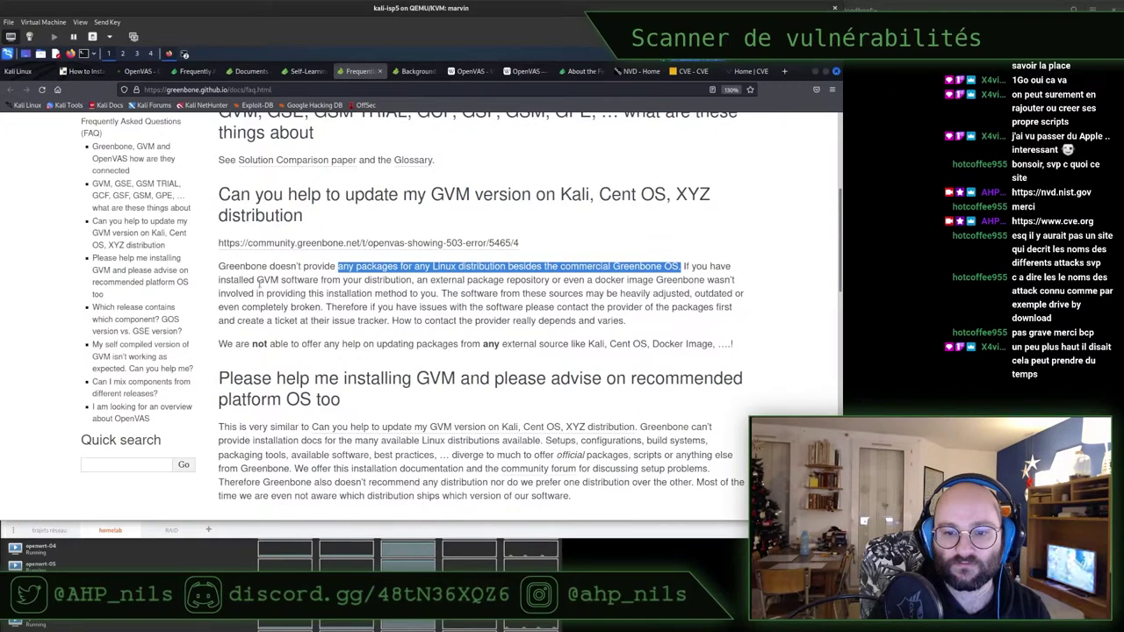
# Highlight the sentence about sources like Kali and scroll through the surrounding text
pyautogui.moveTo(563, 348); pyautogui.dragTo(703, 345)
pyautogui.scroll(-5, 253, 306)
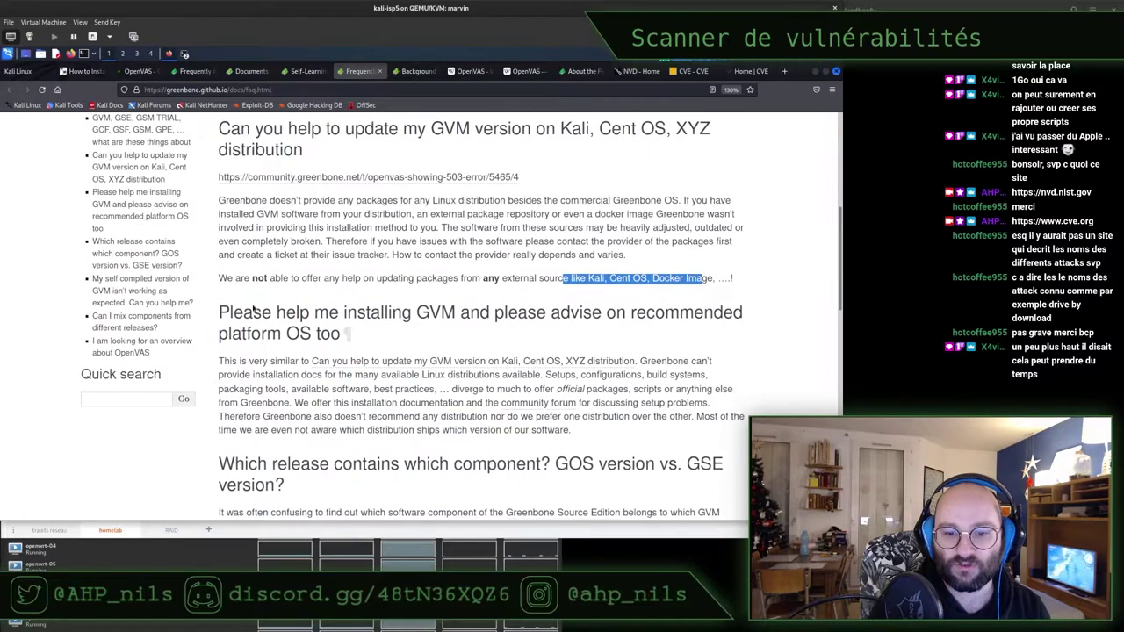
pyautogui.scroll(-3, 252, 307)
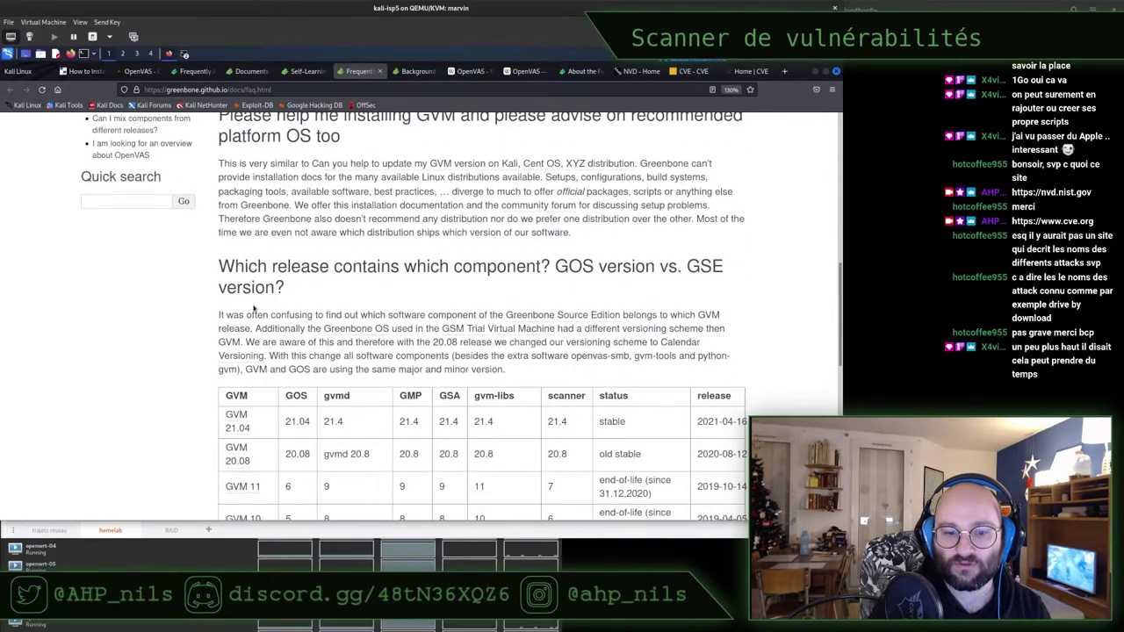
pyautogui.scroll(-8, 199, 298)
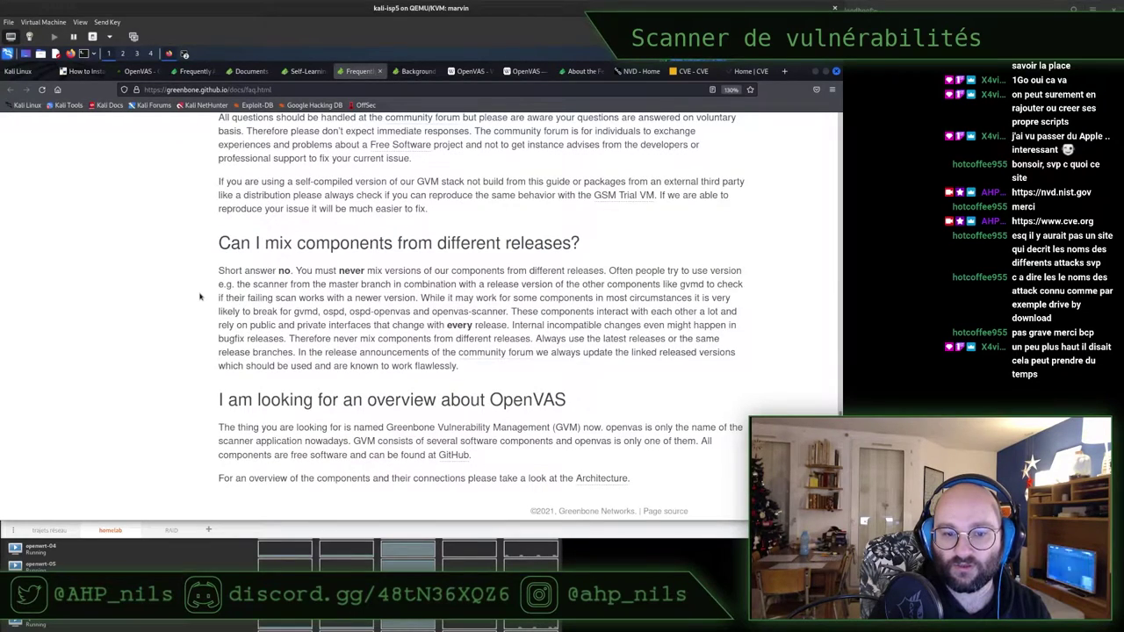
pyautogui.scroll(9, 199, 298)
pyautogui.scroll(-10, 200, 297)
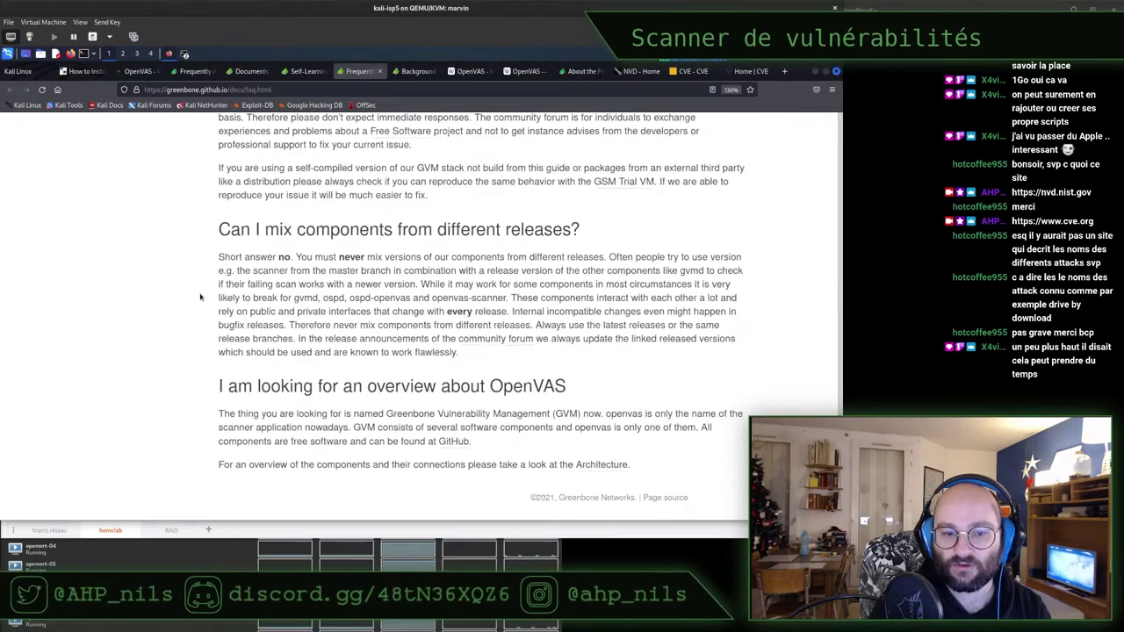
pyautogui.scroll(8, 200, 297)
pyautogui.scroll(-8, 200, 298)
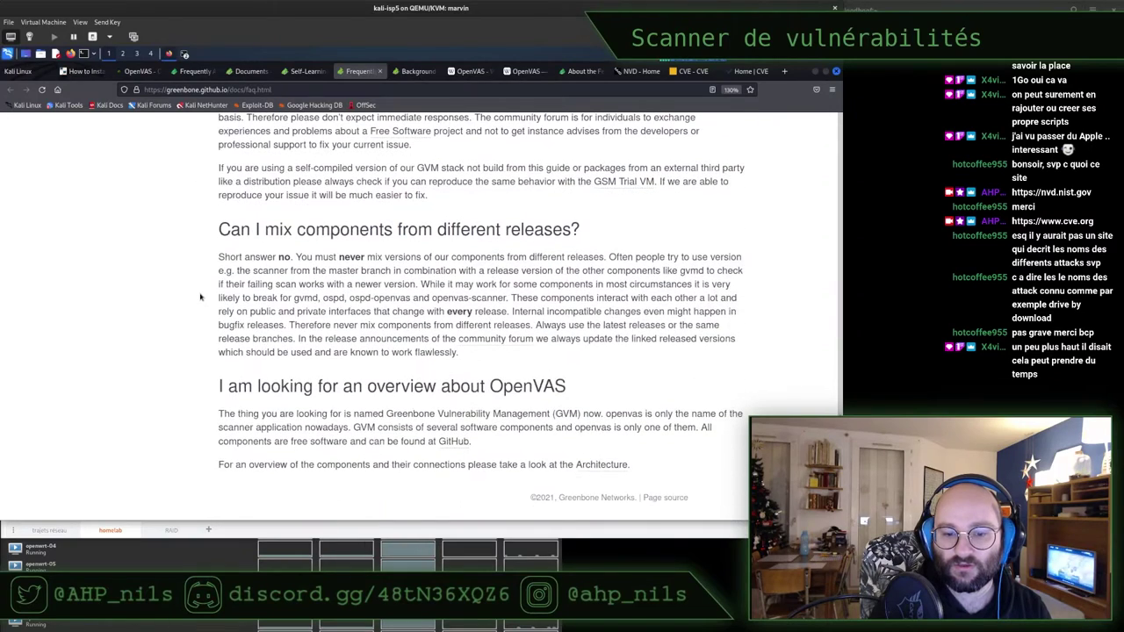
pyautogui.scroll(10, 271, 387)
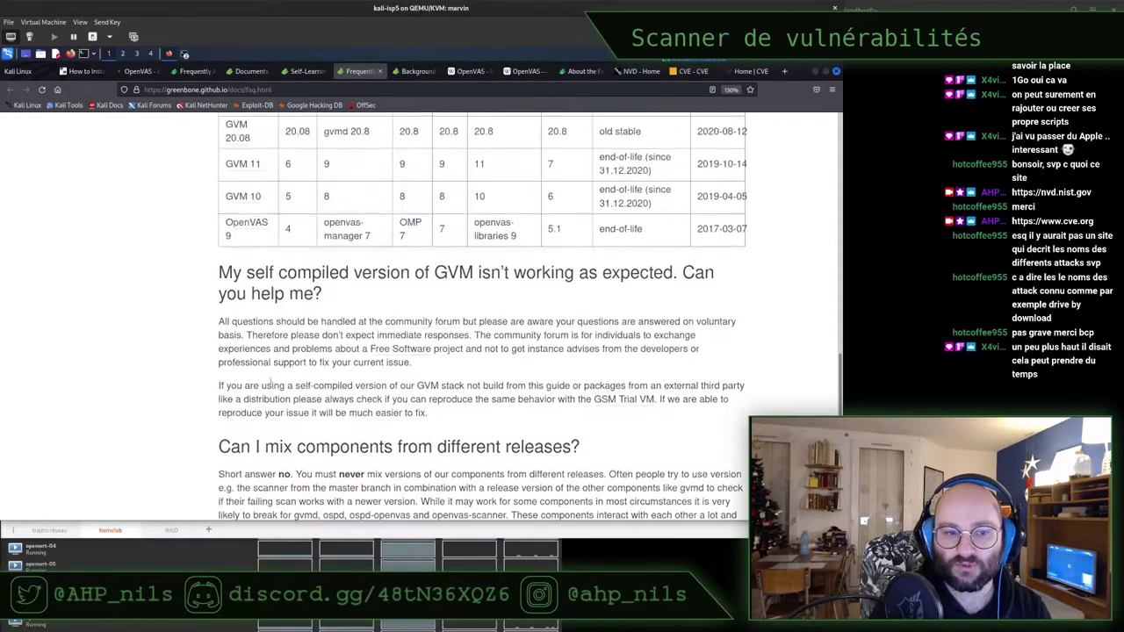
pyautogui.scroll(10, 271, 387)
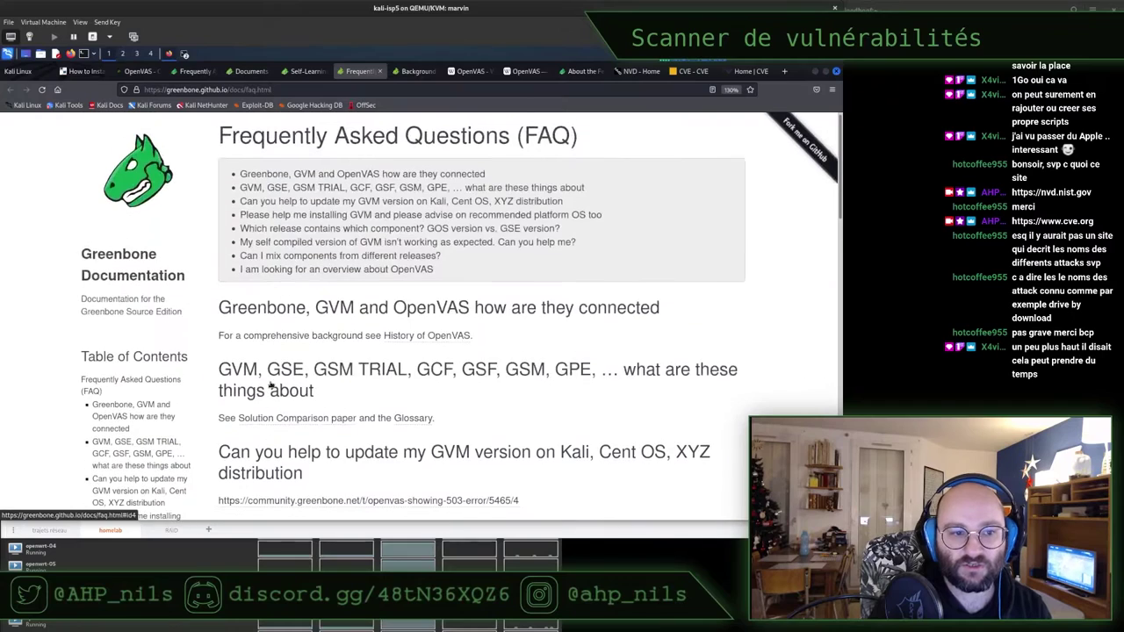
# Open the Greenbone Documentation link in a new tab and scroll down its contents
pyautogui.rightClick(111, 279)
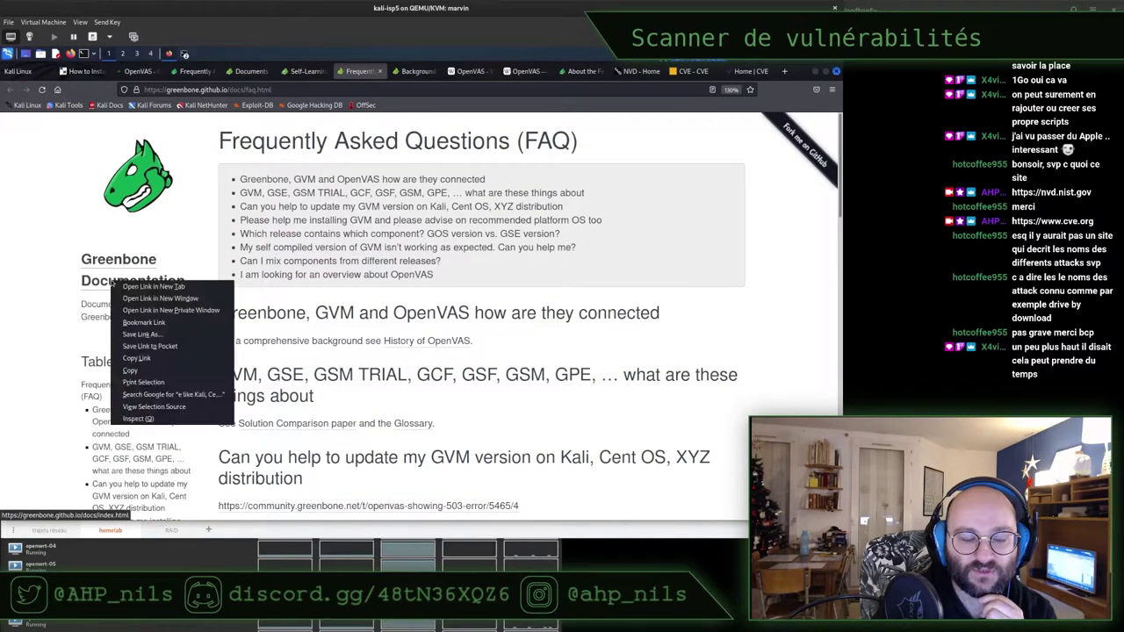
pyautogui.click(131, 290)
pyautogui.click(389, 71)
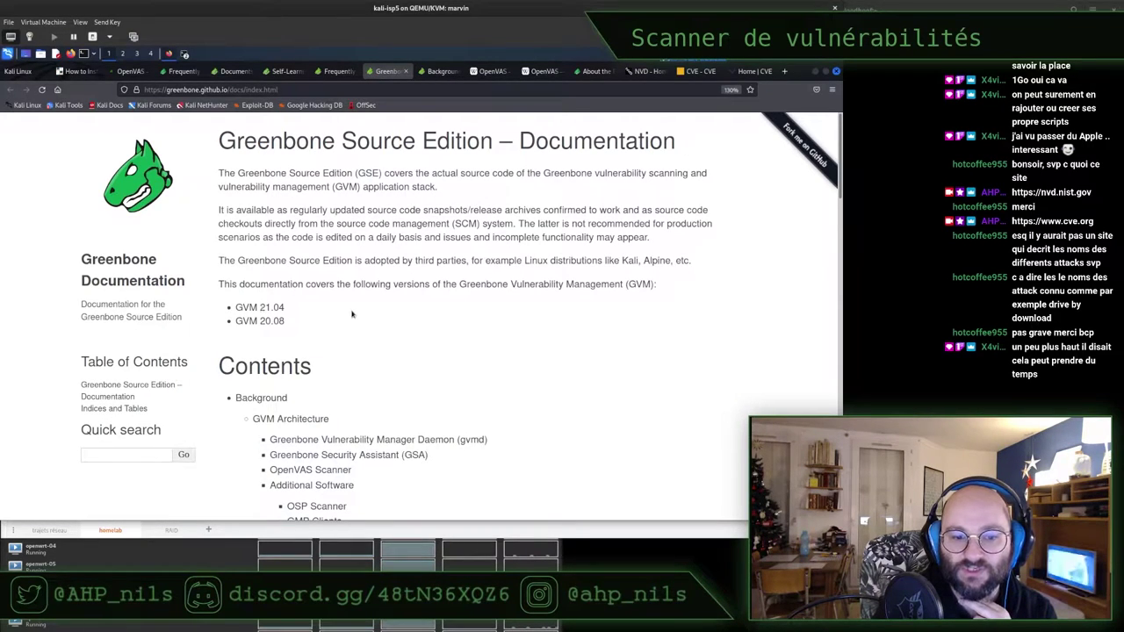
pyautogui.scroll(-2, 351, 314)
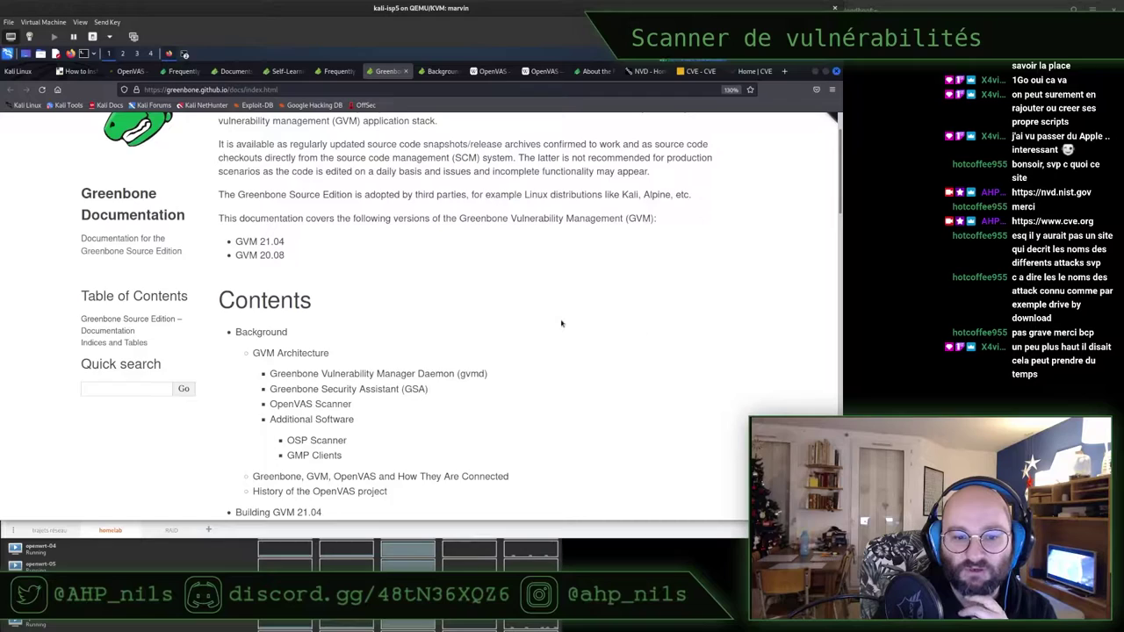
pyautogui.scroll(-4, 562, 323)
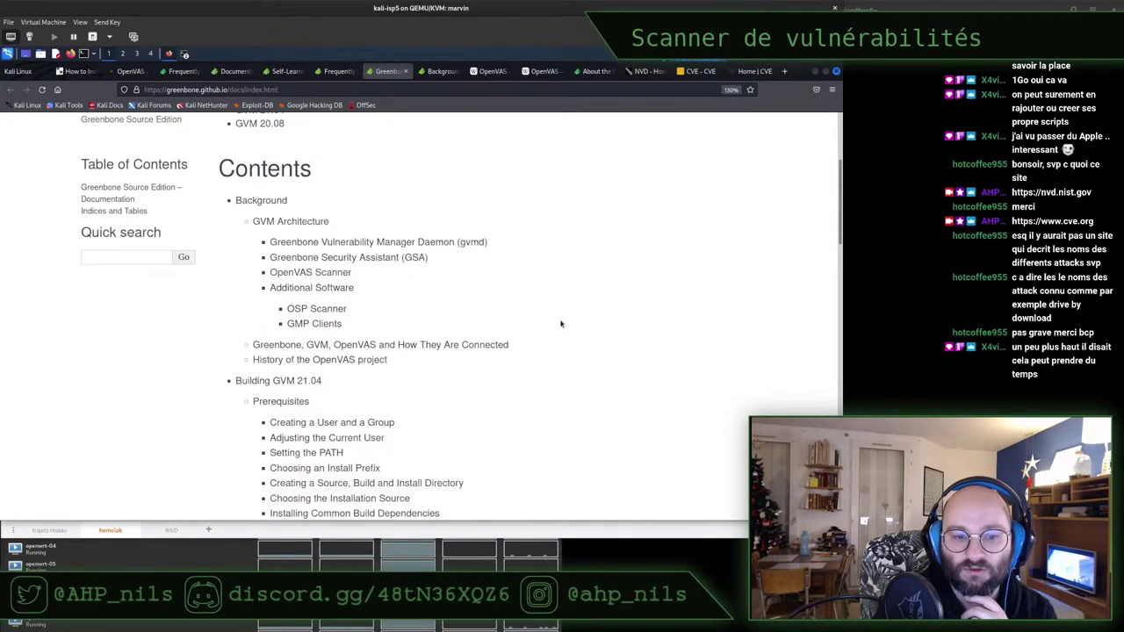
pyautogui.scroll(-4, 561, 323)
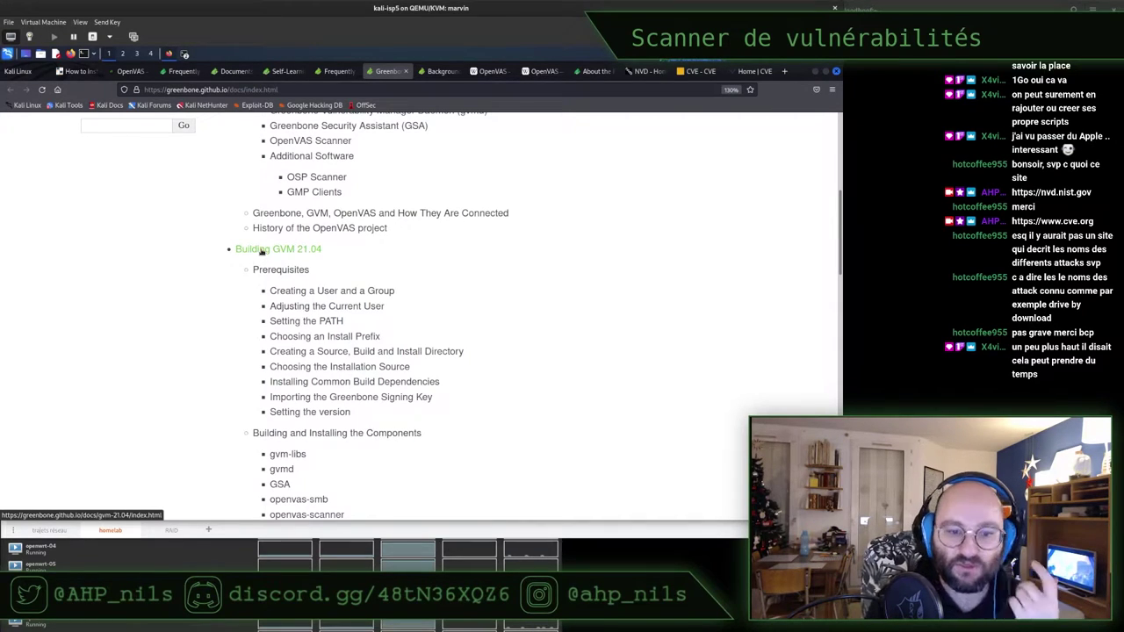
pyautogui.scroll(-1, 543, 312)
pyautogui.scroll(-5, 542, 312)
pyautogui.scroll(-2, 543, 312)
pyautogui.scroll(-3, 543, 313)
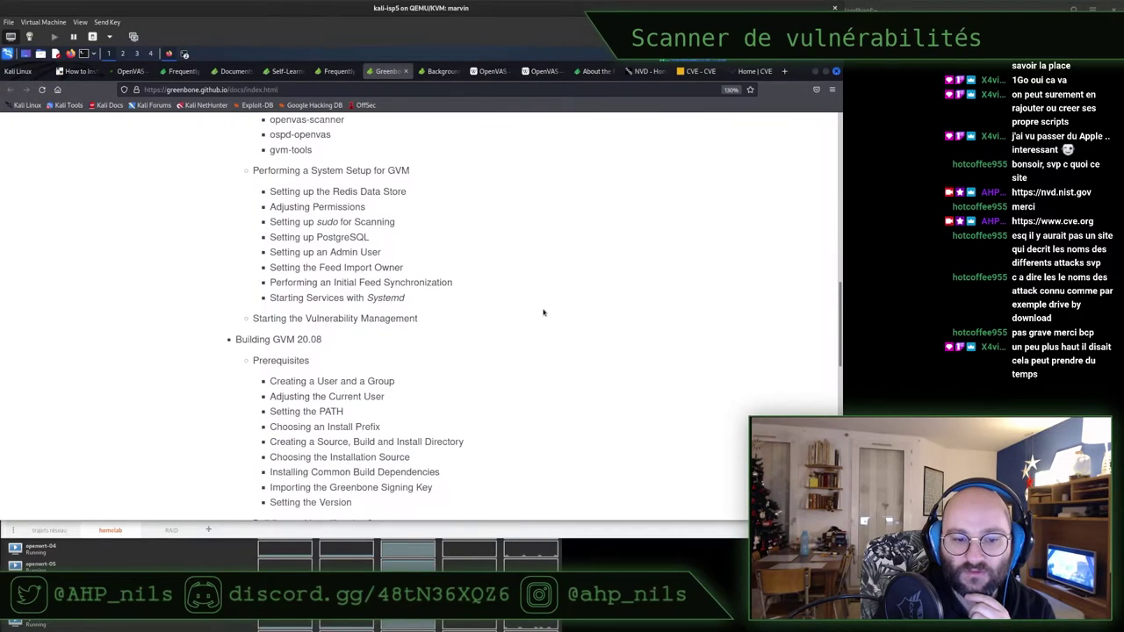
pyautogui.scroll(-7, 543, 312)
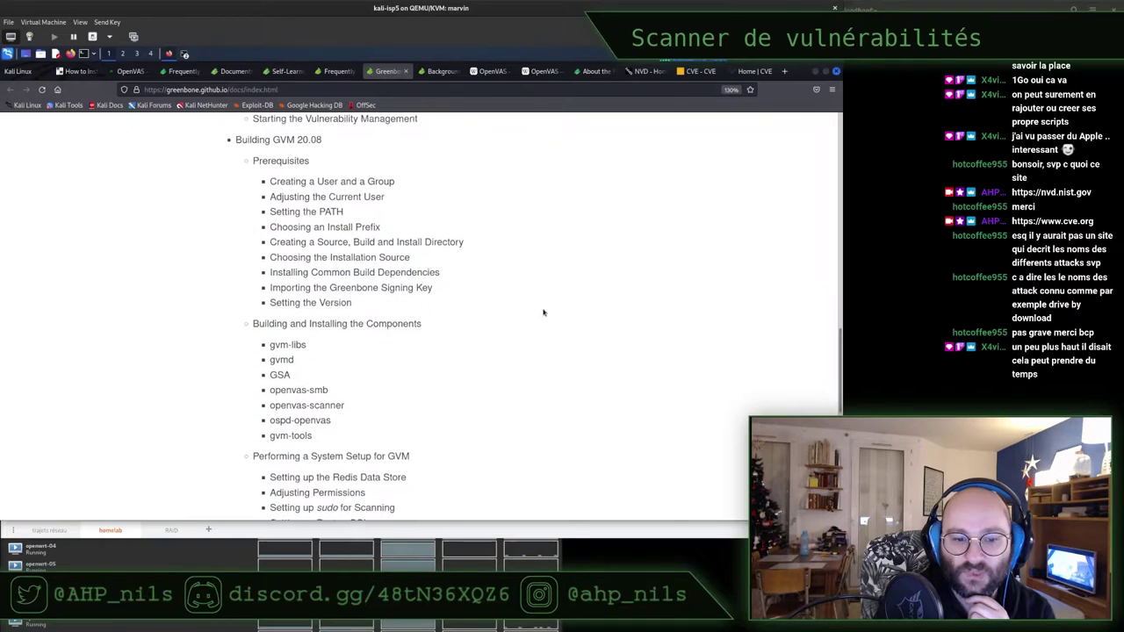
pyautogui.scroll(-3, 543, 312)
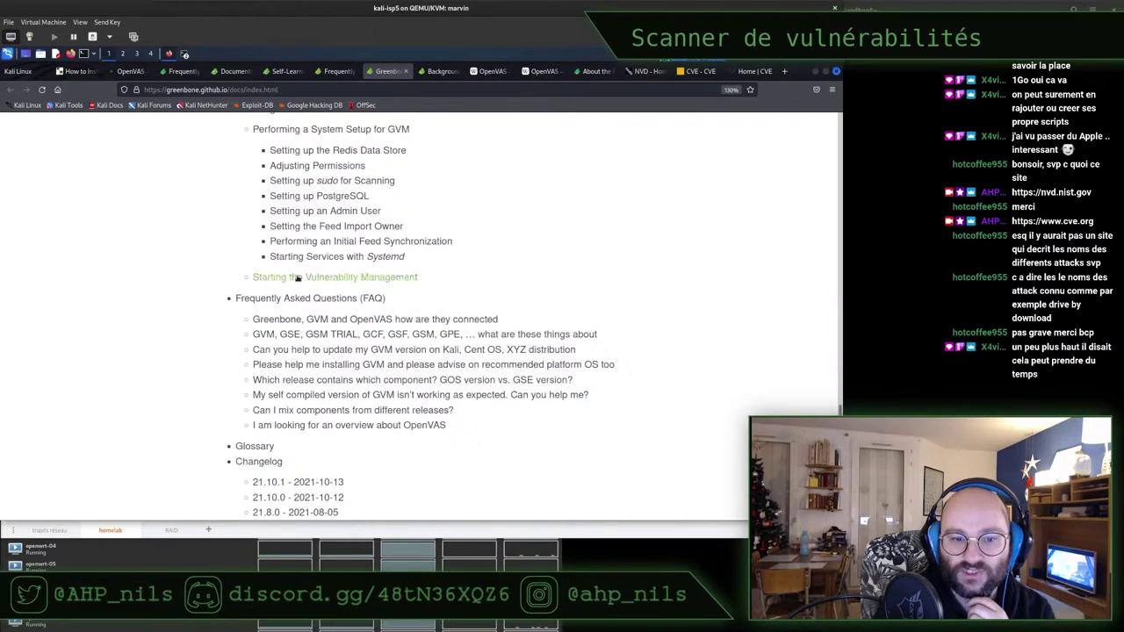
# Jump to Starting the Vulnerability Management, skim it, then minimize Firefox to show the terminals
pyautogui.click(297, 277)
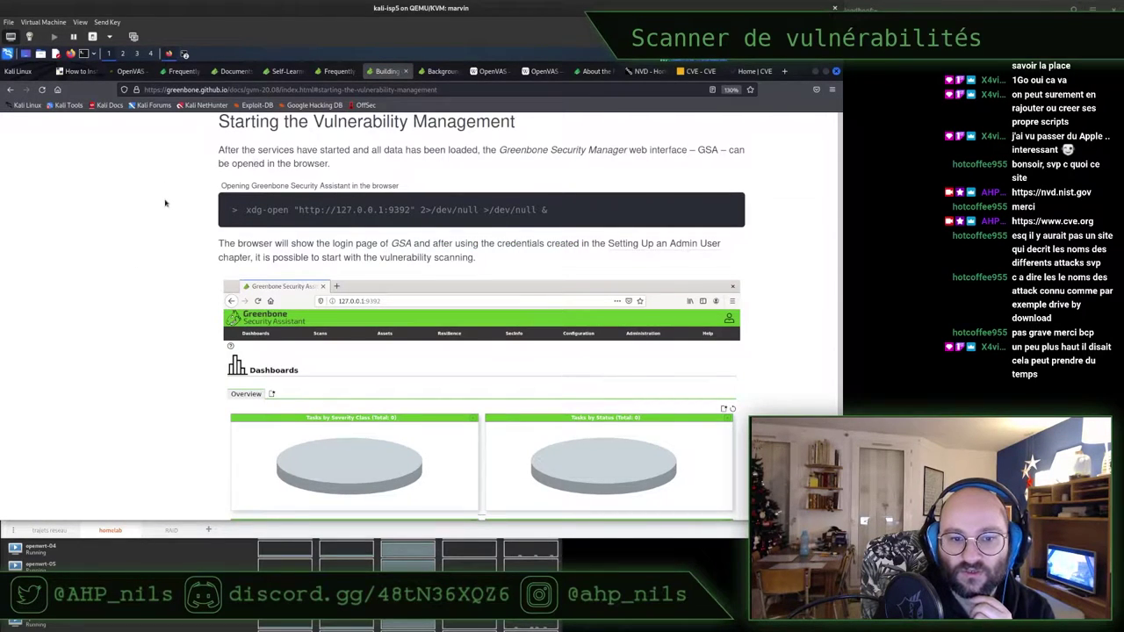
pyautogui.scroll(-1, 164, 203)
pyautogui.scroll(-1, 164, 203)
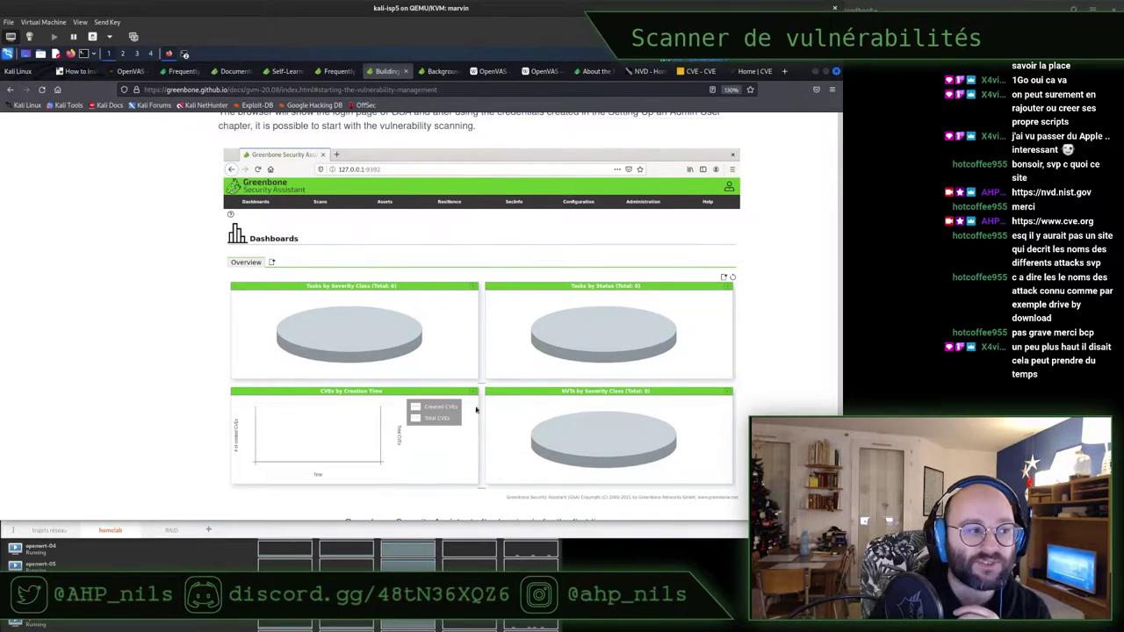
pyautogui.scroll(-1, 156, 325)
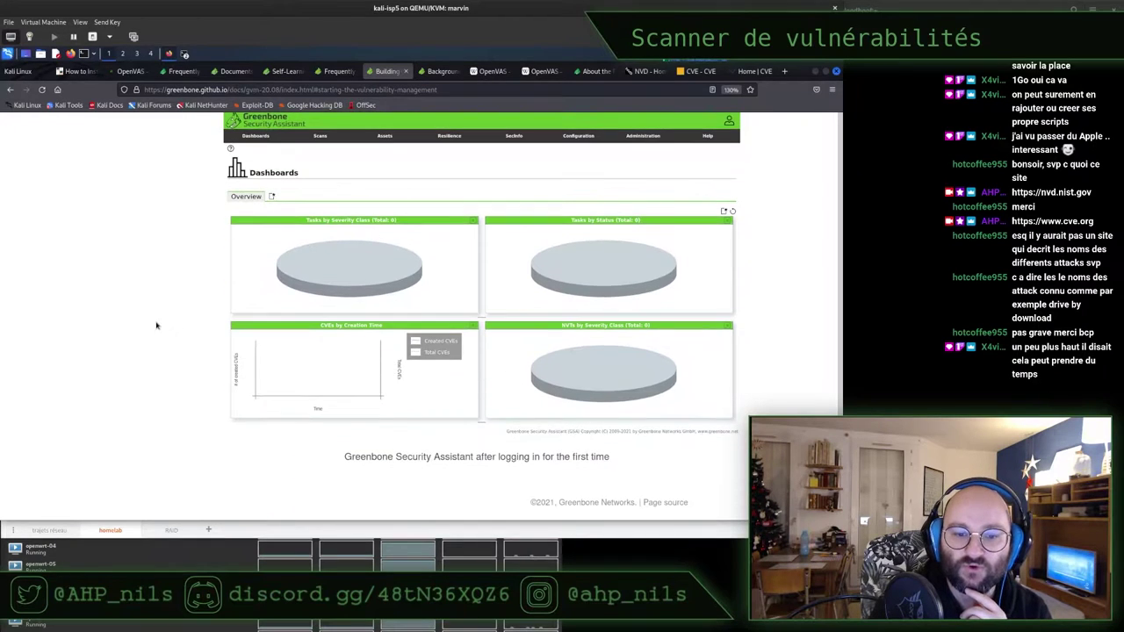
pyautogui.scroll(1, 157, 325)
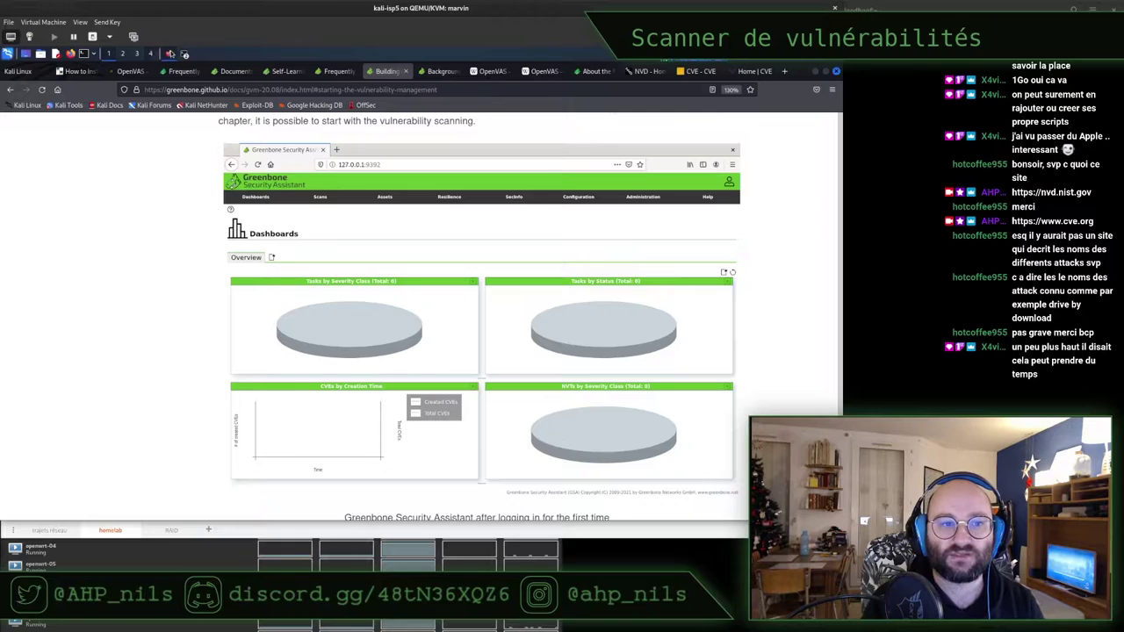
pyautogui.click(815, 72)
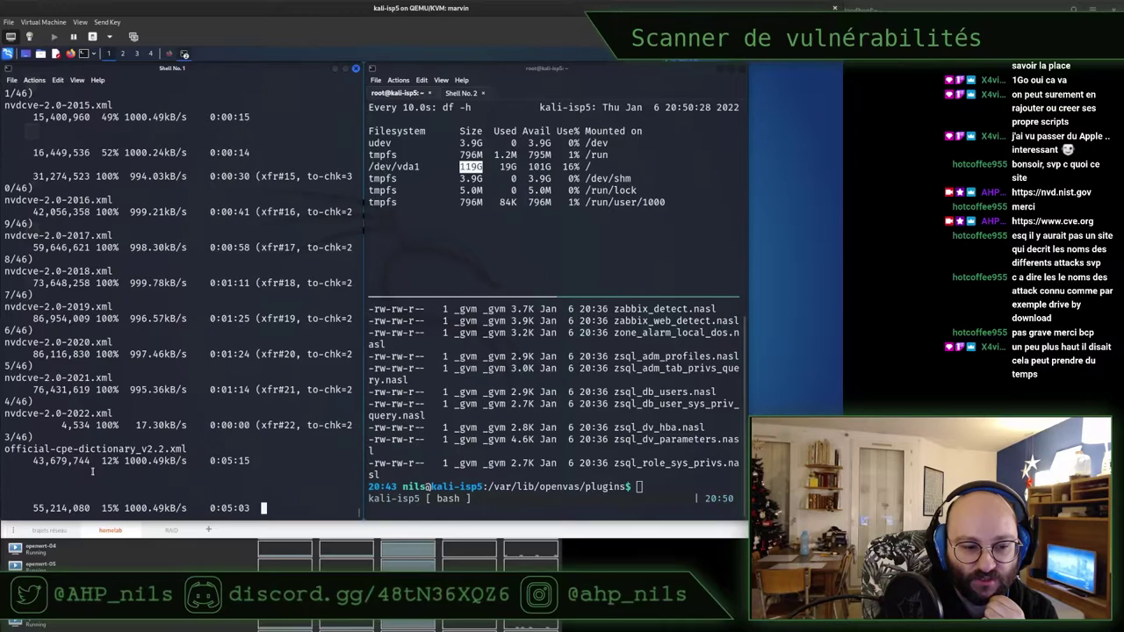
# Highlight the download speed in Shell No. 1, check disk usage in Shell No. 2, and restore Firefox
pyautogui.doubleClick(131, 507)
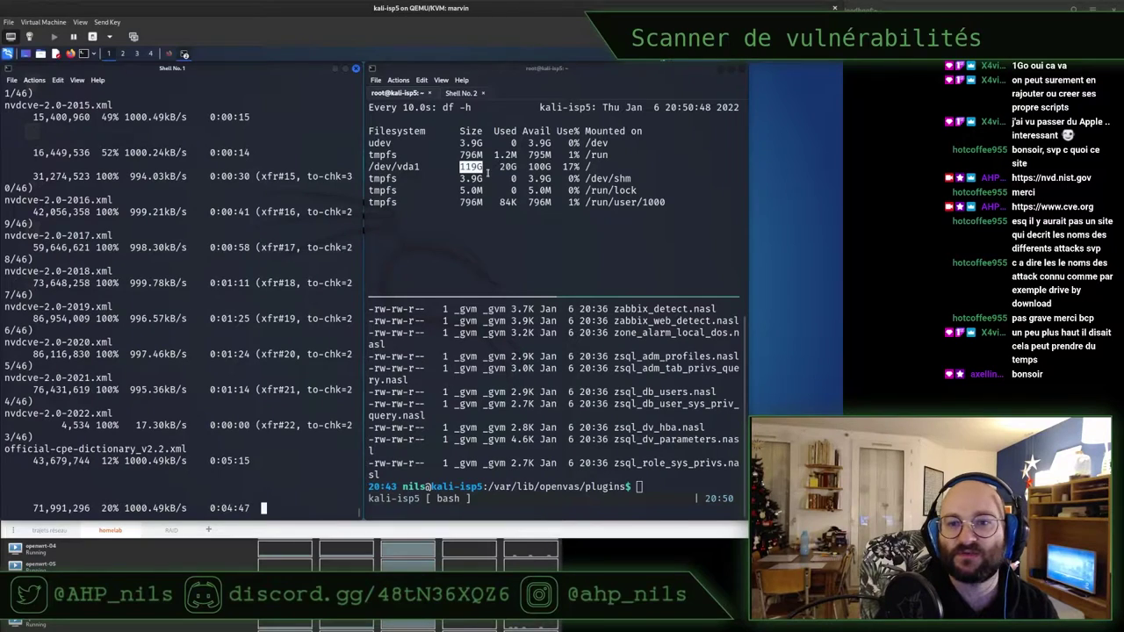
pyautogui.click(661, 103)
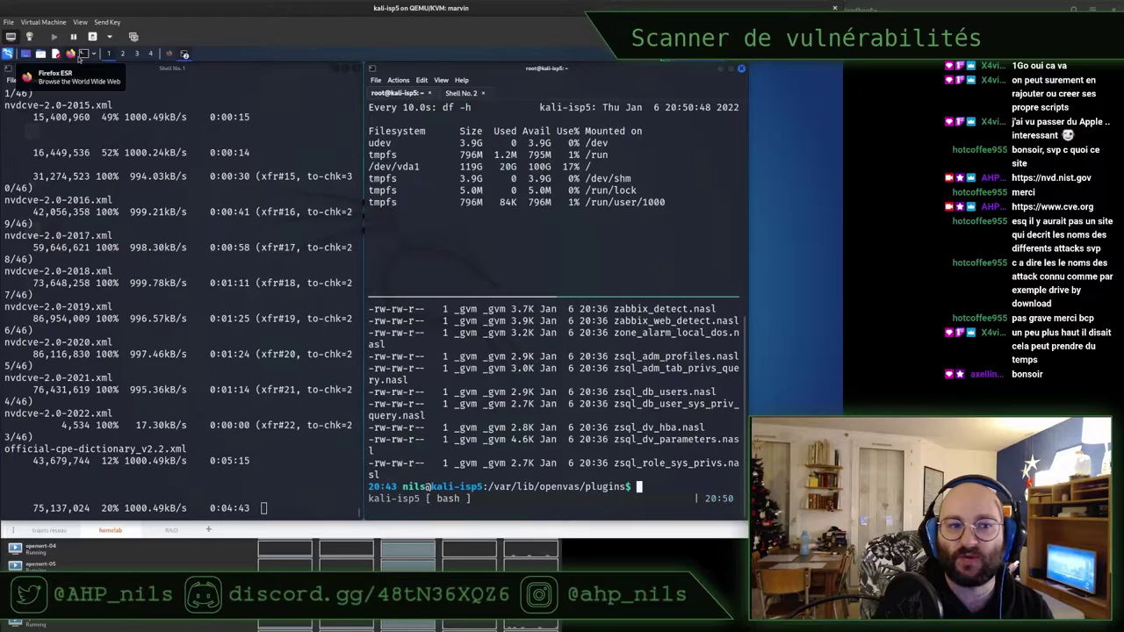
pyautogui.click(165, 56)
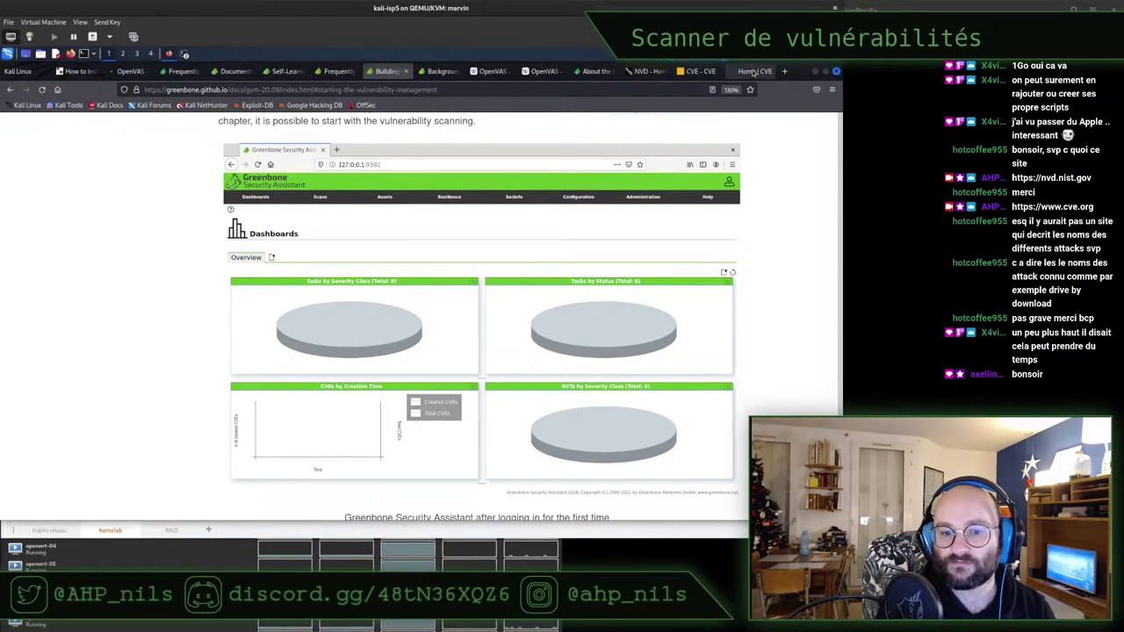
# Cycle through the OpenVAS, community FAQ, Greenbone Documents and CVE home page tabs
pyautogui.click(128, 71)
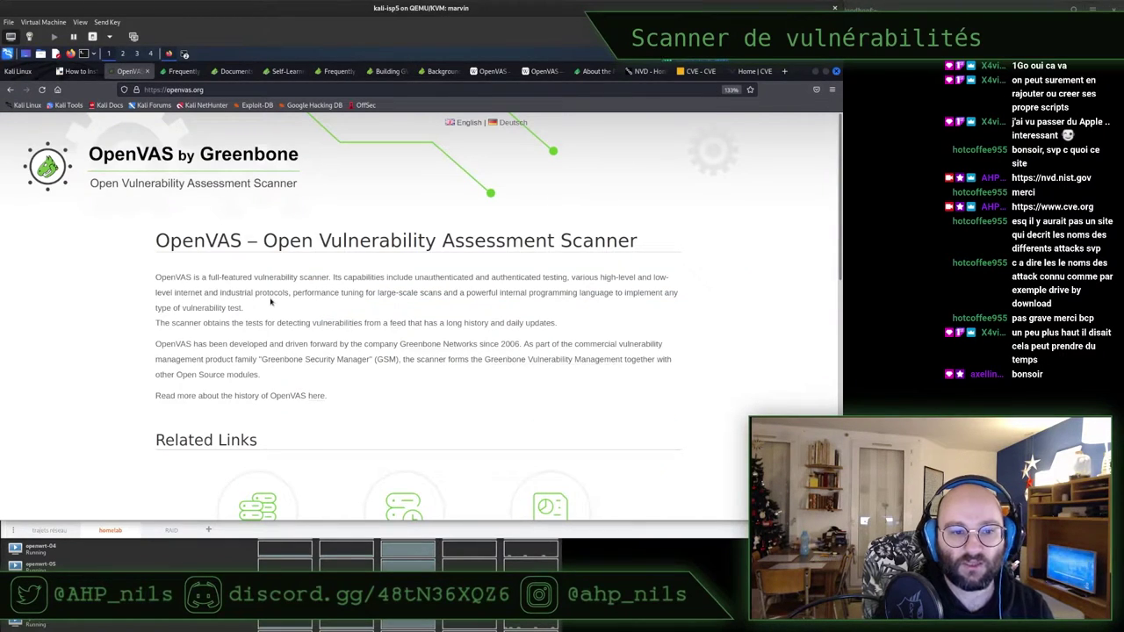
pyautogui.hotkey('ctrl', 'Tab')
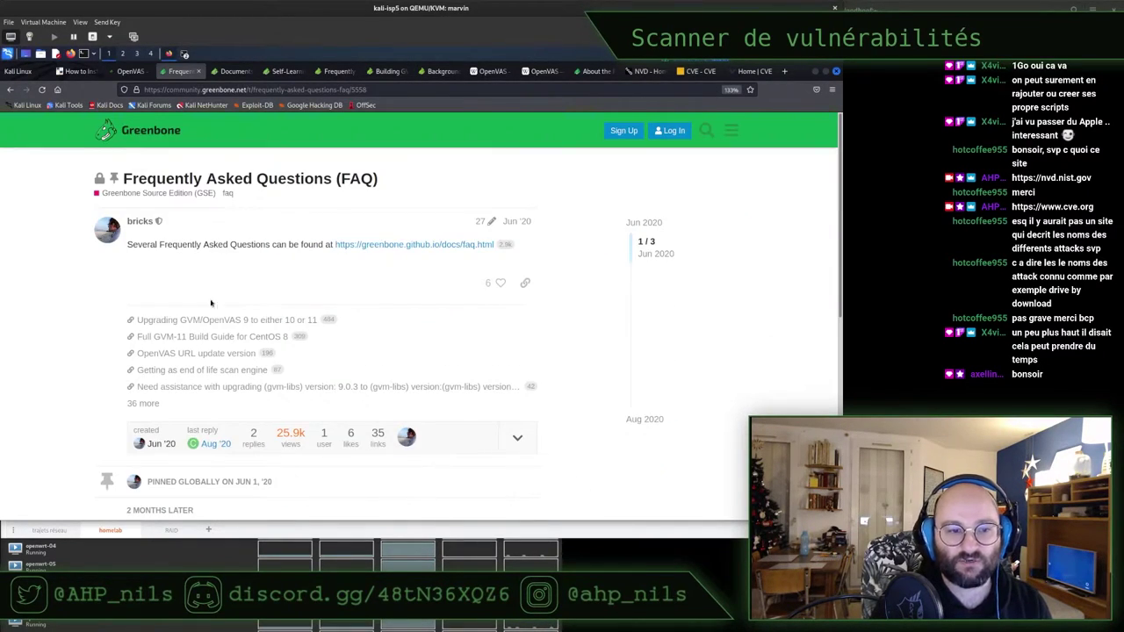
pyautogui.hotkey('ctrl', 'Tab')
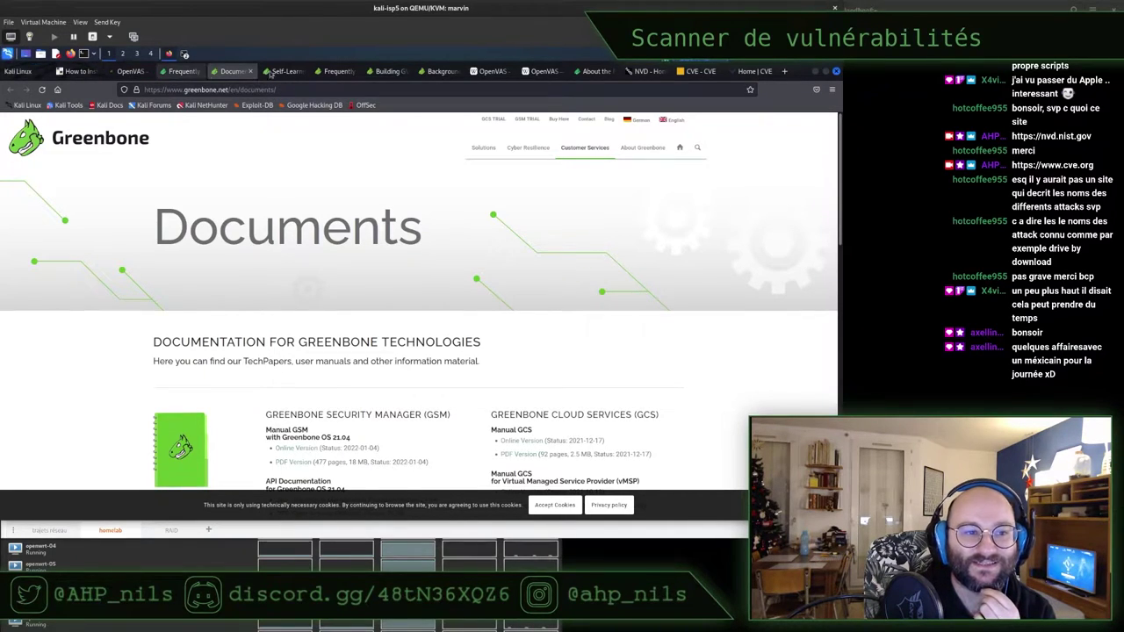
pyautogui.click(750, 73)
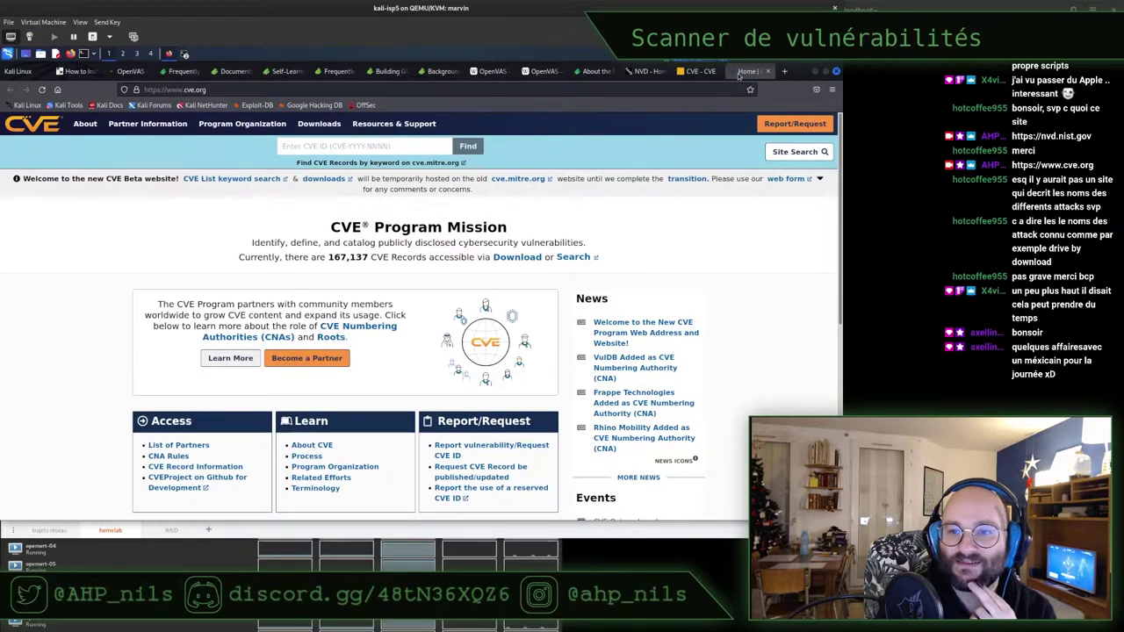
# Close the CVE, cve.mitre.org, NVD, Greenbone feed-services and both Wikipedia OpenVAS tabs
pyautogui.hotkey('ctrl', 'w')
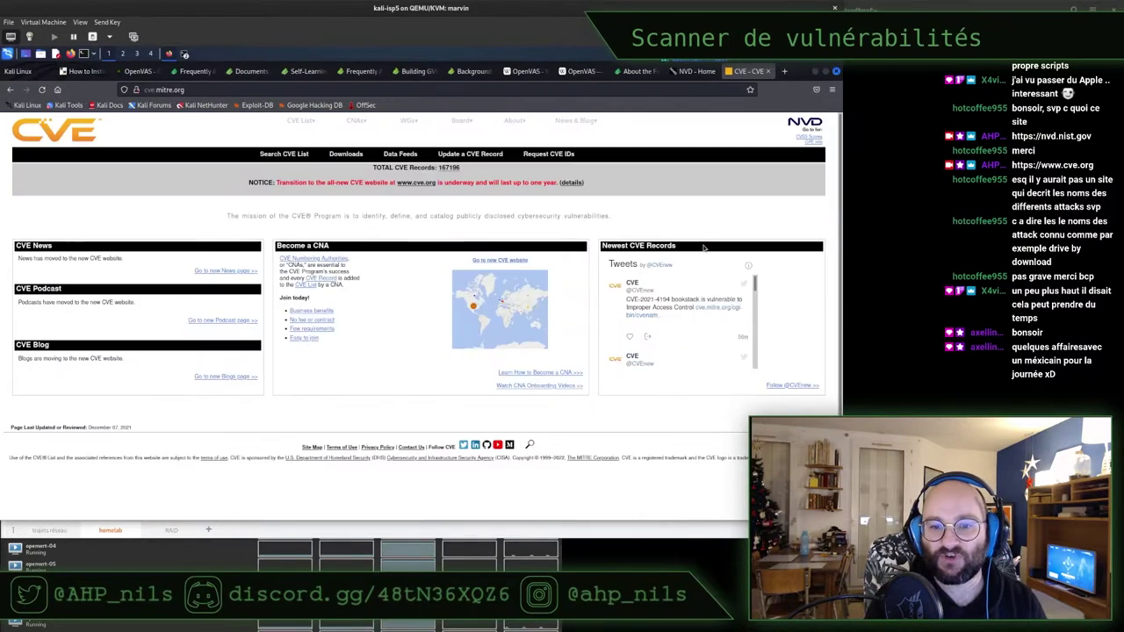
pyautogui.hotkey('ctrl', 'w')
pyautogui.scroll(5, 450, 327)
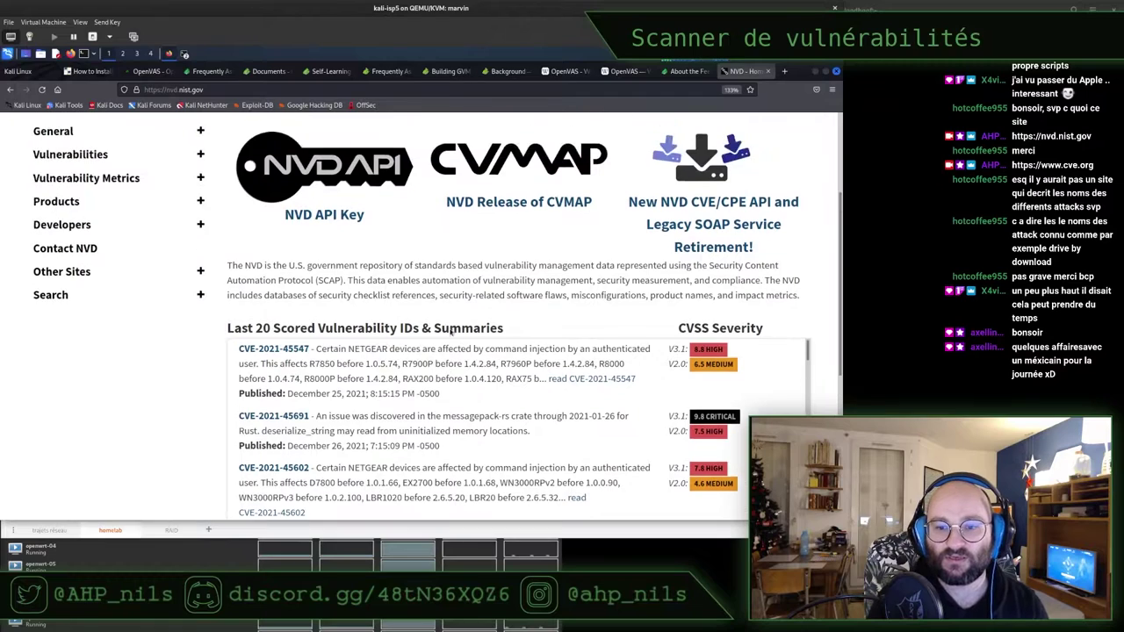
pyautogui.hotkey('ctrl', 'w')
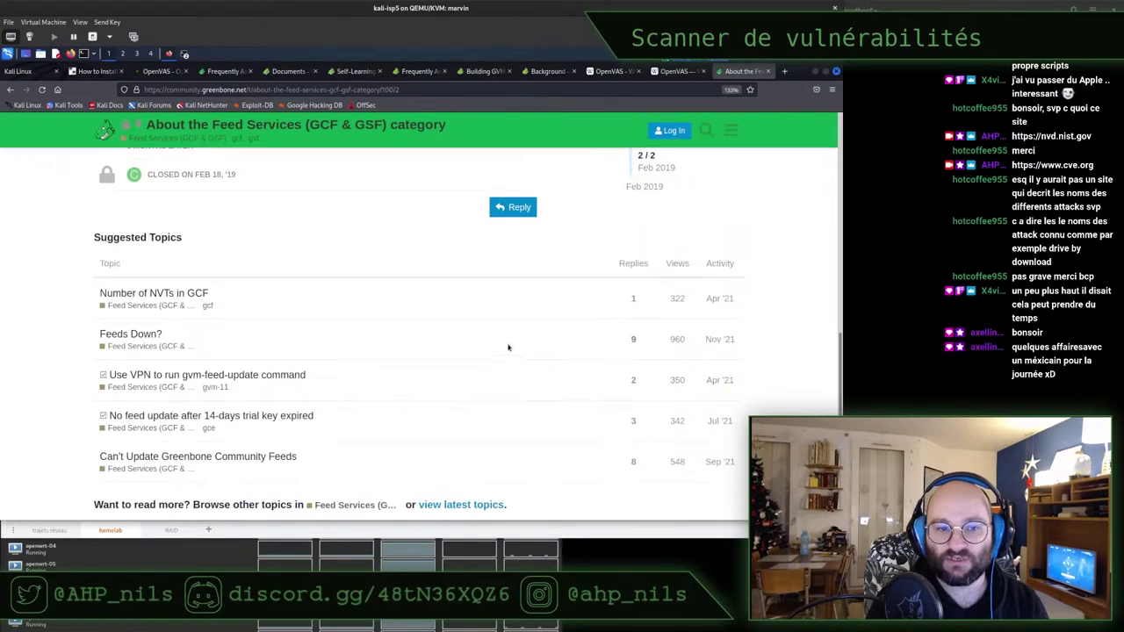
pyautogui.scroll(3, 778, 260)
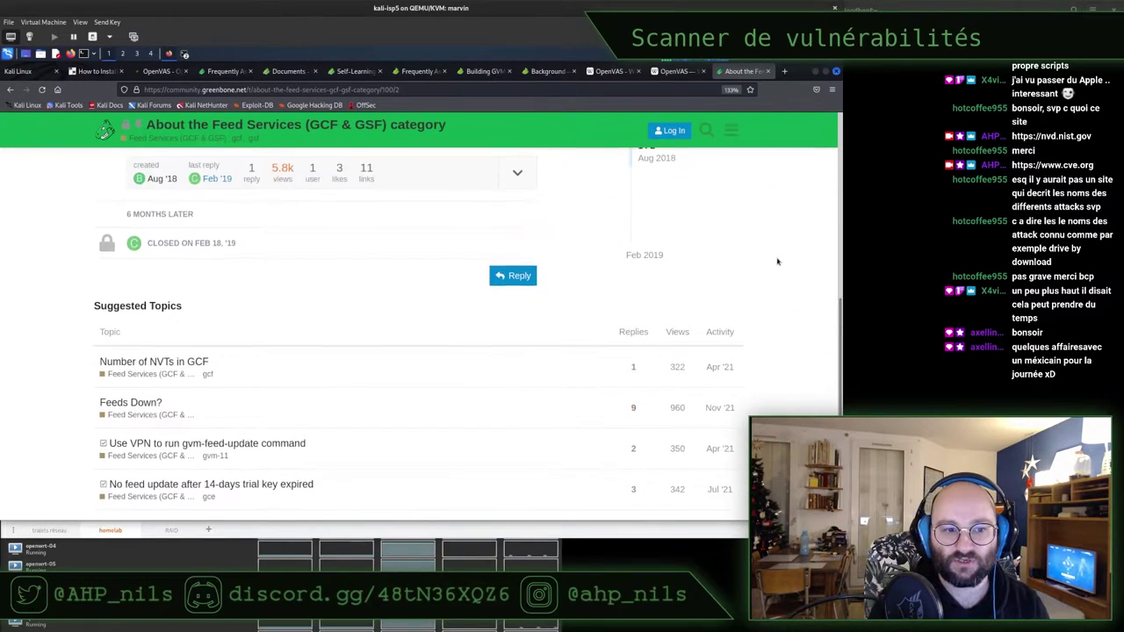
pyautogui.scroll(5, 778, 261)
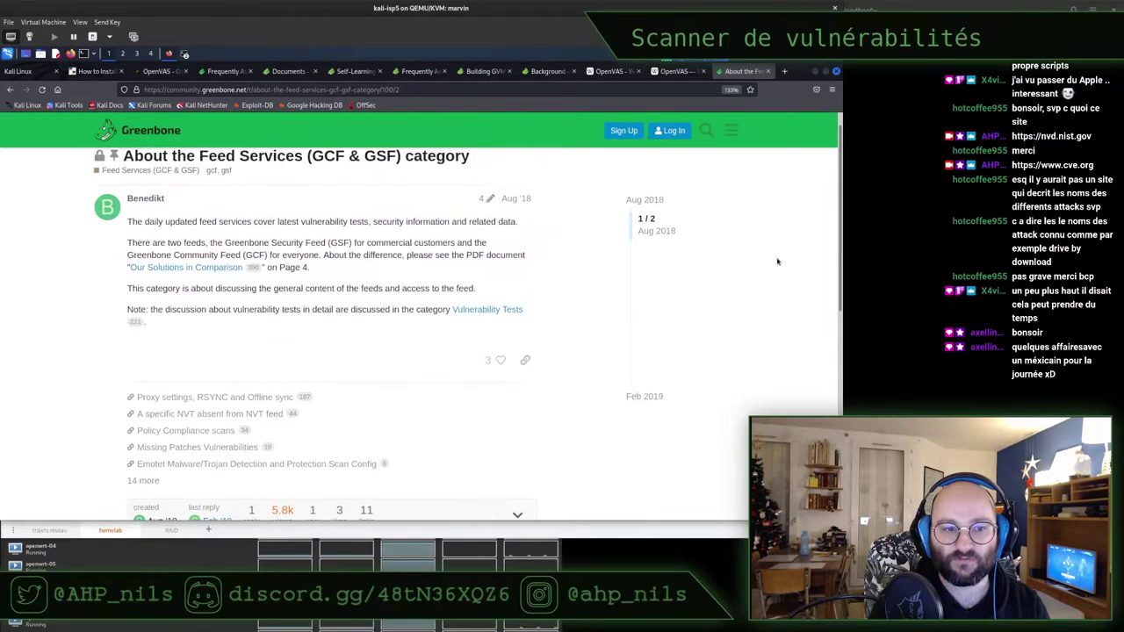
pyautogui.hotkey('ctrl', 'w')
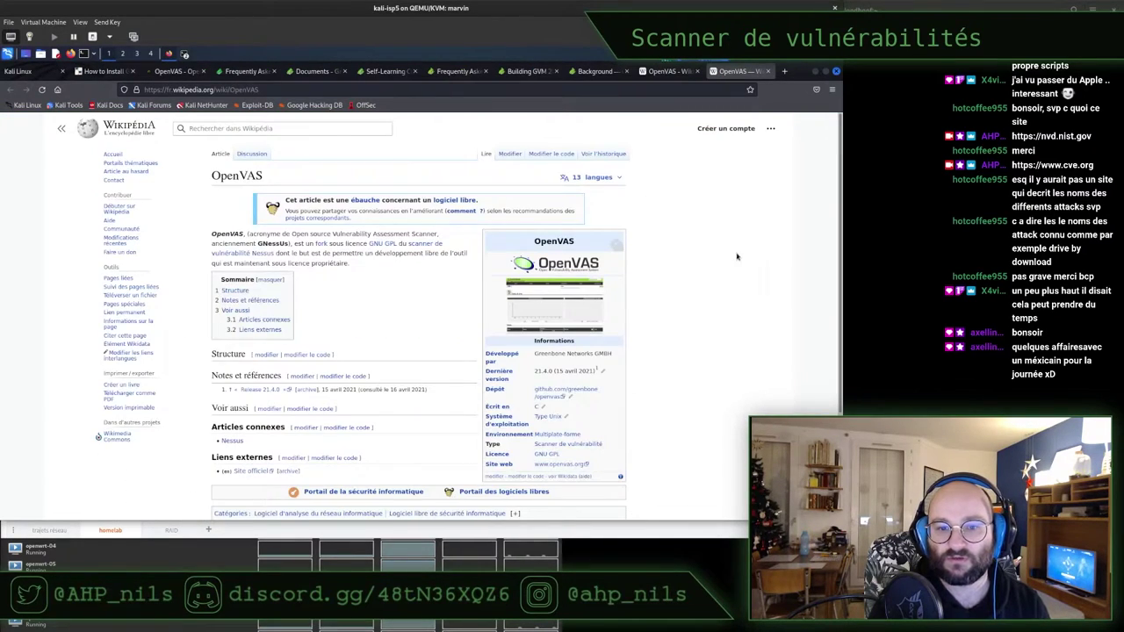
pyautogui.click(660, 74)
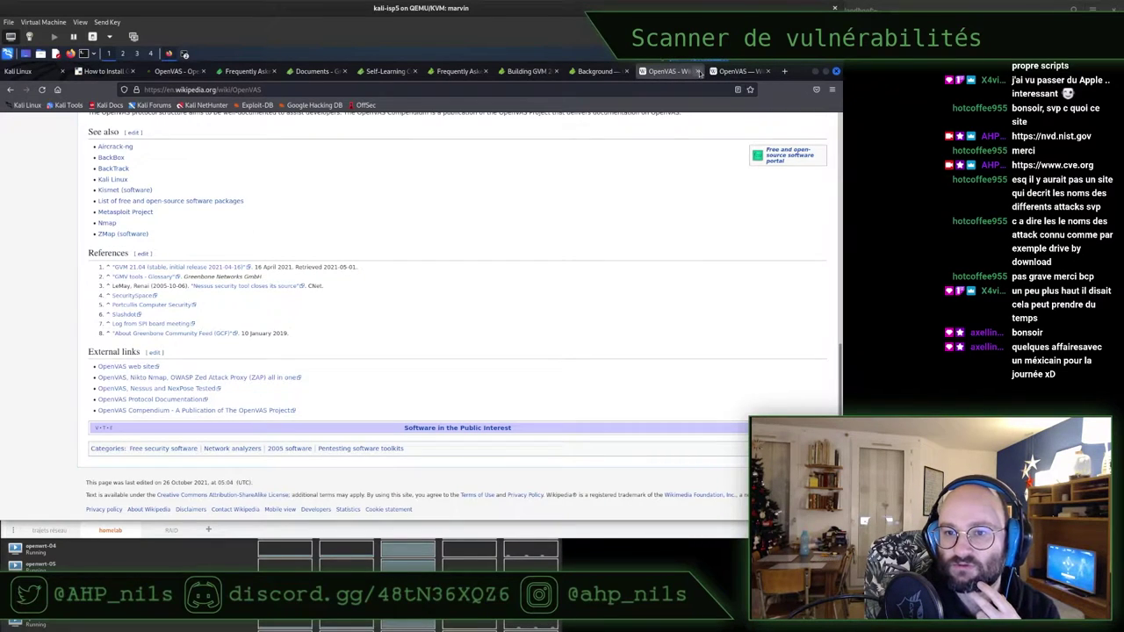
pyautogui.click(699, 73)
pyautogui.click(700, 73)
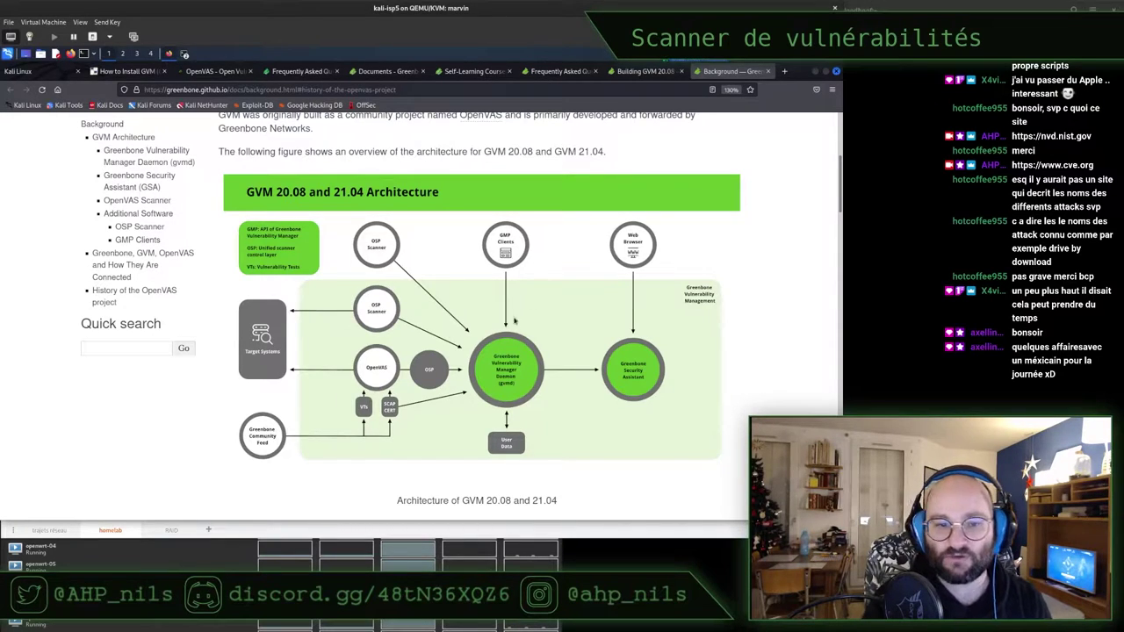
# Copy the official-cpe-dictionary_v2.2.xml filename from the log and move up to /var/lib/openvas
pyautogui.click(815, 73)
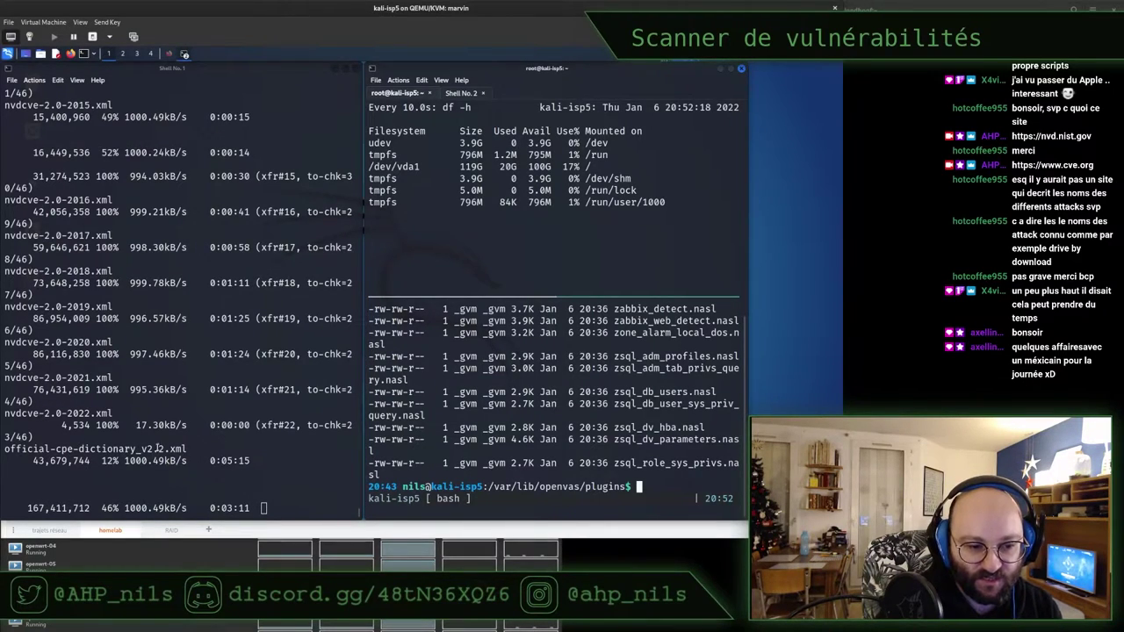
pyautogui.moveTo(189, 449); pyautogui.dragTo(7, 450)
pyautogui.rightClick(5, 448)
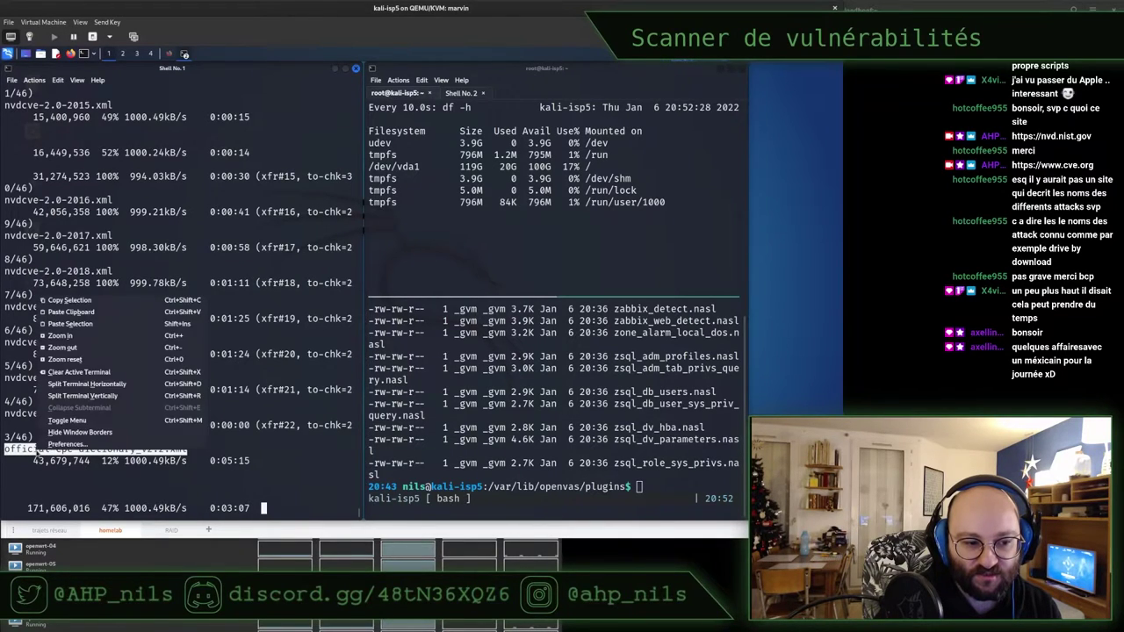
pyautogui.click(97, 308)
pyautogui.click(528, 423)
pyautogui.write('cd ..')
pyautogui.press('Return')
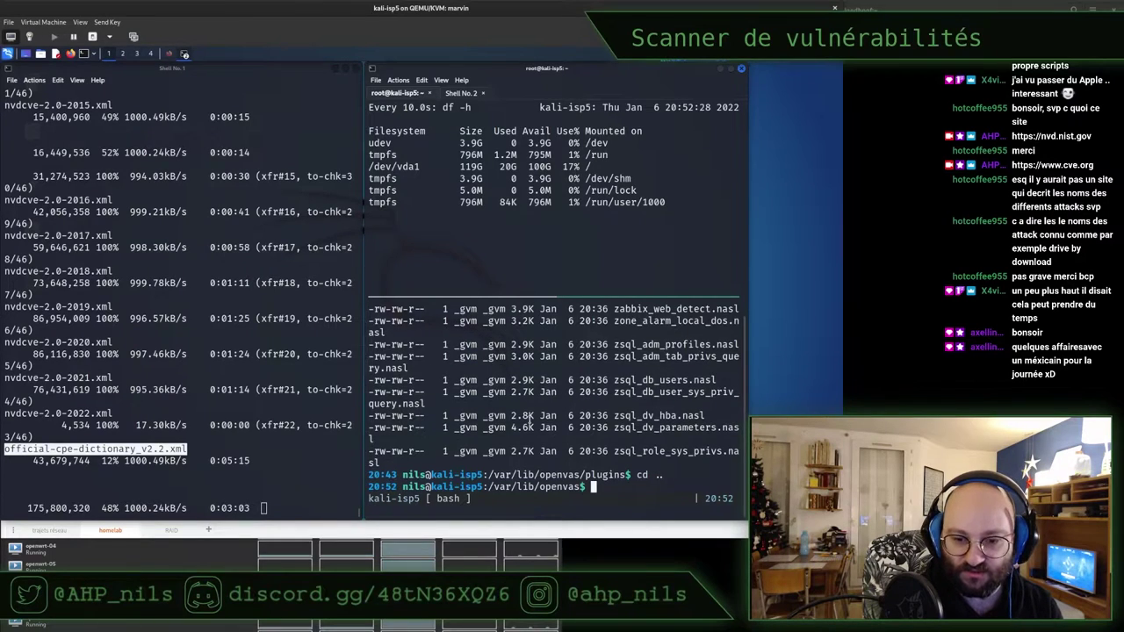
# Search the current folder with find -type f -iname official-cpe-dictionary_v2.2.xml
pyautogui.write('find . -tye f')
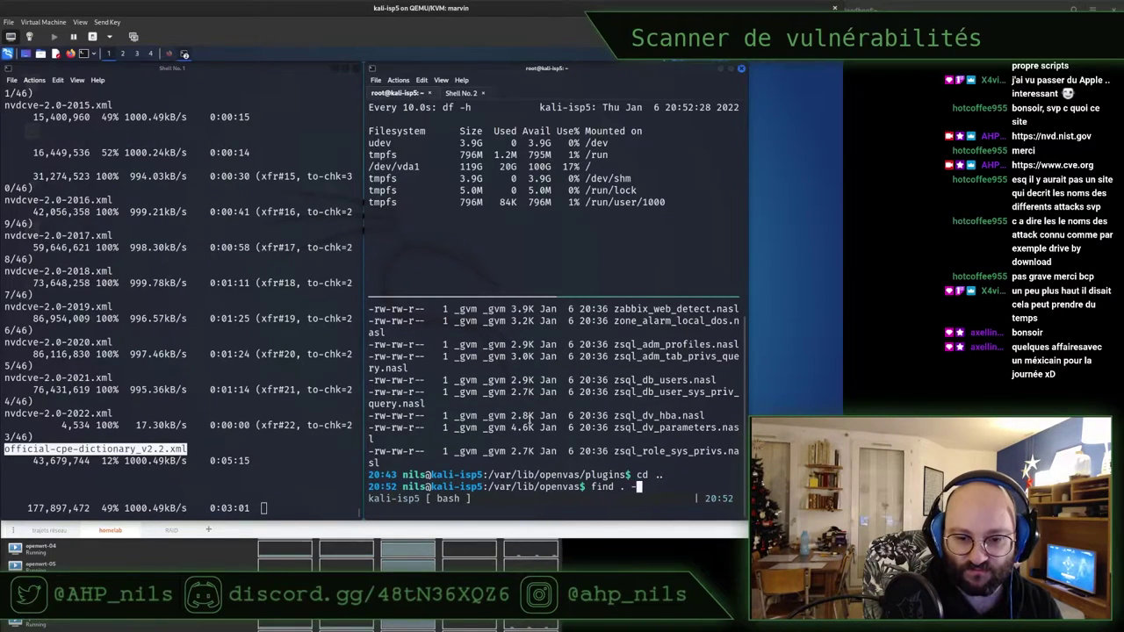
pyautogui.press('BackSpace')
pyautogui.press('BackSpace')
pyautogui.press('BackSpace')
pyautogui.press('BackSpace')
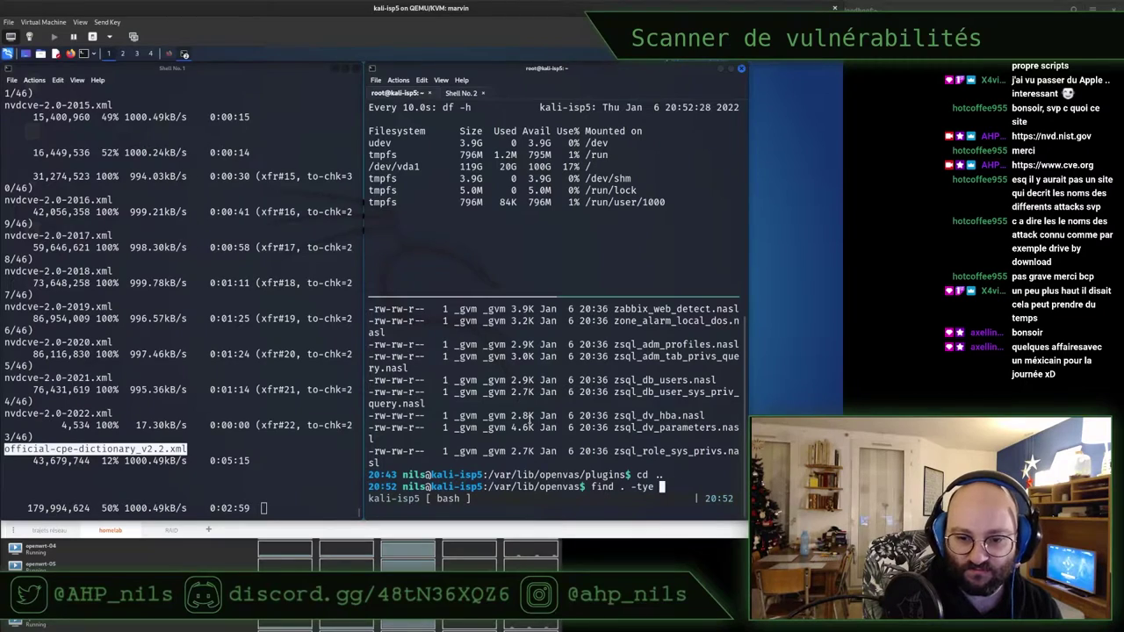
pyautogui.write('pe f -iname')
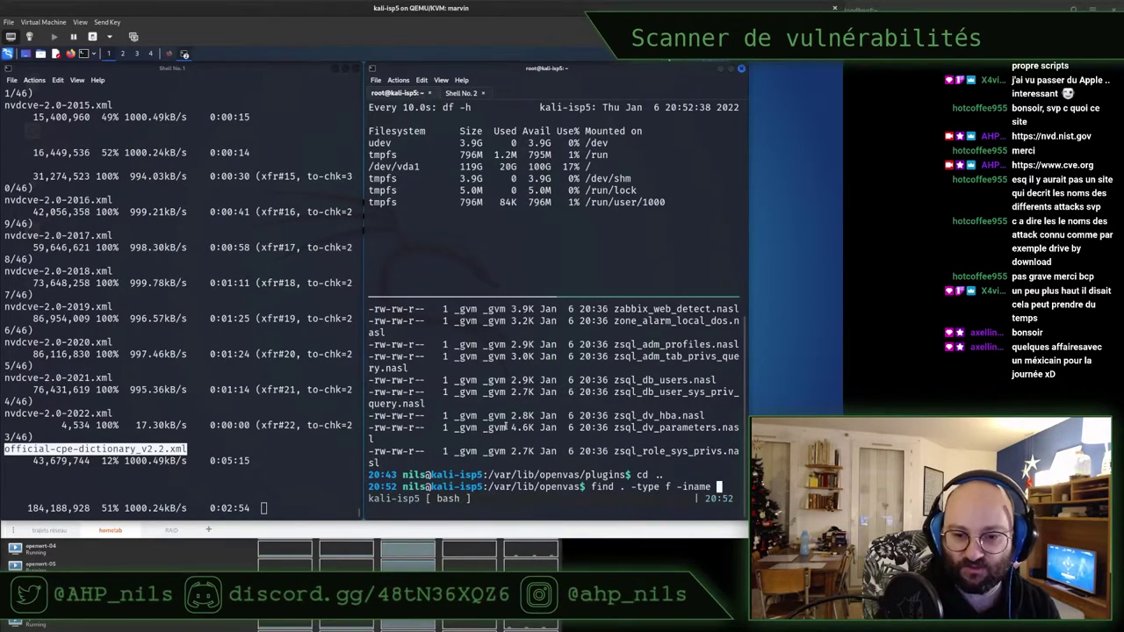
pyautogui.middleClick(506, 428)
pyautogui.press('Return')
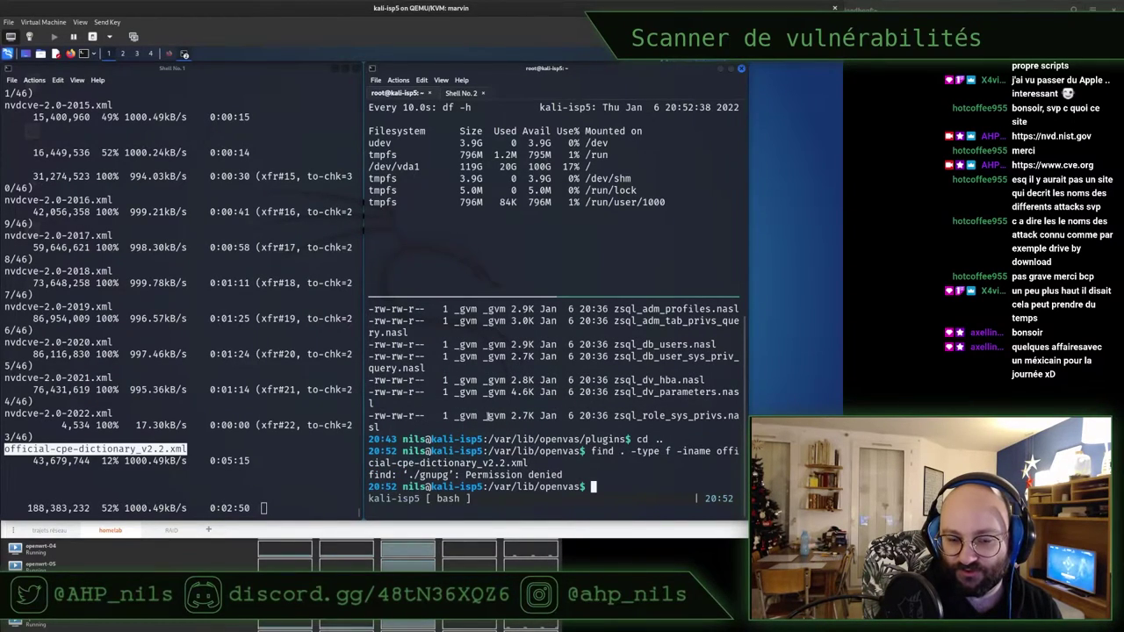
# Move up to /var/lib and rerun the dictionary find, then repeat it with sudo
pyautogui.write('cd ..')
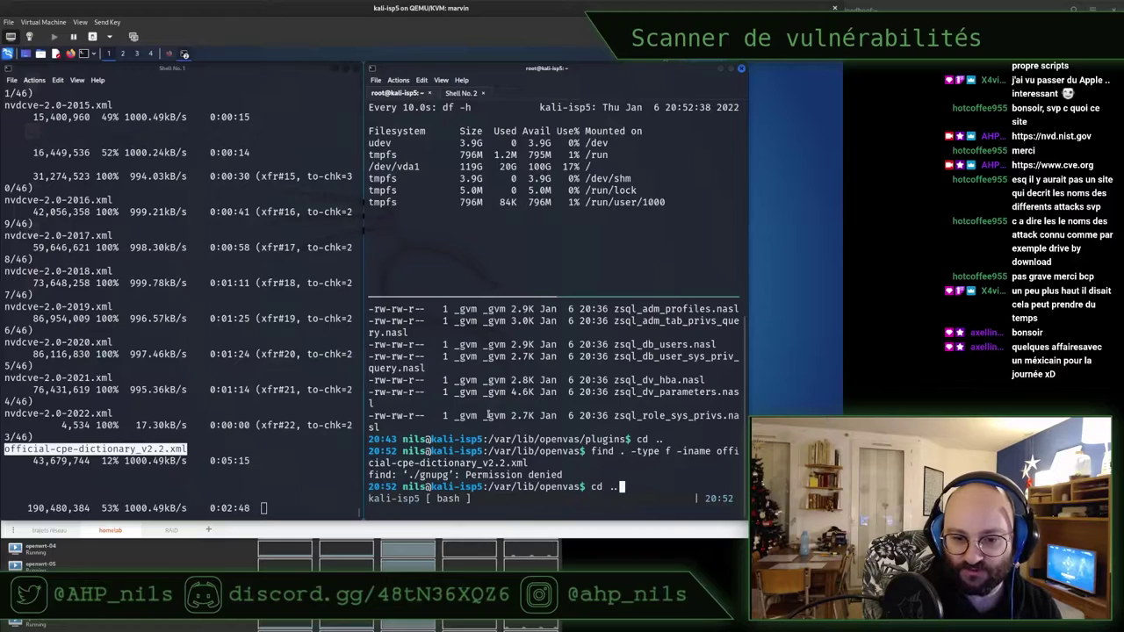
pyautogui.press('Return')
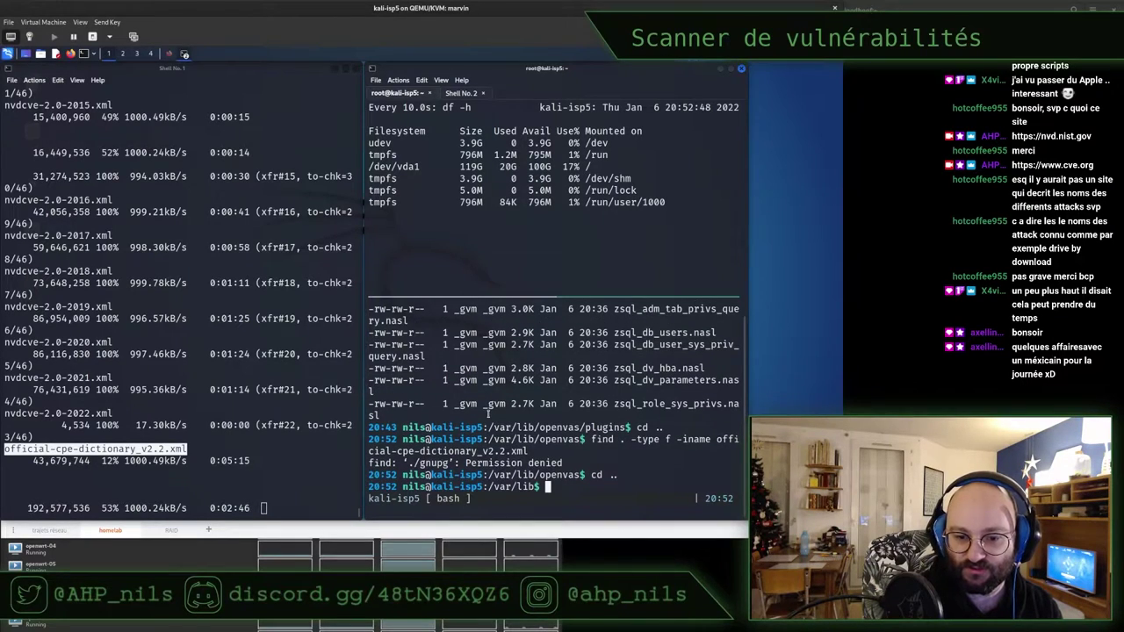
pyautogui.press('Up')
pyautogui.press('Up')
pyautogui.press('Return')
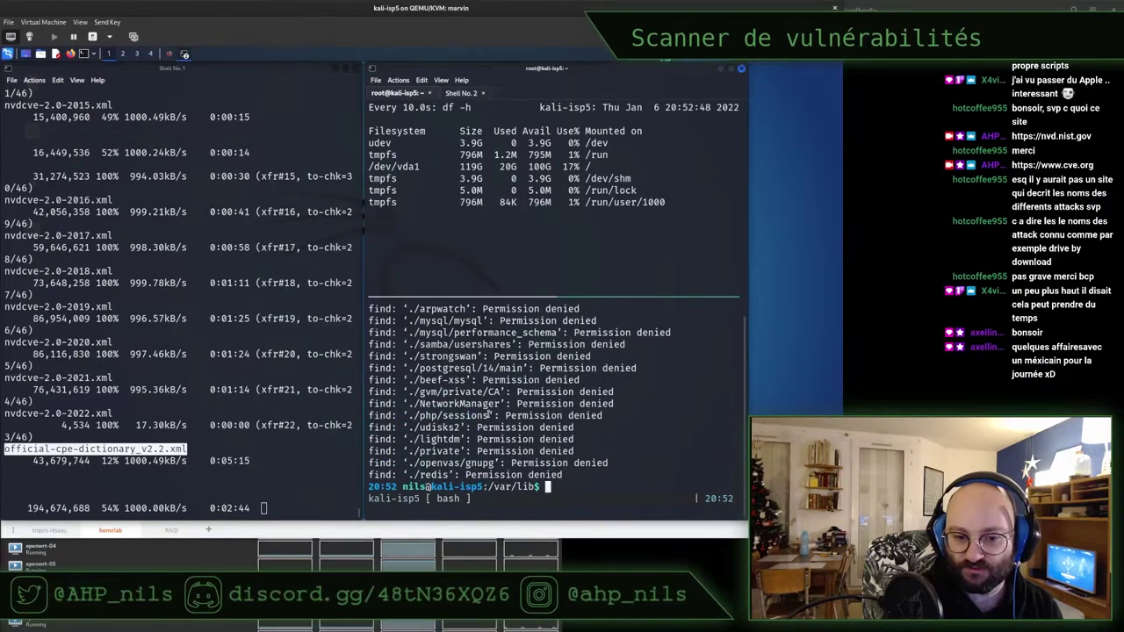
pyautogui.press('Up')
pyautogui.hotkey('ctrl', 'c')
pyautogui.write('sudo !!')
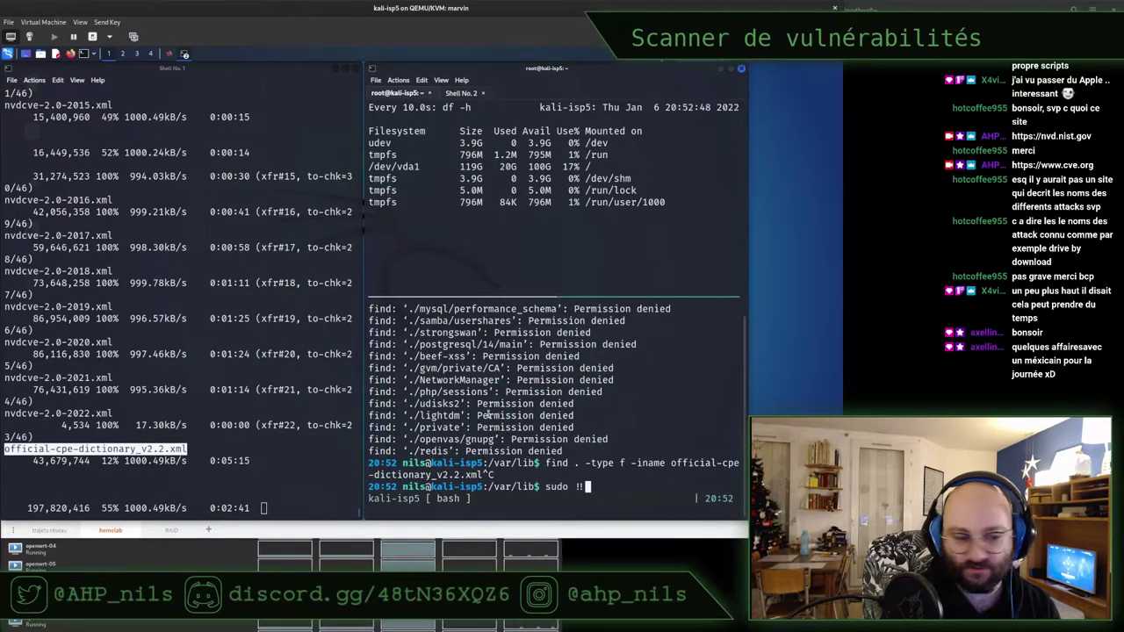
pyautogui.press('Return')
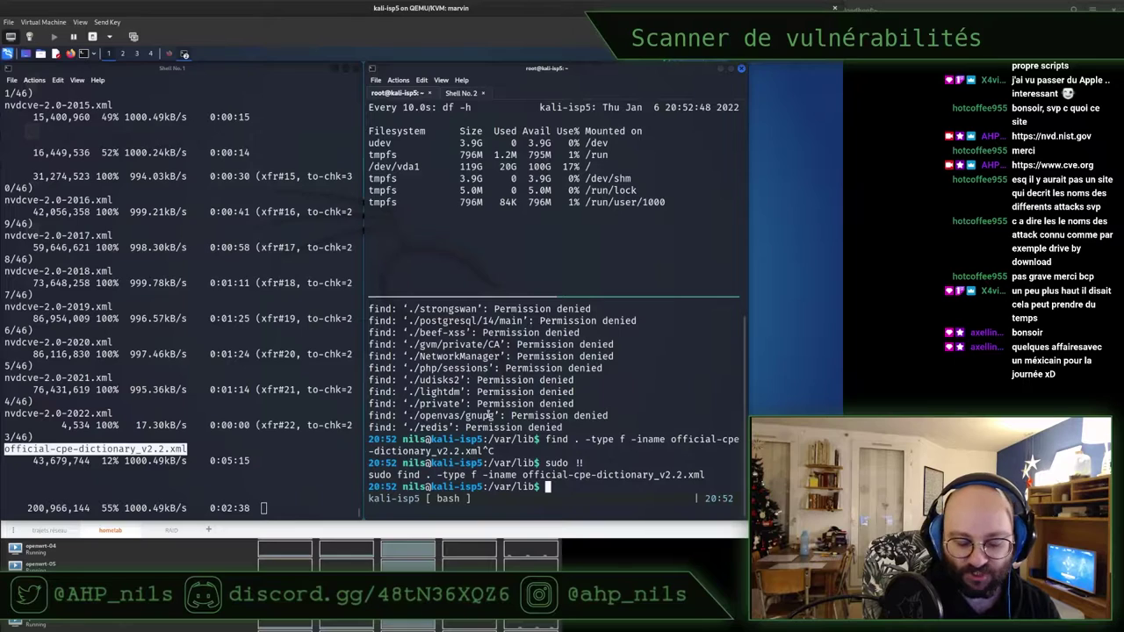
# From the home folder, rerun the sudo find over the whole filesystem (/)
pyautogui.write('cd')
pyautogui.press('Return')
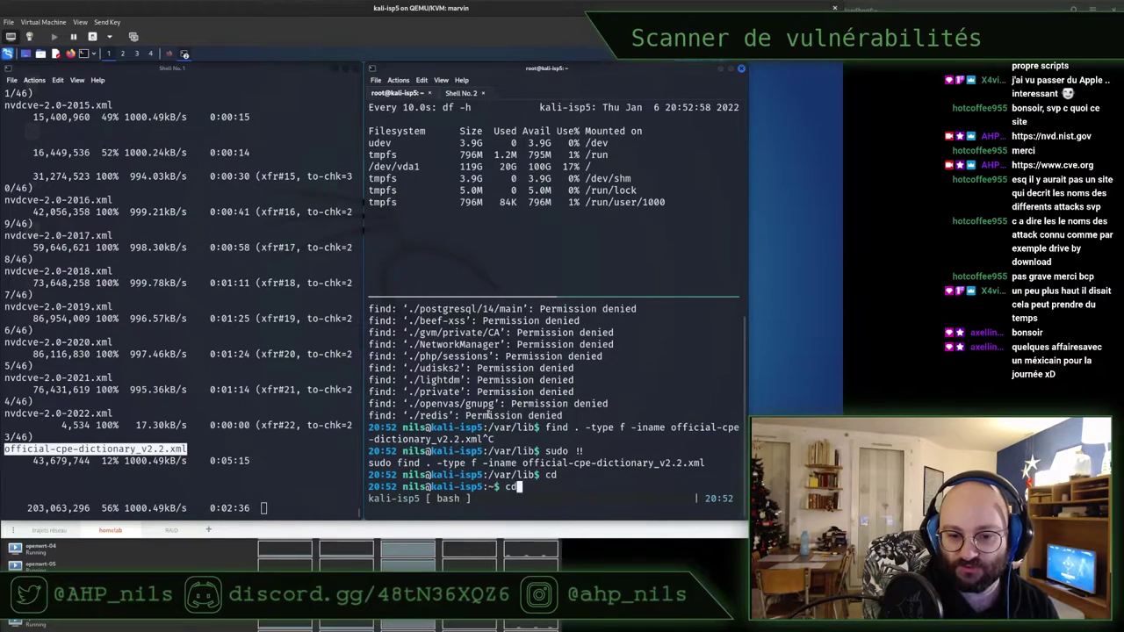
pyautogui.press('Up')
pyautogui.press('Up')
pyautogui.press('Left')
pyautogui.press('Left')
pyautogui.press('Left')
pyautogui.press('Left')
pyautogui.press('Left')
pyautogui.press('Left')
pyautogui.press('Left')
pyautogui.press('Left')
pyautogui.press('Left')
pyautogui.press('Left')
pyautogui.press('Left')
pyautogui.press('Left')
pyautogui.press('Left')
pyautogui.press('Left')
pyautogui.press('Left')
pyautogui.press('Left')
pyautogui.press('Left')
pyautogui.press('Left')
pyautogui.press('Left')
pyautogui.press('Left')
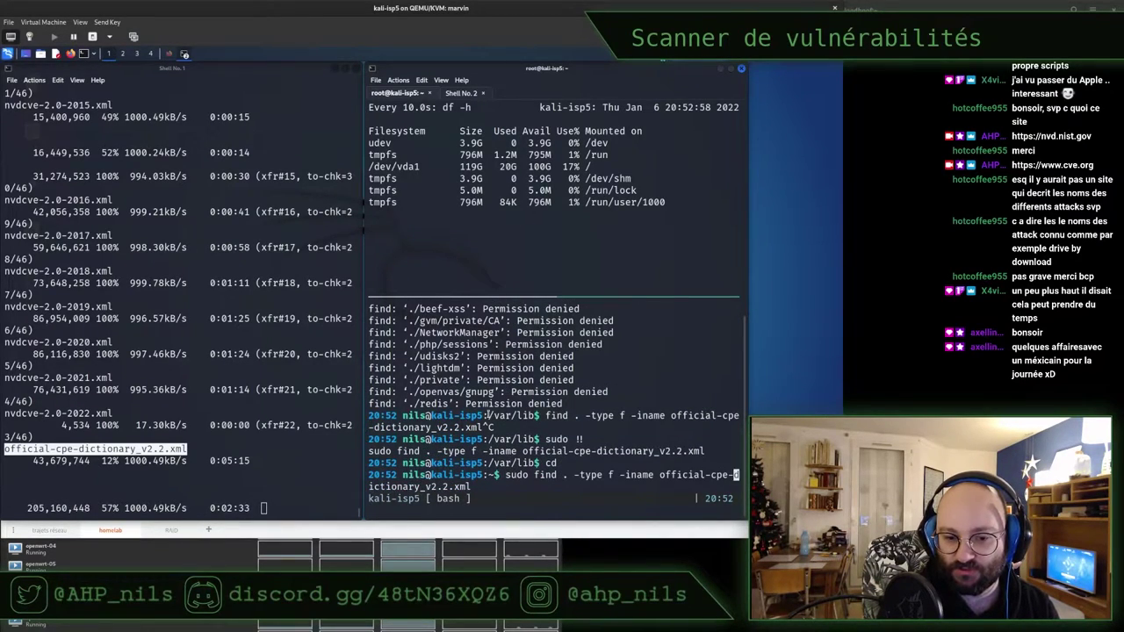
pyautogui.press('Left')
pyautogui.press('Left')
pyautogui.press('Left')
pyautogui.press('Left')
pyautogui.press('Left')
pyautogui.press('Left')
pyautogui.press('Left')
pyautogui.press('Left')
pyautogui.press('Left')
pyautogui.press('Left')
pyautogui.press('Left')
pyautogui.press('Left')
pyautogui.press('Left')
pyautogui.press('Left')
pyautogui.press('Left')
pyautogui.press('Left')
pyautogui.press('BackSpace')
pyautogui.write('/')
pyautogui.press('Return')
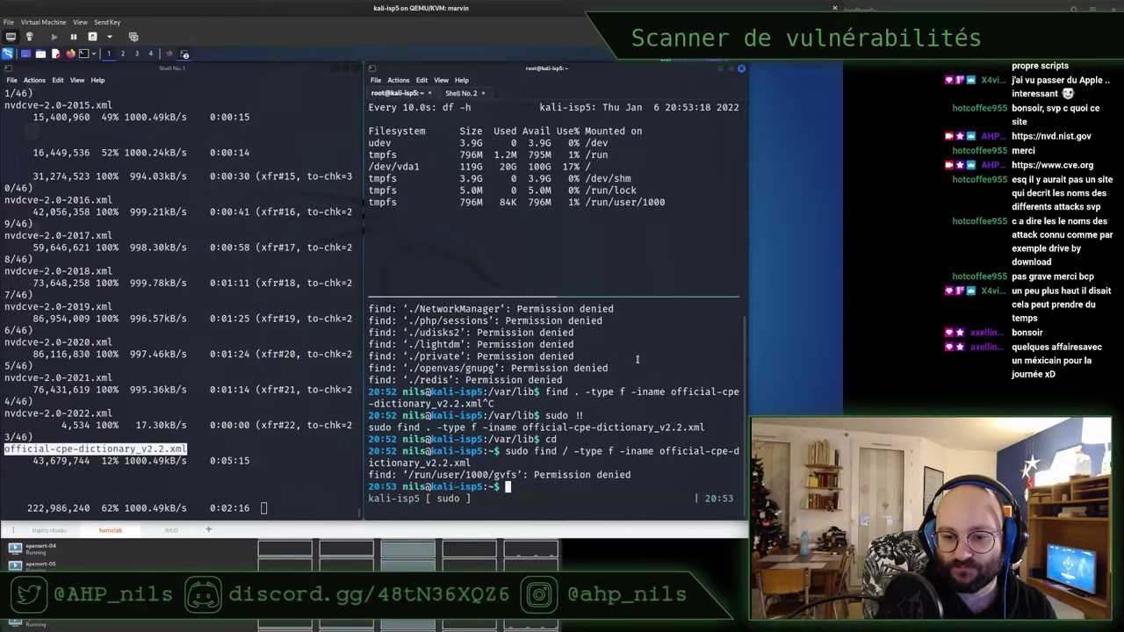
# Rerun the search with a wildcard extension, official-cpe-dictionary_v2.2.*
pyautogui.press('Up')
pyautogui.press('Left')
pyautogui.press('Left')
pyautogui.press('Left')
pyautogui.press('Left')
pyautogui.press('Left')
pyautogui.press('Left')
pyautogui.press('Left')
pyautogui.press('Left')
pyautogui.press('Left')
pyautogui.press('Left')
pyautogui.press('Left')
pyautogui.press('Left')
pyautogui.press('Left')
pyautogui.press('Left')
pyautogui.press('Left')
pyautogui.press('Left')
pyautogui.press('Left')
pyautogui.press('Left')
pyautogui.press('Left')
pyautogui.press('Left')
pyautogui.press('Left')
pyautogui.press('Left')
pyautogui.press('Left')
pyautogui.press('Left')
pyautogui.press('Left')
pyautogui.press('Left')
pyautogui.press('Left')
pyautogui.press('Left')
pyautogui.press('Left')
pyautogui.press('Left')
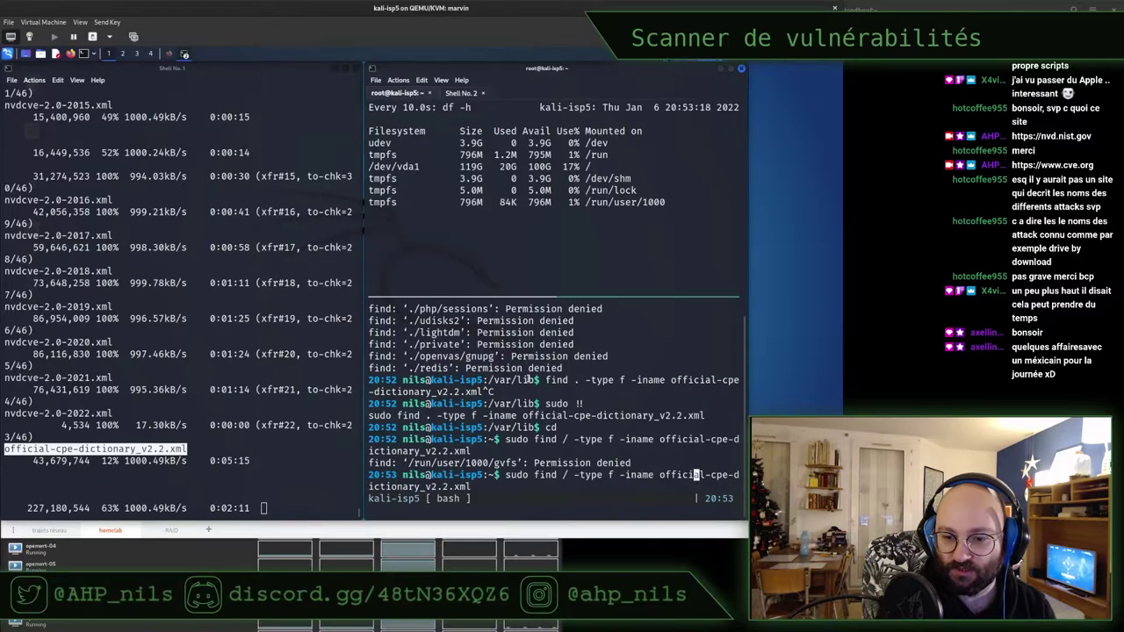
pyautogui.press('Right')
pyautogui.press('Right')
pyautogui.press('Right')
pyautogui.press('Right')
pyautogui.press('Right')
pyautogui.press('Right')
pyautogui.press('Right')
pyautogui.press('Right')
pyautogui.press('Right')
pyautogui.press('Right')
pyautogui.press('Right')
pyautogui.press('Right')
pyautogui.press('Right')
pyautogui.press('Right')
pyautogui.press('Right')
pyautogui.press('Right')
pyautogui.press('Right')
pyautogui.press('Right')
pyautogui.press('Right')
pyautogui.press('Right')
pyautogui.press('Right')
pyautogui.press('Right')
pyautogui.press('Right')
pyautogui.press('Right')
pyautogui.press('Right')
pyautogui.press('Right')
pyautogui.press('Right')
pyautogui.press('Right')
pyautogui.press('Right')
pyautogui.press('Right')
pyautogui.press('Right')
pyautogui.press('Right')
pyautogui.press('Right')
pyautogui.press('BackSpace')
pyautogui.press('BackSpace')
pyautogui.press('BackSpace')
pyautogui.write('*')
pyautogui.press('Return')
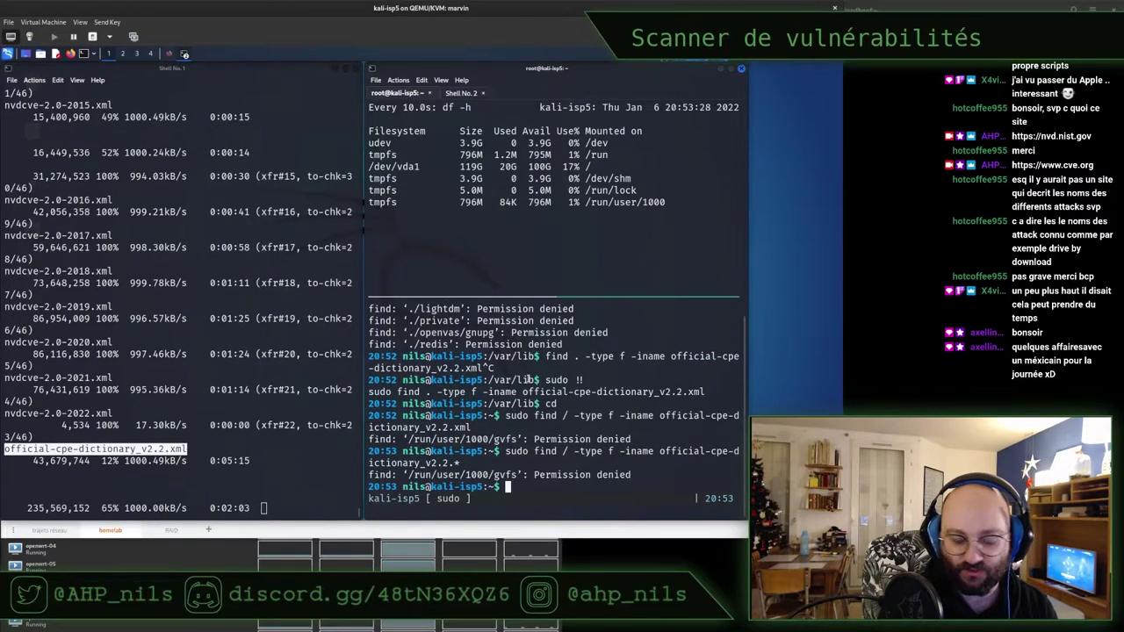
# Search for .*official-cpe-dictionary_v2.2.* and select the found /var/lib/gvm/scap-data temporary file path
pyautogui.press('Up')
pyautogui.press('BackSpace')
pyautogui.press('Left')
pyautogui.press('Left')
pyautogui.press('Left')
pyautogui.press('Left')
pyautogui.press('Left')
pyautogui.press('Left')
pyautogui.press('Left')
pyautogui.press('Left')
pyautogui.press('Left')
pyautogui.press('Left')
pyautogui.press('Left')
pyautogui.press('Left')
pyautogui.press('Left')
pyautogui.press('Left')
pyautogui.press('Left')
pyautogui.press('Left')
pyautogui.press('Left')
pyautogui.press('Left')
pyautogui.press('Left')
pyautogui.press('Left')
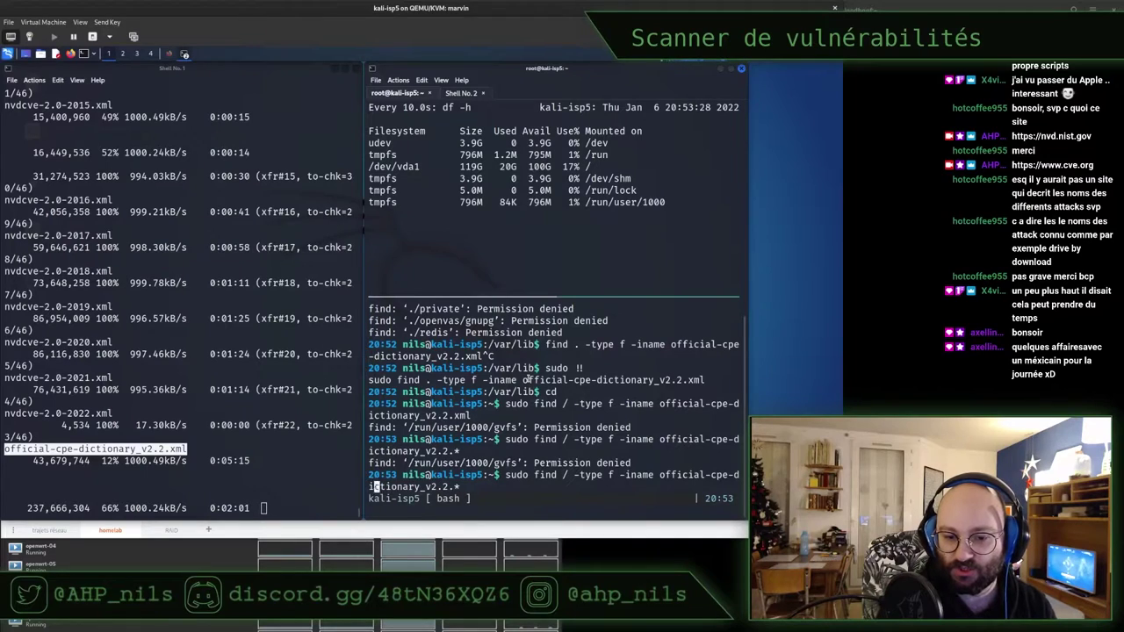
pyautogui.press('Left')
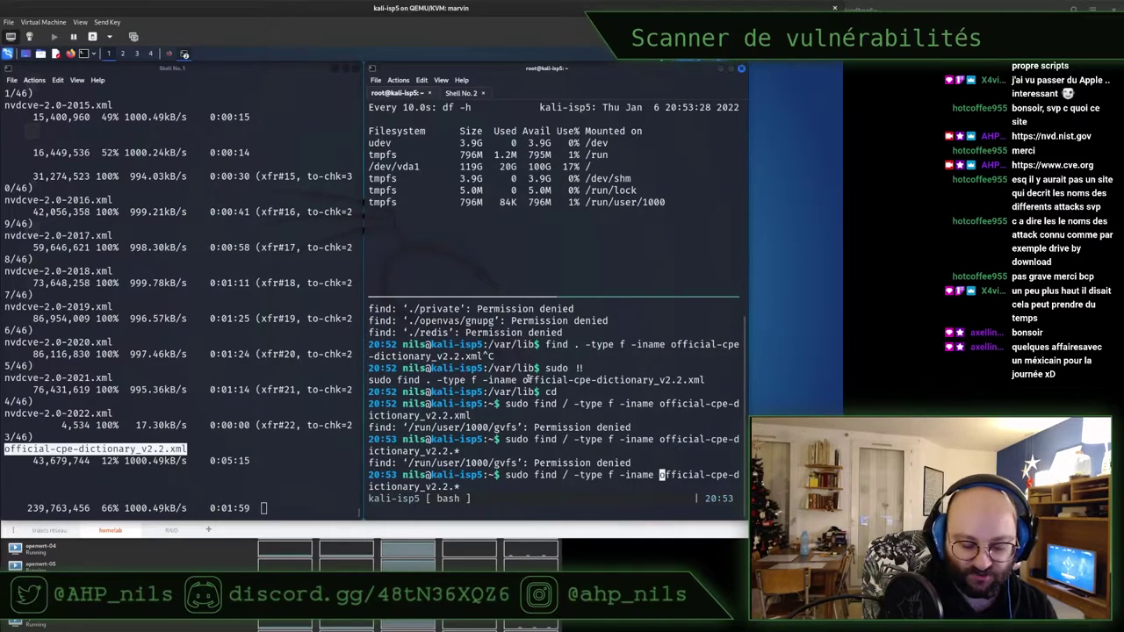
pyautogui.write('.*')
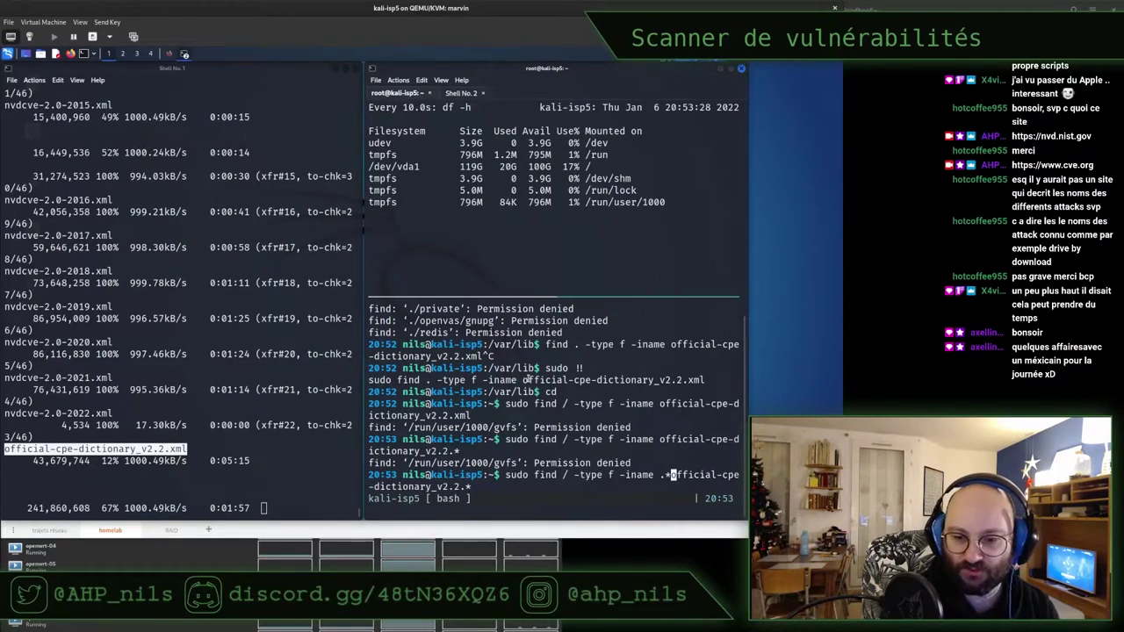
pyautogui.press('Return')
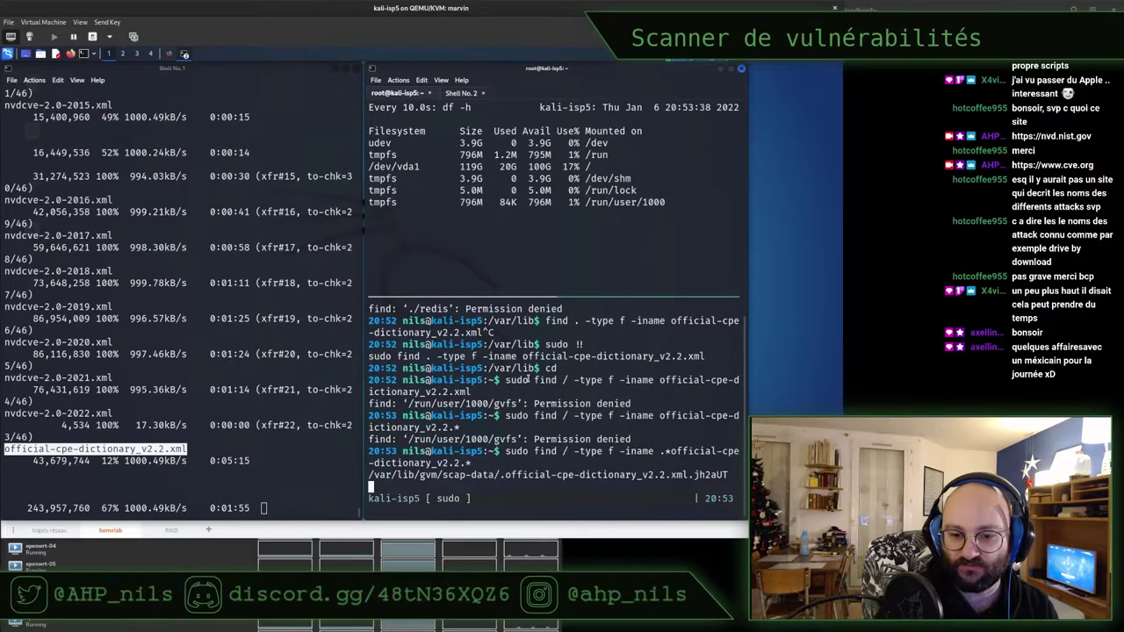
pyautogui.tripleClick(501, 462)
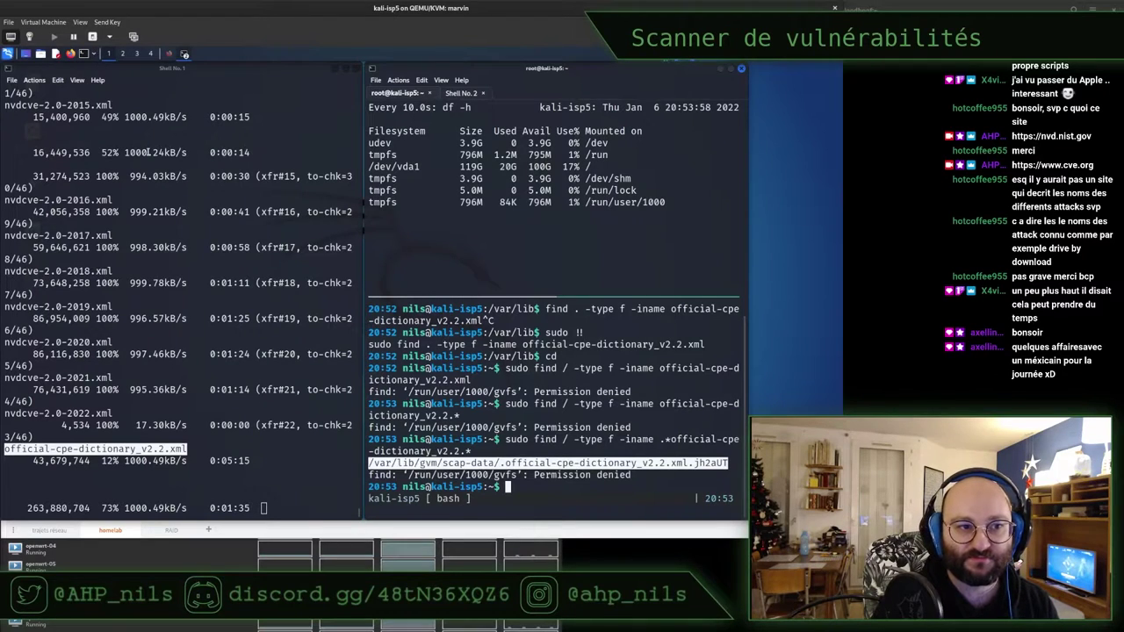
# In a new Firefox tab, Google 'openscap' and open the 'Home | OpenSCAP portal' result in a background tab
pyautogui.click(263, 220)
pyautogui.click(168, 55)
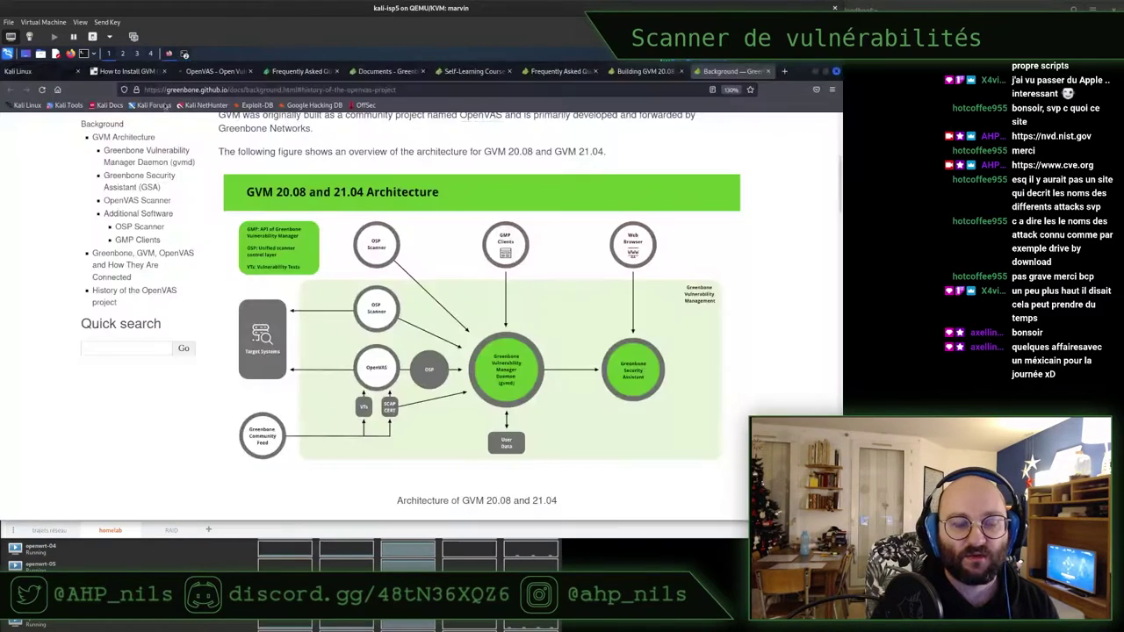
pyautogui.hotkey('ctrl', 't')
pyautogui.click(331, 302)
pyautogui.write('opensc')
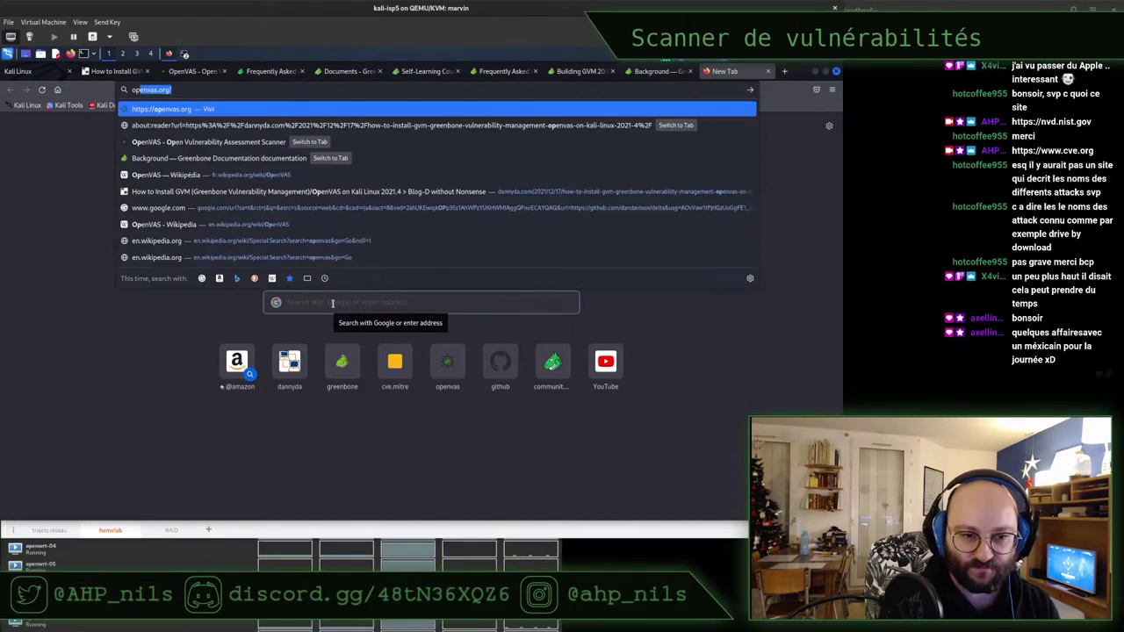
pyautogui.write('ap')
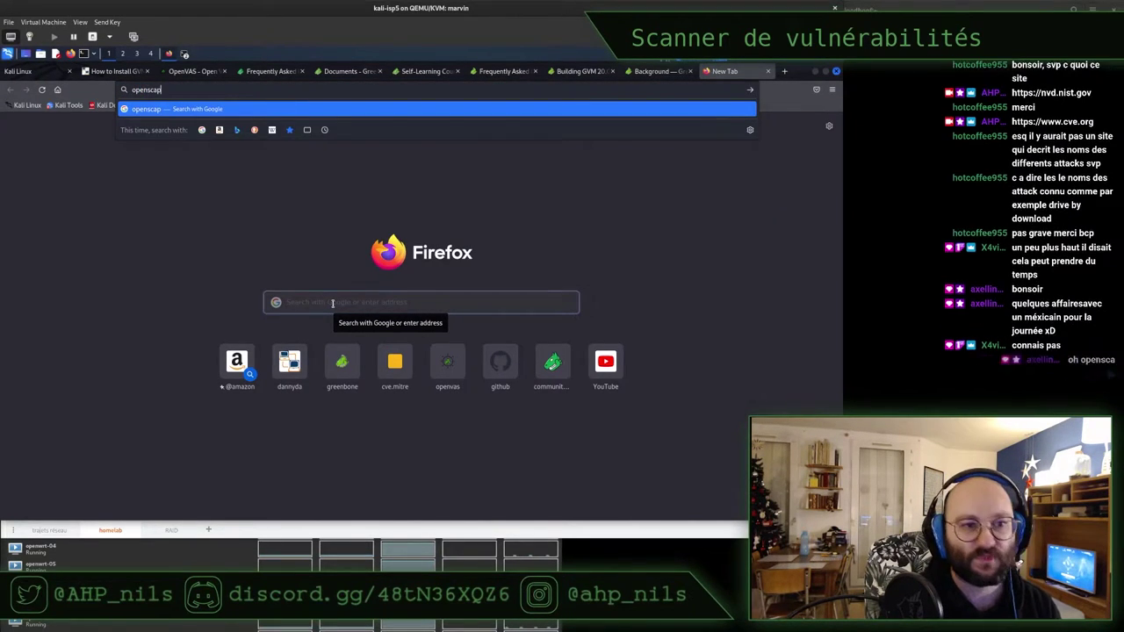
pyautogui.press('Return')
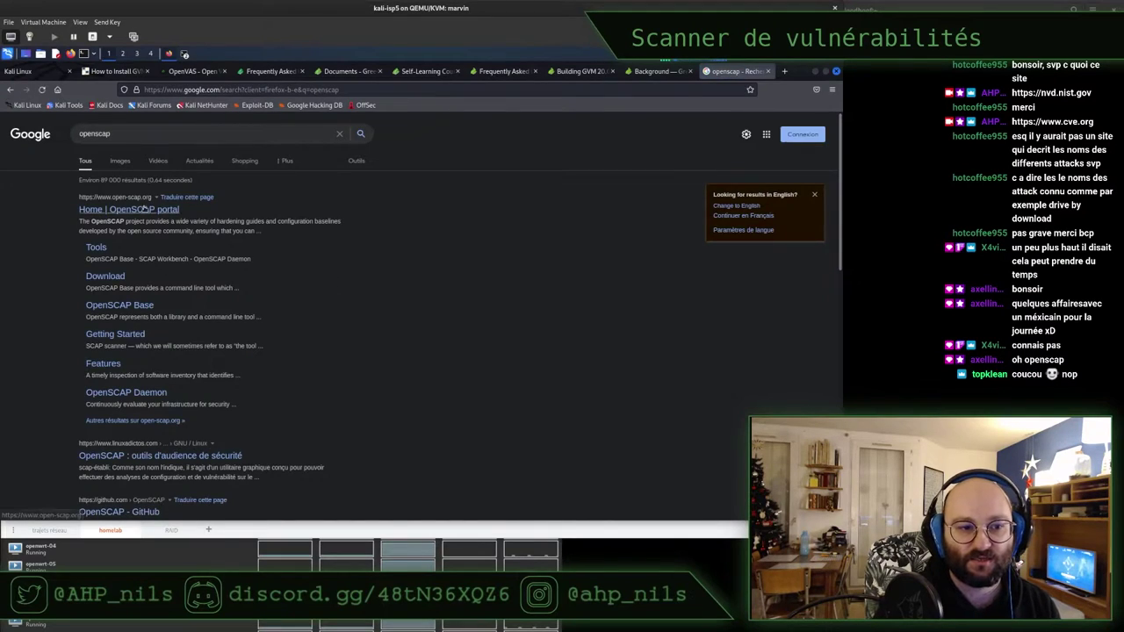
pyautogui.middleClick(139, 211)
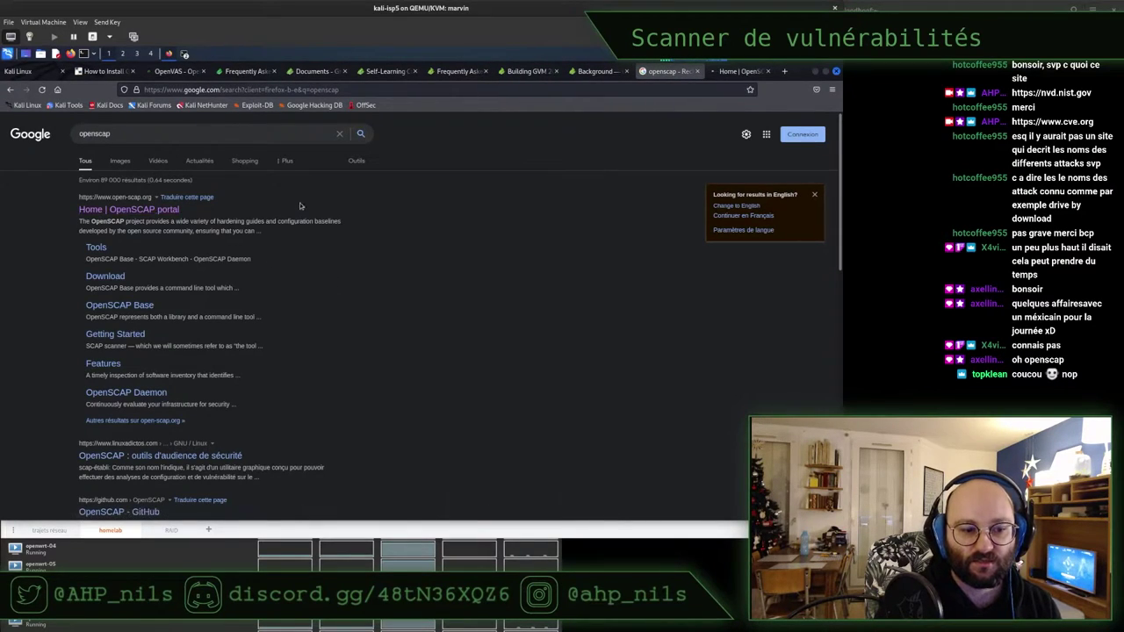
pyautogui.scroll(-4, 305, 384)
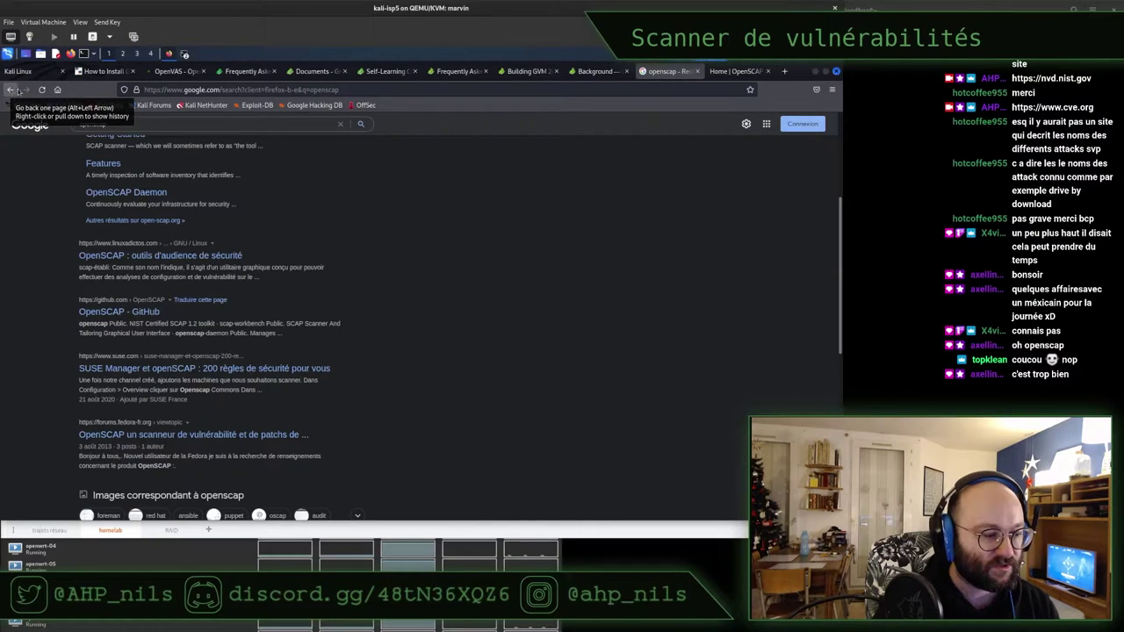
# Switch to the OpenSCAP portal home page and highlight its Standards description
pyautogui.click(735, 71)
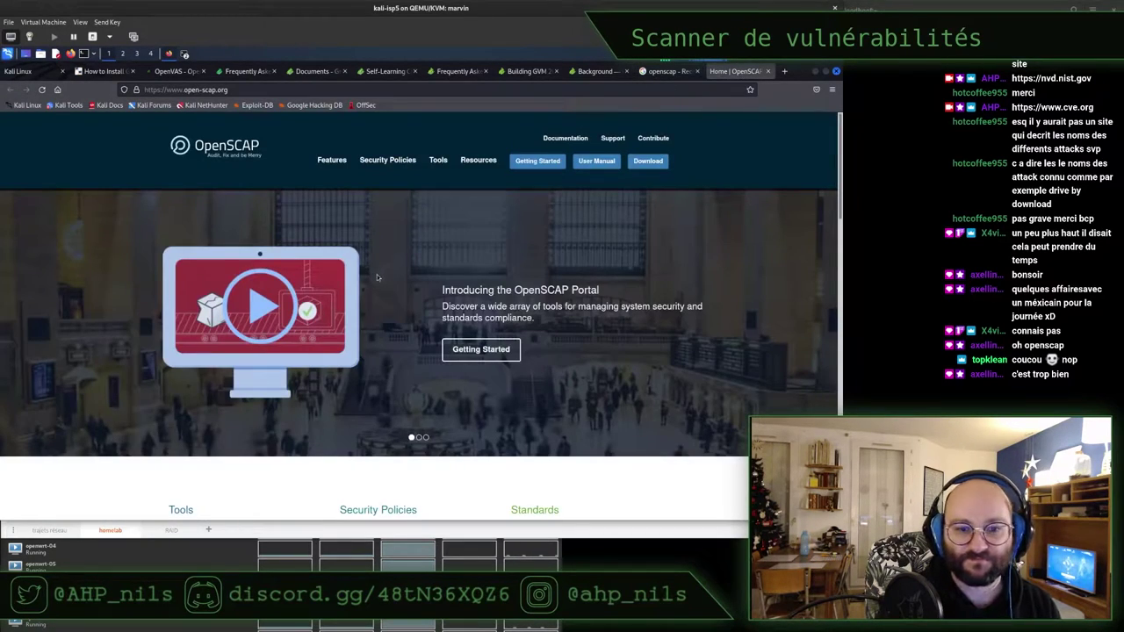
pyautogui.scroll(-1, 392, 221)
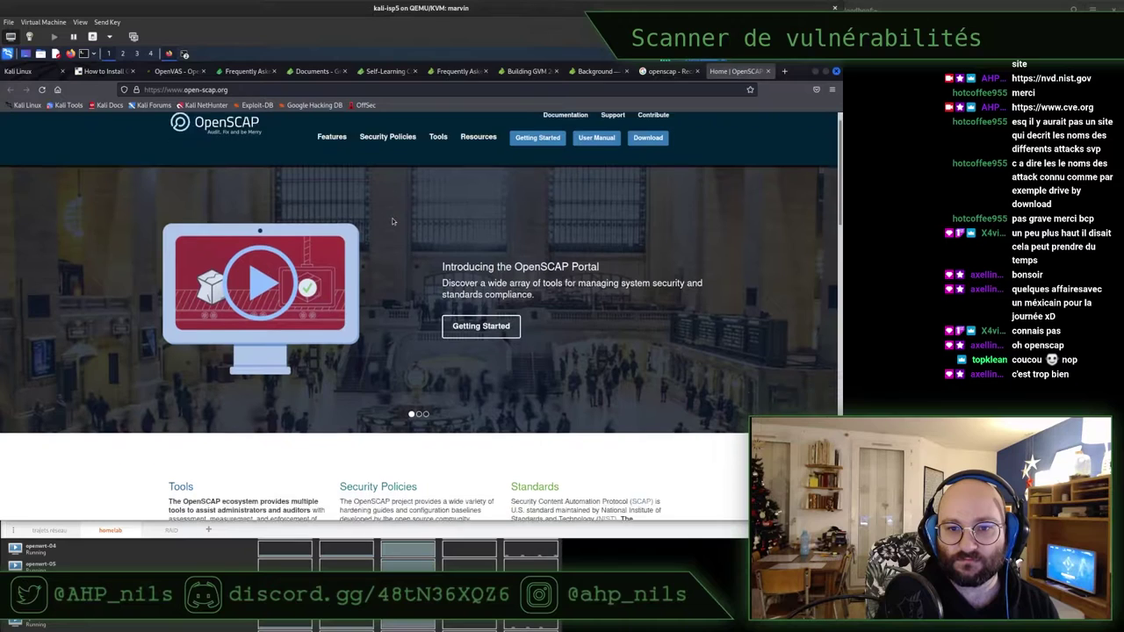
pyautogui.scroll(-2, 393, 222)
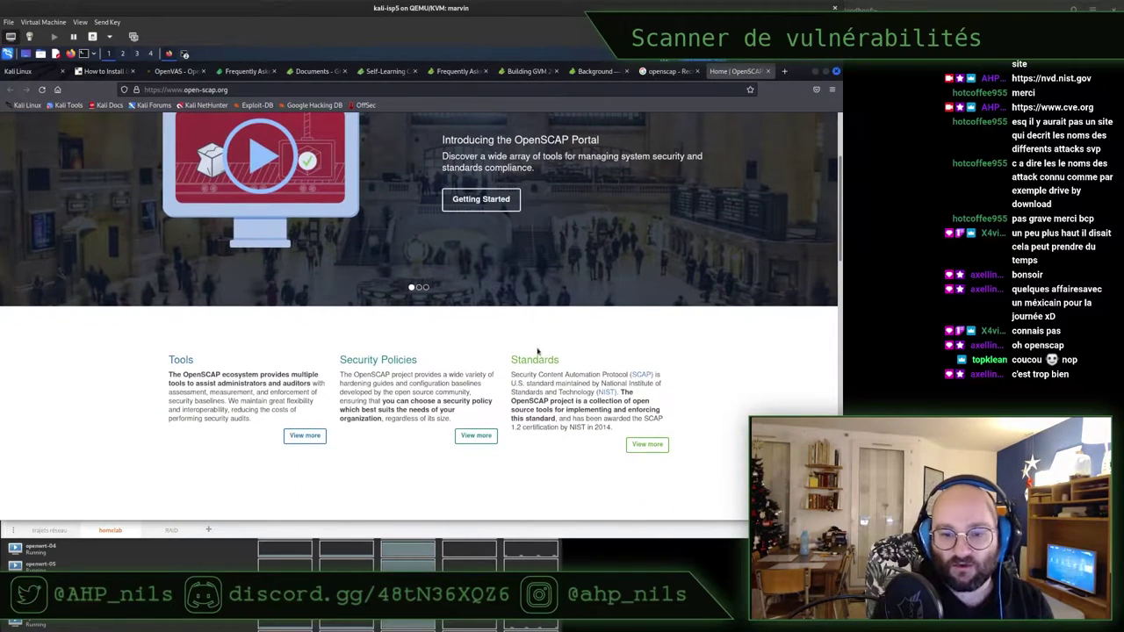
pyautogui.scroll(-1, 551, 294)
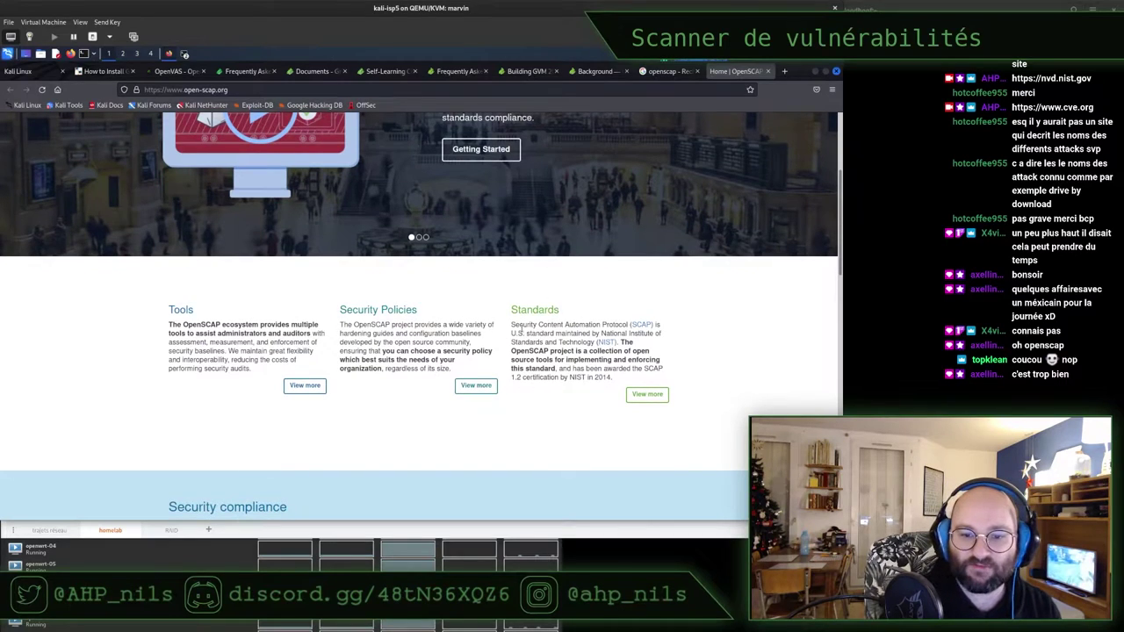
pyautogui.moveTo(512, 325); pyautogui.dragTo(620, 327)
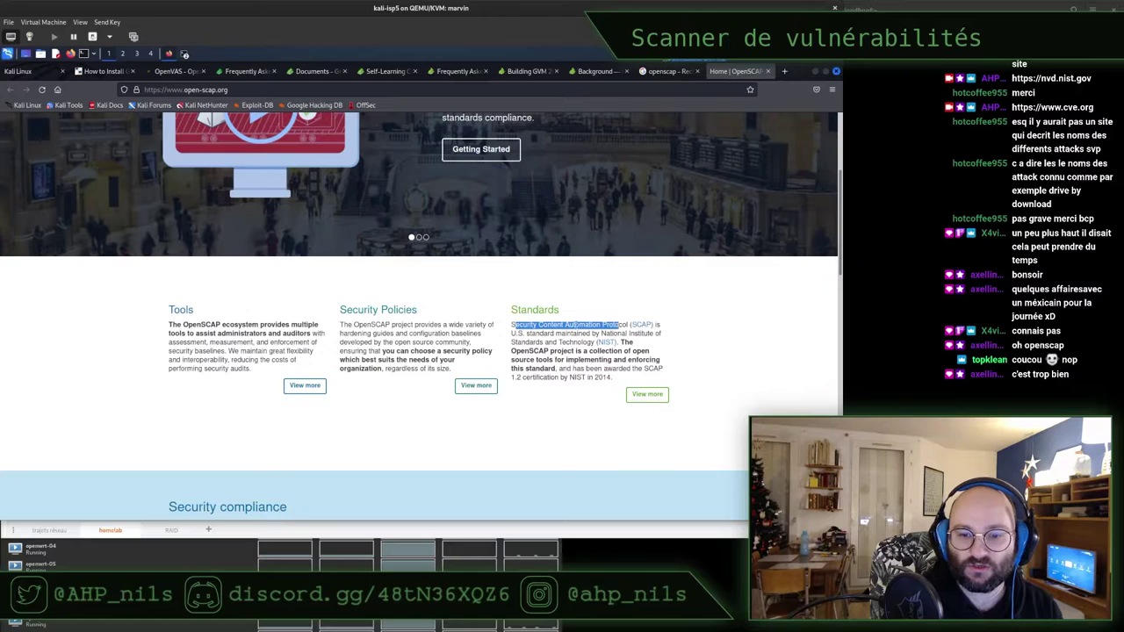
pyautogui.tripleClick(582, 325)
pyautogui.click(583, 324)
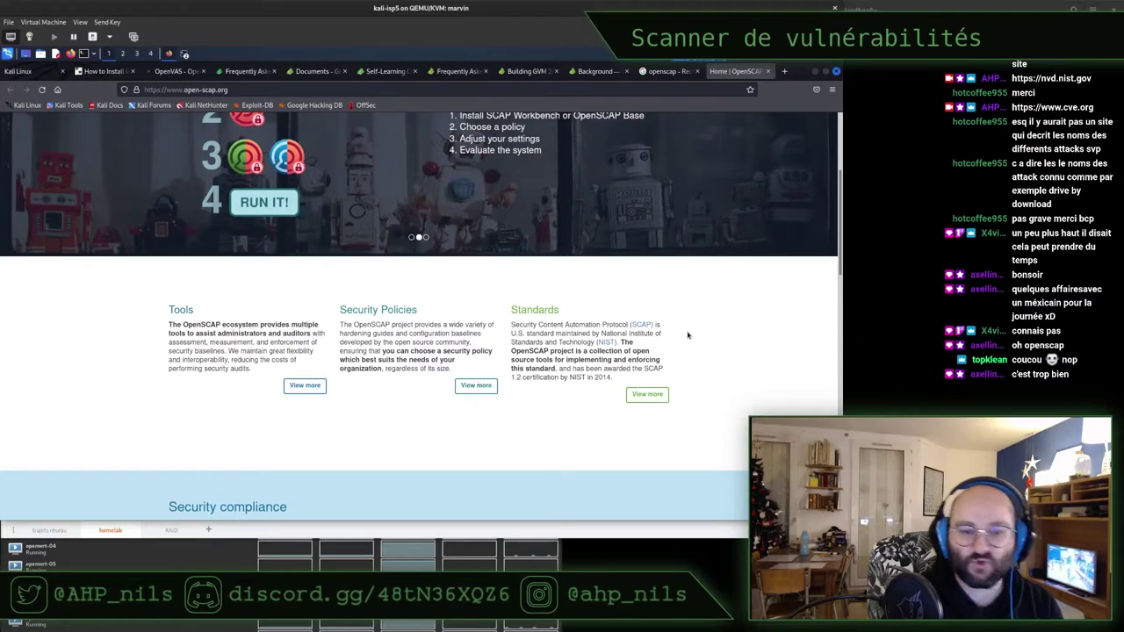
# Scroll back up and highlight the 'Install SCAP Workbench or OpenSCAP Base' scan step
pyautogui.scroll(4, 688, 334)
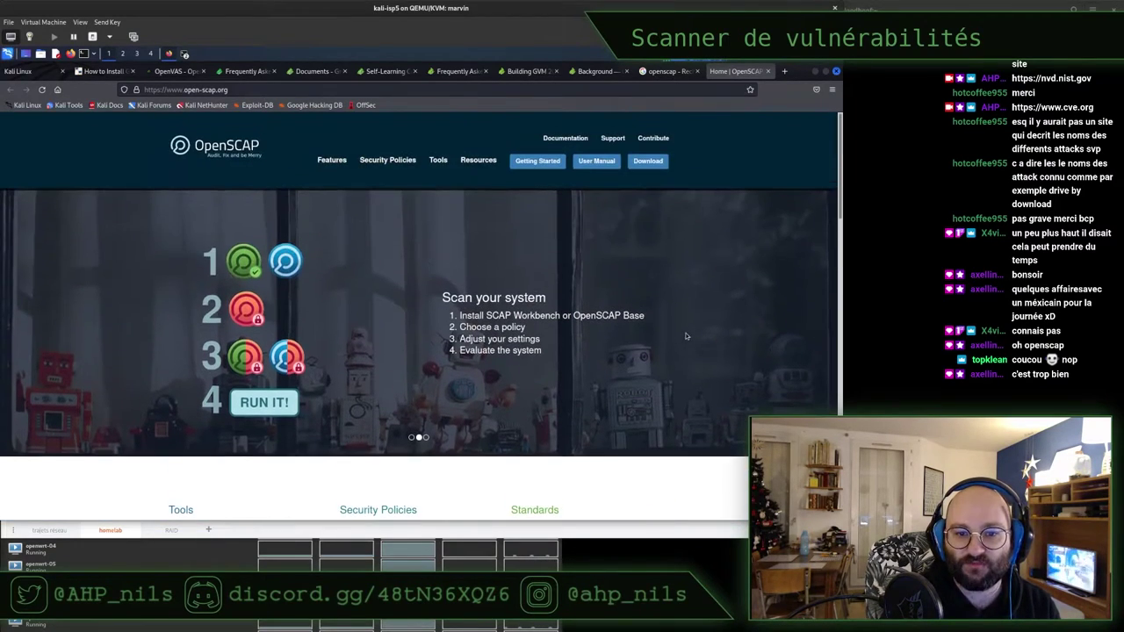
pyautogui.moveTo(476, 317); pyautogui.dragTo(522, 352)
pyautogui.tripleClick(594, 318)
pyautogui.click(469, 327)
pyautogui.click(481, 340)
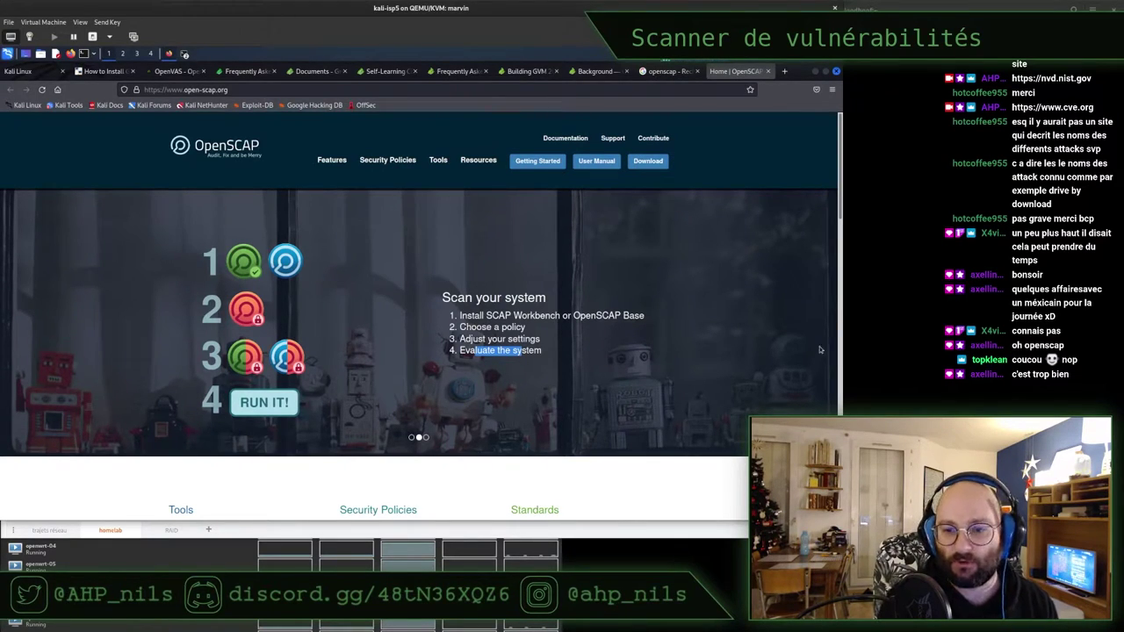
# Show the third carousel slide with the OpenSCAP tools diagram, then minimize Firefox
pyautogui.click(426, 438)
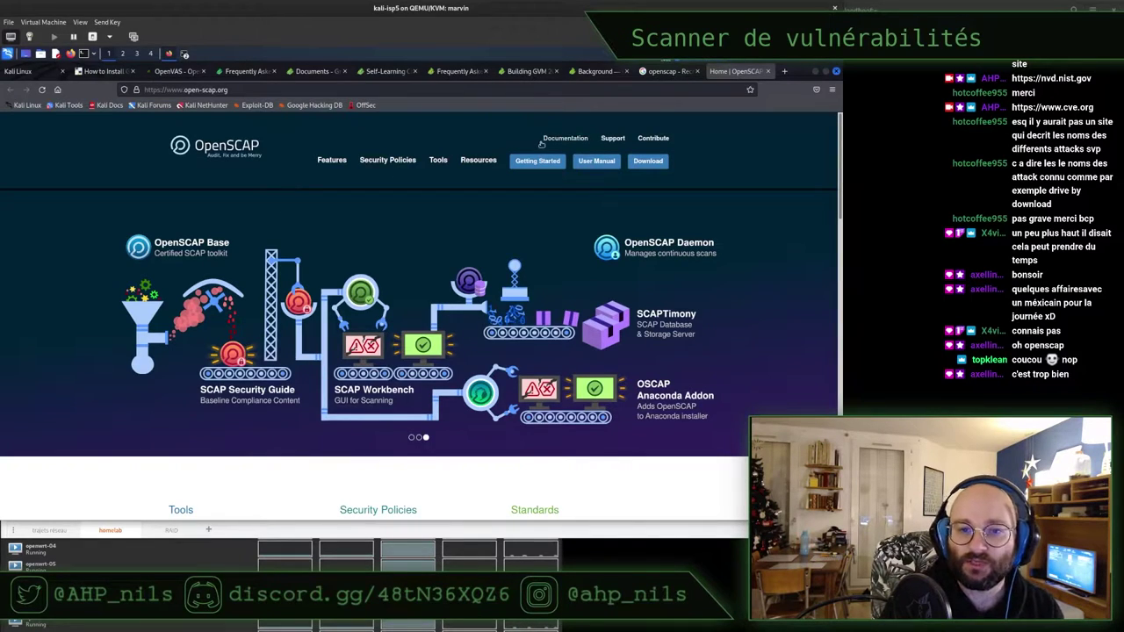
pyautogui.click(816, 73)
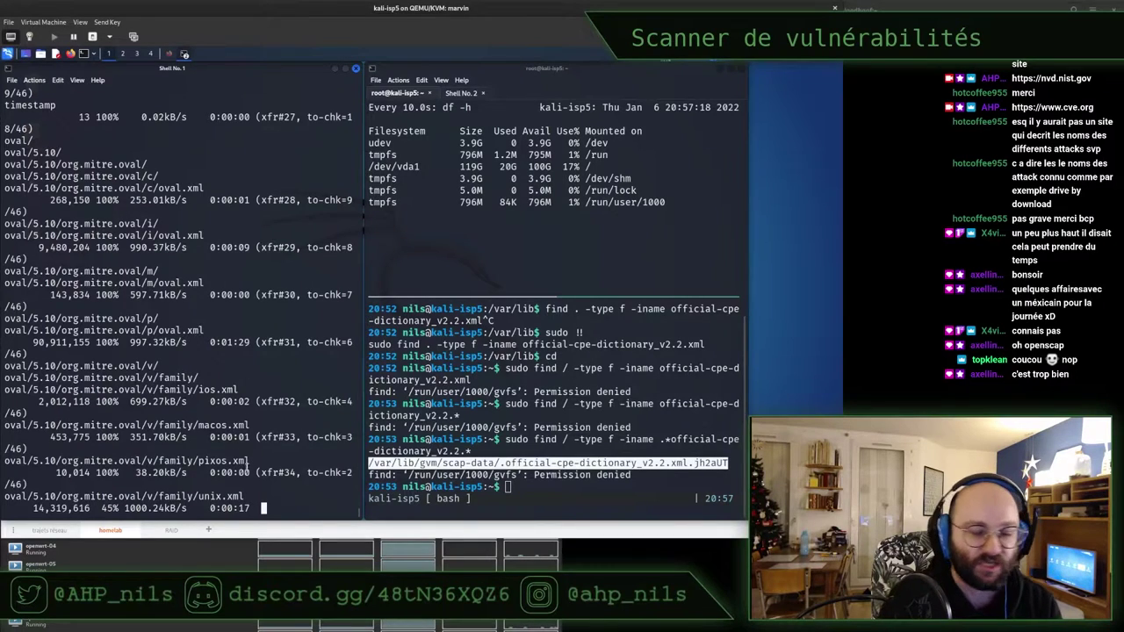
# Restore Firefox, visit the OpenVAS and Greenbone FAQ tabs, and close the FAQ tab
pyautogui.click(486, 423)
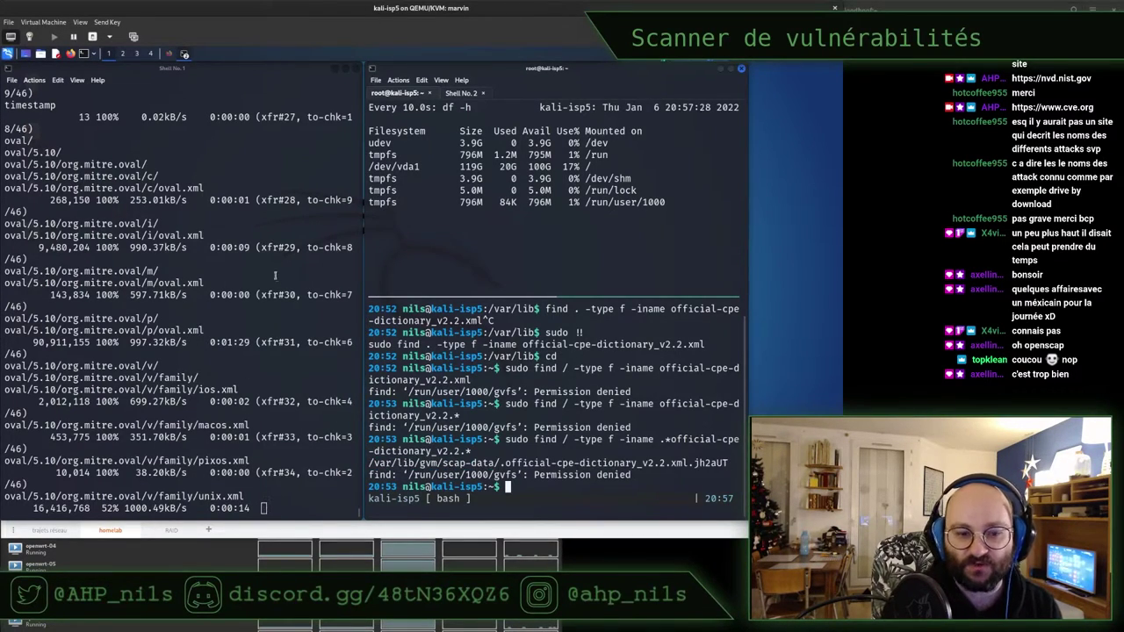
pyautogui.click(170, 55)
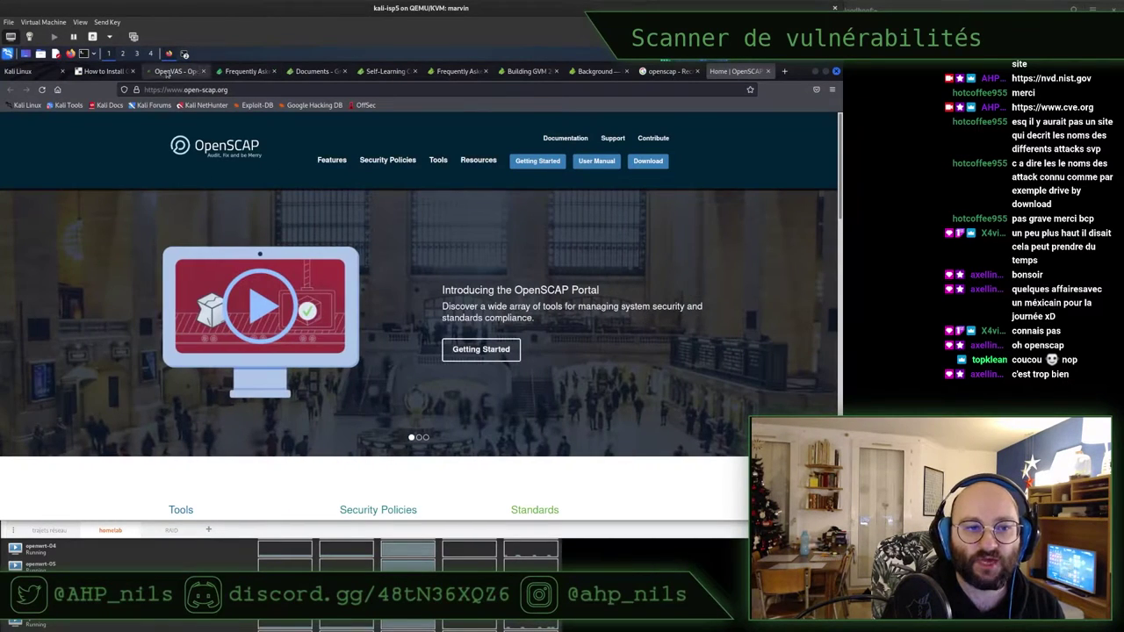
pyautogui.click(169, 72)
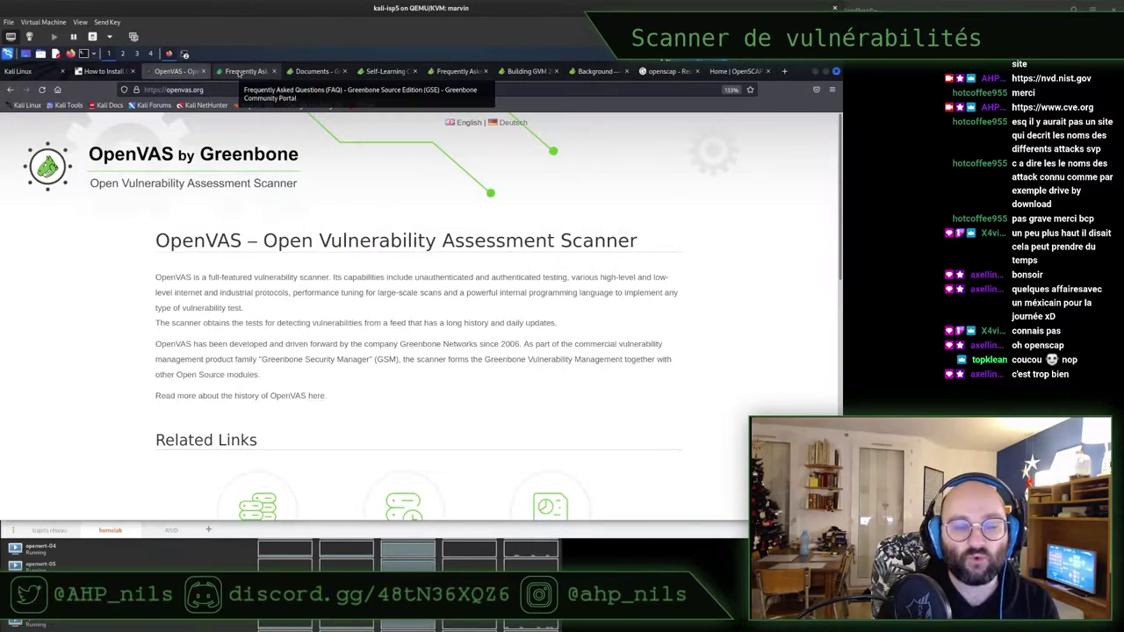
pyautogui.click(241, 72)
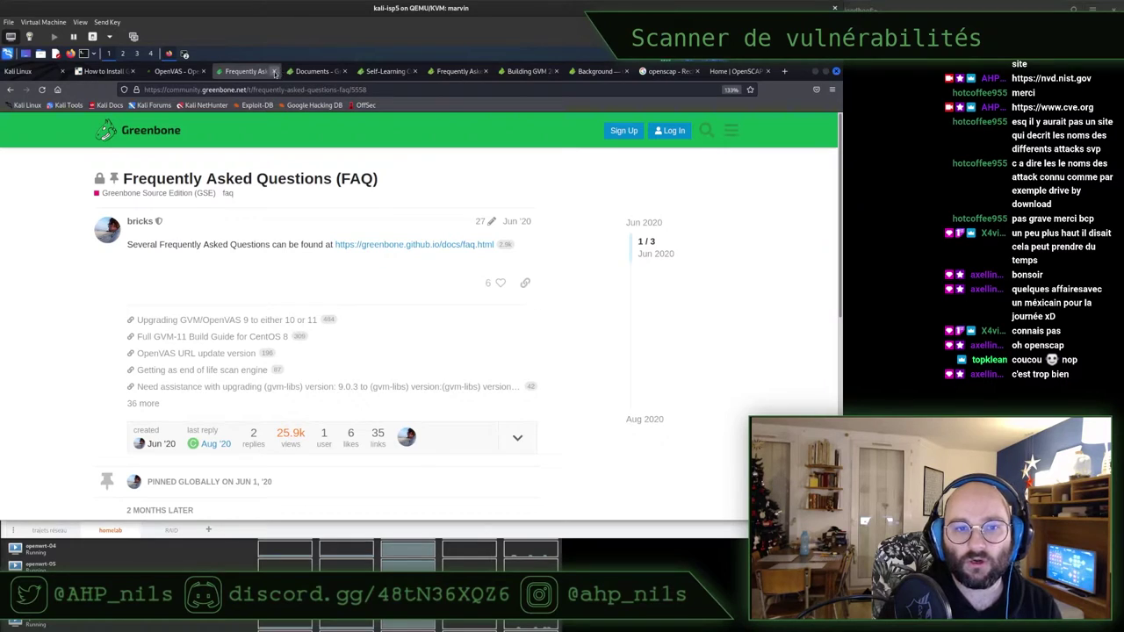
pyautogui.click(274, 71)
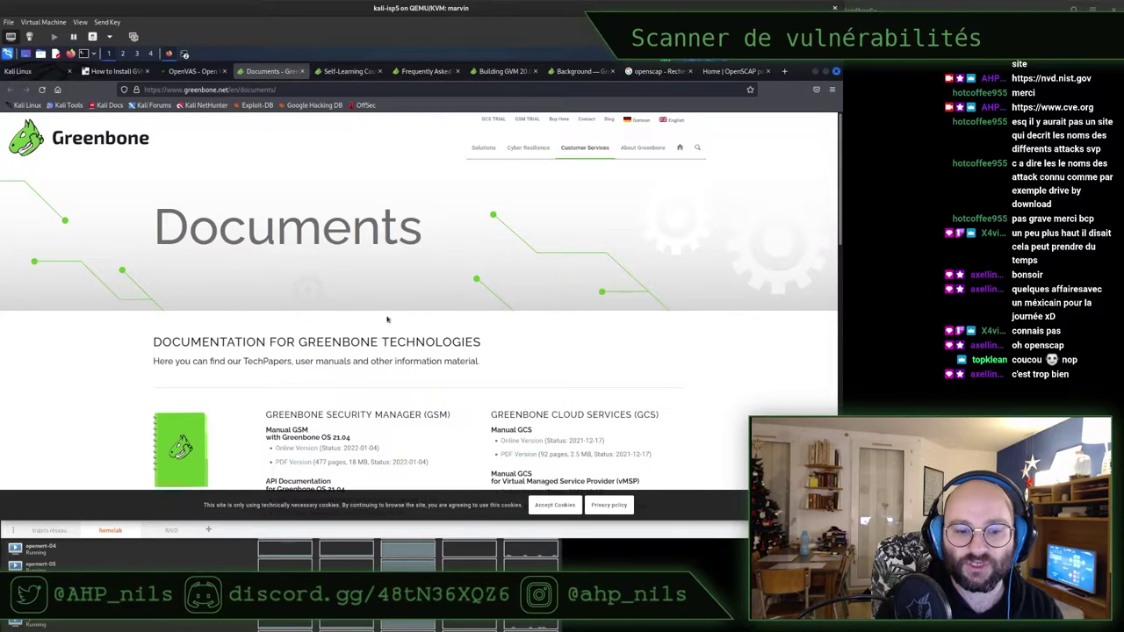
# Scroll to the GSM section and highlight the API Documentation for Greenbone OS 21.04 heading
pyautogui.scroll(-1, 393, 300)
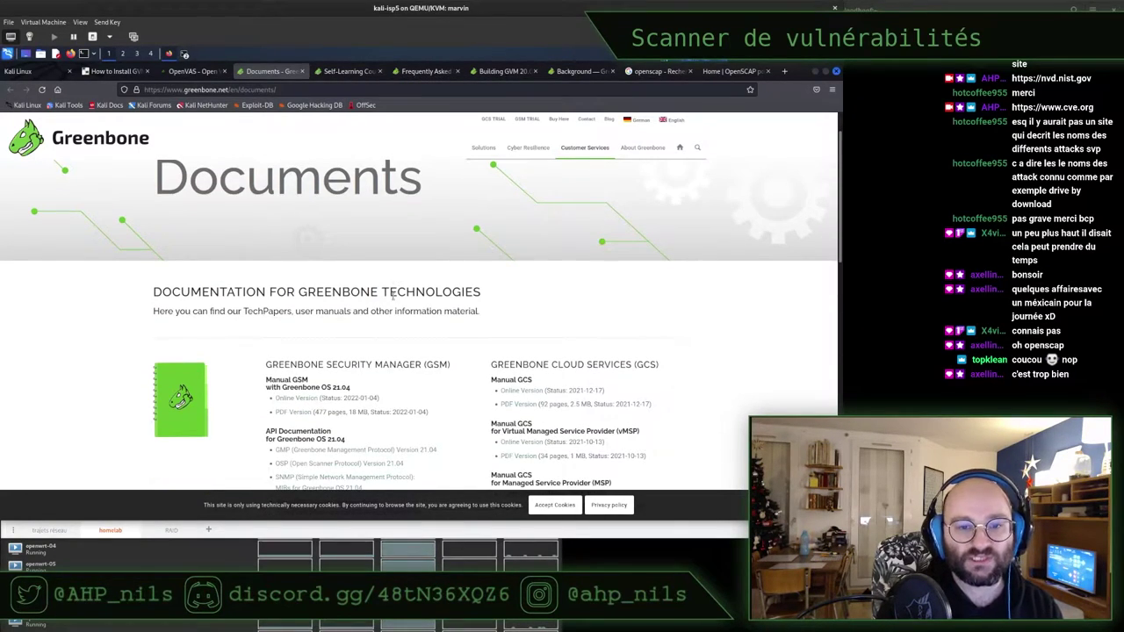
pyautogui.scroll(-1, 394, 299)
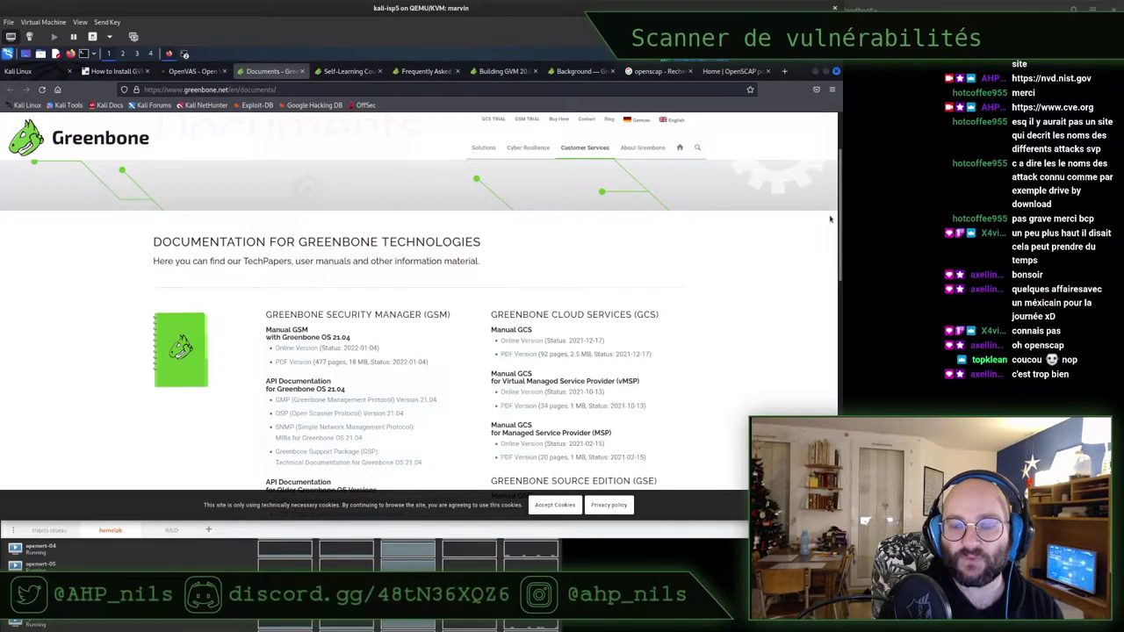
pyautogui.moveTo(841, 217); pyautogui.dragTo(841, 238)
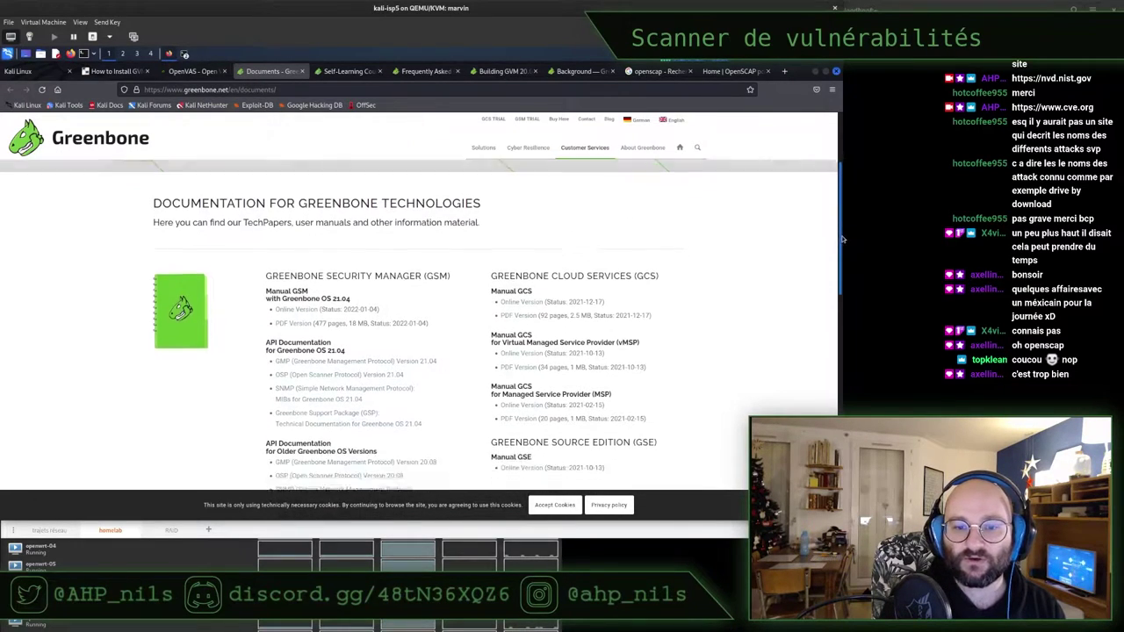
pyautogui.scroll(-2, 841, 238)
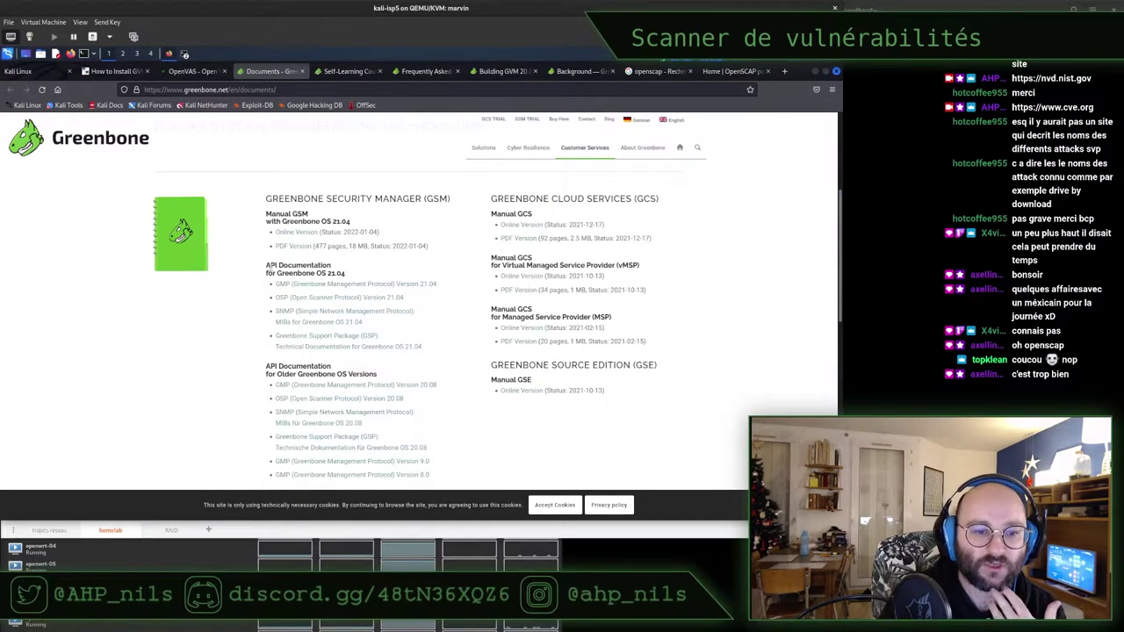
pyautogui.moveTo(266, 265); pyautogui.dragTo(286, 277)
pyautogui.click(286, 276)
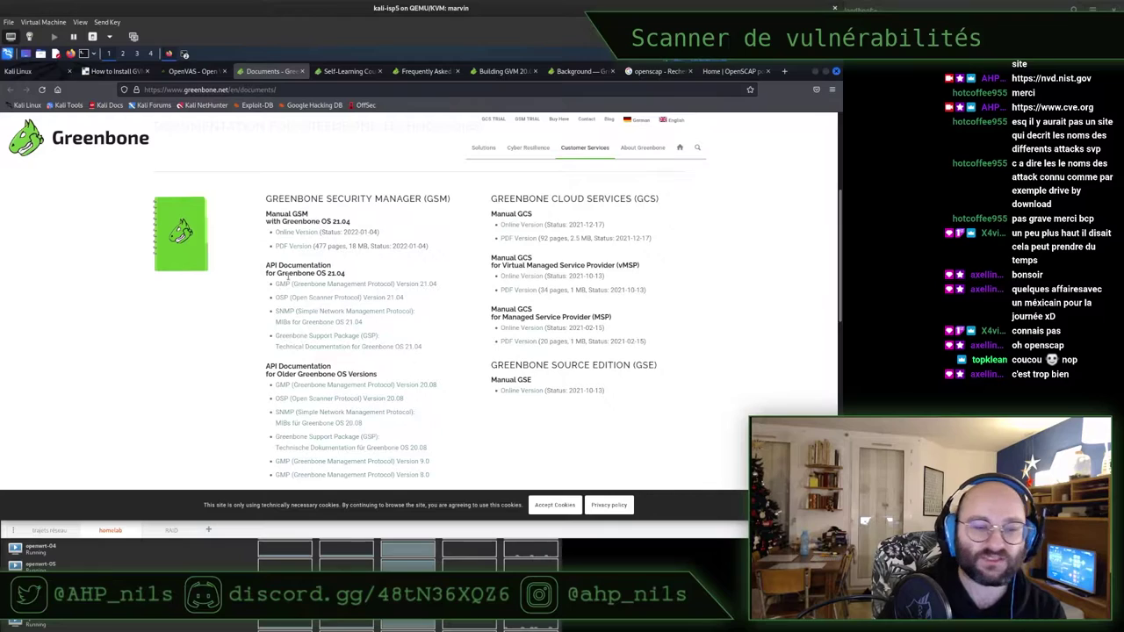
pyautogui.tripleClick(289, 273)
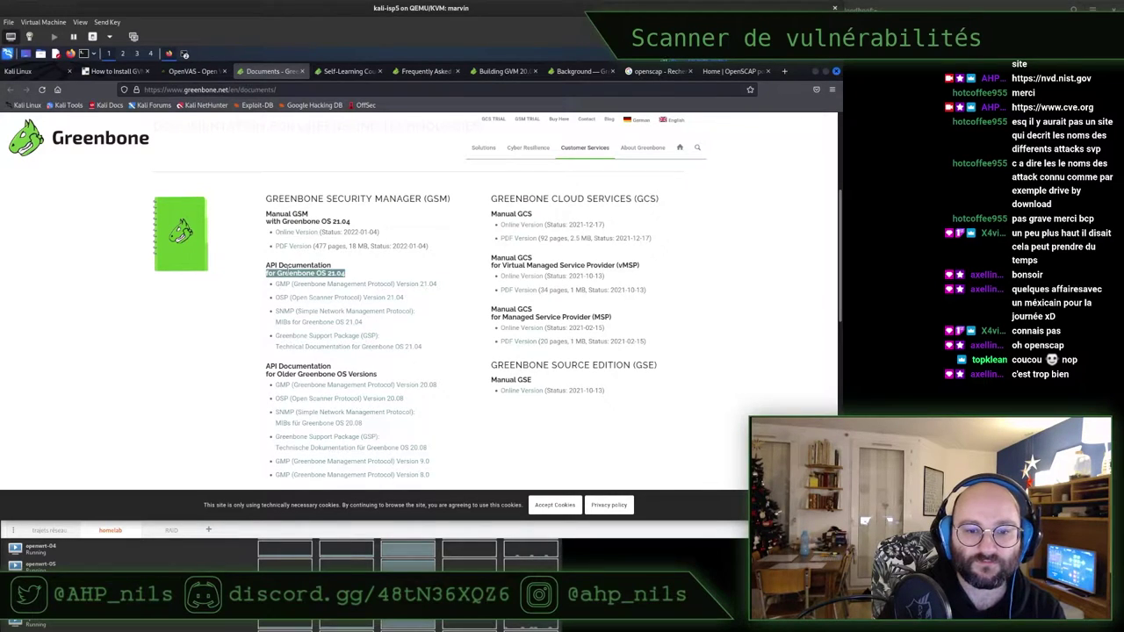
pyautogui.click(157, 183)
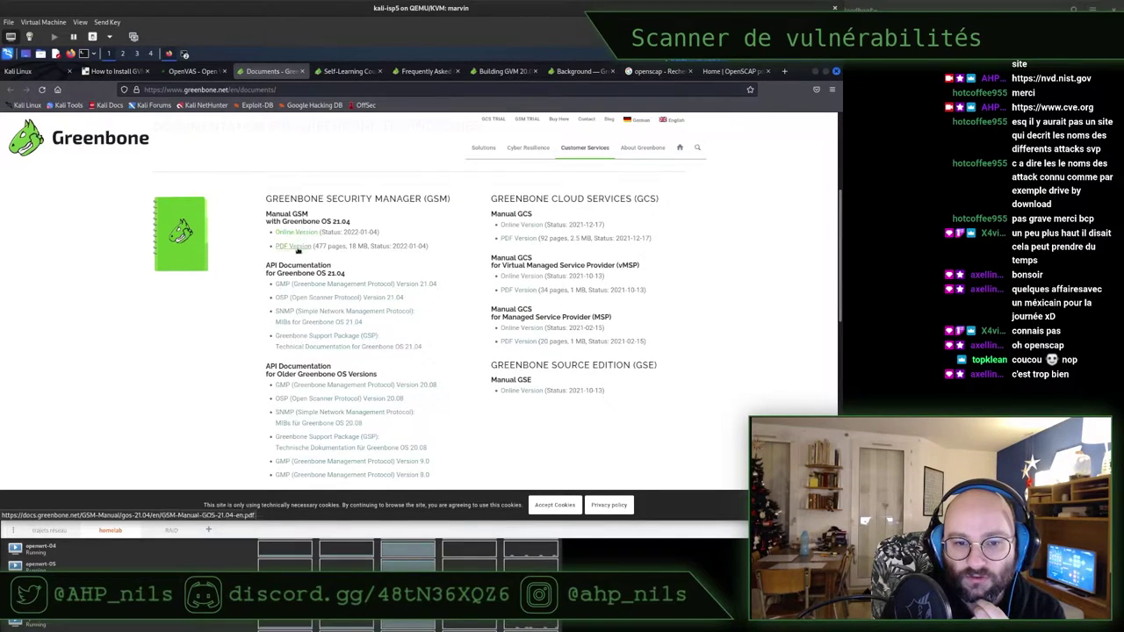
# Open the GSM manual PDF in a new tab and jump to its Read Before Use chapter
pyautogui.rightClick(296, 248)
pyautogui.click(330, 260)
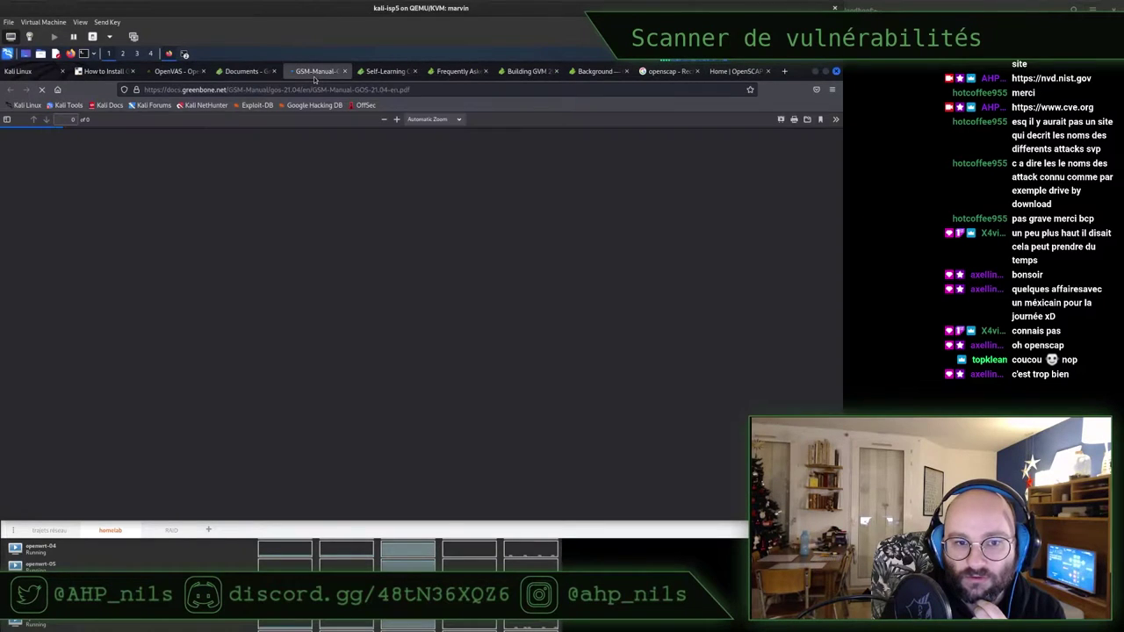
pyautogui.click(315, 76)
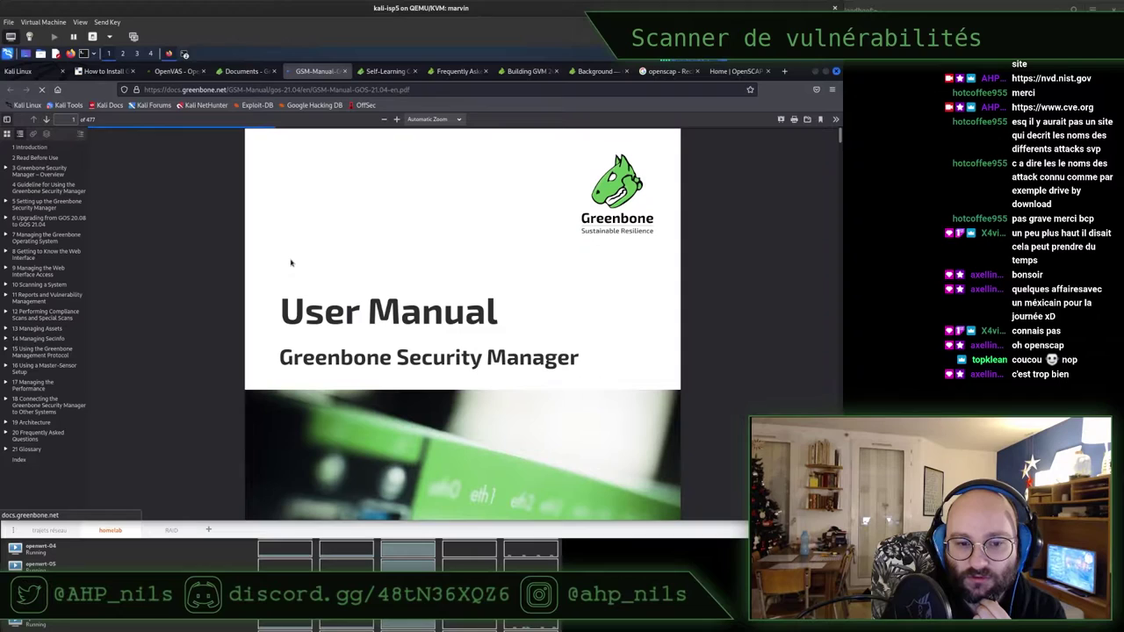
pyautogui.click(41, 171)
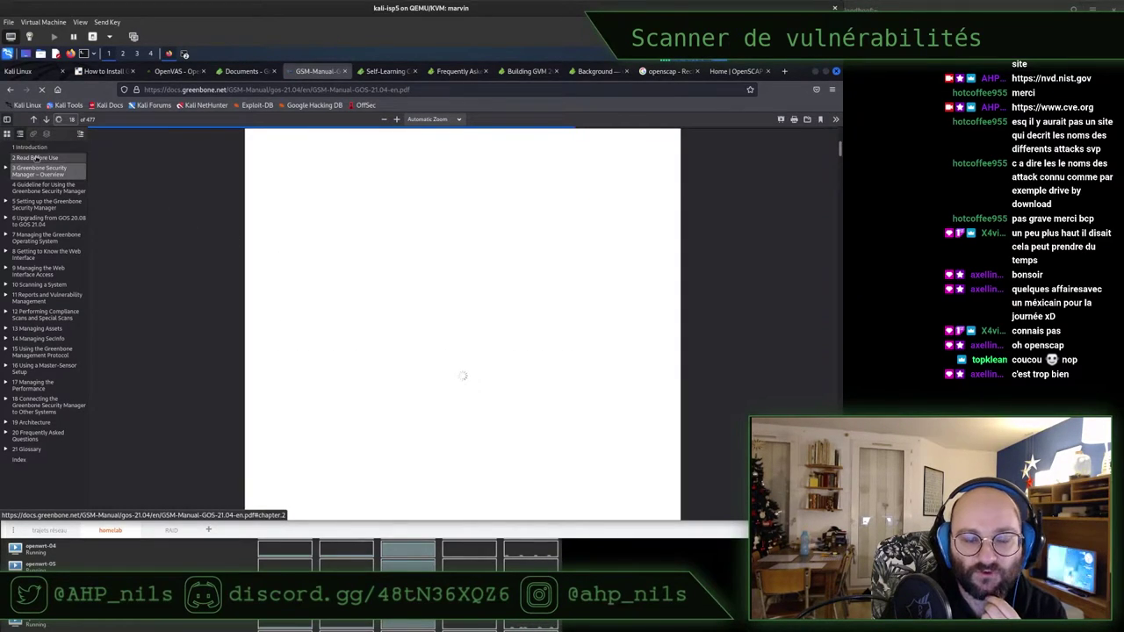
pyautogui.click(35, 158)
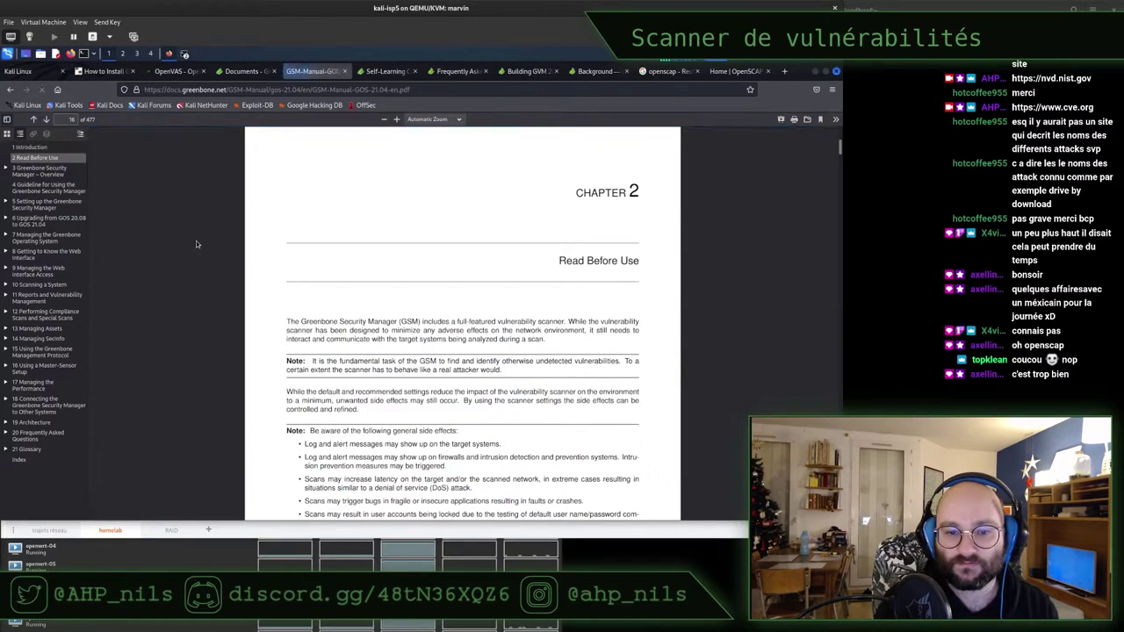
# Highlight the passages on scanner network impact and communicating with targets, then minimize Firefox
pyautogui.scroll(3, 197, 244)
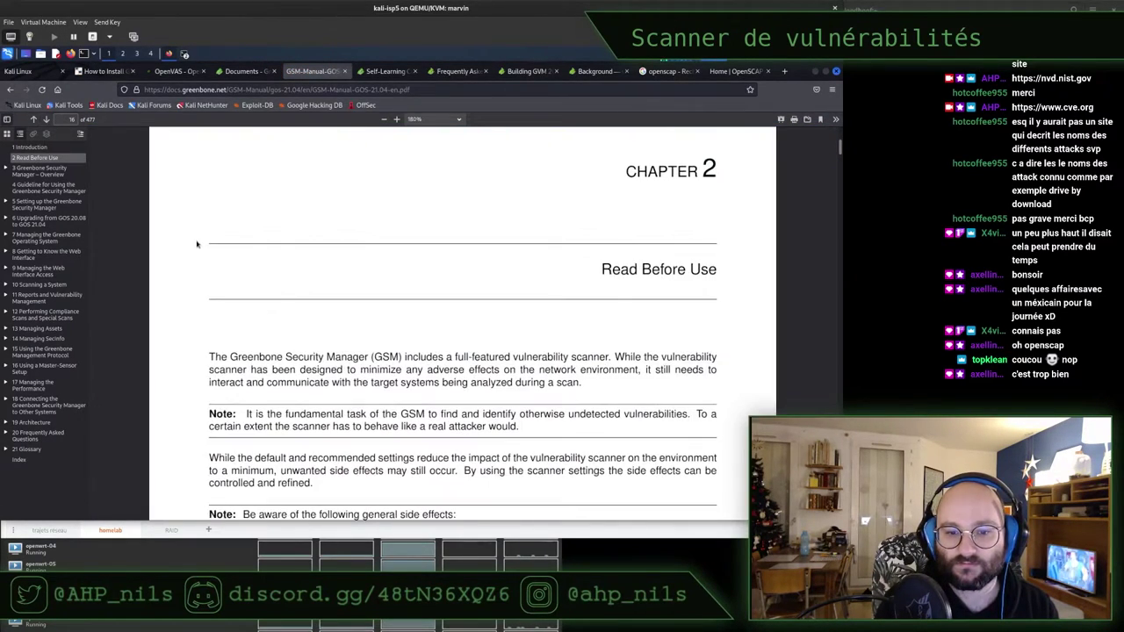
pyautogui.scroll(-1, 196, 244)
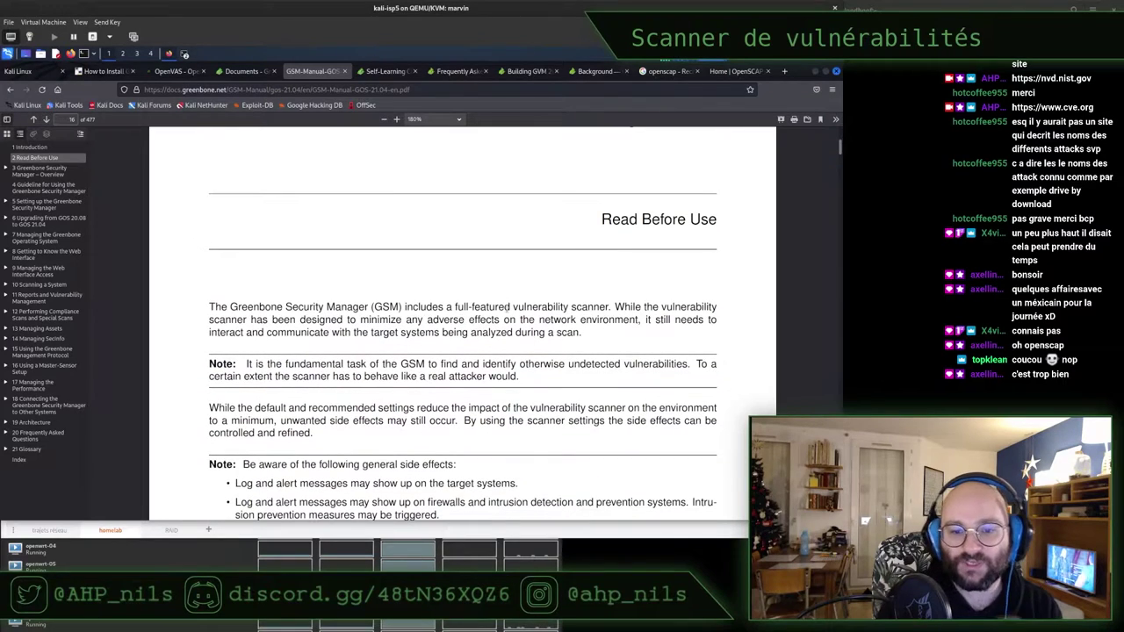
pyautogui.moveTo(615, 306); pyautogui.dragTo(583, 333)
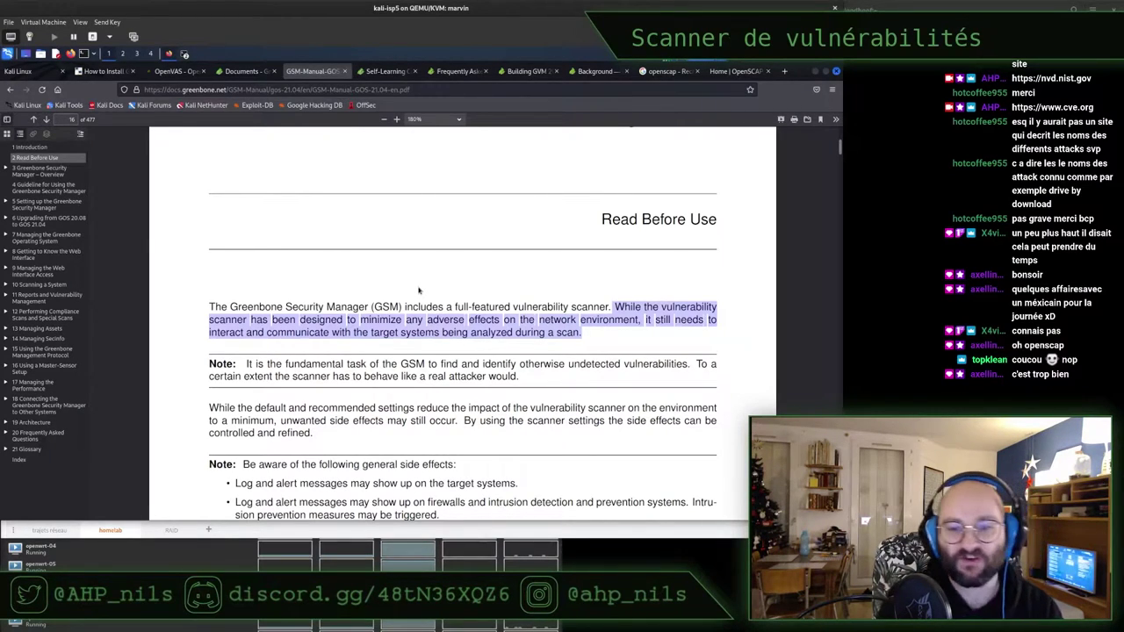
pyautogui.click(419, 289)
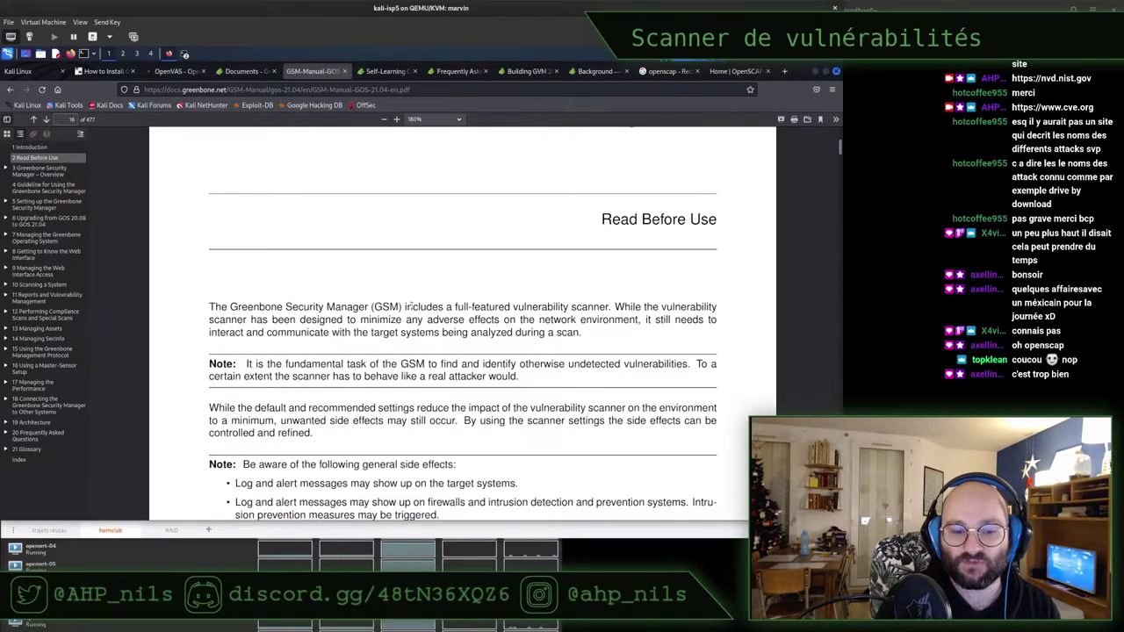
pyautogui.scroll(-1, 410, 304)
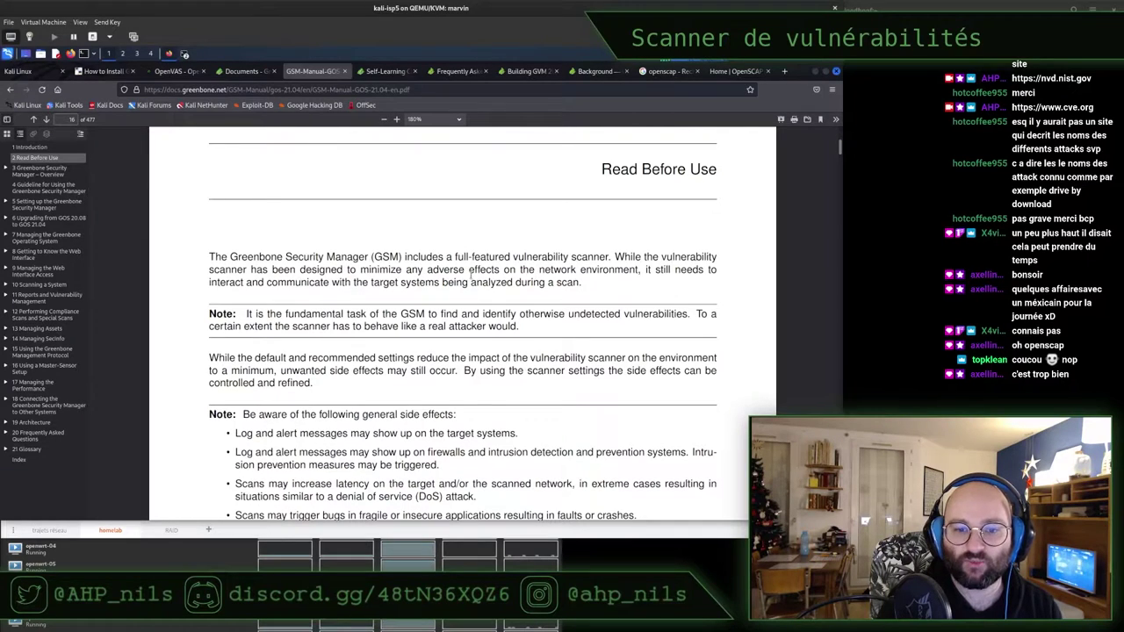
pyautogui.tripleClick(430, 285)
pyautogui.click(429, 285)
pyautogui.scroll(-1, 430, 285)
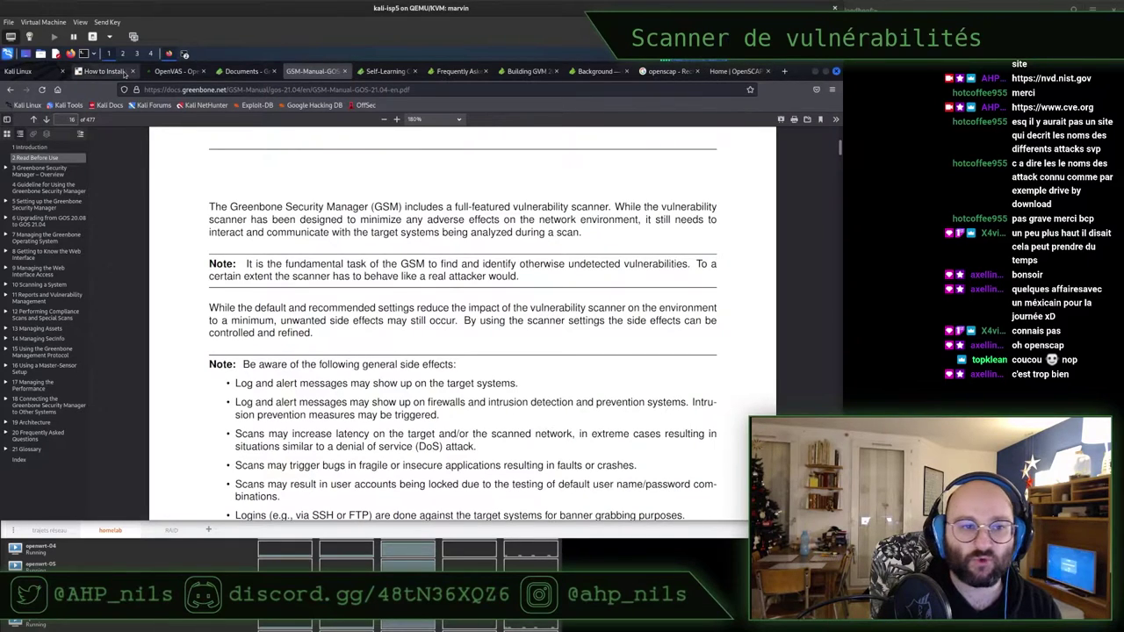
pyautogui.click(173, 54)
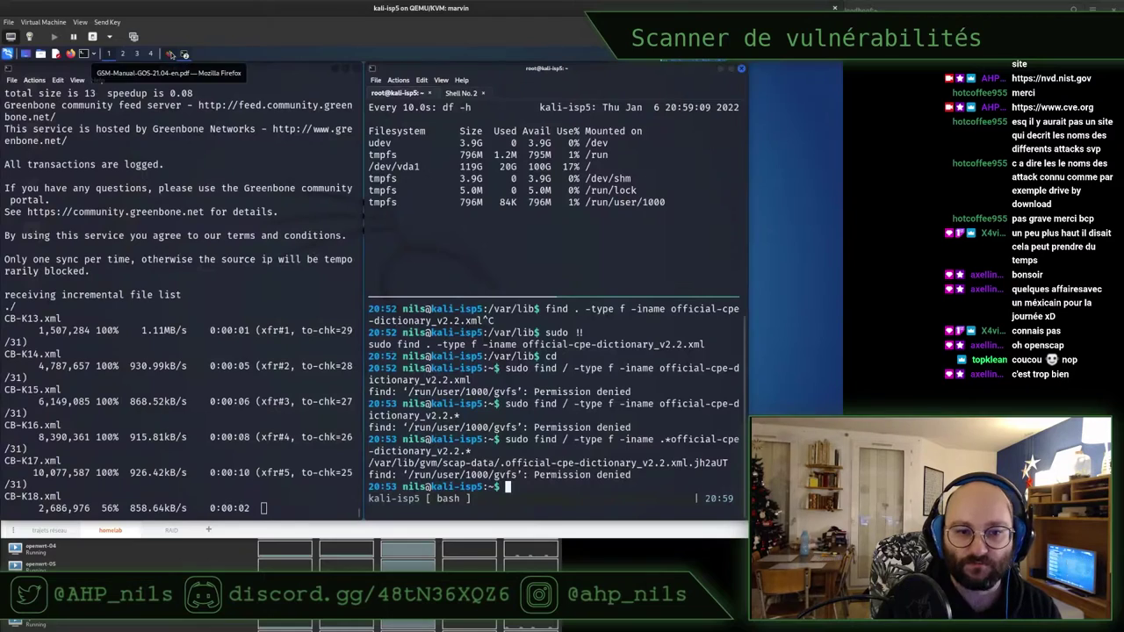
# Follow the CERT feed rsync in Shell No. 1, checking the transfer rate and dfn-cert-2019 progress, until gvm-setup prints the admin password
pyautogui.click(244, 274)
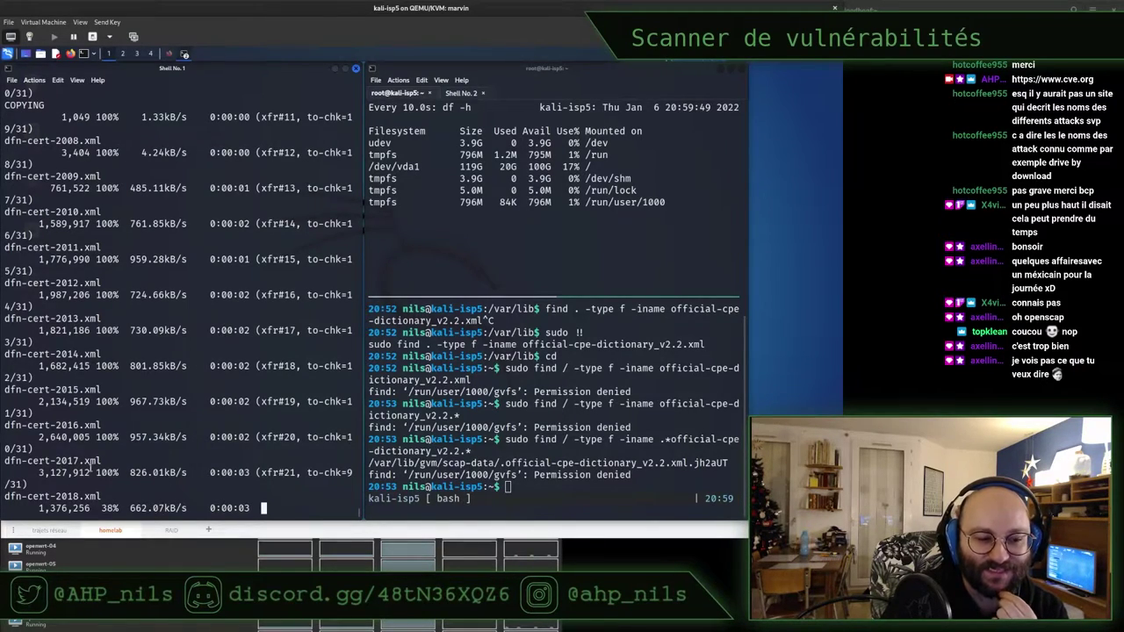
pyautogui.doubleClick(149, 473)
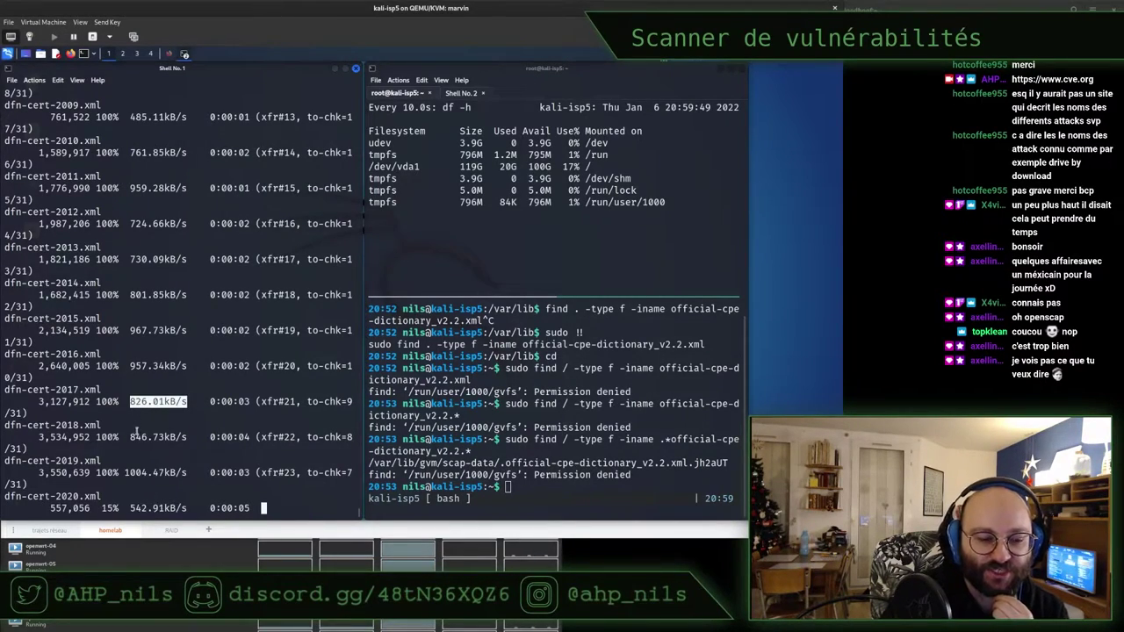
pyautogui.click(137, 433)
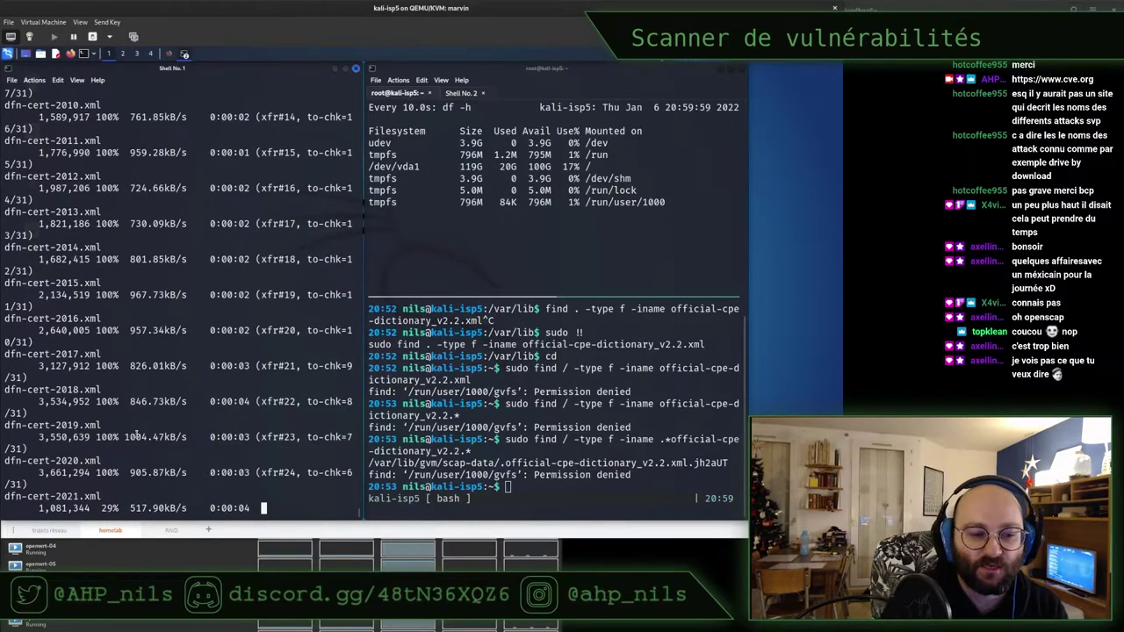
pyautogui.tripleClick(138, 435)
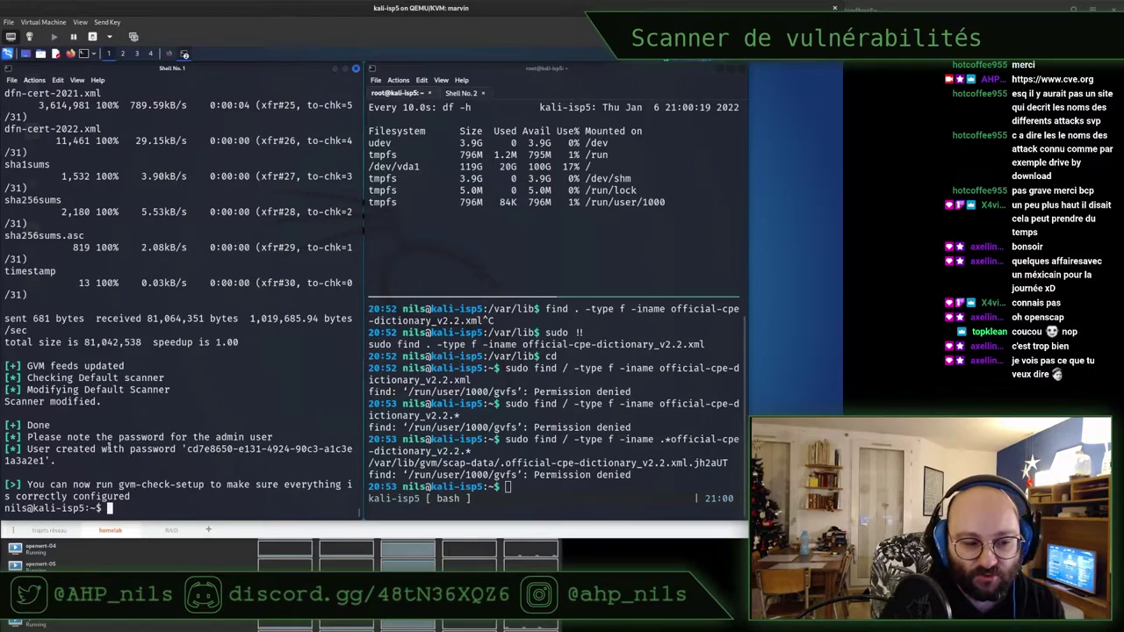
# Copy the generated admin password and save it into fvm_pass.txt with cat
pyautogui.doubleClick(220, 449)
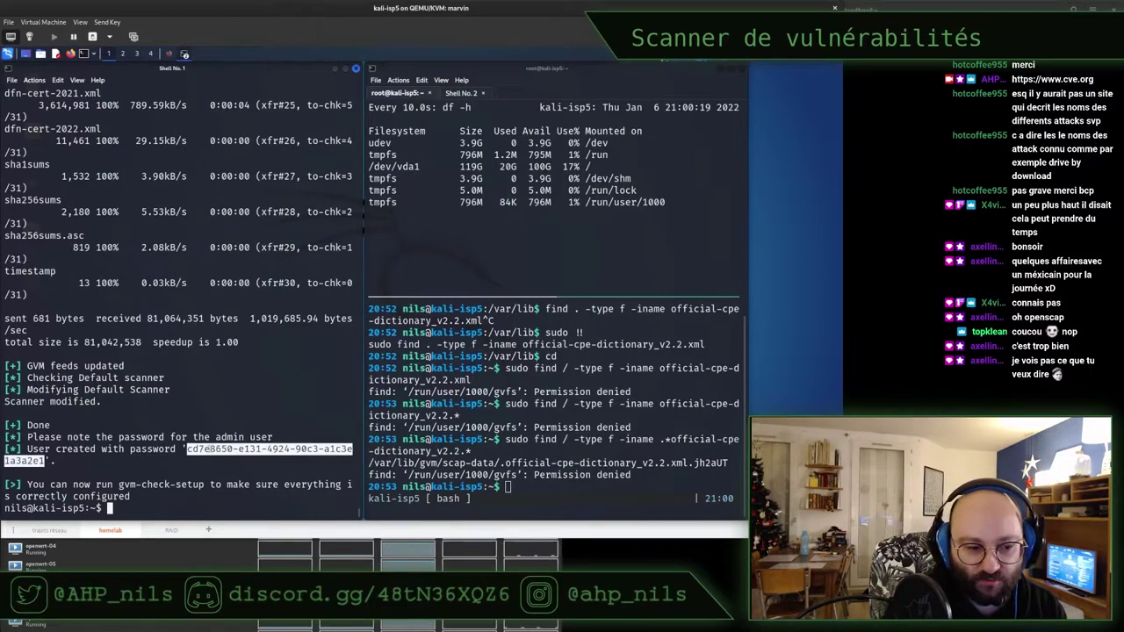
pyautogui.rightClick(210, 451)
pyautogui.click(250, 305)
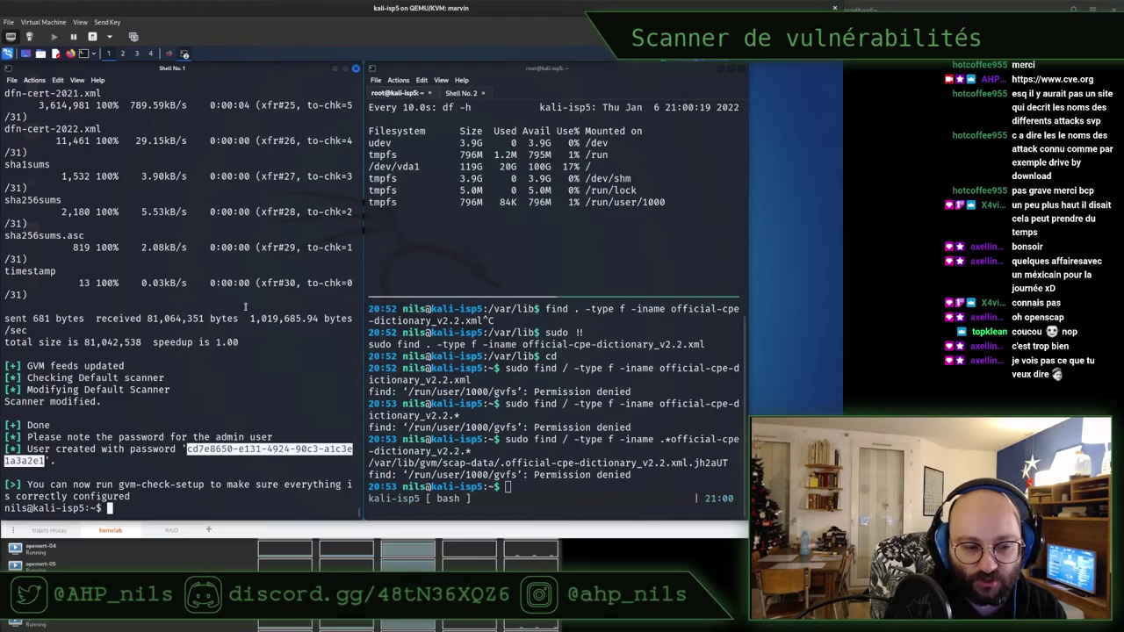
pyautogui.write('cat ')
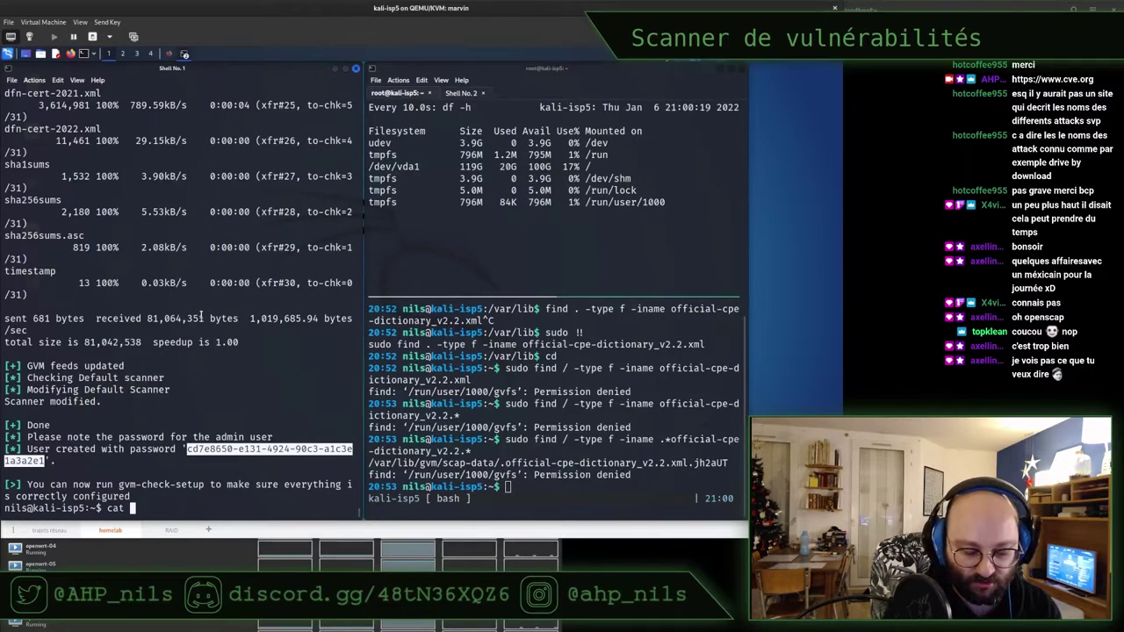
pyautogui.write('> fvm')
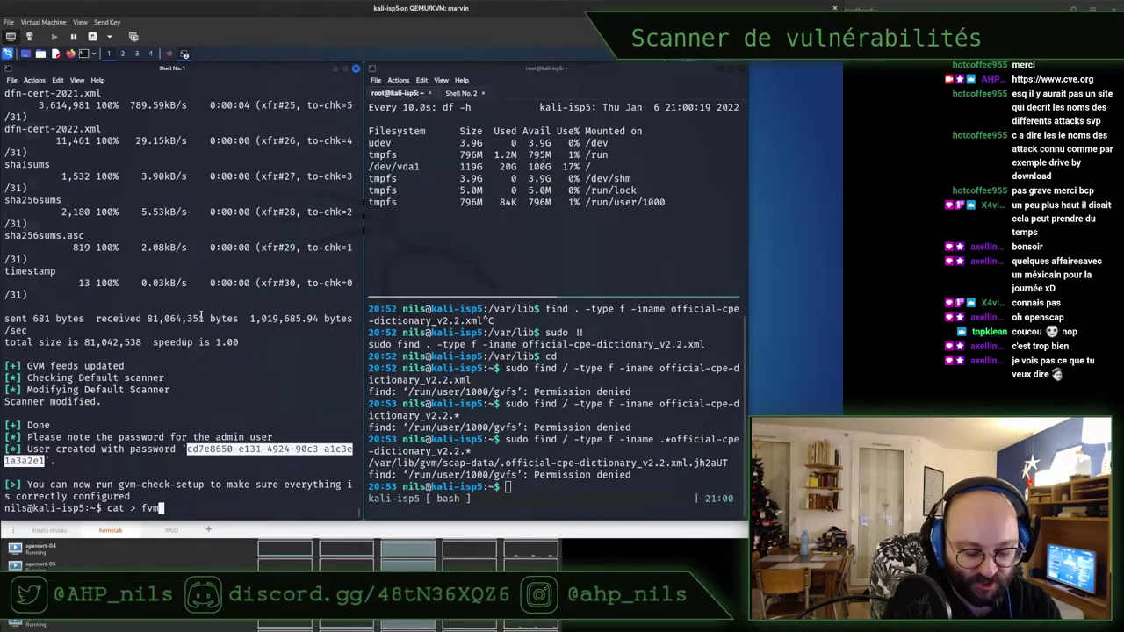
pyautogui.write('_pass.txtx')
pyautogui.press('BackSpace')
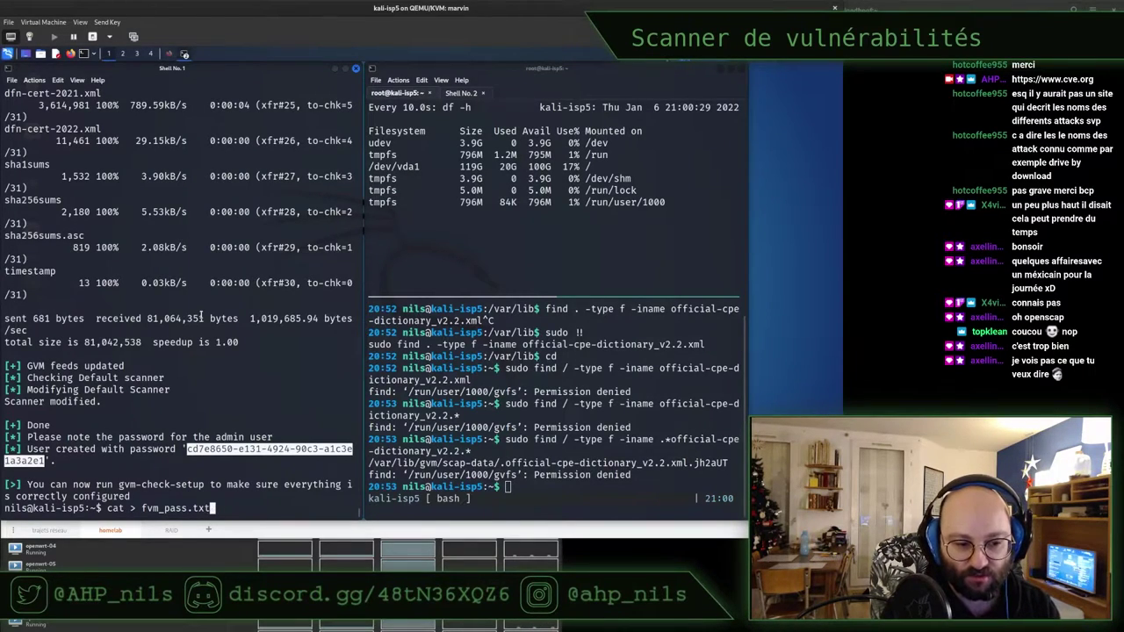
pyautogui.press('Return')
pyautogui.middleClick(201, 320)
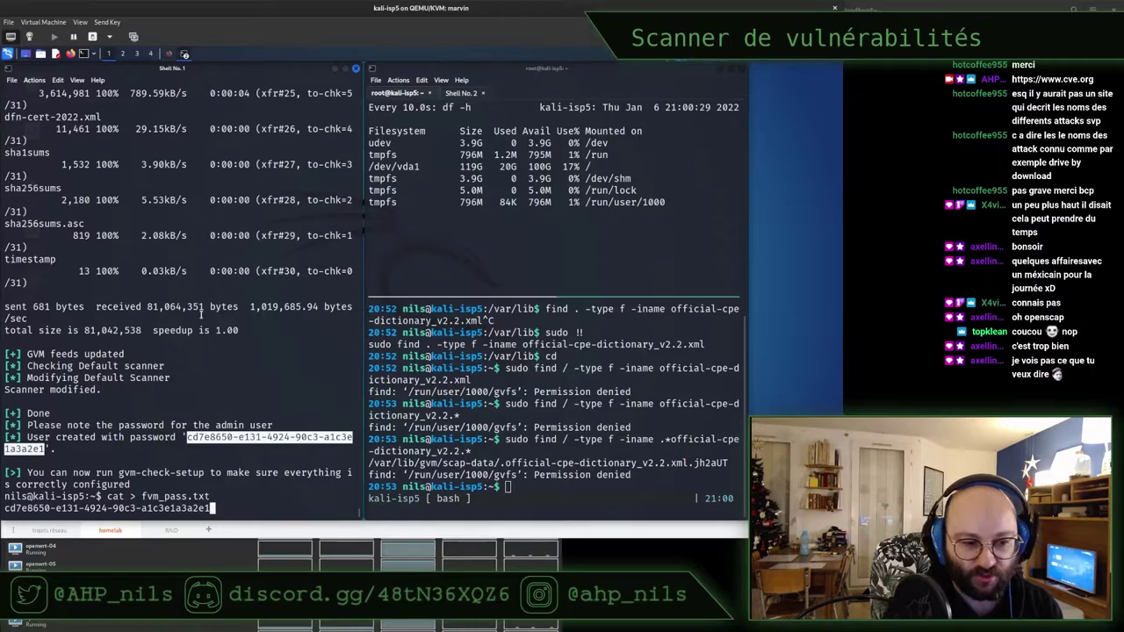
pyautogui.press('Return')
pyautogui.hotkey('ctrl', 'd')
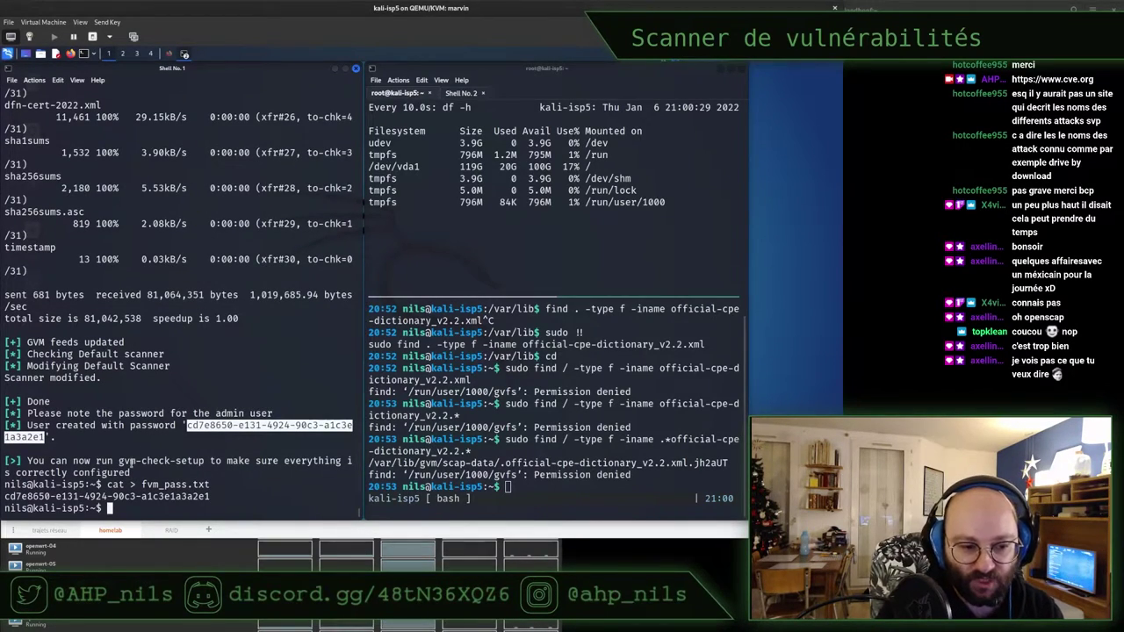
# Run sudo gvm-check-setup
pyautogui.doubleClick(132, 461)
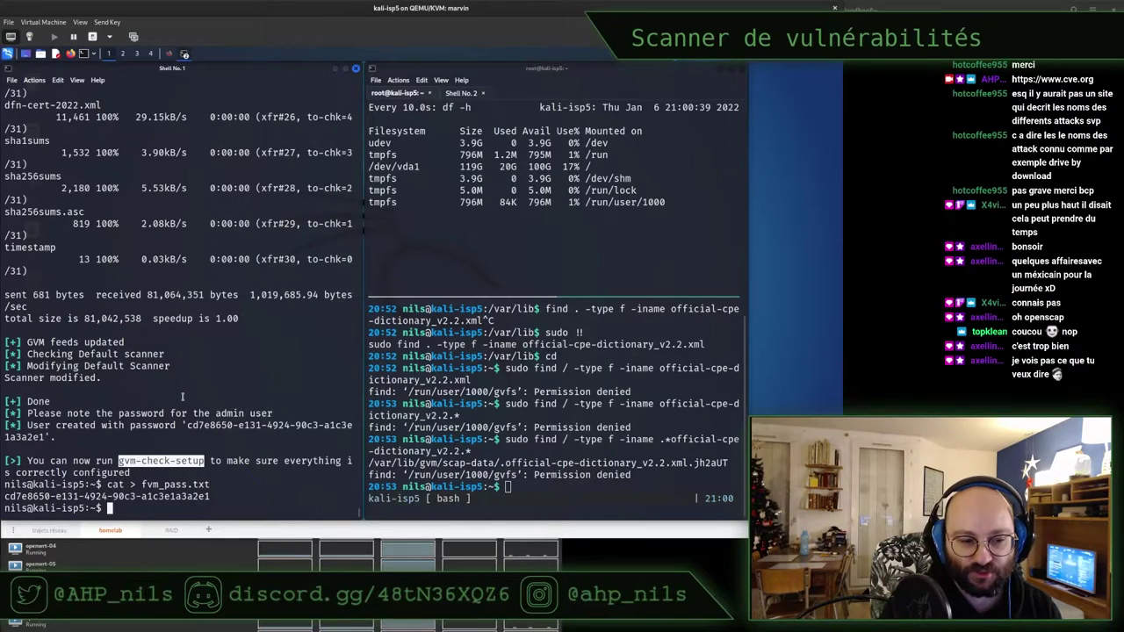
pyautogui.write('sudo')
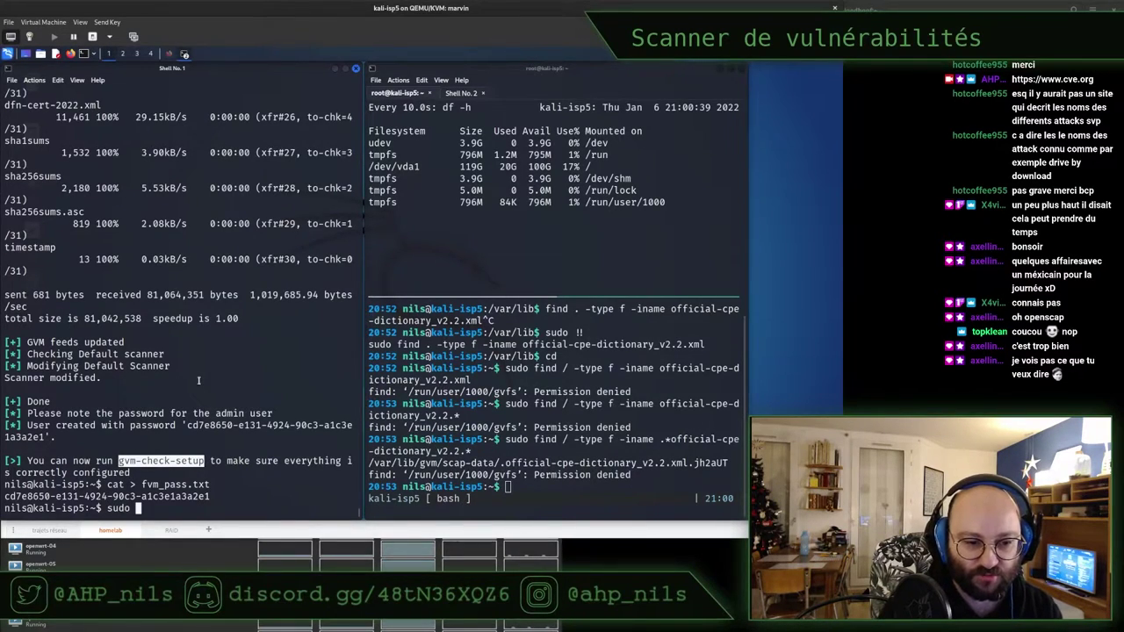
pyautogui.middleClick(198, 378)
pyautogui.press('Return')
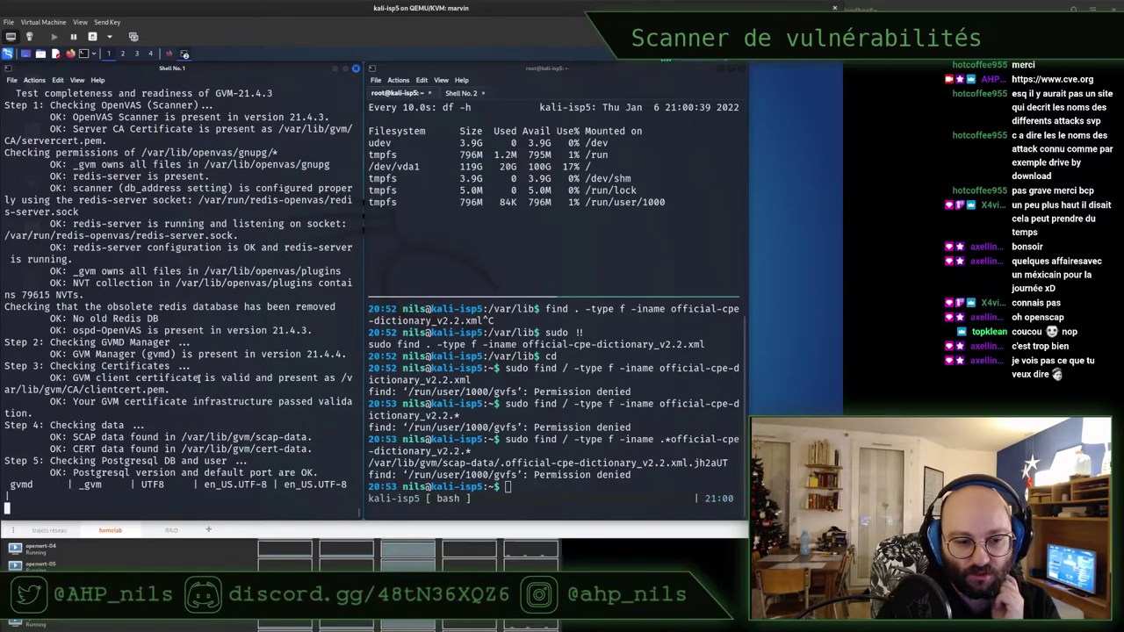
# While the check runs, note the 20G used on /dev/vda1 in the disk-usage terminal
pyautogui.click(498, 232)
pyautogui.doubleClick(507, 167)
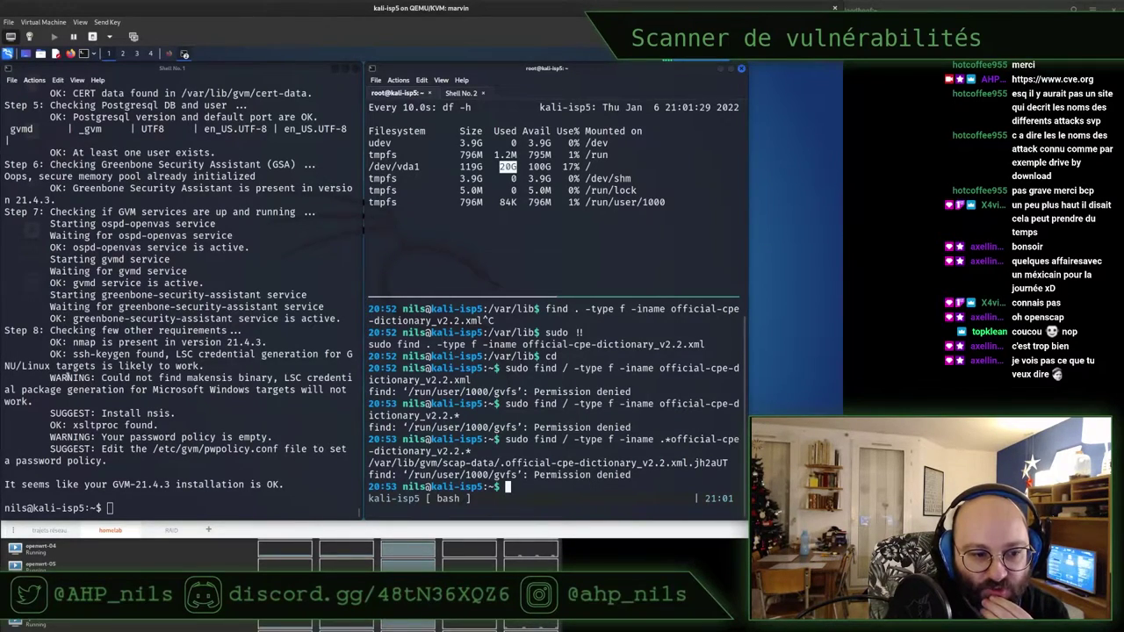
pyautogui.doubleClick(211, 379)
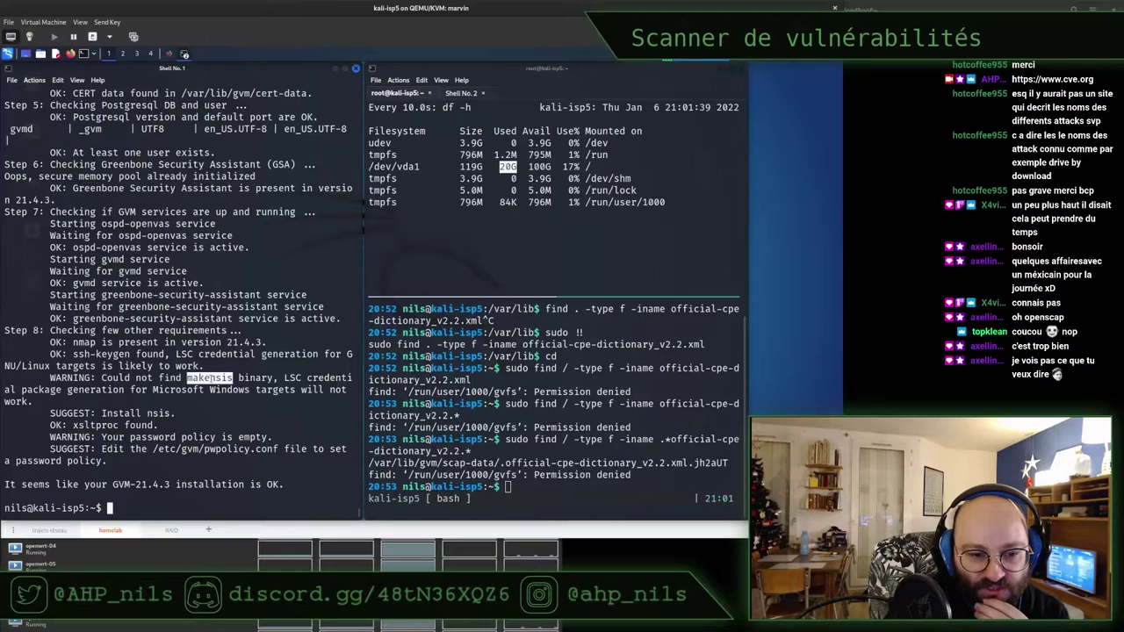
pyautogui.moveTo(38, 389); pyautogui.dragTo(167, 414)
pyautogui.moveTo(54, 425); pyautogui.dragTo(160, 425)
pyautogui.moveTo(61, 436); pyautogui.dragTo(265, 436)
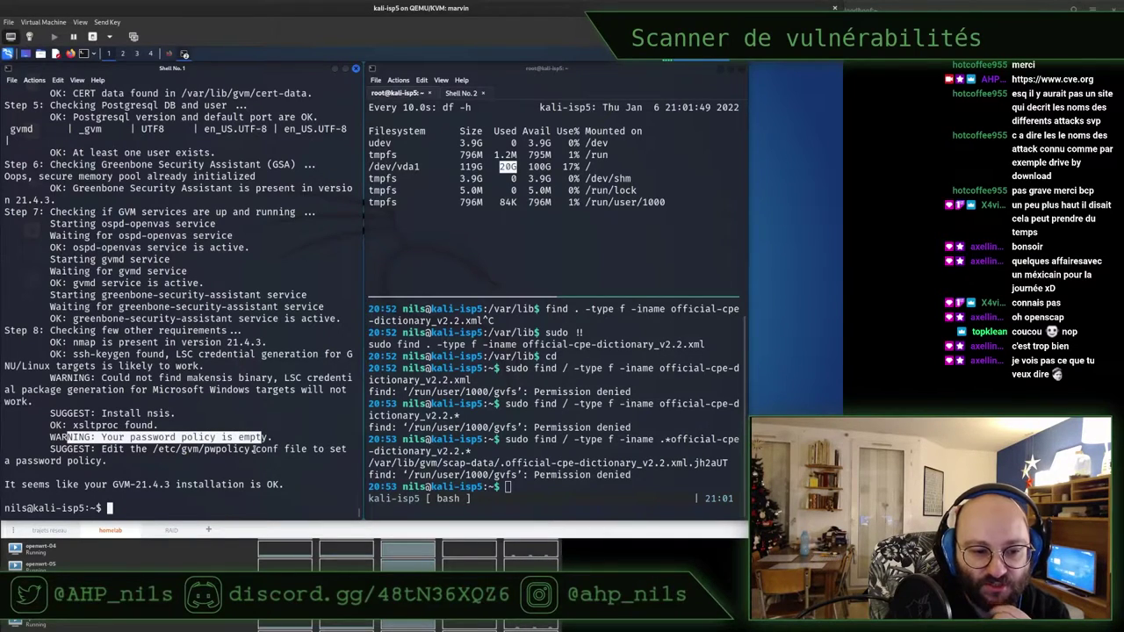
pyautogui.moveTo(60, 484); pyautogui.dragTo(253, 484)
pyautogui.click(252, 484)
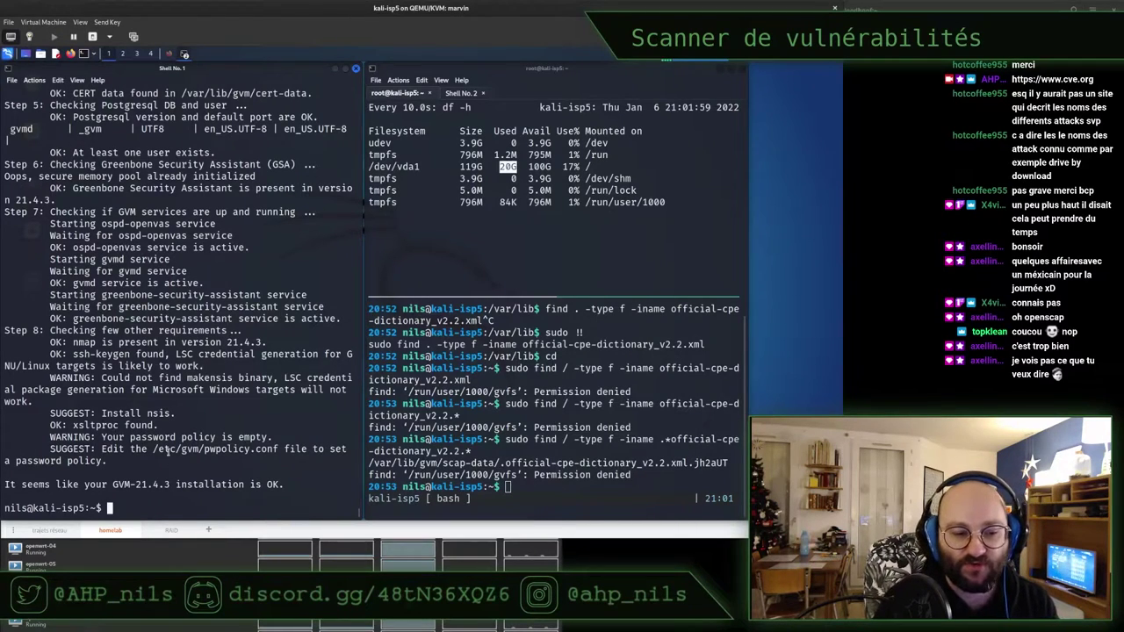
pyautogui.moveTo(170, 449); pyautogui.dragTo(297, 449)
pyautogui.click(114, 436)
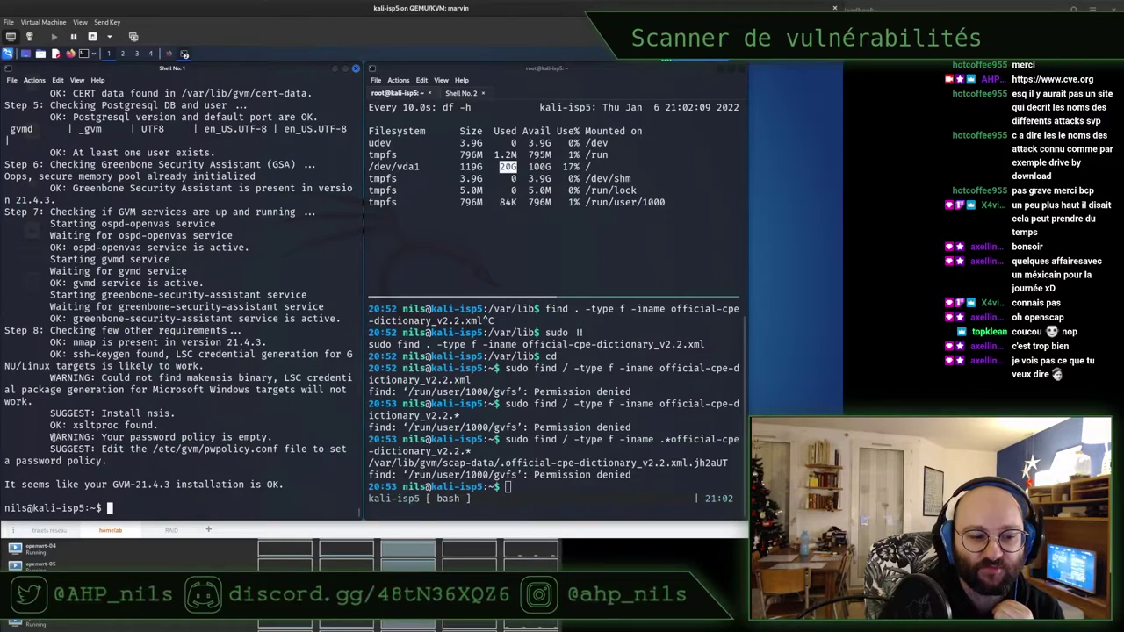
pyautogui.moveTo(50, 436); pyautogui.dragTo(270, 436)
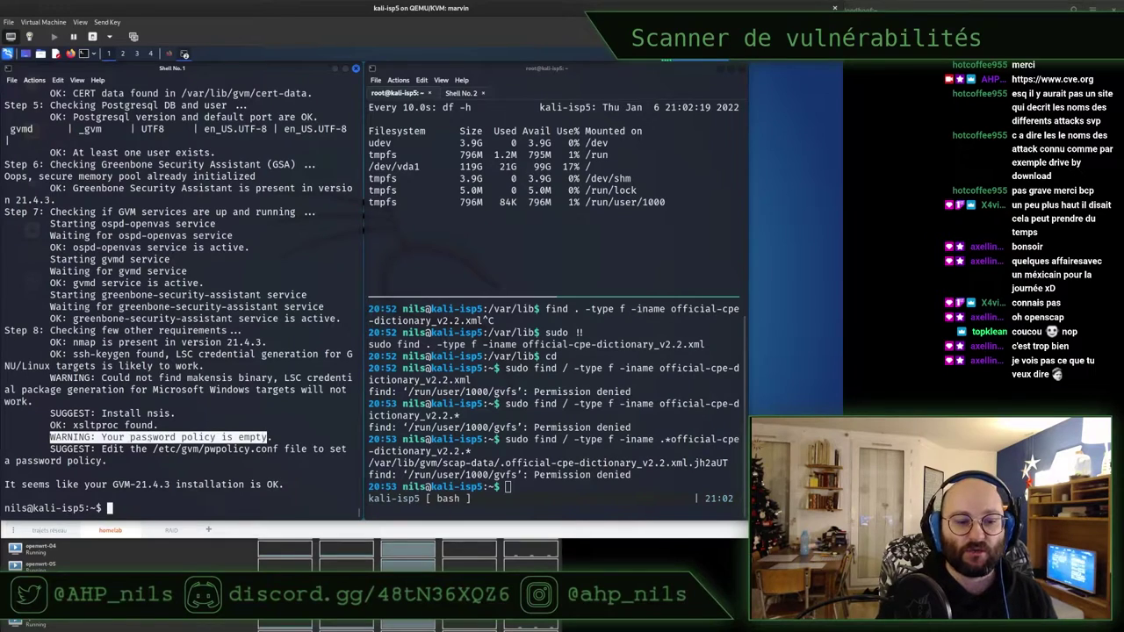
pyautogui.doubleClick(112, 436)
pyautogui.click(114, 437)
pyautogui.click(117, 438)
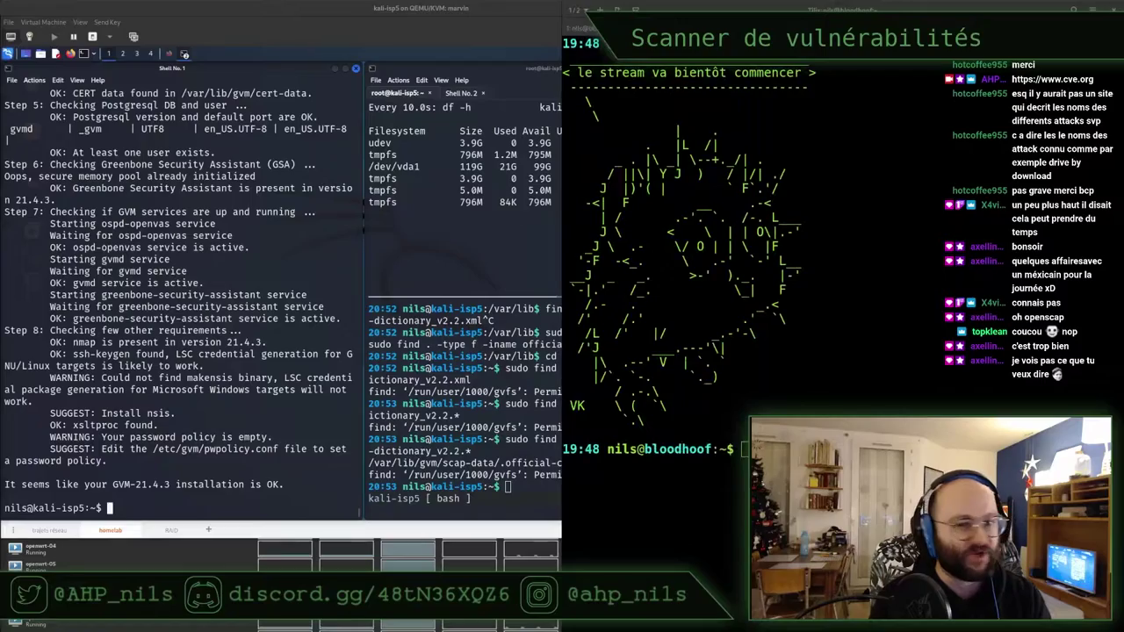
# Review the step 7 service checks in the GSM manual
pyautogui.press('super')
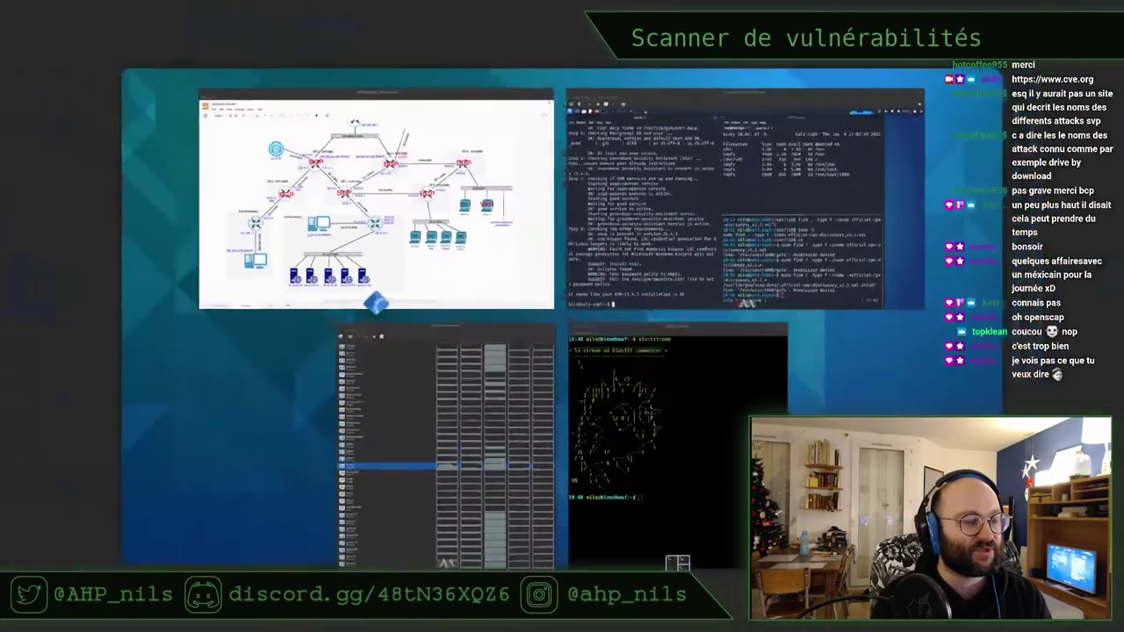
pyautogui.press('super')
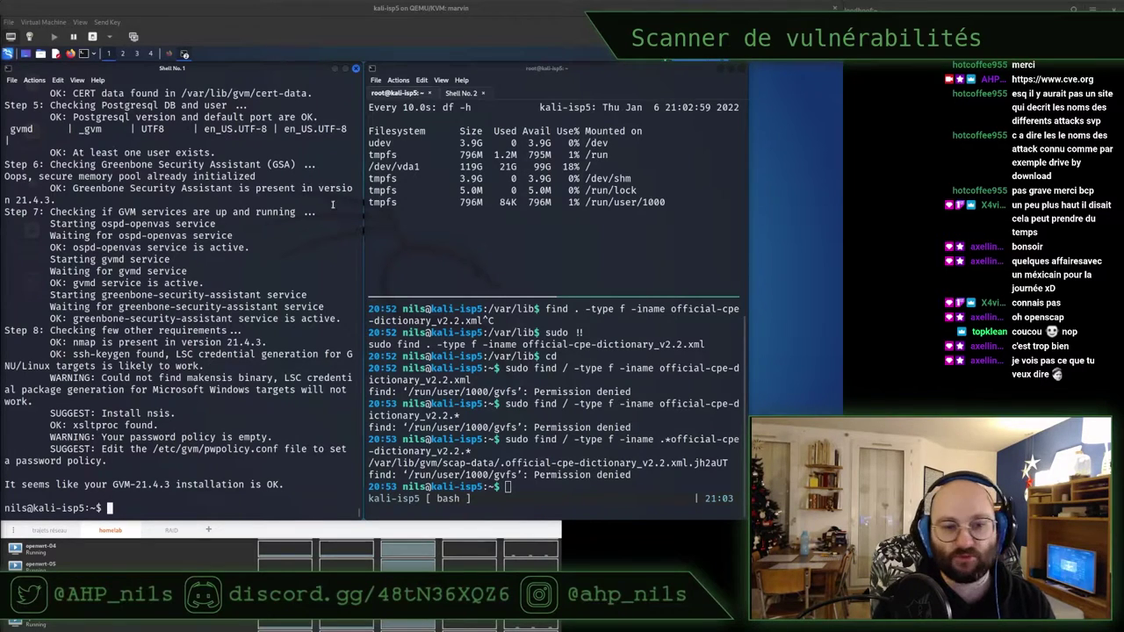
pyautogui.moveTo(334, 213); pyautogui.dragTo(323, 225)
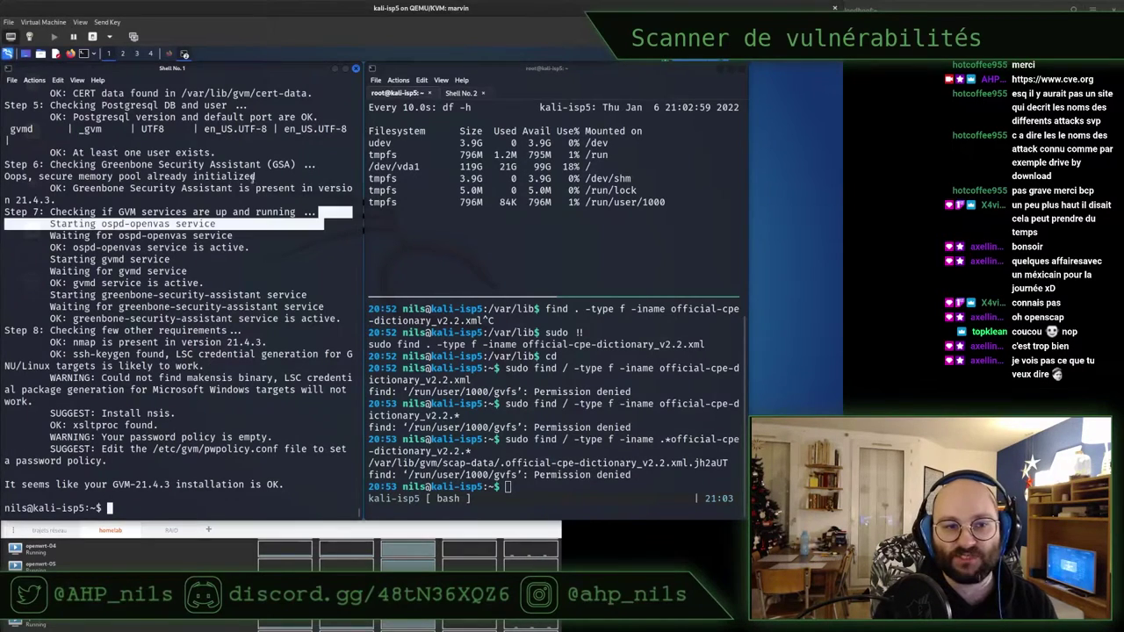
# Read the gvm-start step in the 'How to install' guide, then type sudo gvm-start in the terminal
pyautogui.click(168, 54)
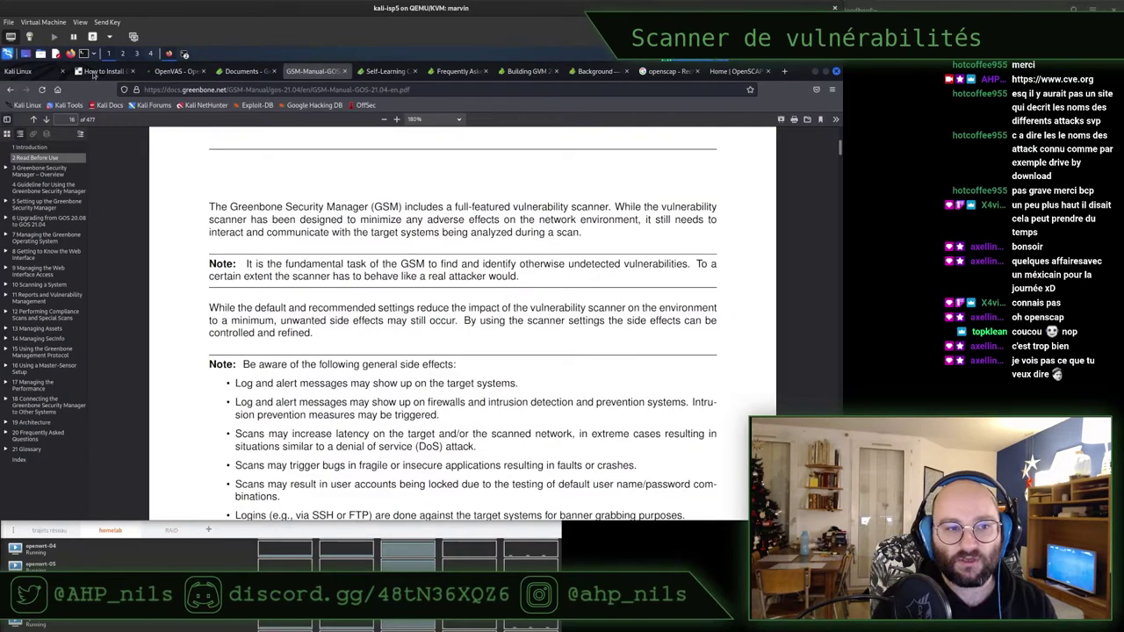
pyautogui.click(101, 71)
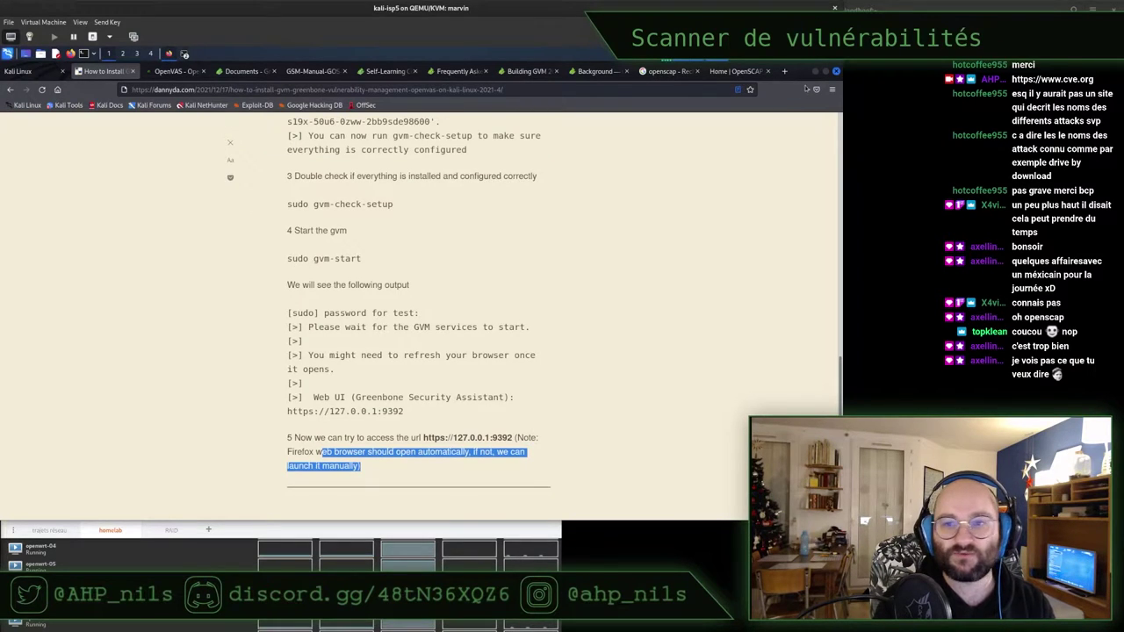
pyautogui.click(184, 54)
pyautogui.write('sudo gvm')
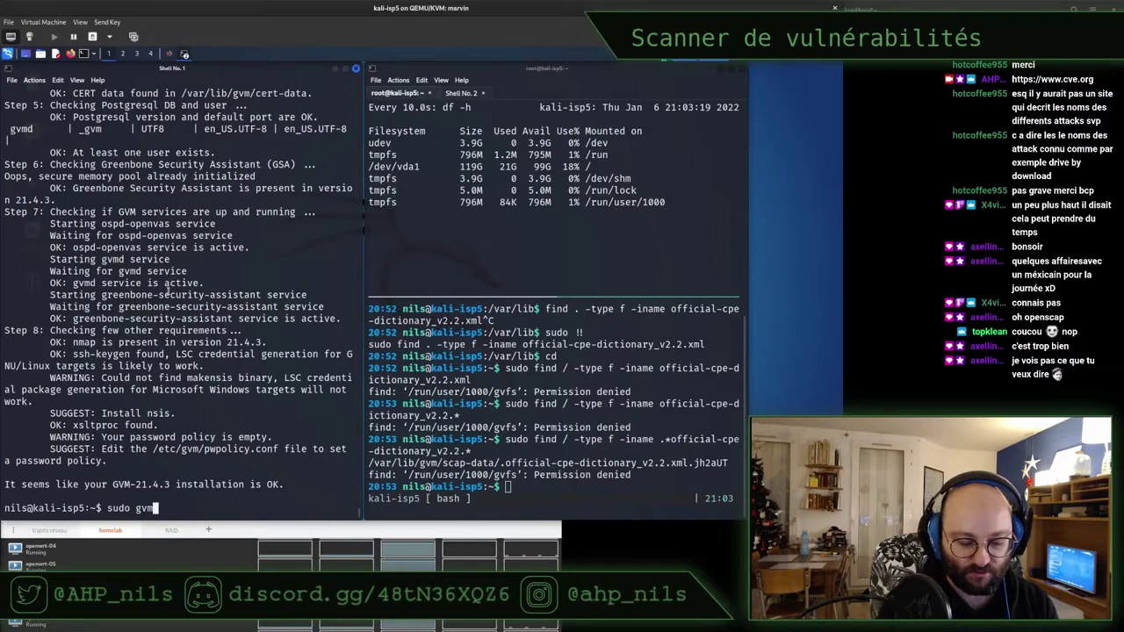
pyautogui.write('-start')
# Run sudo gvm-start, then clear the recalled command from the prompt
pyautogui.press('Return')
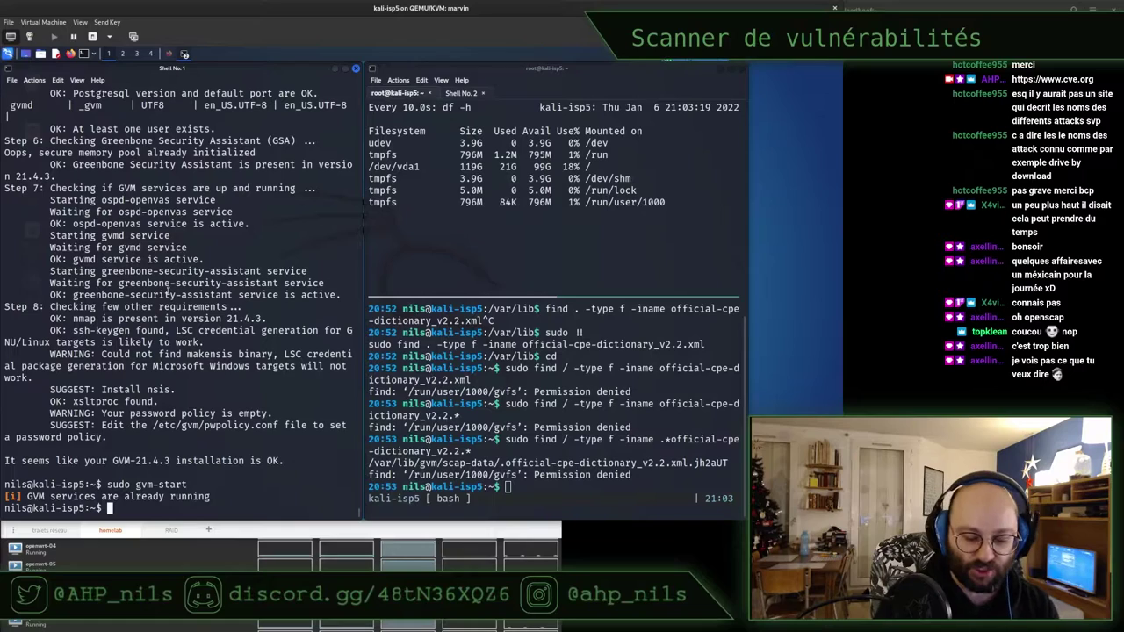
pyautogui.press('Up')
pyautogui.press('BackSpace')
pyautogui.press('BackSpace')
pyautogui.press('BackSpace')
pyautogui.press('BackSpace')
pyautogui.press('BackSpace')
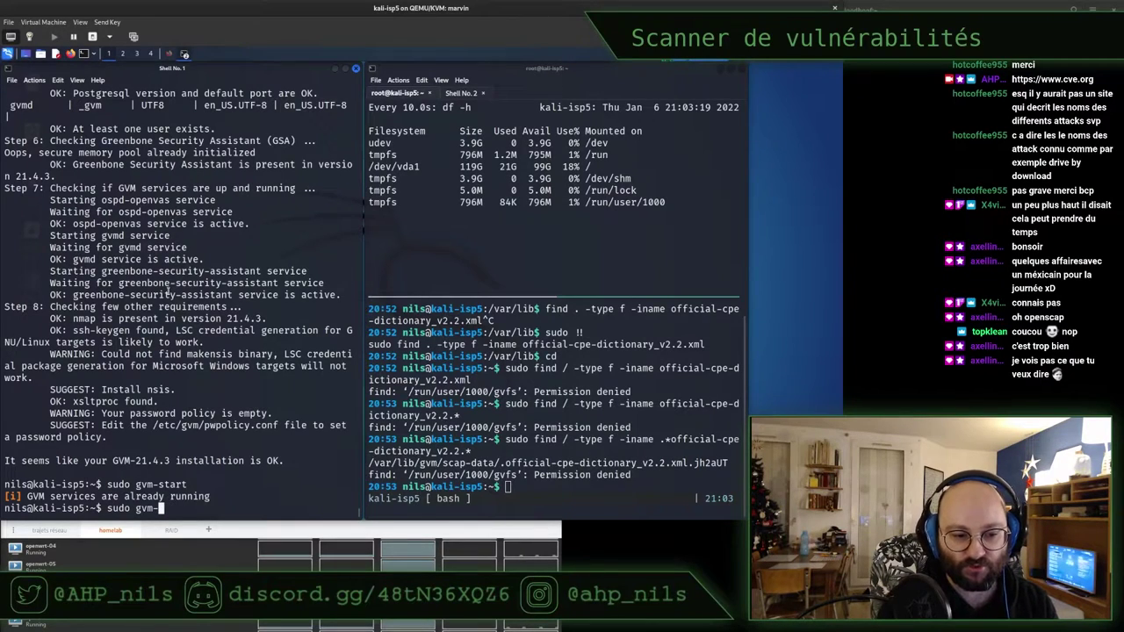
pyautogui.press('BackSpace')
pyautogui.press('BackSpace')
pyautogui.press('BackSpace')
pyautogui.press('BackSpace')
pyautogui.press('BackSpace')
pyautogui.press('BackSpace')
pyautogui.press('BackSpace')
pyautogui.press('BackSpace')
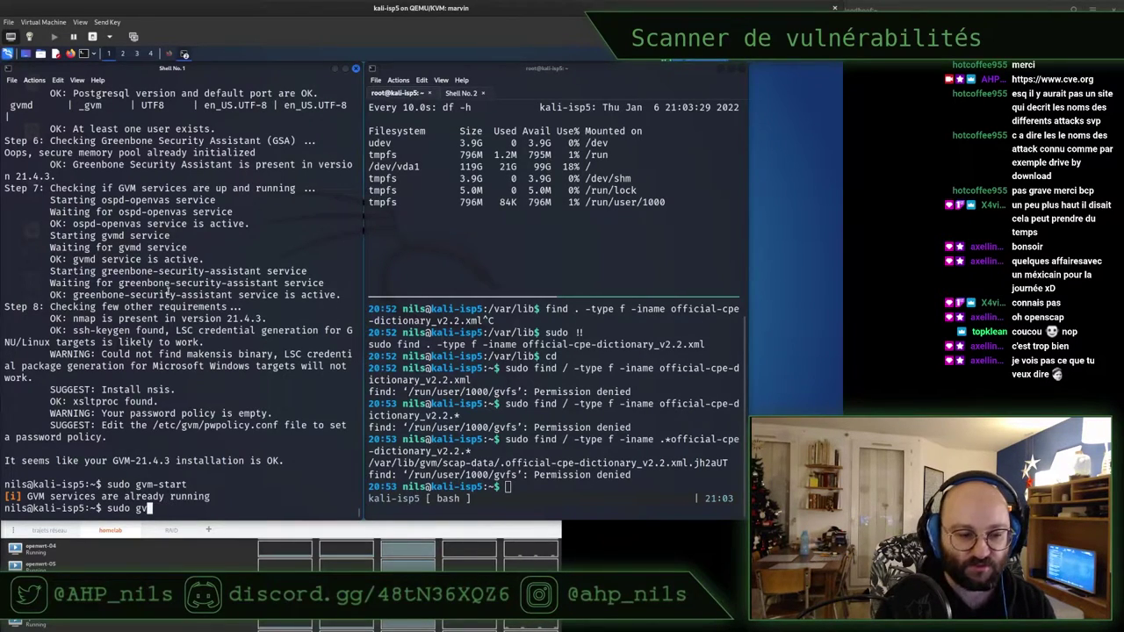
pyautogui.press('BackSpace')
# Open a root shell with sudo -i, browse the gvm command completions, then exit it
pyautogui.write('sudo -i')
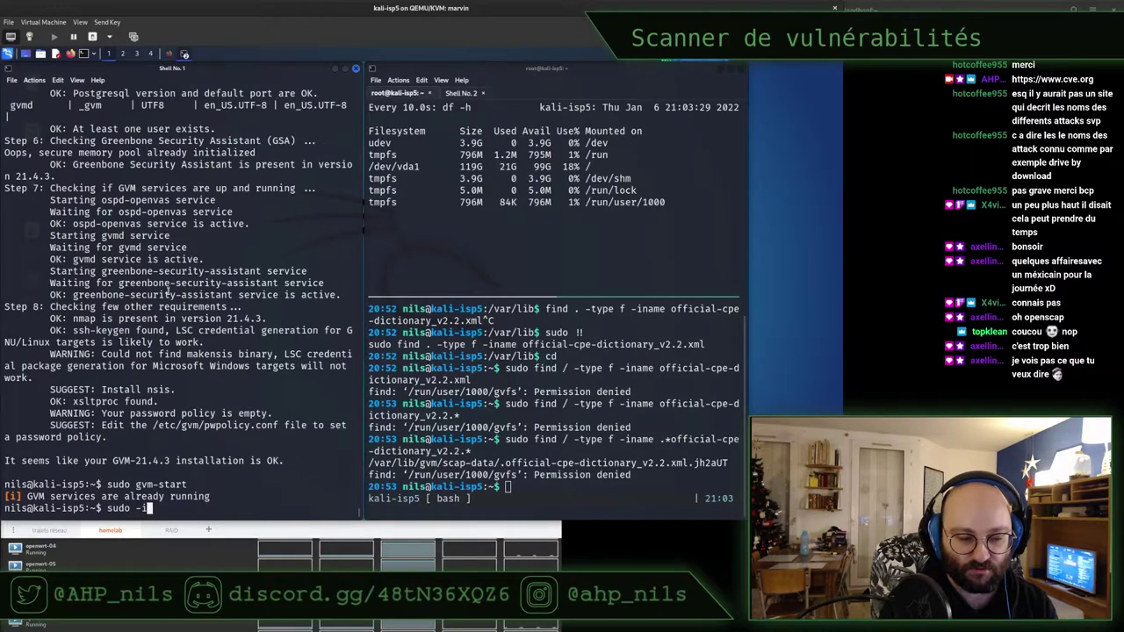
pyautogui.press('Return')
pyautogui.write('gv')
pyautogui.press('Tab')
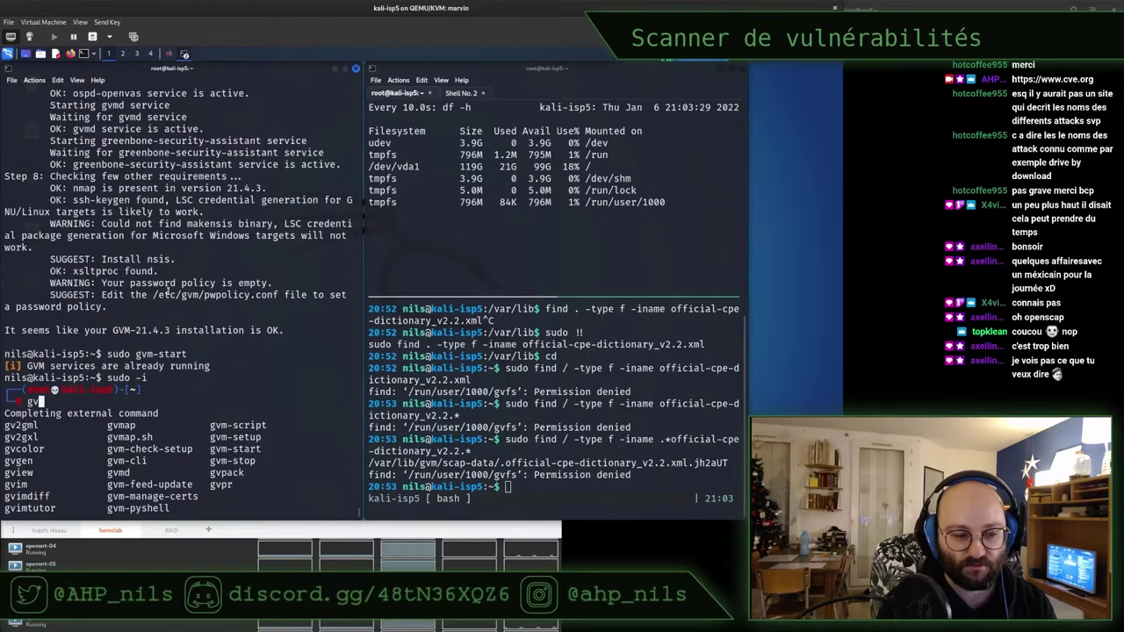
pyautogui.write('m')
pyautogui.press('Tab')
pyautogui.press('Tab')
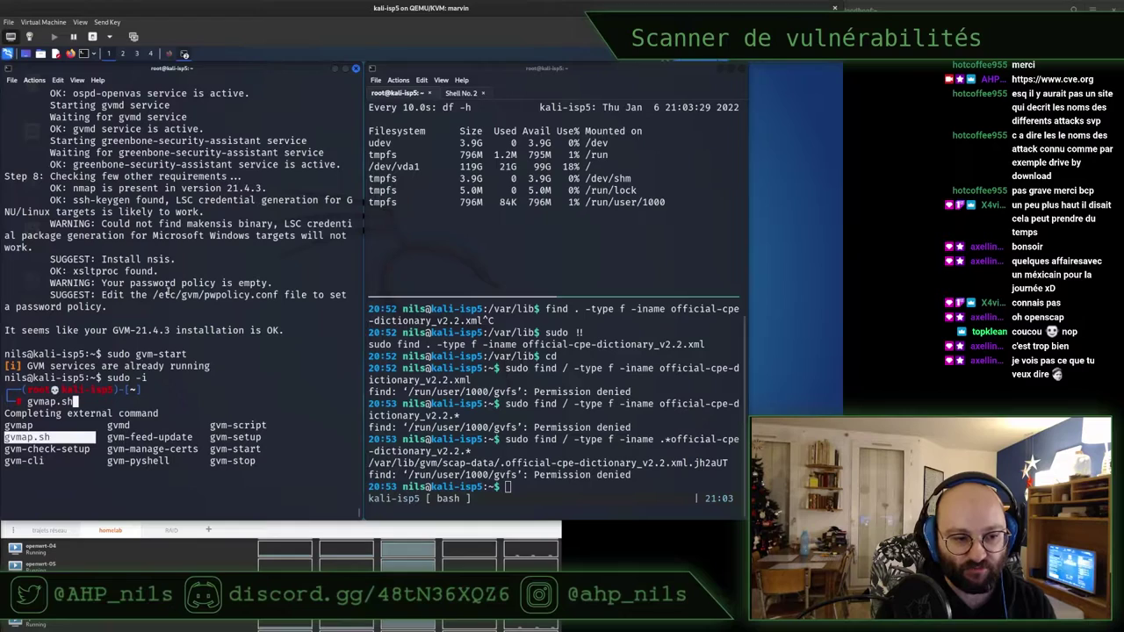
pyautogui.press('Tab')
pyautogui.press('Tab')
pyautogui.press('Tab')
pyautogui.press('Tab')
pyautogui.press('Tab')
pyautogui.press('Tab')
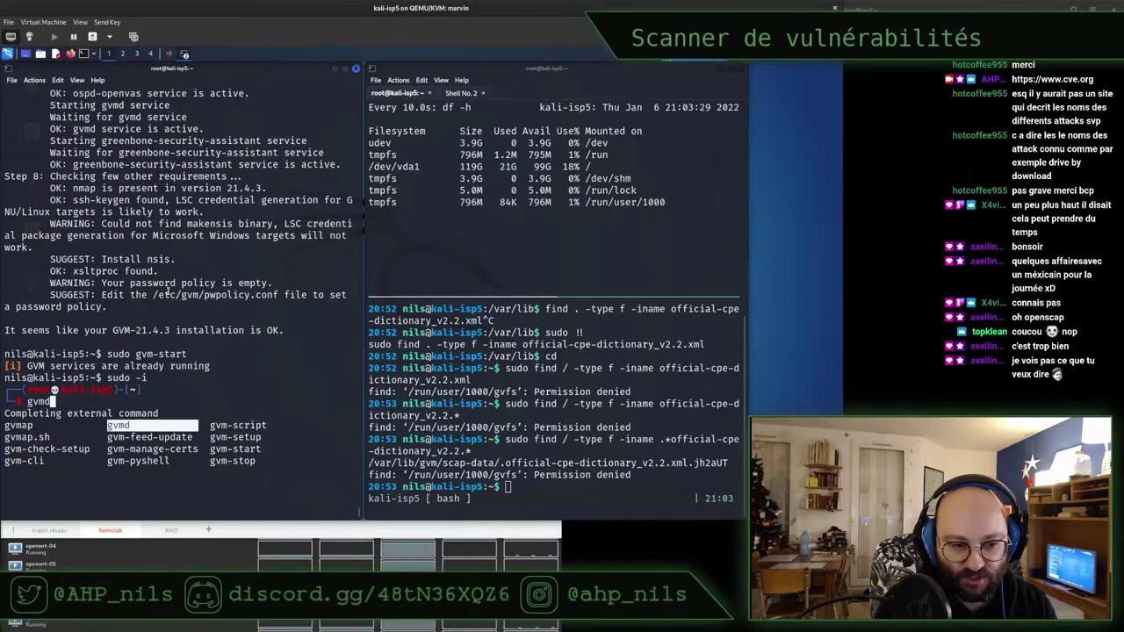
pyautogui.press('Tab')
pyautogui.press('Tab')
pyautogui.press('Tab')
pyautogui.press('Tab')
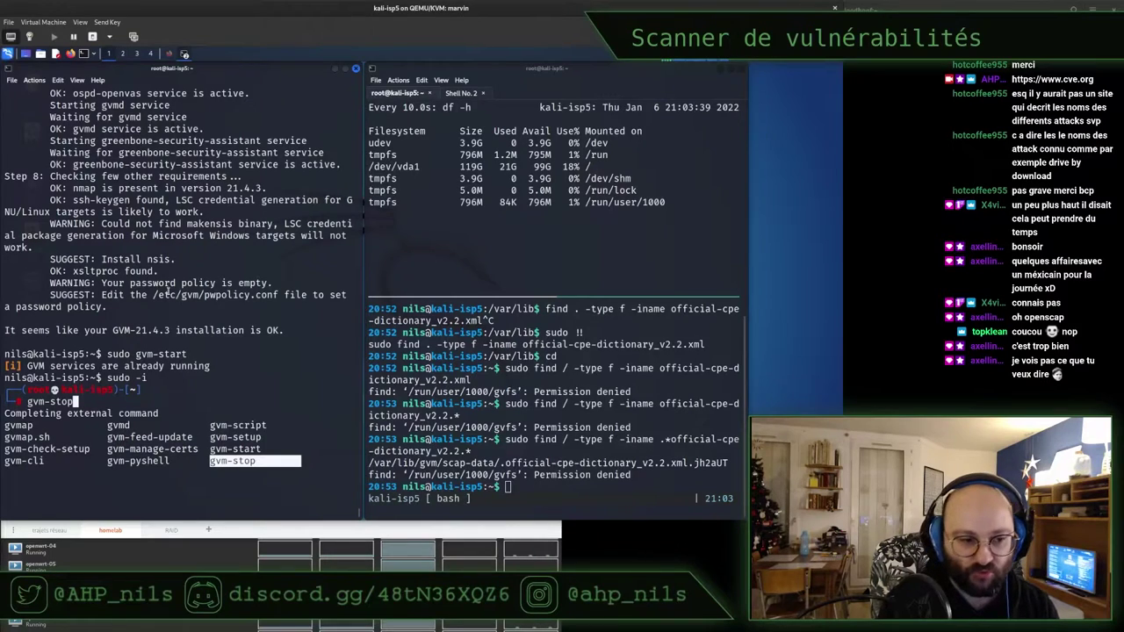
pyautogui.hotkey('ctrl', 'c')
pyautogui.hotkey('ctrl', 'c')
pyautogui.hotkey('ctrl', 'd')
# Stop GVM with sudo gvm-stop, restart it with sudo gvm-start, and check the ospd-openvas status
pyautogui.write('sudo gvm-sta')
pyautogui.press('BackSpace')
pyautogui.write('op')
pyautogui.press('Return')
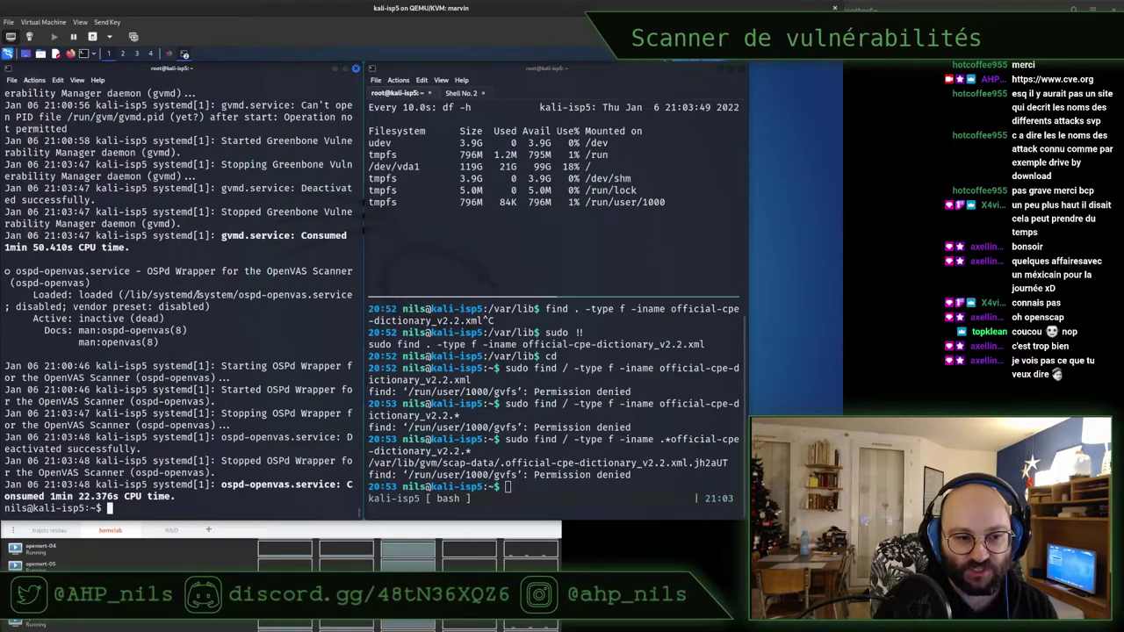
pyautogui.press('Up')
pyautogui.press('BackSpace')
pyautogui.press('BackSpace')
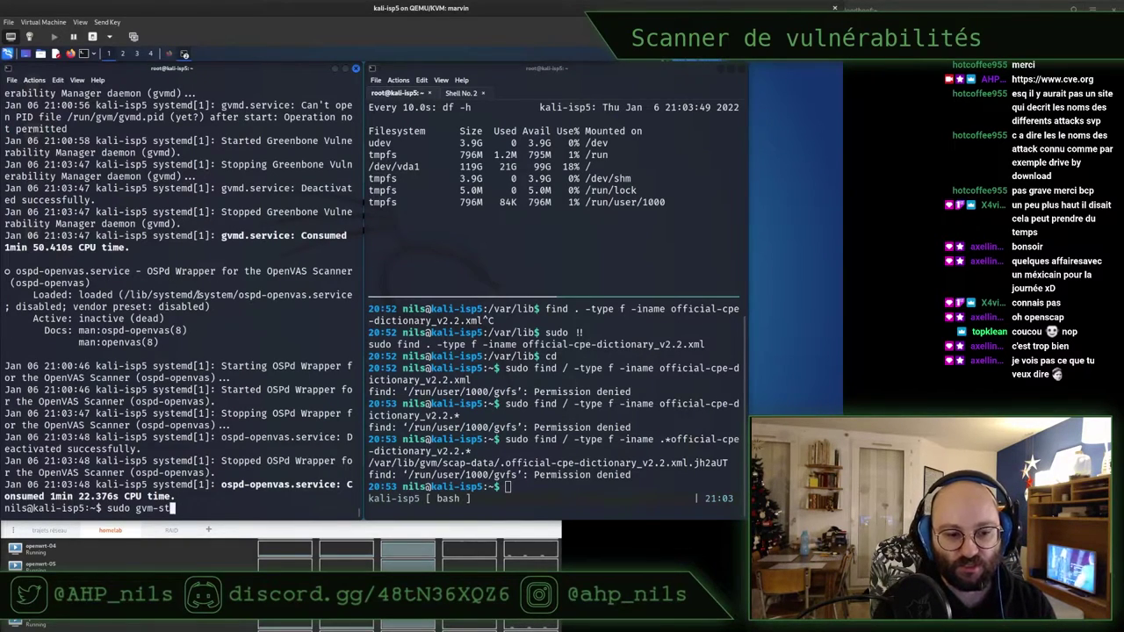
pyautogui.write('art')
pyautogui.press('Return')
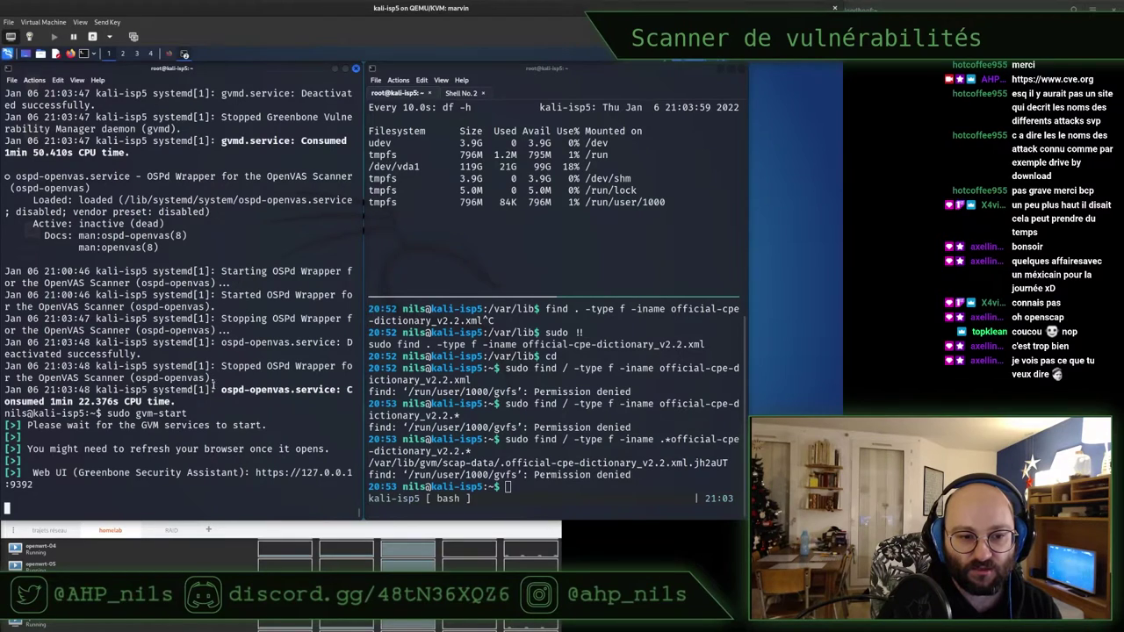
pyautogui.moveTo(33, 177); pyautogui.dragTo(233, 239)
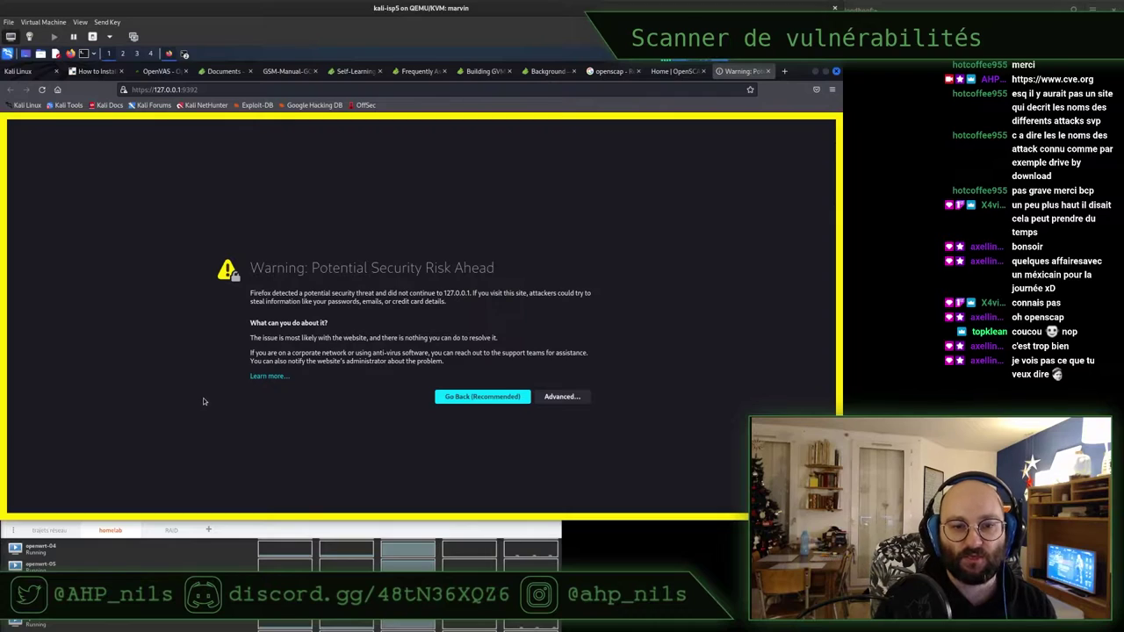
# Open the connection security details and certificate for 127.0.0.1:9392
pyautogui.tripleClick(339, 268)
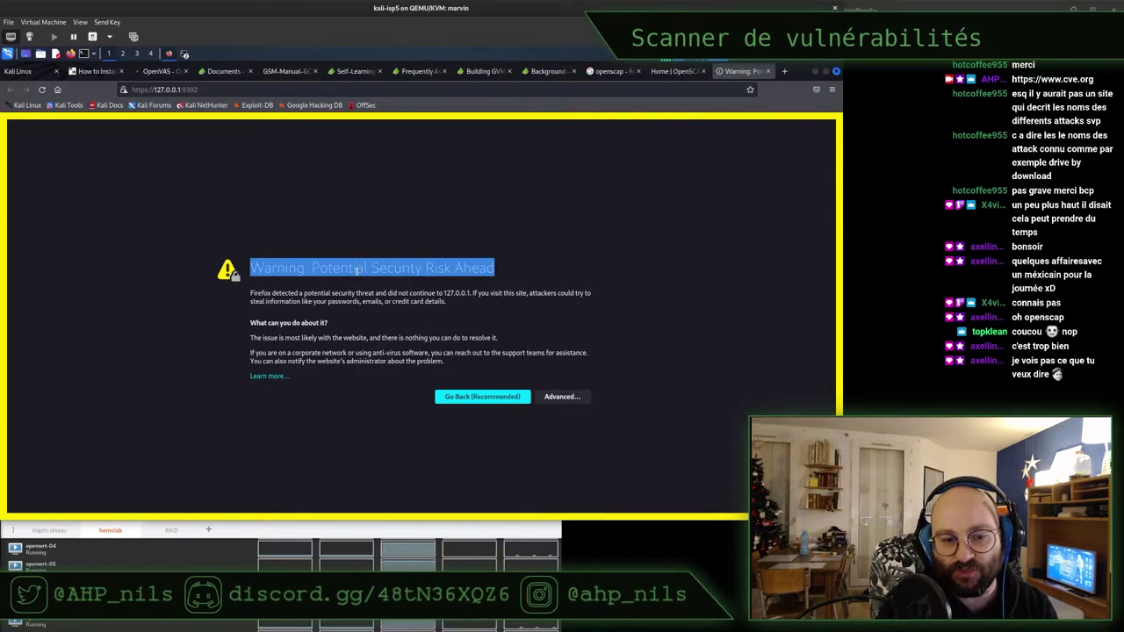
pyautogui.click(163, 147)
pyautogui.click(124, 90)
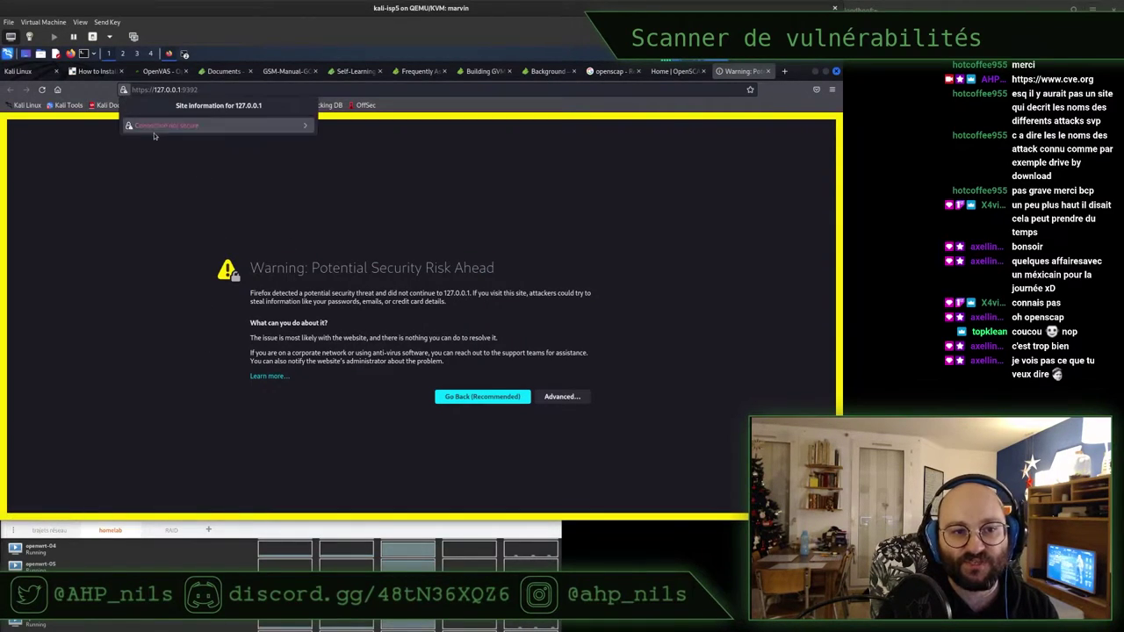
pyautogui.click(217, 128)
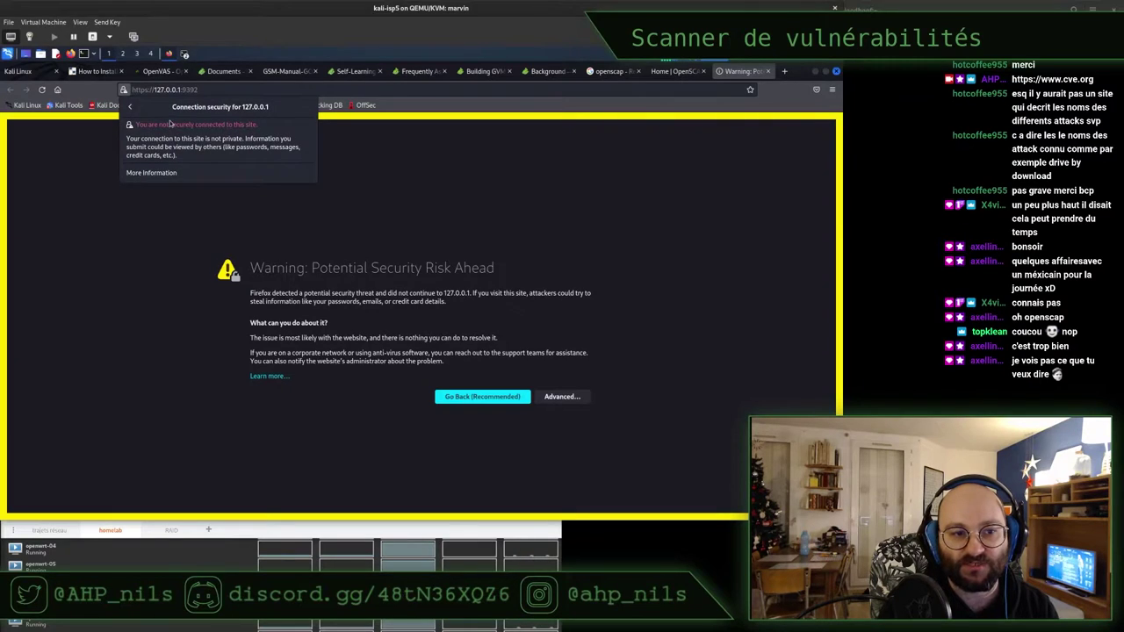
pyautogui.click(192, 172)
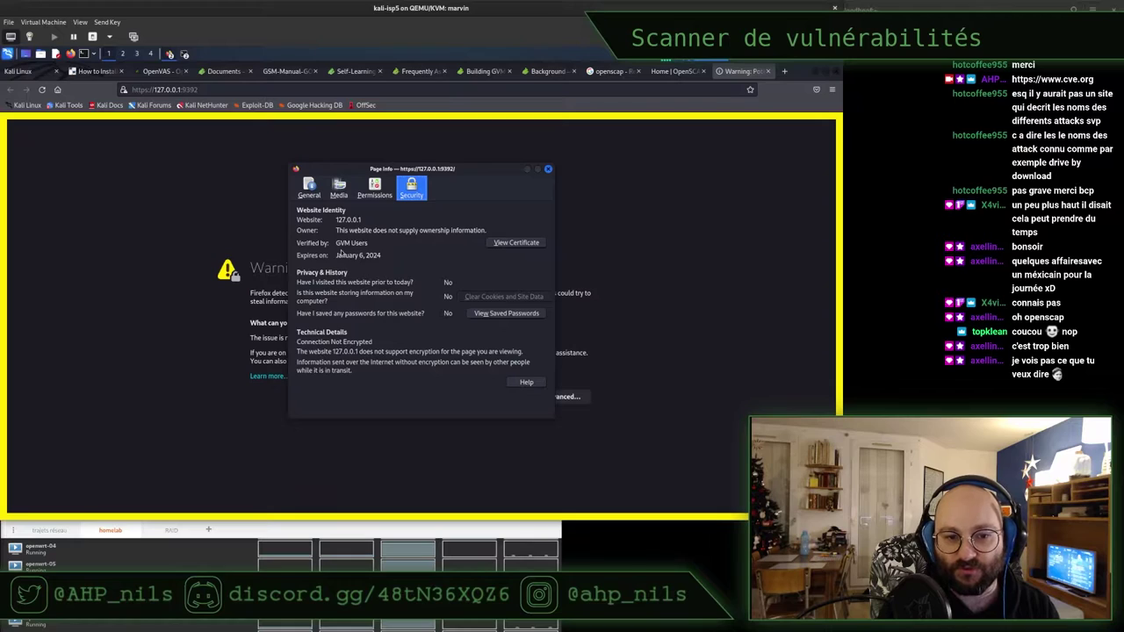
pyautogui.press('Escape')
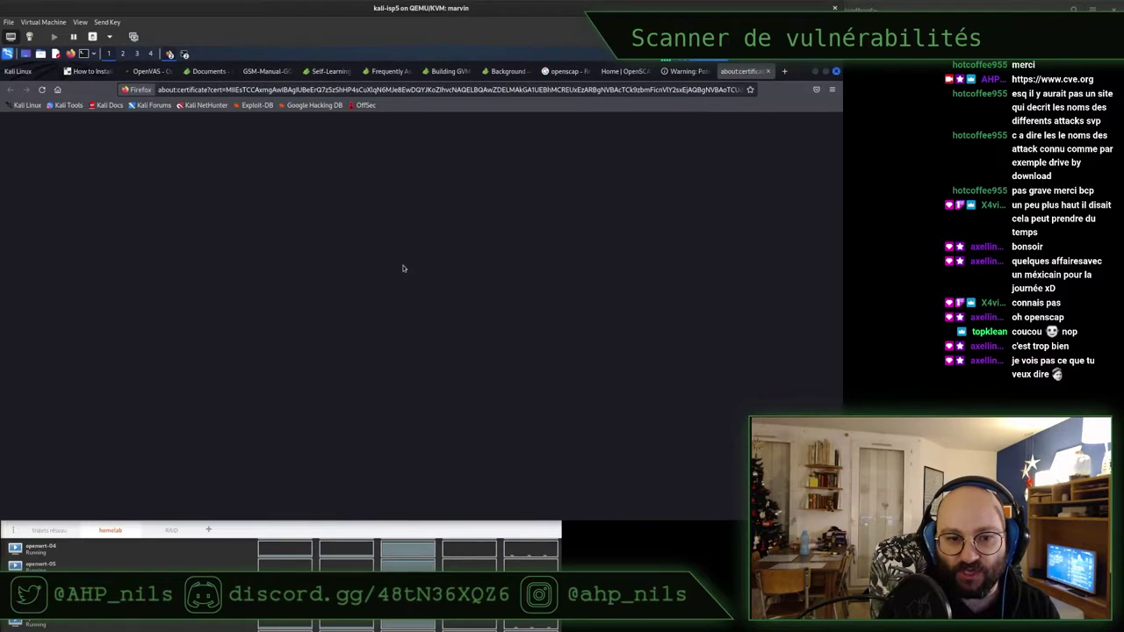
# Inspect the certificate's subject and issuer fields: Osnabrueck, DE, GVM Users
pyautogui.doubleClick(352, 236)
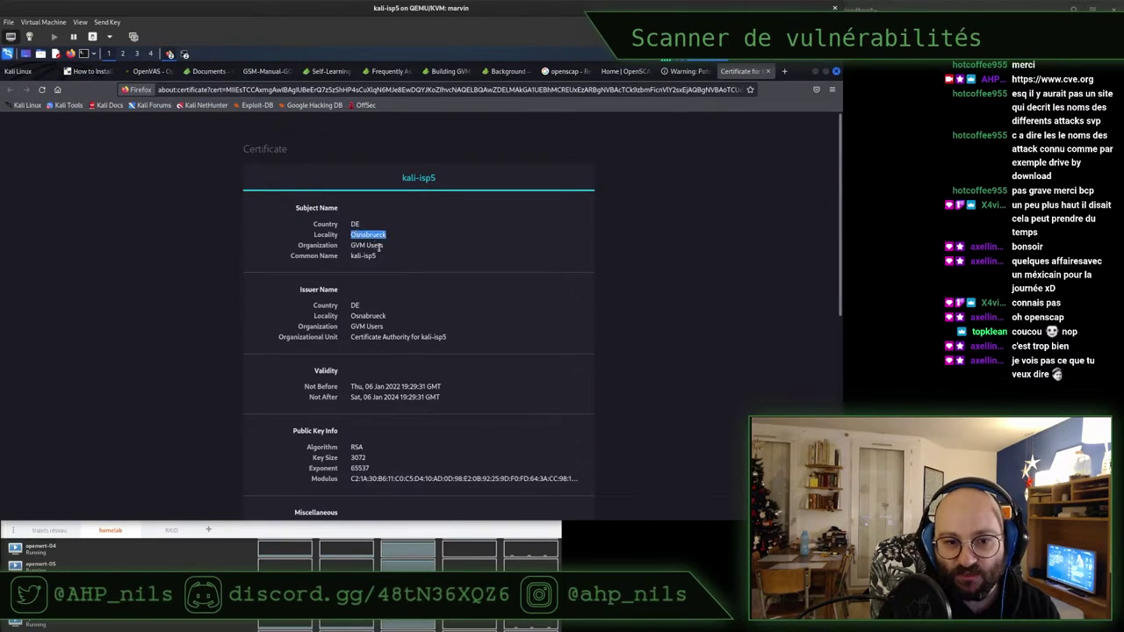
pyautogui.scroll(-1, 380, 247)
pyautogui.click(372, 207)
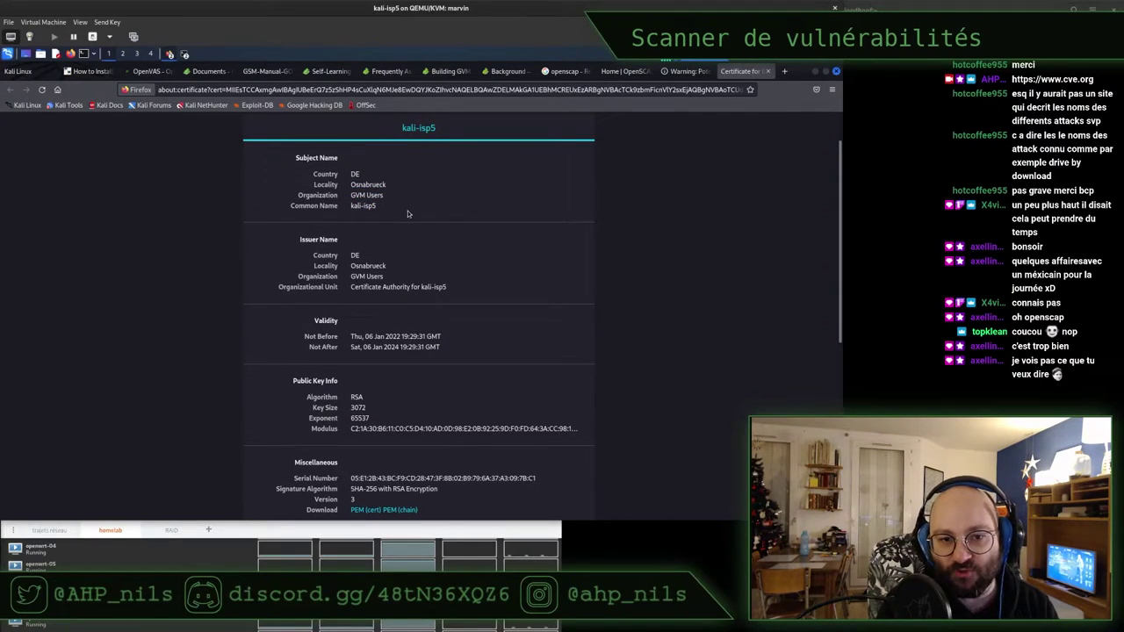
pyautogui.scroll(-1, 432, 268)
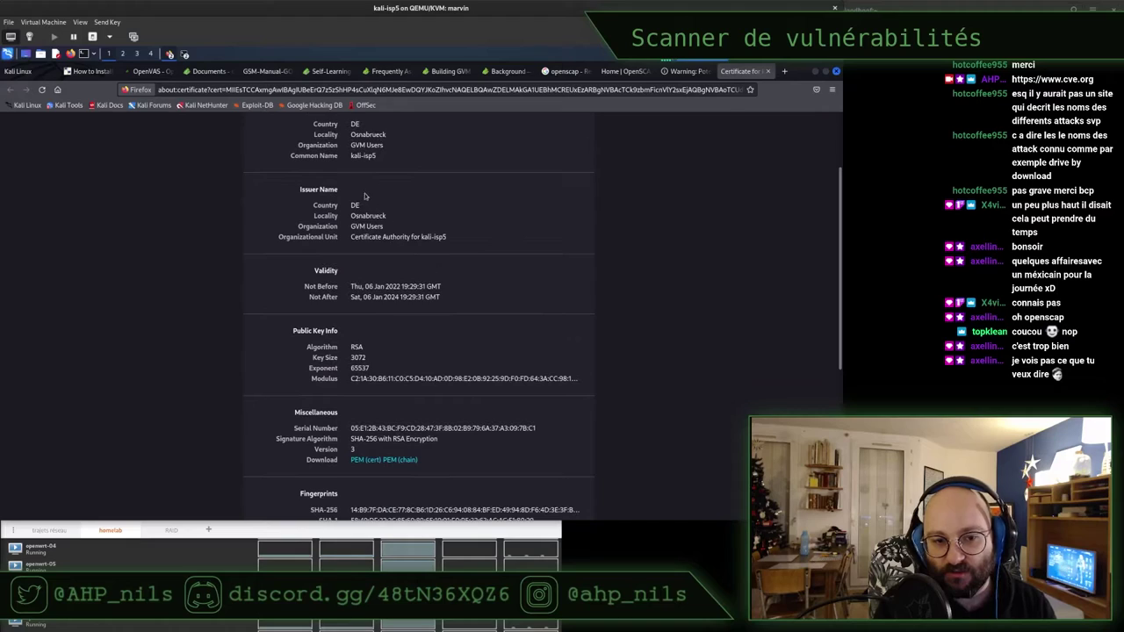
pyautogui.doubleClick(354, 205)
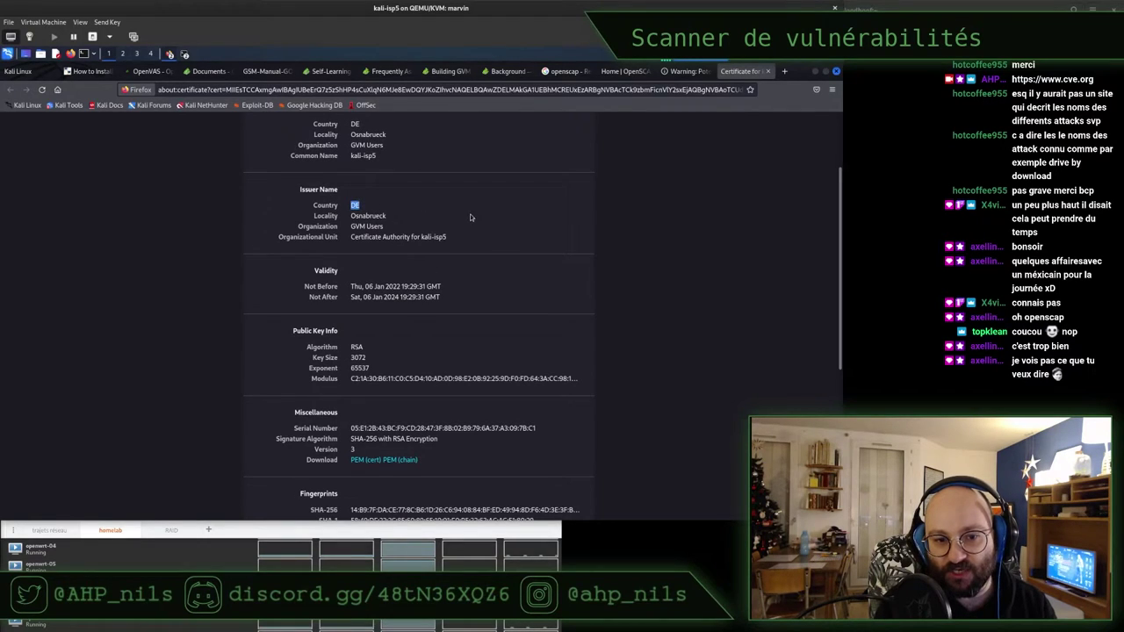
pyautogui.doubleClick(368, 216)
pyautogui.click(363, 224)
pyautogui.doubleClick(366, 216)
pyautogui.doubleClick(359, 226)
pyautogui.click(364, 226)
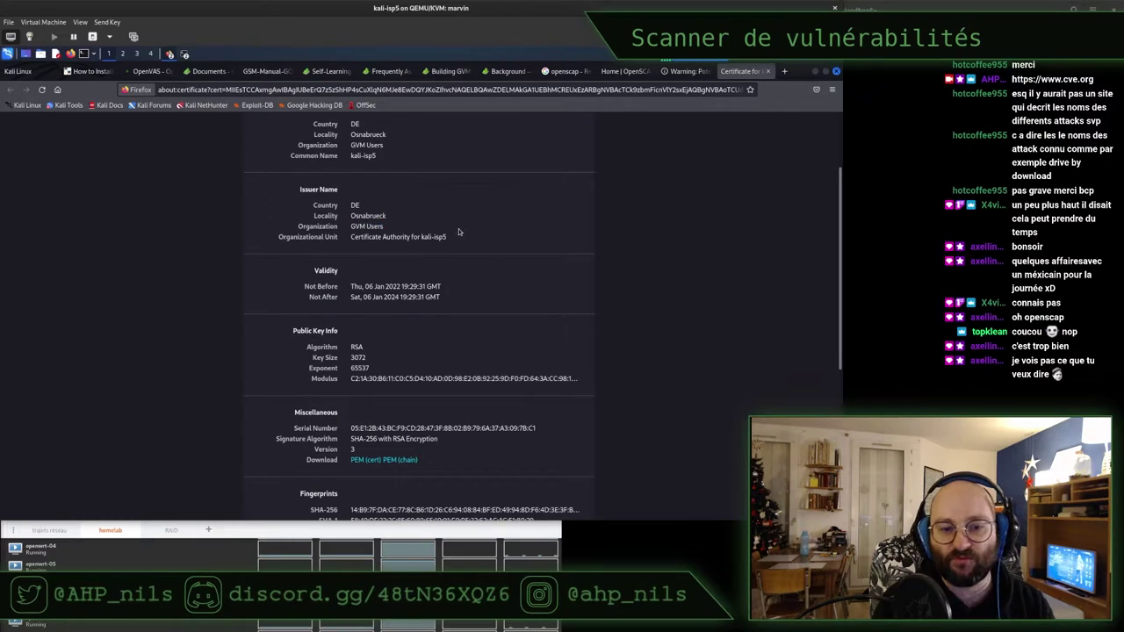
pyautogui.scroll(-1, 458, 231)
# Close the certificate, reveal the SEC_ERROR_UNKNOWN_ISSUER details, and proceed past the warning
pyautogui.hotkey('ctrl', 'w')
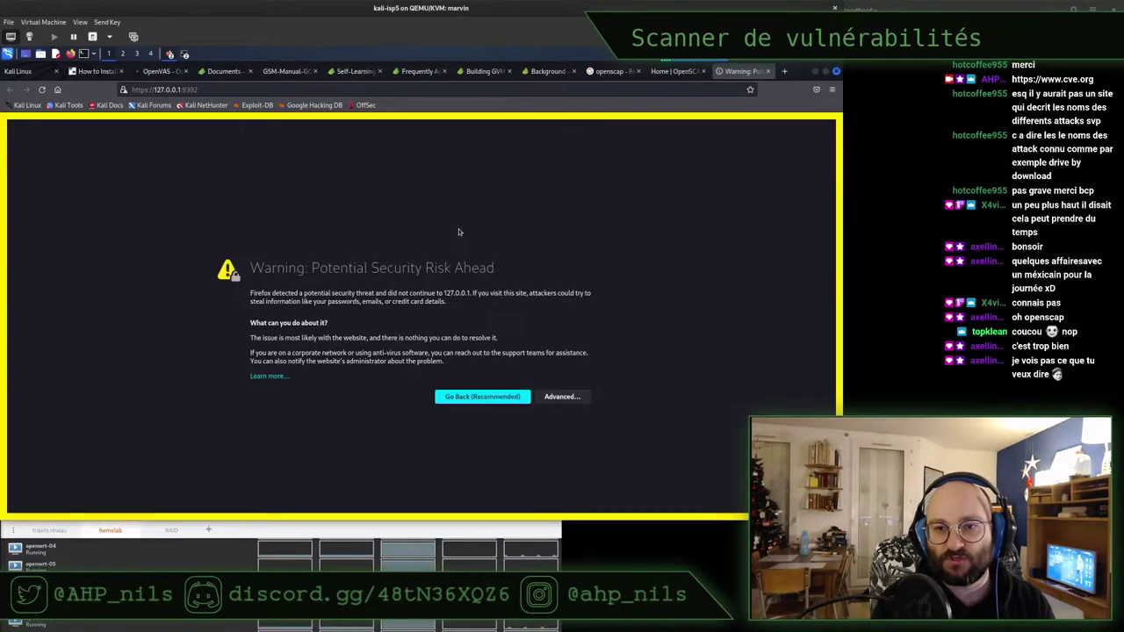
pyautogui.click(559, 399)
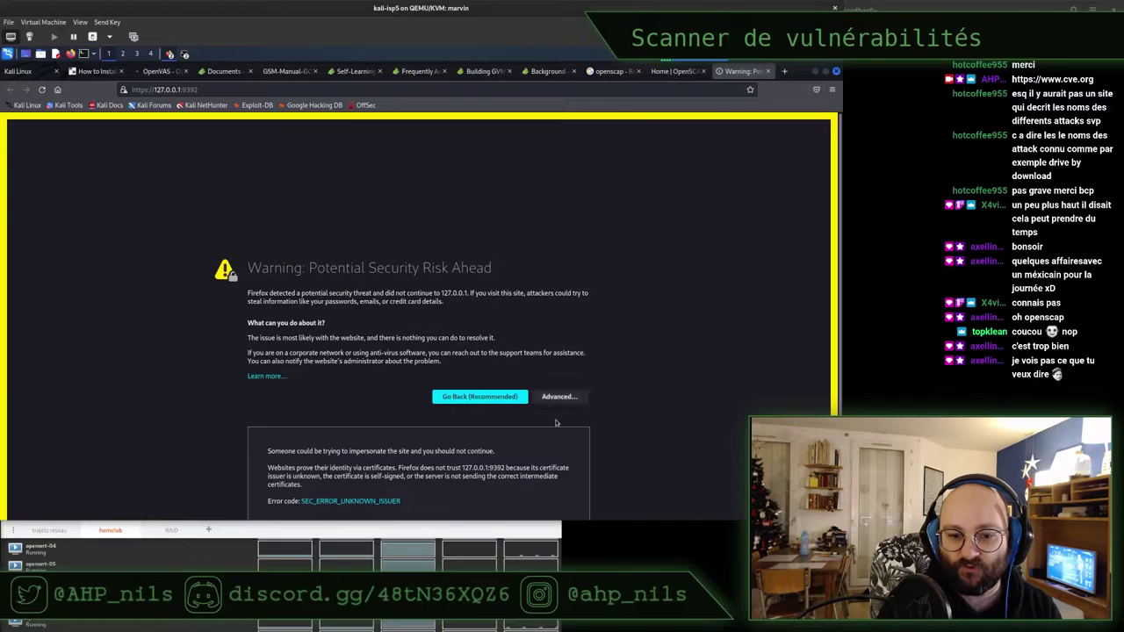
pyautogui.scroll(-2, 540, 439)
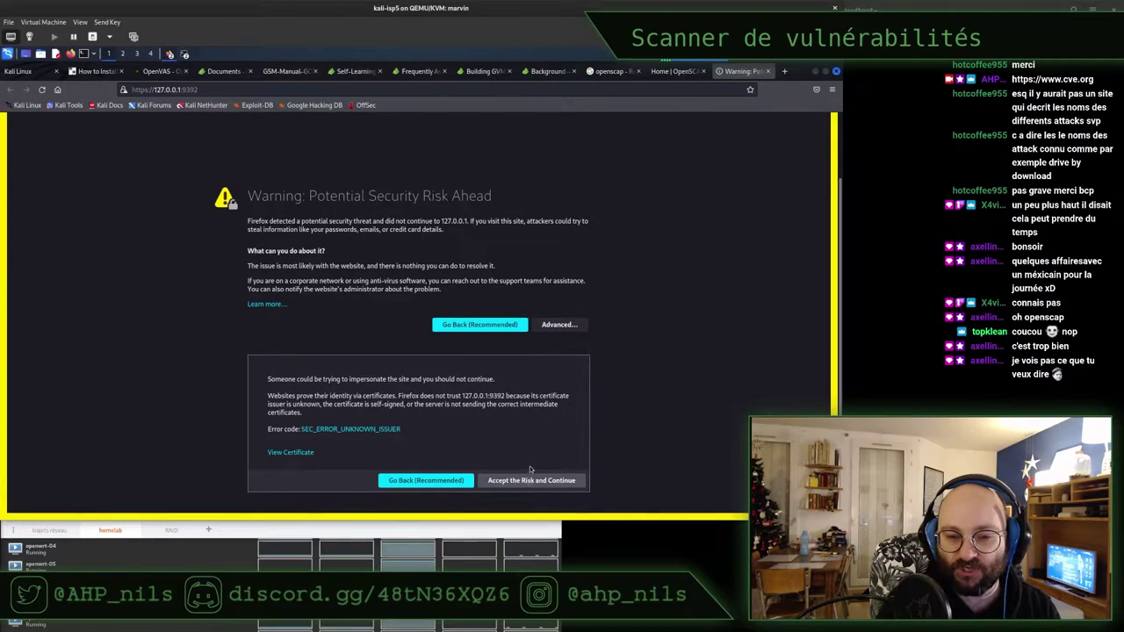
pyautogui.click(532, 480)
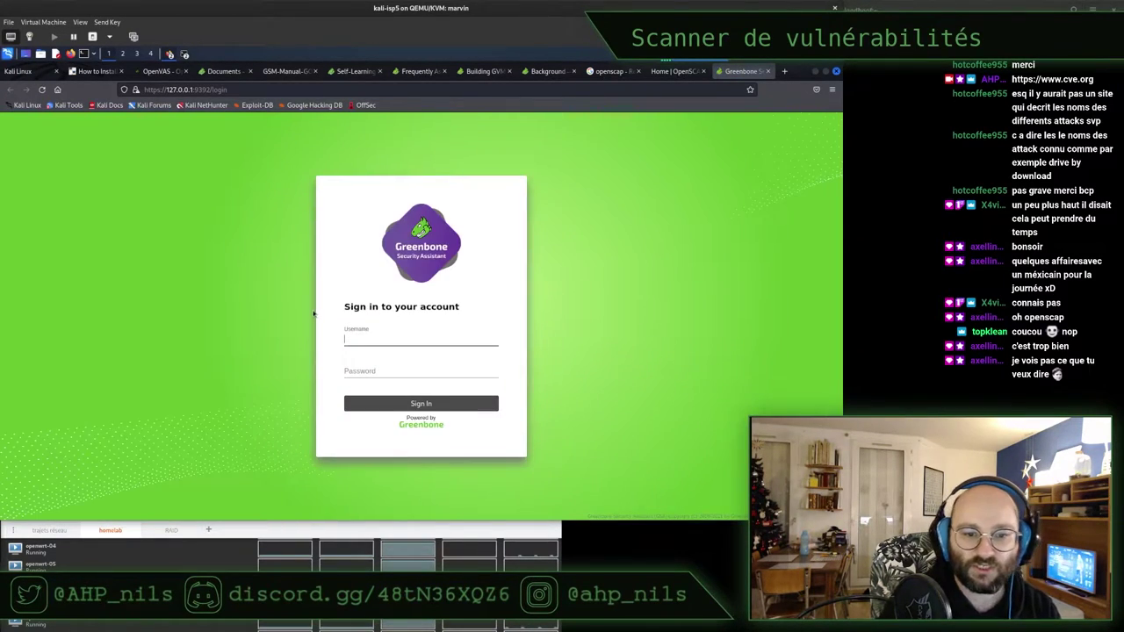
# Enter admin as the Greenbone username, then close the Page Info dialog
pyautogui.write('admin')
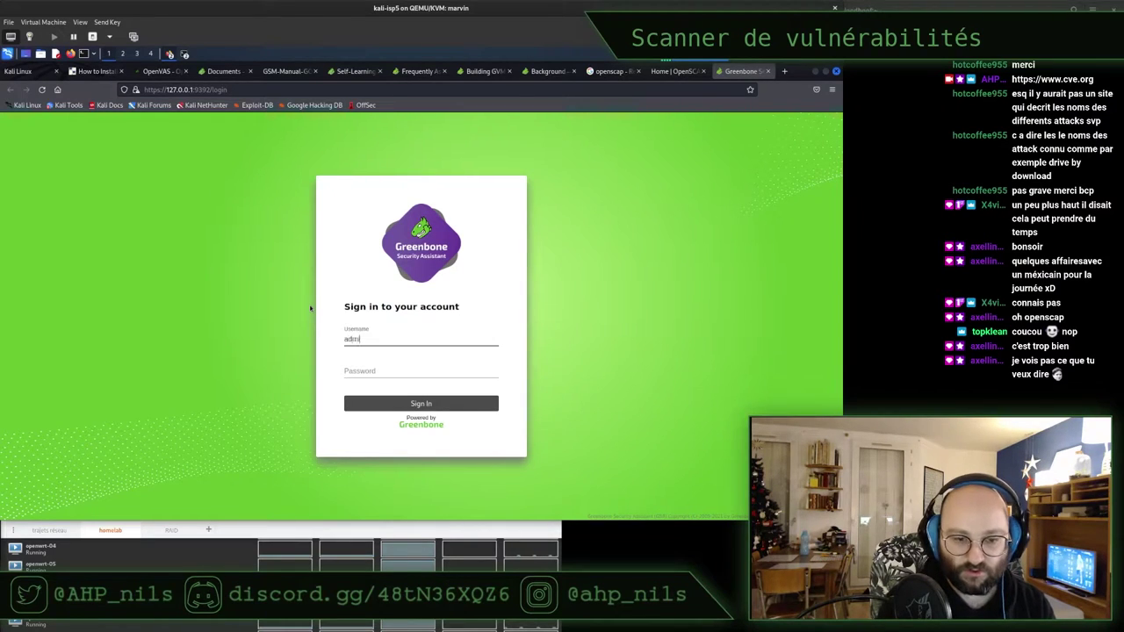
pyautogui.press('Tab')
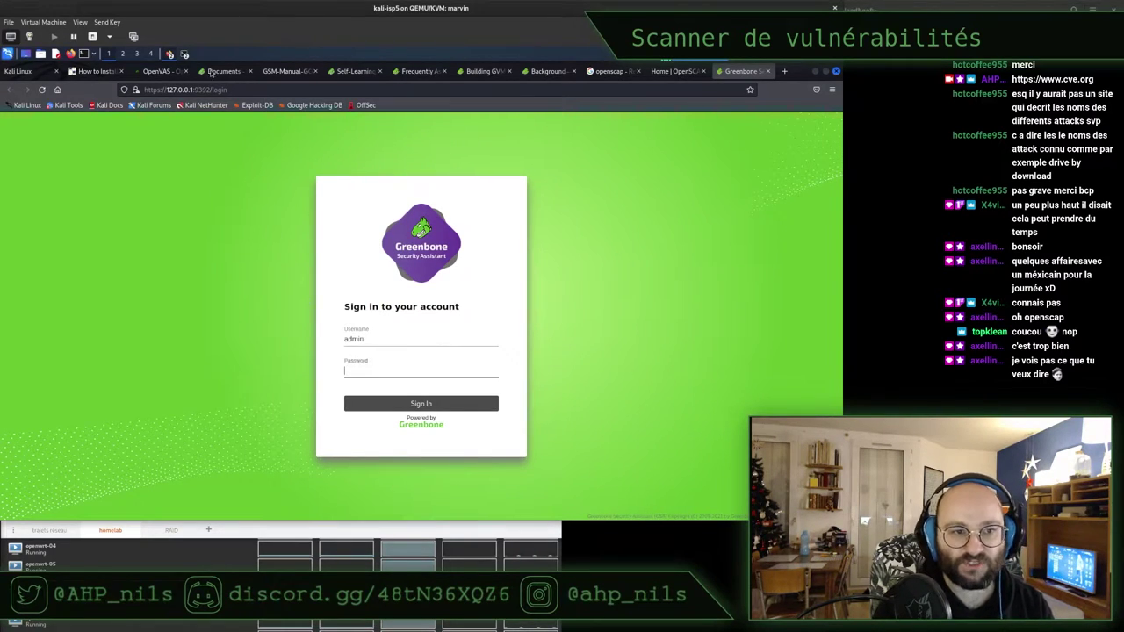
pyautogui.click(819, 71)
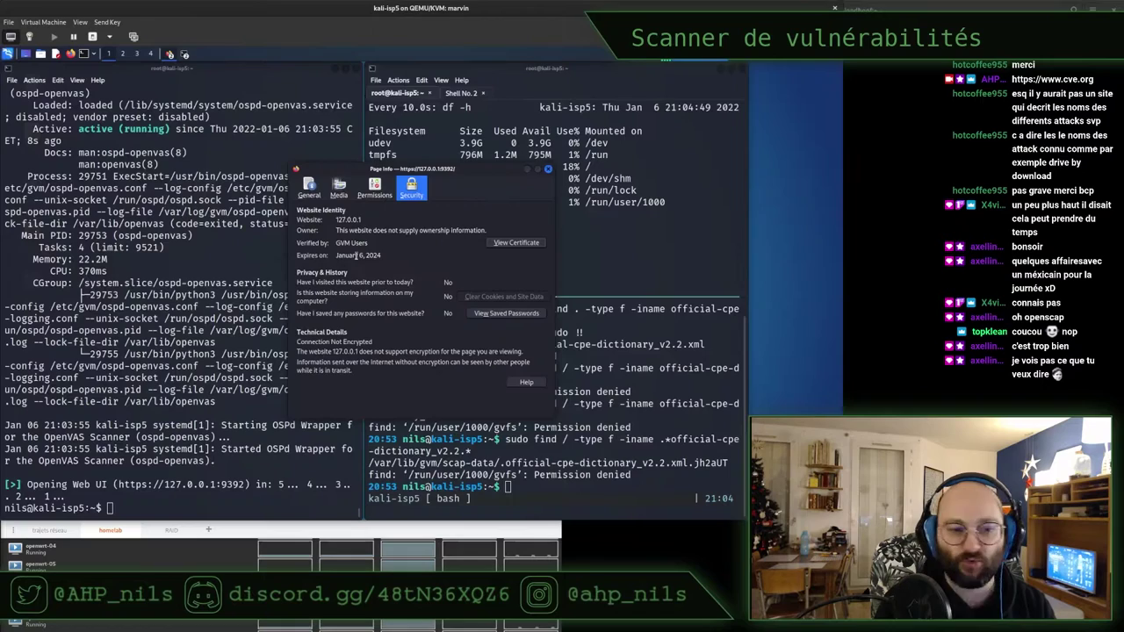
pyautogui.click(189, 276)
pyautogui.click(500, 253)
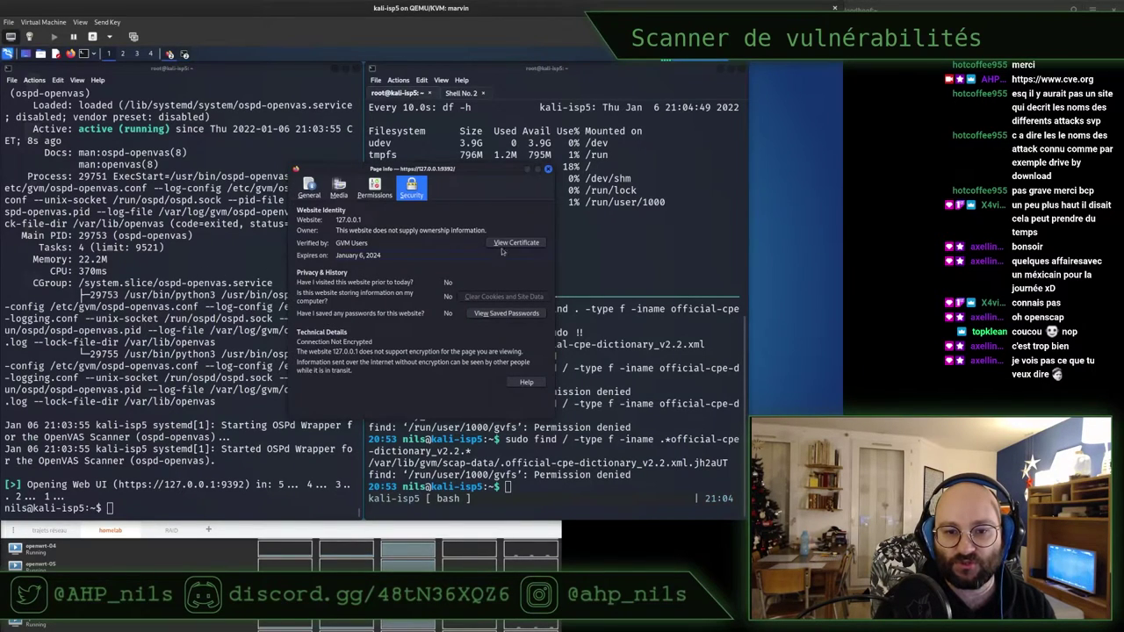
pyautogui.click(548, 169)
# Abandon a half-typed cat command and list the home directory with ls
pyautogui.write('cat p')
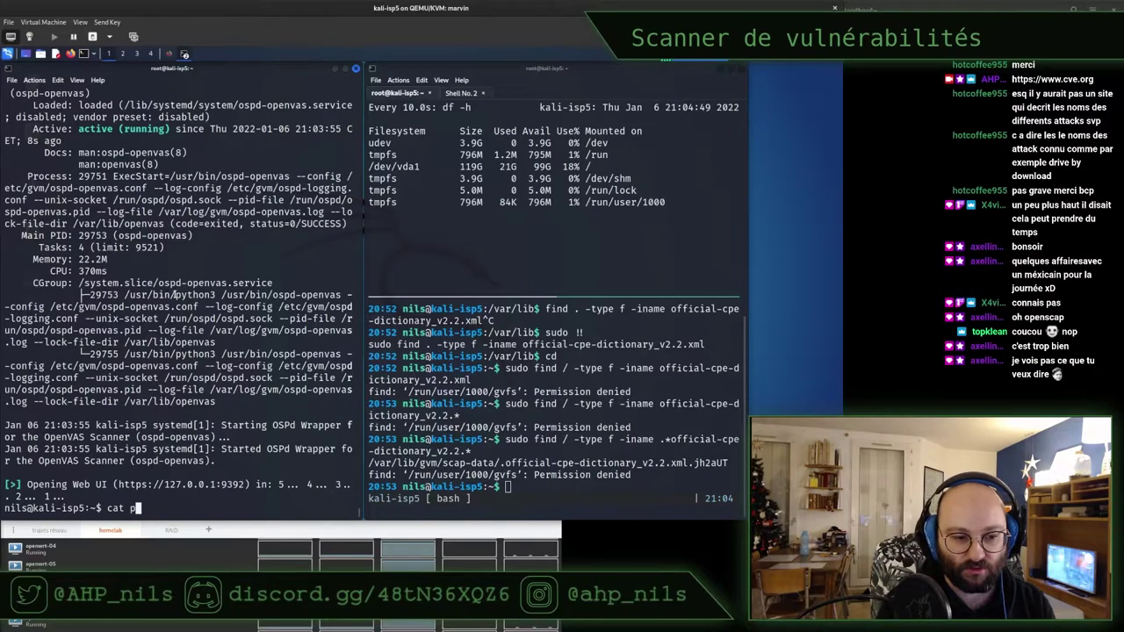
pyautogui.press('BackSpace')
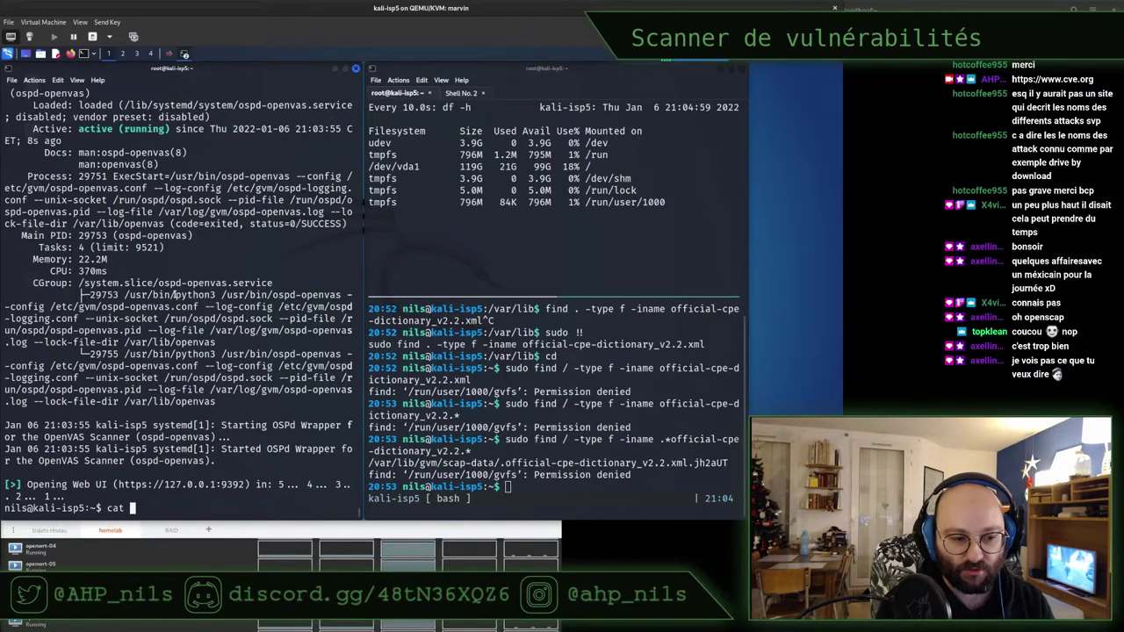
pyautogui.write('gvm')
pyautogui.press('BackSpace')
pyautogui.press('BackSpace')
pyautogui.press('BackSpace')
pyautogui.press('BackSpace')
pyautogui.press('BackSpace')
pyautogui.press('BackSpace')
pyautogui.press('BackSpace')
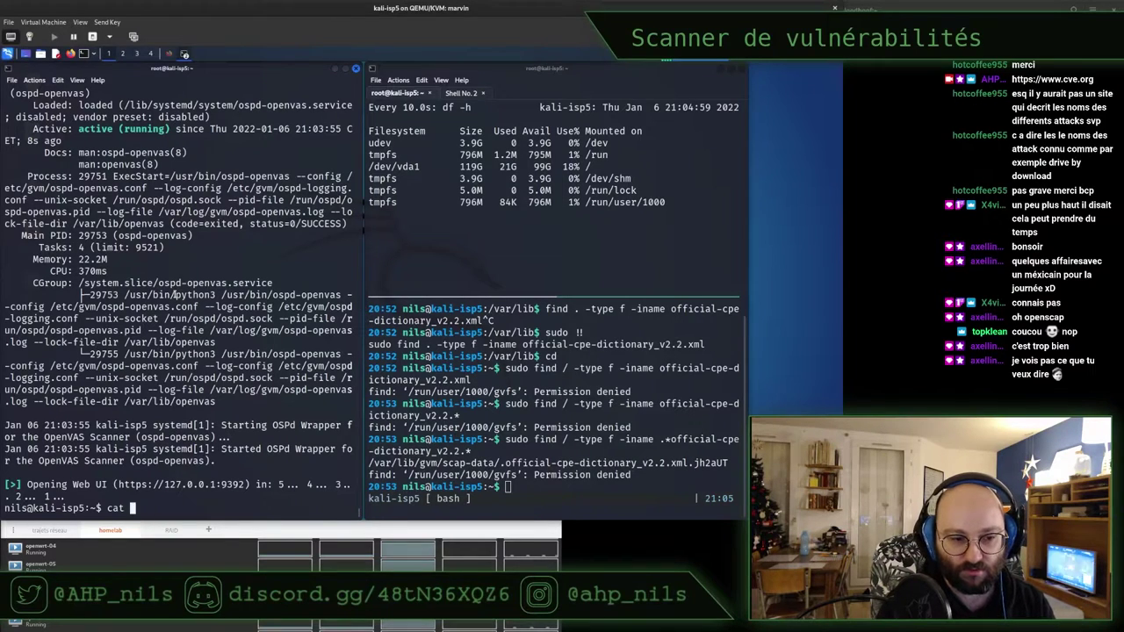
pyautogui.write('ls')
pyautogui.press('Return')
# Rename fvm_pass.txt to gvm_pass.txt with mv
pyautogui.write('mv')
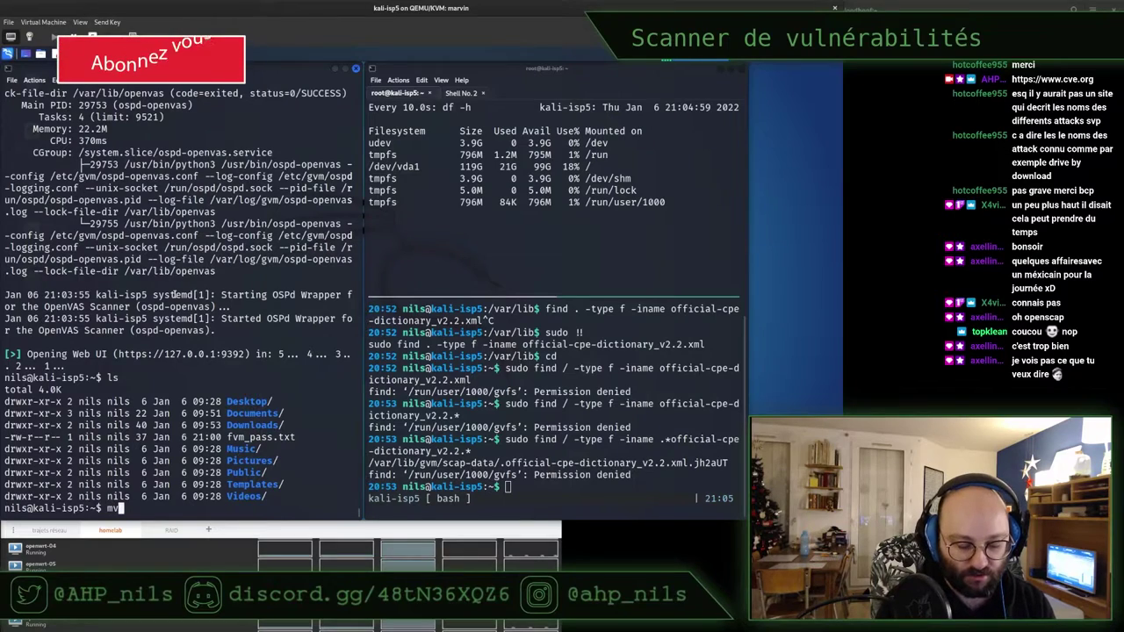
pyautogui.write(' fv')
pyautogui.press('Tab')
pyautogui.write('g')
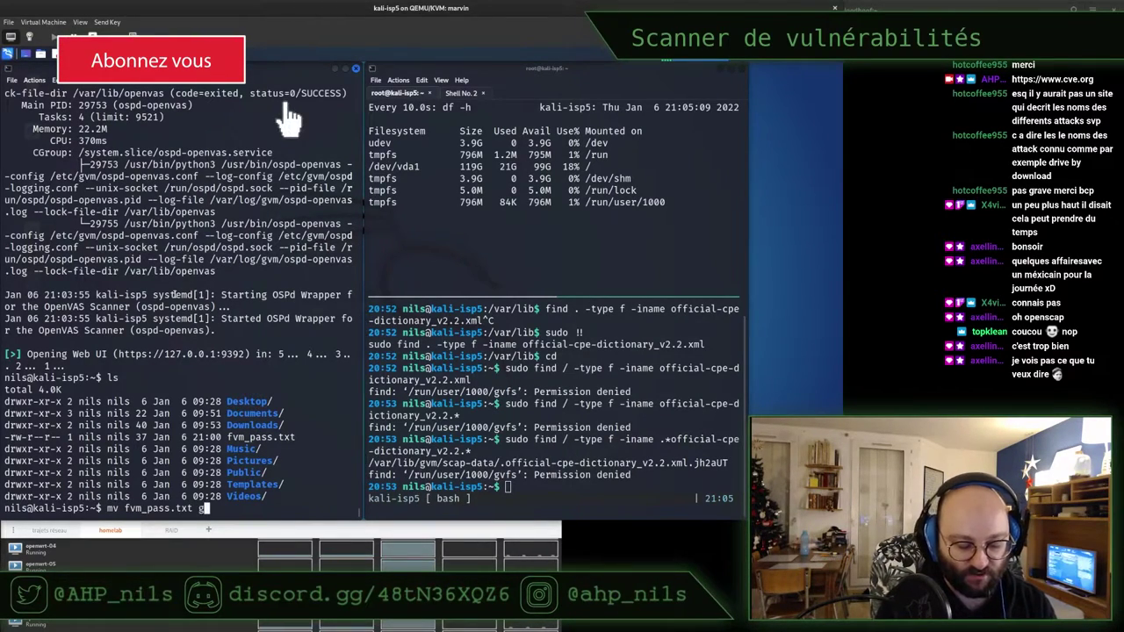
pyautogui.write('vm_pass.t')
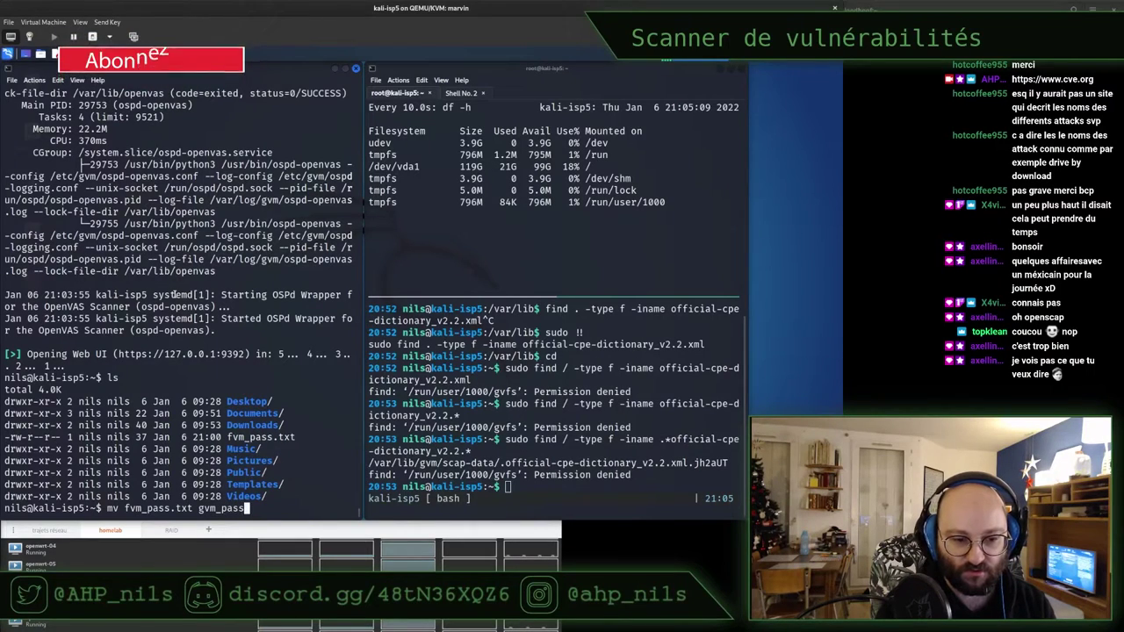
pyautogui.write('xt')
pyautogui.press('Return')
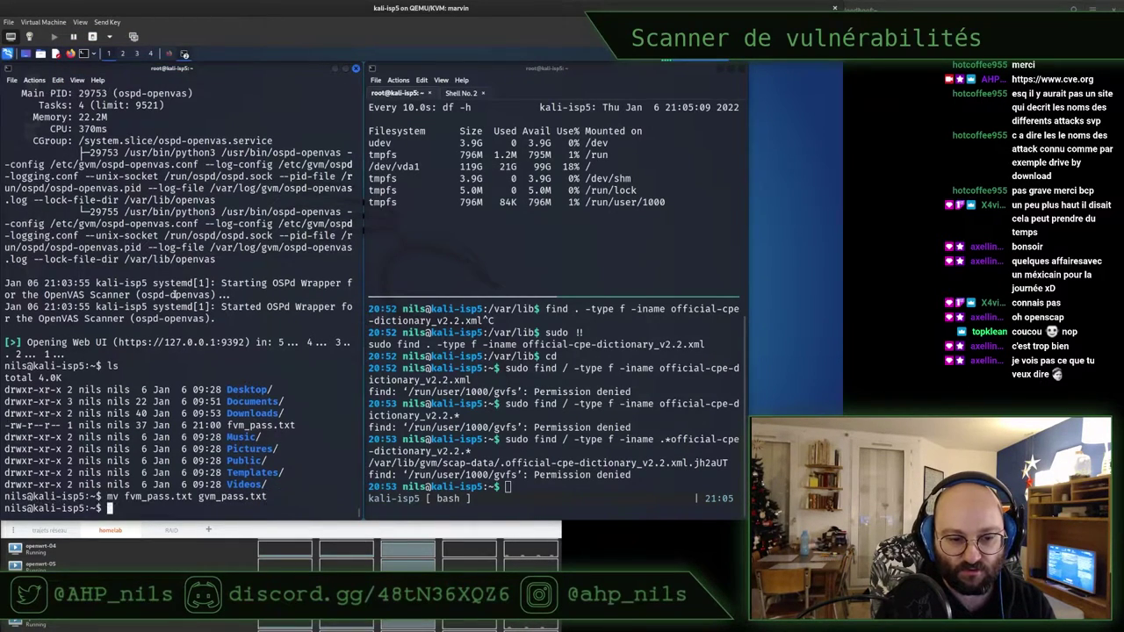
# Print gvm_pass.txt and copy the stored admin password
pyautogui.write('cat gvm_pass.txt')
pyautogui.press('Return')
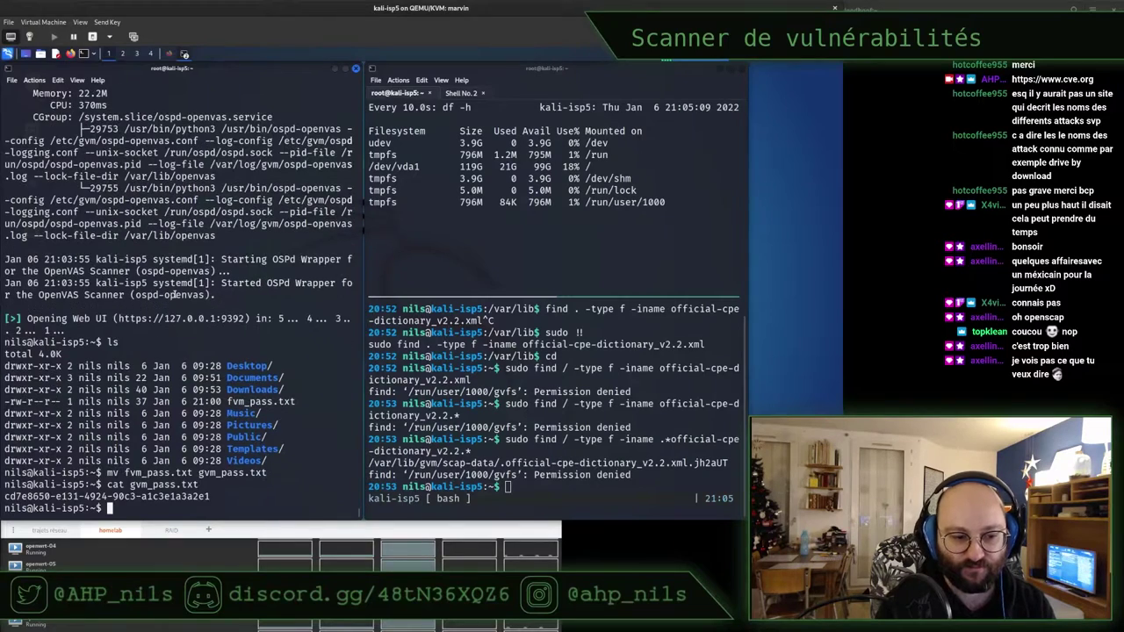
pyautogui.doubleClick(79, 496)
pyautogui.rightClick(79, 496)
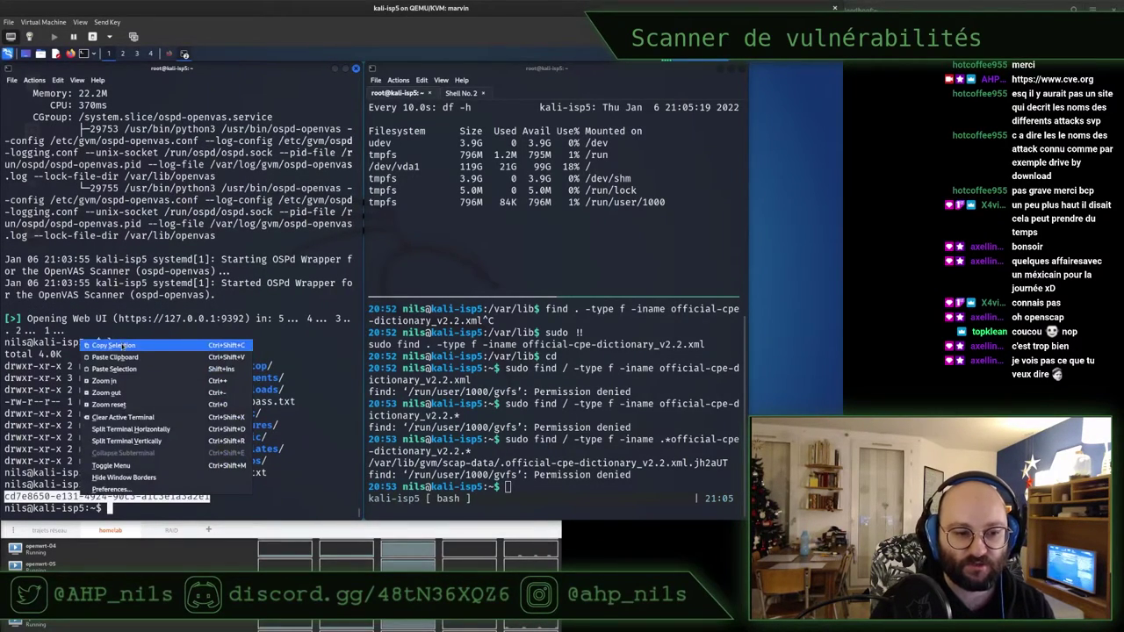
pyautogui.click(114, 345)
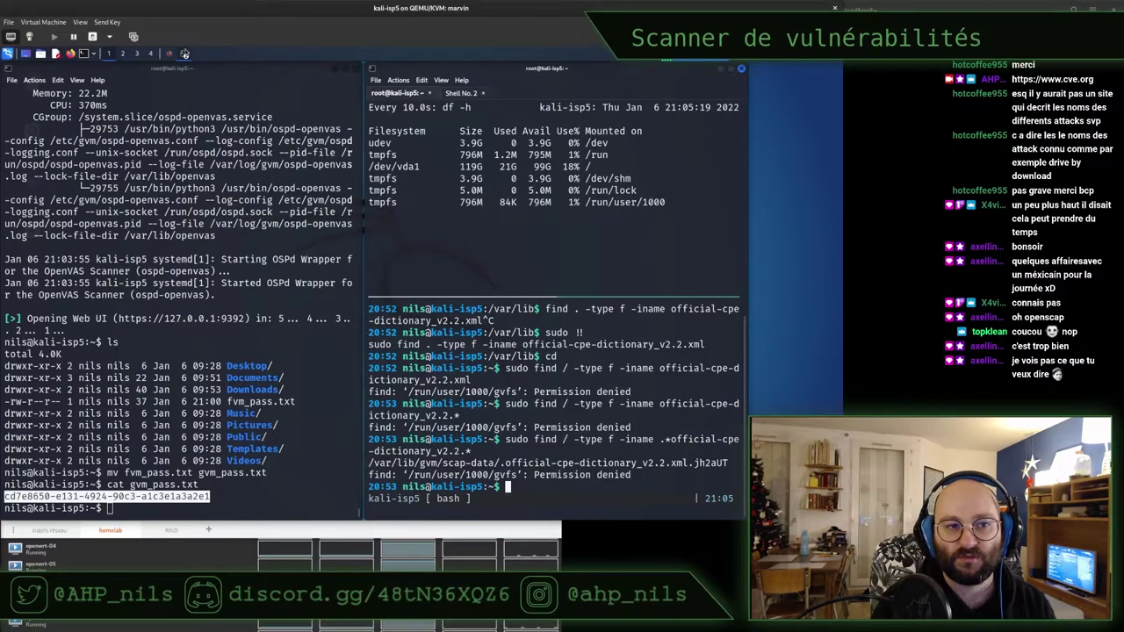
# Paste the admin password, sign in to Greenbone, and save the login in Firefox
pyautogui.click(172, 54)
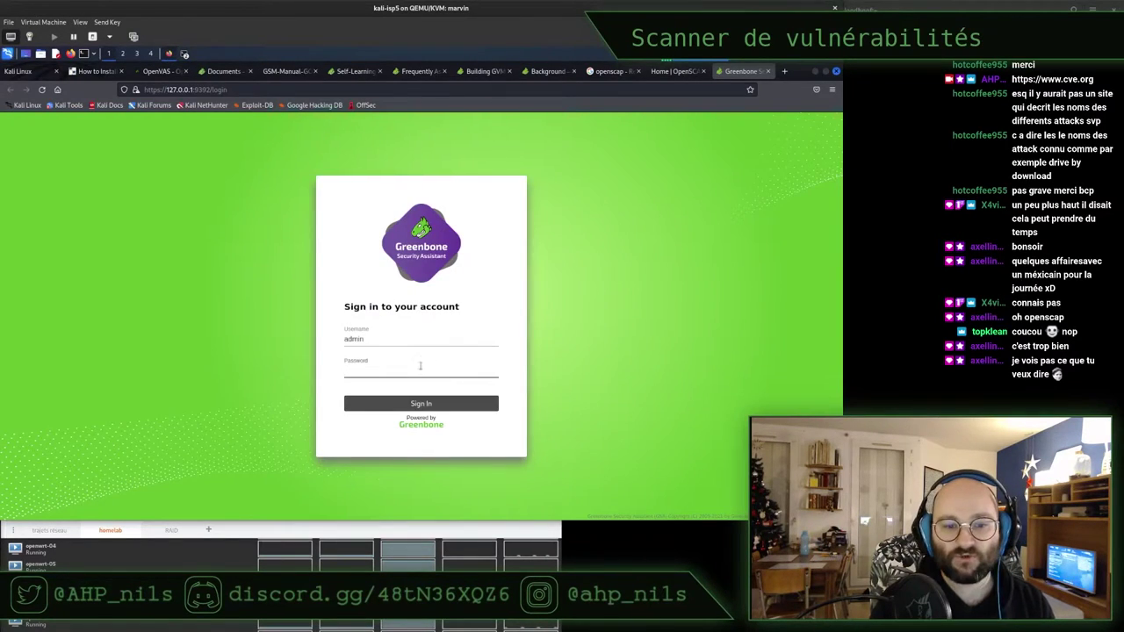
pyautogui.hotkey('ctrl', 'v')
pyautogui.click(384, 404)
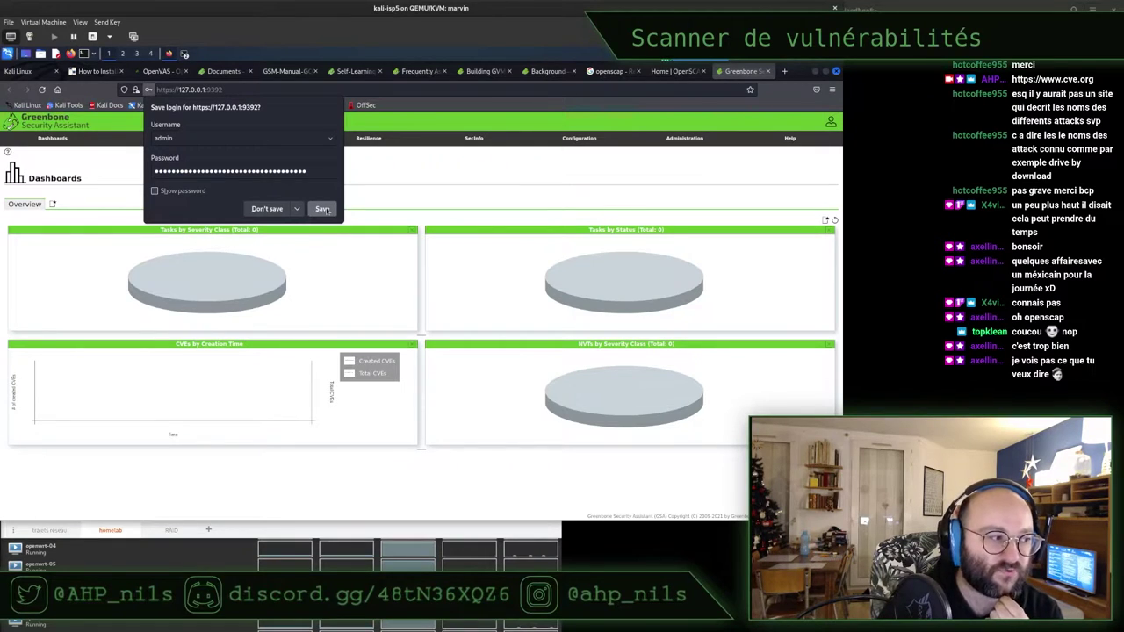
pyautogui.click(323, 209)
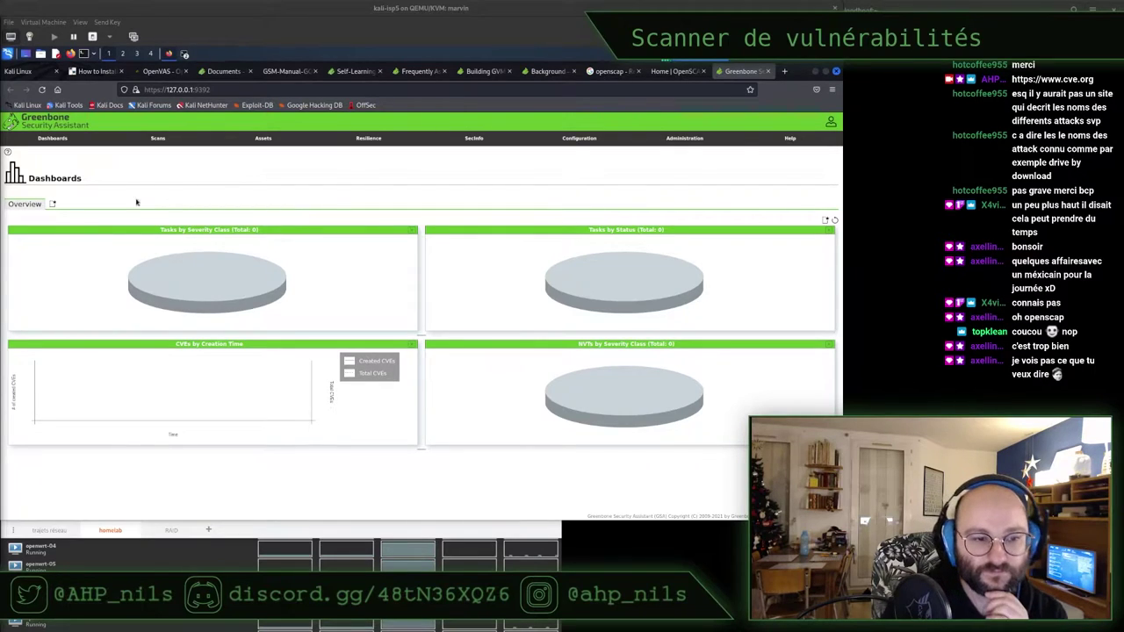
pyautogui.click(262, 174)
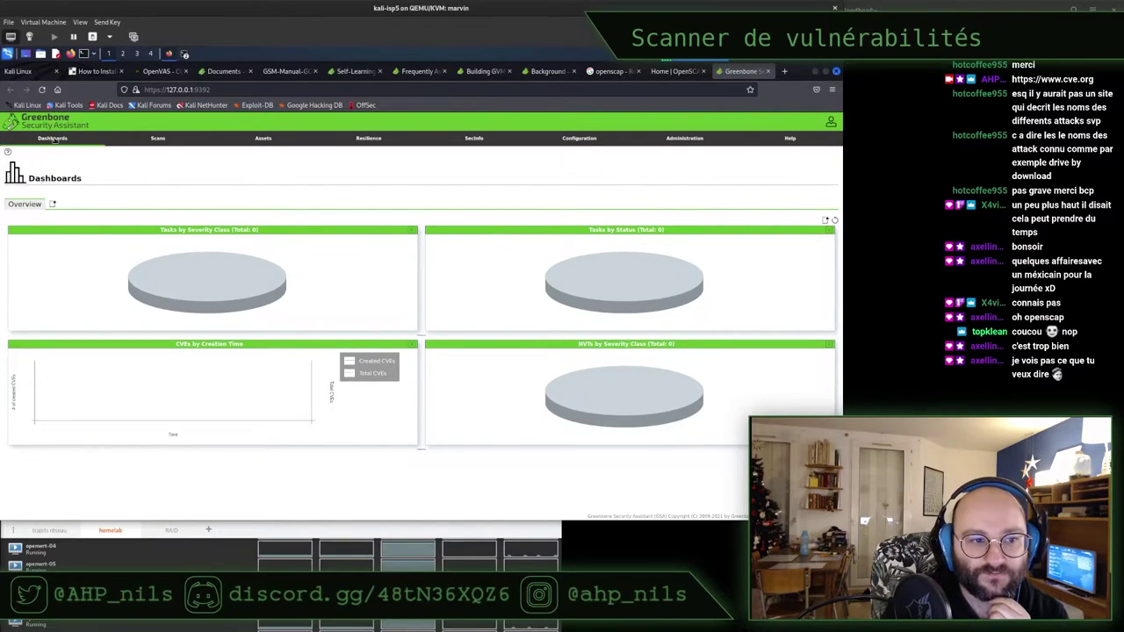
# Visit Configuration > Targets, Dashboards and Scans > Tasks, then return to Targets
pyautogui.moveTo(255, 147)
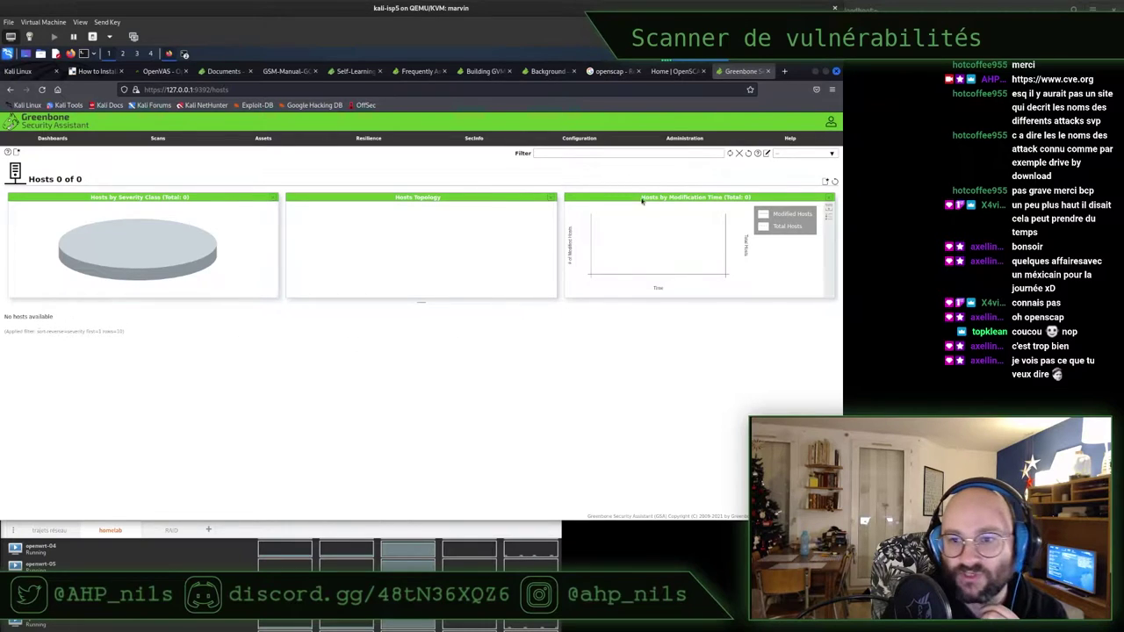
pyautogui.moveTo(567, 144)
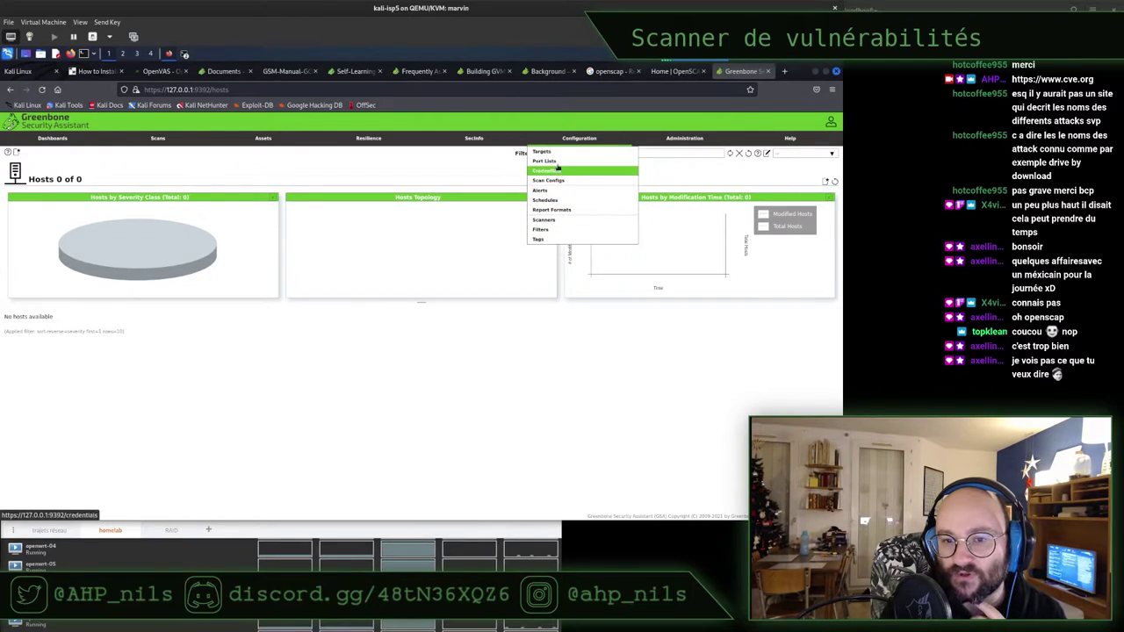
pyautogui.click(556, 154)
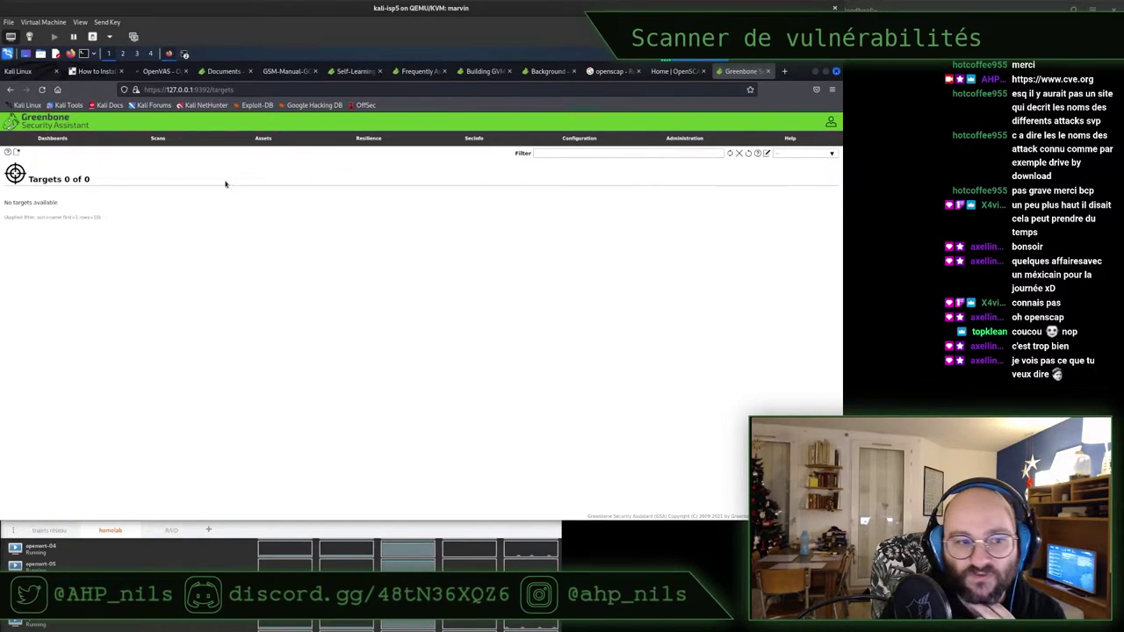
pyautogui.click(52, 138)
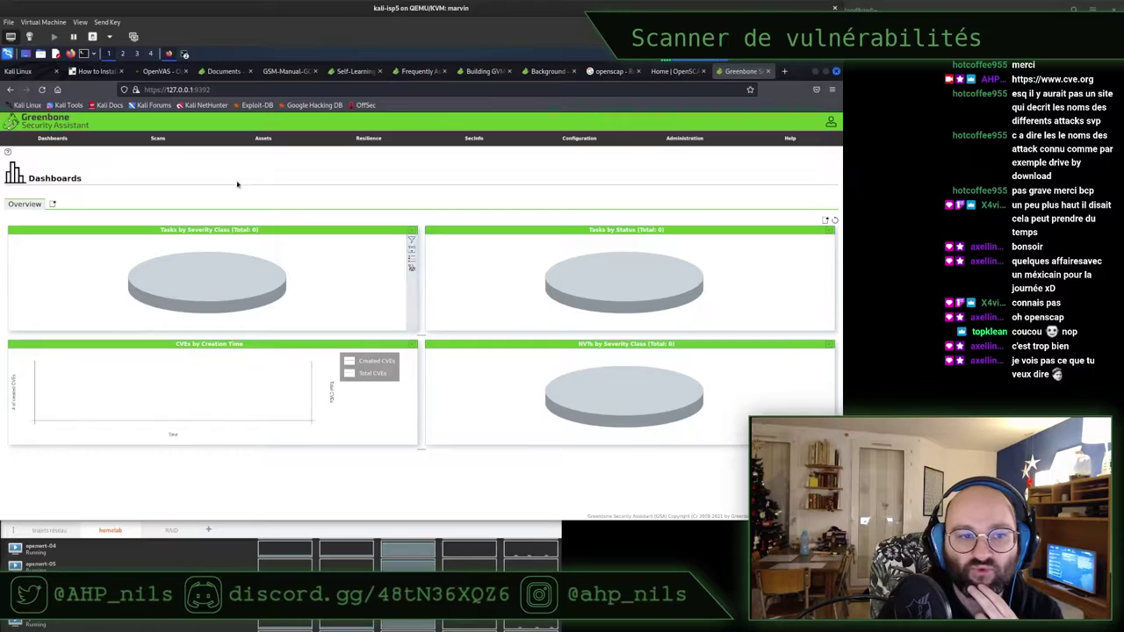
pyautogui.click(156, 140)
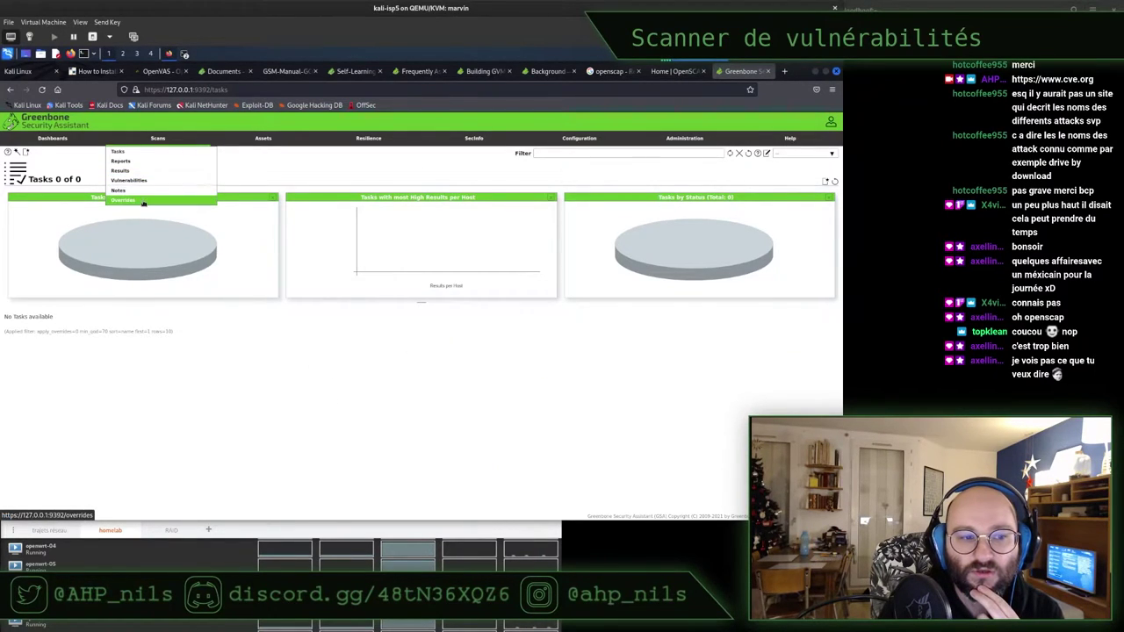
pyautogui.moveTo(685, 140)
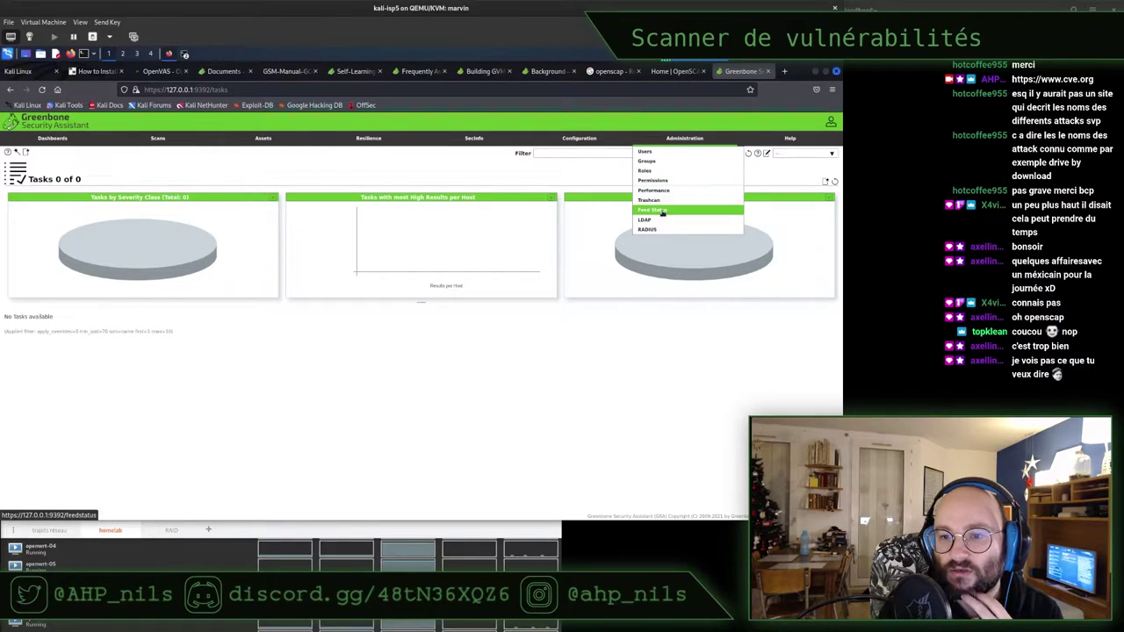
pyautogui.moveTo(560, 138)
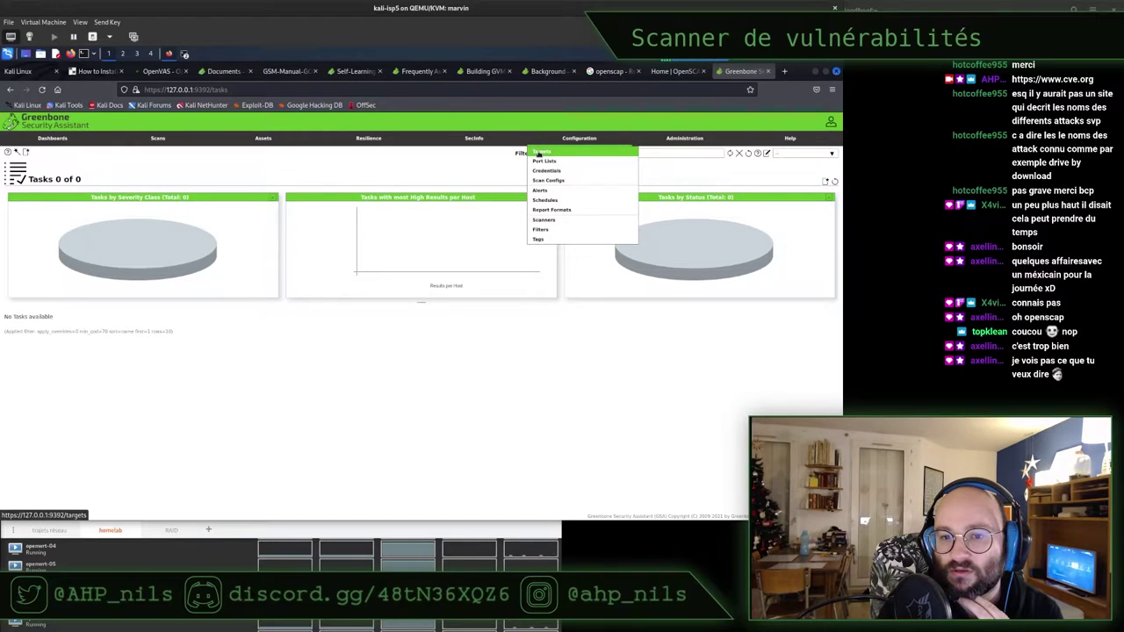
pyautogui.click(541, 154)
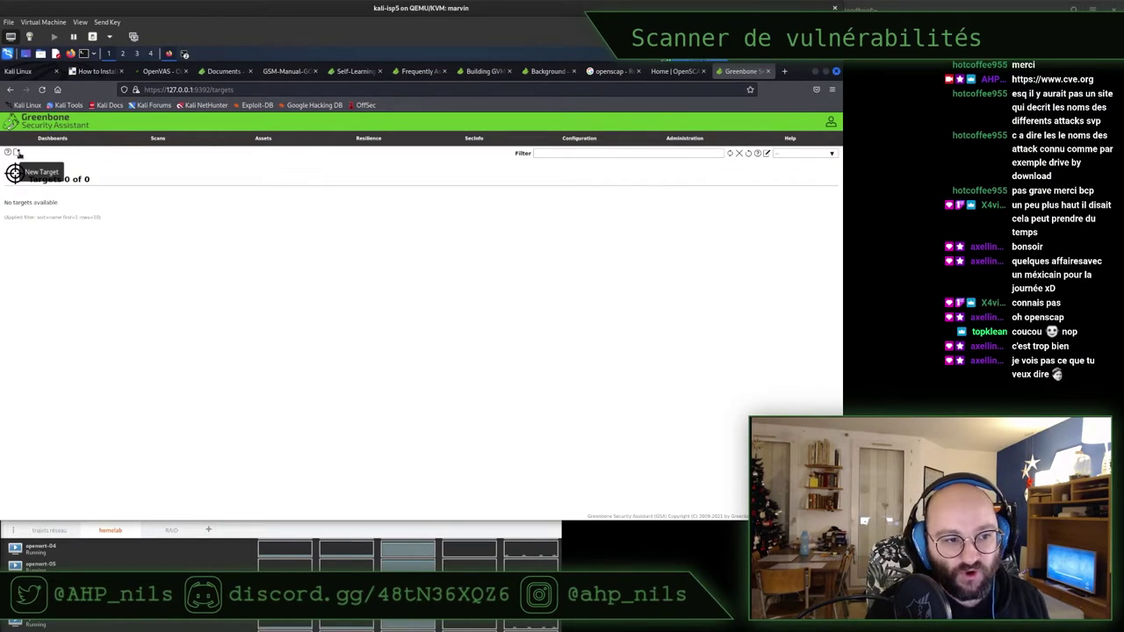
# Zoom in on the empty Targets page with Ctrl++
pyautogui.hotkey('ctrl', '+')
pyautogui.hotkey('ctrl', '+')
pyautogui.hotkey('ctrl', '+')
pyautogui.hotkey('ctrl', '+')
pyautogui.hotkey('ctrl', '+')
pyautogui.hotkey('ctrl', '+')
pyautogui.hotkey('ctrl', '+')
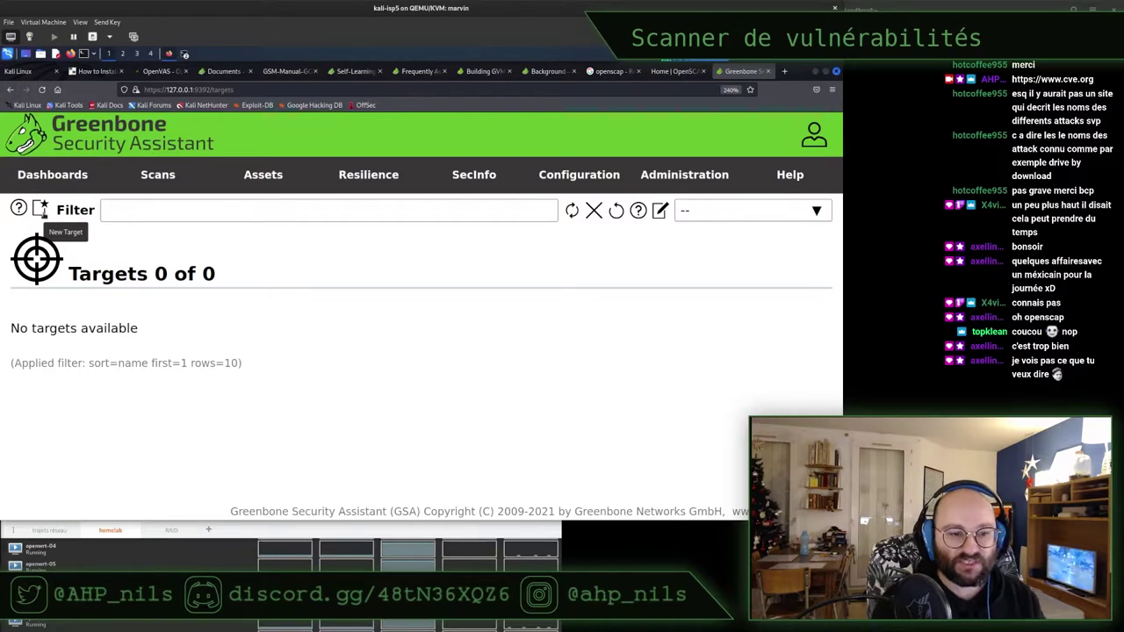
# Start a new scan target at 200% zoom, focus its Name field, then switch to the diagram
pyautogui.click(40, 209)
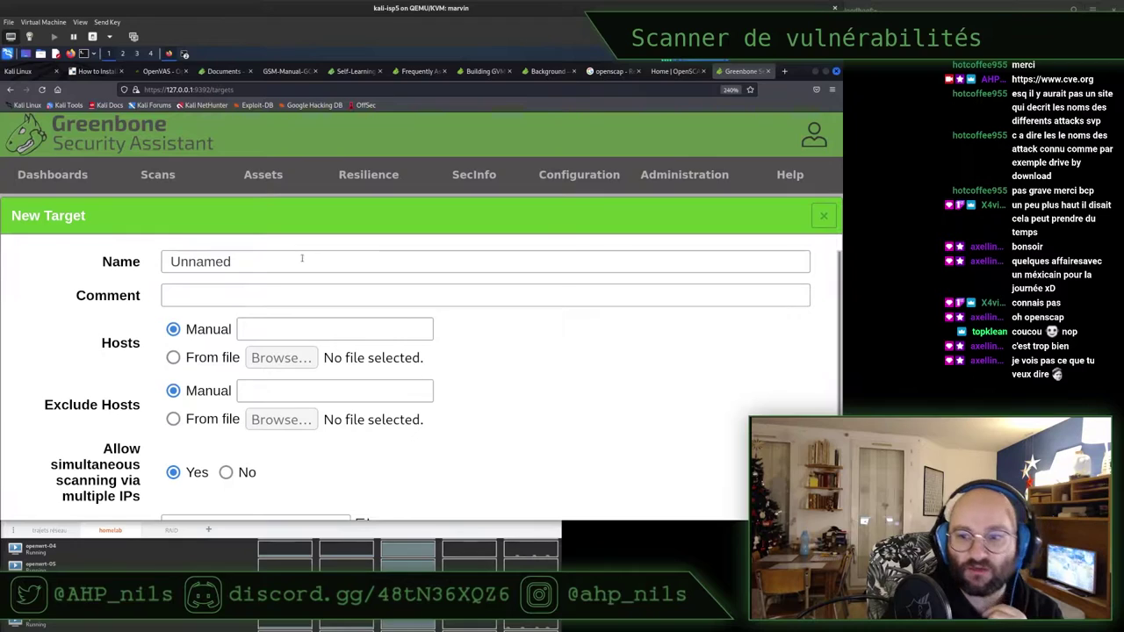
pyautogui.hotkey('ctrl', '-')
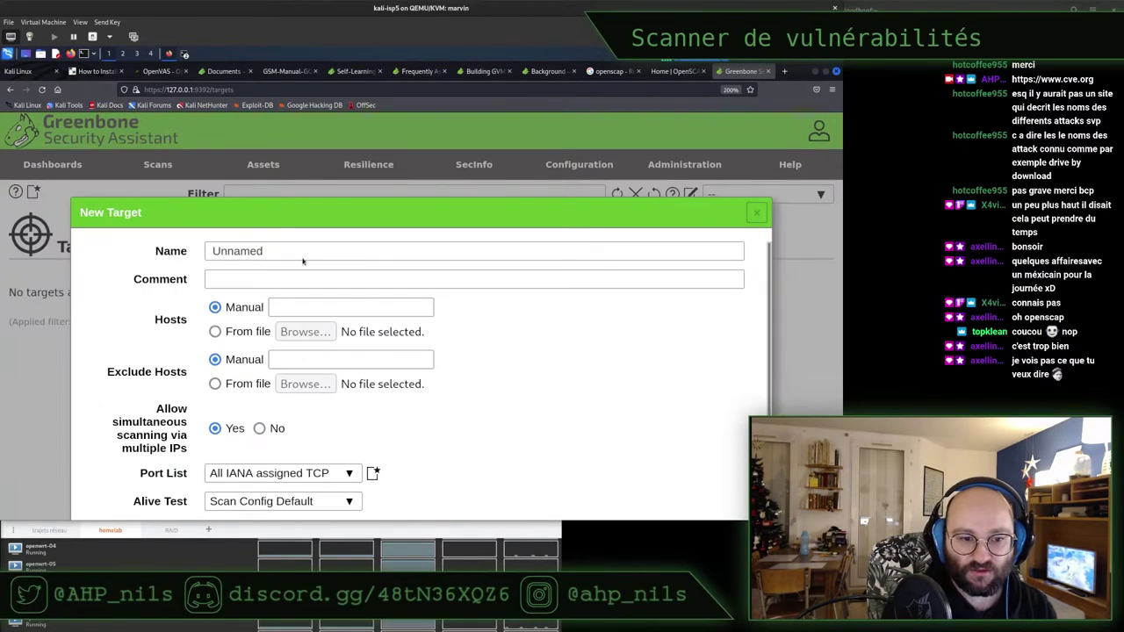
pyautogui.click(277, 250)
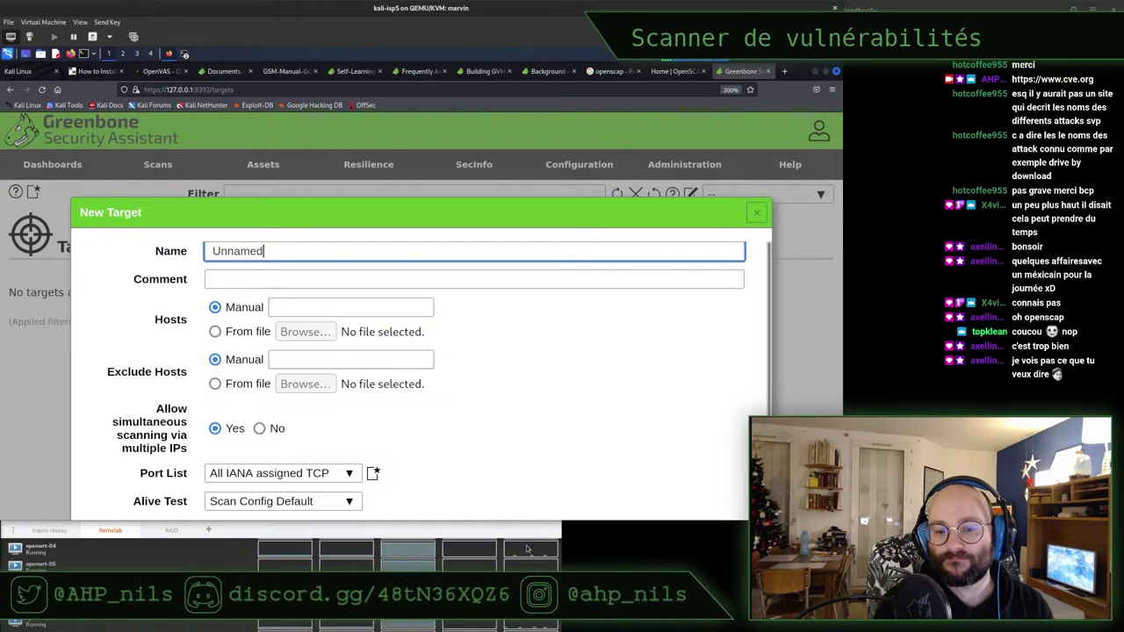
pyautogui.hotkey('alt', 'Tab')
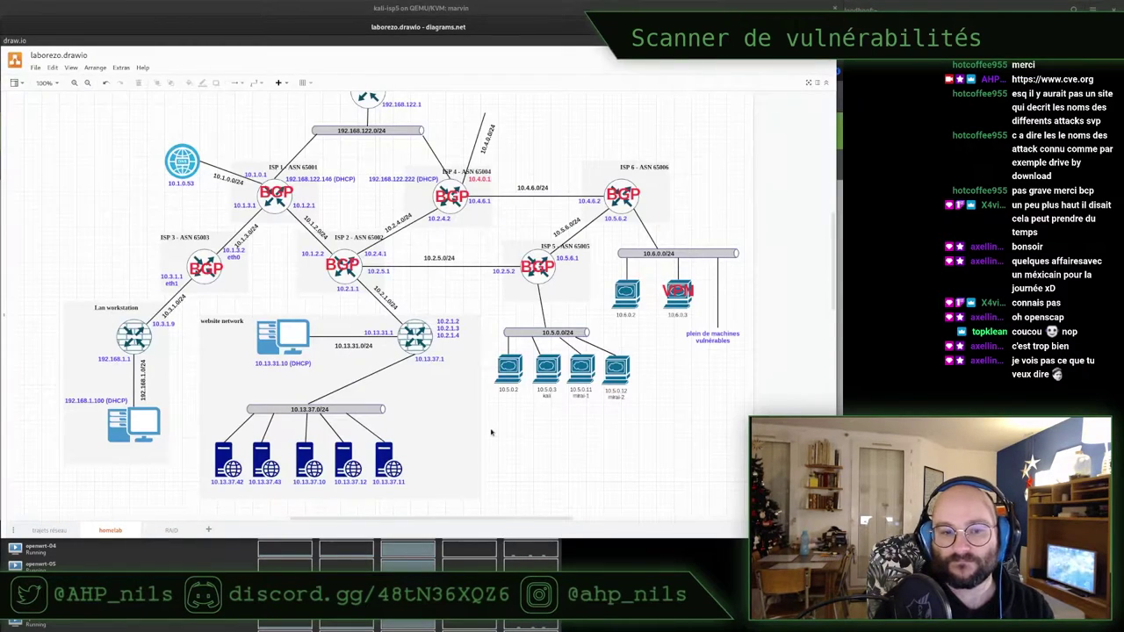
# Check the kali machine at 10.5.0.3 on the draw.io network diagram
pyautogui.moveTo(365, 520)
pyautogui.mouseDown()
pyautogui.moveTo(382, 523)
pyautogui.moveTo(358, 523)
pyautogui.mouseUp()
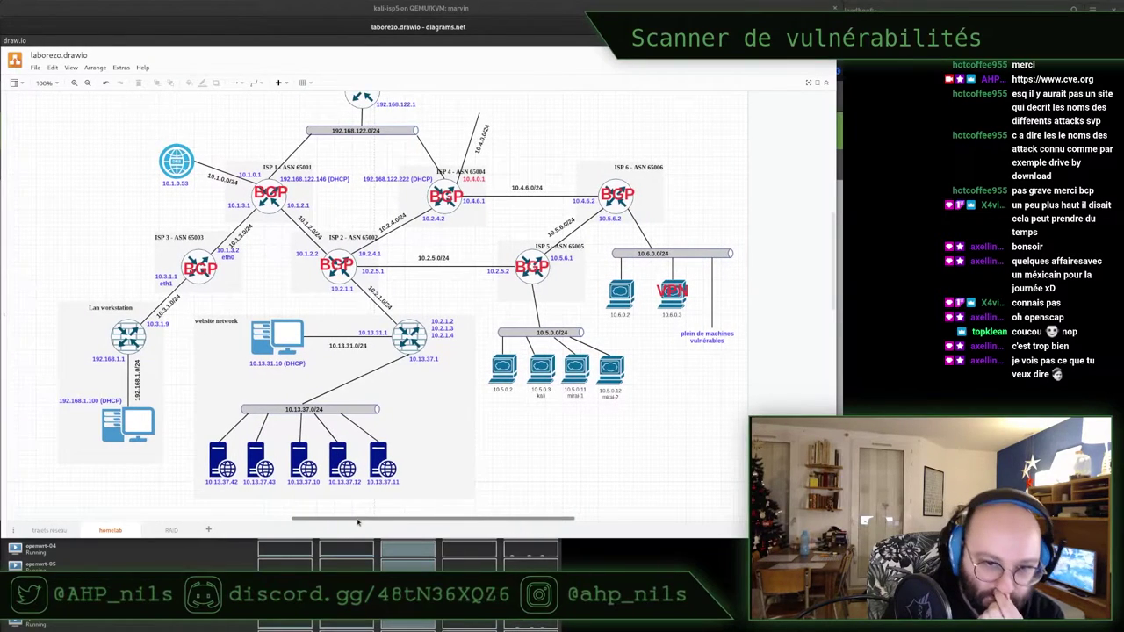
pyautogui.click(544, 371)
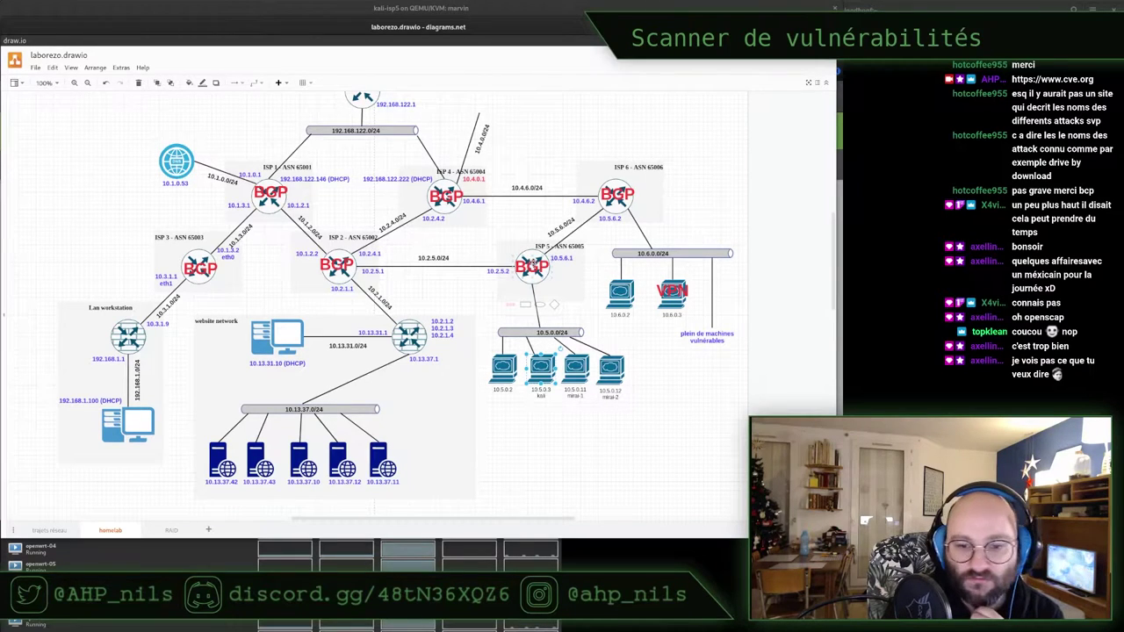
pyautogui.click(575, 428)
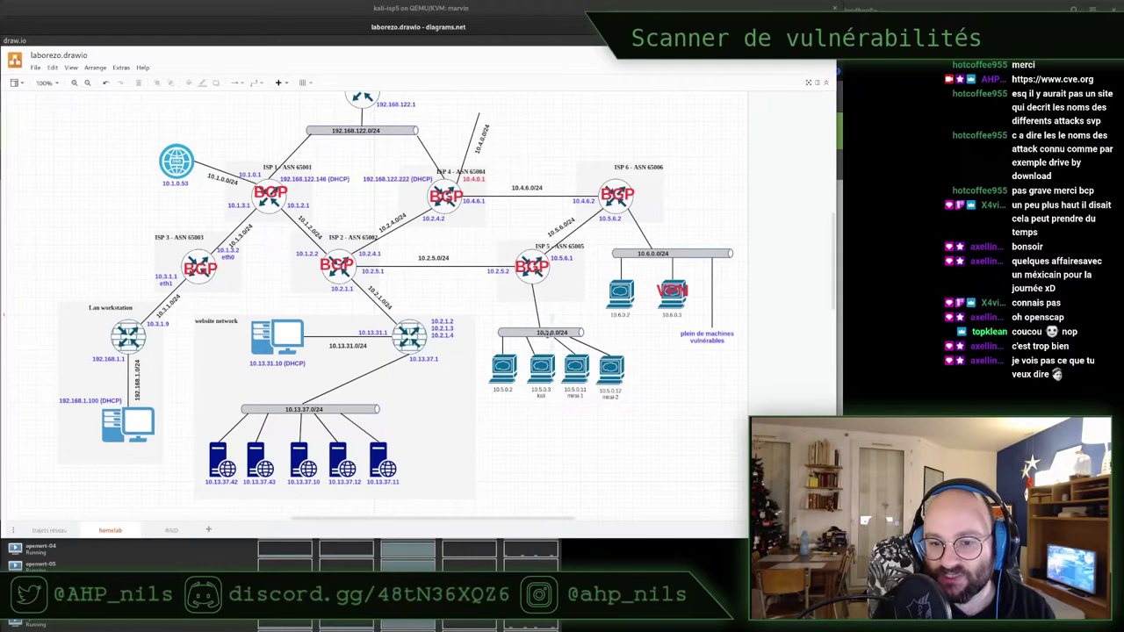
# Switch between the windows and bring Greenbone's New Target form back to the front
pyautogui.hotkey('alt', 'Tab')
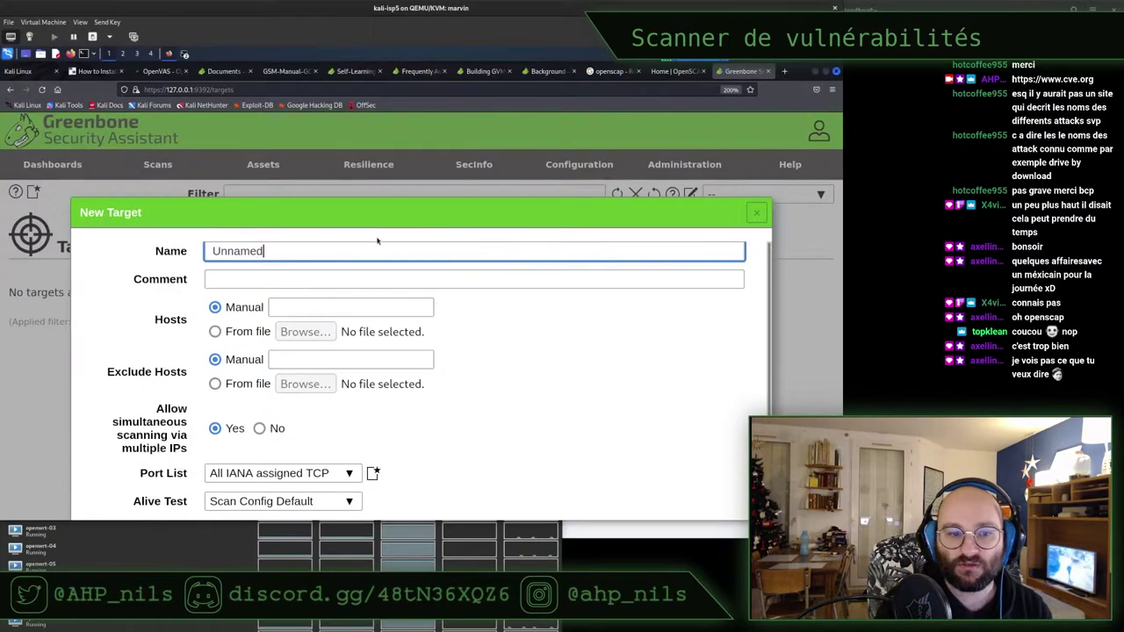
pyautogui.hotkey('ctrl', 'a')
pyautogui.hotkey('alt', 'Tab')
pyautogui.hotkey('alt', 'Tab')
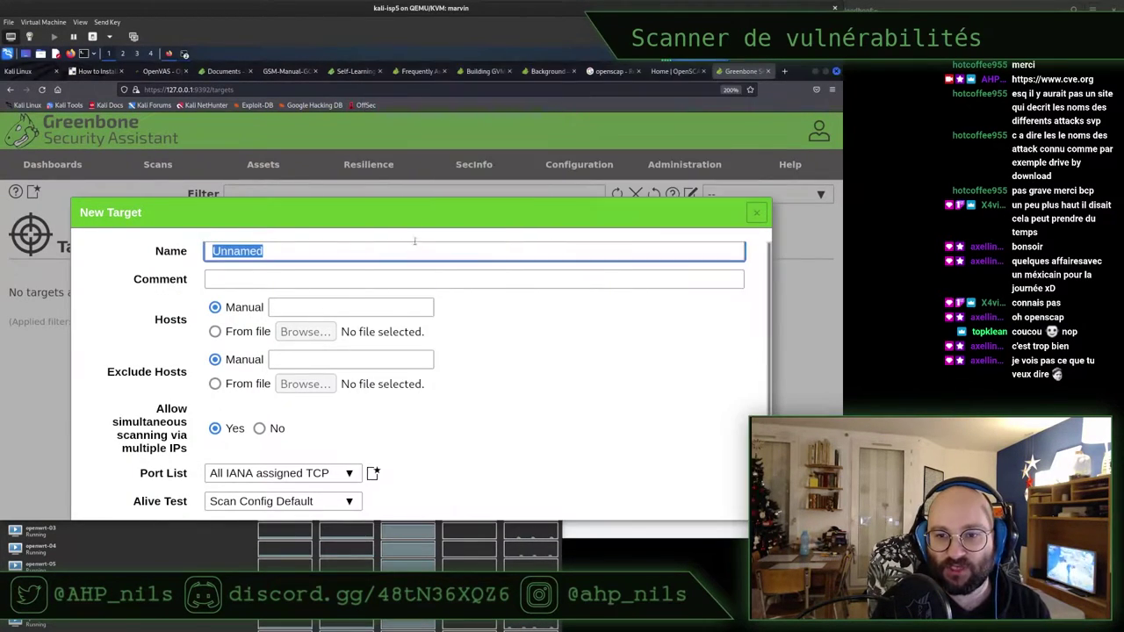
pyautogui.press('super')
pyautogui.click(409, 245)
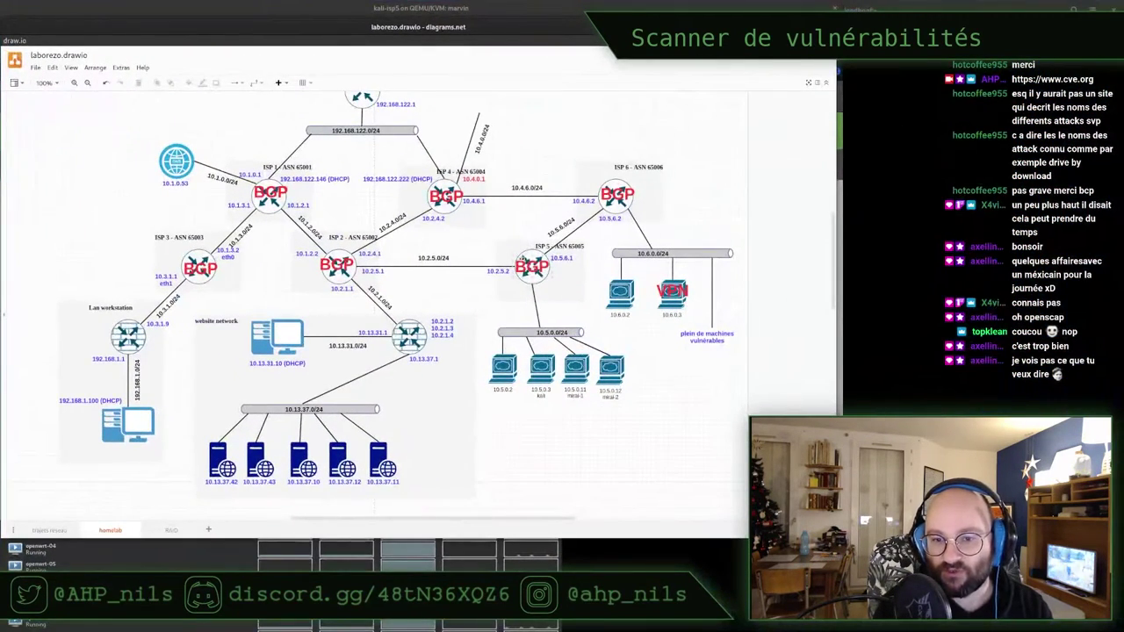
pyautogui.press('super')
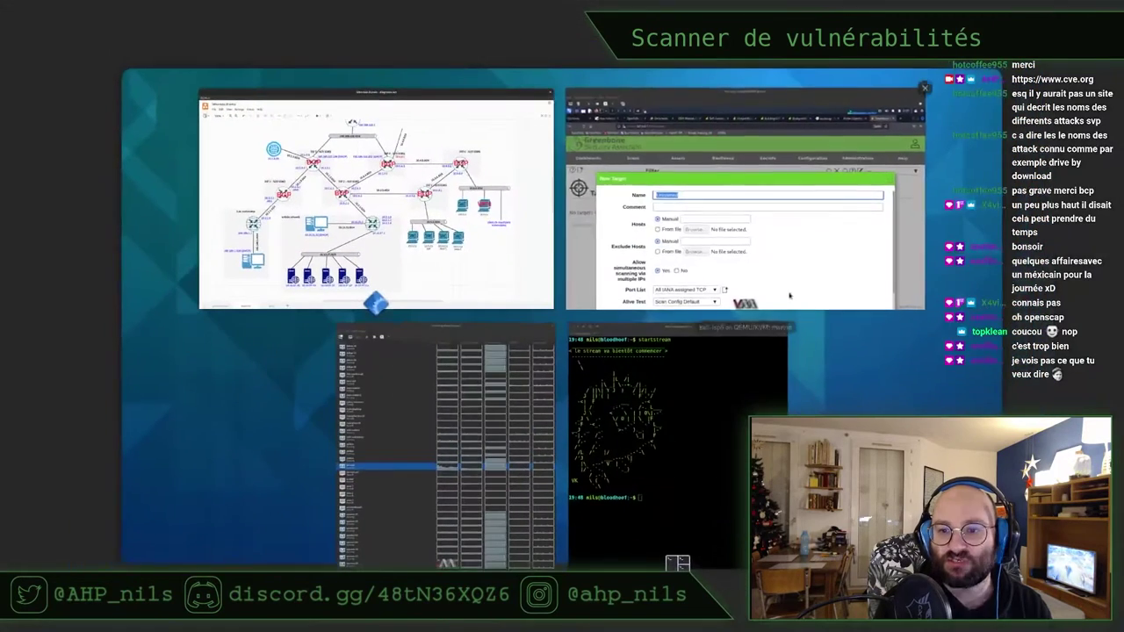
pyautogui.click(615, 246)
# Name the target router0-isp5 and set its comment to 'router0-isp5 VyOS'
pyautogui.write('route')
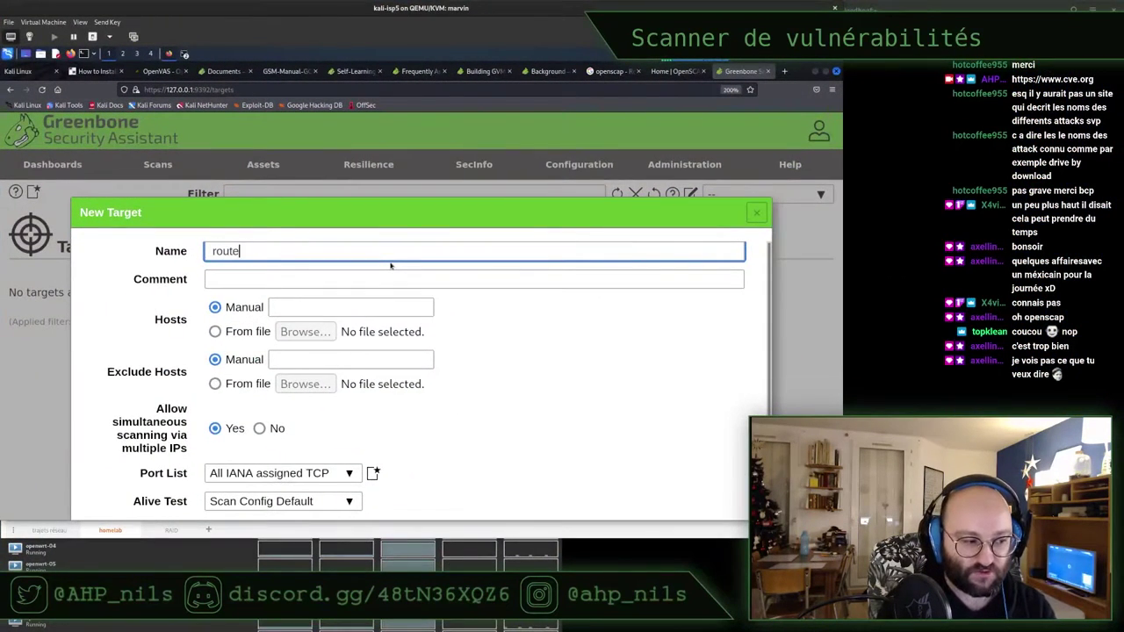
pyautogui.write('r0-isp5')
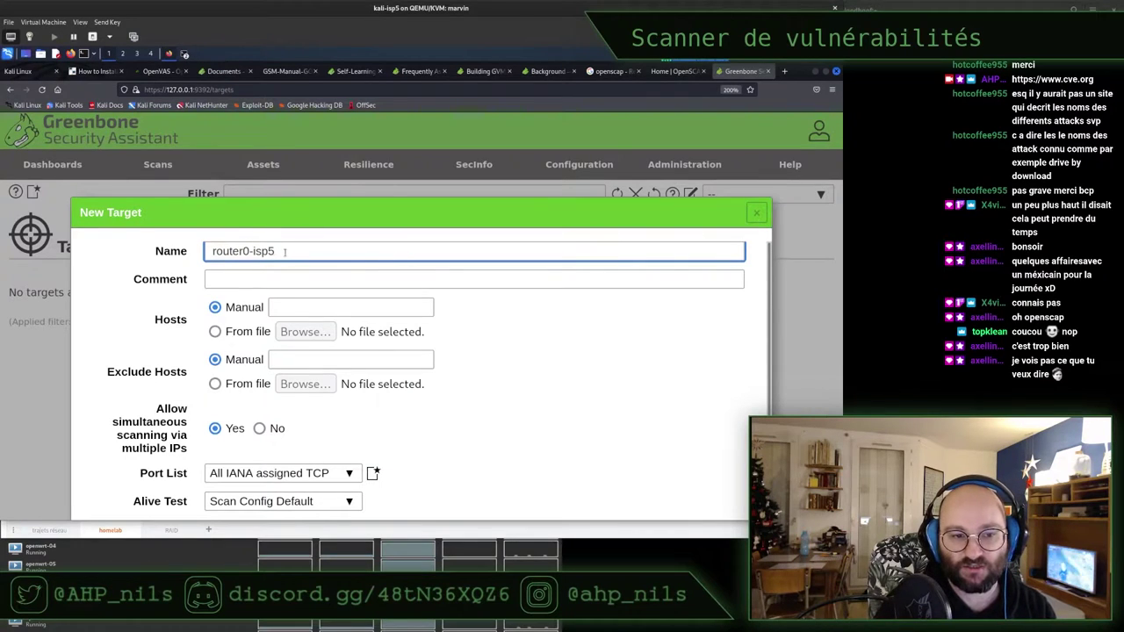
pyautogui.hotkey('ctrl', 'a')
pyautogui.hotkey('ctrl', 'c')
pyautogui.click(274, 278)
pyautogui.hotkey('ctrl', 'v')
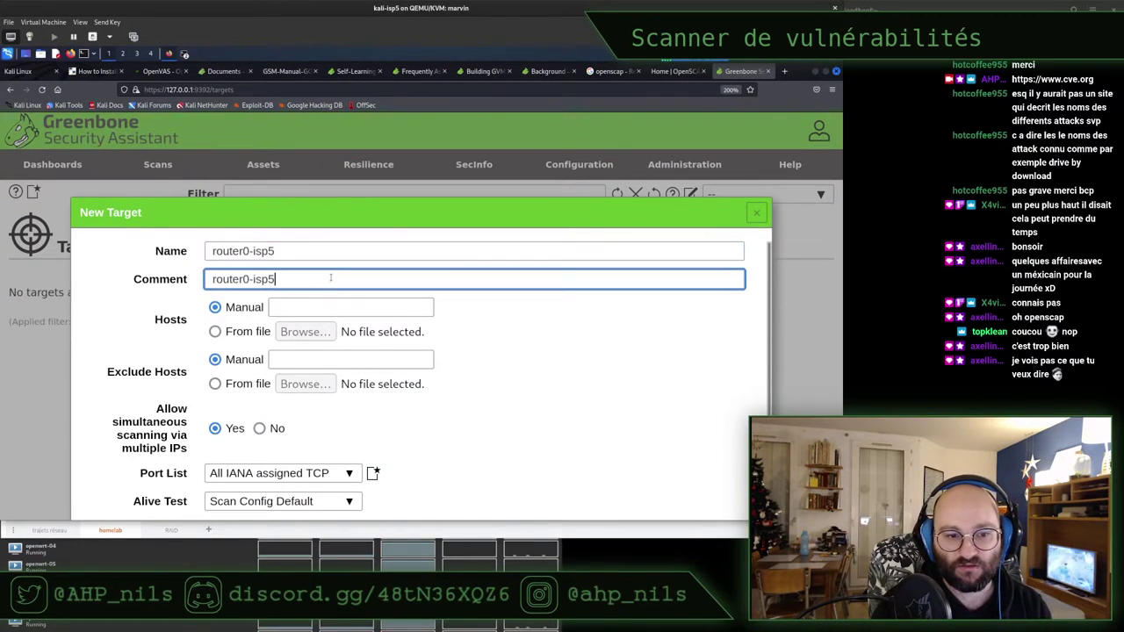
pyautogui.write('VyOS')
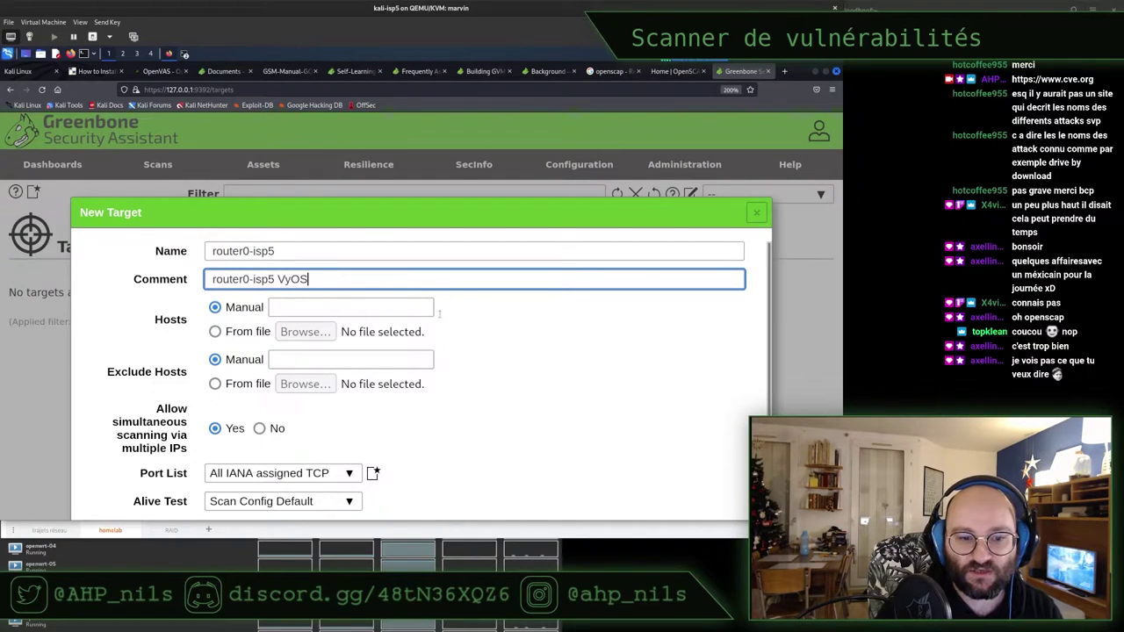
# Enter host 10.5.0.1, leave the SSH credential unset, and save the target
pyautogui.scroll(-2, 509, 331)
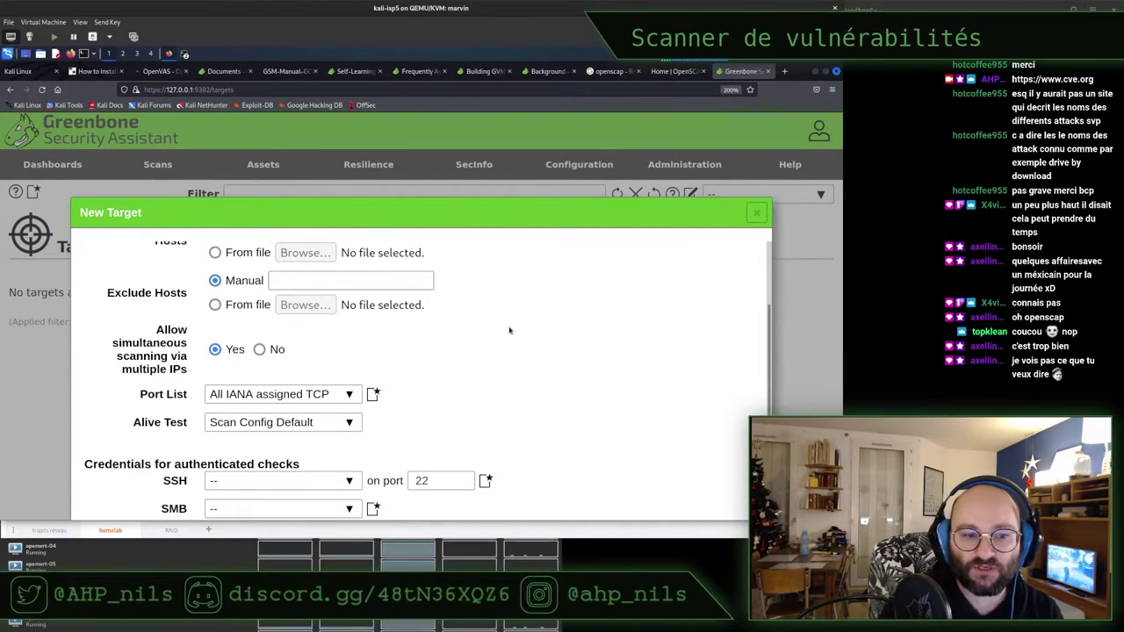
pyautogui.scroll(2, 509, 330)
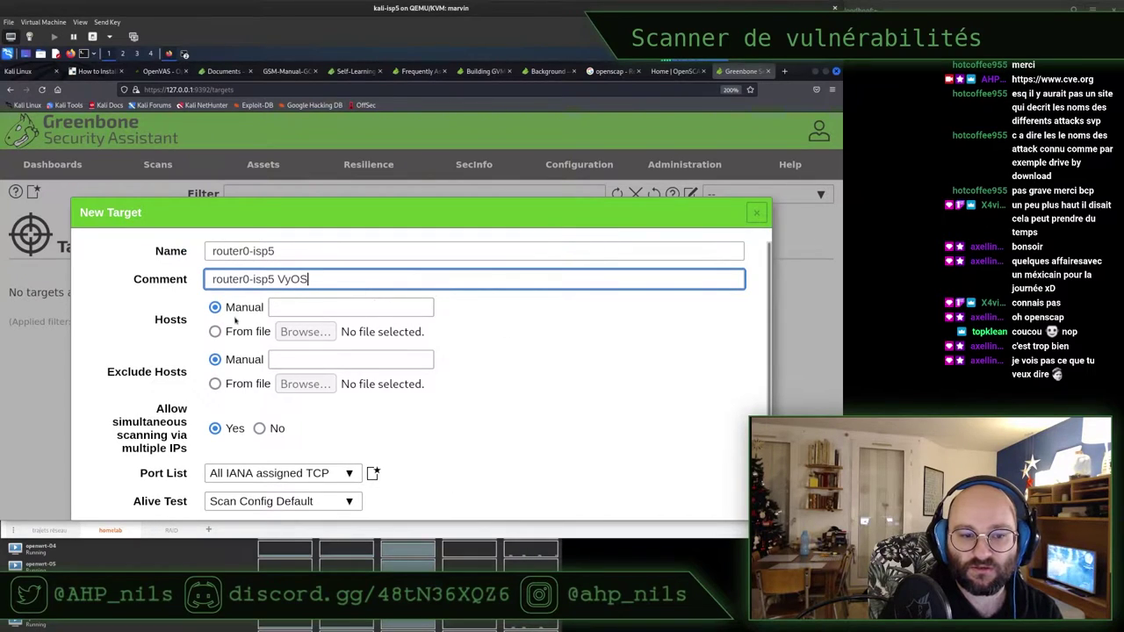
pyautogui.click(299, 307)
pyautogui.write('10.5.0.1')
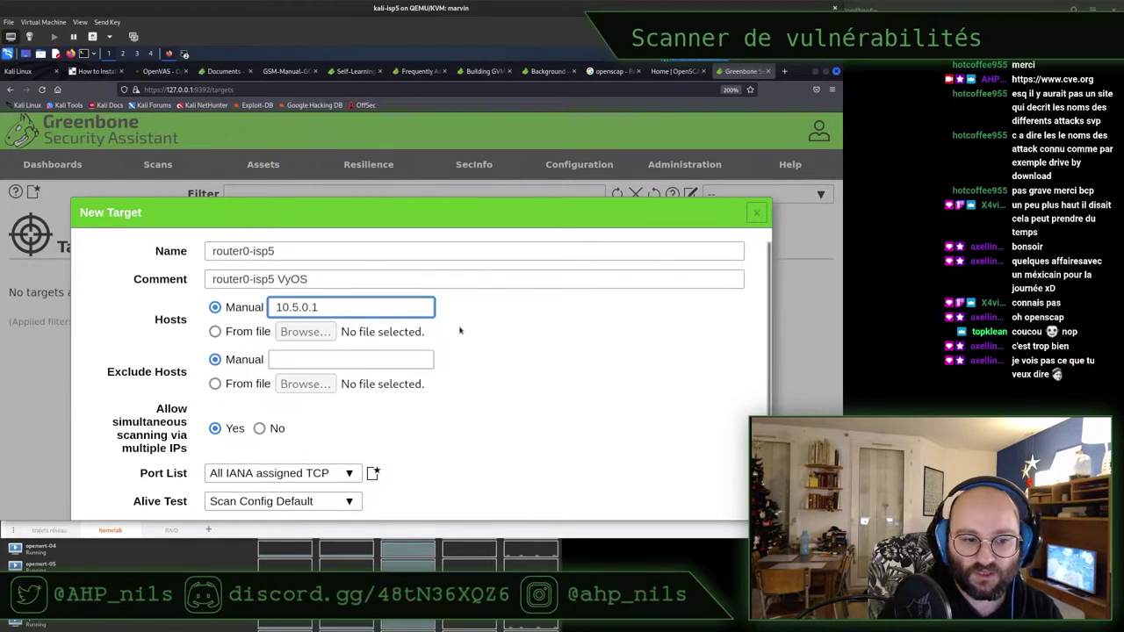
pyautogui.scroll(-2, 459, 328)
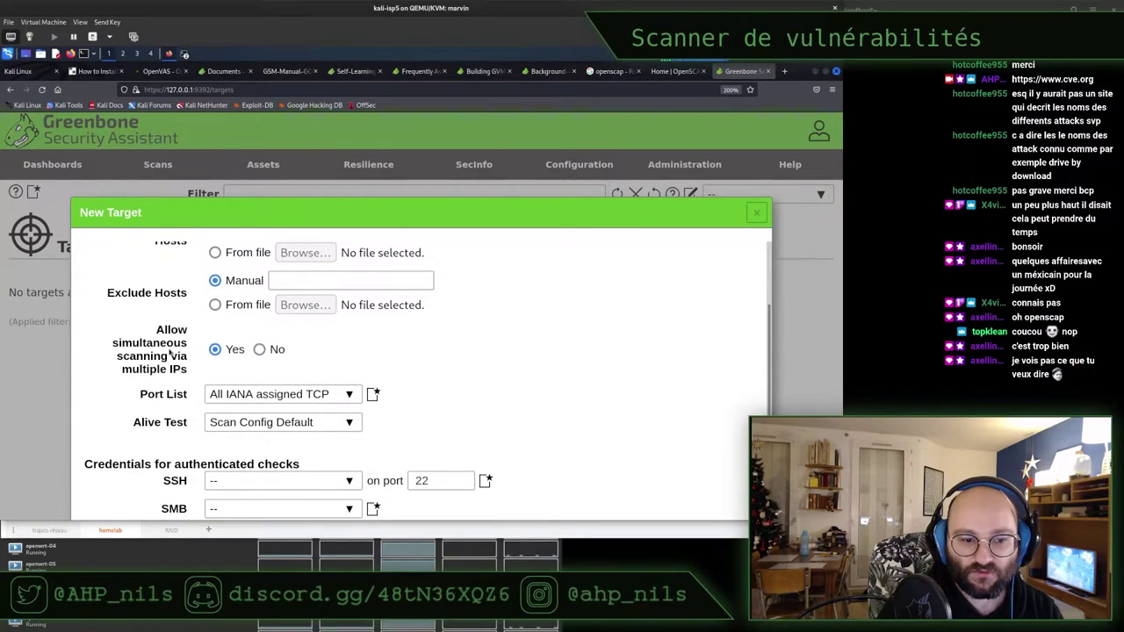
pyautogui.scroll(-2, 170, 351)
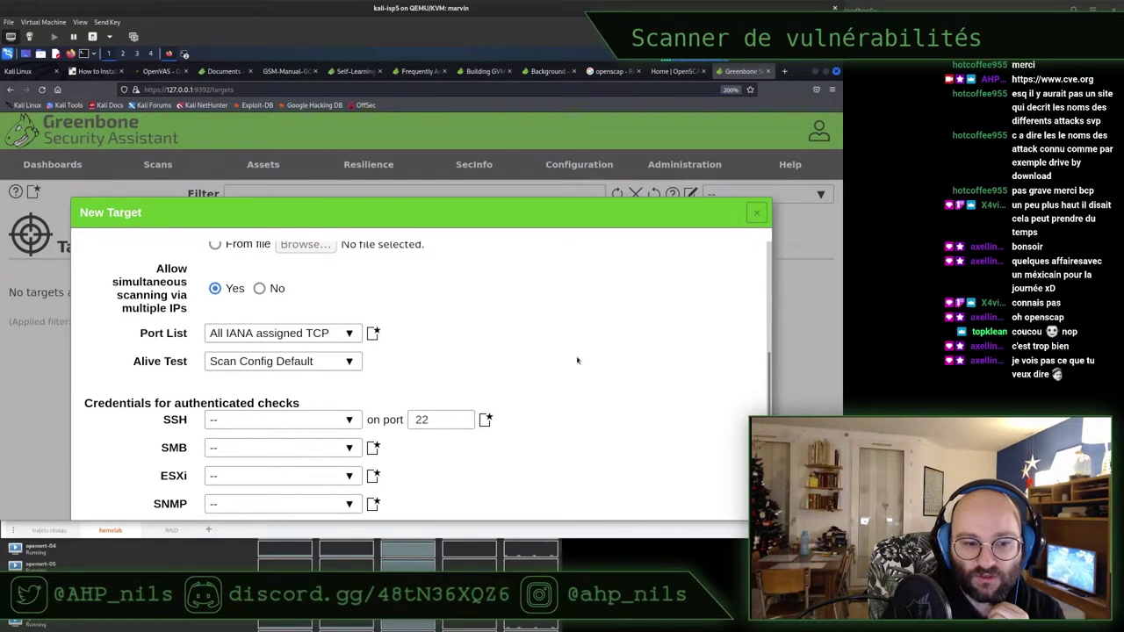
pyautogui.click(253, 419)
pyautogui.click(650, 360)
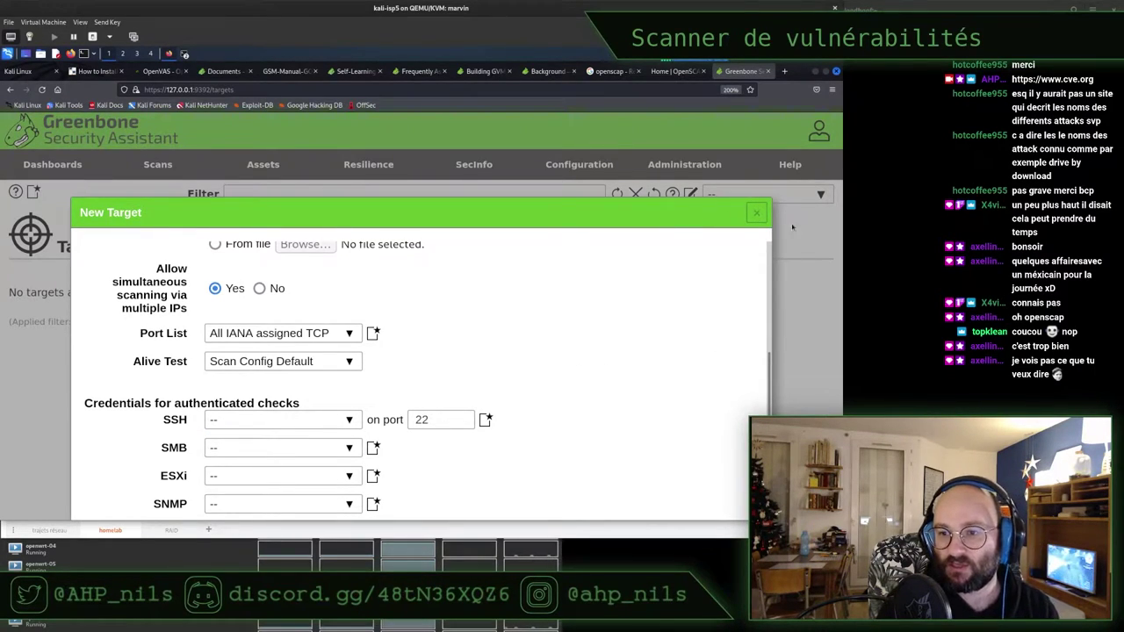
pyautogui.hotkey('ctrl', '0')
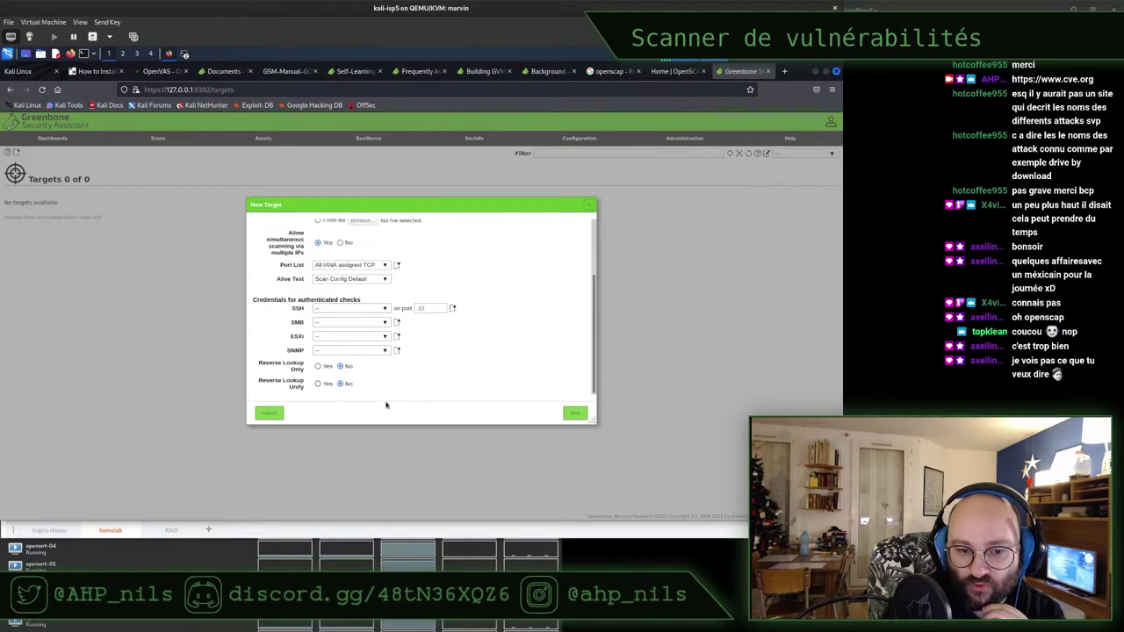
pyautogui.click(576, 415)
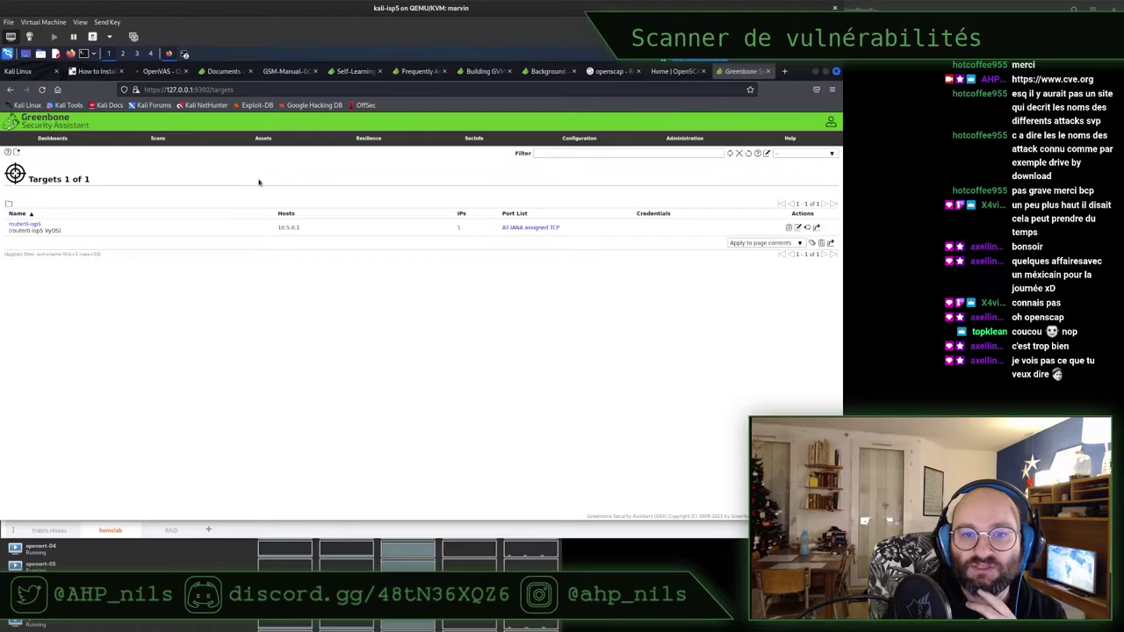
# Go to Configuration > Scan Configs and start a new scan config from the empty list
pyautogui.moveTo(569, 143)
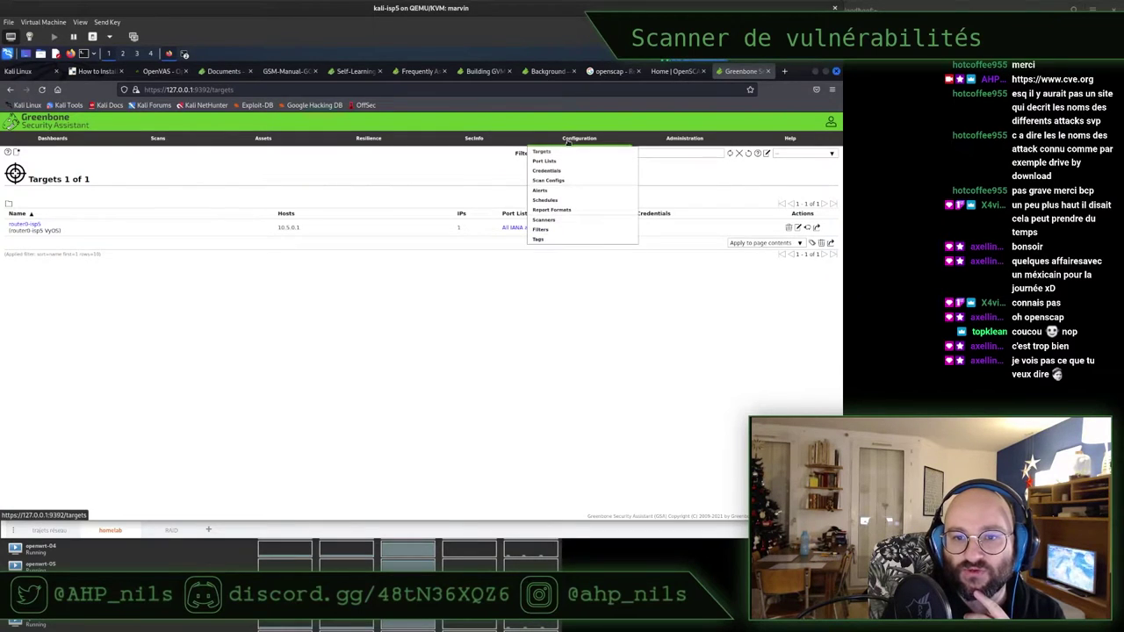
pyautogui.click(542, 181)
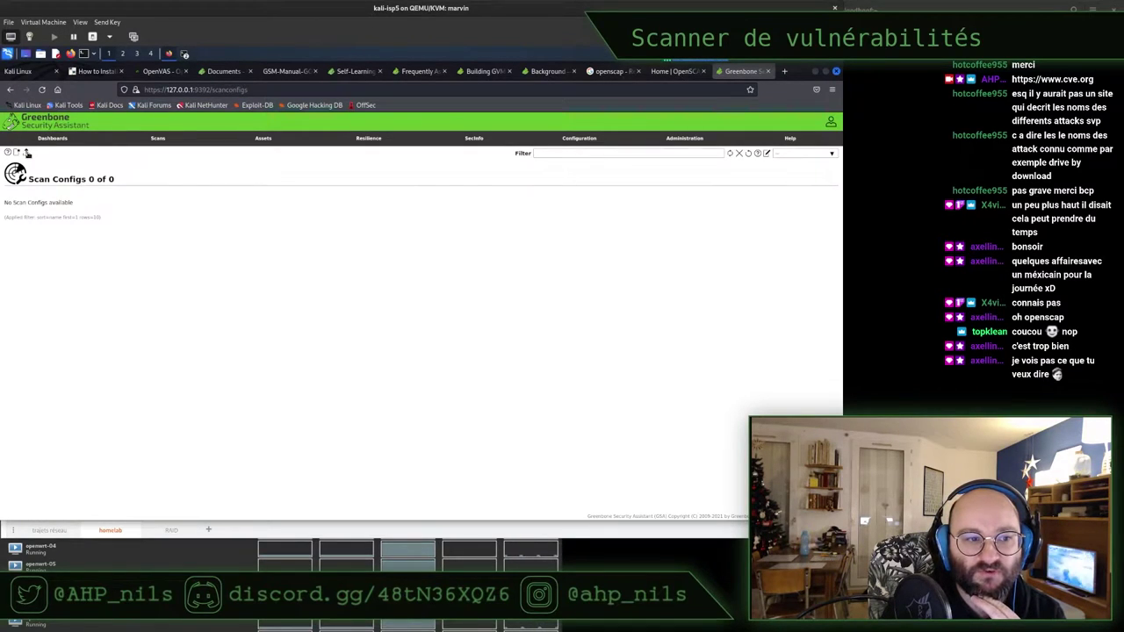
pyautogui.click(16, 153)
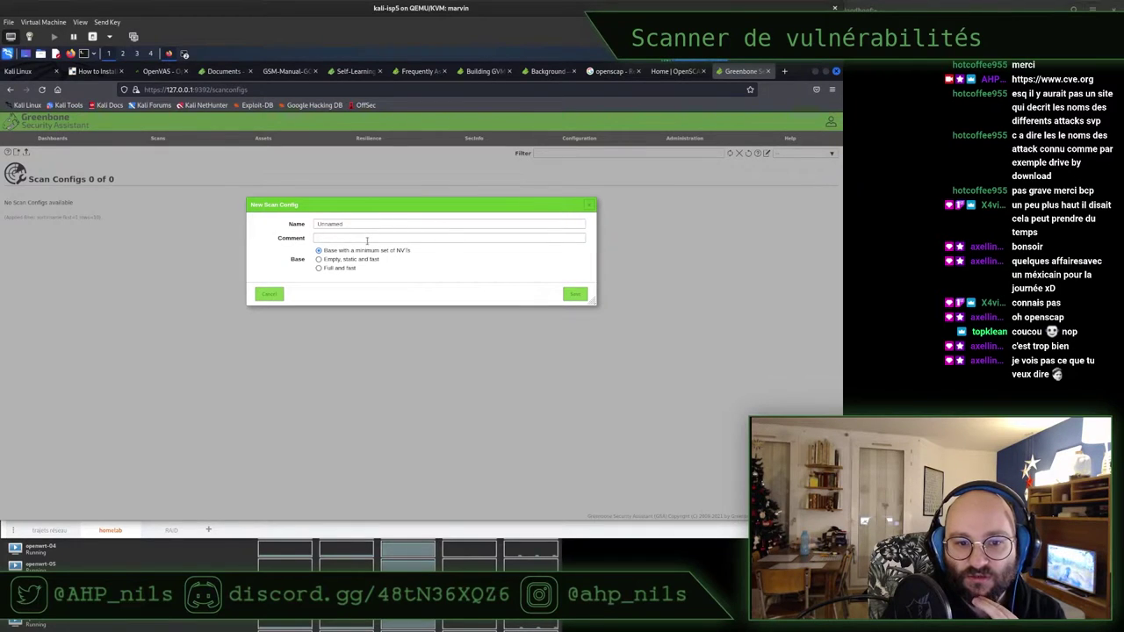
# Base the config on Full and fast, name it Fast & Furious, and try saving it
pyautogui.click(321, 268)
pyautogui.click(357, 224)
pyautogui.doubleClick(356, 224)
pyautogui.write('Fil')
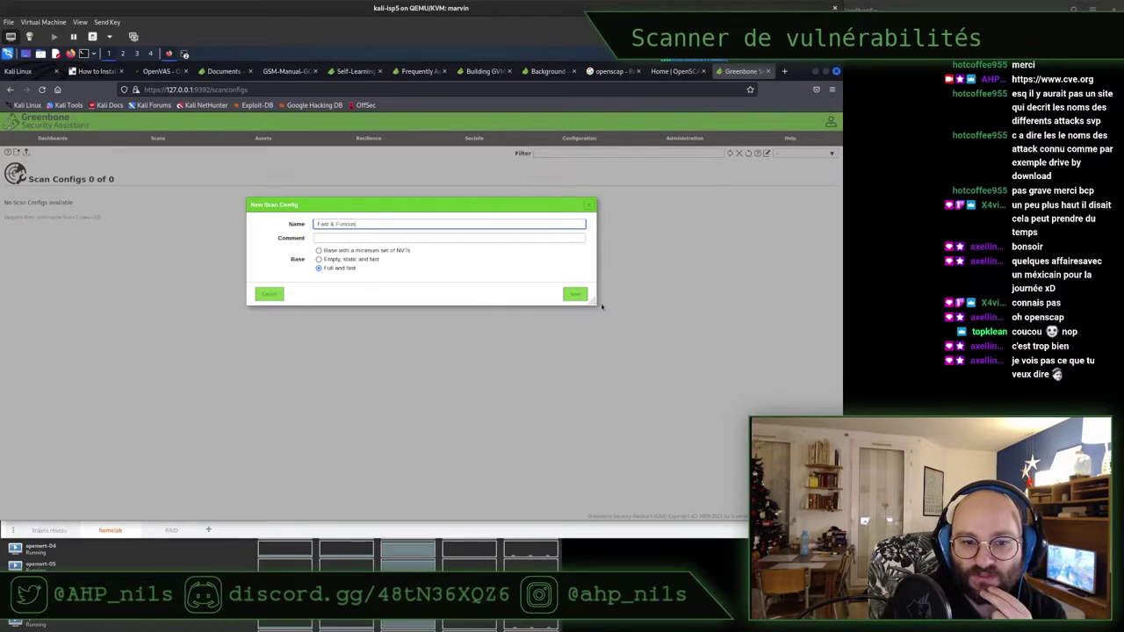
pyautogui.click(574, 293)
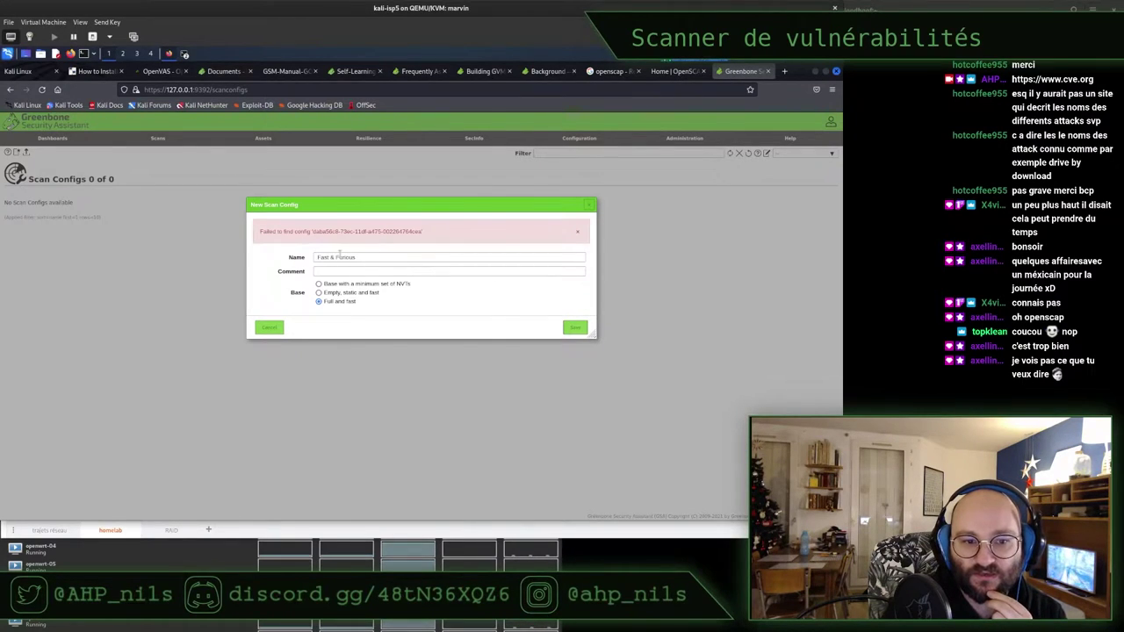
# Read the 'Failed to find config' error, clear the name, and cancel the new config
pyautogui.tripleClick(285, 230)
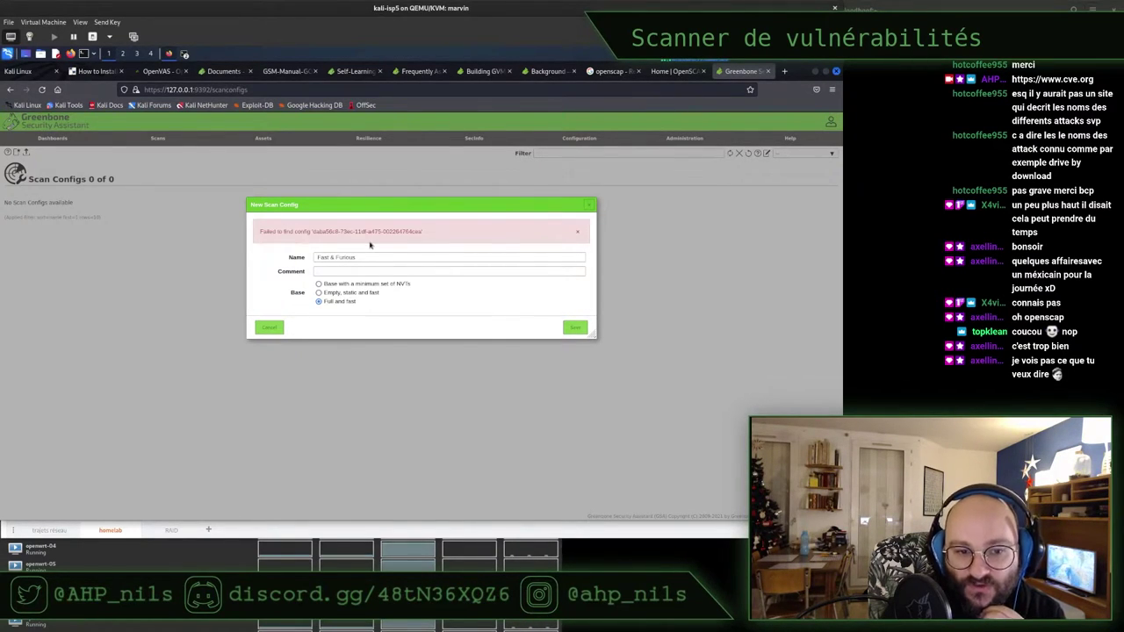
pyautogui.moveTo(338, 257); pyautogui.dragTo(334, 235)
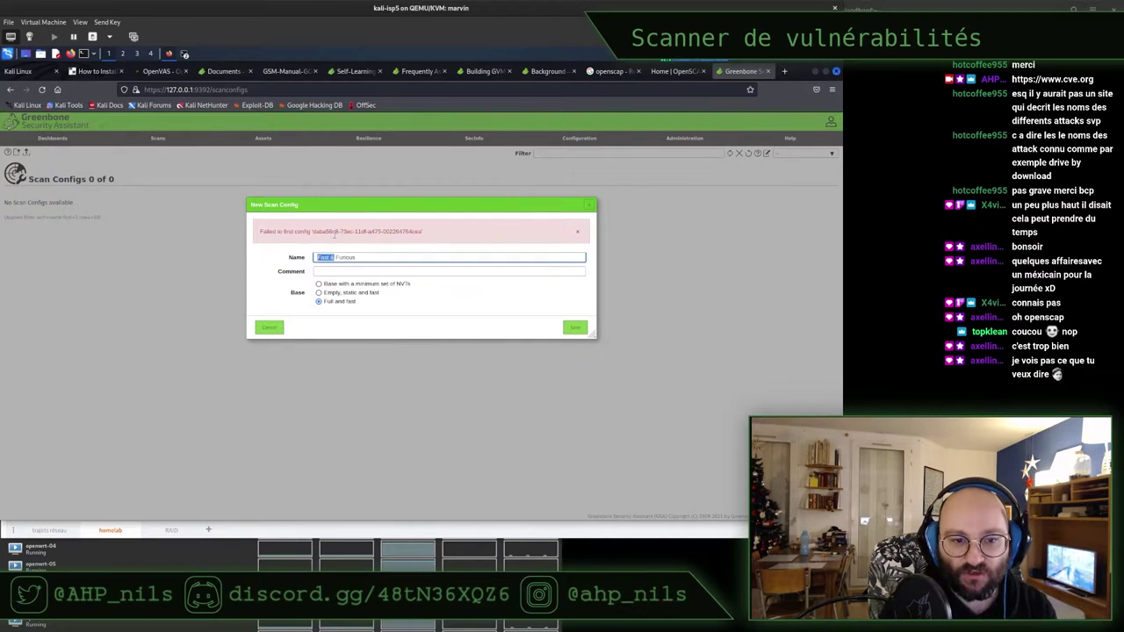
pyautogui.write('Fast And')
pyautogui.hotkey('ctrl', 'a')
pyautogui.press('BackSpace')
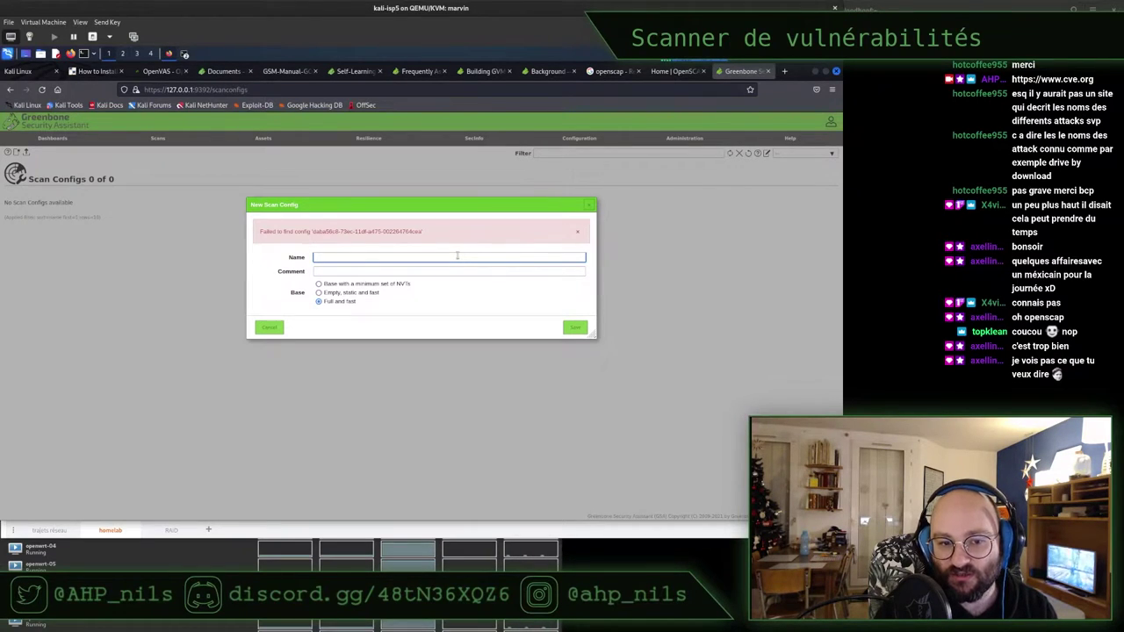
pyautogui.click(269, 326)
# From the Tasks page, open the Task Wizard and set its target IP to 10.5.0.1
pyautogui.moveTo(154, 141)
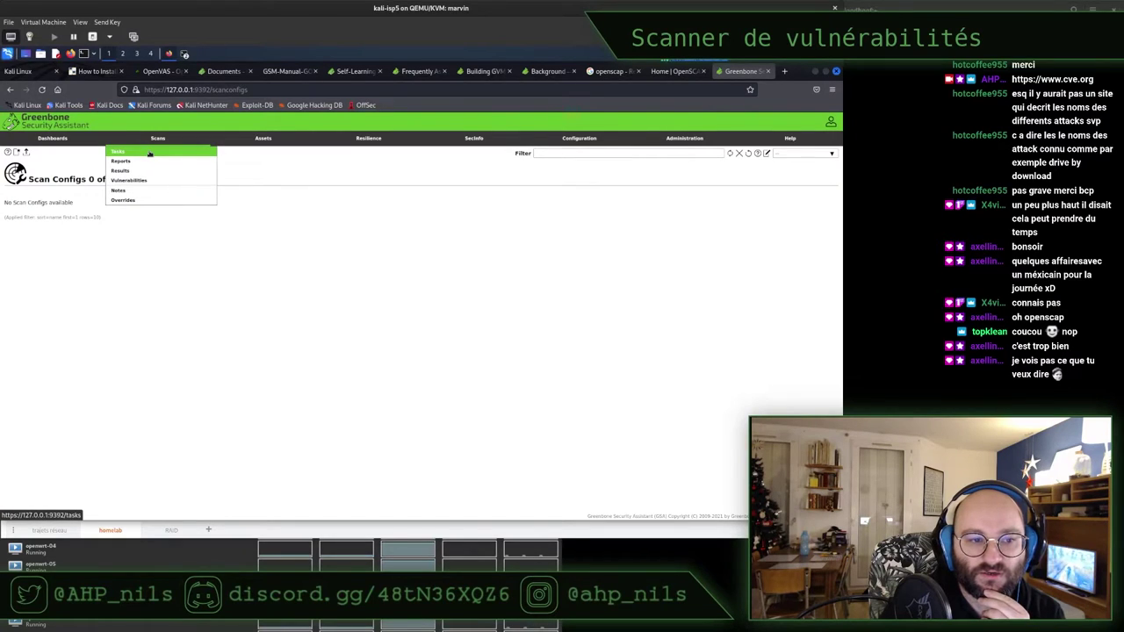
pyautogui.click(149, 154)
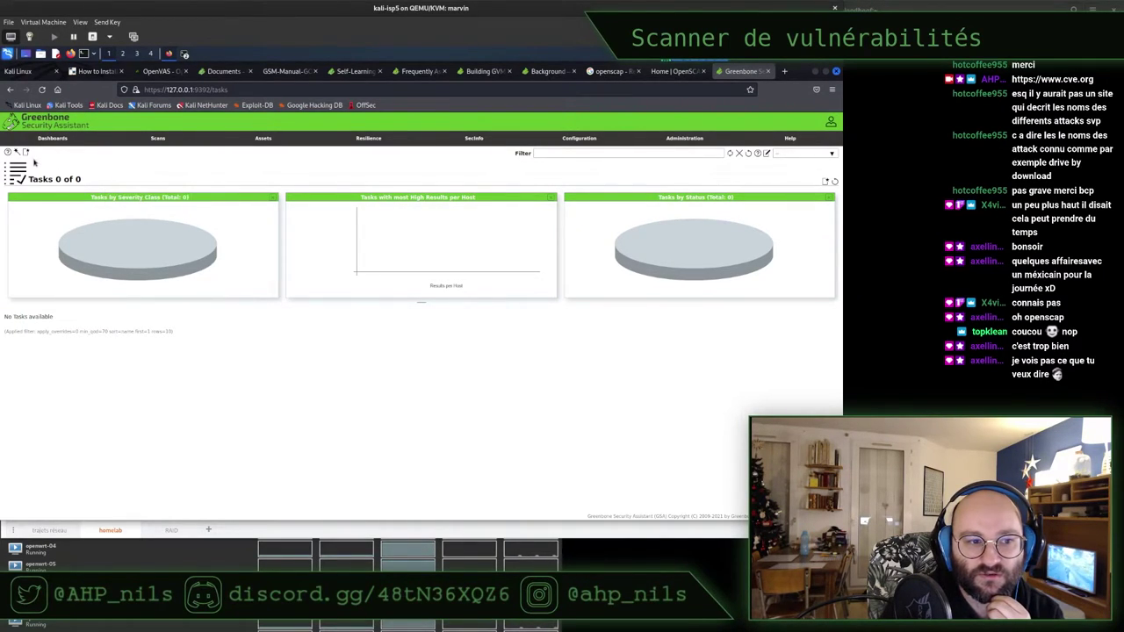
pyautogui.moveTo(19, 154)
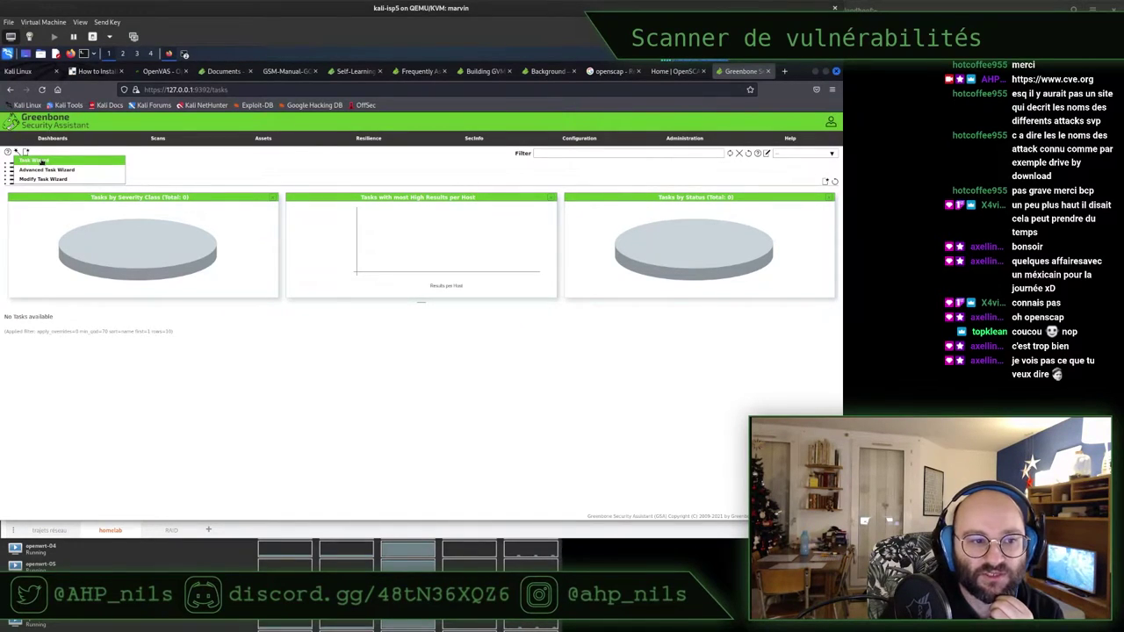
pyautogui.click(41, 163)
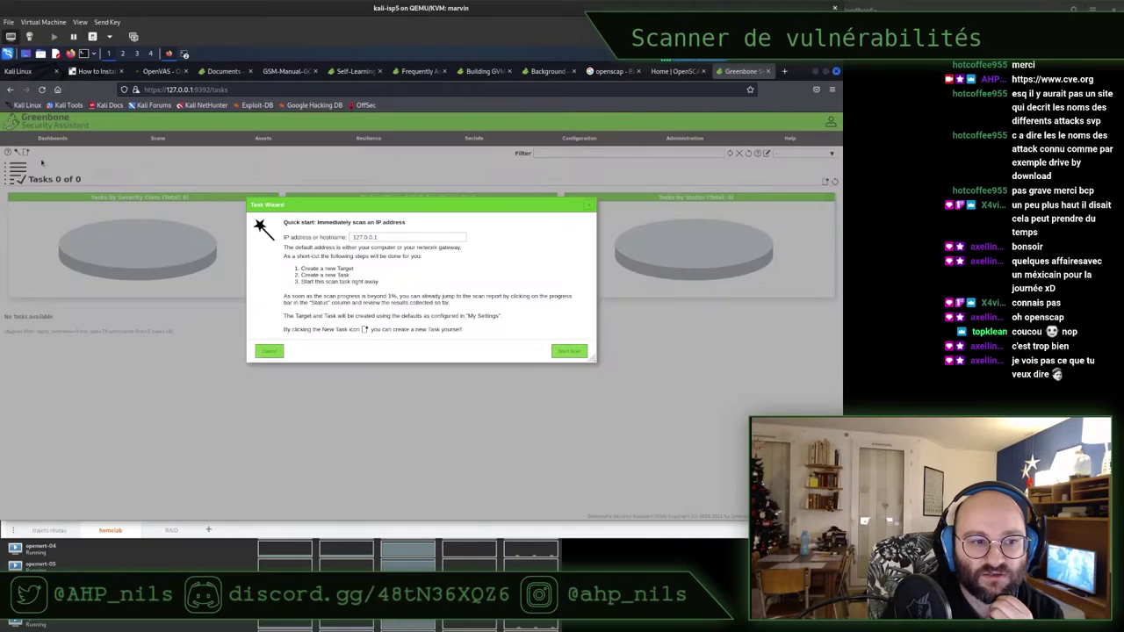
pyautogui.tripleClick(358, 235)
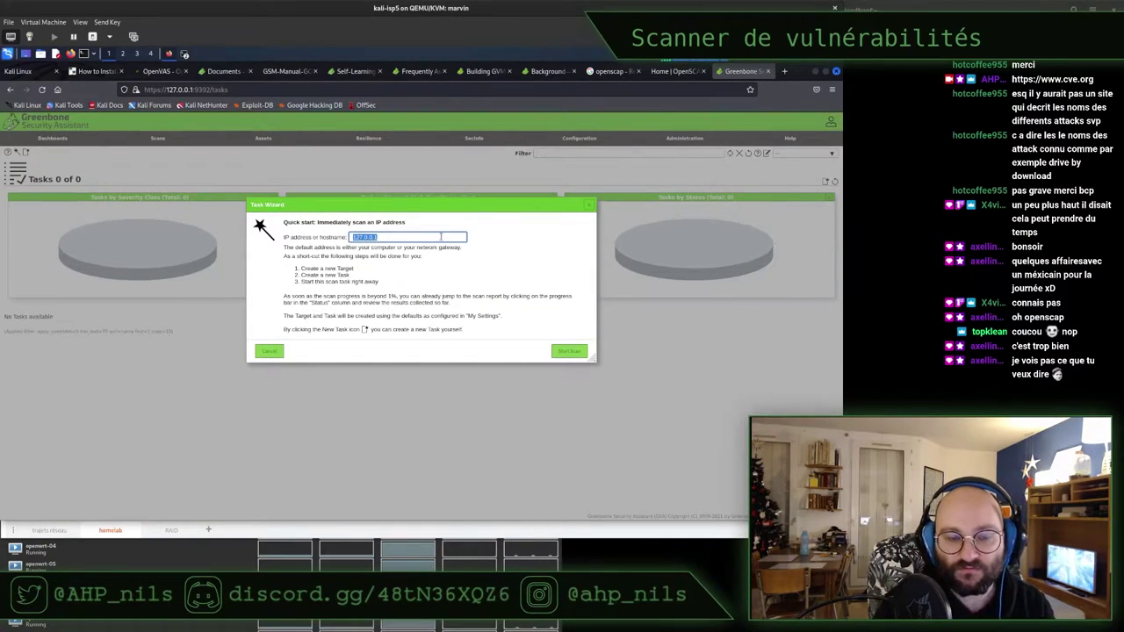
pyautogui.write('10.')
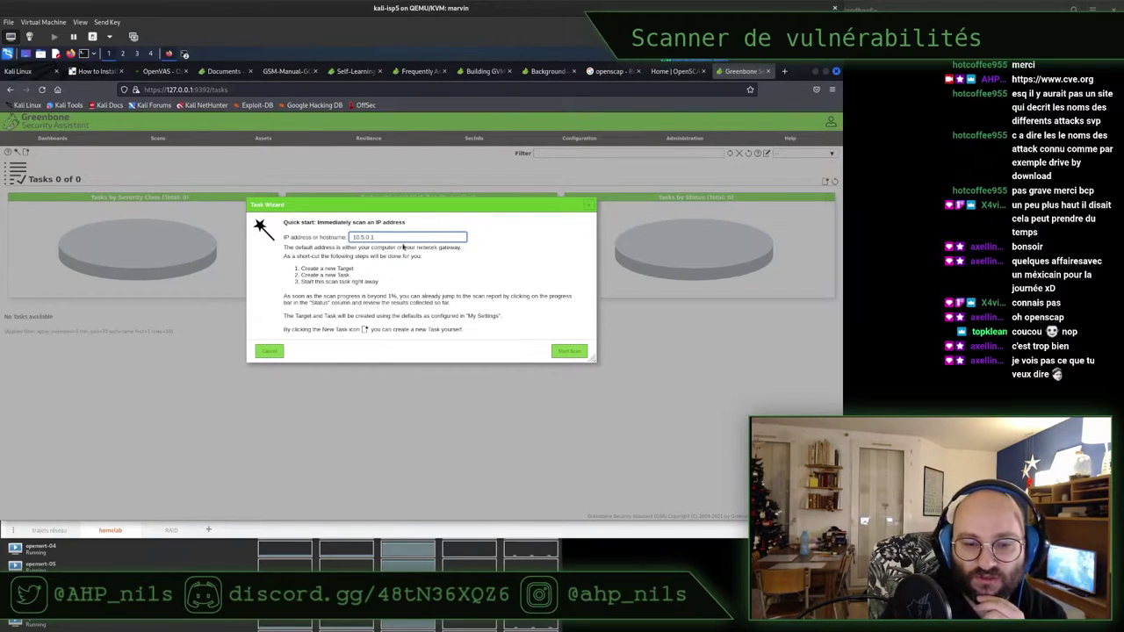
pyautogui.click(289, 257)
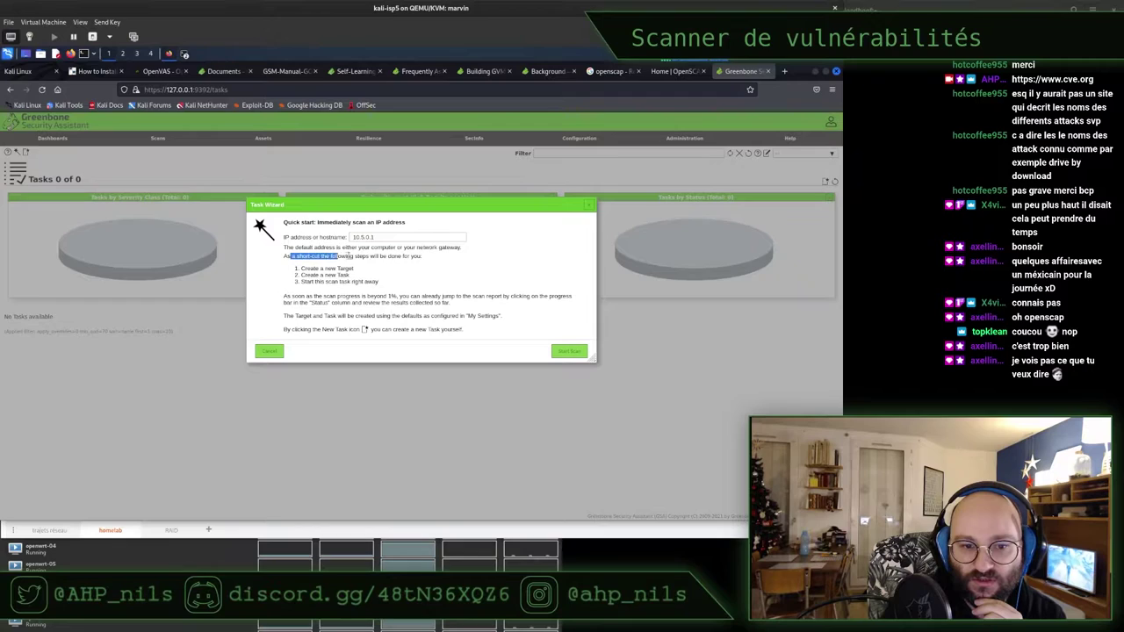
pyautogui.moveTo(348, 268)
pyautogui.mouseDown()
pyautogui.moveTo(303, 269)
pyautogui.moveTo(355, 283)
pyautogui.mouseUp()
pyautogui.click(414, 281)
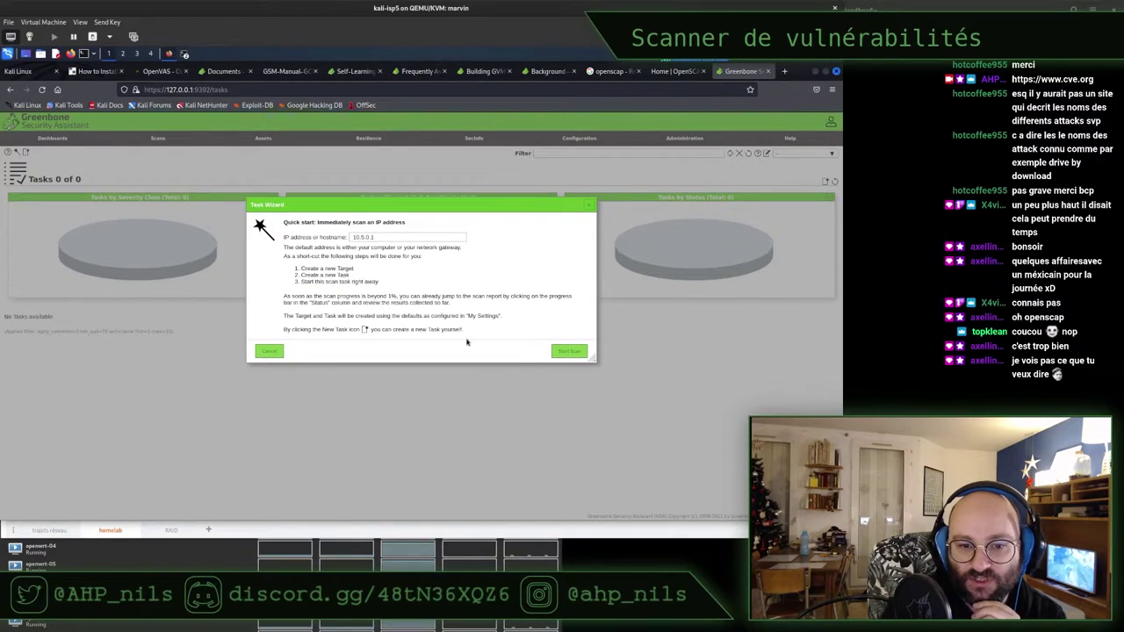
# Start the immediate scan, read the 'Failed to find config' error, and cancel the wizard
pyautogui.click(571, 353)
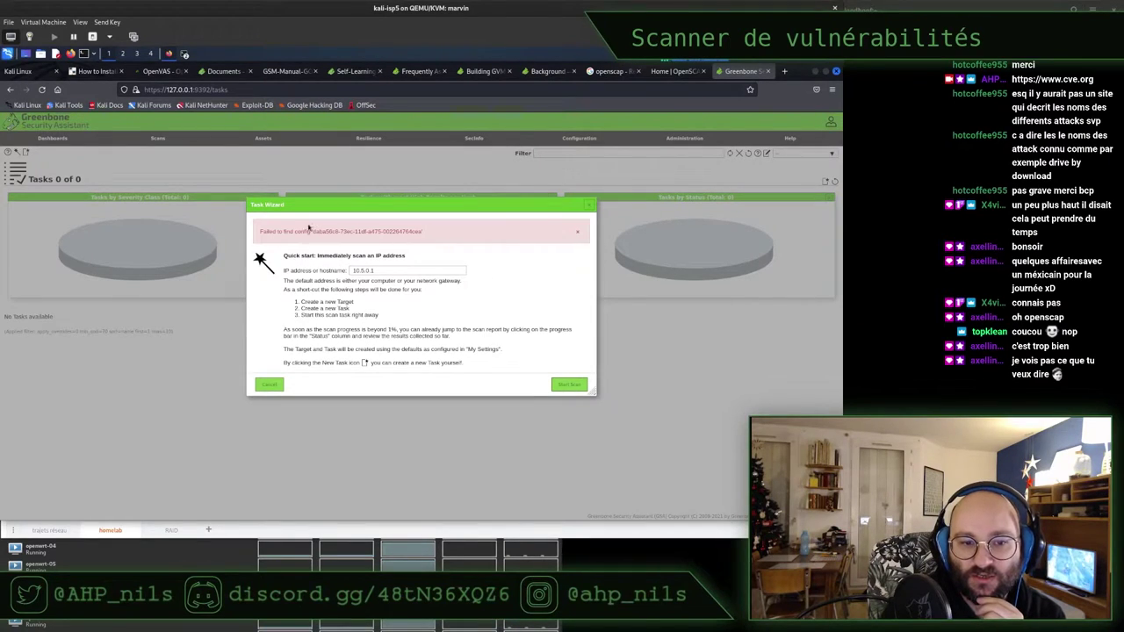
pyautogui.moveTo(261, 231); pyautogui.dragTo(369, 231)
pyautogui.tripleClick(369, 231)
pyautogui.click(404, 254)
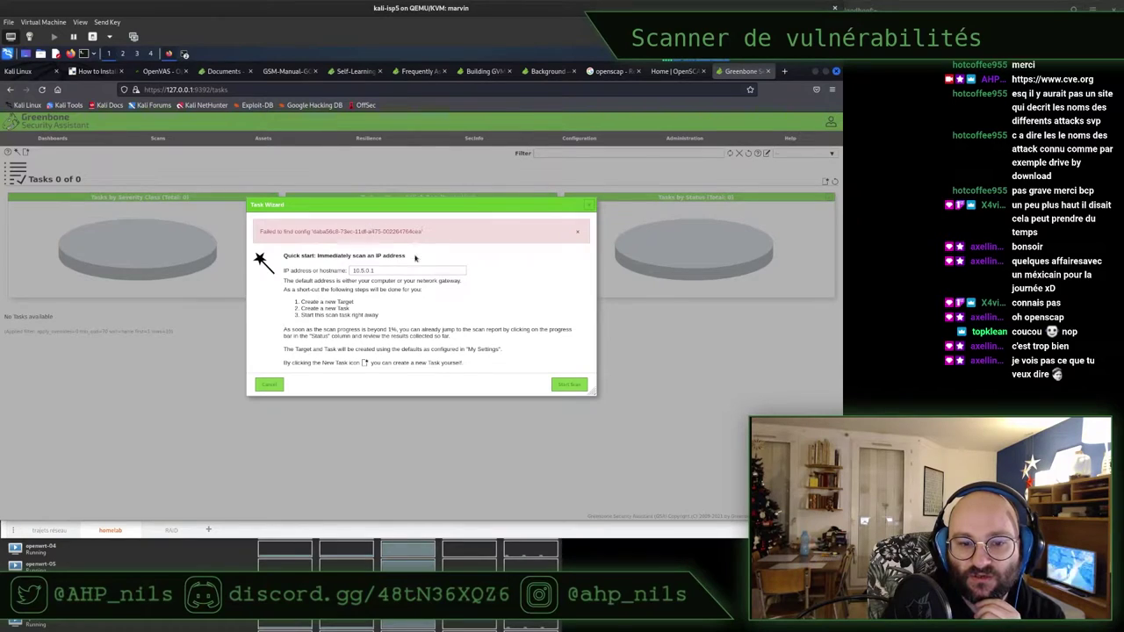
pyautogui.click(274, 386)
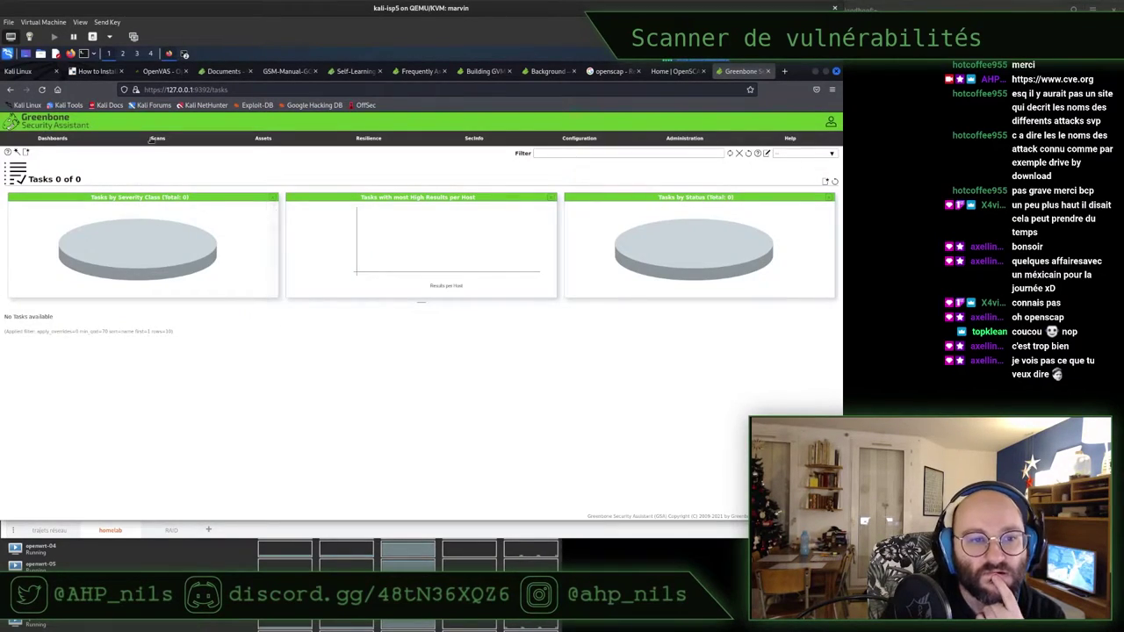
pyautogui.moveTo(154, 142)
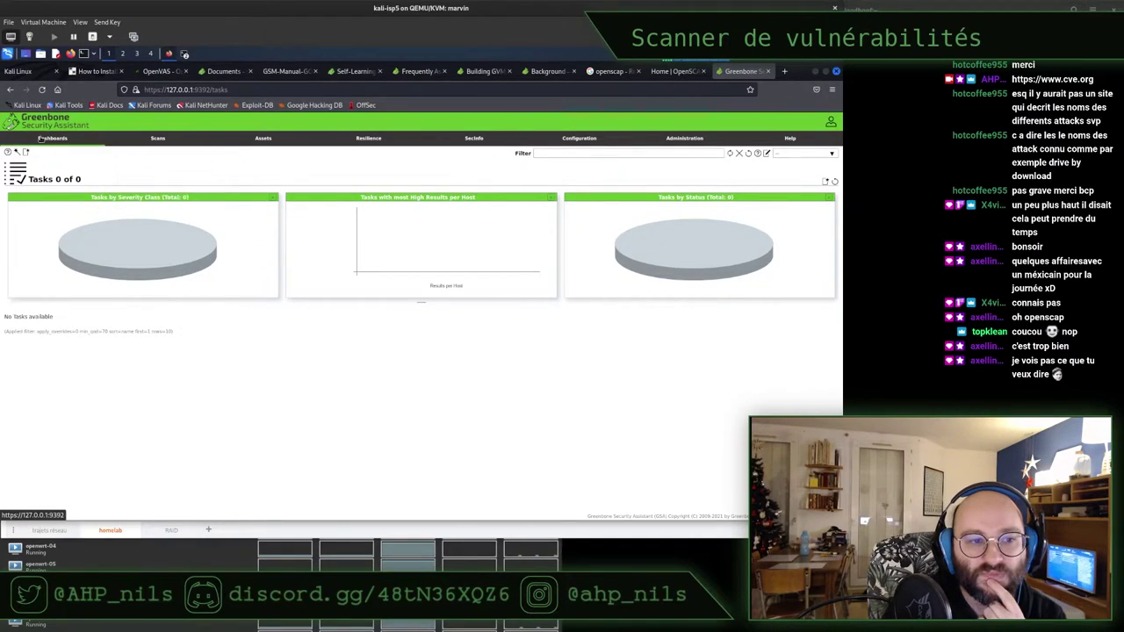
# Check the Hosts, Targets and Tasks pages, opening and closing the task-management help page
pyautogui.moveTo(289, 143)
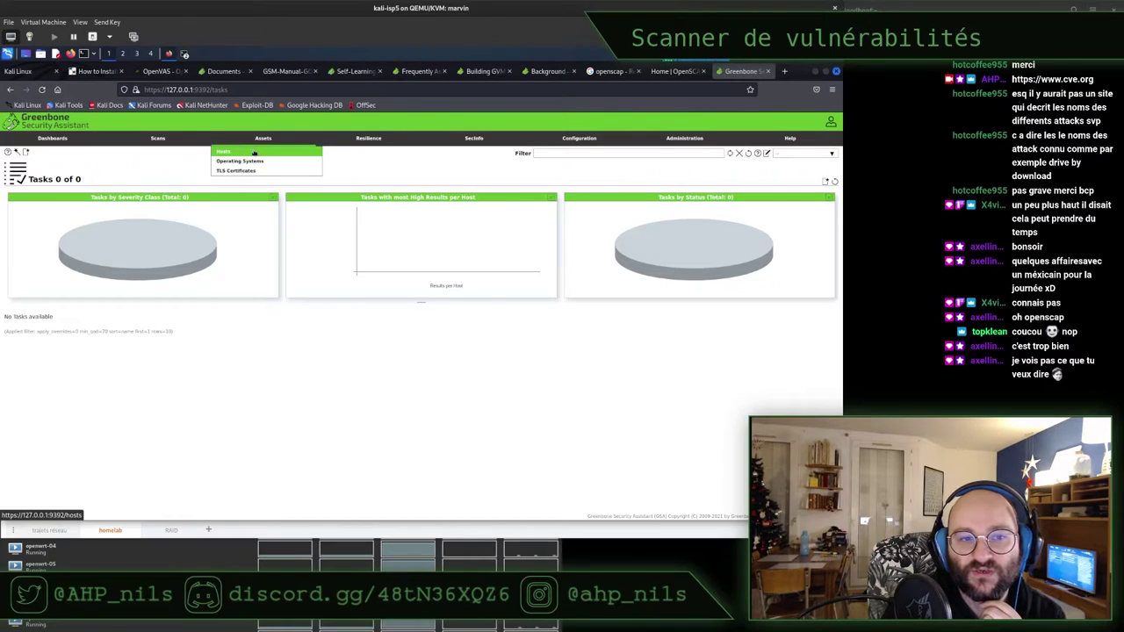
pyautogui.click(255, 152)
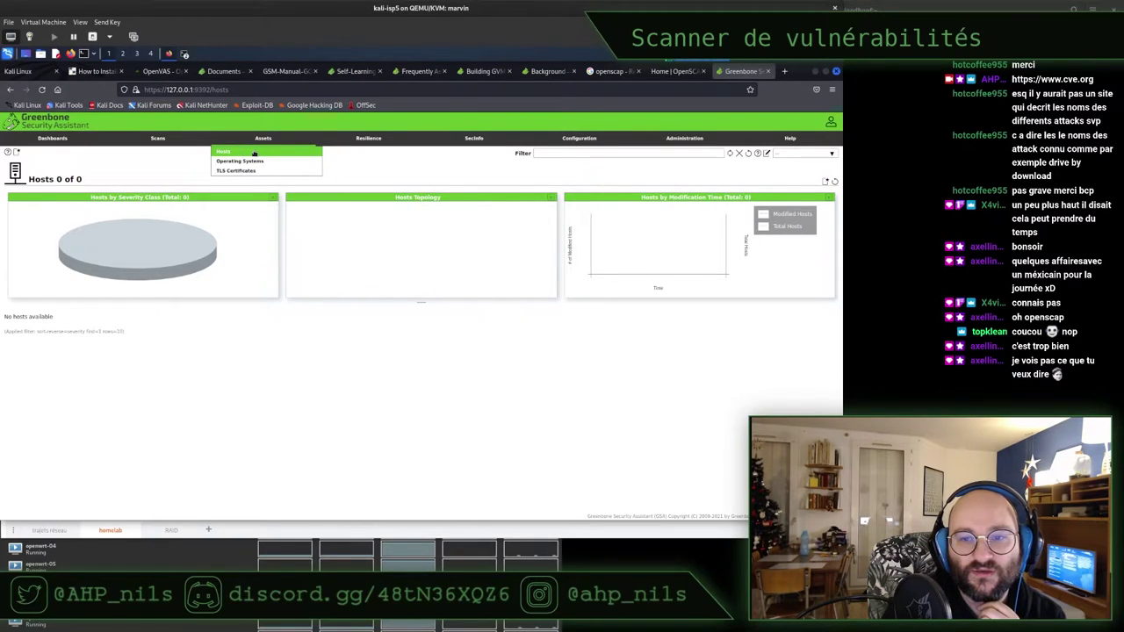
pyautogui.moveTo(596, 140)
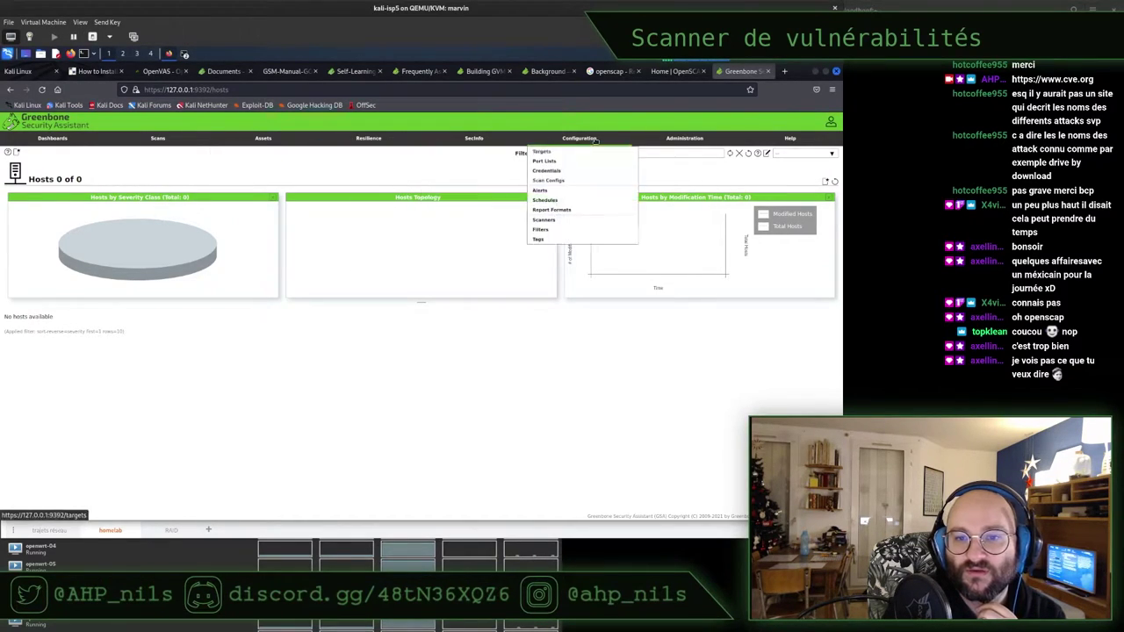
pyautogui.click(538, 153)
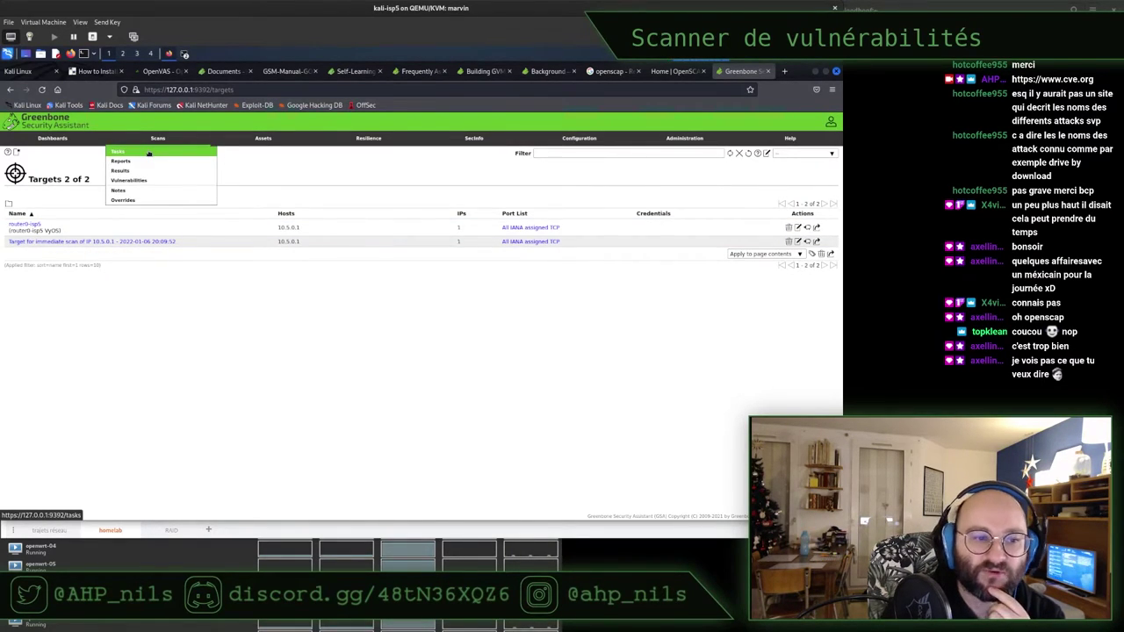
pyautogui.click(149, 153)
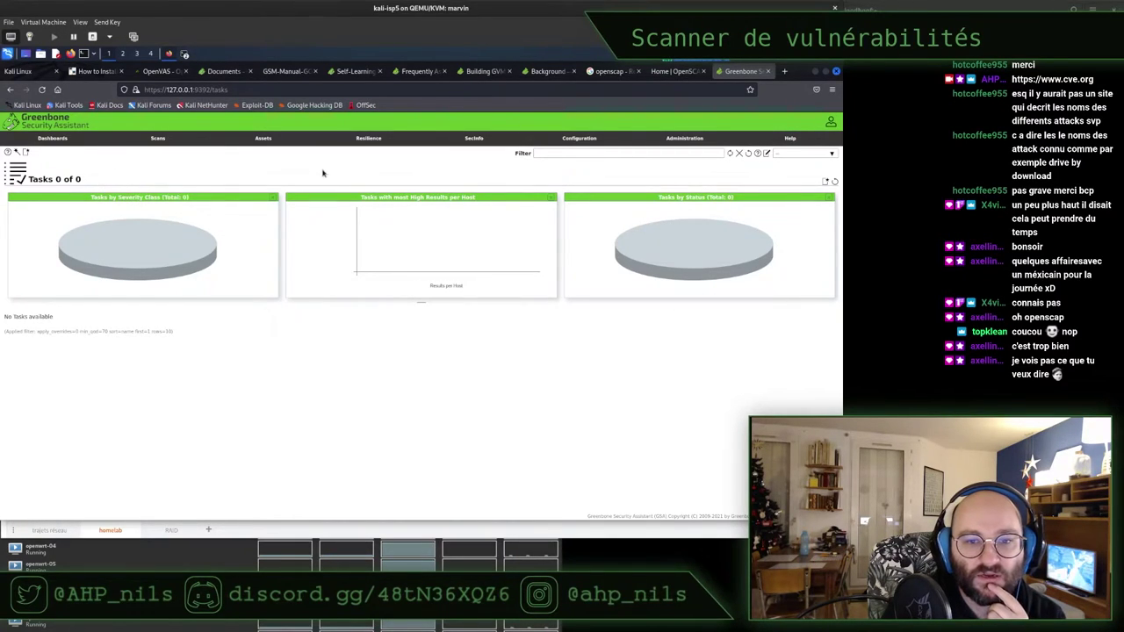
pyautogui.moveTo(18, 153)
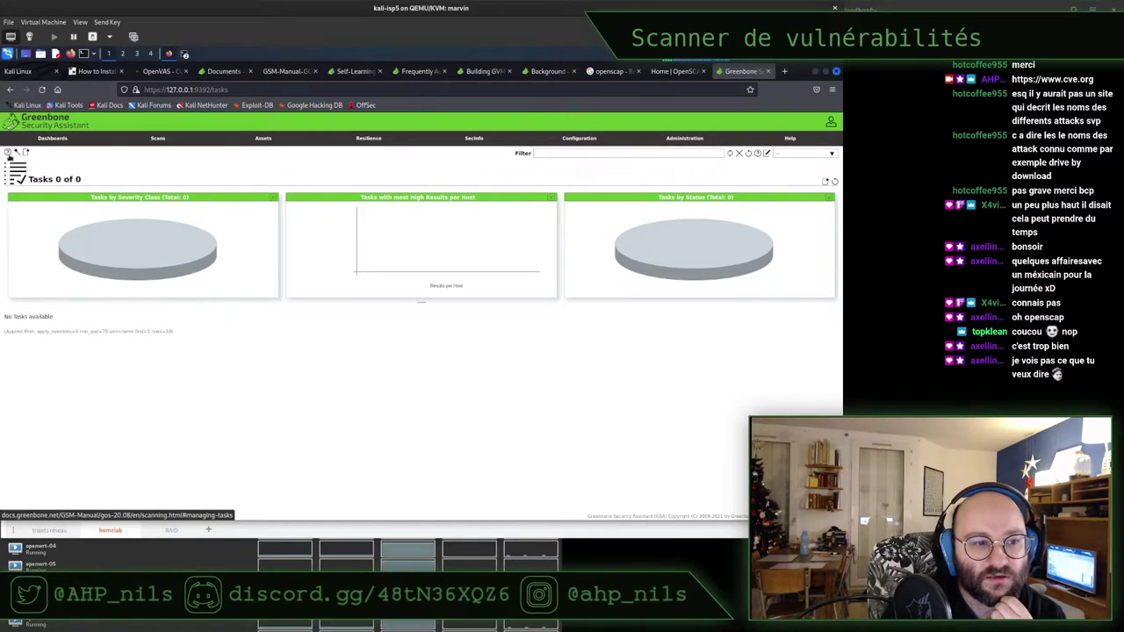
pyautogui.click(8, 156)
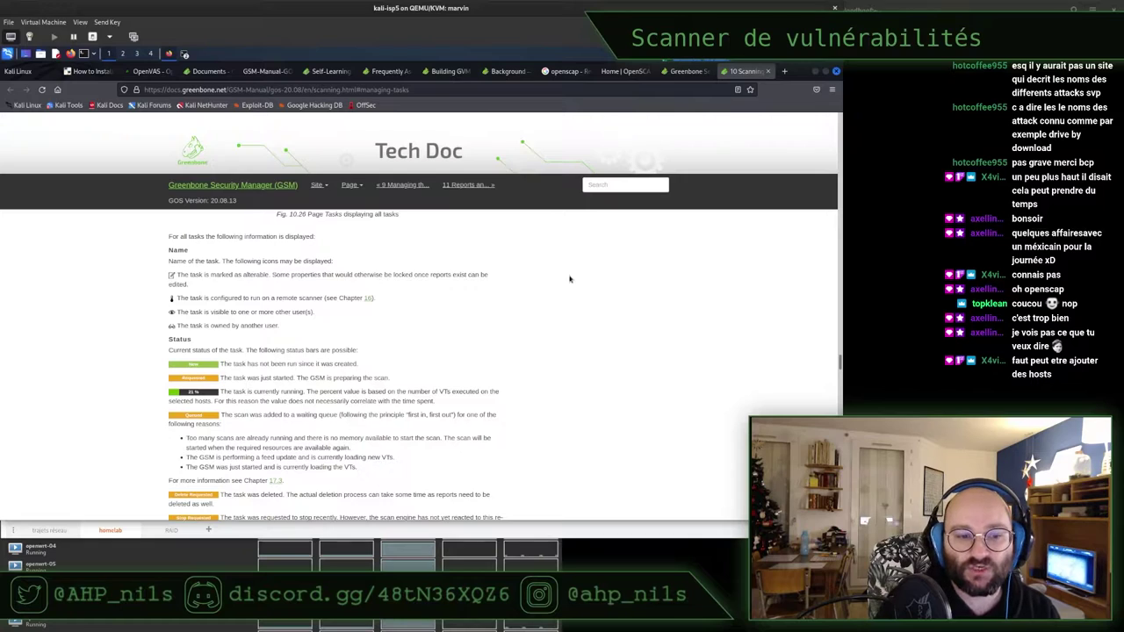
pyautogui.hotkey('ctrl', 'w')
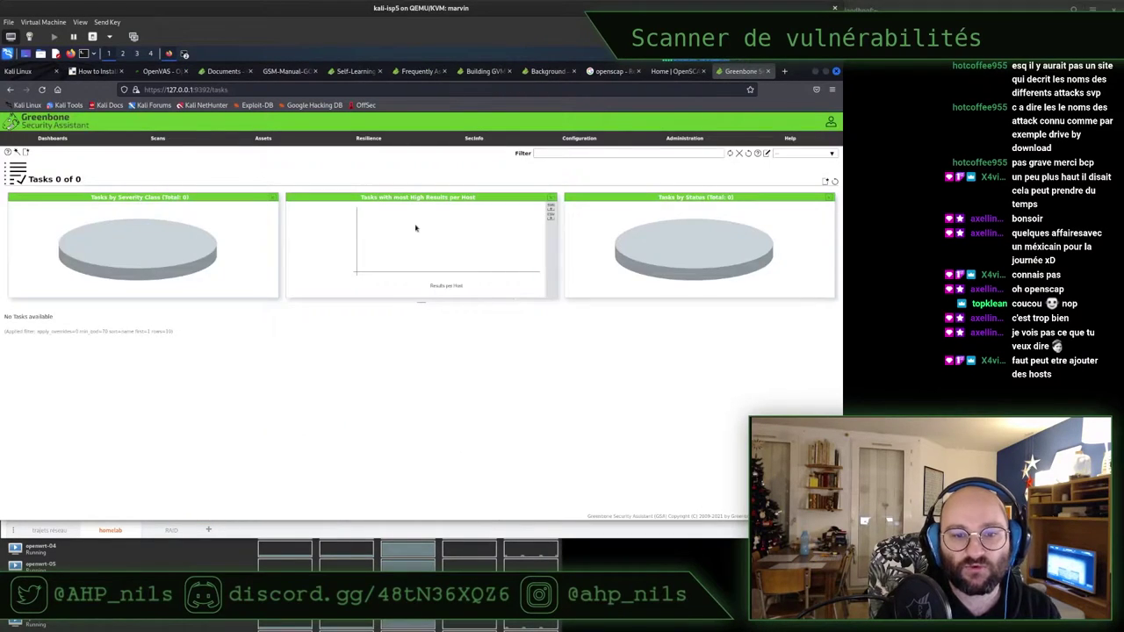
# Review Hosts, Results and Tasks, then open the Targets list showing 2 of 2
pyautogui.moveTo(166, 141)
pyautogui.moveTo(255, 140)
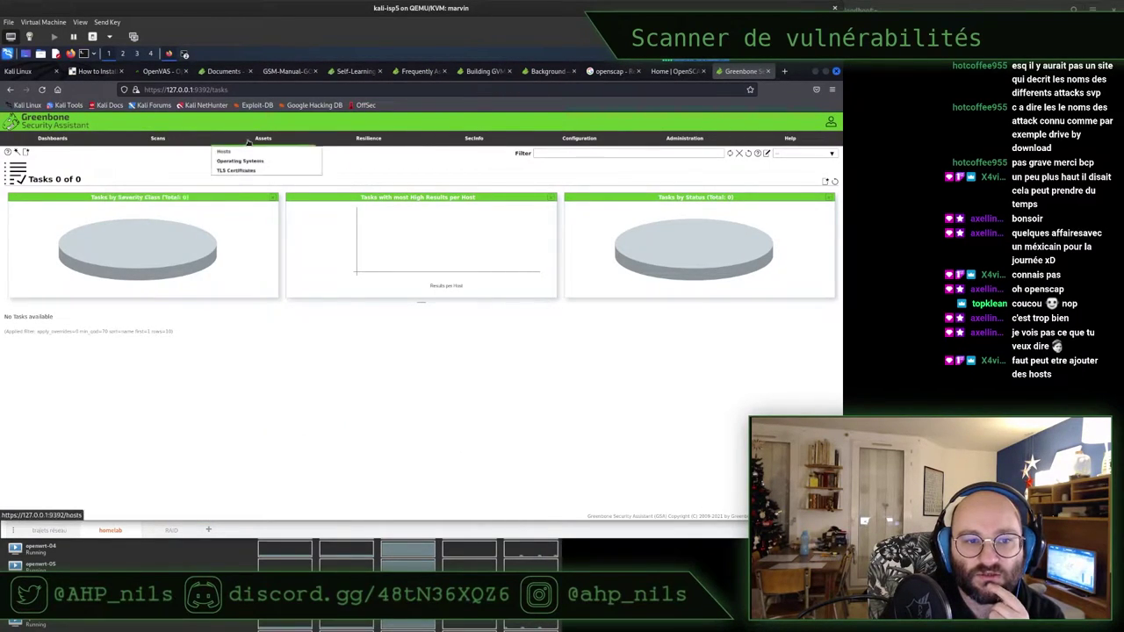
pyautogui.click(225, 155)
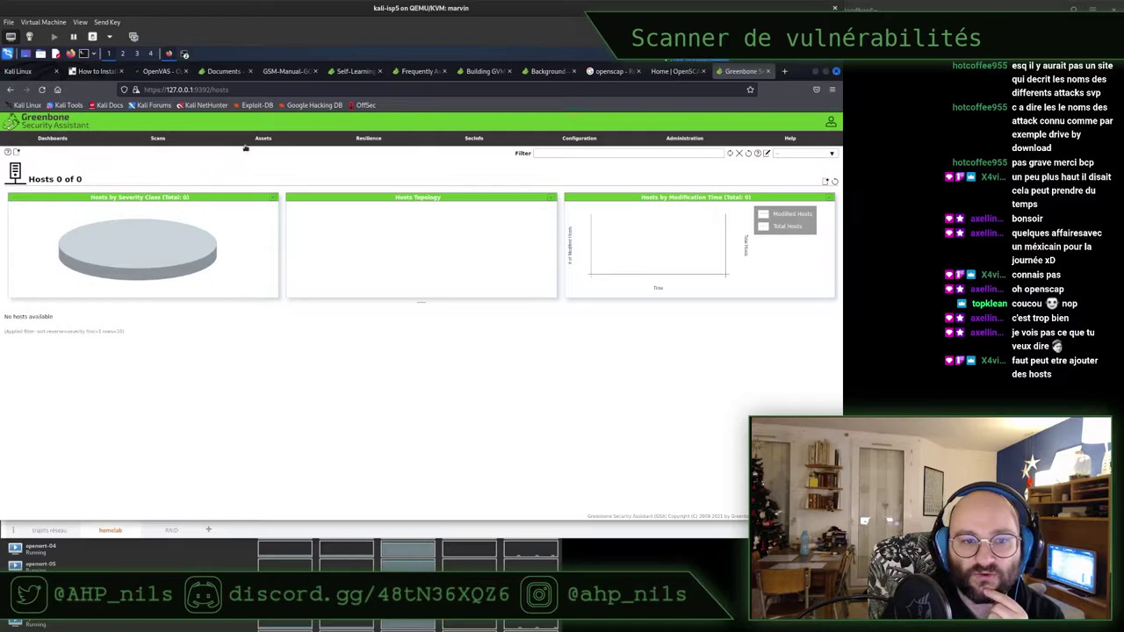
pyautogui.moveTo(161, 143)
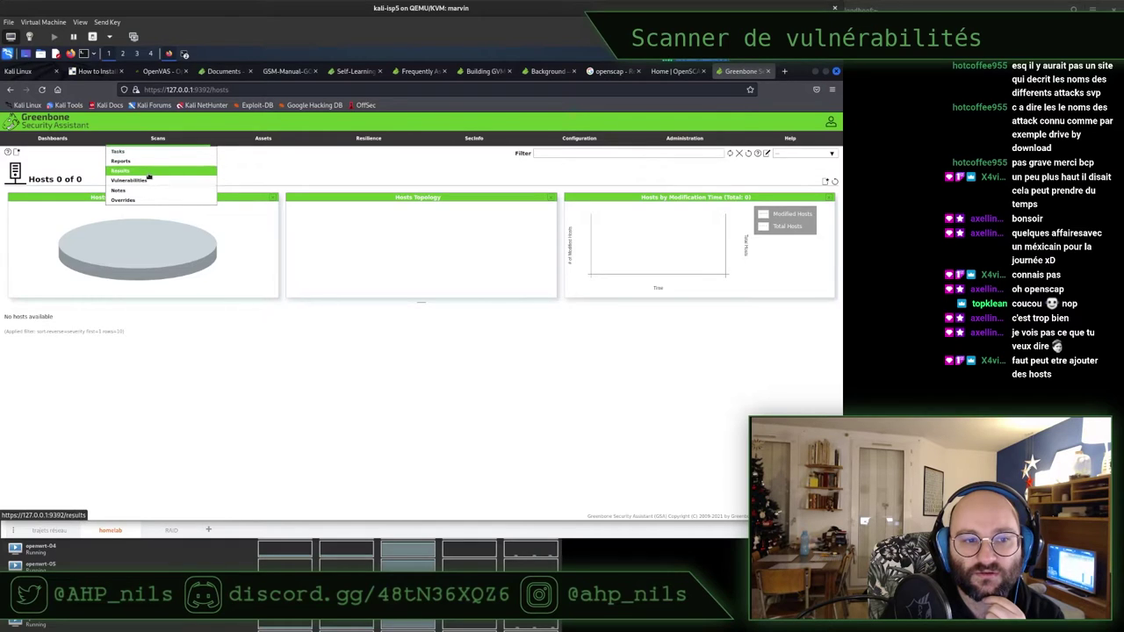
pyautogui.click(149, 172)
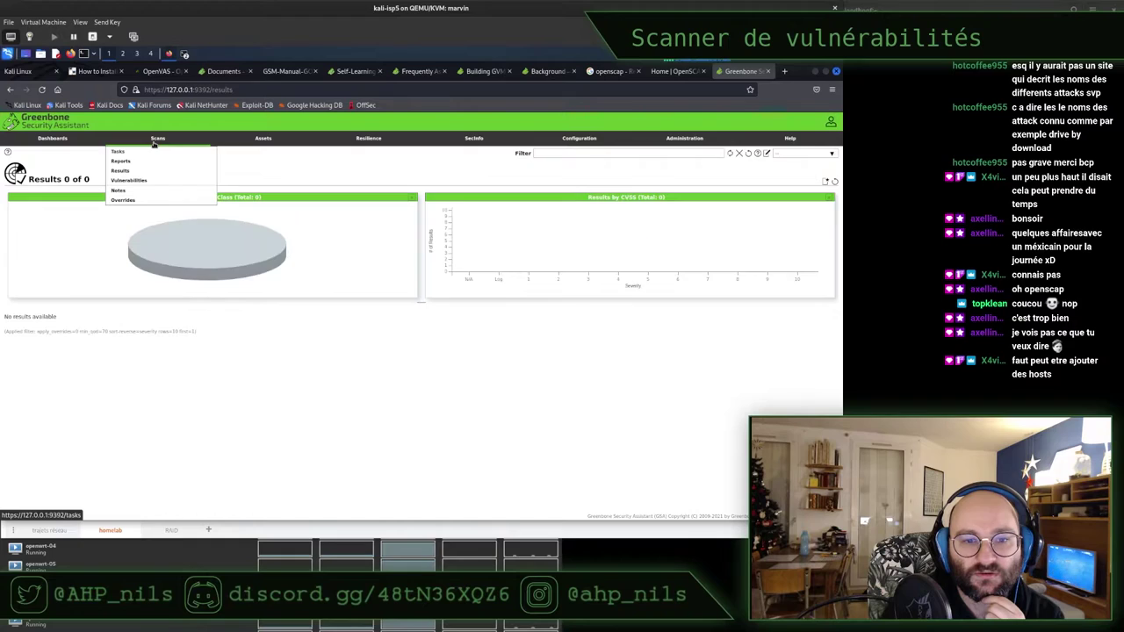
pyautogui.click(152, 154)
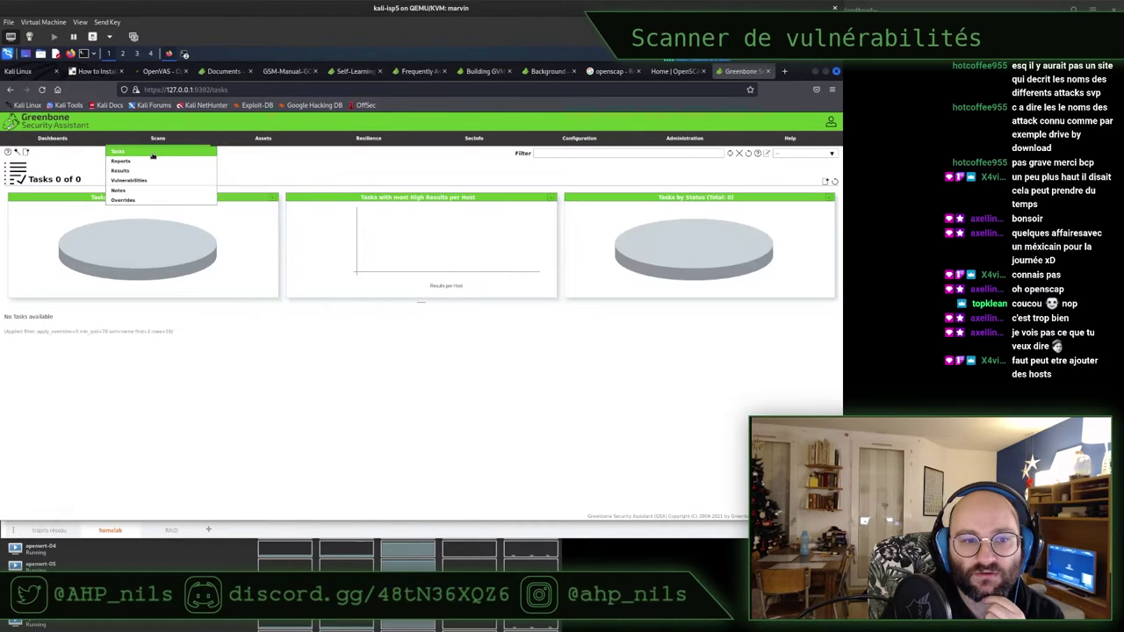
pyautogui.click(566, 154)
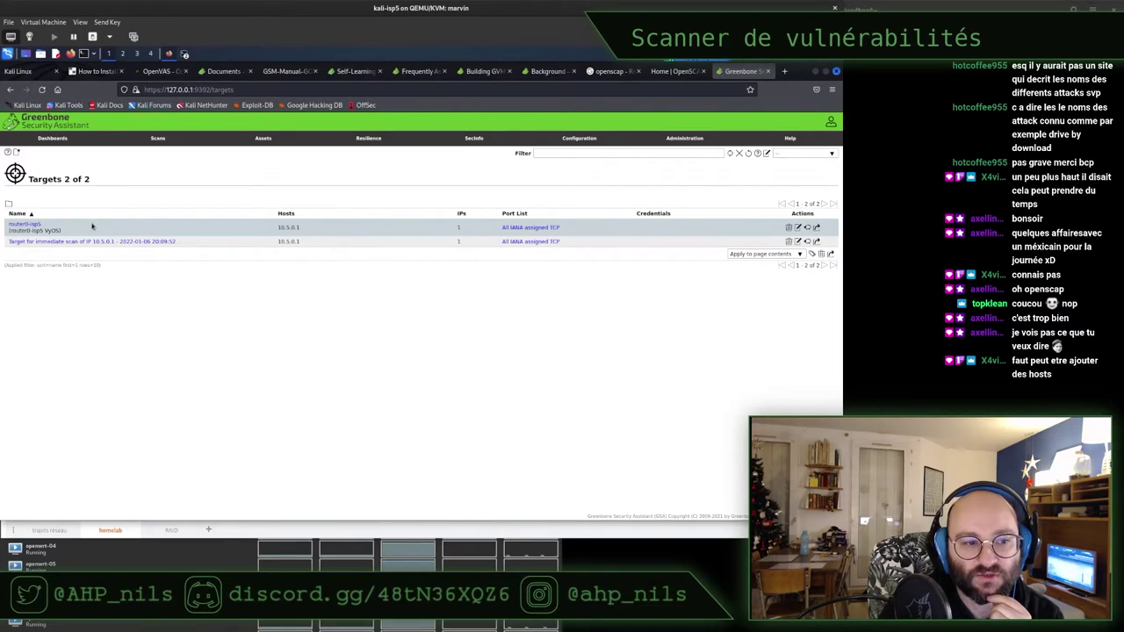
# Expand the immediate-scan and router0-isp5 target details, then start and cancel a new host
pyautogui.click(146, 226)
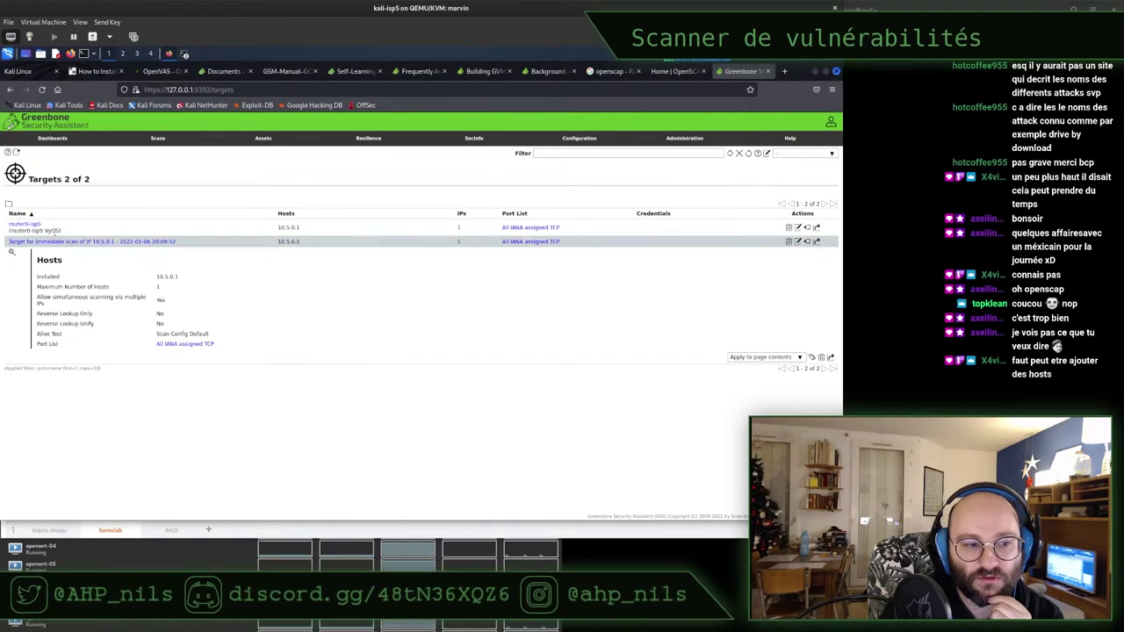
pyautogui.click(35, 228)
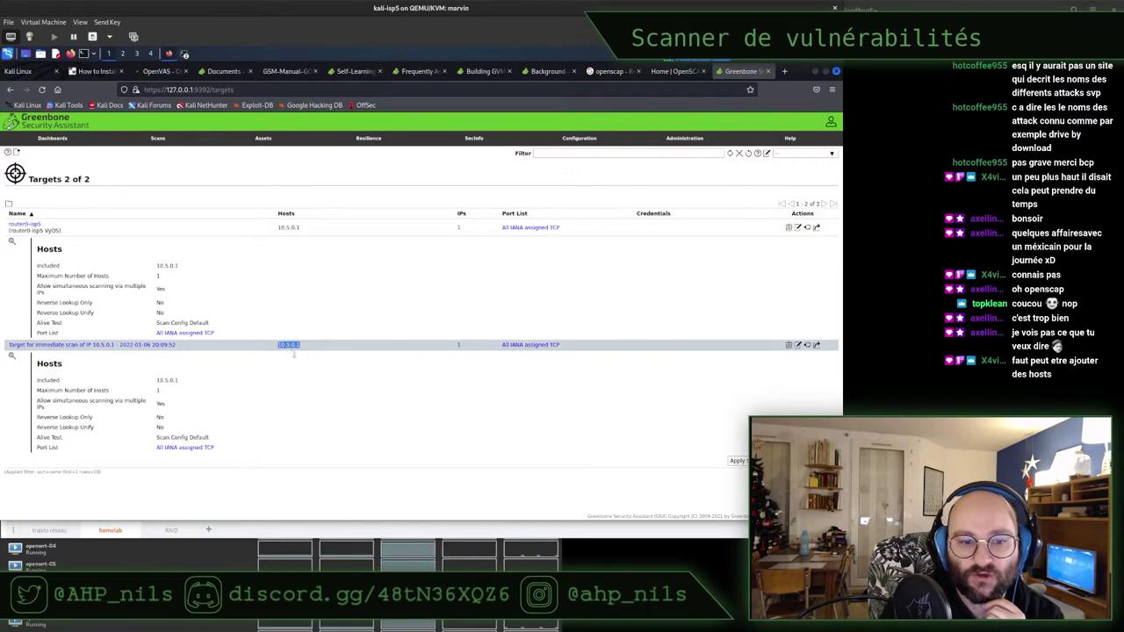
pyautogui.moveTo(264, 140)
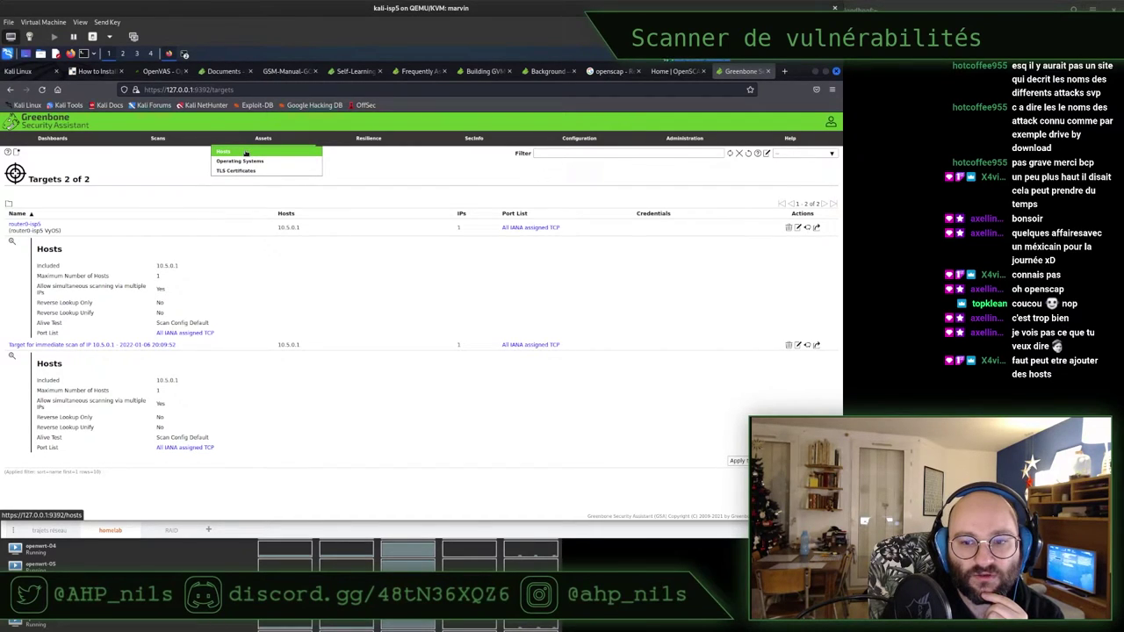
pyautogui.click(245, 154)
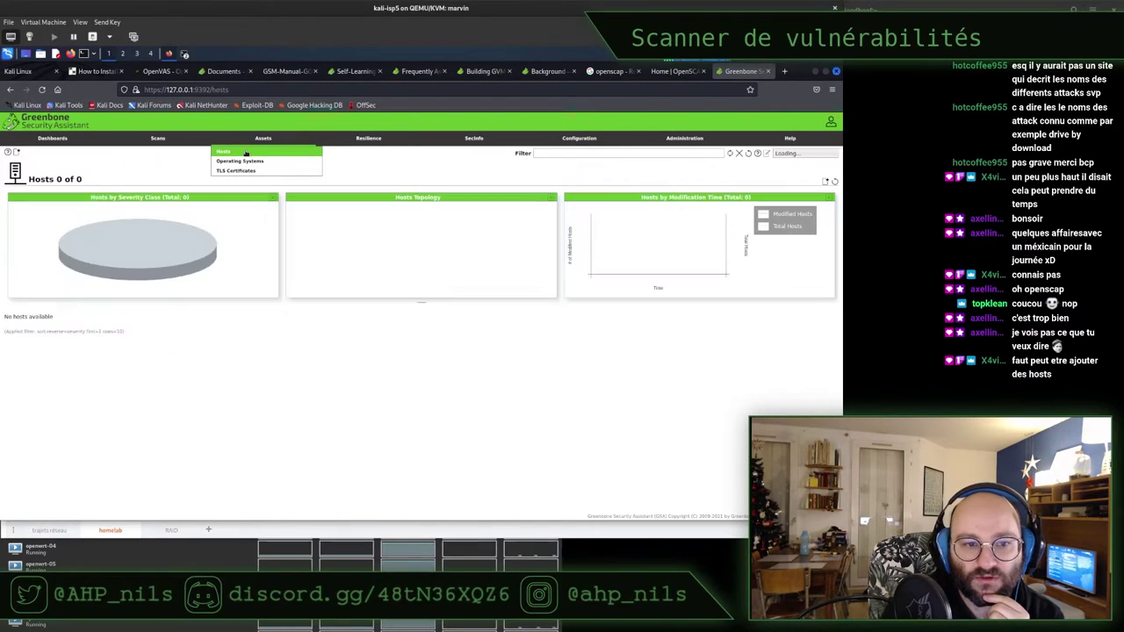
pyautogui.click(17, 152)
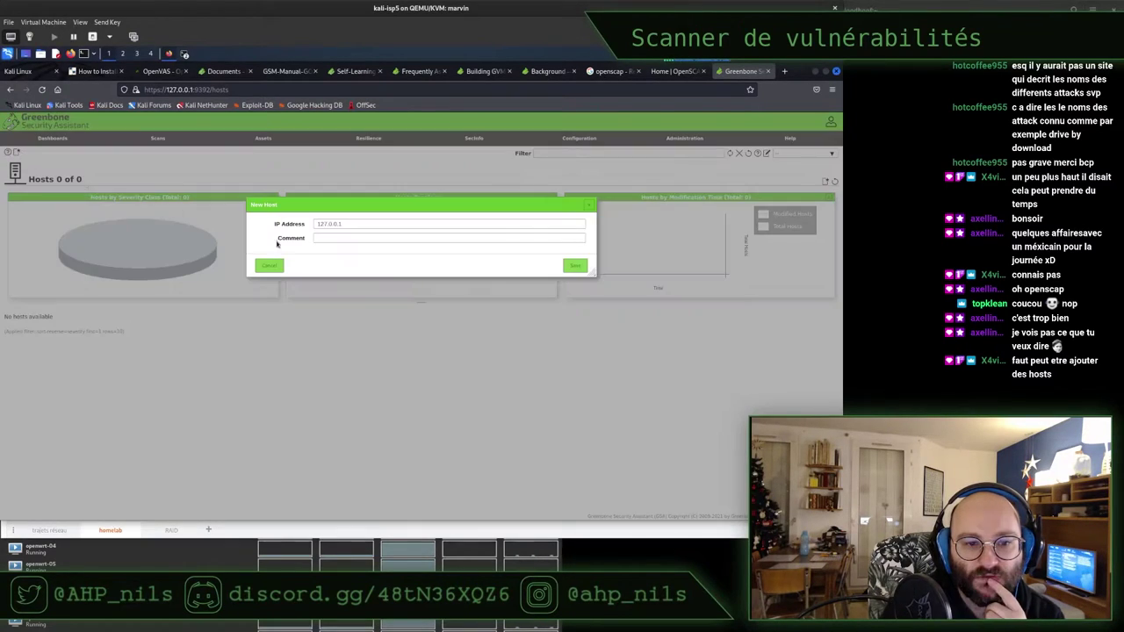
pyautogui.click(327, 224)
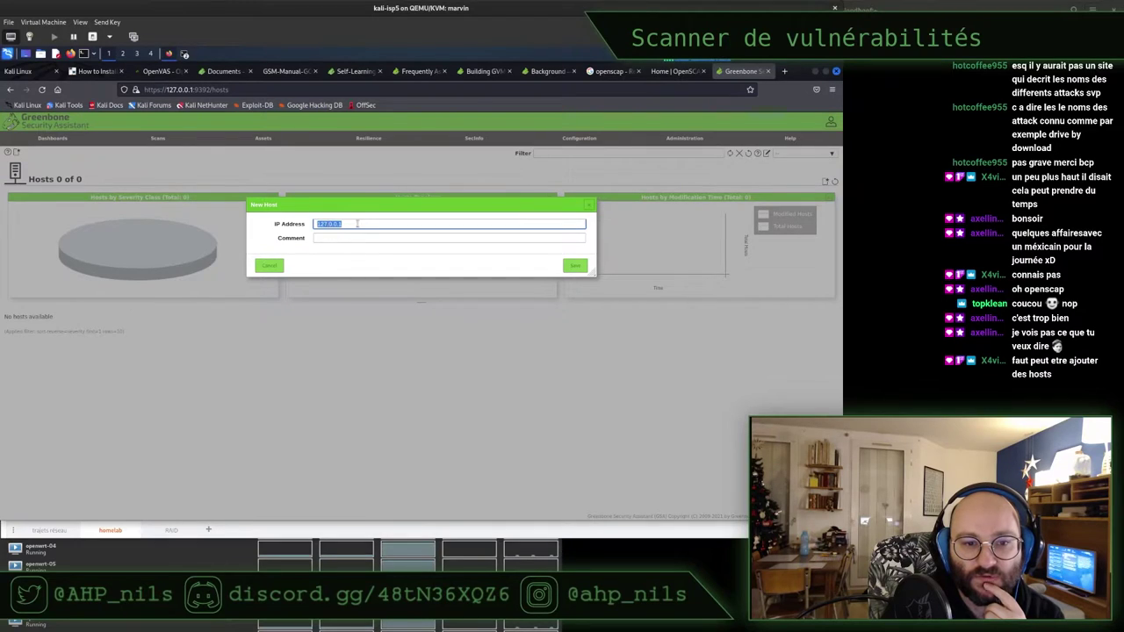
pyautogui.click(269, 266)
# Open the Task Wizard from Tasks, empty its target IP field, then switch to draw.io
pyautogui.moveTo(263, 141)
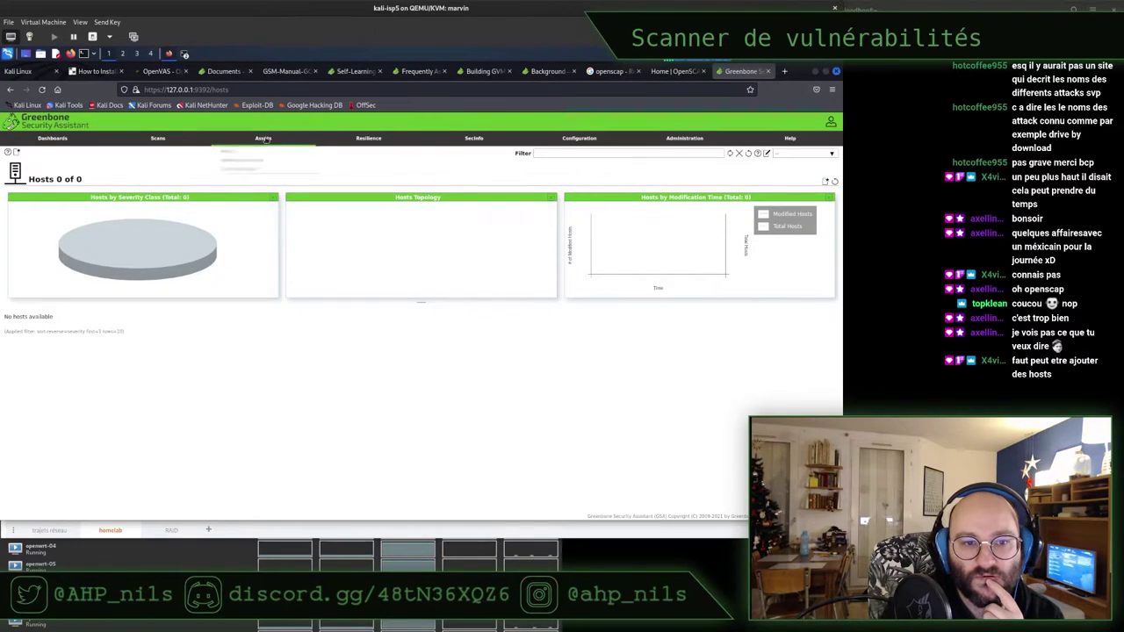
pyautogui.click(153, 155)
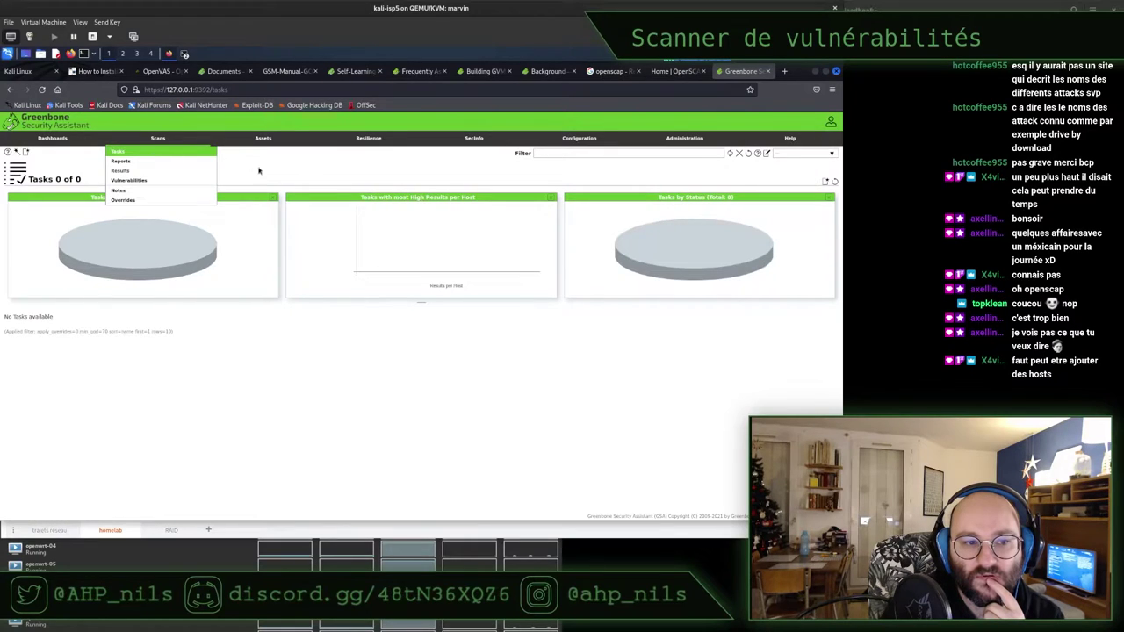
pyautogui.moveTo(25, 153)
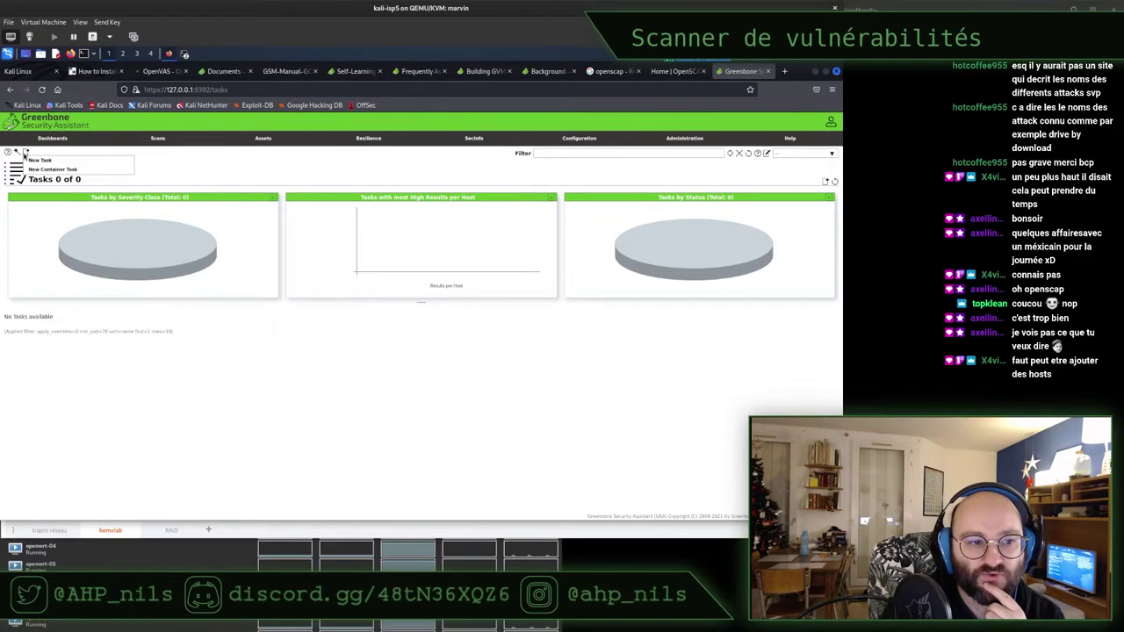
pyautogui.click(23, 162)
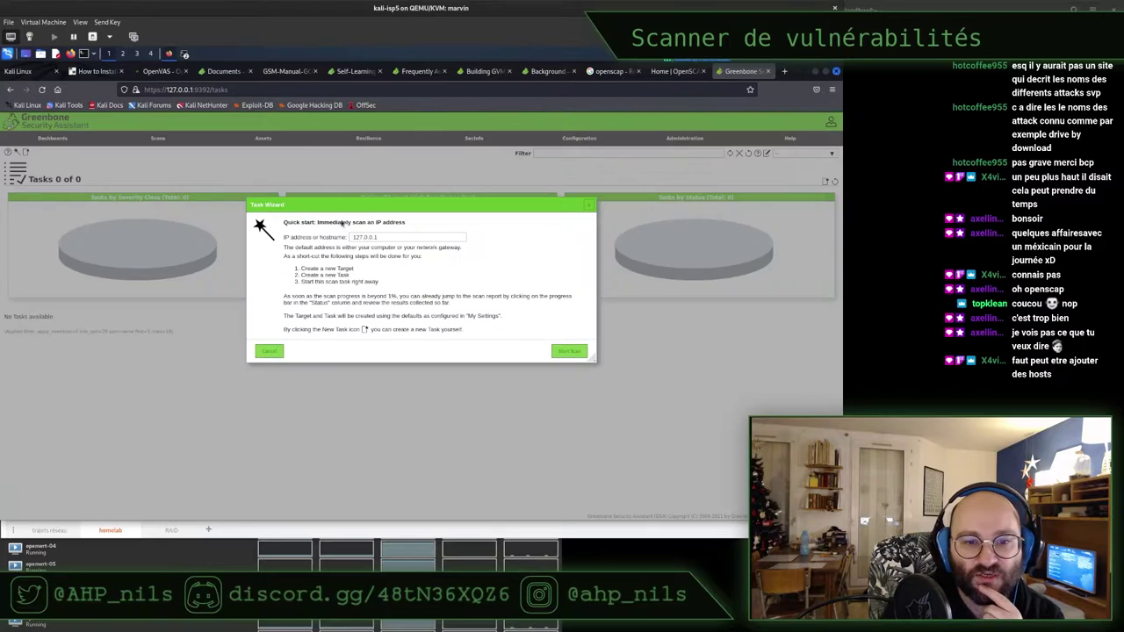
pyautogui.doubleClick(408, 236)
pyautogui.write('Fast And Furious')
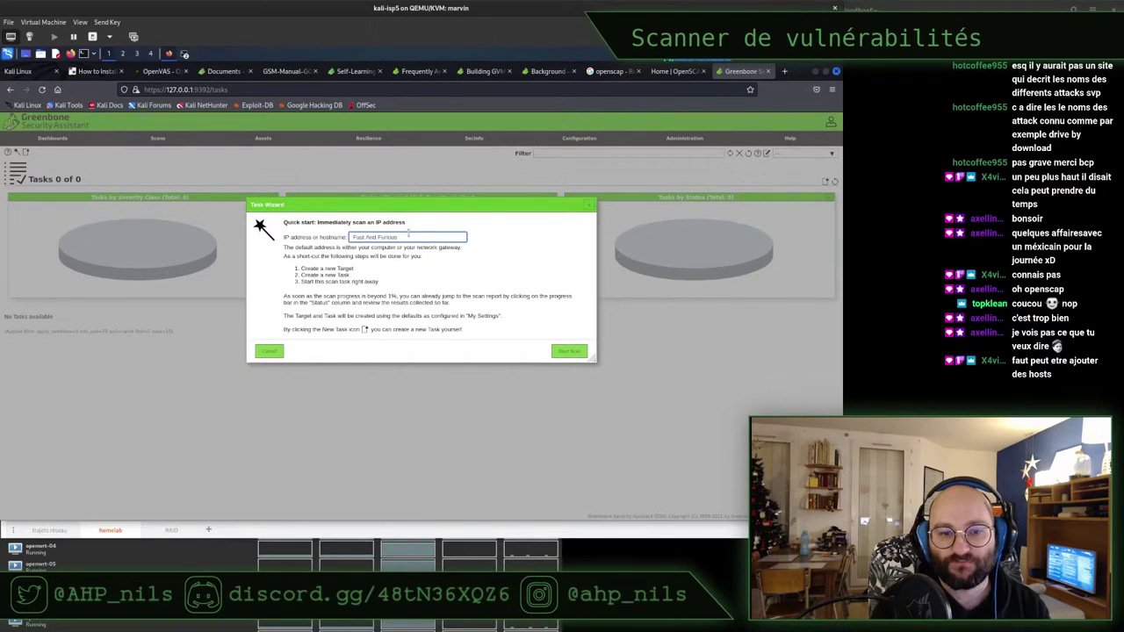
pyautogui.tripleClick(378, 235)
pyautogui.press('BackSpace')
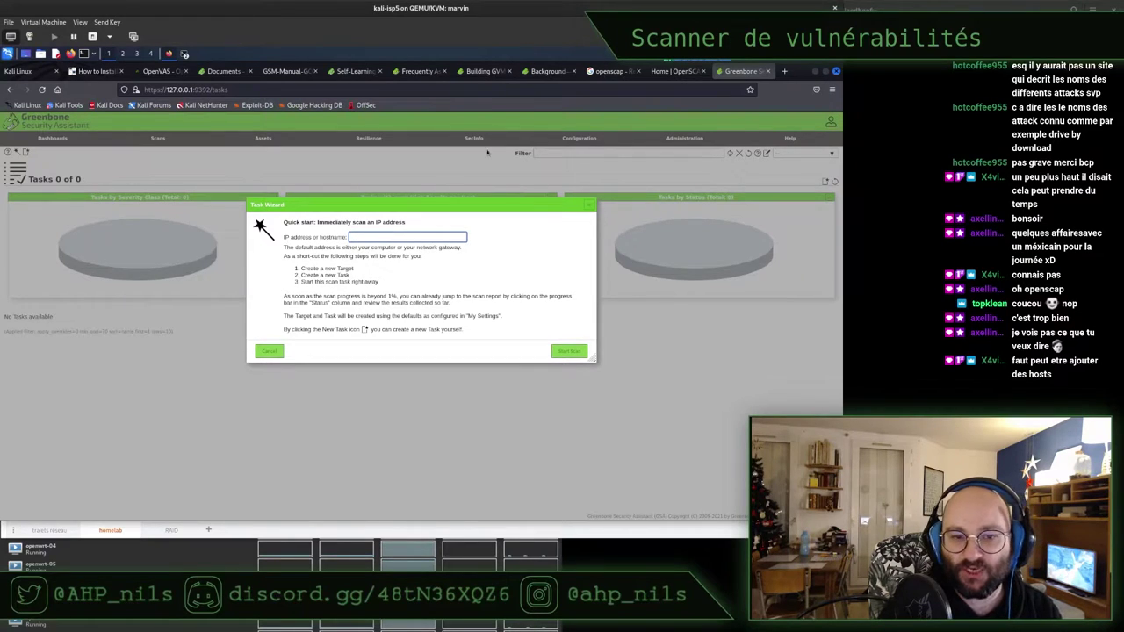
pyautogui.hotkey('alt', 'Tab')
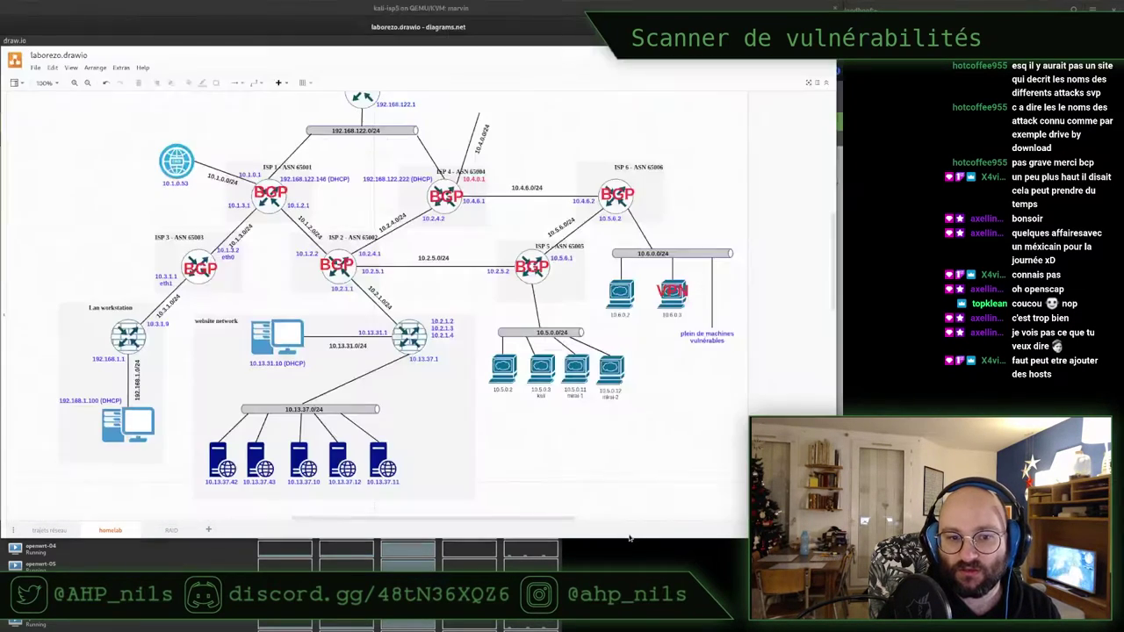
# Check the 10.6.0.2 and 10.5.0.2 hosts on the diagram and scroll Virtual Machine Manager's VM list
pyautogui.click(619, 290)
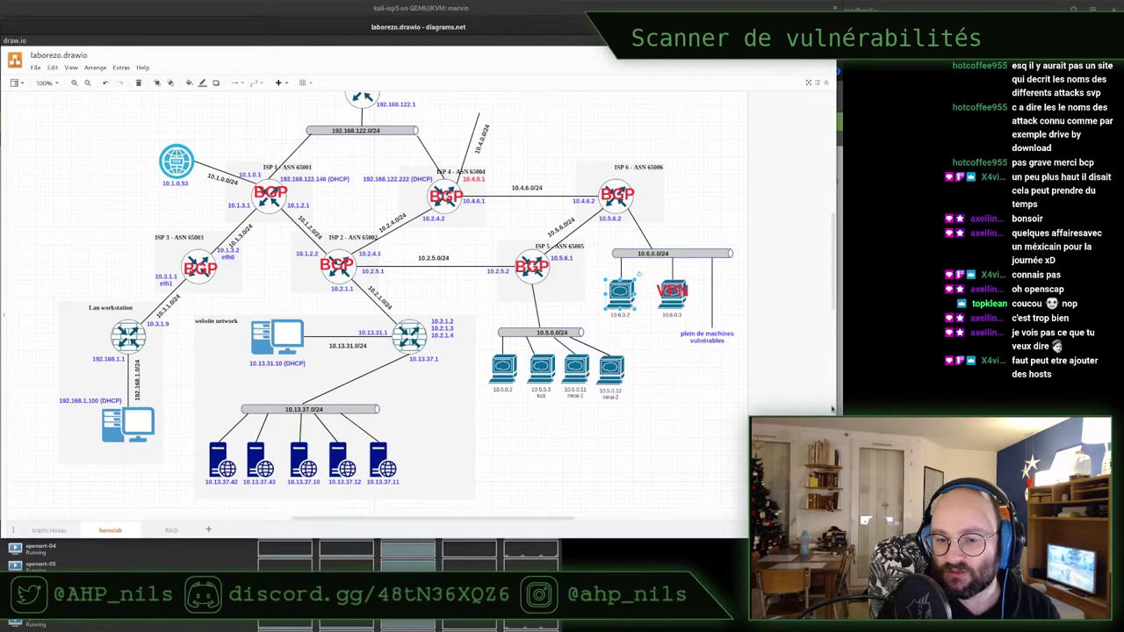
pyautogui.click(501, 368)
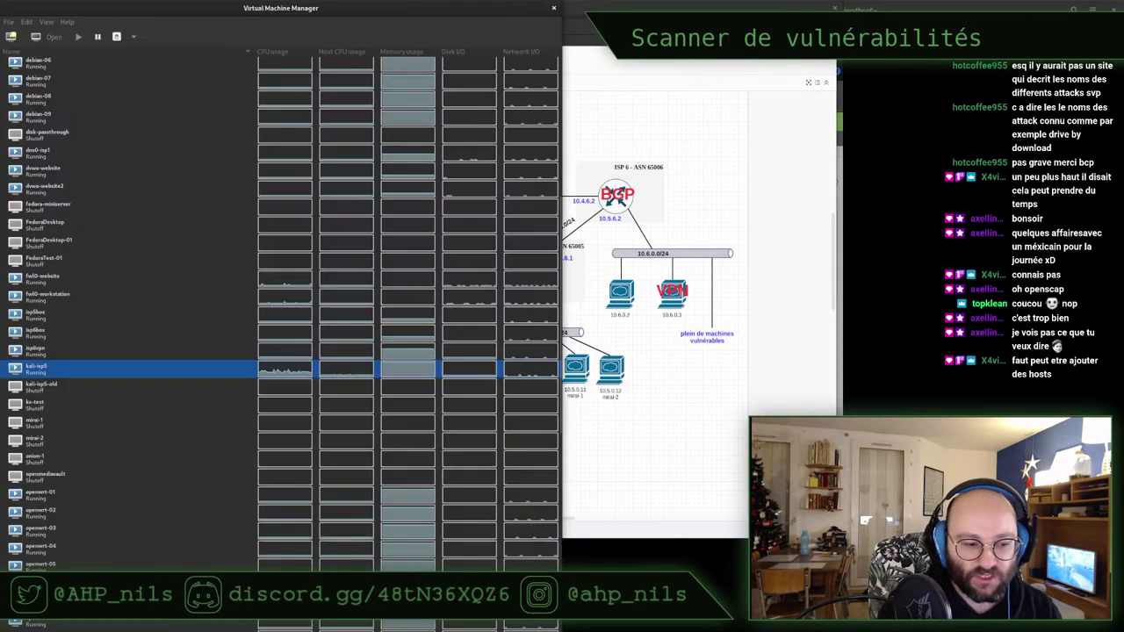
pyautogui.click(141, 566)
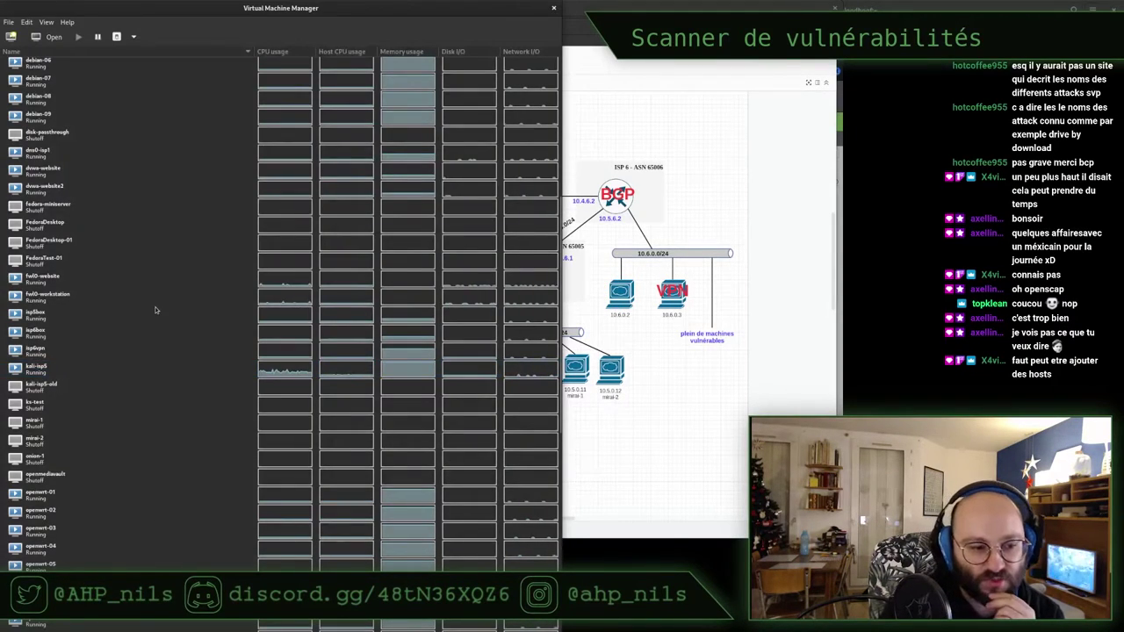
pyautogui.scroll(-8, 148, 355)
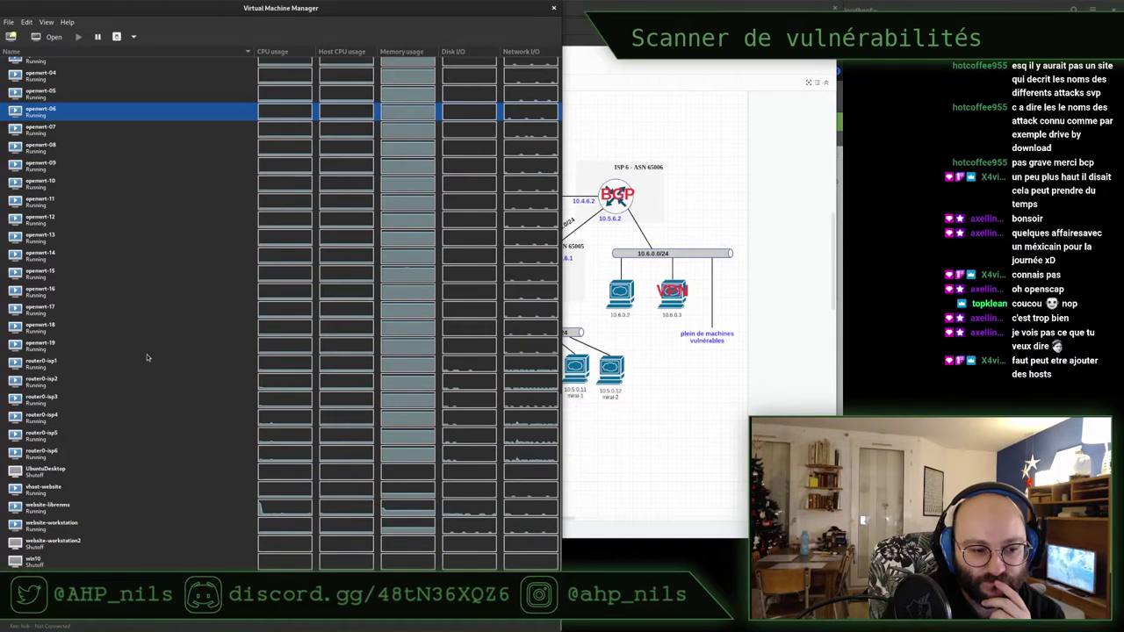
pyautogui.scroll(1, 142, 361)
pyautogui.scroll(10, 142, 362)
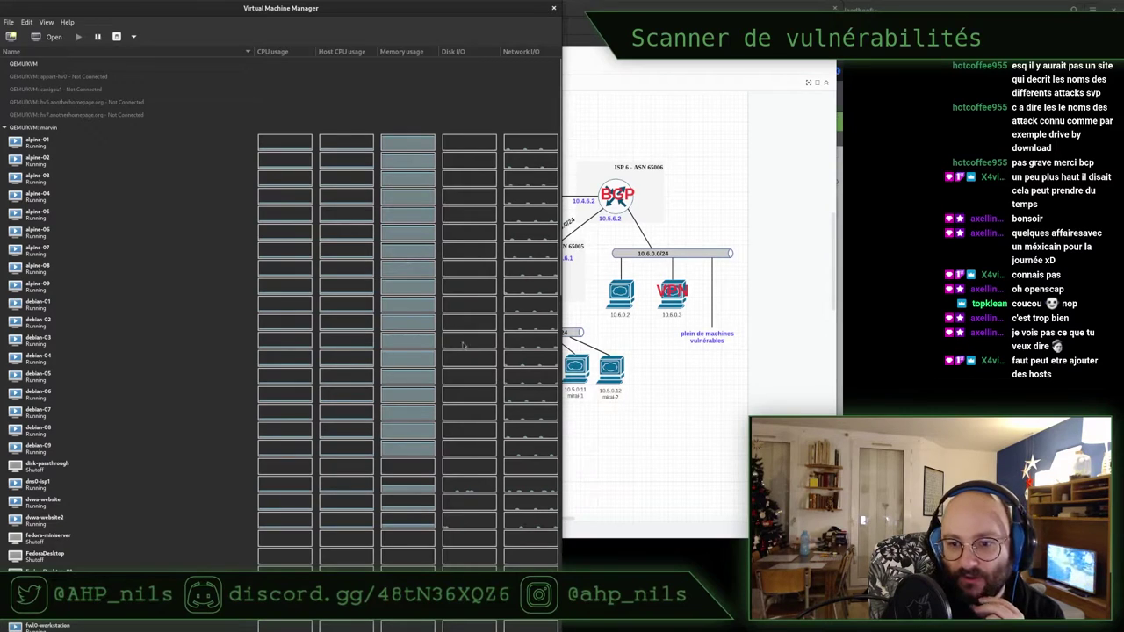
pyautogui.scroll(-3, 143, 291)
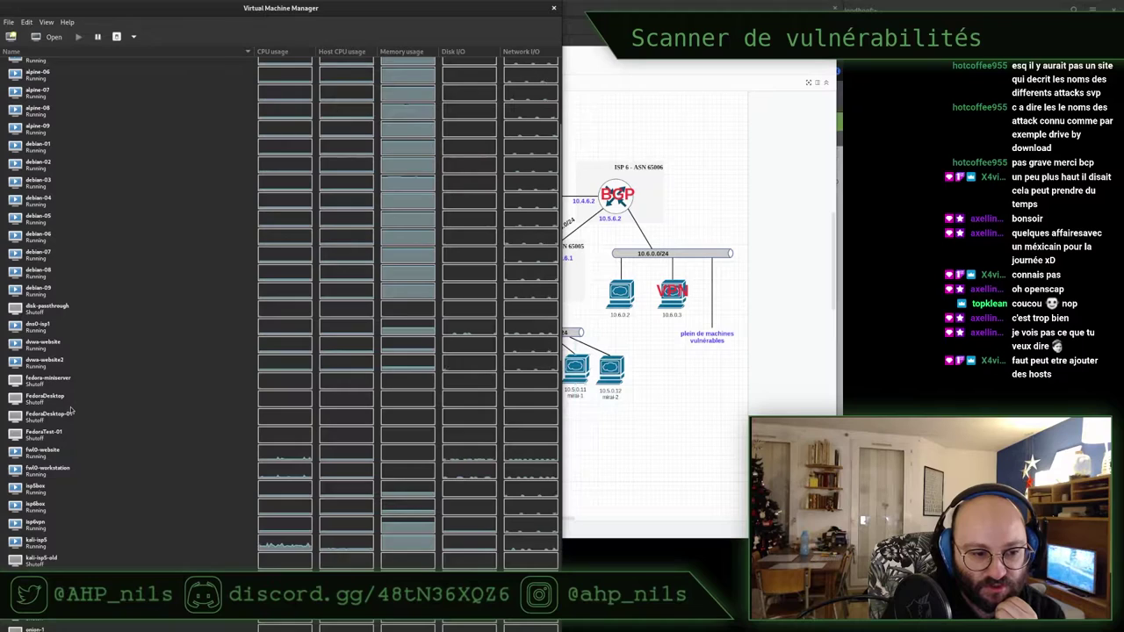
pyautogui.scroll(-3, 70, 409)
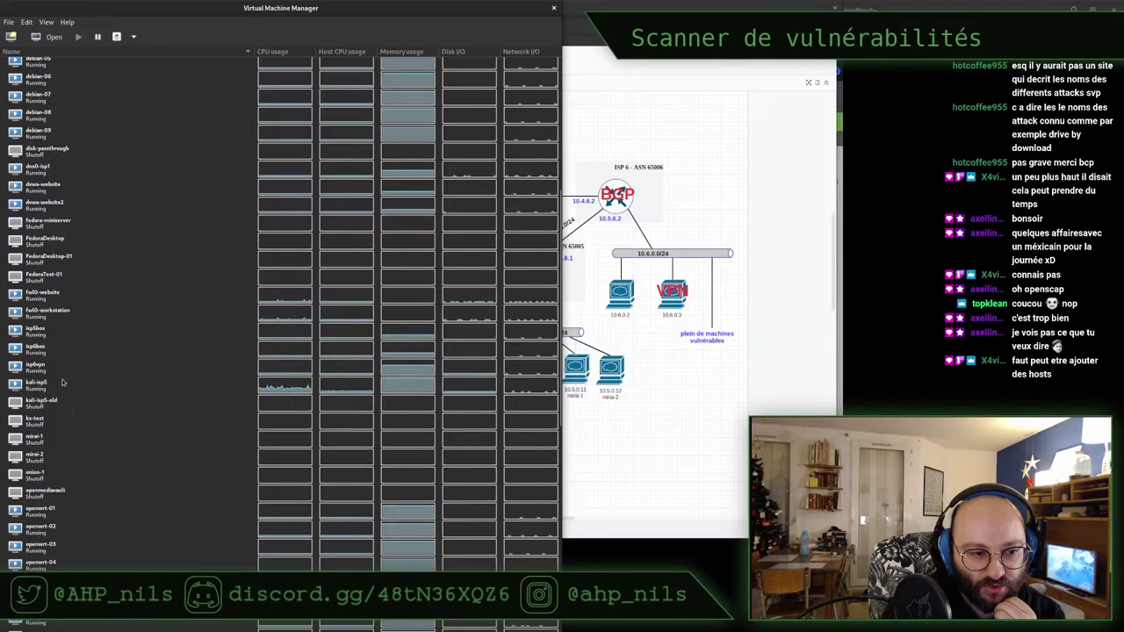
# Select the isp6vpn and isp6box VMs, then return to the kali-isp5 console
pyautogui.click(57, 368)
pyautogui.click(55, 352)
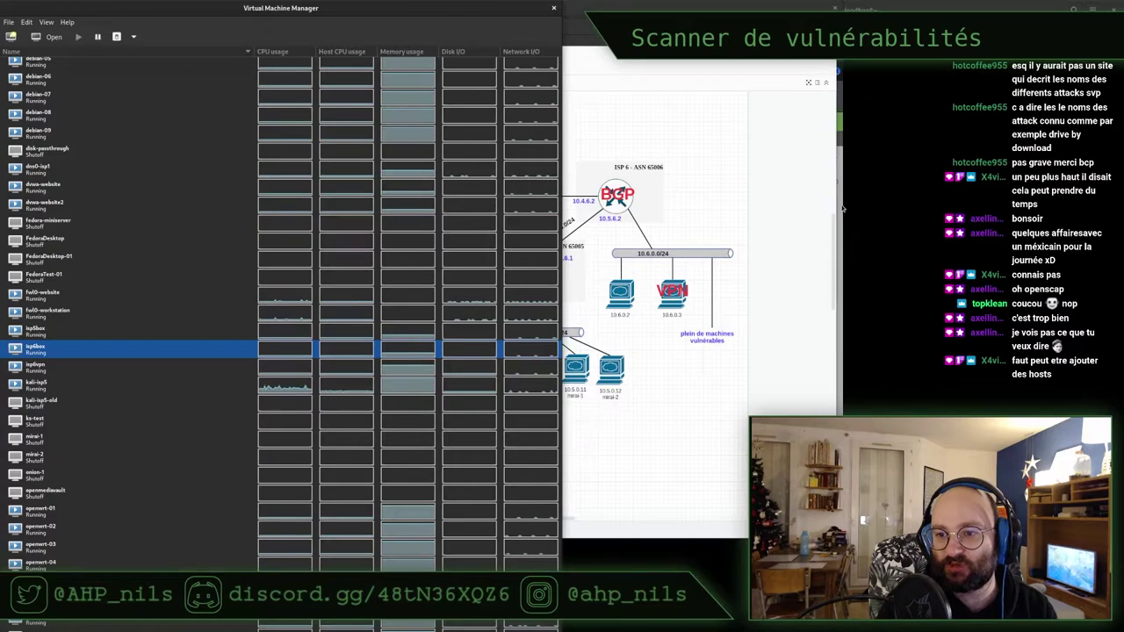
pyautogui.hotkey('alt', 'Tab')
# Quick-scan 10.6.0.2 from the wizard, note the 'Failed to find config' error, then minimize Firefox
pyautogui.click(367, 238)
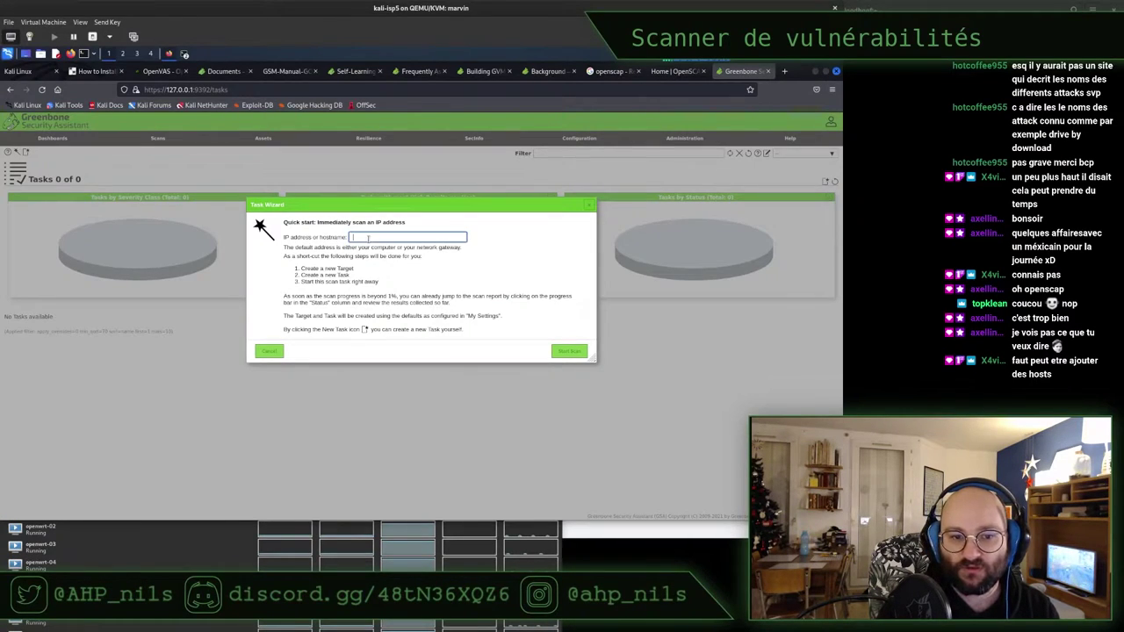
pyautogui.write('10.0.0.2')
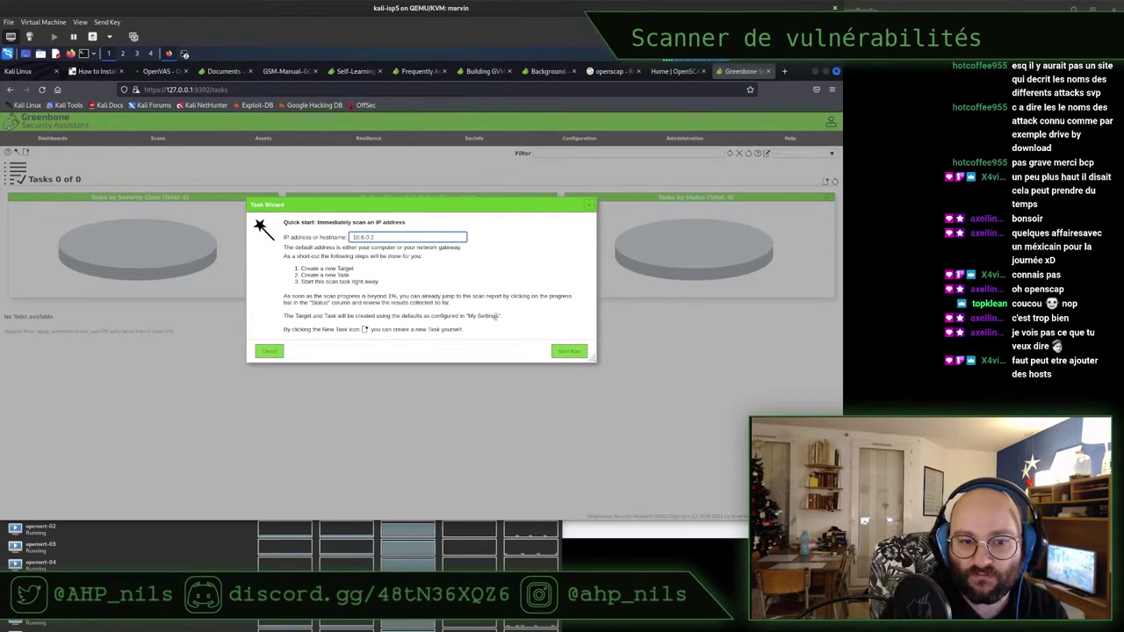
pyautogui.click(567, 350)
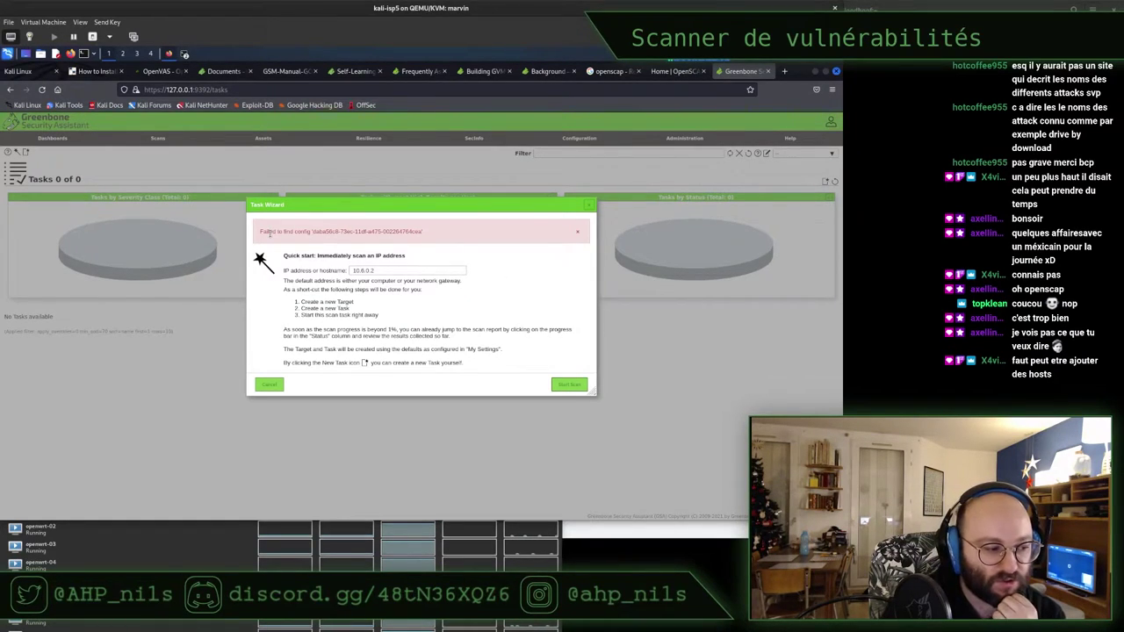
pyautogui.moveTo(264, 232); pyautogui.dragTo(358, 237)
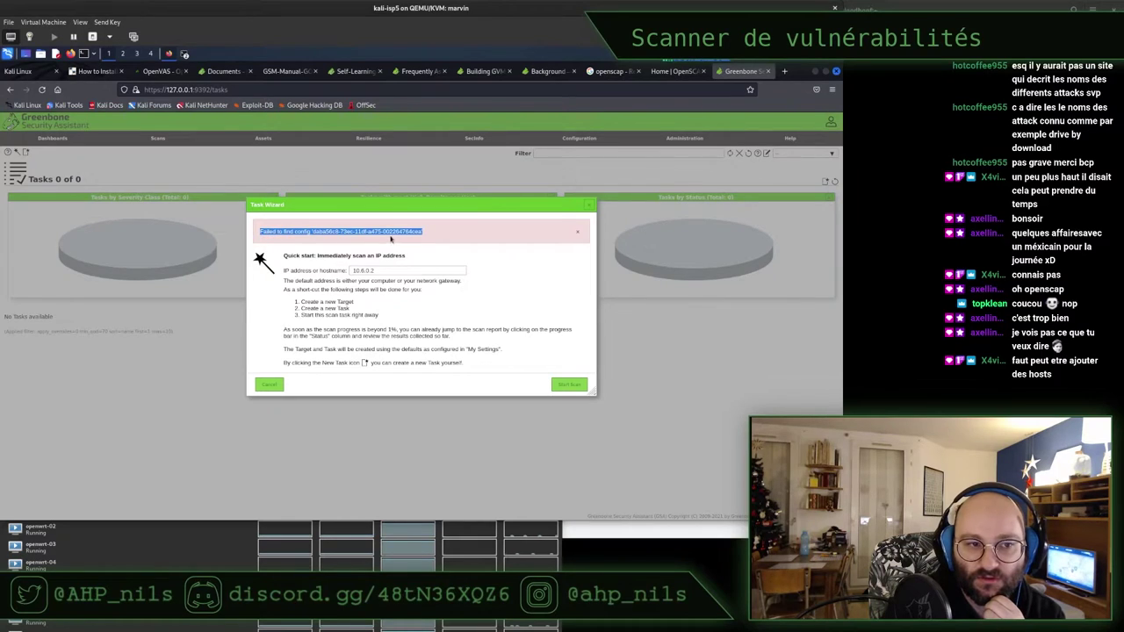
pyautogui.click(816, 71)
pyautogui.click(144, 236)
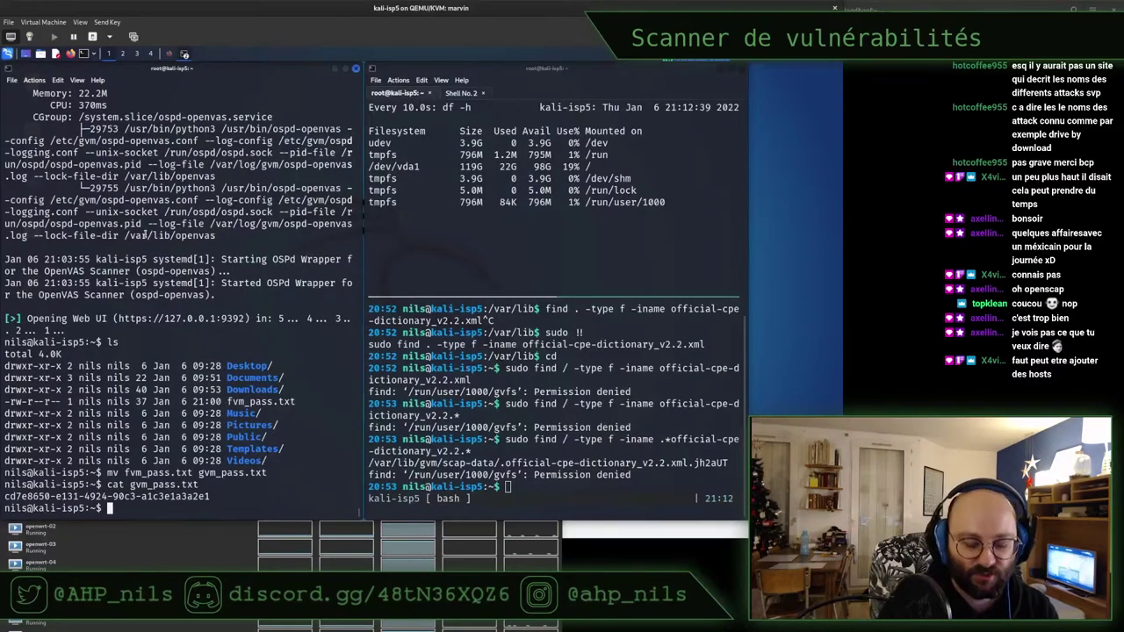
# Clear the terminal screen and list the shell command history
pyautogui.hotkey('ctrl', 'l')
pyautogui.write('history')
pyautogui.press('Return')
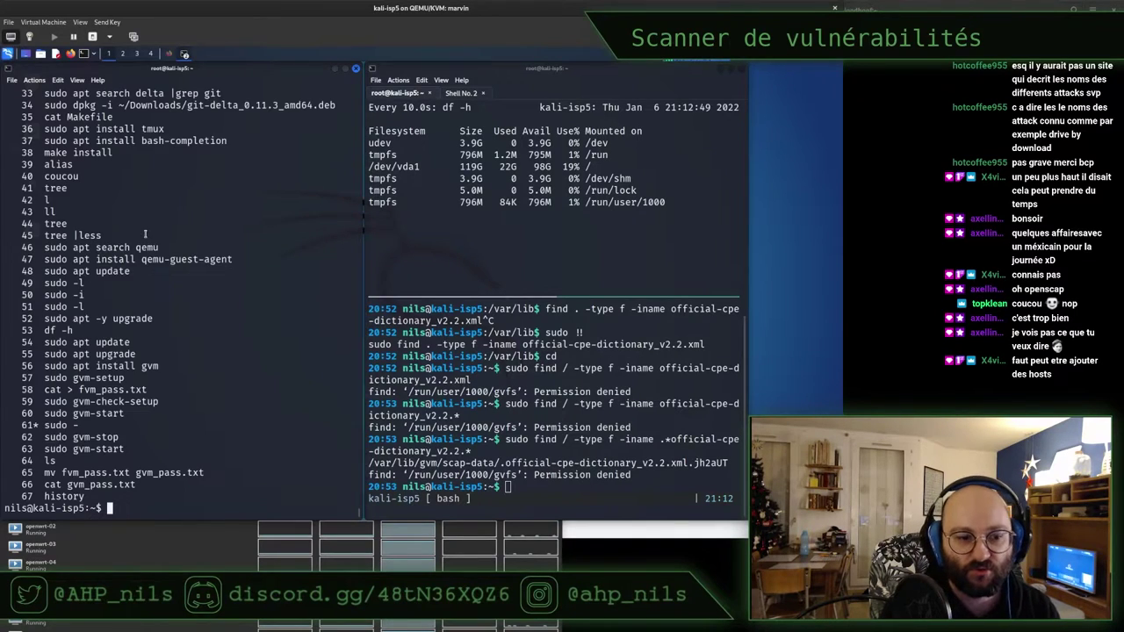
# Run sudo gvm-check-setup, reusing the command from history line 59
pyautogui.doubleClick(96, 401)
pyautogui.press('super+c')
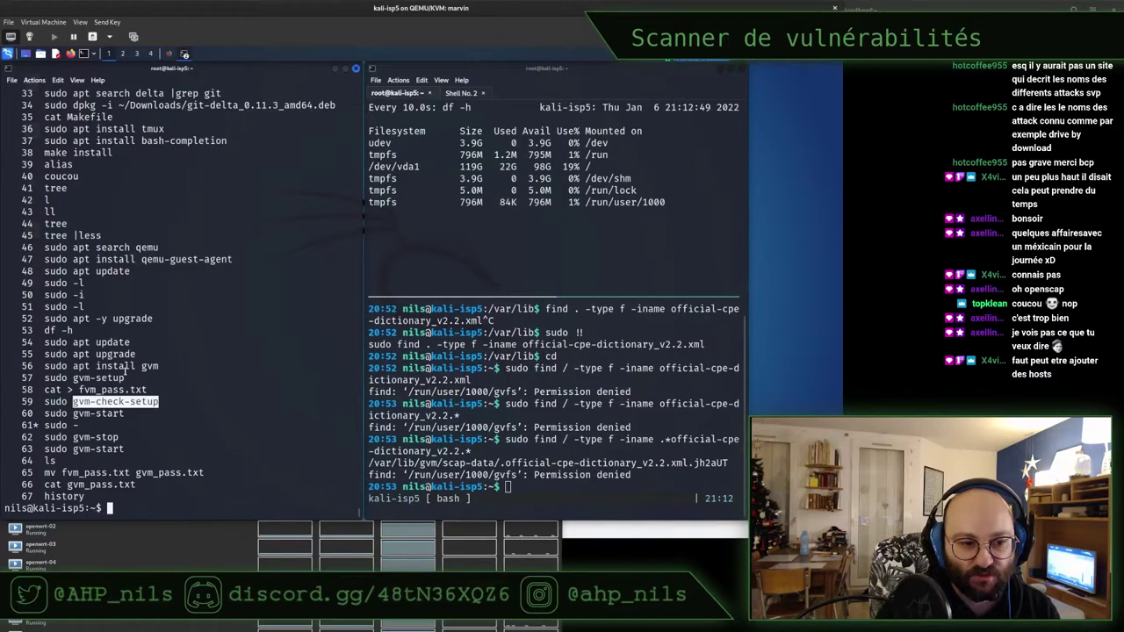
pyautogui.write('sudo')
pyautogui.middleClick(141, 320)
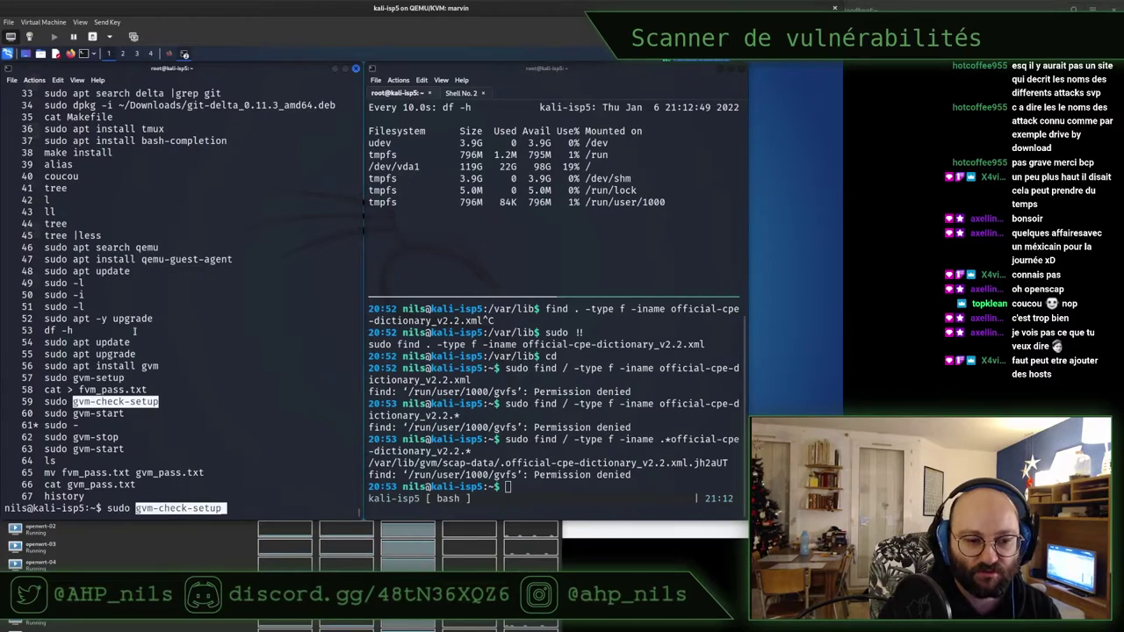
pyautogui.press('Return')
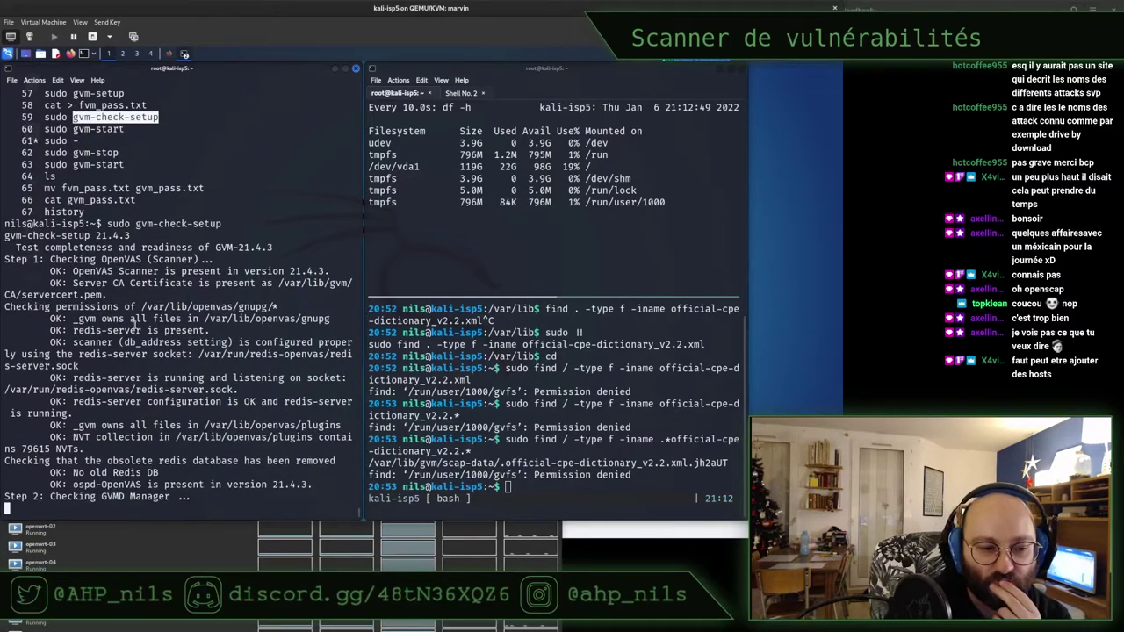
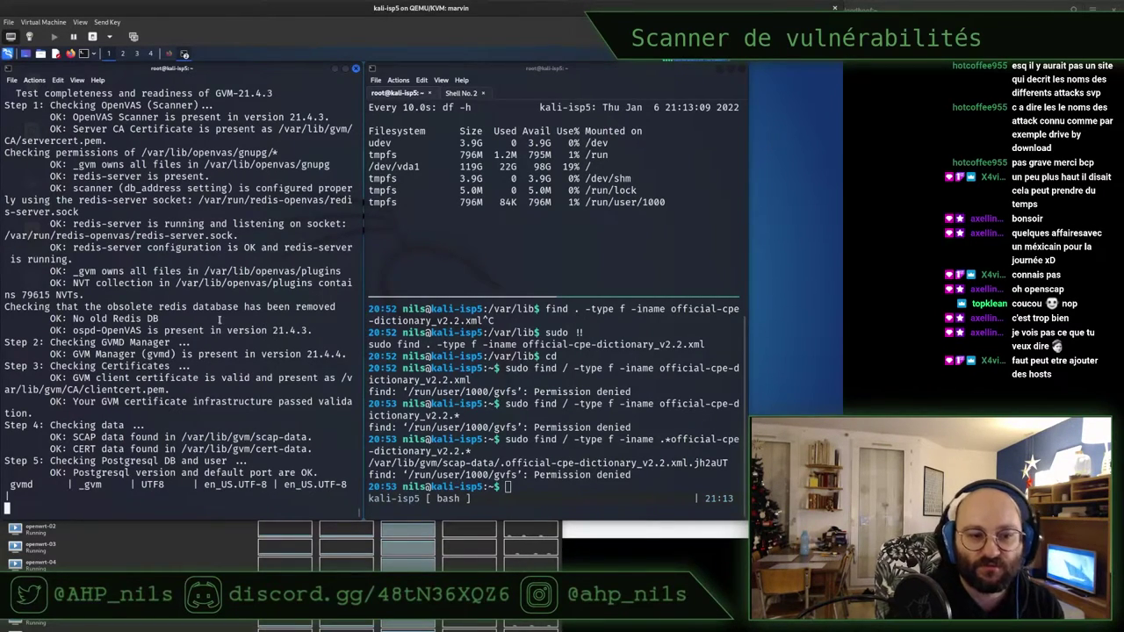
# Highlight the OpenVAS version and install-OK lines, then copy the Task Wizard error in Firefox
pyautogui.moveTo(211, 330); pyautogui.dragTo(352, 331)
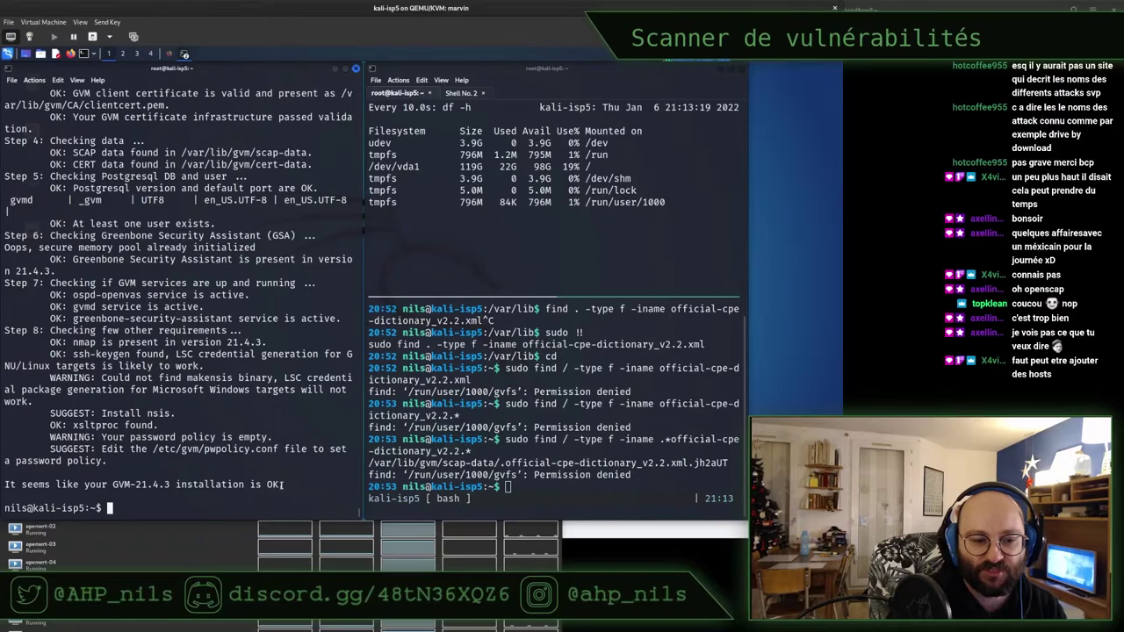
pyautogui.moveTo(281, 484); pyautogui.dragTo(7, 485)
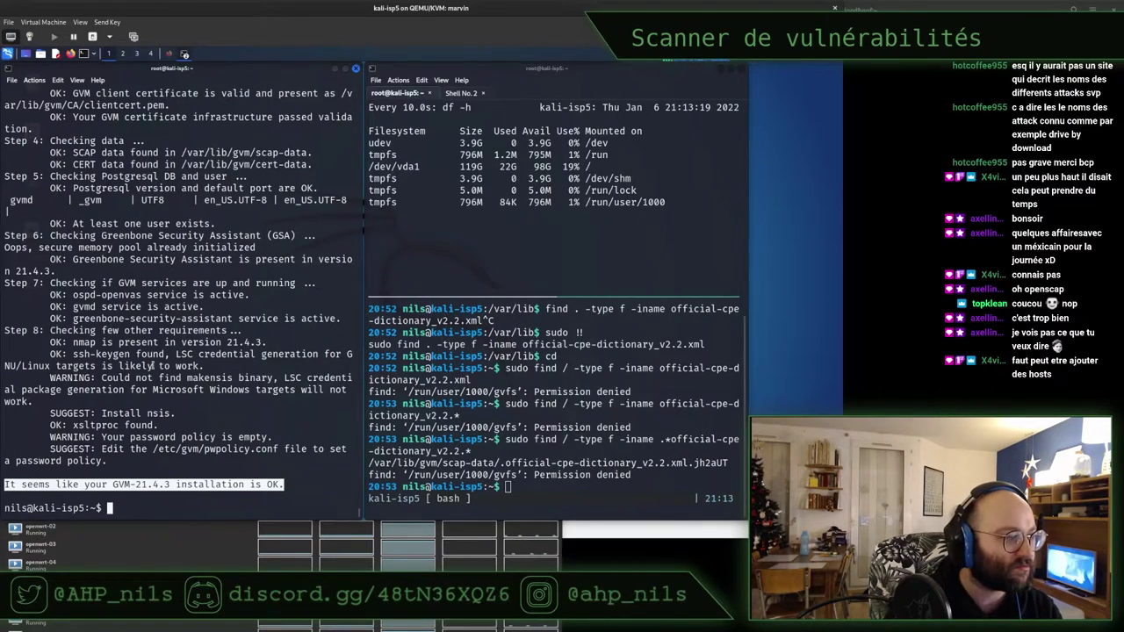
pyautogui.hotkey('alt', 'Tab')
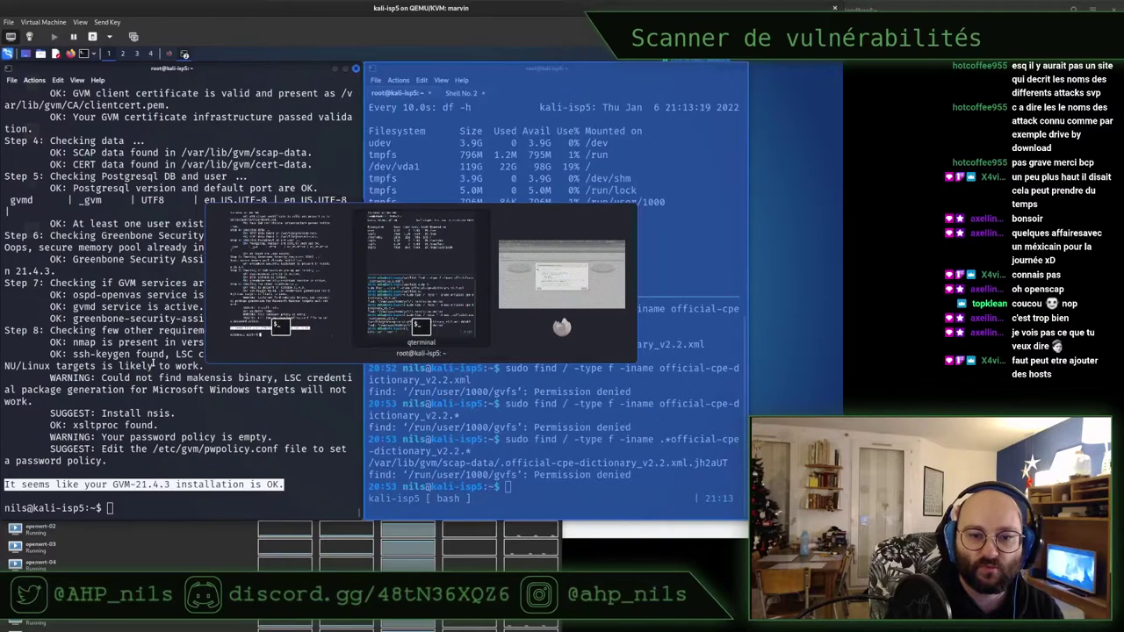
pyautogui.hotkey('alt', 'Tab')
pyautogui.hotkey('alt', 'Tab')
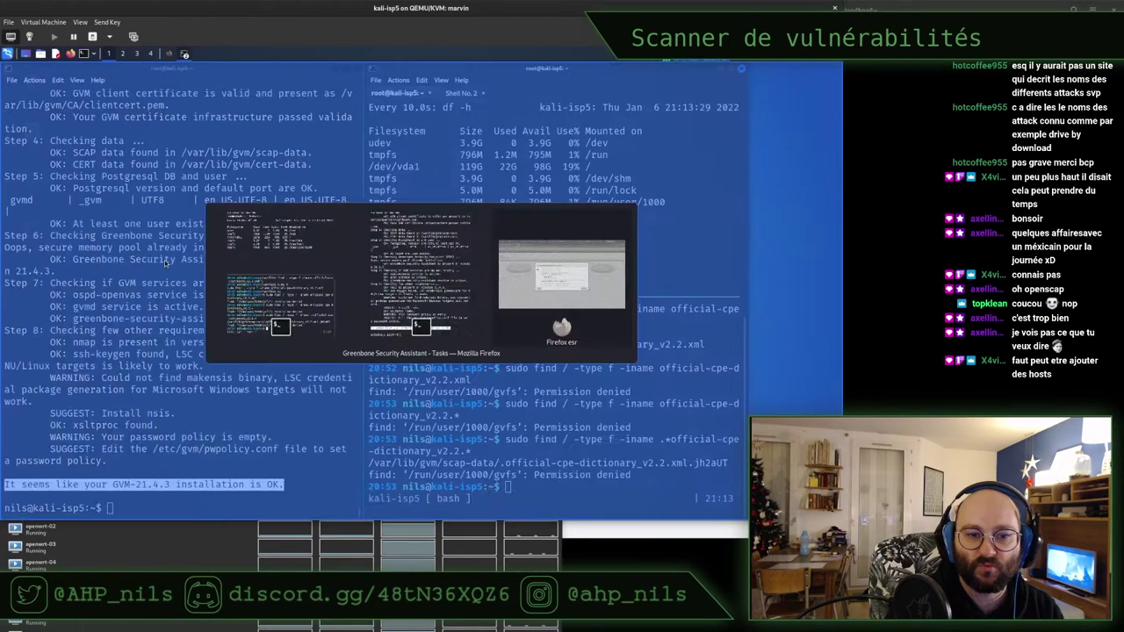
pyautogui.press('Escape')
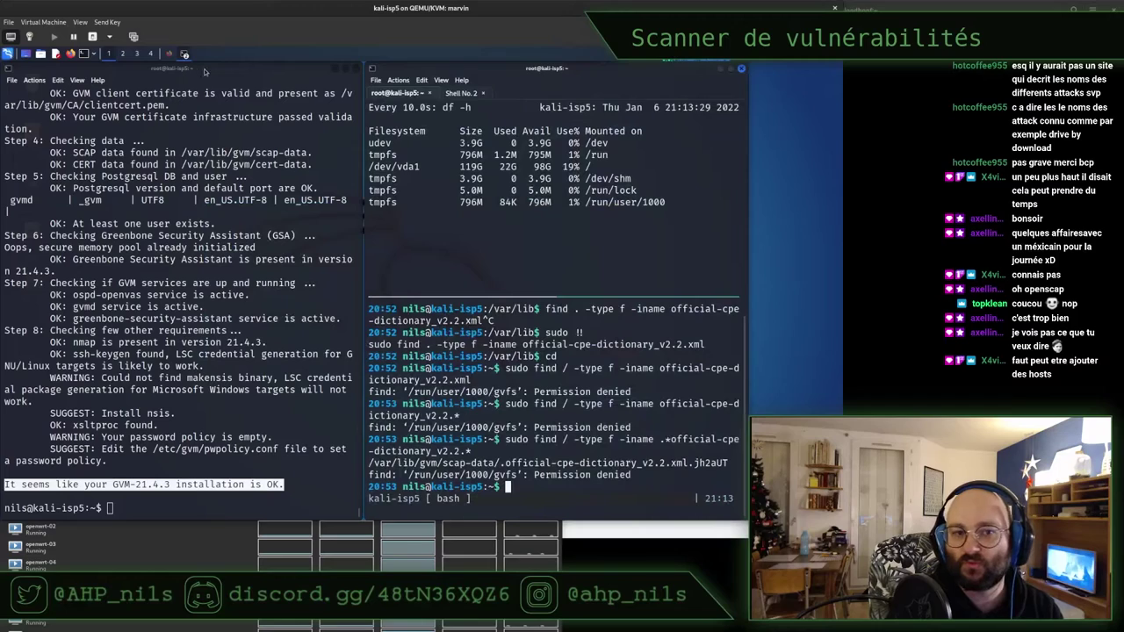
pyautogui.click(169, 54)
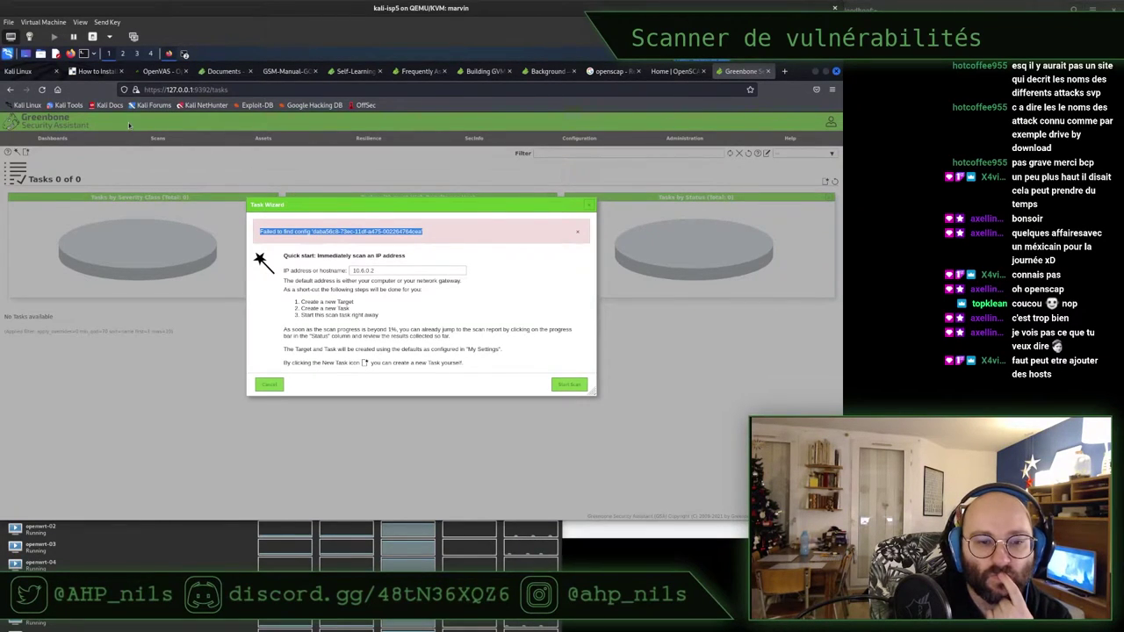
pyautogui.rightClick(307, 231)
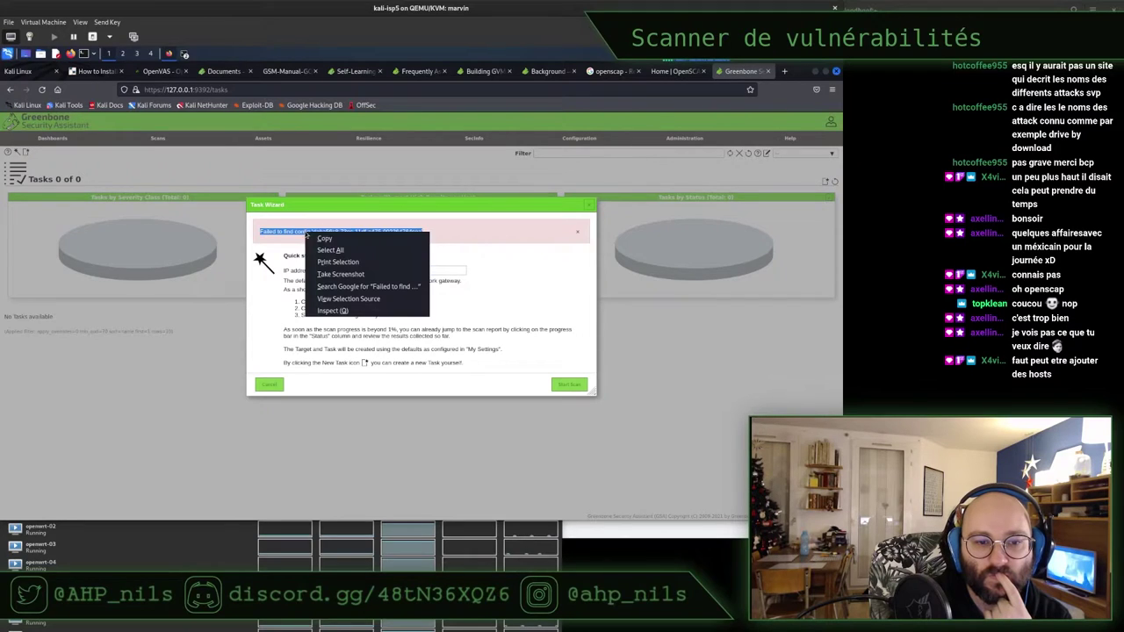
pyautogui.click(315, 237)
# In a new tab, Google greenbone "Failed to find config" task wizard
pyautogui.hotkey('ctrl', 't')
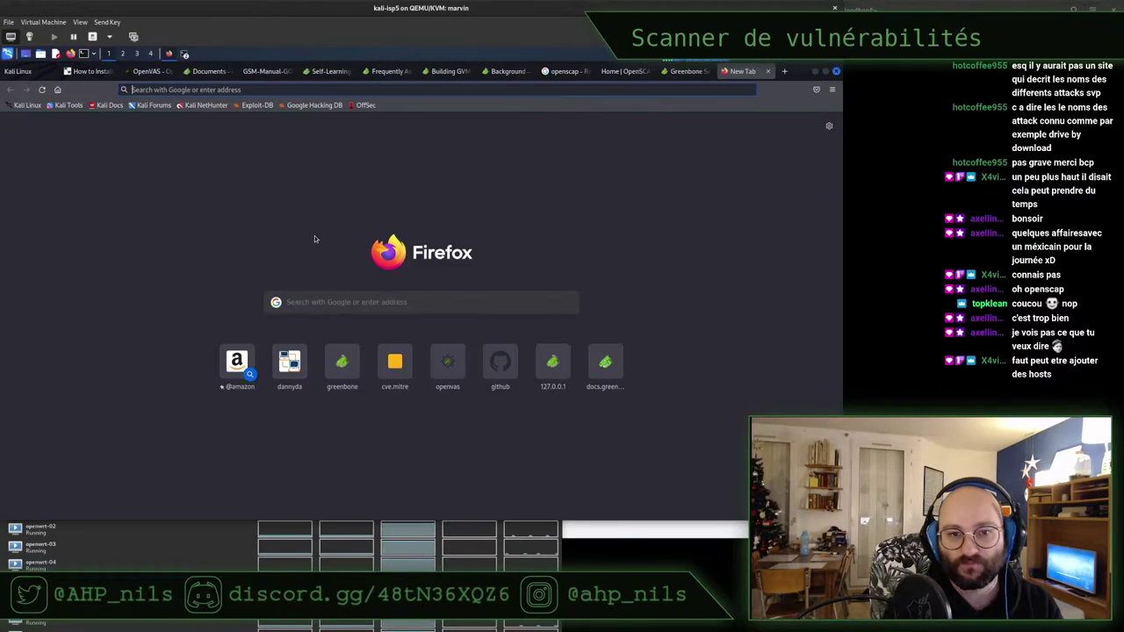
pyautogui.click(342, 303)
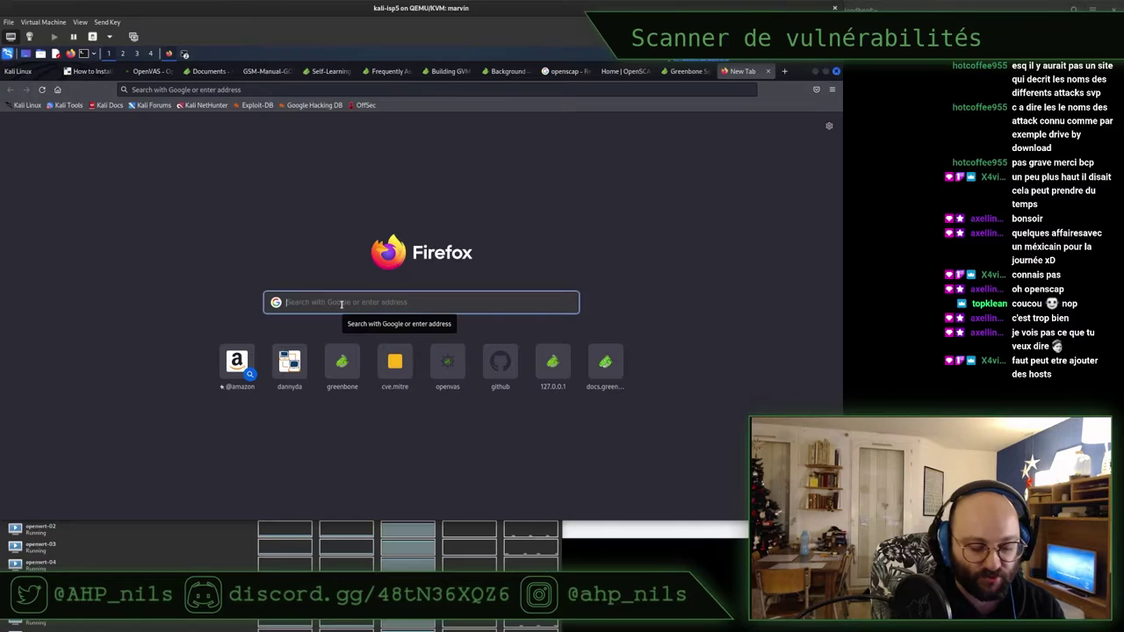
pyautogui.write('greenbone')
pyautogui.hotkey('ctrl', 'v')
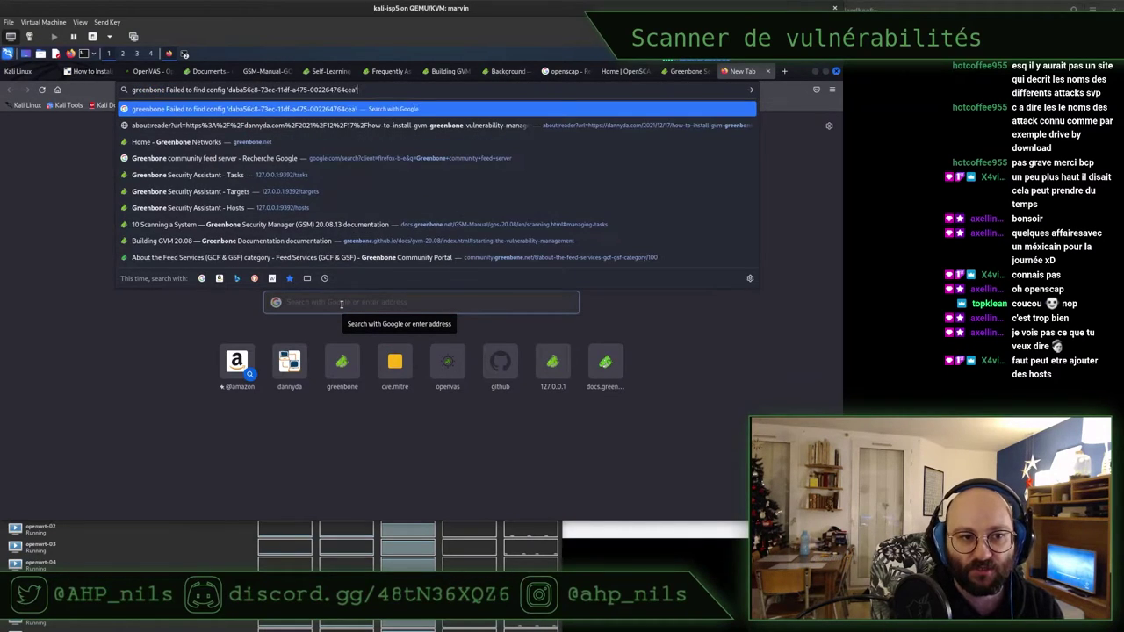
pyautogui.press('BackSpace')
pyautogui.press('BackSpace')
pyautogui.press('BackSpace')
pyautogui.press('BackSpace')
pyautogui.press('BackSpace')
pyautogui.press('BackSpace')
pyautogui.press('BackSpace')
pyautogui.press('BackSpace')
pyautogui.press('BackSpace')
pyautogui.press('BackSpace')
pyautogui.press('BackSpace')
pyautogui.press('BackSpace')
pyautogui.press('BackSpace')
pyautogui.press('BackSpace')
pyautogui.press('BackSpace')
pyautogui.press('BackSpace')
pyautogui.press('BackSpace')
pyautogui.press('BackSpace')
pyautogui.press('BackSpace')
pyautogui.press('BackSpace')
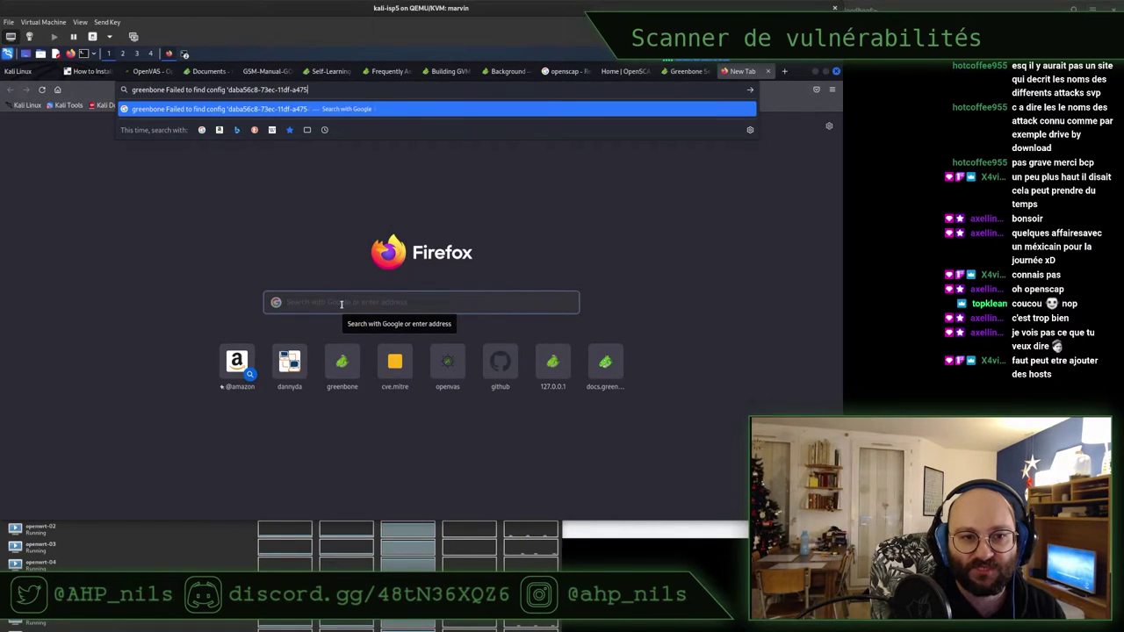
pyautogui.press('BackSpace')
pyautogui.press('BackSpace')
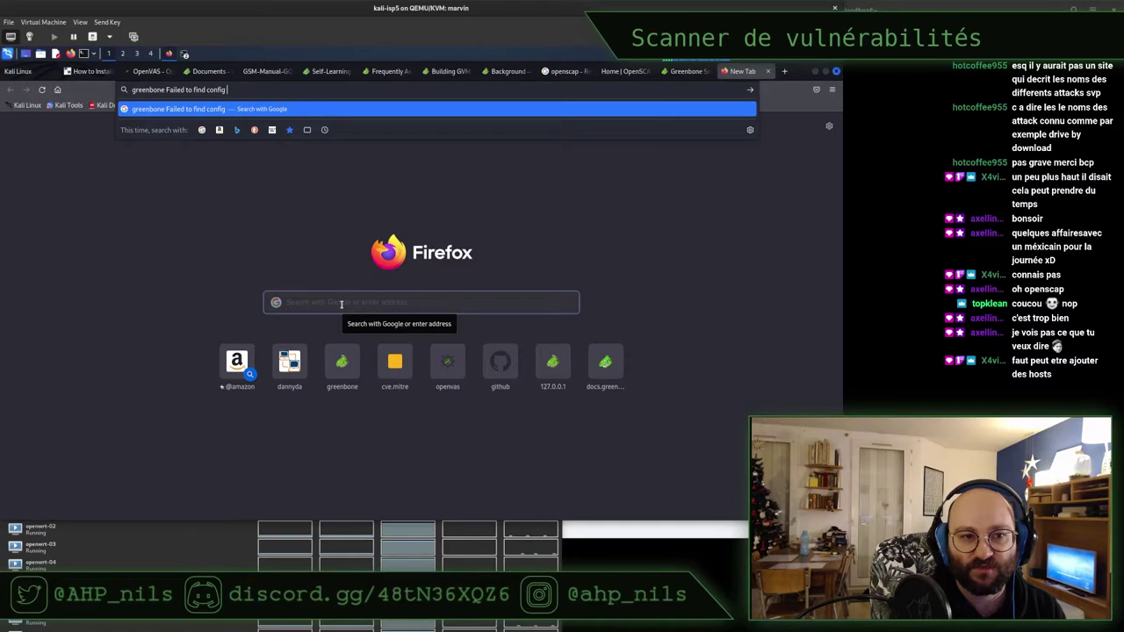
pyautogui.write('task wiz')
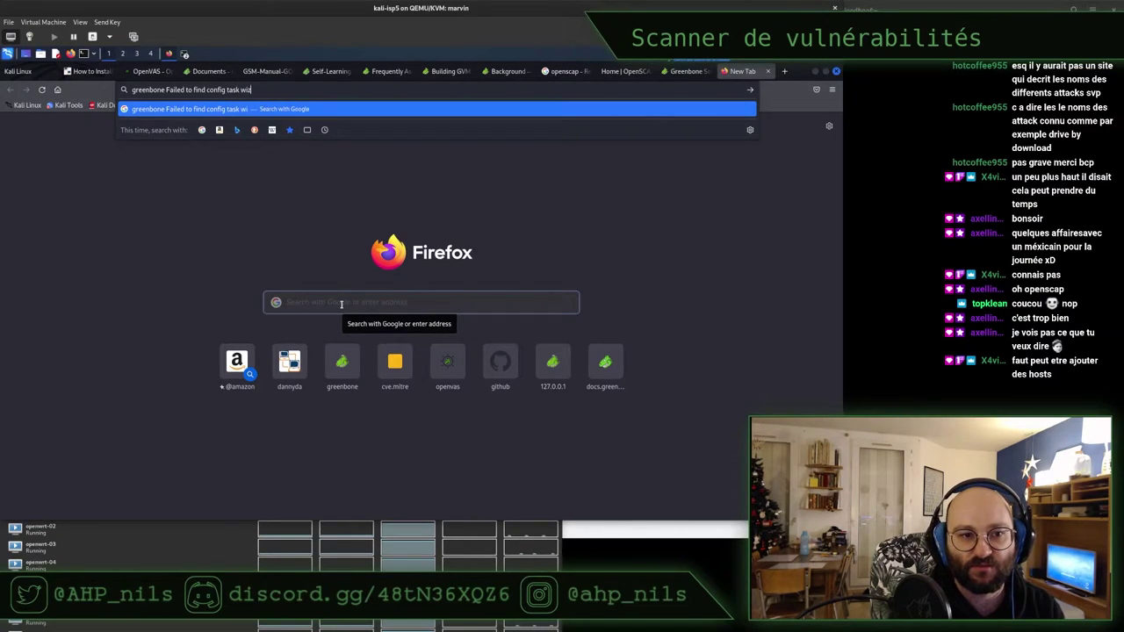
pyautogui.write('ard')
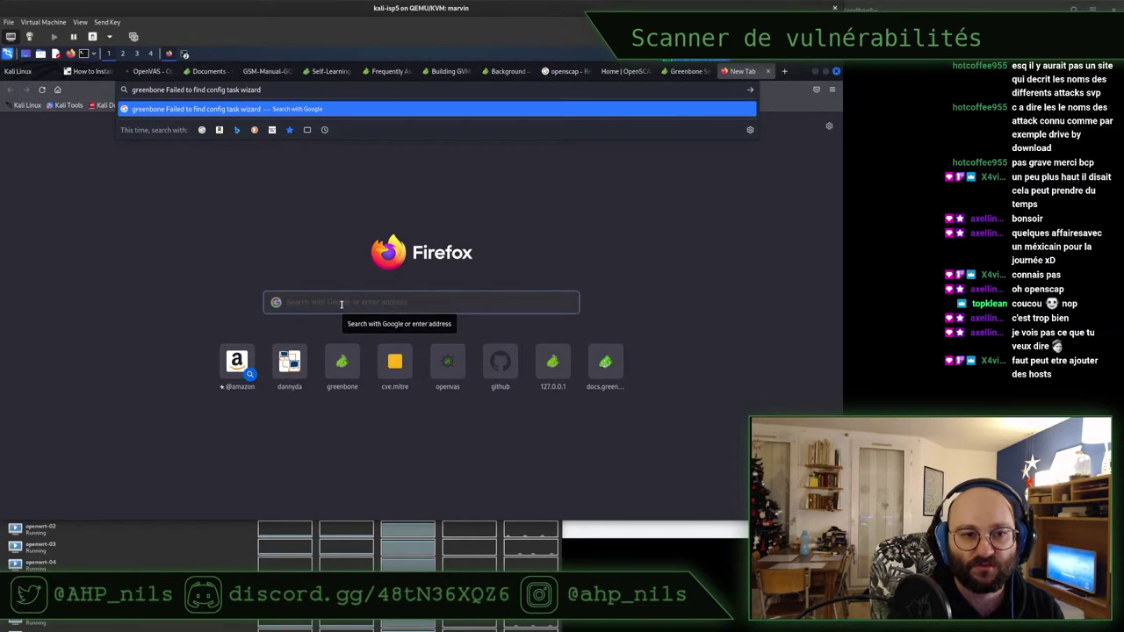
pyautogui.press('Left')
pyautogui.press('Left')
pyautogui.press('Left')
pyautogui.press('Left')
pyautogui.press('Left')
pyautogui.press('Left')
pyautogui.press('Left')
pyautogui.press('Left')
pyautogui.press('Left')
pyautogui.press('Left')
pyautogui.press('Left')
pyautogui.press('Left')
pyautogui.press('Left')
pyautogui.press('Left')
pyautogui.write('"')
pyautogui.press('Right')
pyautogui.press('Right')
pyautogui.press('Right')
pyautogui.press('Right')
pyautogui.press('Right')
pyautogui.press('Right')
pyautogui.press('Right')
pyautogui.press('Right')
pyautogui.press('Right')
pyautogui.press('Right')
pyautogui.press('Right')
pyautogui.press('Right')
pyautogui.press('Right')
pyautogui.press('Right')
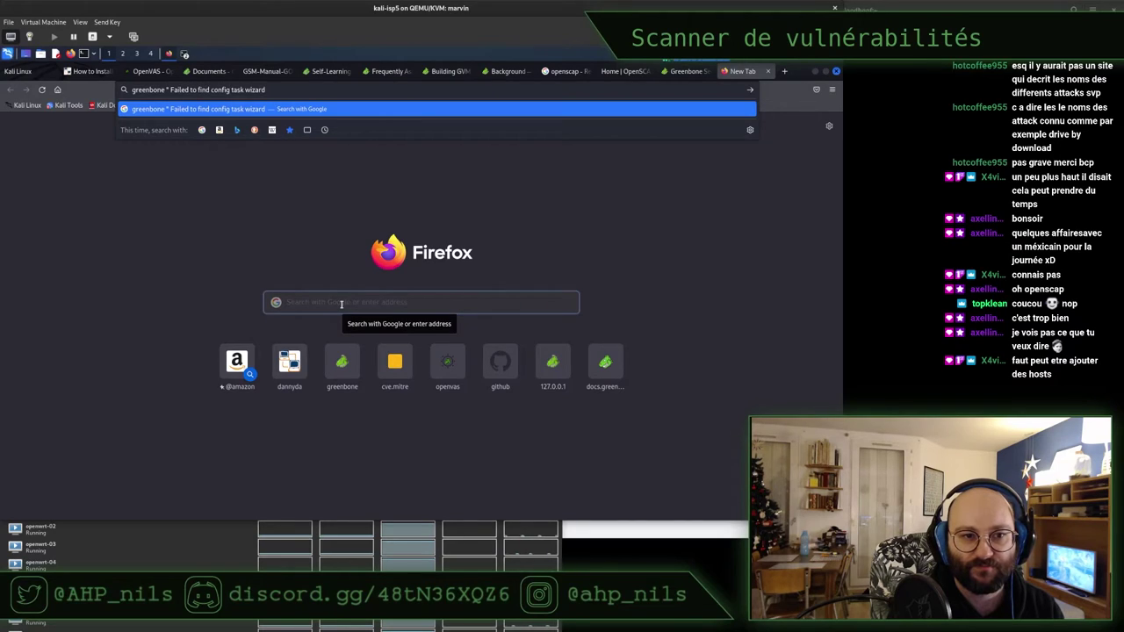
pyautogui.press('Right')
pyautogui.press('Right')
pyautogui.press('Right')
pyautogui.press('Right')
pyautogui.press('Right')
pyautogui.press('Right')
pyautogui.write('"')
pyautogui.press('Return')
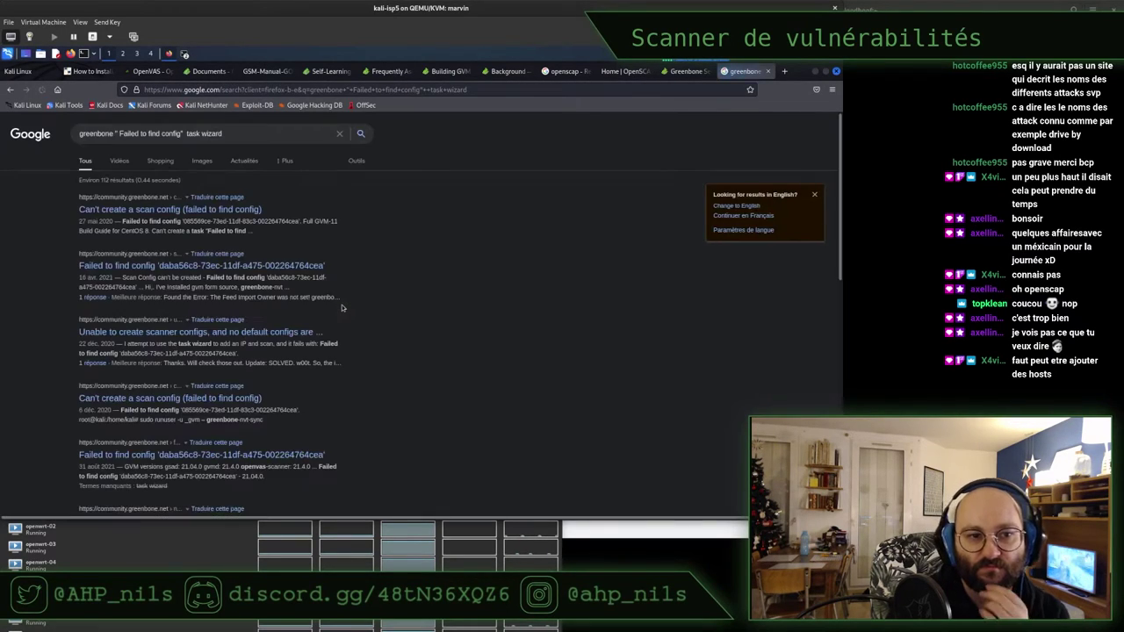
# Open the matching forum results in background tabs and switch to the Scan Config thread
pyautogui.middleClick(117, 210)
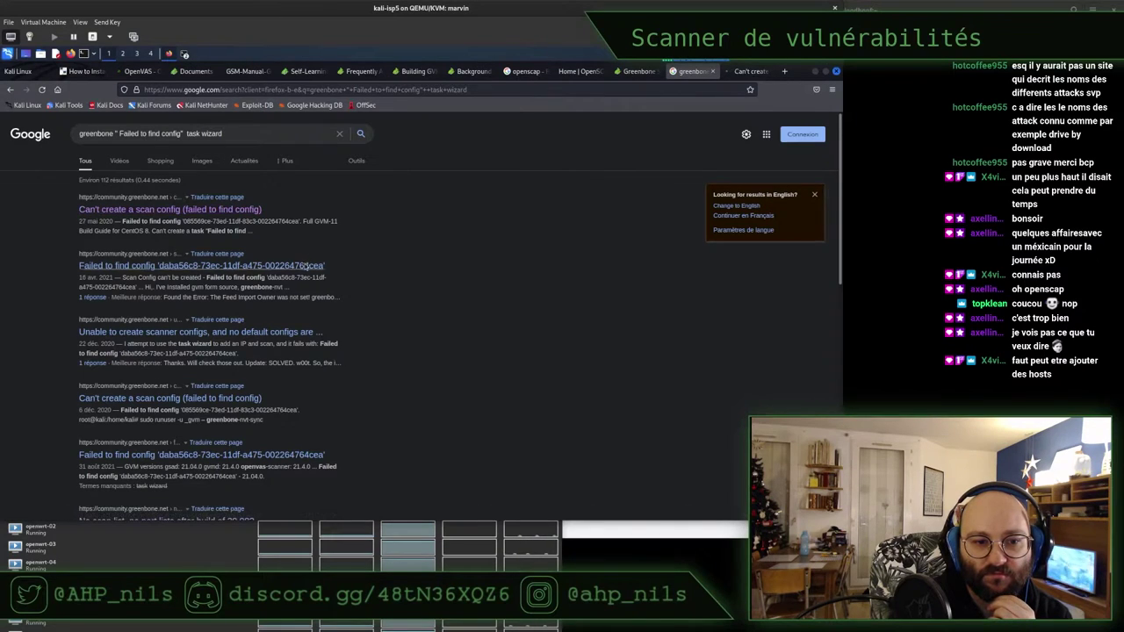
pyautogui.moveTo(326, 265); pyautogui.dragTo(79, 266)
pyautogui.hotkey('ctrl', 'c')
pyautogui.click(269, 134)
pyautogui.hotkey('ctrl', 'v')
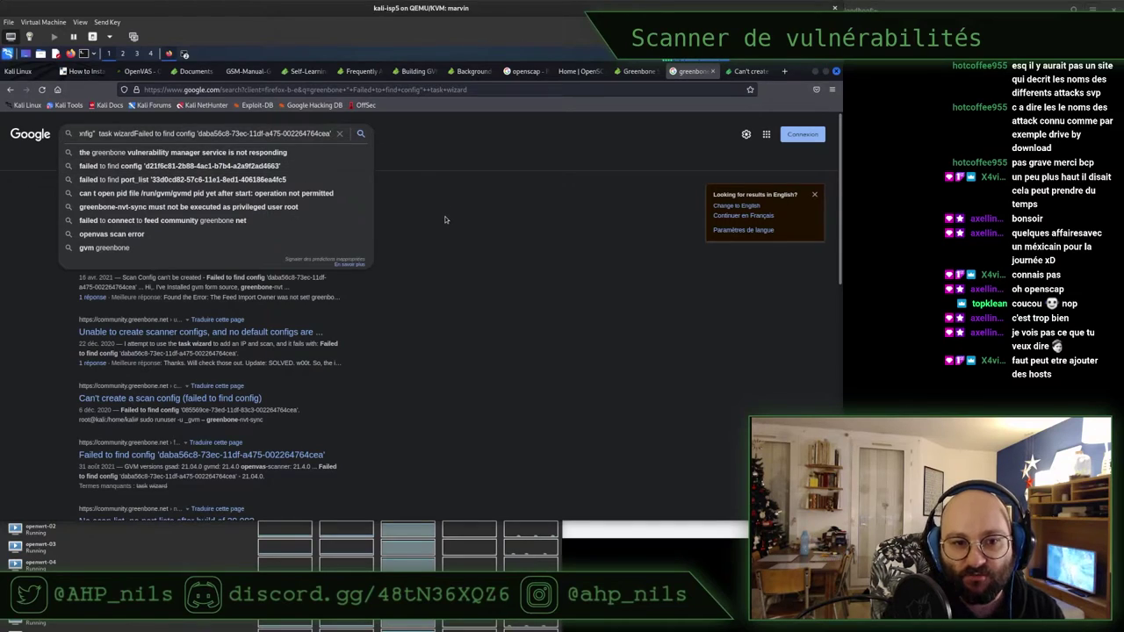
pyautogui.press('Return')
pyautogui.middleClick(221, 265)
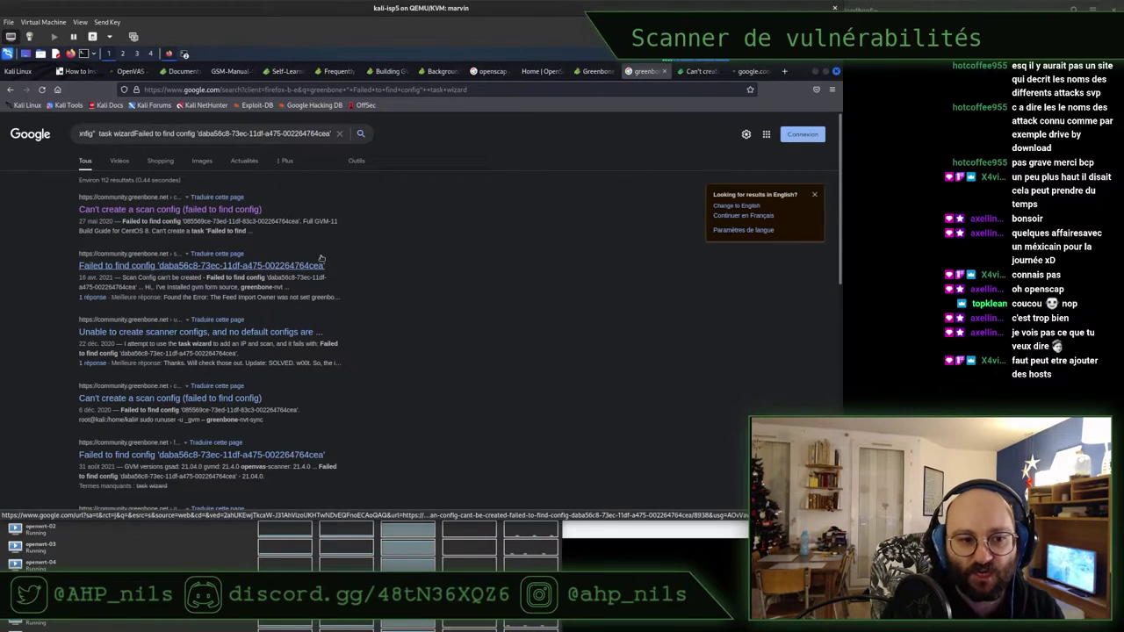
pyautogui.click(752, 71)
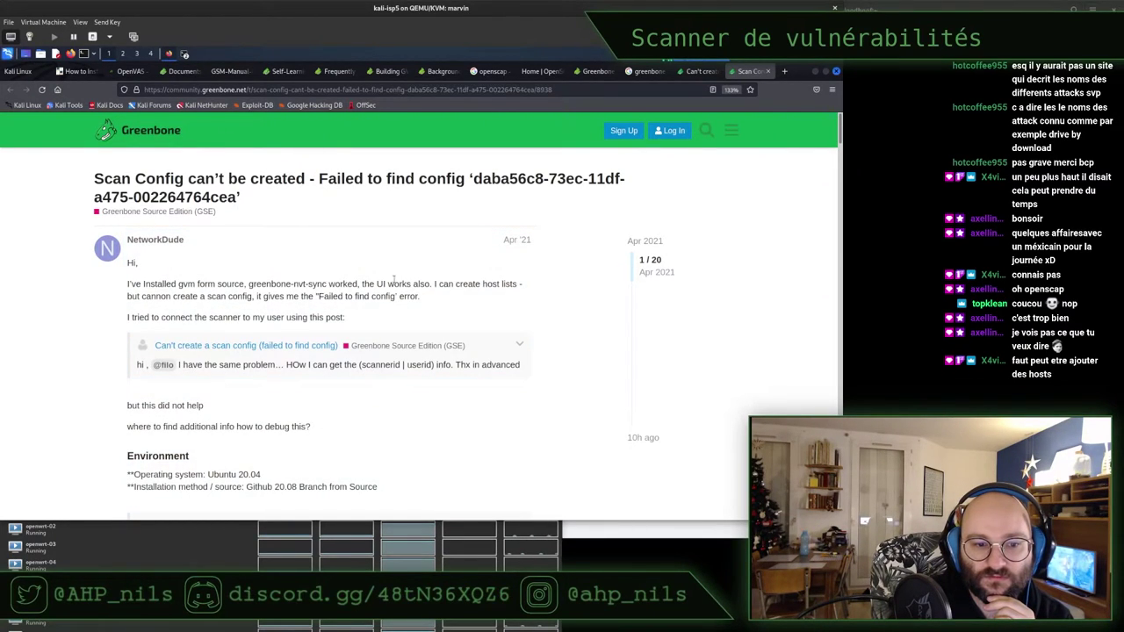
# Copy the gvmd --get-users --verbose command from the forum thread's Feed Import Owner tip
pyautogui.scroll(-1, 389, 286)
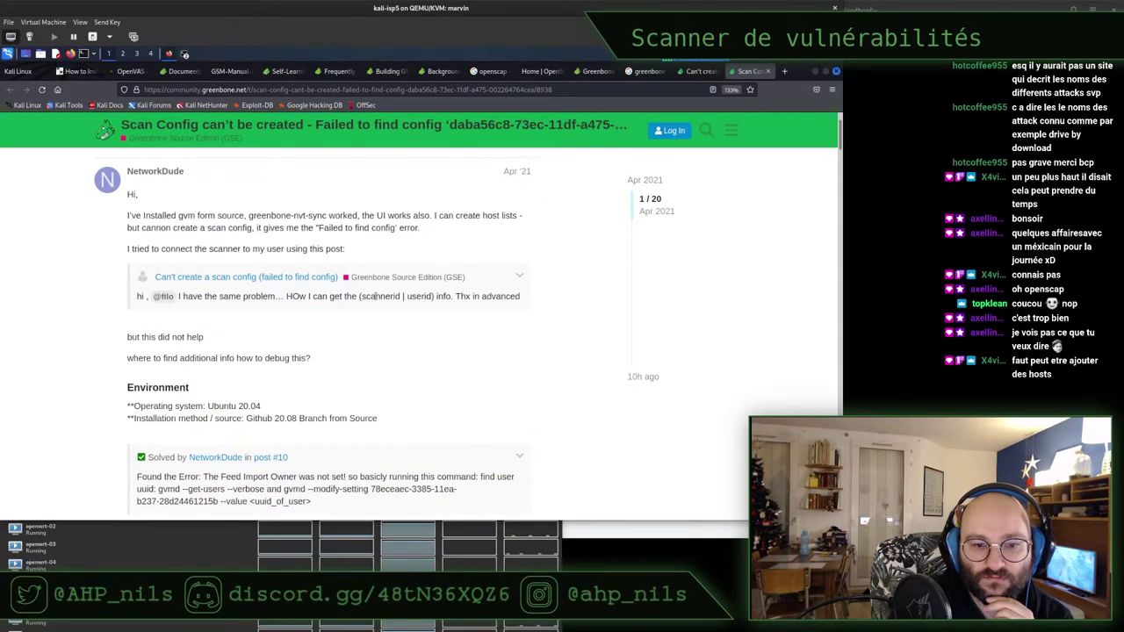
pyautogui.scroll(-1, 376, 297)
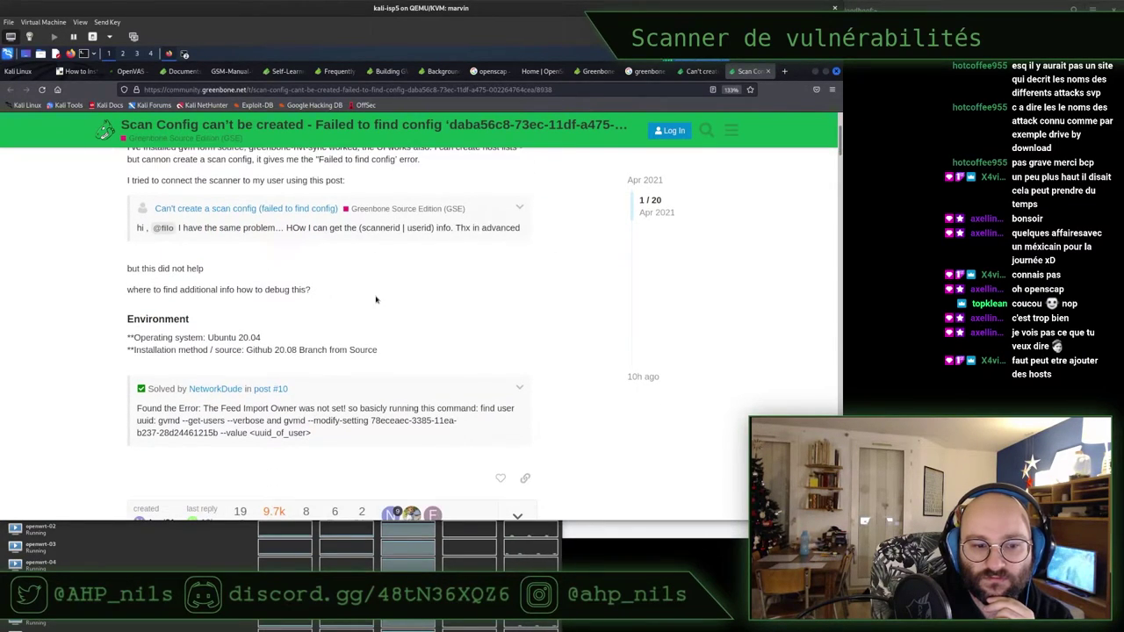
pyautogui.scroll(-2, 376, 300)
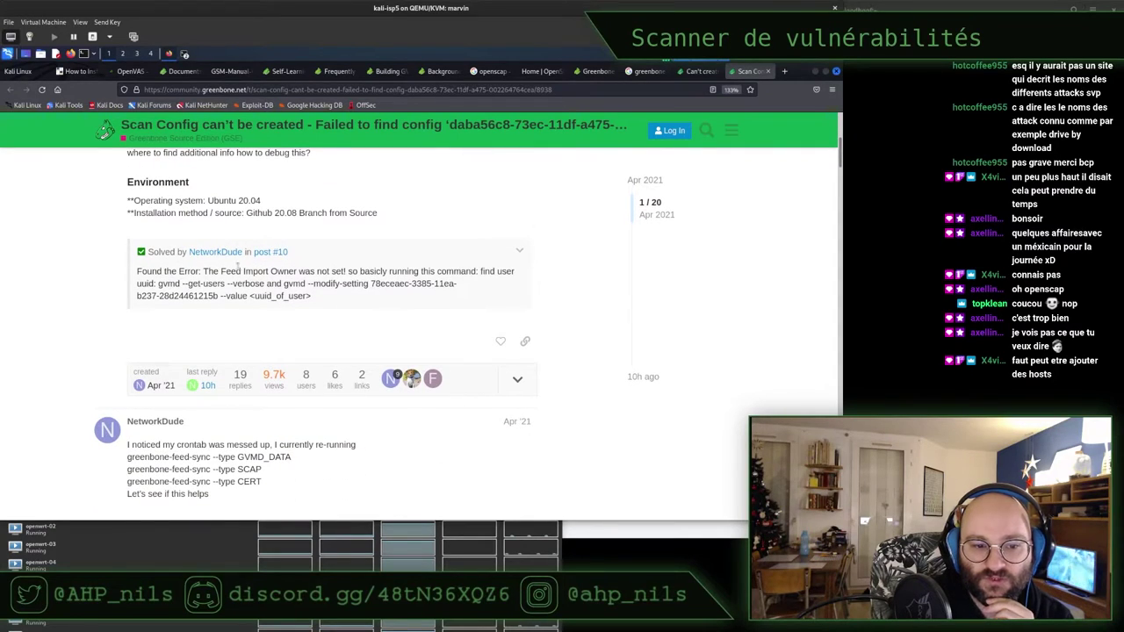
pyautogui.moveTo(232, 272); pyautogui.dragTo(434, 272)
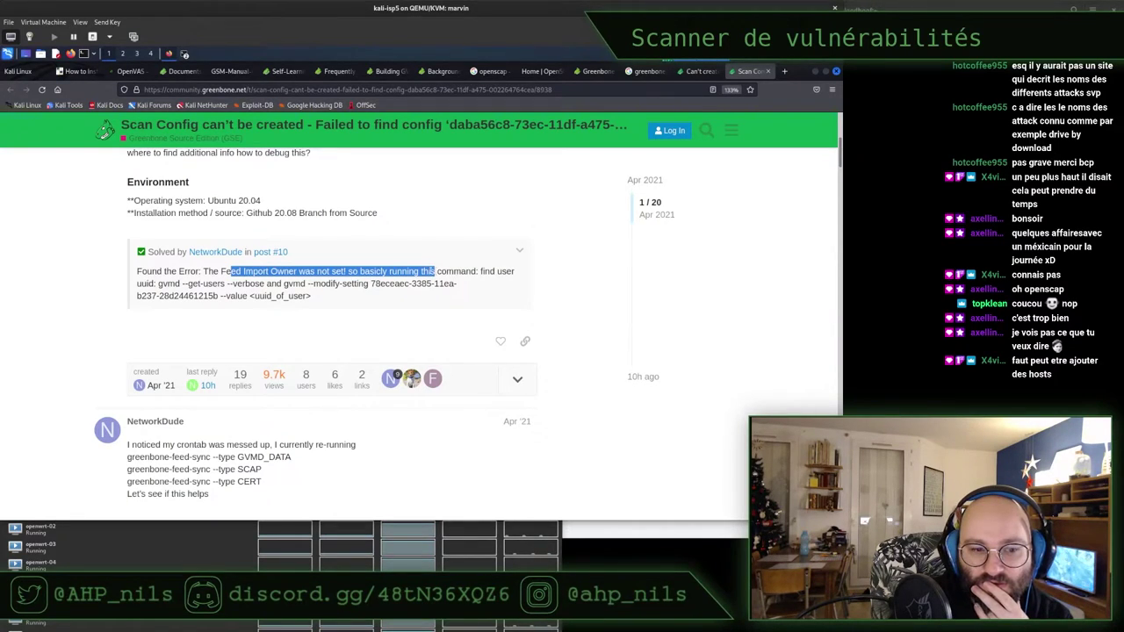
pyautogui.click(244, 283)
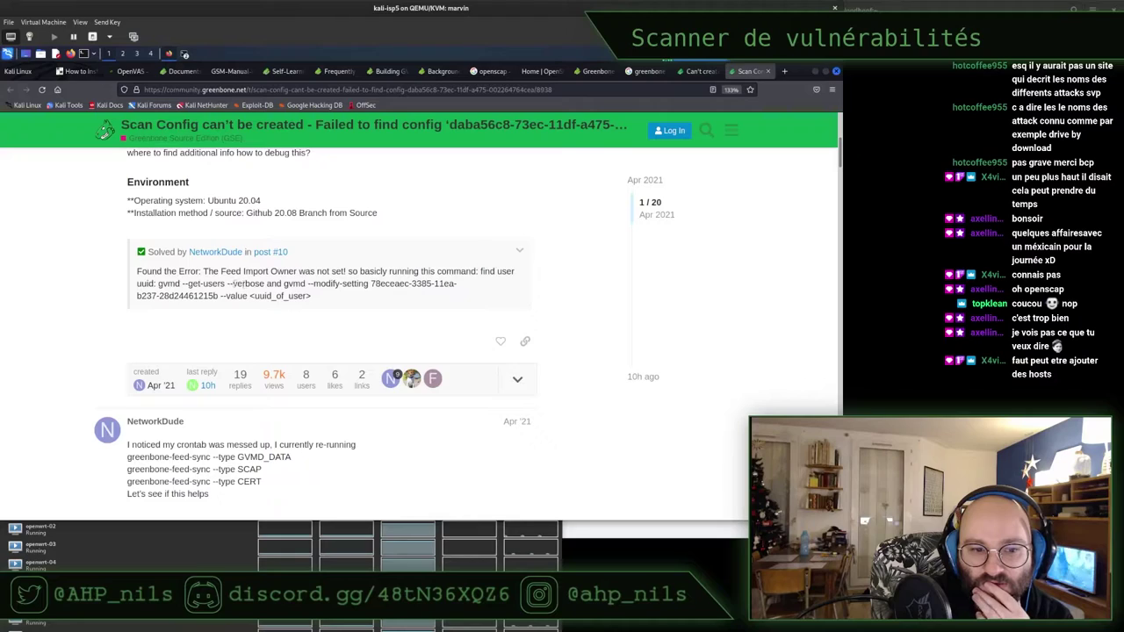
pyautogui.moveTo(159, 284); pyautogui.dragTo(264, 284)
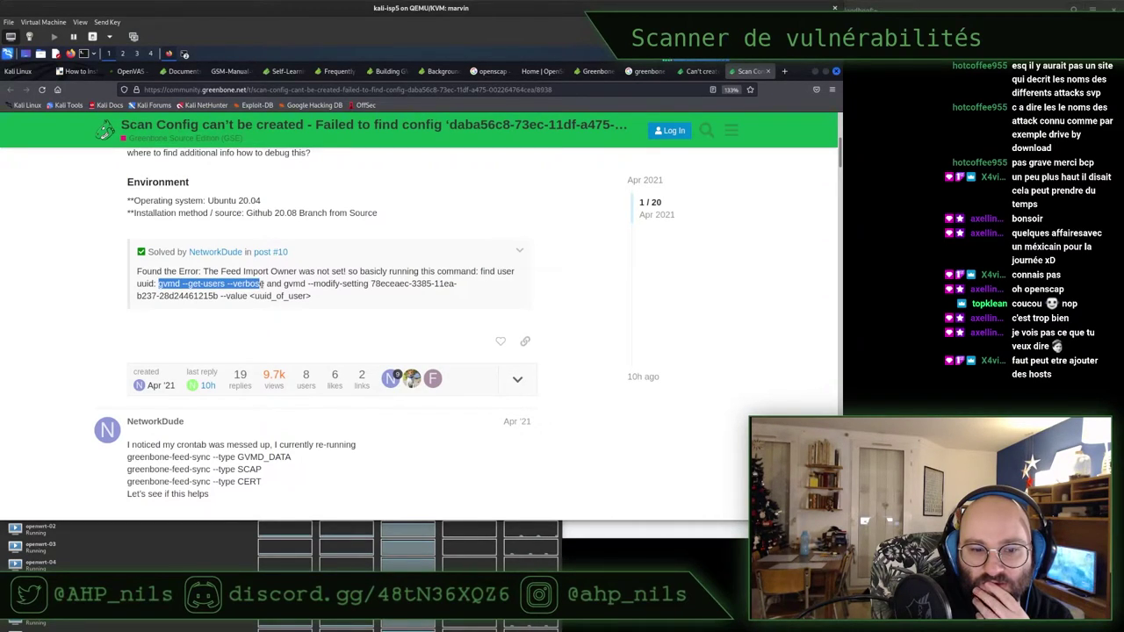
pyautogui.moveTo(261, 283); pyautogui.dragTo(265, 284)
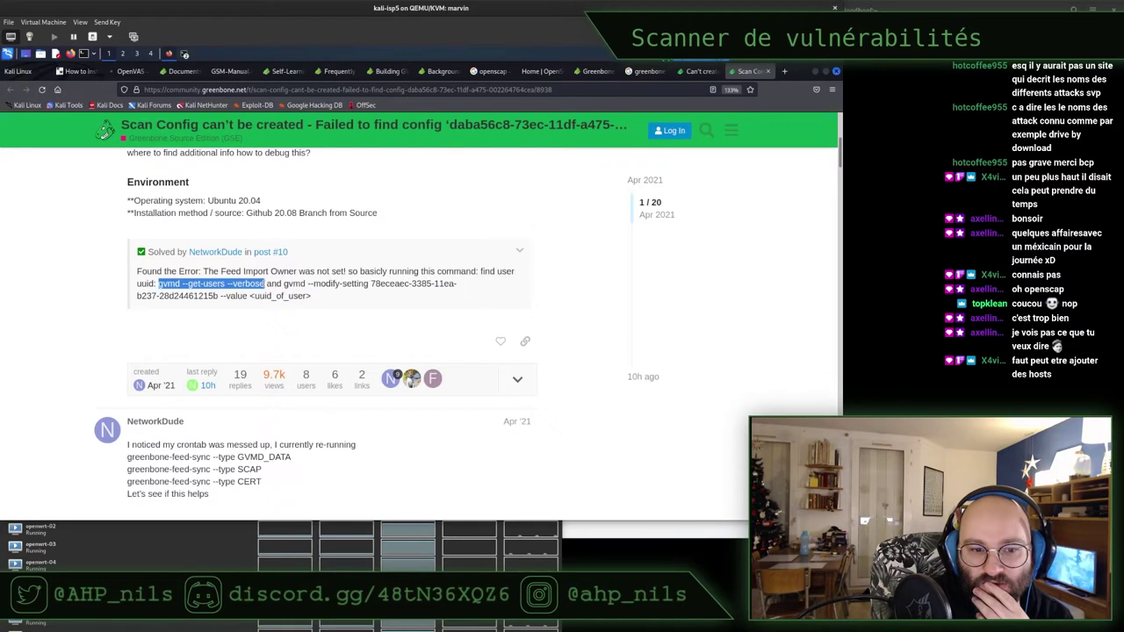
pyautogui.rightClick(237, 285)
pyautogui.click(251, 295)
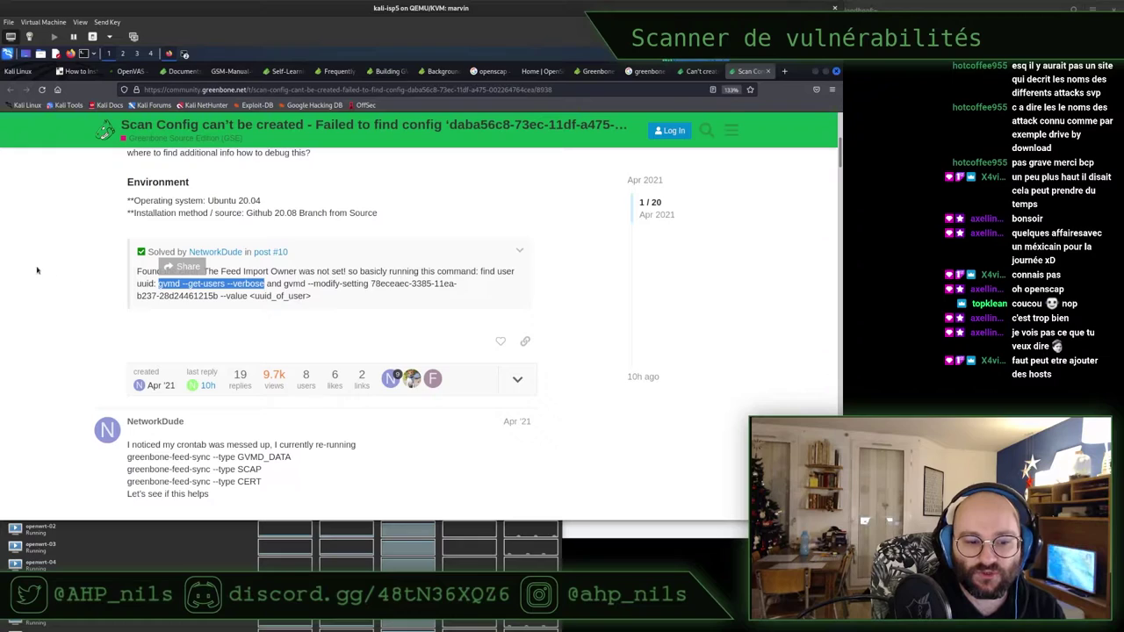
# Copy the /var/log/gvm/gvmd.log path from a later reply and minimize Firefox
pyautogui.scroll(-1, 55, 276)
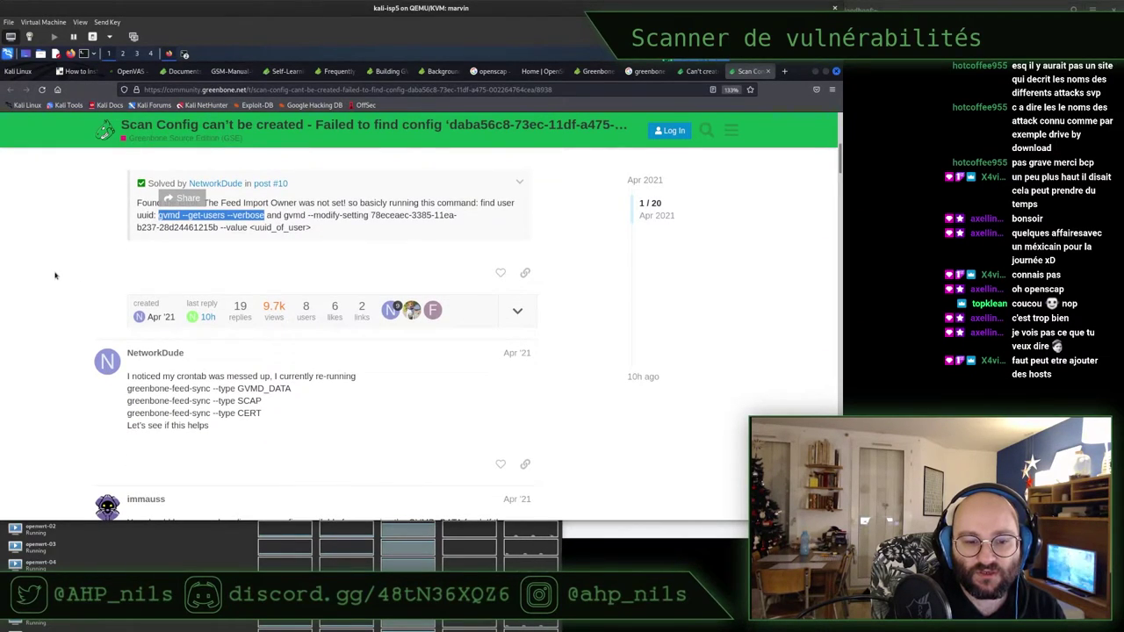
pyautogui.scroll(-2, 54, 276)
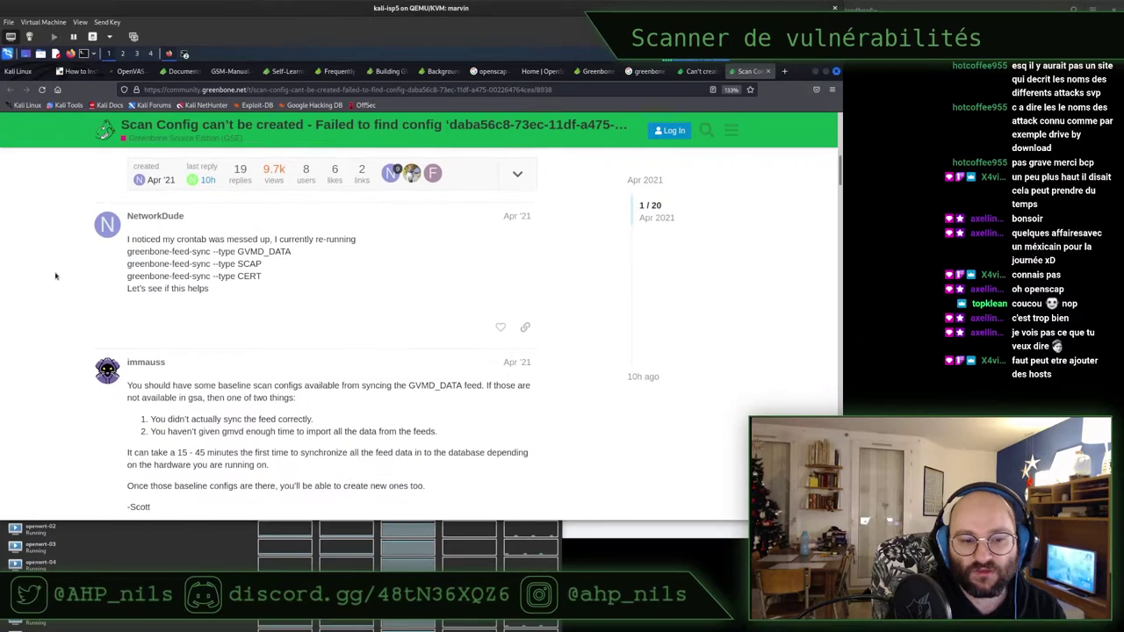
pyautogui.scroll(-1, 58, 276)
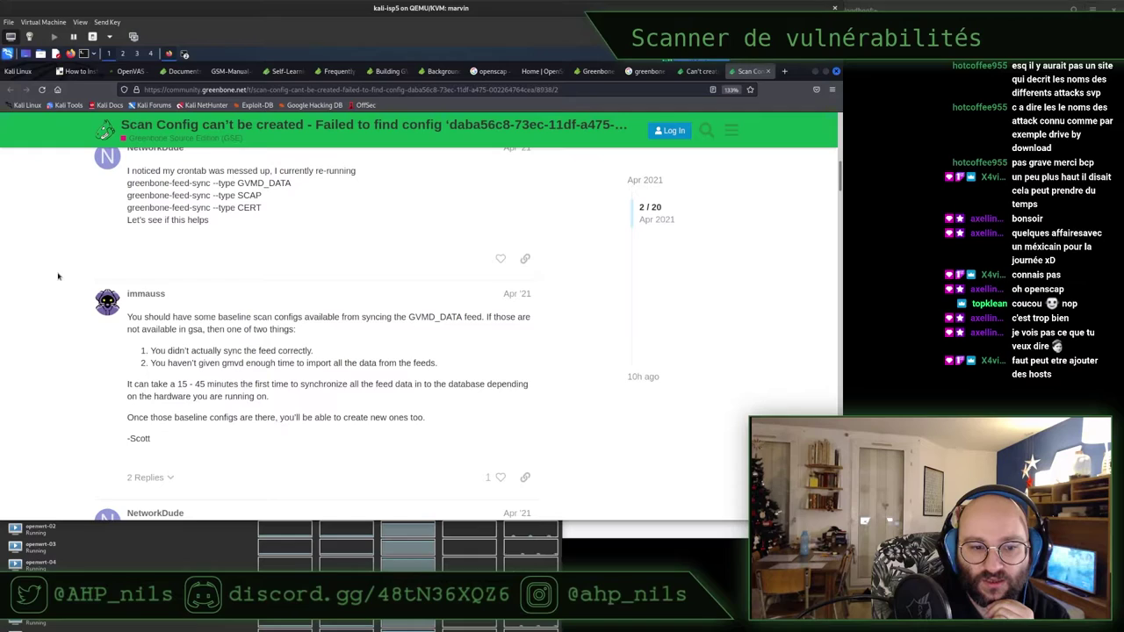
pyautogui.scroll(-1, 58, 277)
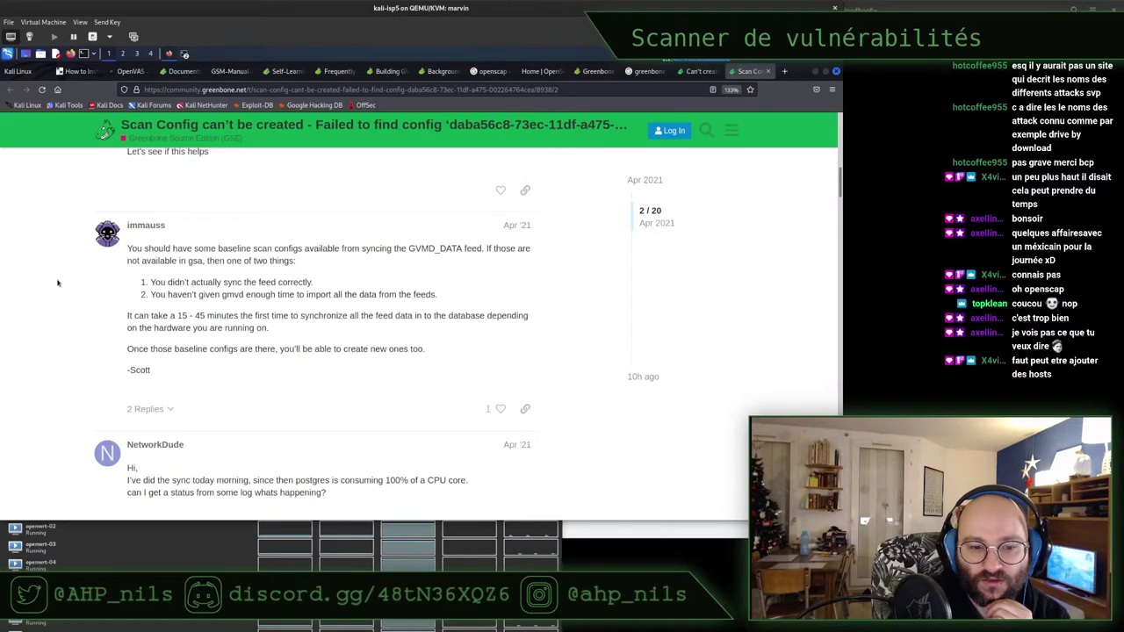
pyautogui.scroll(-2, 46, 282)
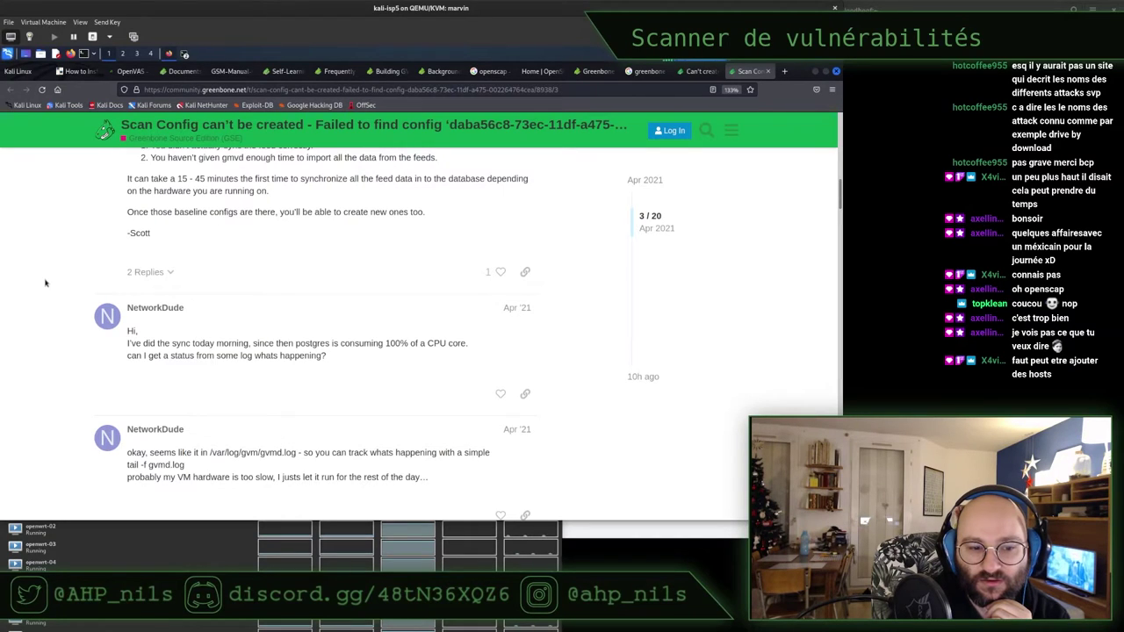
pyautogui.scroll(-2, 46, 282)
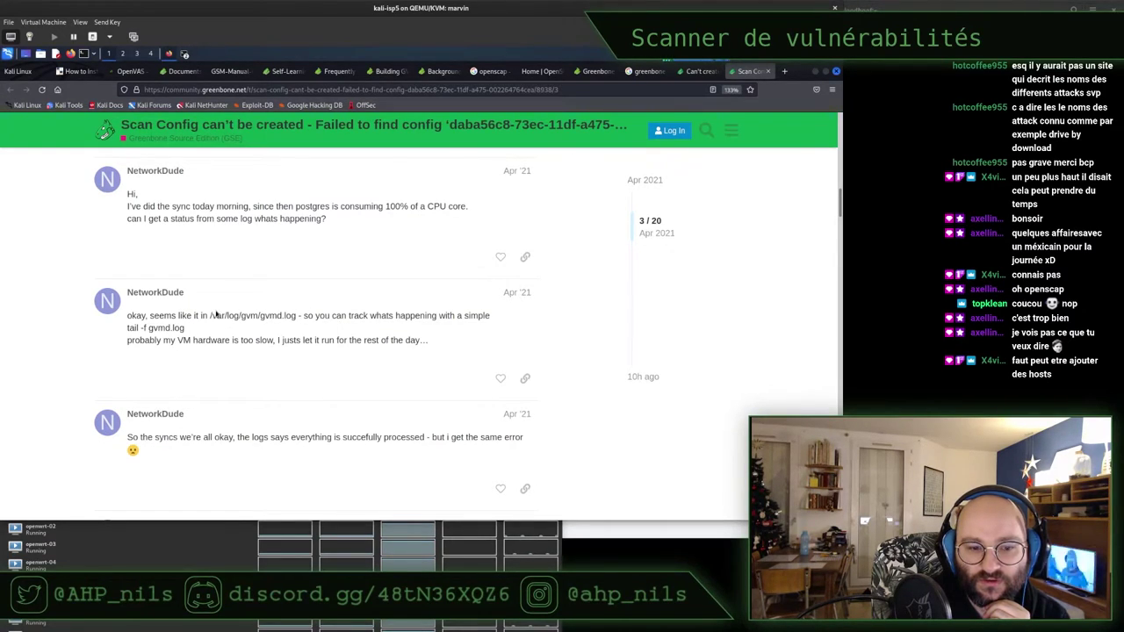
pyautogui.scroll(-1, 216, 315)
pyautogui.tripleClick(372, 271)
pyautogui.click(264, 268)
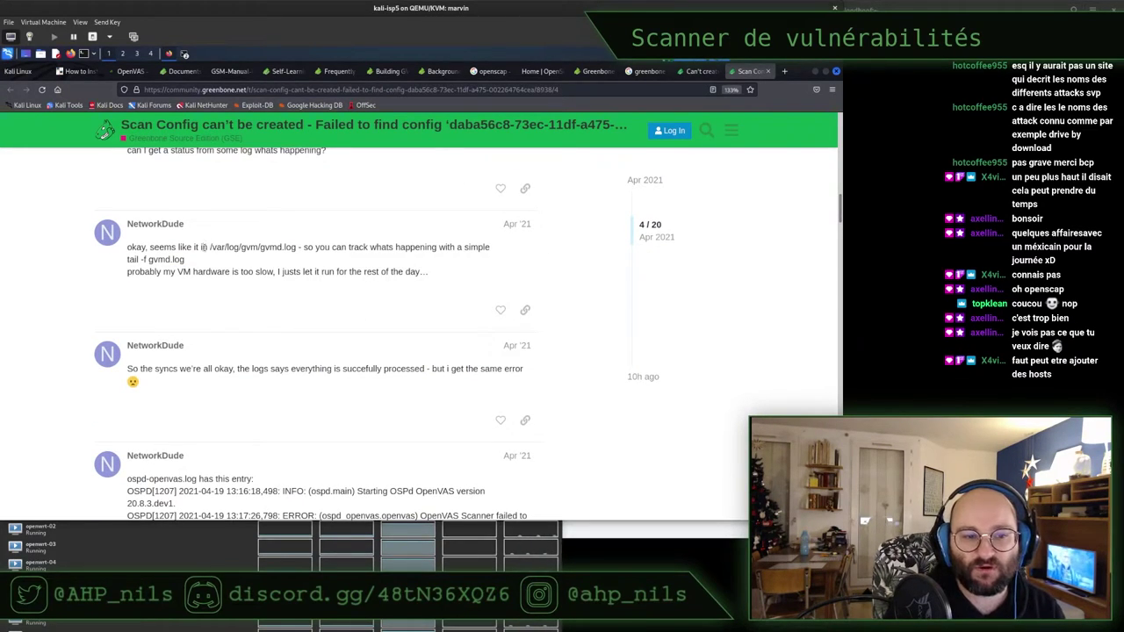
pyautogui.moveTo(209, 247); pyautogui.dragTo(291, 250)
pyautogui.rightClick(278, 252)
pyautogui.click(301, 257)
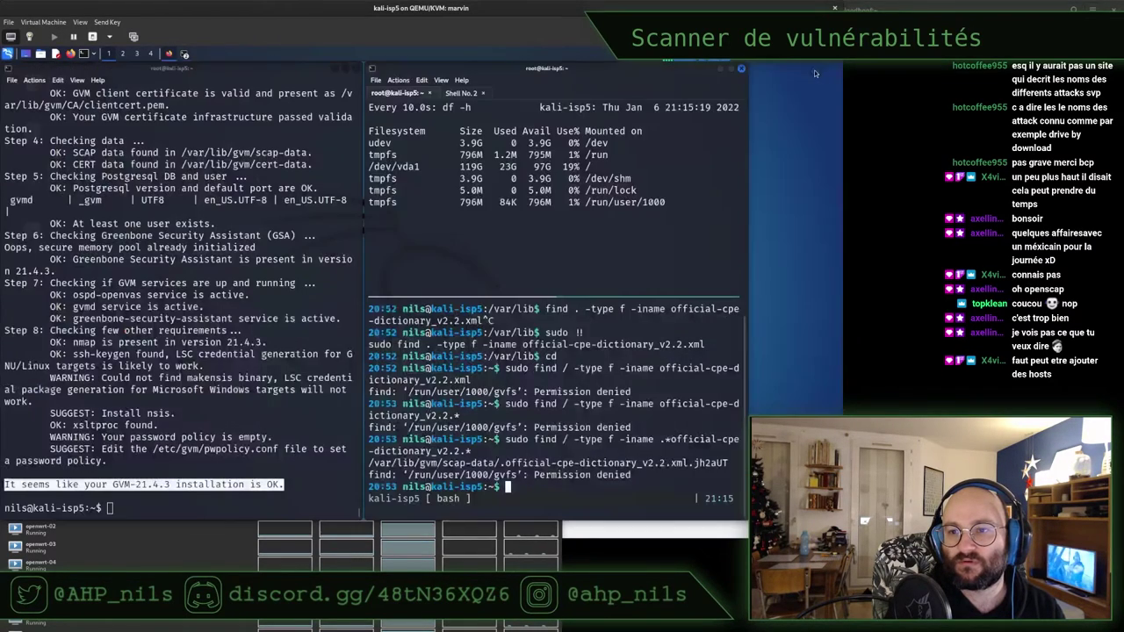
pyautogui.click(814, 71)
# Confirm /var/log/gvm/gvmd.log exists with ls -hl, correcting the pasted path
pyautogui.click(136, 213)
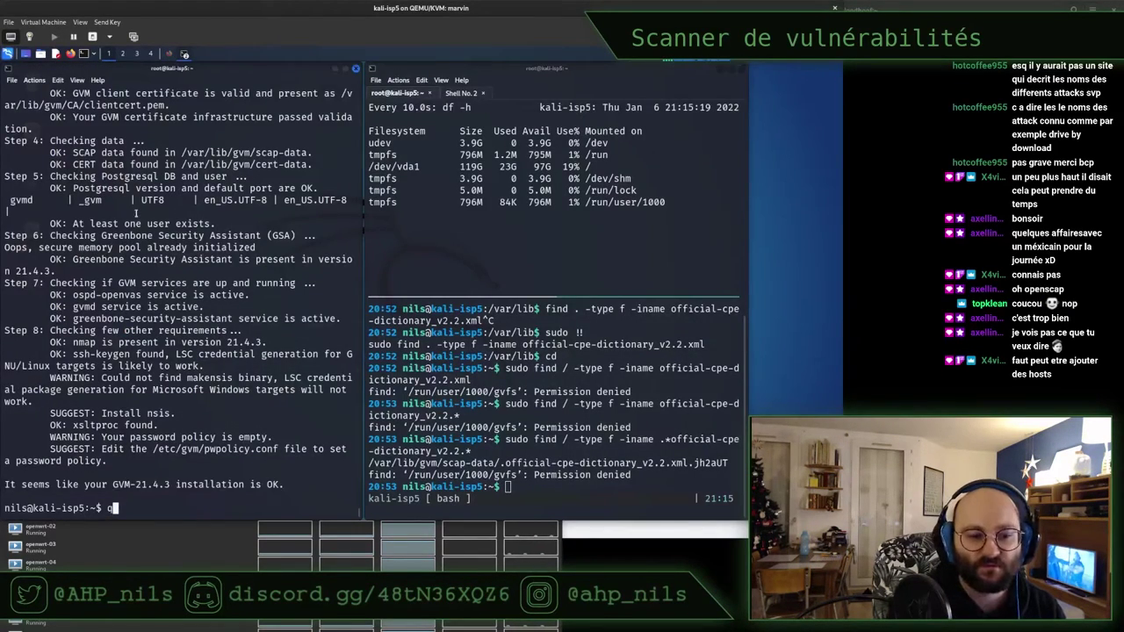
pyautogui.press('BackSpace')
pyautogui.hotkey('ctrl', 'l')
pyautogui.write('ls -hl')
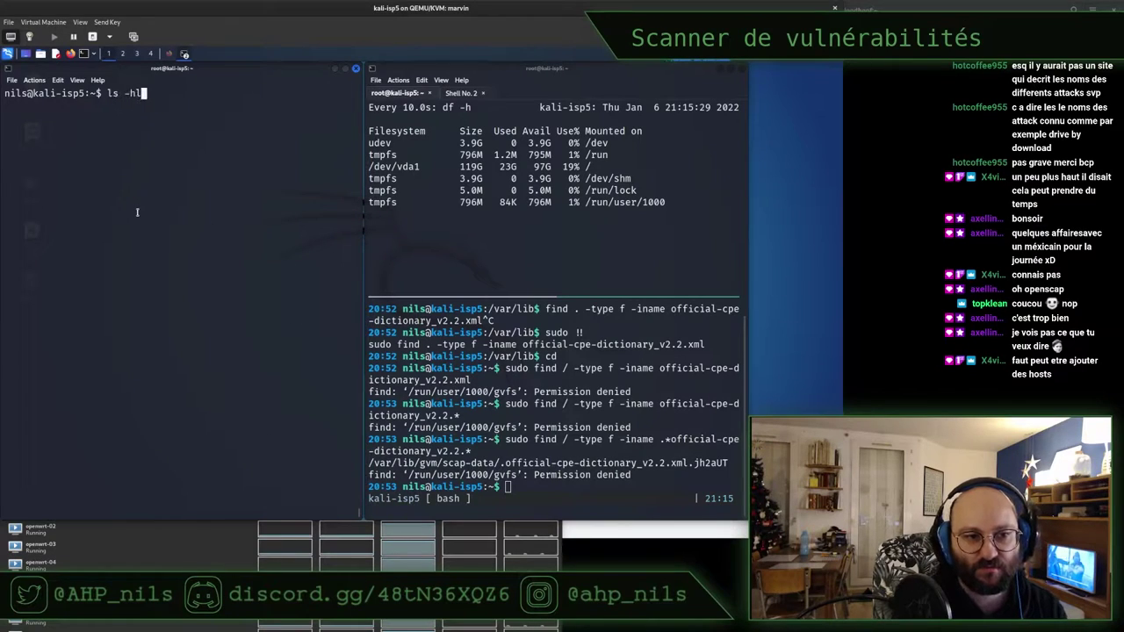
pyautogui.hotkey('ctrl', 'shift', 'v')
pyautogui.press('Return')
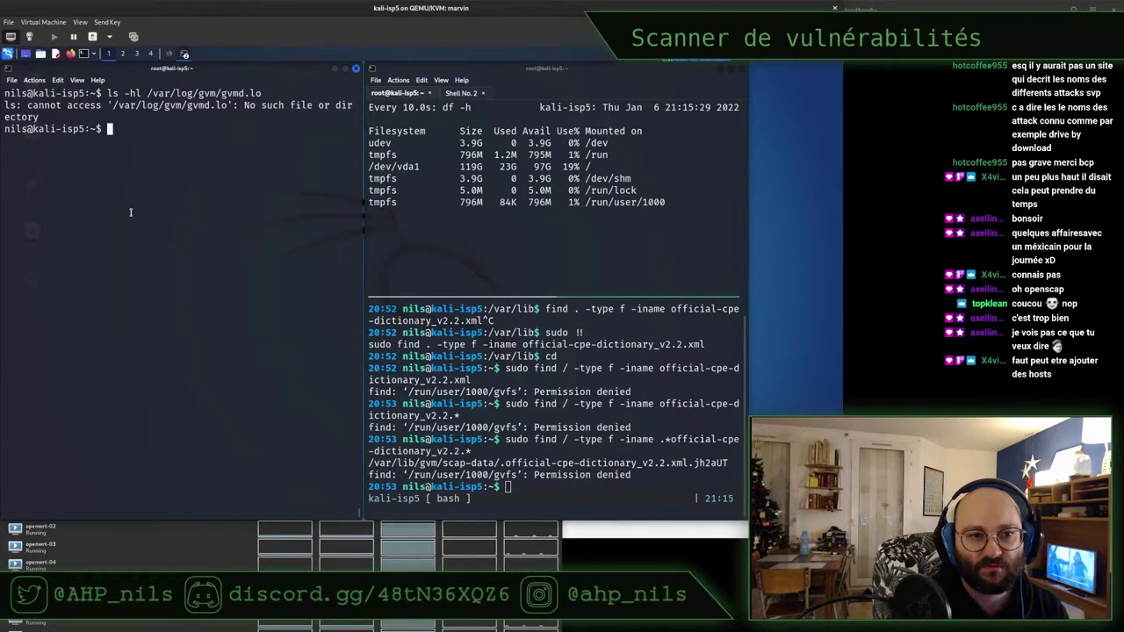
pyautogui.press('Up')
pyautogui.write('g')
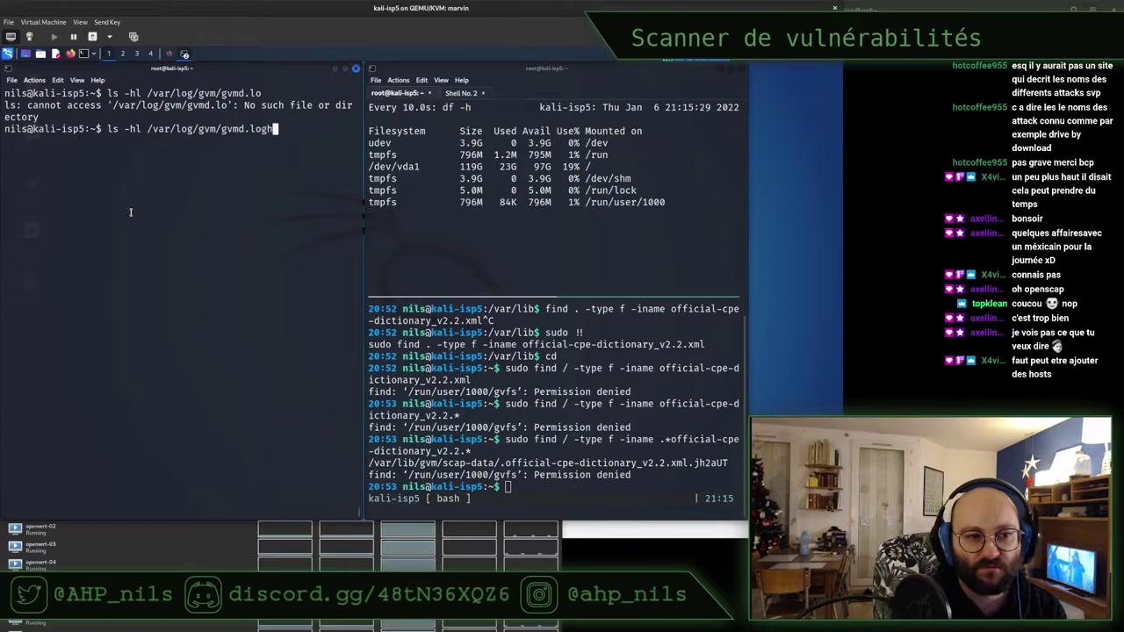
pyautogui.press('Return')
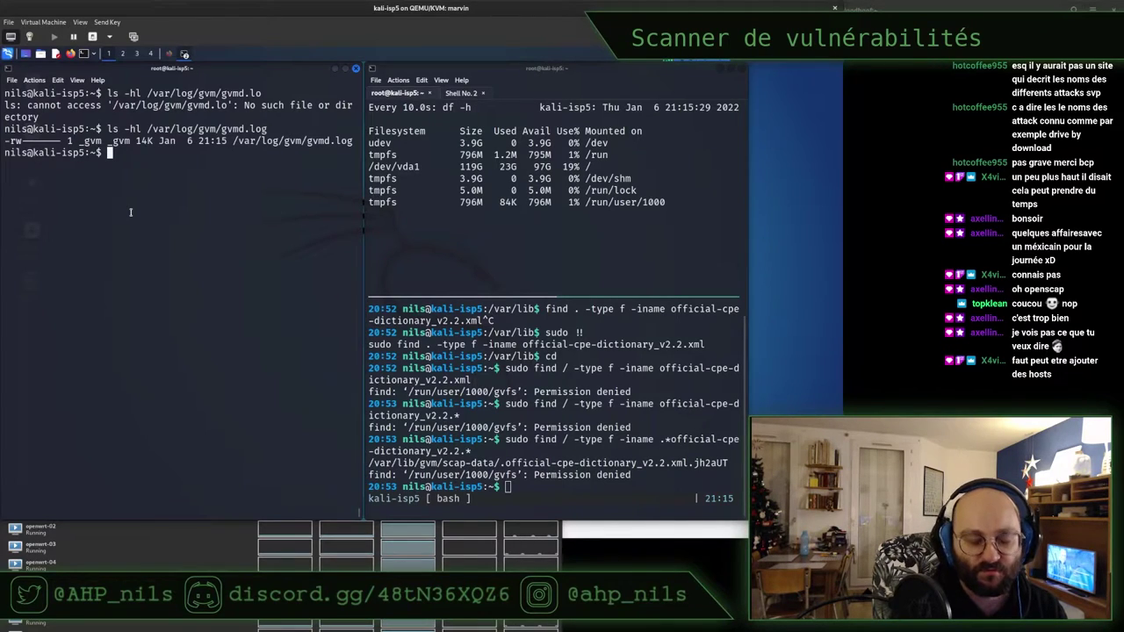
# Read the end of gvmd.log with sudo less in a maximized terminal, then check the date
pyautogui.write('sudo less')
pyautogui.doubleClick(171, 130)
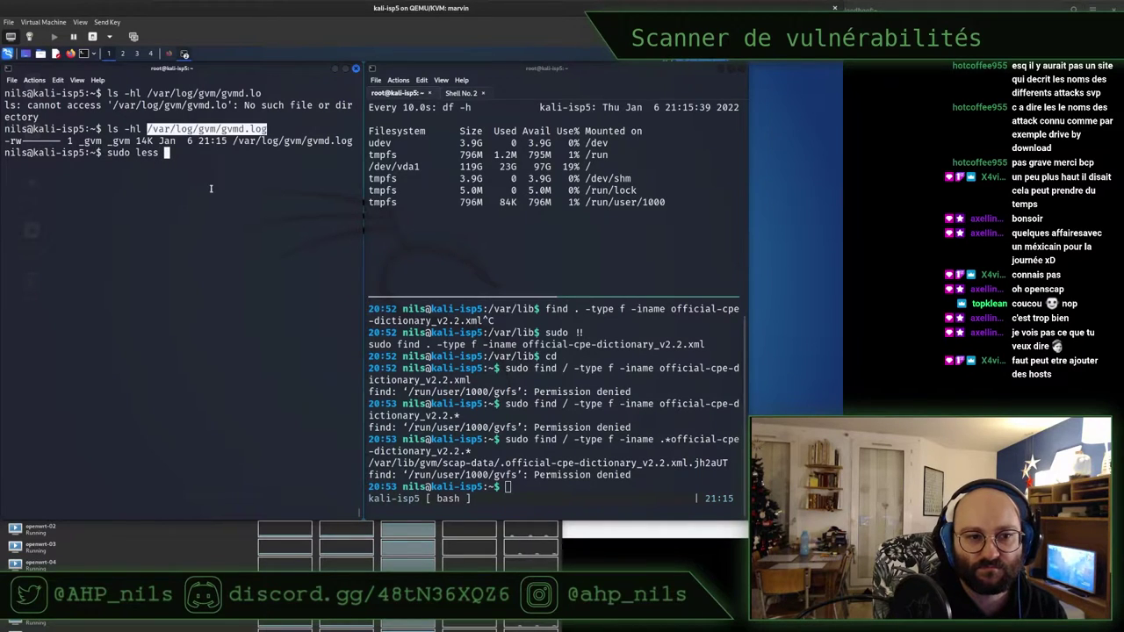
pyautogui.middleClick(210, 188)
pyautogui.press('Return')
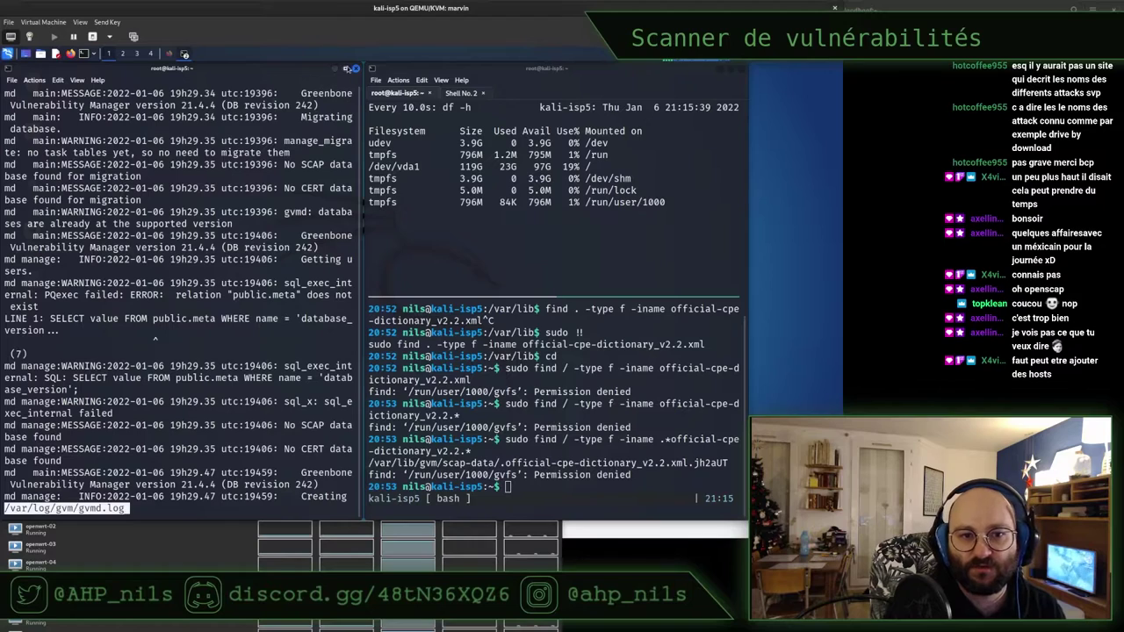
pyautogui.click(347, 68)
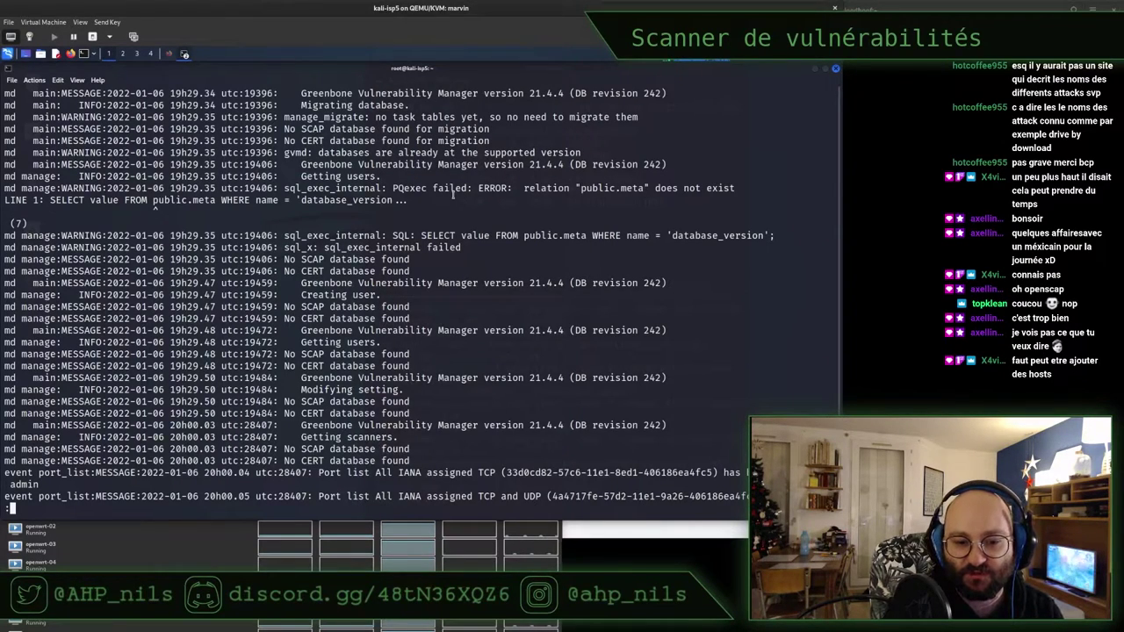
pyautogui.press('space')
pyautogui.press('space')
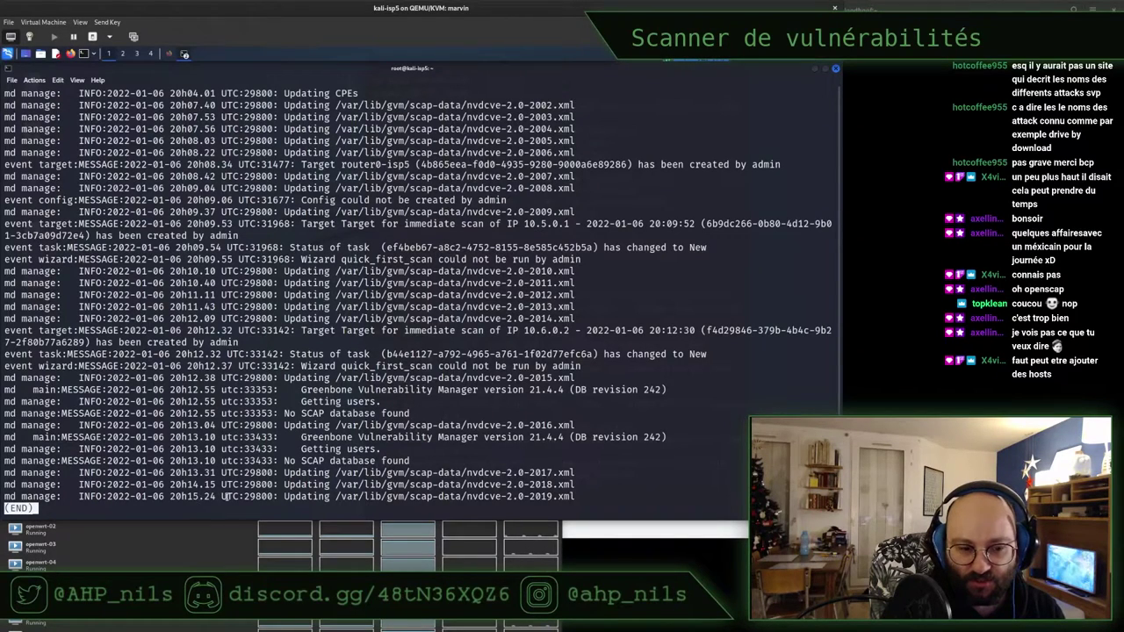
pyautogui.tripleClick(180, 497)
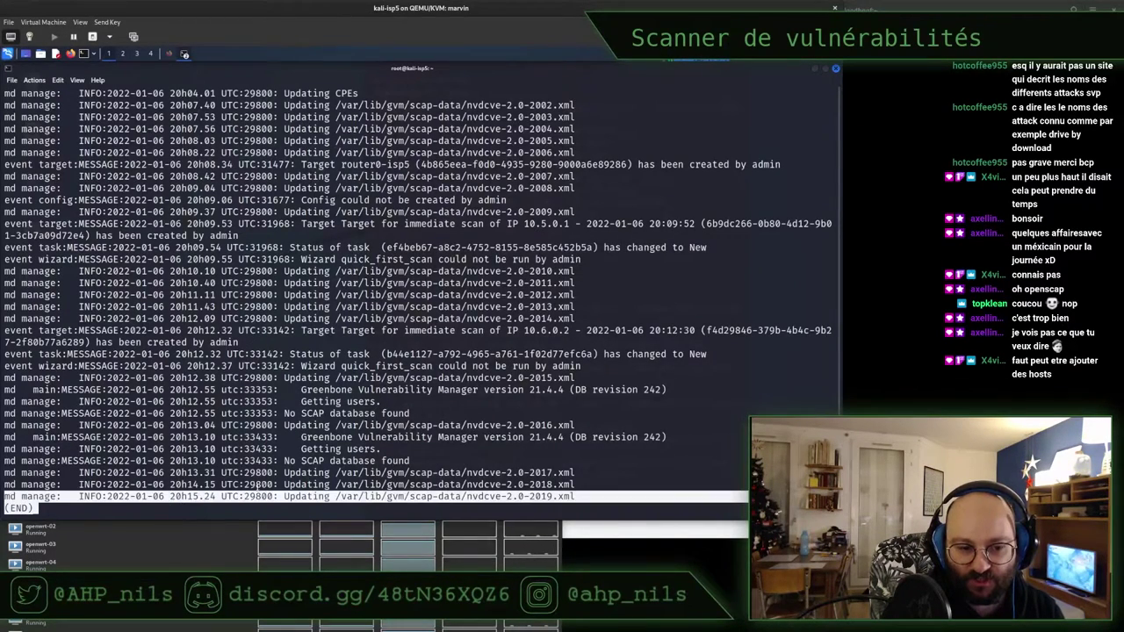
pyautogui.write('q')
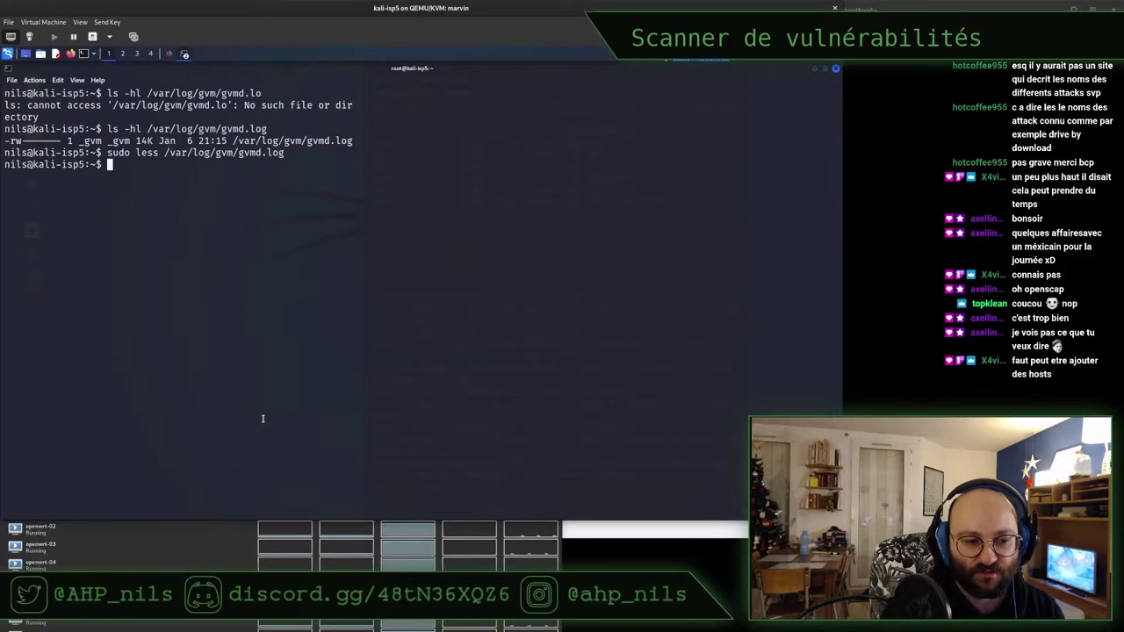
pyautogui.write('date')
pyautogui.press('Return')
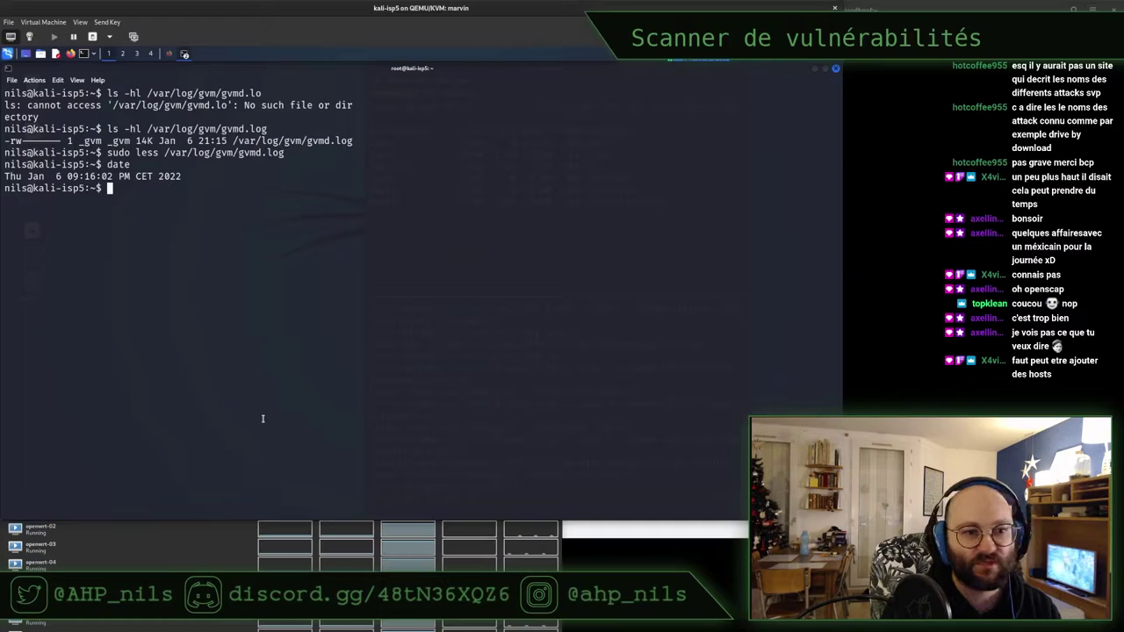
# Reopen gvmd.log to compare its latest timestamp 20h15.24, then launch htop
pyautogui.press('Up')
pyautogui.press('Up')
pyautogui.press('Return')
pyautogui.press('space')
pyautogui.press('space')
pyautogui.press('space')
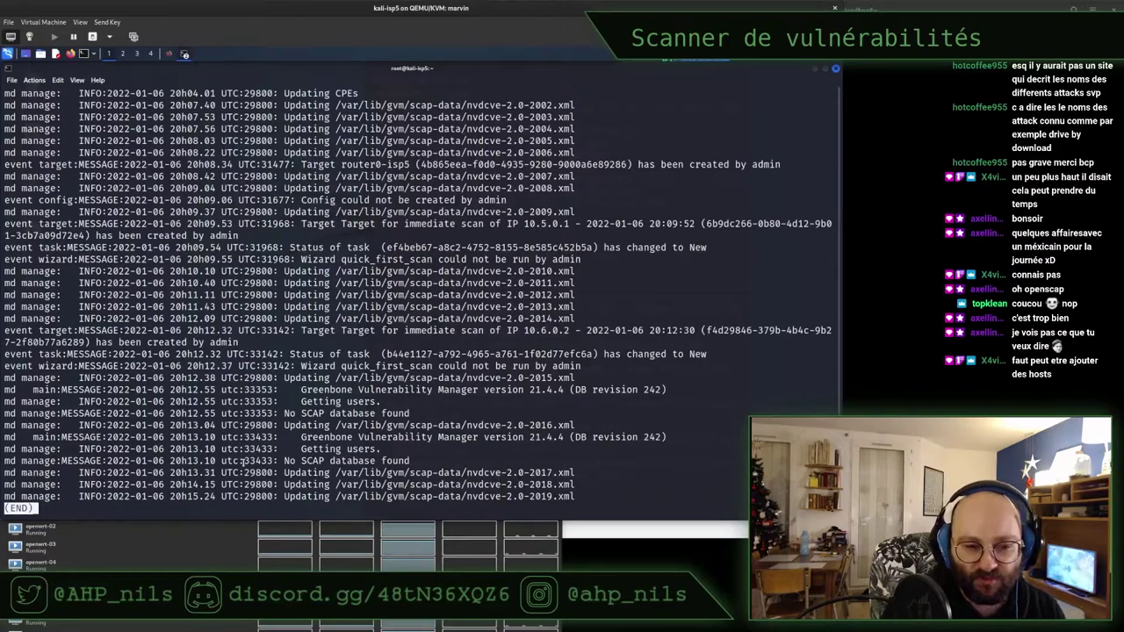
pyautogui.doubleClick(178, 496)
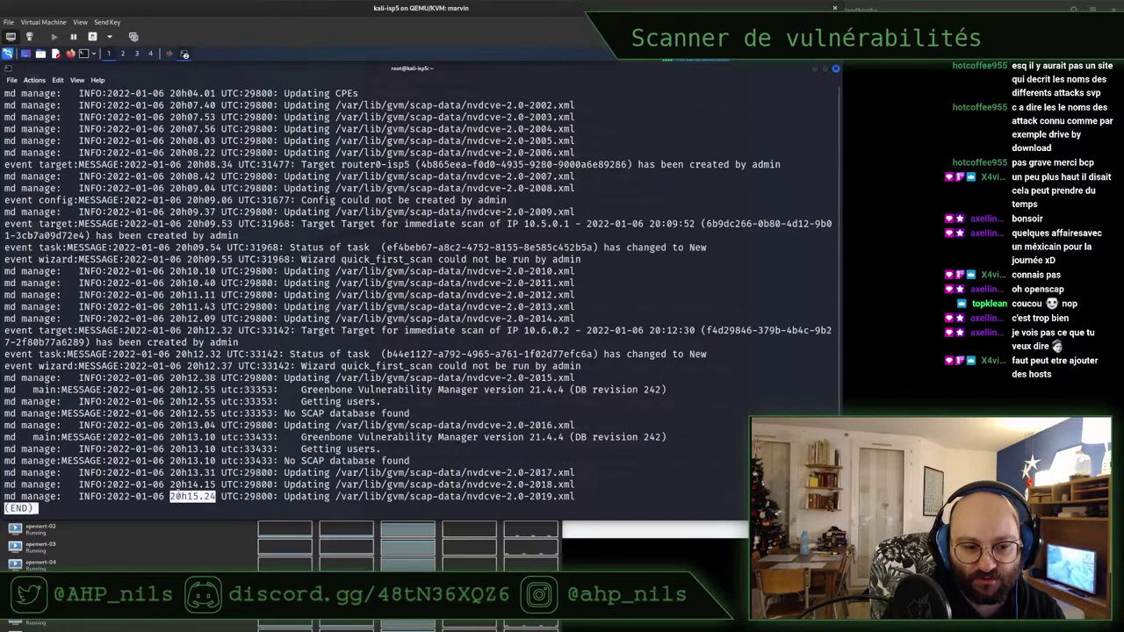
pyautogui.click(365, 497)
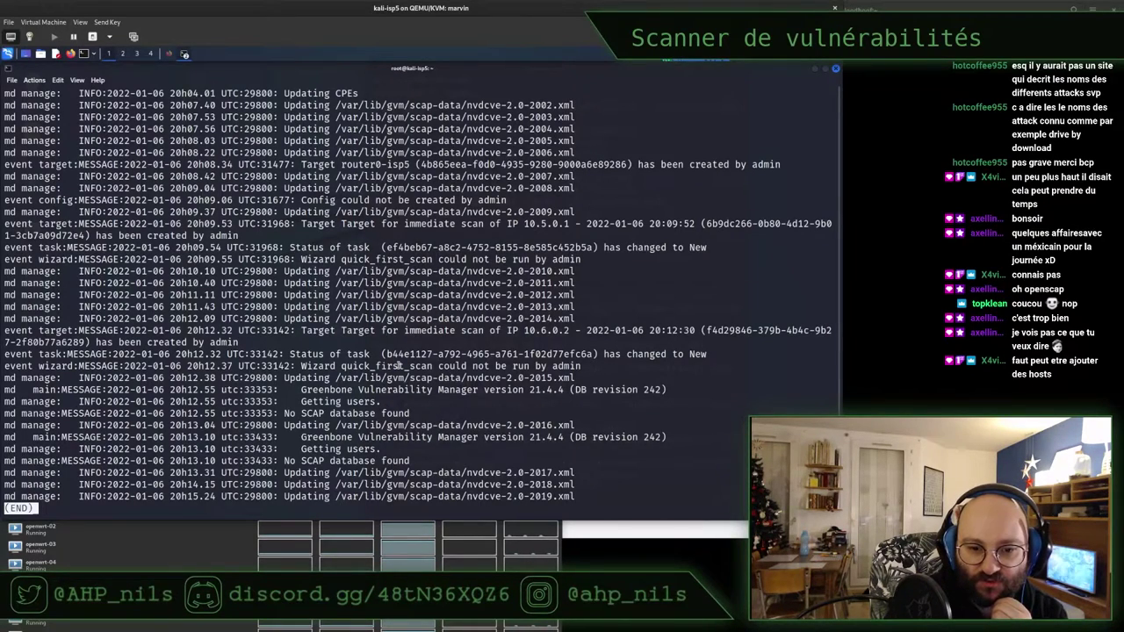
pyautogui.write('qhtop')
pyautogui.press('Return')
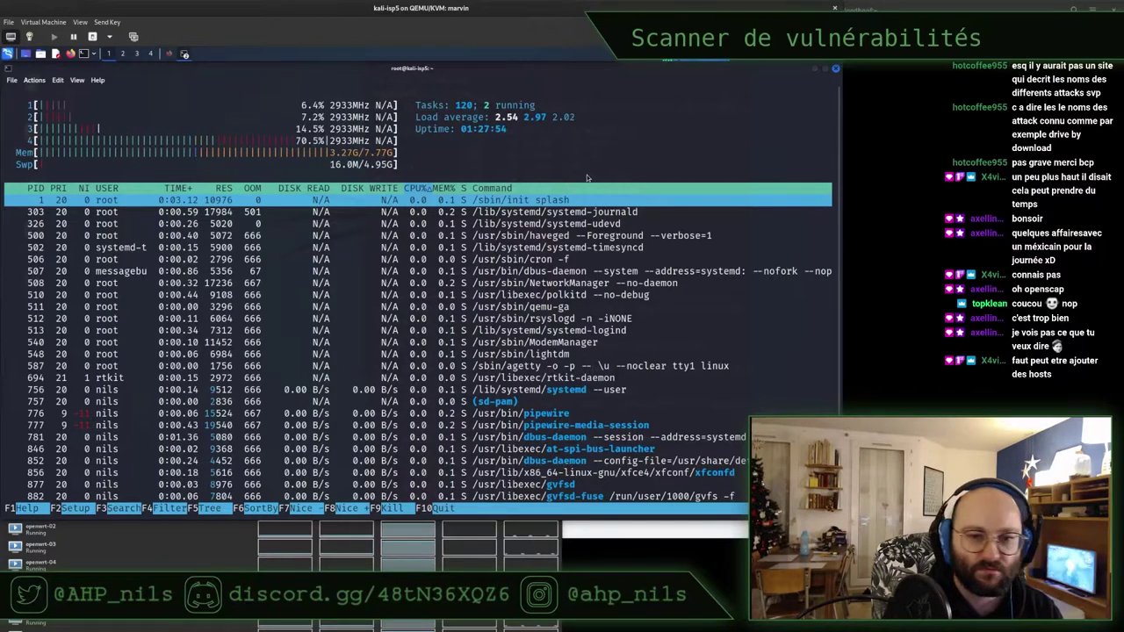
# Replace htop with top showing per-CPU lines, narrowed beside the Shell No. 2 disk-usage window
pyautogui.write('qtop')
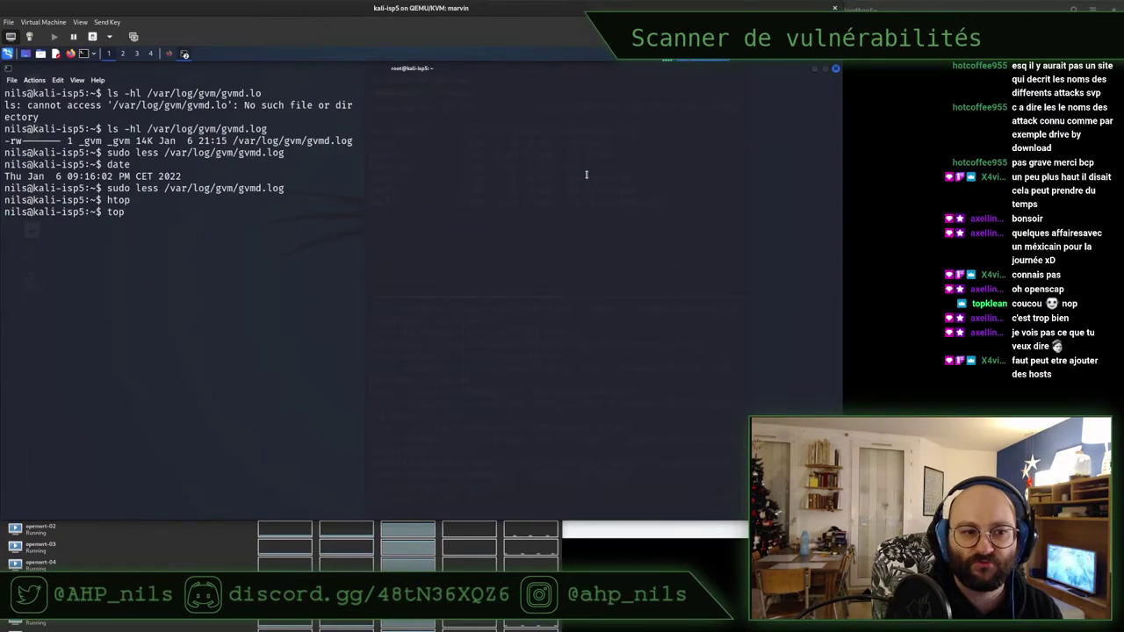
pyautogui.press('Return')
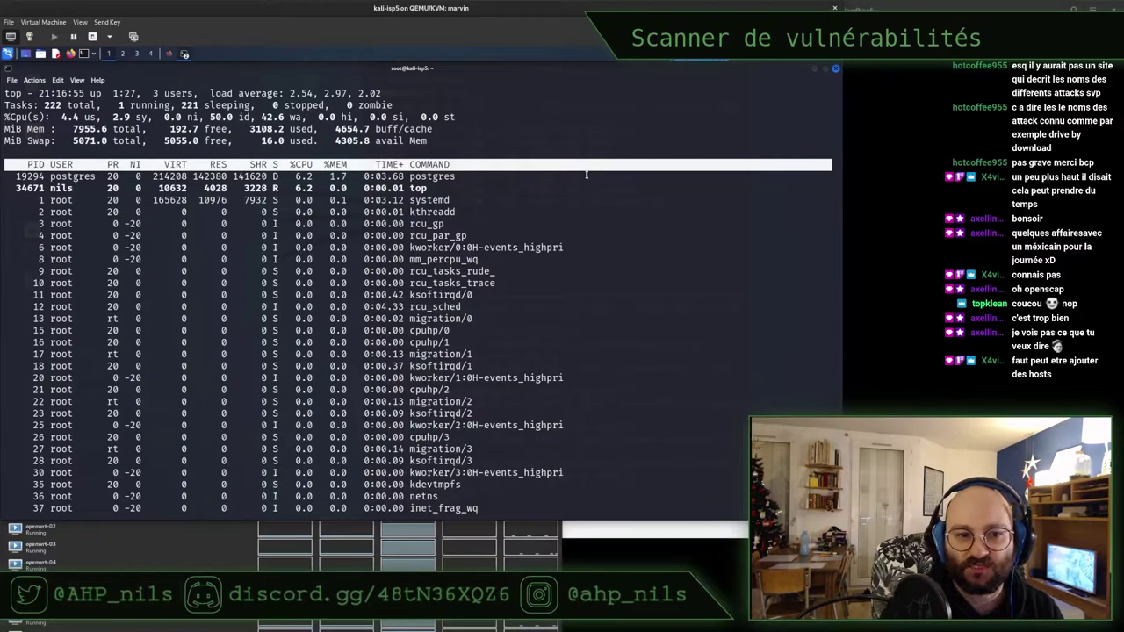
pyautogui.doubleClick(434, 177)
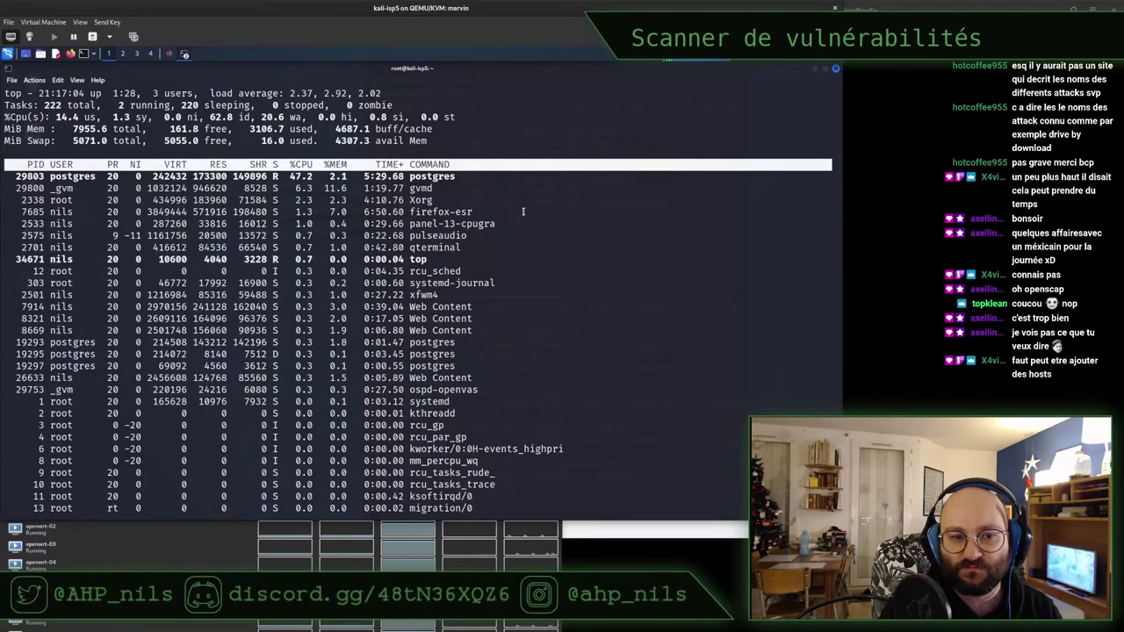
pyautogui.press('1')
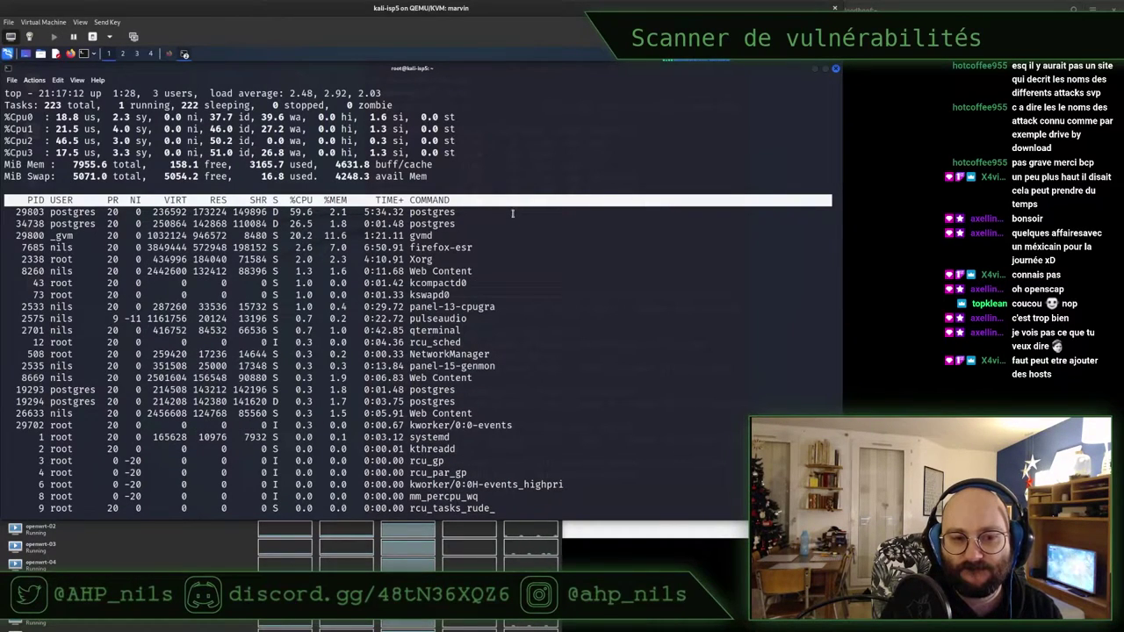
pyautogui.hotkey('alt', 'Tab')
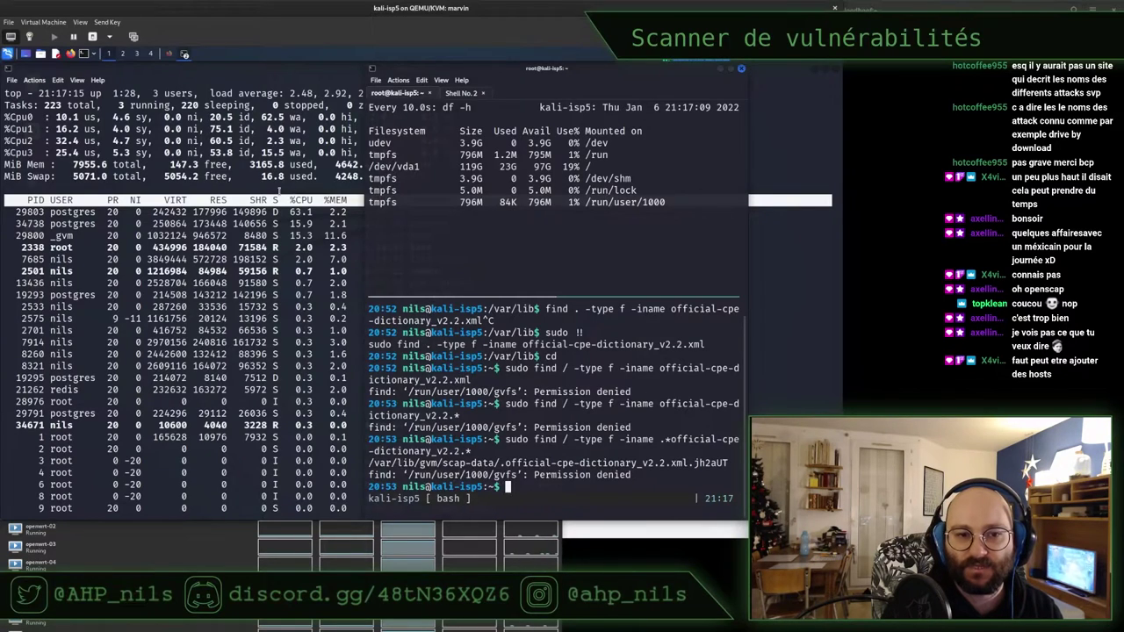
pyautogui.click(280, 189)
pyautogui.moveTo(279, 189); pyautogui.dragTo(325, 186)
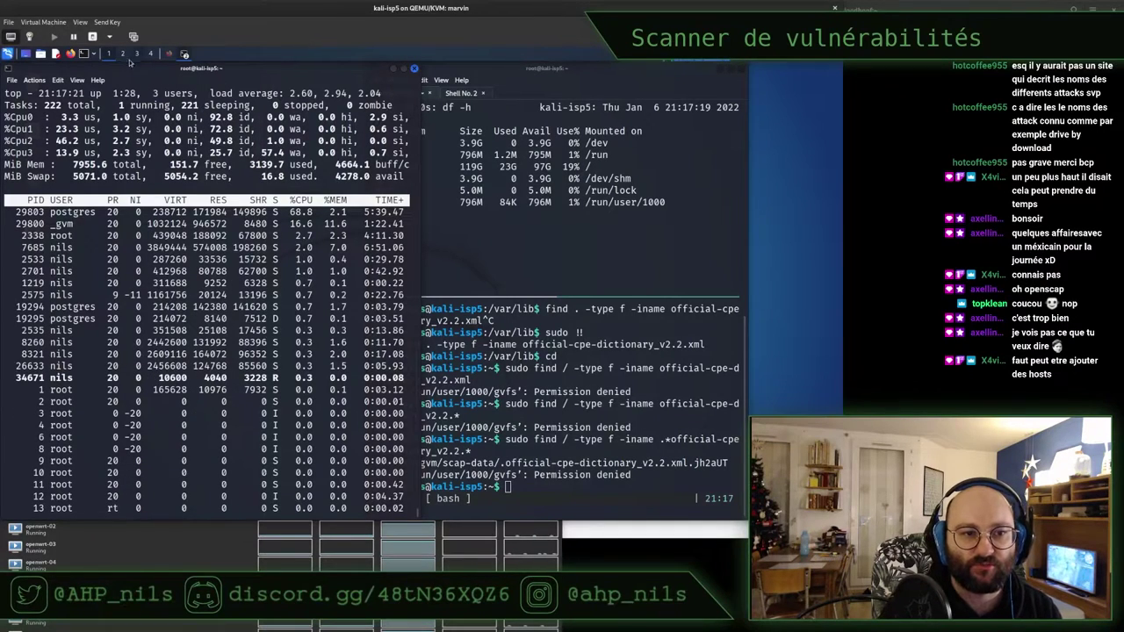
# Read further down the Scan Config forum thread, including the post about a timing issue
pyautogui.click(169, 54)
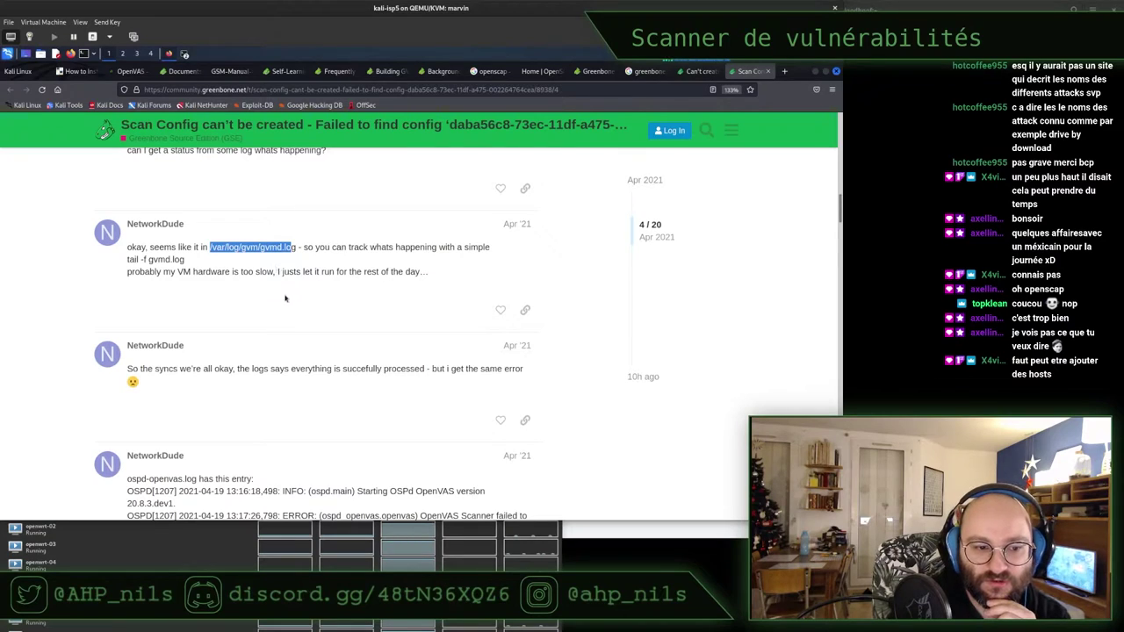
pyautogui.scroll(-1, 284, 295)
pyautogui.moveTo(176, 300); pyautogui.dragTo(392, 302)
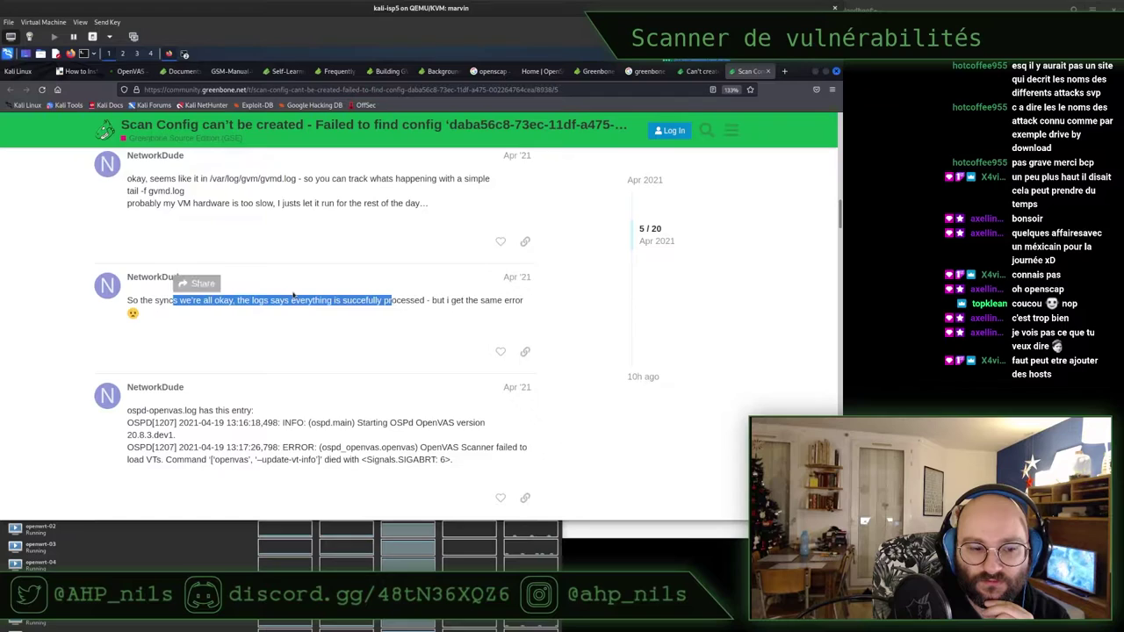
pyautogui.scroll(-2, 294, 295)
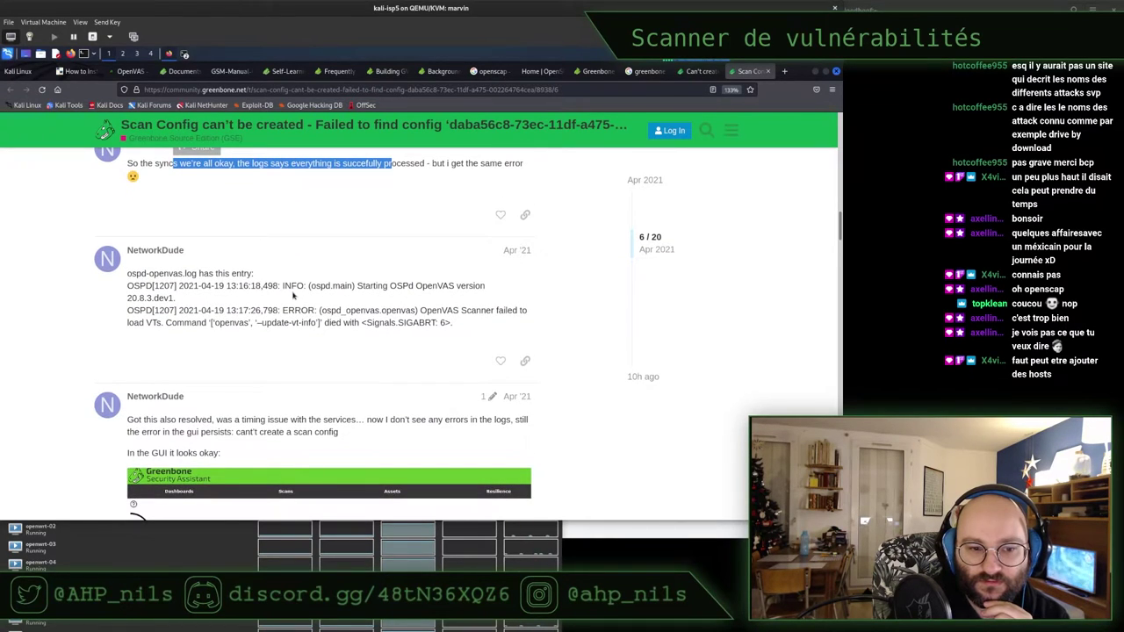
pyautogui.scroll(-1, 293, 295)
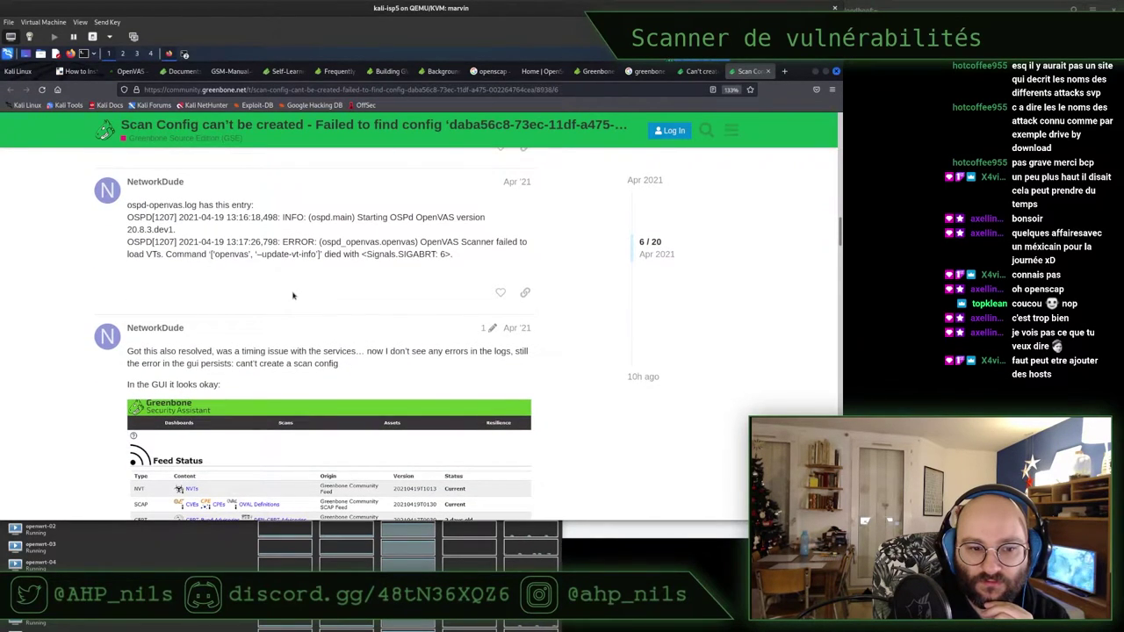
pyautogui.scroll(-1, 293, 295)
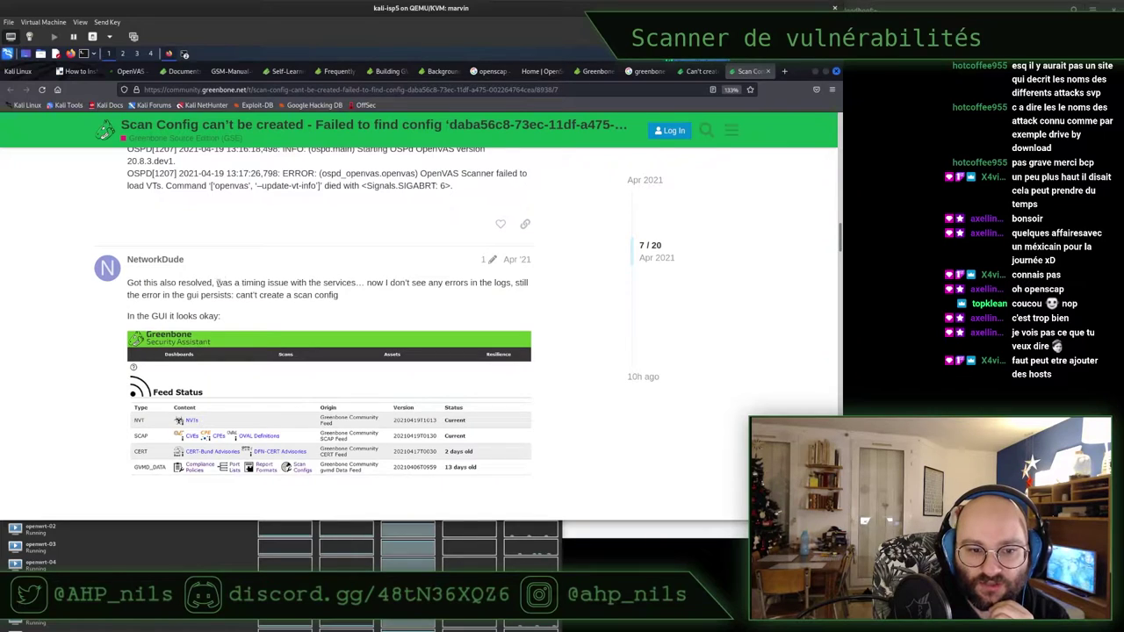
pyautogui.moveTo(223, 283); pyautogui.dragTo(355, 297)
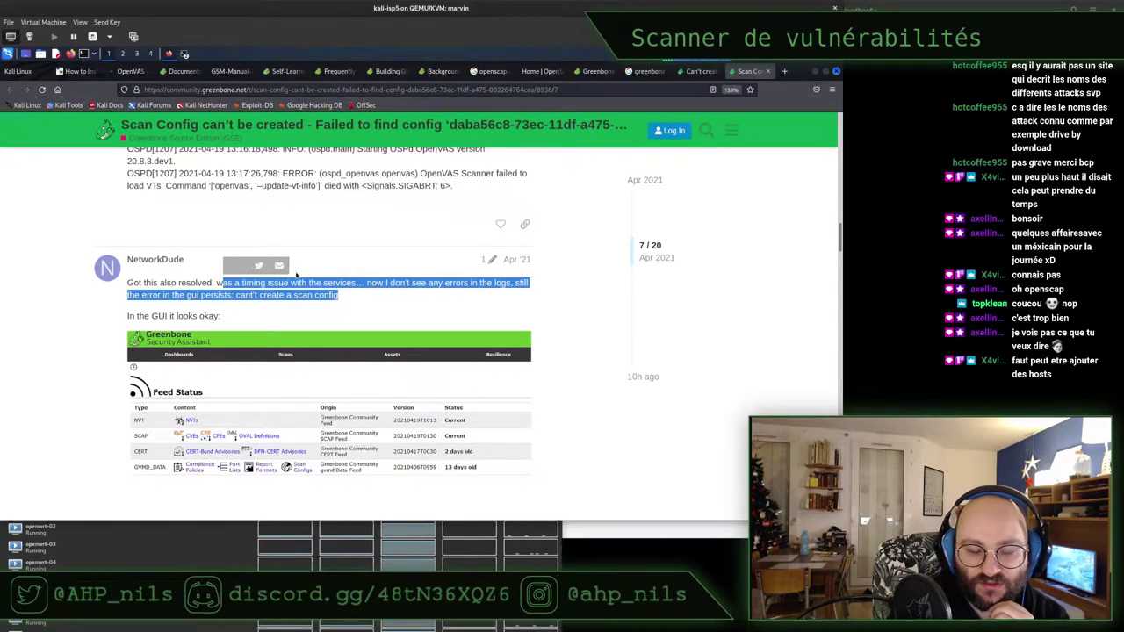
pyautogui.scroll(-1, 293, 259)
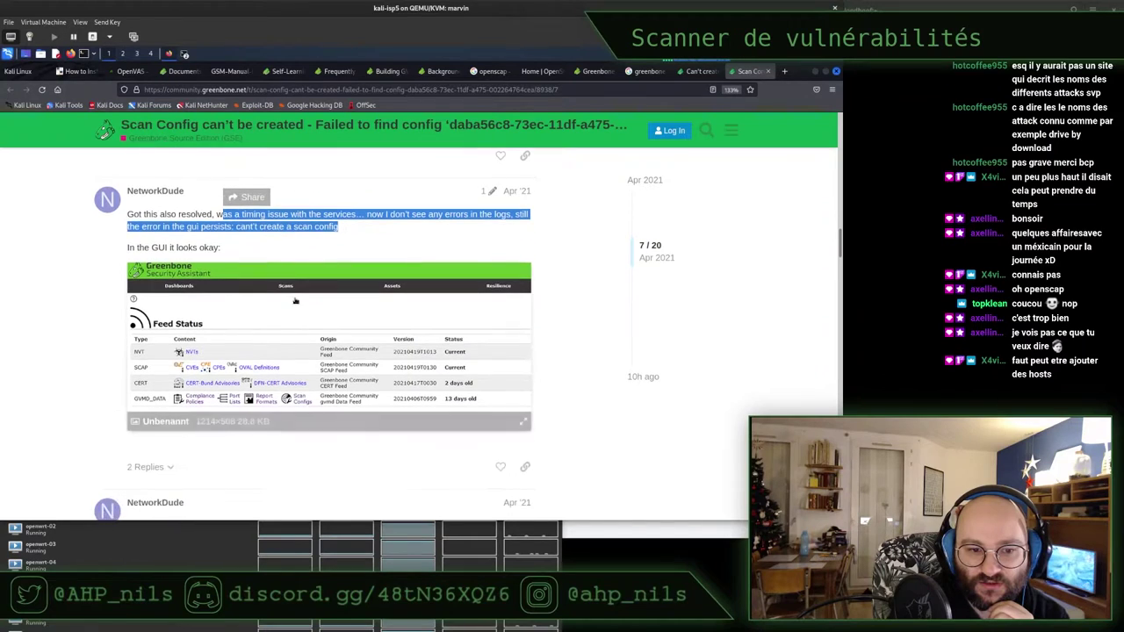
pyautogui.click(290, 239)
pyautogui.scroll(-1, 287, 248)
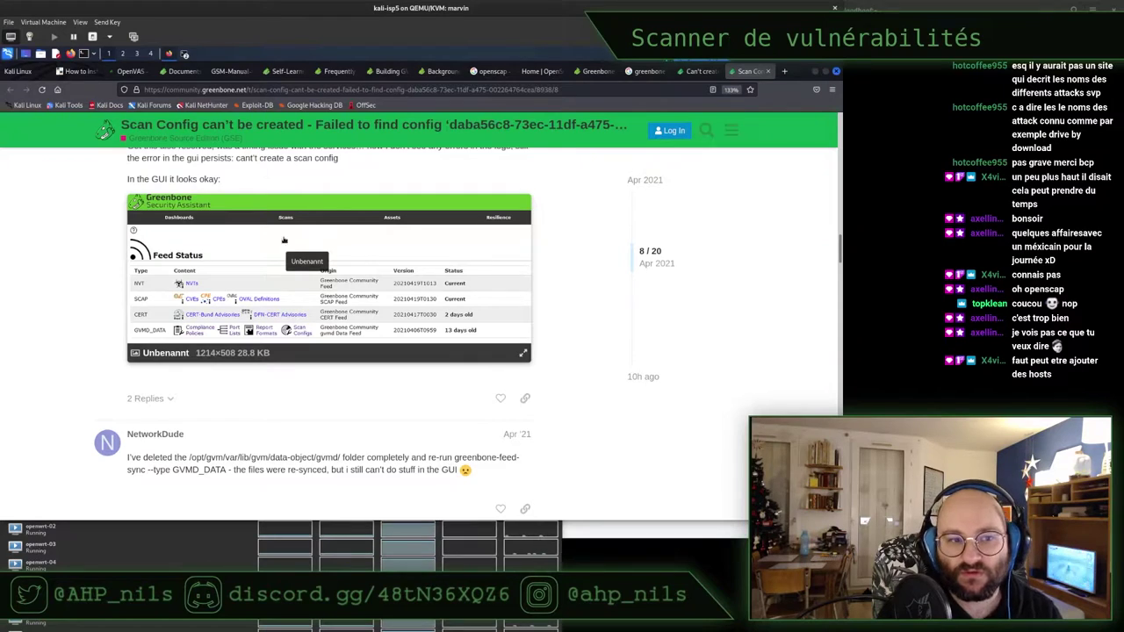
# Close the OpenSCAP home page and openscap search results tabs, landing on Greenbone
pyautogui.click(130, 71)
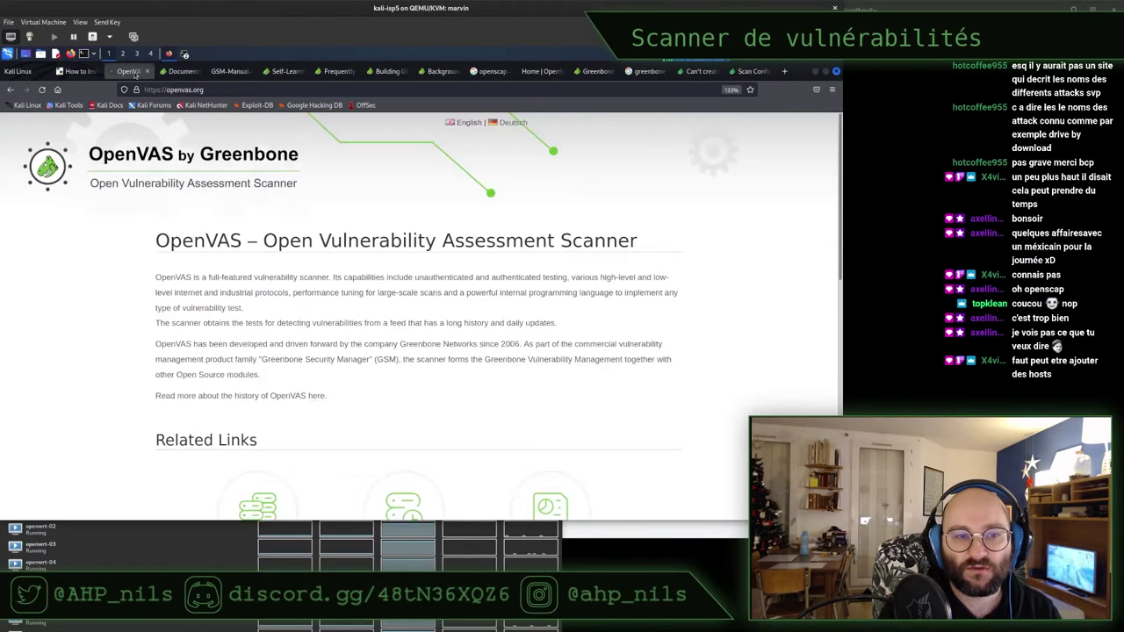
pyautogui.click(182, 71)
pyautogui.click(228, 71)
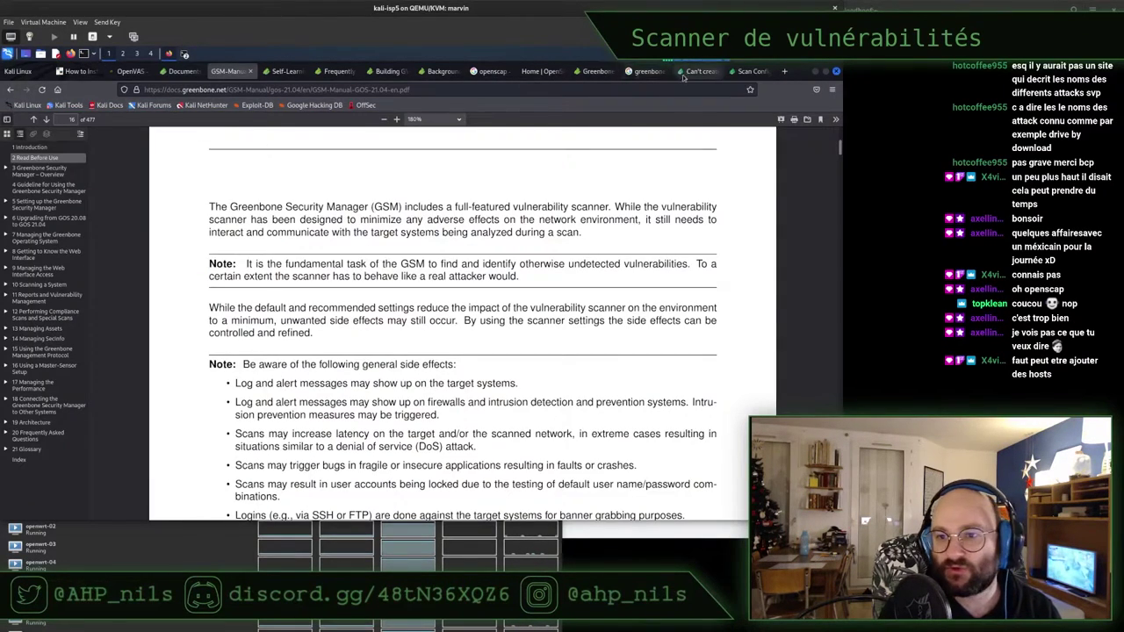
pyautogui.click(681, 76)
pyautogui.click(534, 77)
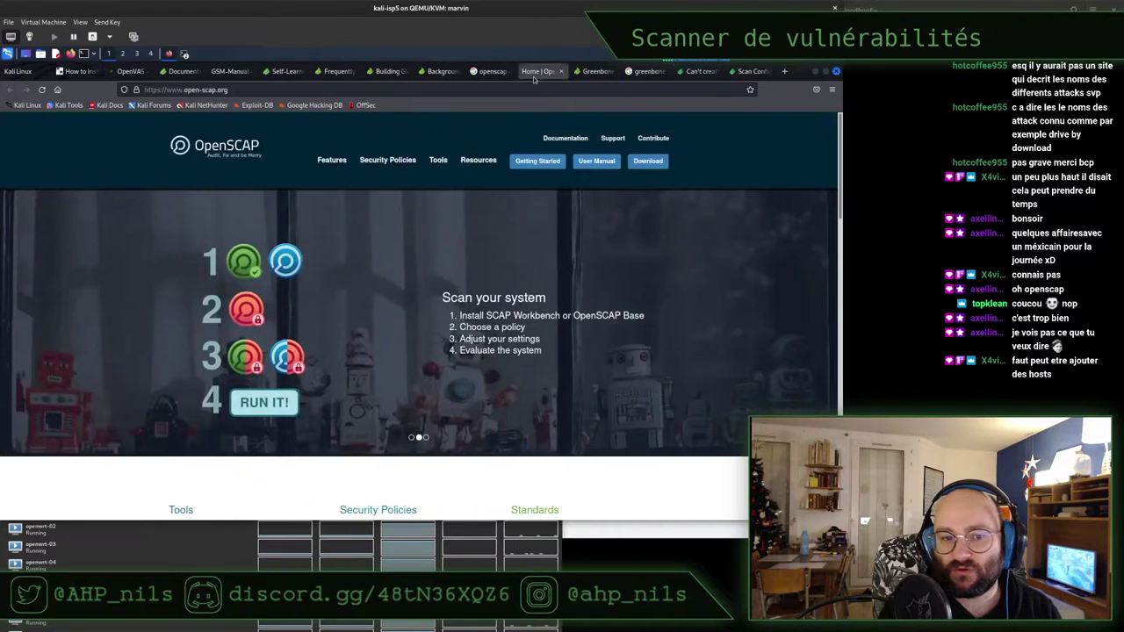
pyautogui.hotkey('ctrl', 'w')
pyautogui.click(523, 72)
pyautogui.hotkey('ctrl', 'w')
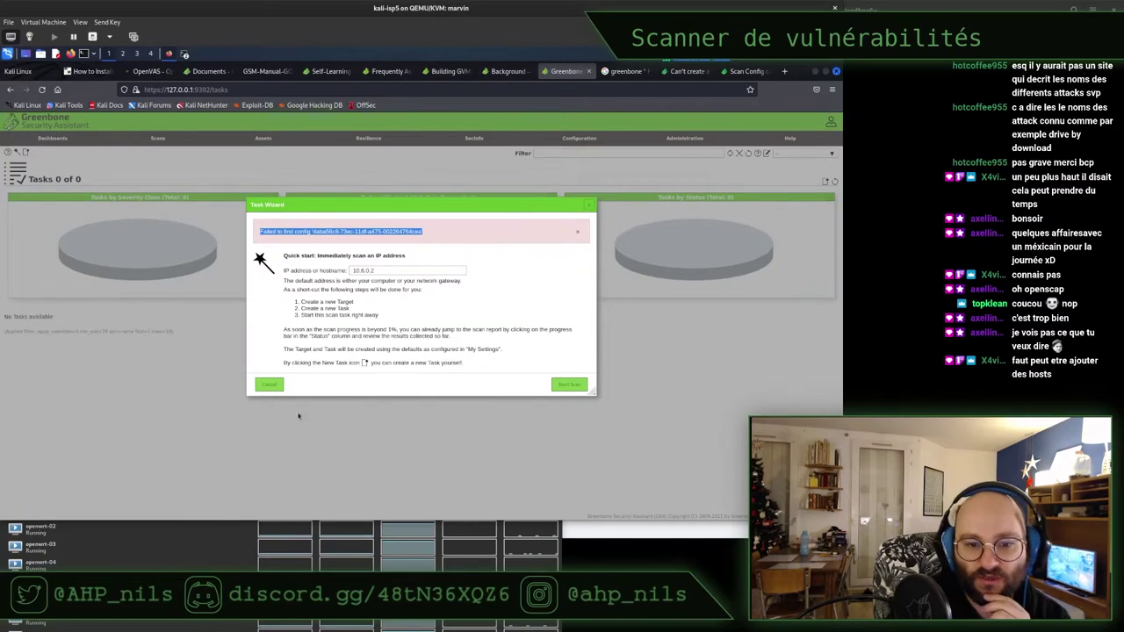
# Cancel the Task Wizard, open Administration > Feed Status, and briefly view the feed's NVTs
pyautogui.click(268, 384)
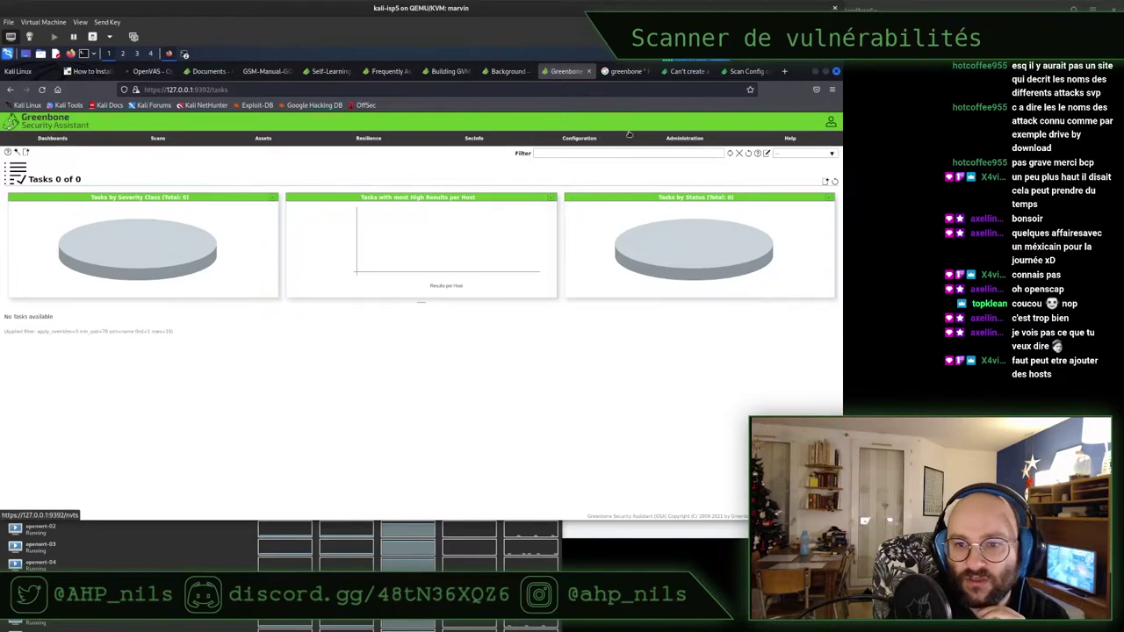
pyautogui.moveTo(685, 140)
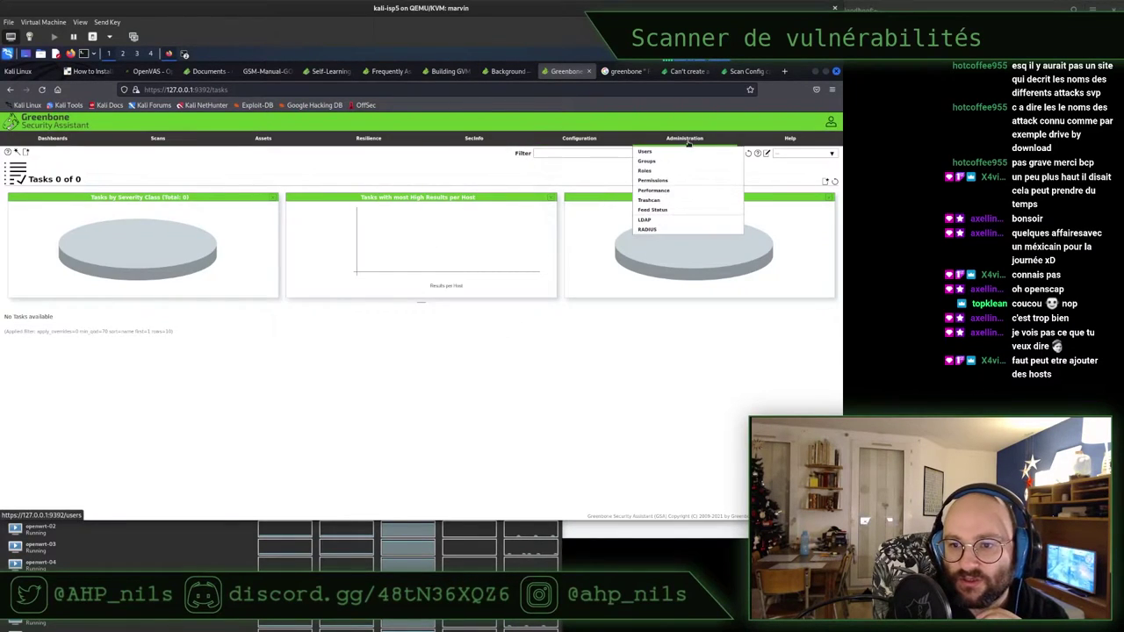
pyautogui.click(653, 210)
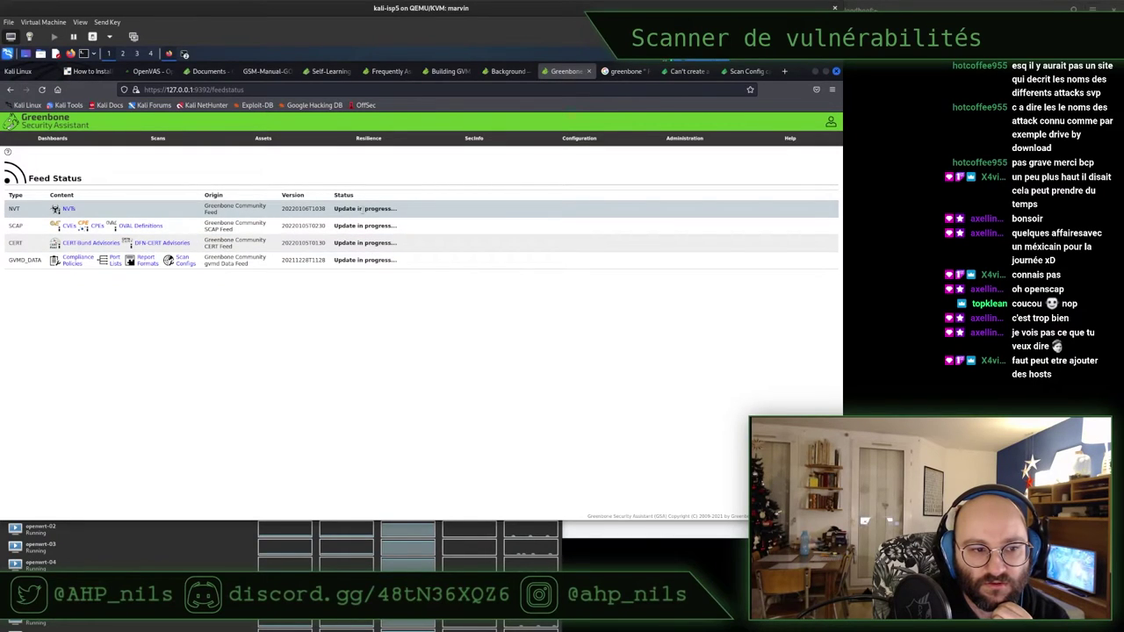
pyautogui.click(70, 210)
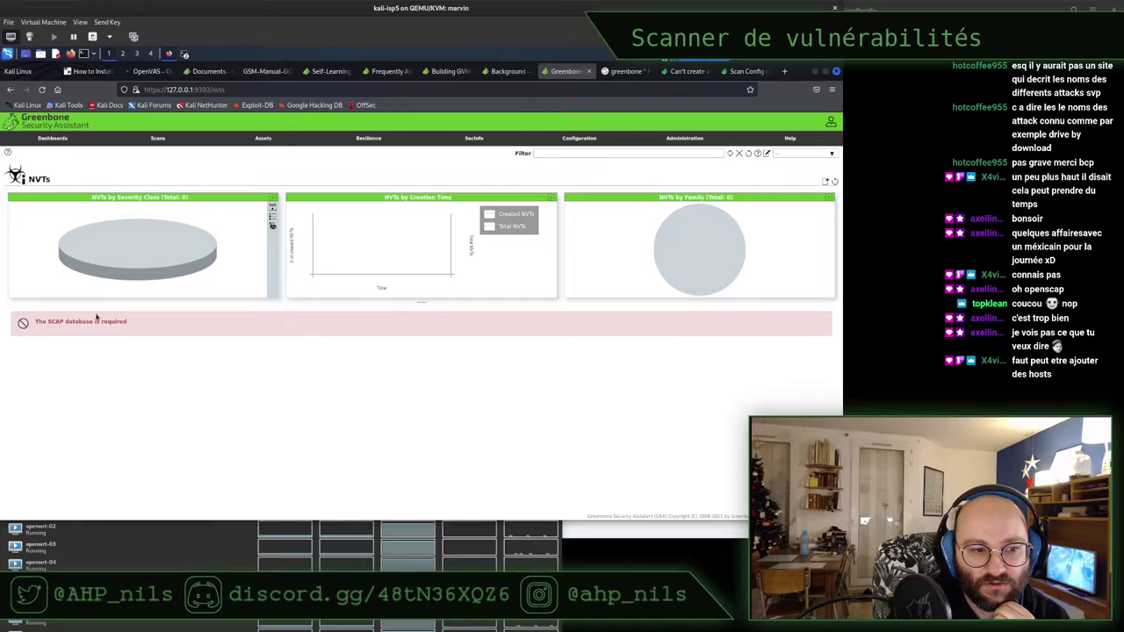
pyautogui.click(11, 90)
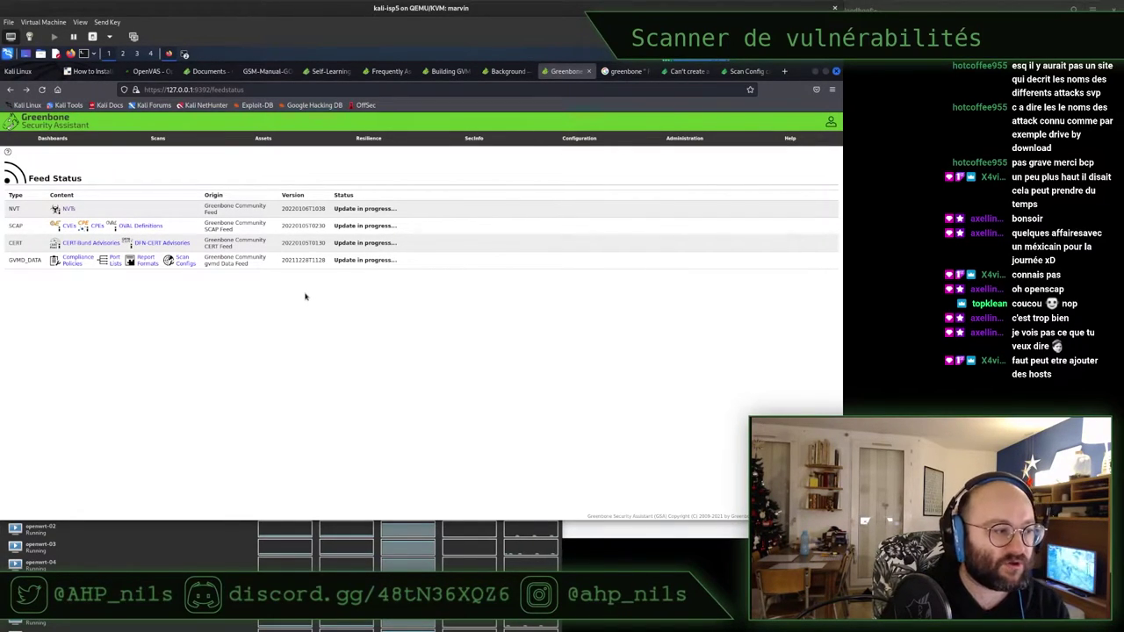
# Check the feed's Scan Configs, Report Formats, Port Lists, Policies and CVEs, then minimize Firefox
pyautogui.click(184, 263)
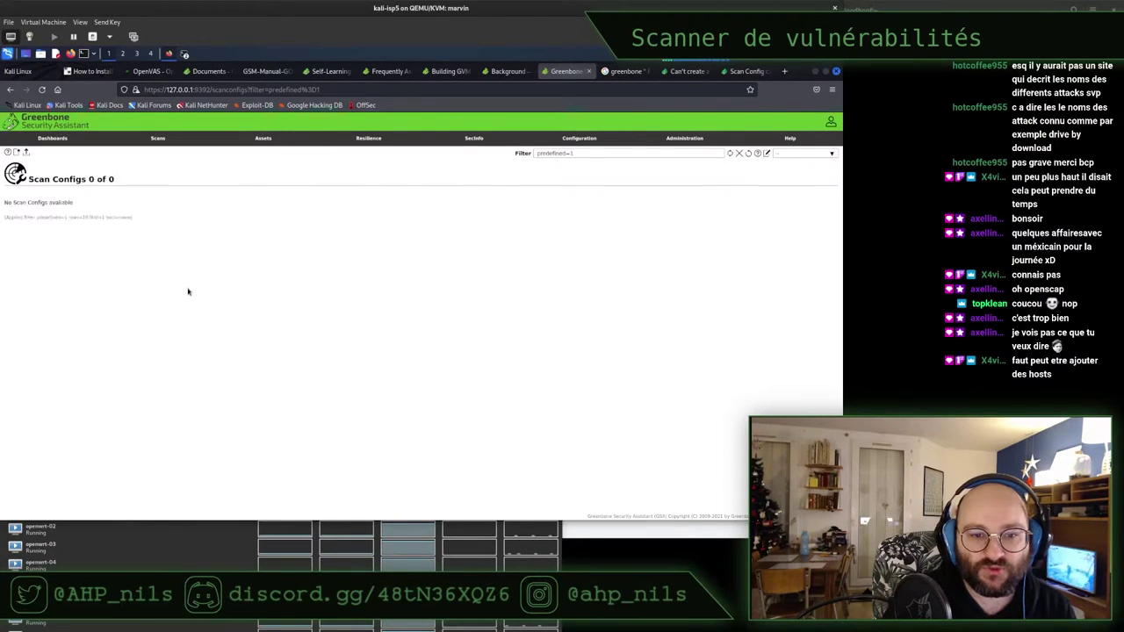
pyautogui.click(10, 89)
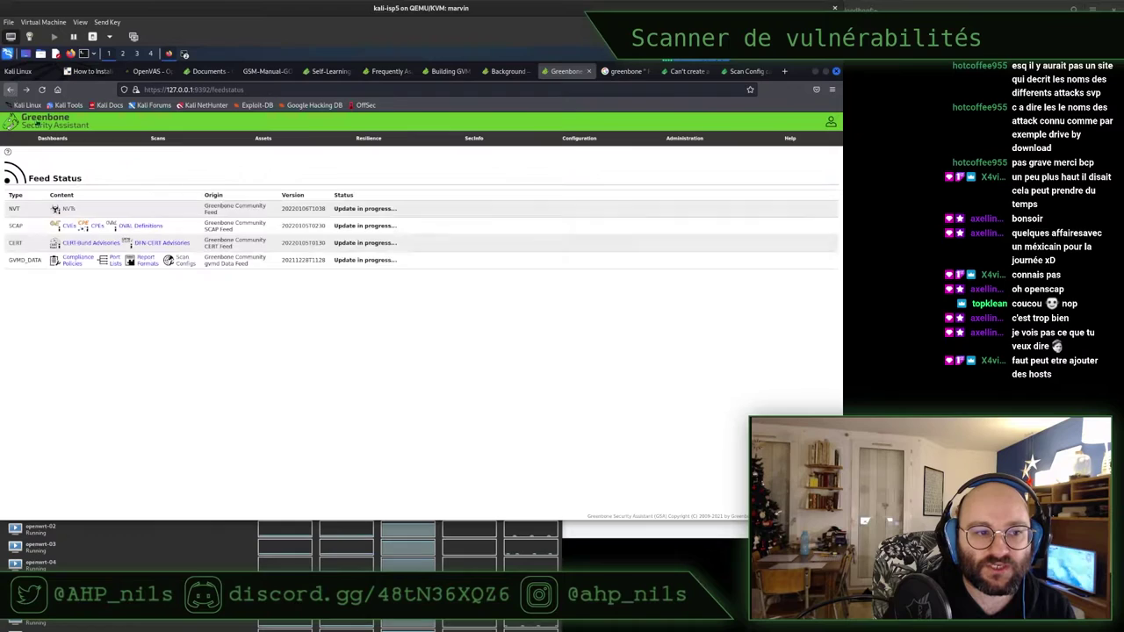
pyautogui.click(147, 263)
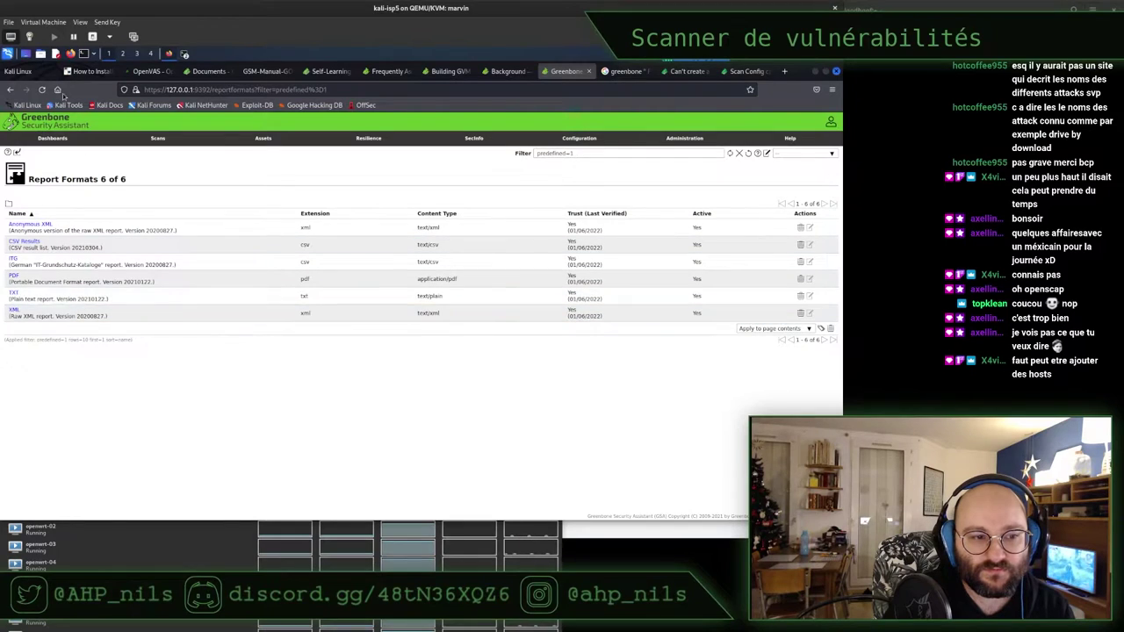
pyautogui.click(10, 90)
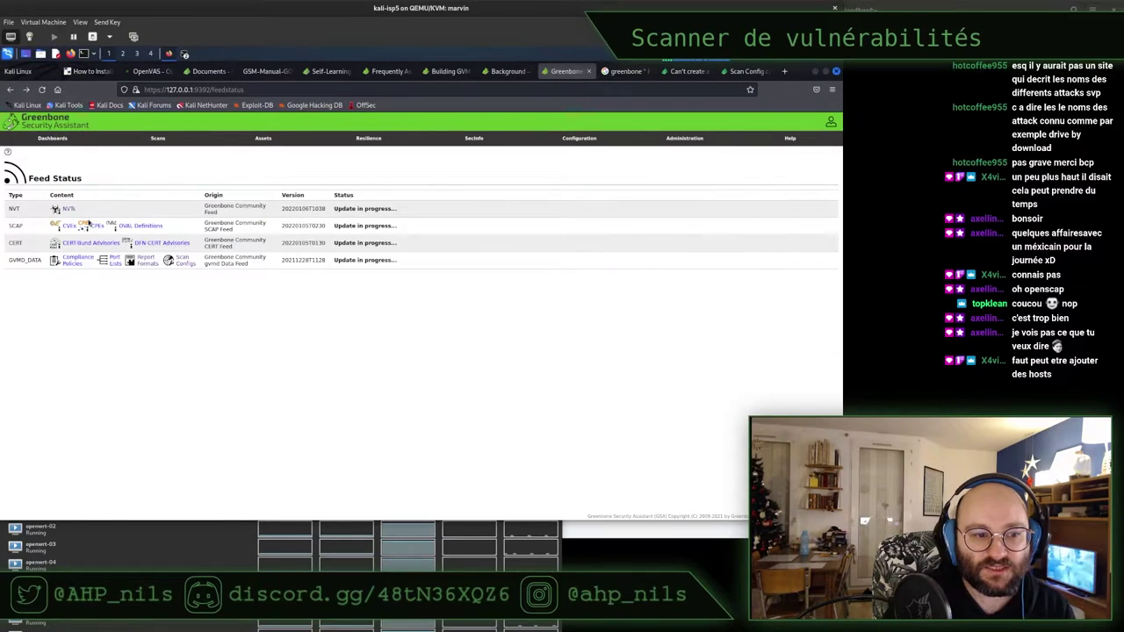
pyautogui.click(111, 261)
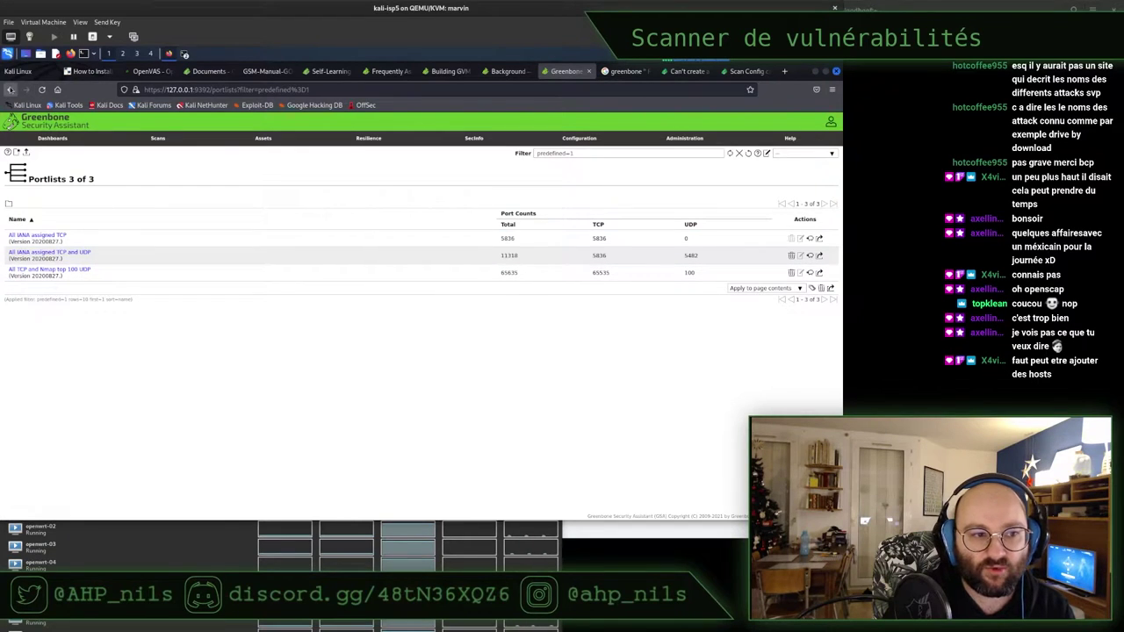
pyautogui.click(10, 89)
pyautogui.click(76, 266)
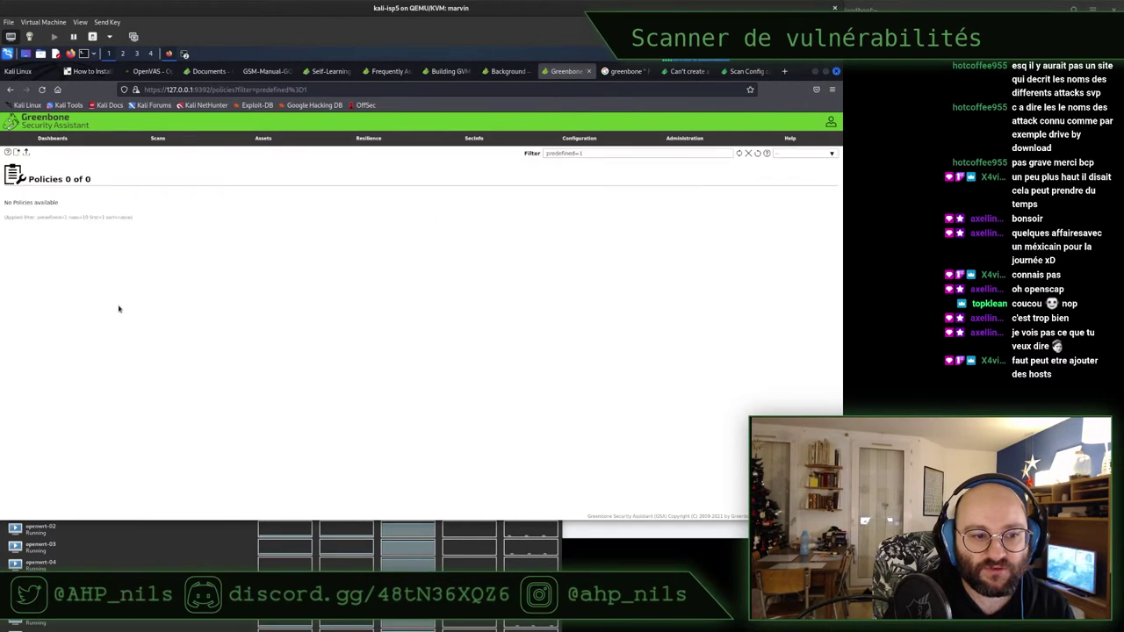
pyautogui.click(11, 90)
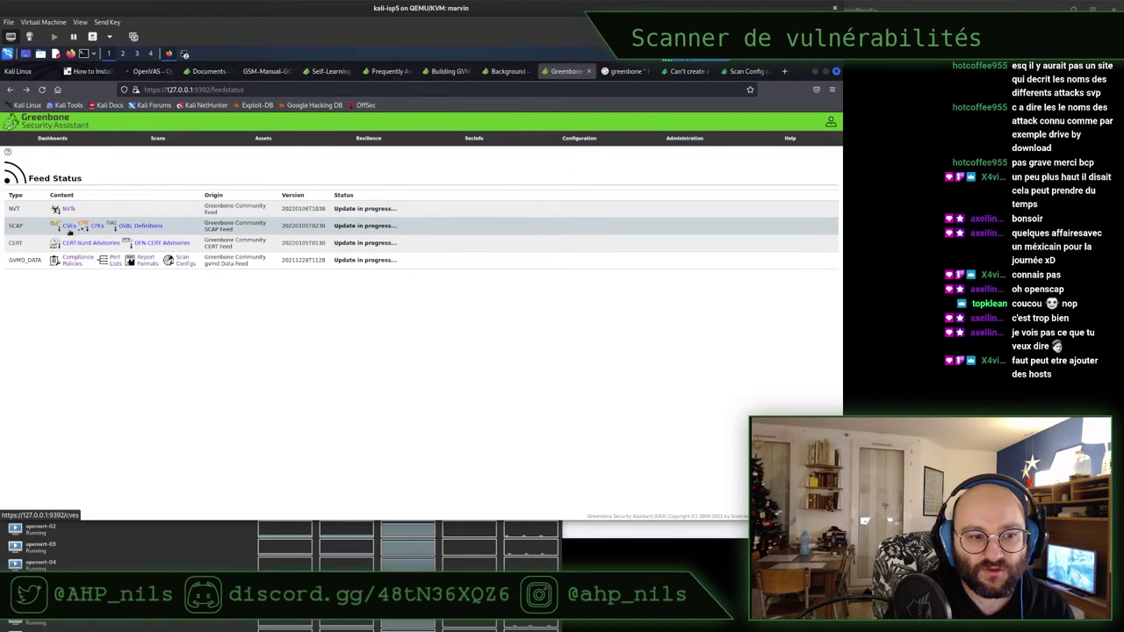
pyautogui.click(70, 227)
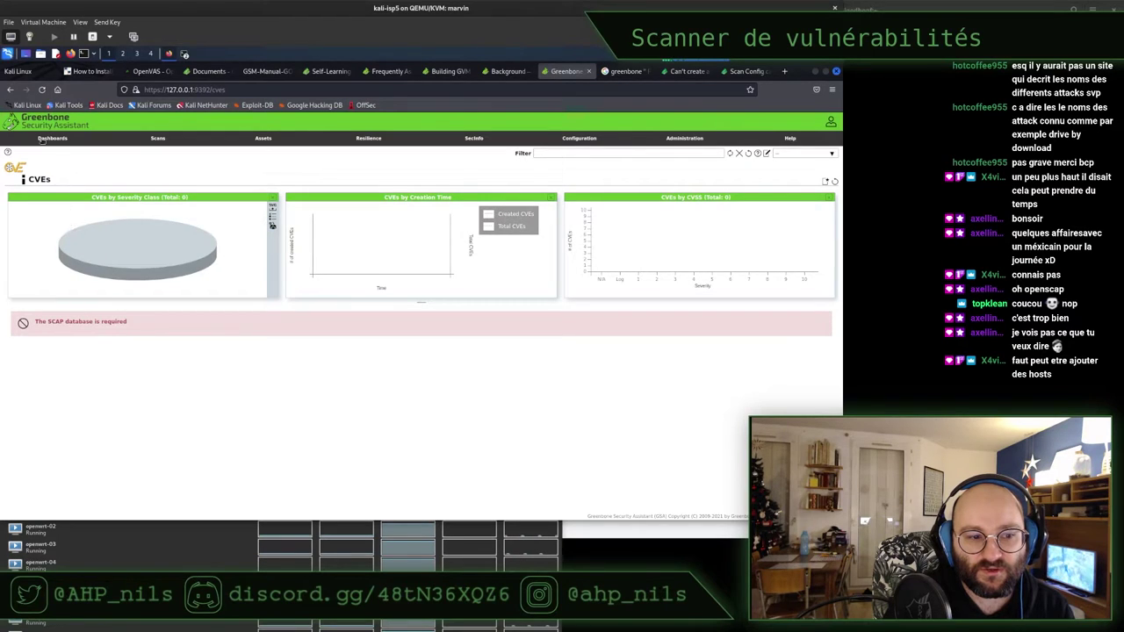
pyautogui.click(9, 90)
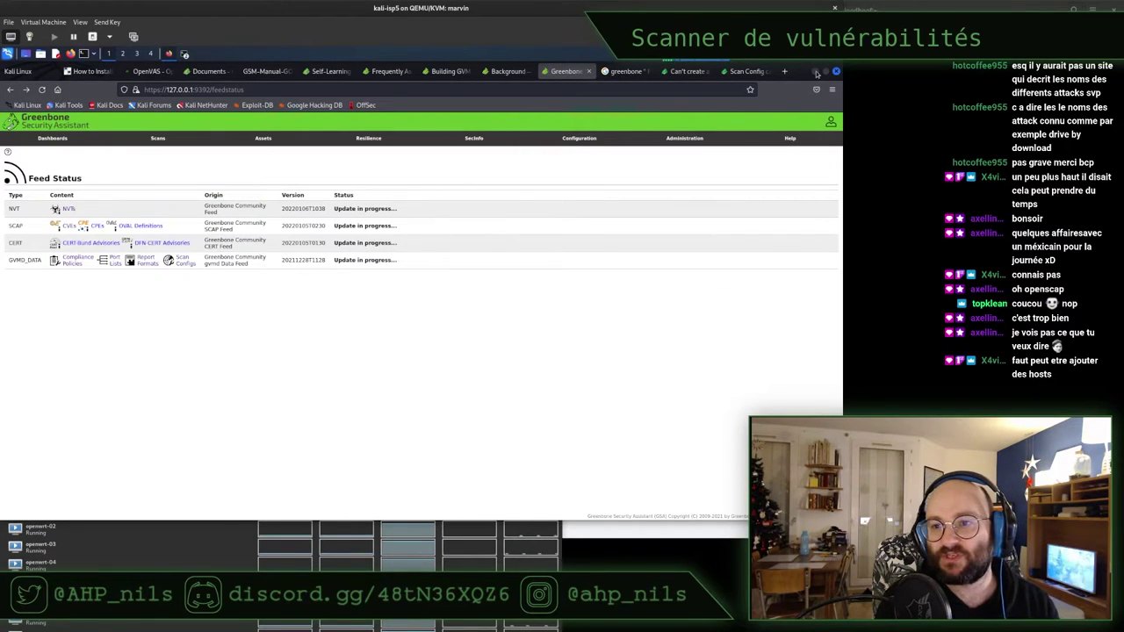
pyautogui.click(816, 74)
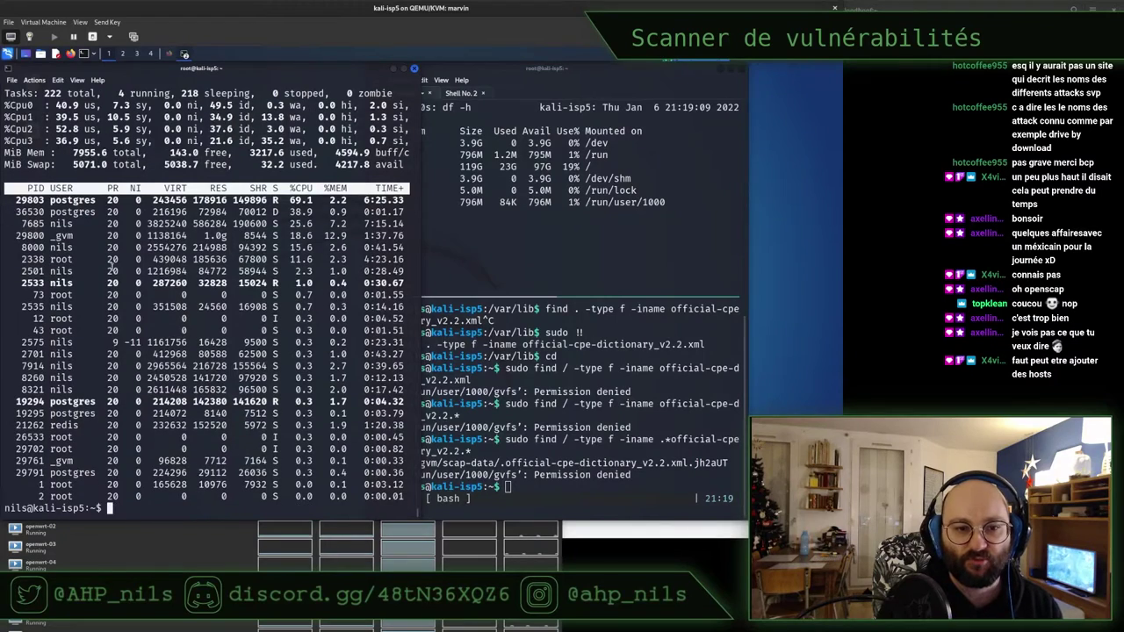
# Follow the gvmd log live with 'sudo tail -f /var/log/gvm/gvmd.log' instead of less
pyautogui.hotkey('ctrl', 'l')
pyautogui.write('sudo less /var/log/gvm/gvmd.log')
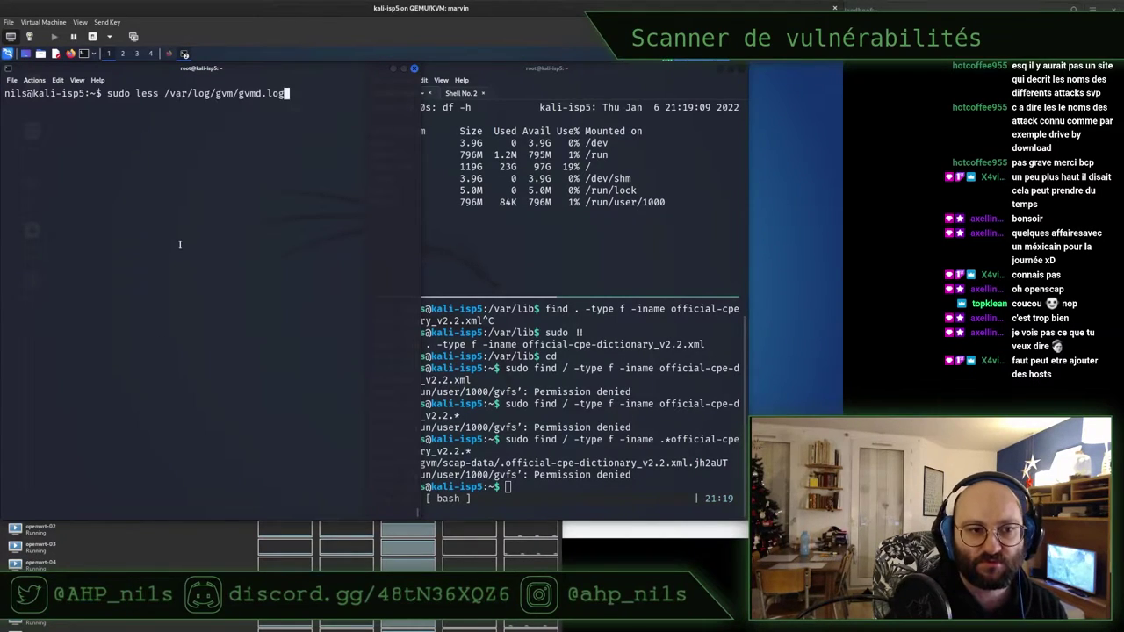
pyautogui.press('Left')
pyautogui.press('Left')
pyautogui.press('Left')
pyautogui.press('Left')
pyautogui.press('Left')
pyautogui.press('Left')
pyautogui.press('Left')
pyautogui.press('Left')
pyautogui.press('Left')
pyautogui.press('Left')
pyautogui.press('Left')
pyautogui.press('Left')
pyautogui.press('Left')
pyautogui.press('Left')
pyautogui.press('Left')
pyautogui.press('Left')
pyautogui.press('Left')
pyautogui.press('Left')
pyautogui.press('Left')
pyautogui.press('Left')
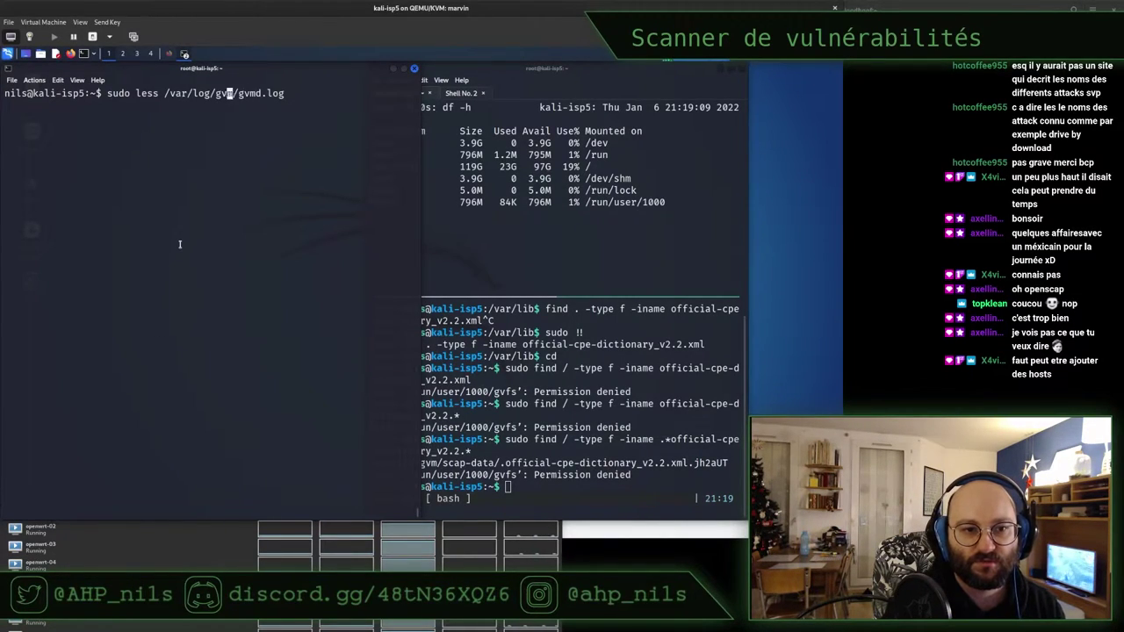
pyautogui.press('BackSpace')
pyautogui.press('BackSpace')
pyautogui.press('BackSpace')
pyautogui.press('BackSpace')
pyautogui.press('BackSpace')
pyautogui.write('tail -f')
pyautogui.press('Return')
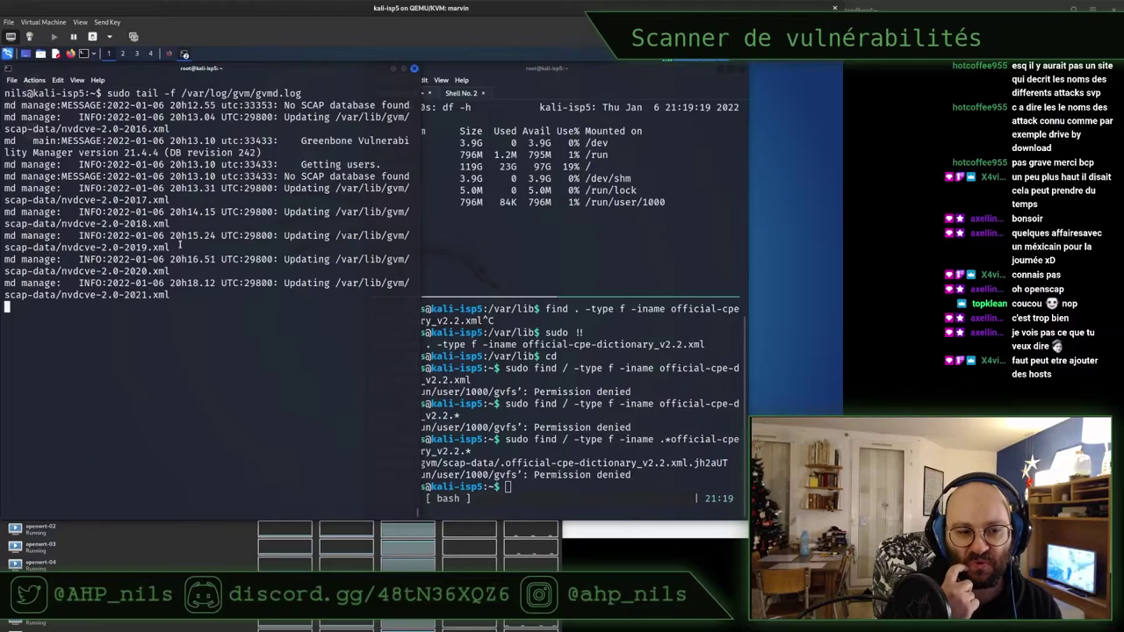
pyautogui.doubleClick(272, 283)
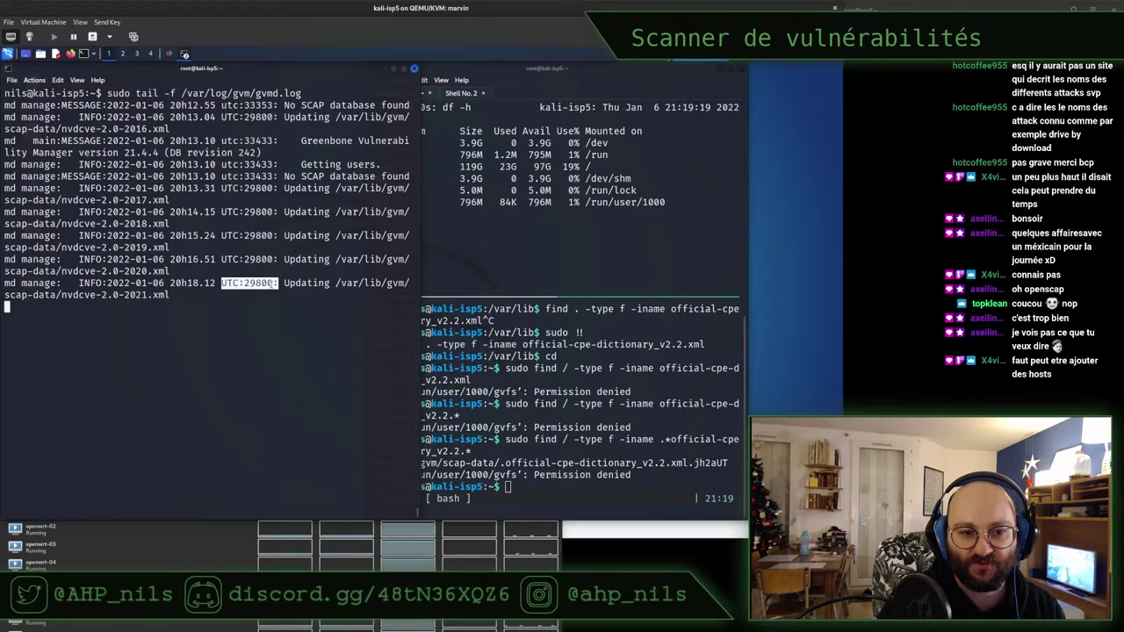
pyautogui.click(245, 340)
# Restart the log follow piped through 'ccze -A' for colour, removing a mistaken -1 option
pyautogui.hotkey('ctrl', 'c')
pyautogui.hotkey('ctrl', 'l')
pyautogui.press('Up')
pyautogui.press('Left')
pyautogui.press('Left')
pyautogui.press('Left')
pyautogui.press('Left')
pyautogui.press('Left')
pyautogui.press('Left')
pyautogui.press('Left')
pyautogui.press('Left')
pyautogui.press('Left')
pyautogui.press('Left')
pyautogui.press('Left')
pyautogui.press('Left')
pyautogui.press('Left')
pyautogui.press('Left')
pyautogui.press('Left')
pyautogui.press('Left')
pyautogui.press('Left')
pyautogui.press('Left')
pyautogui.press('Left')
pyautogui.press('Left')
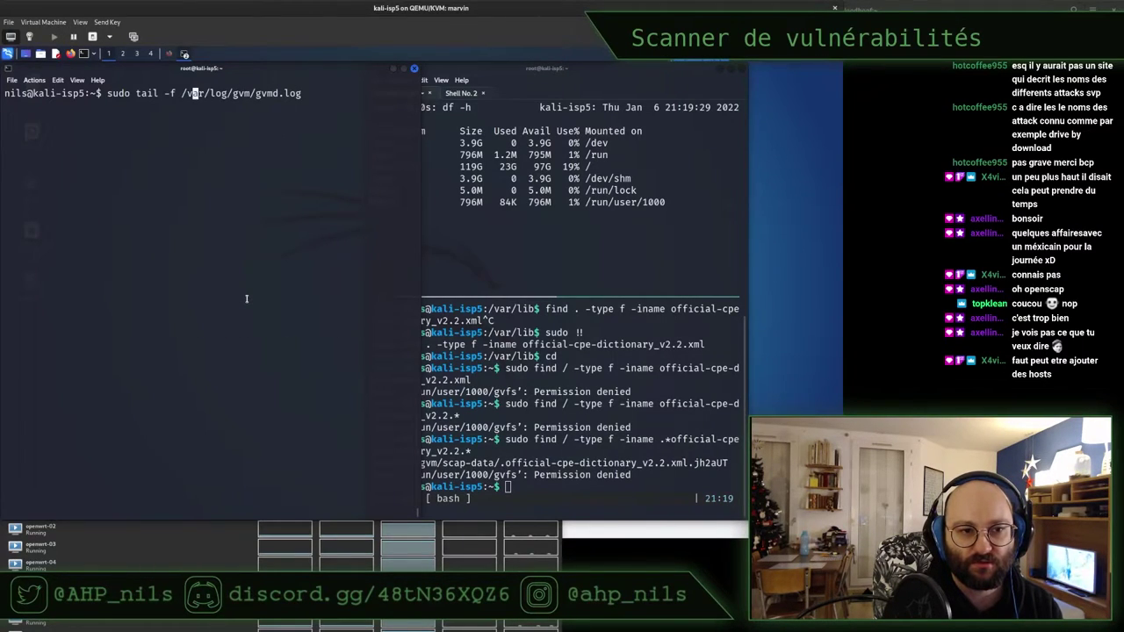
pyautogui.write('-1')
pyautogui.press('Right')
pyautogui.press('Right')
pyautogui.press('Right')
pyautogui.press('Right')
pyautogui.press('Right')
pyautogui.press('Right')
pyautogui.press('Right')
pyautogui.press('Right')
pyautogui.press('Right')
pyautogui.press('Right')
pyautogui.press('Right')
pyautogui.press('Right')
pyautogui.press('Right')
pyautogui.press('Right')
pyautogui.press('Right')
pyautogui.press('Right')
pyautogui.press('Right')
pyautogui.press('Right')
pyautogui.press('Right')
pyautogui.press('Right')
pyautogui.press('Right')
pyautogui.press('Right')
pyautogui.press('Right')
pyautogui.press('Right')
pyautogui.write('| ccze -A')
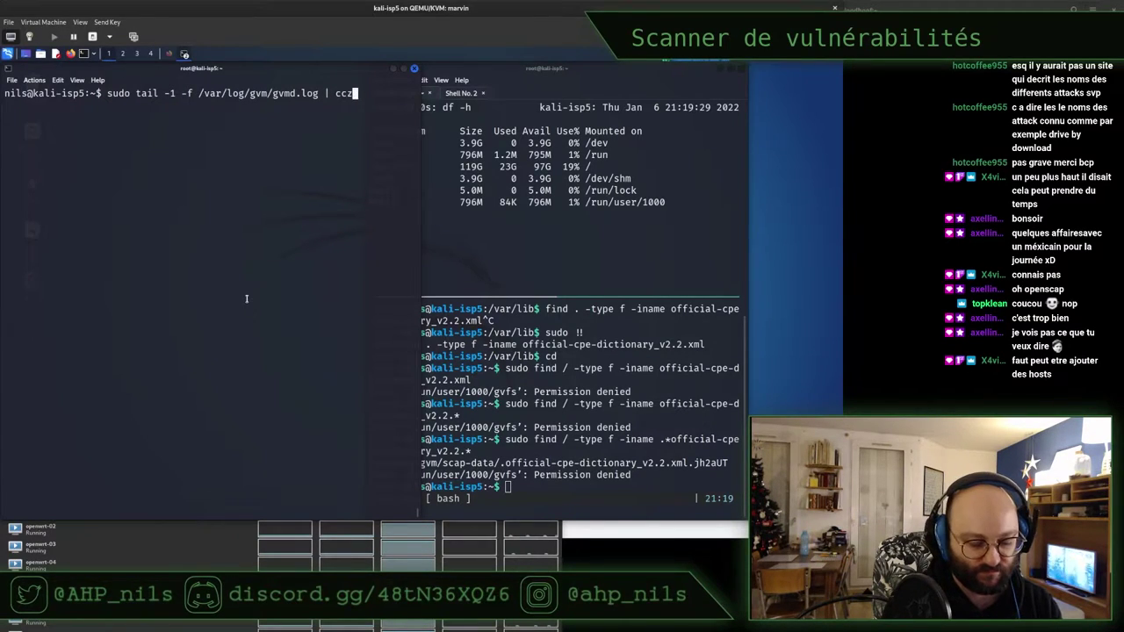
pyautogui.press('Return')
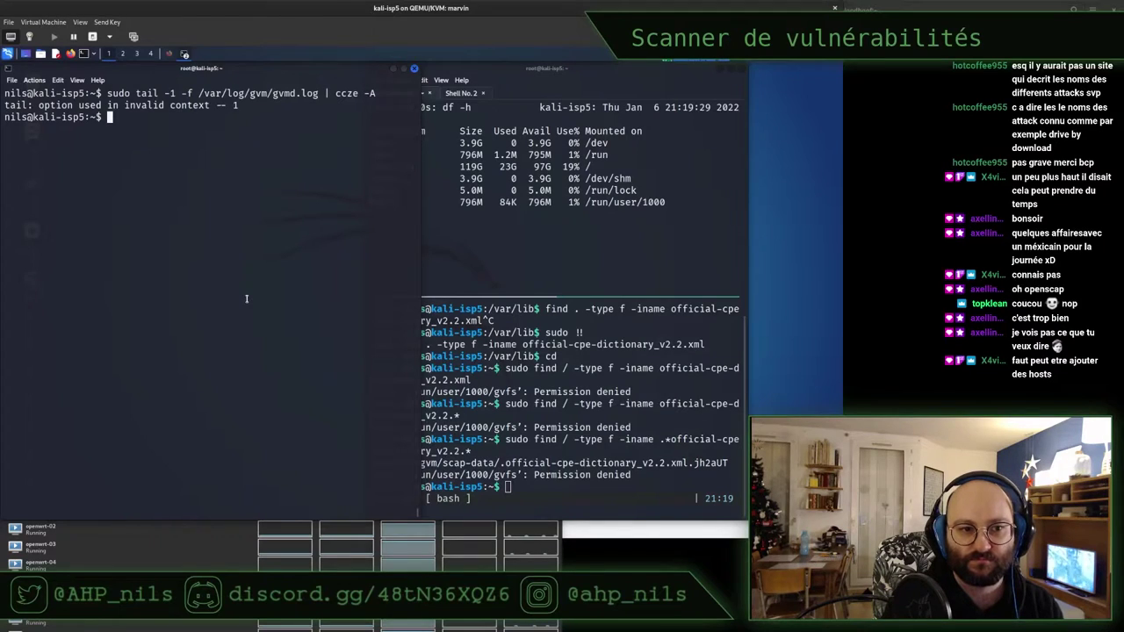
pyautogui.press('Up')
pyautogui.press('Left')
pyautogui.press('Left')
pyautogui.press('Left')
pyautogui.press('Left')
pyautogui.press('Left')
pyautogui.press('Left')
pyautogui.press('Left')
pyautogui.press('Left')
pyautogui.press('Left')
pyautogui.press('Left')
pyautogui.press('Left')
pyautogui.press('Left')
pyautogui.press('Left')
pyautogui.press('Left')
pyautogui.press('Left')
pyautogui.press('Left')
pyautogui.press('Left')
pyautogui.press('Left')
pyautogui.press('Left')
pyautogui.press('Left')
pyautogui.press('Left')
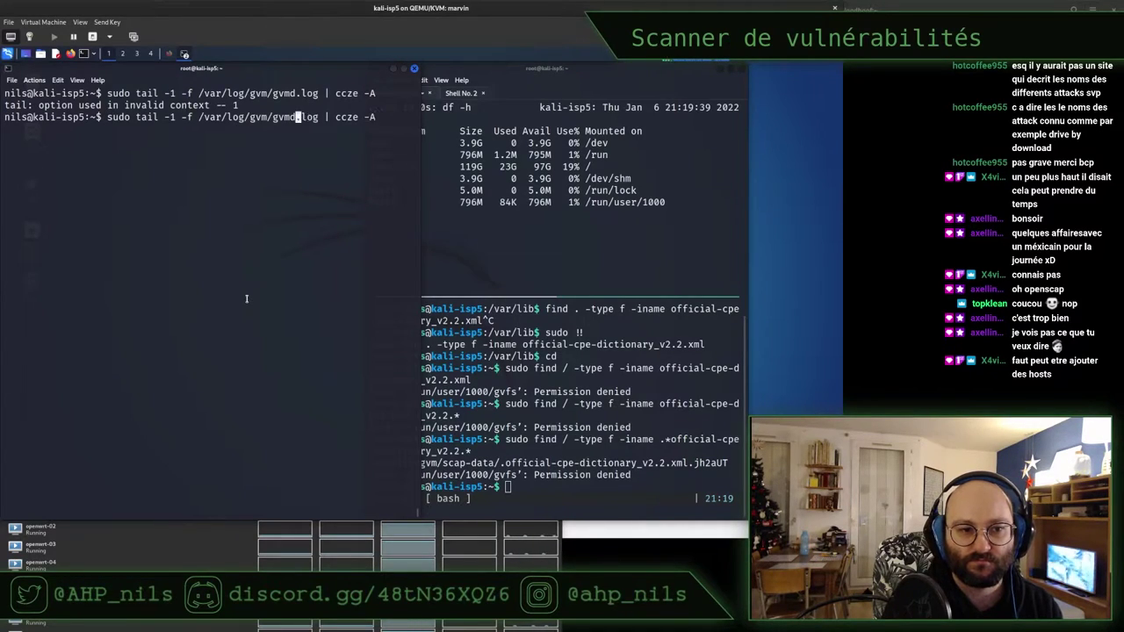
pyautogui.press('BackSpace')
pyautogui.press('BackSpace')
pyautogui.press('BackSpace')
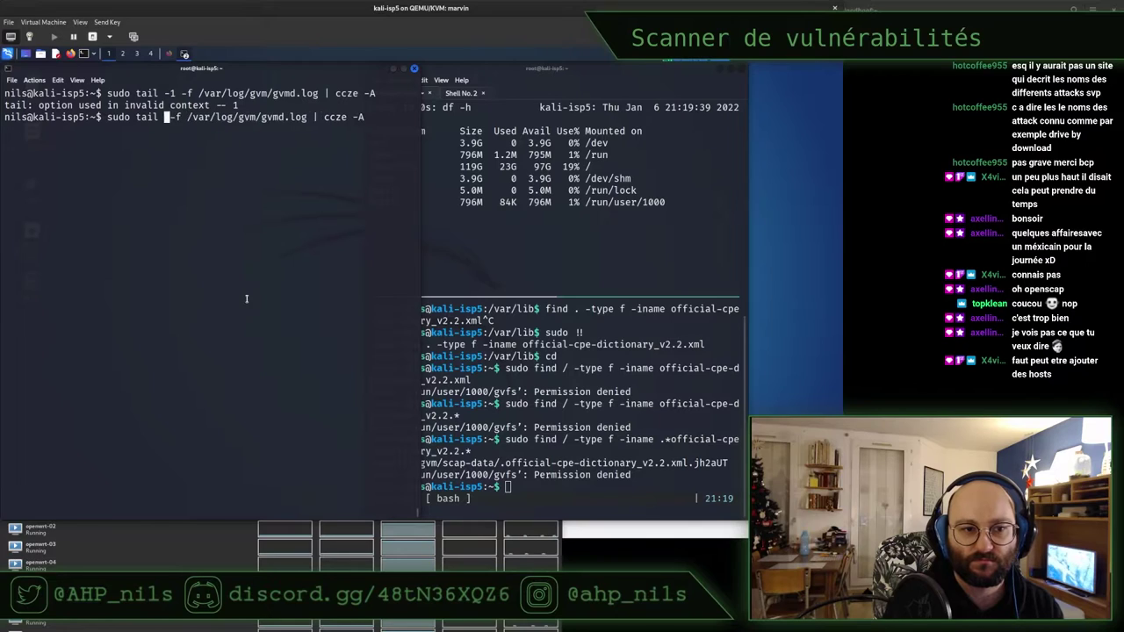
pyautogui.press('Return')
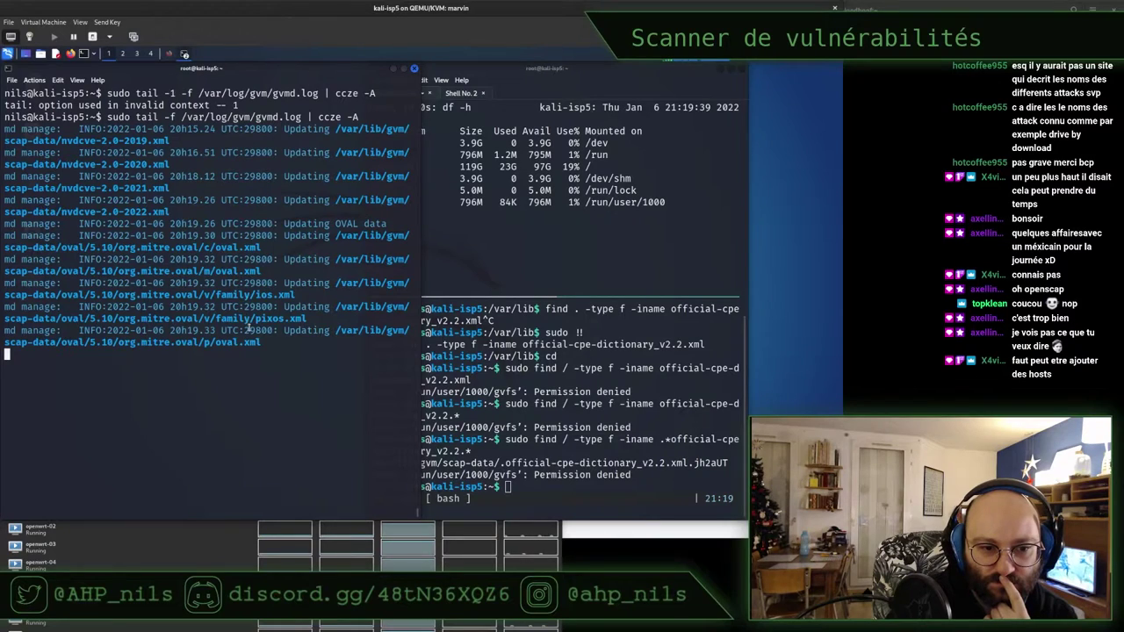
# Check the latest oval.xml update log line, then bring back the Firefox feed status page
pyautogui.moveTo(268, 342); pyautogui.dragTo(79, 332)
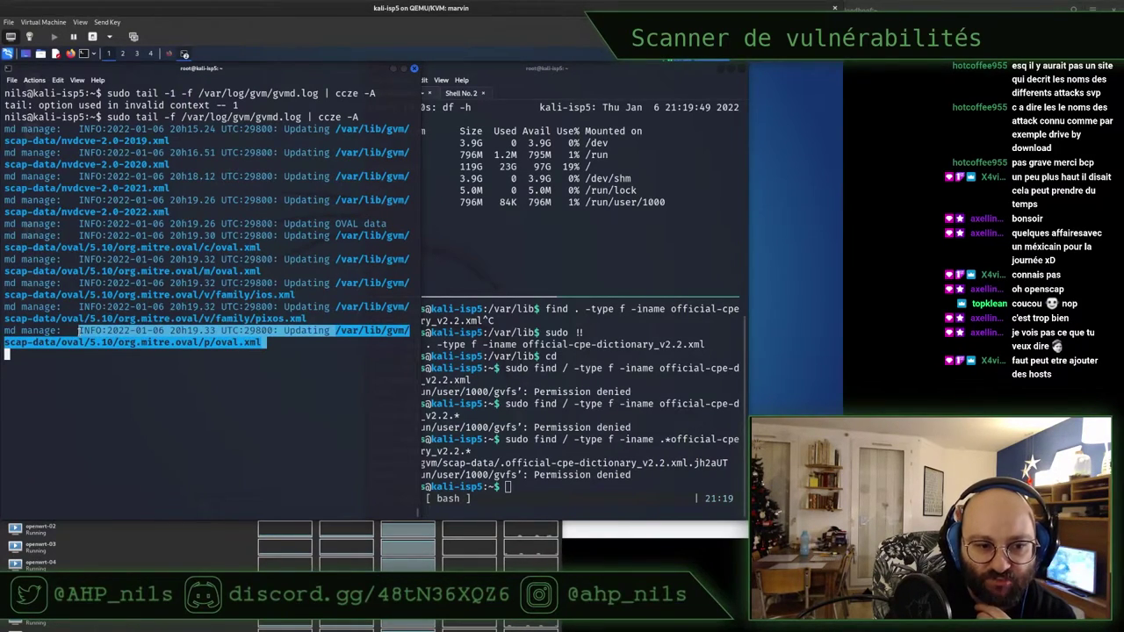
pyautogui.click(257, 357)
pyautogui.hotkey('alt', 'Tab')
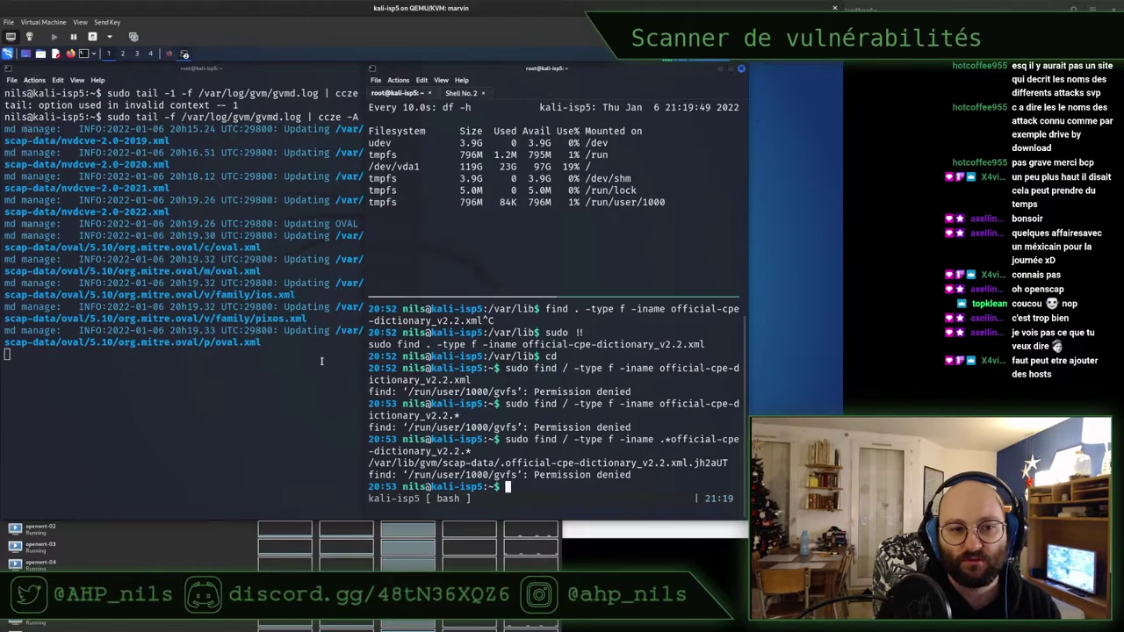
pyautogui.click(169, 54)
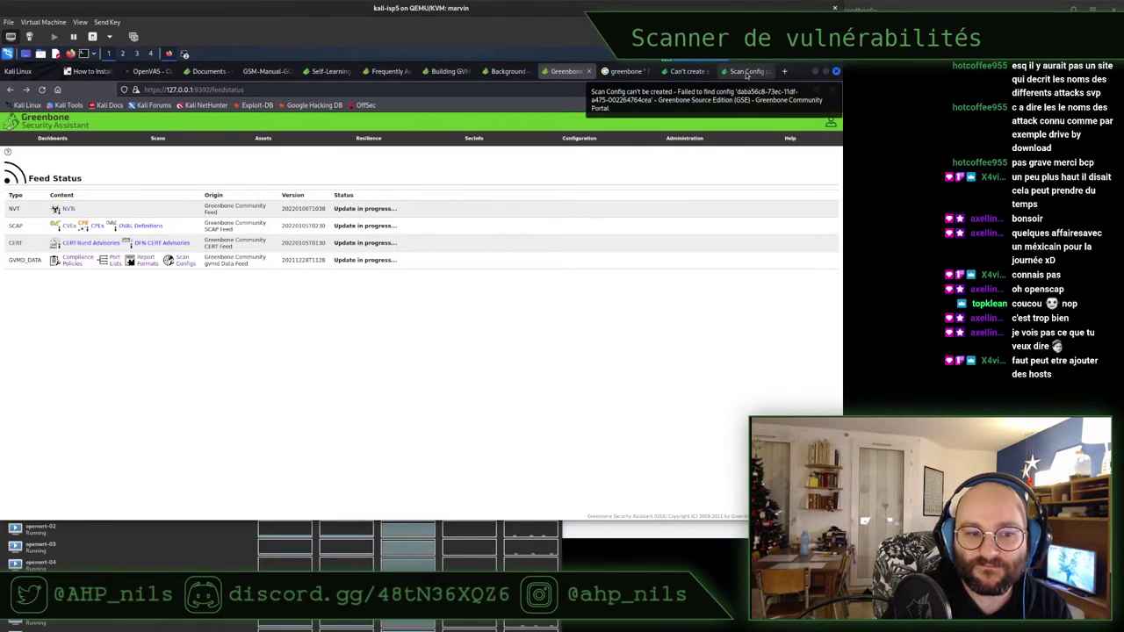
# Open the Scan Config forum thread and read the folder-deletion reply
pyautogui.click(747, 71)
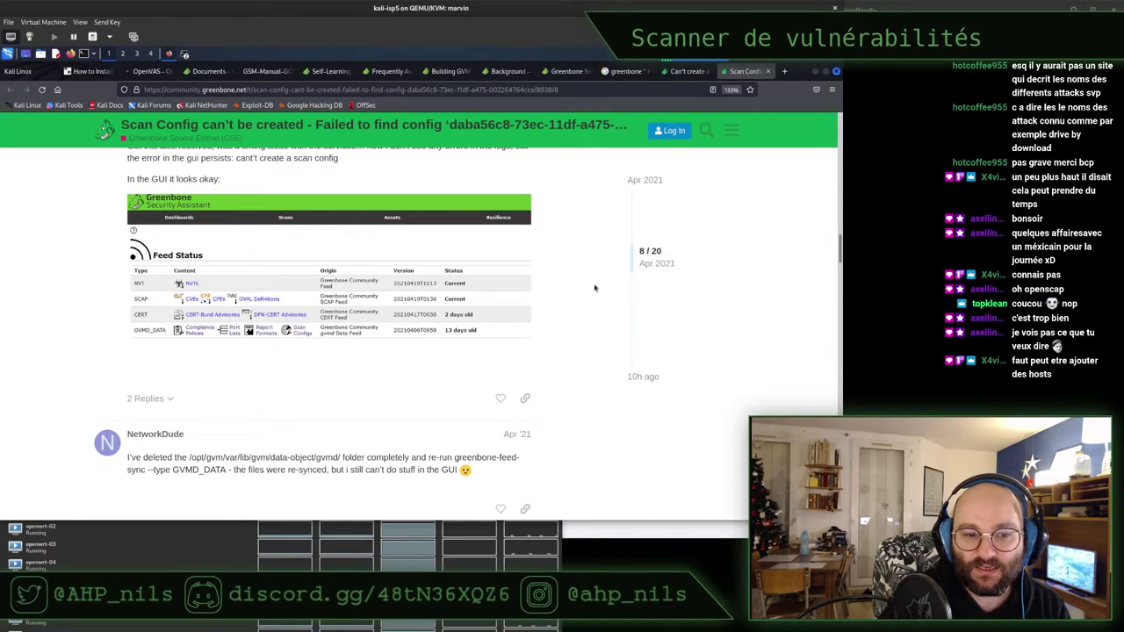
pyautogui.scroll(-1, 273, 399)
pyautogui.scroll(-1, 271, 351)
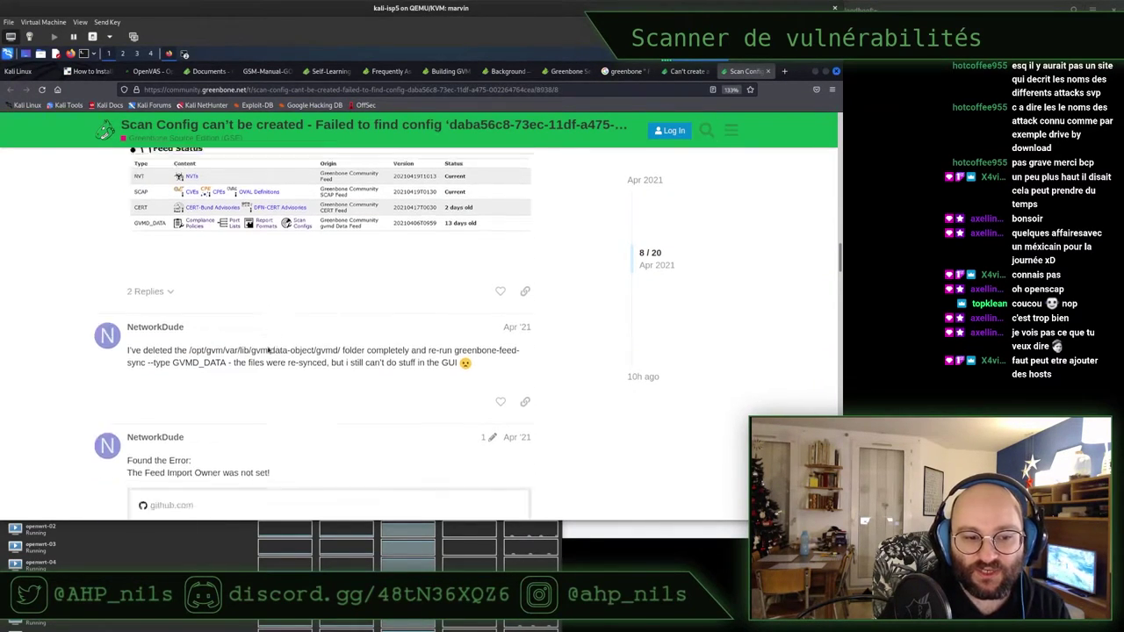
pyautogui.moveTo(206, 322); pyautogui.dragTo(416, 334)
pyautogui.tripleClick(416, 334)
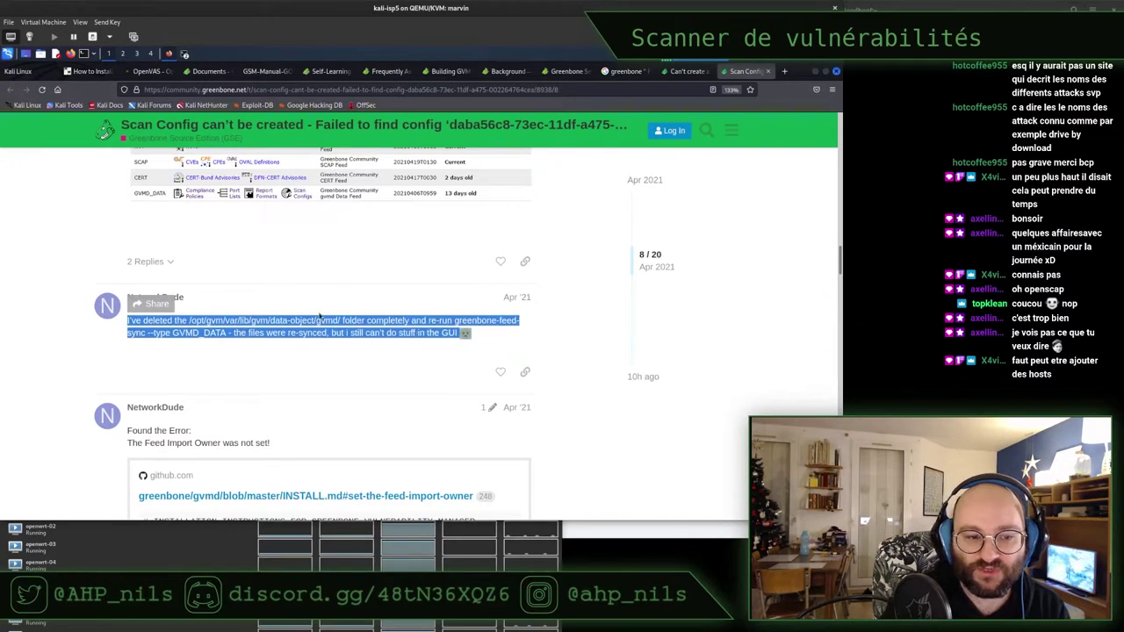
pyautogui.scroll(-1, 283, 302)
pyautogui.scroll(-3, 283, 302)
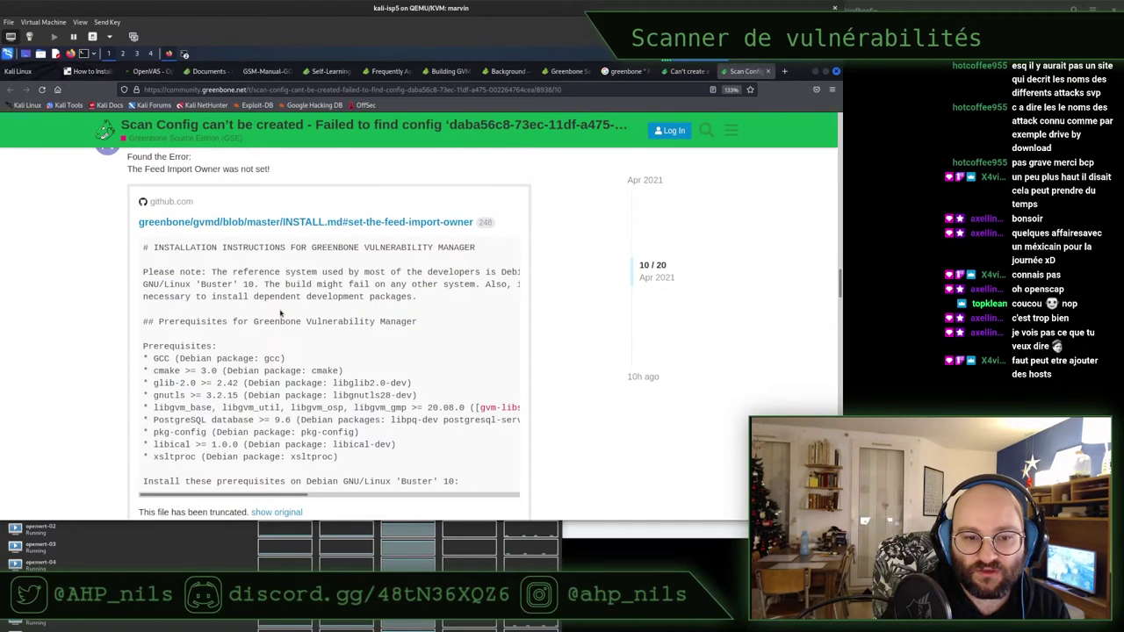
pyautogui.scroll(-4, 281, 313)
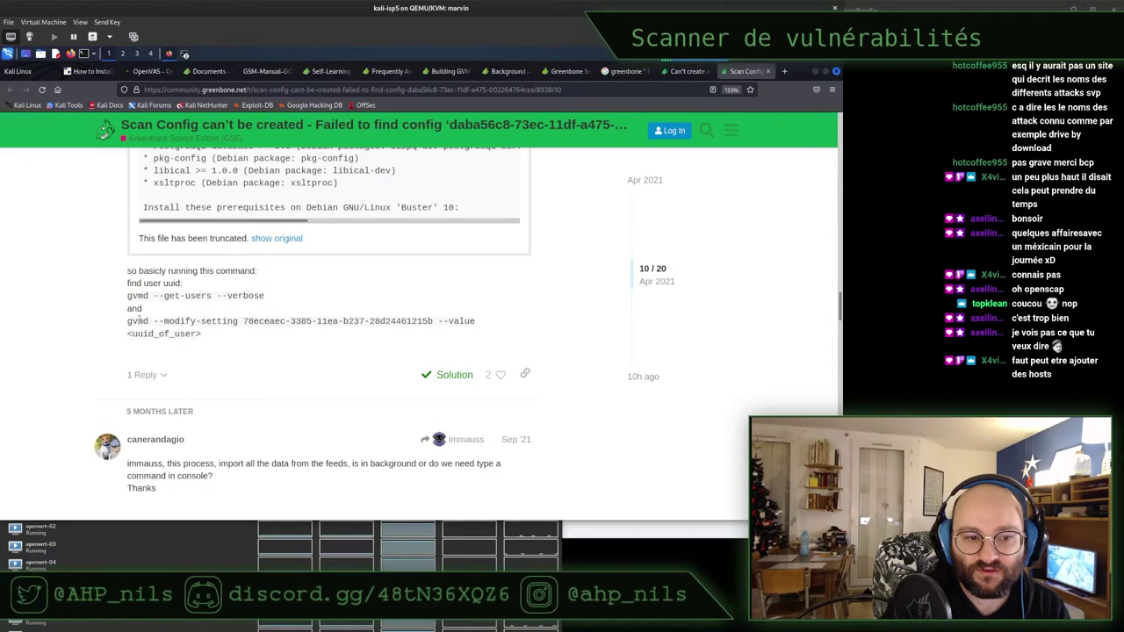
# Read the two gvmd modify-setting commands of the solution and bookmark the thread
pyautogui.moveTo(139, 322); pyautogui.dragTo(270, 321)
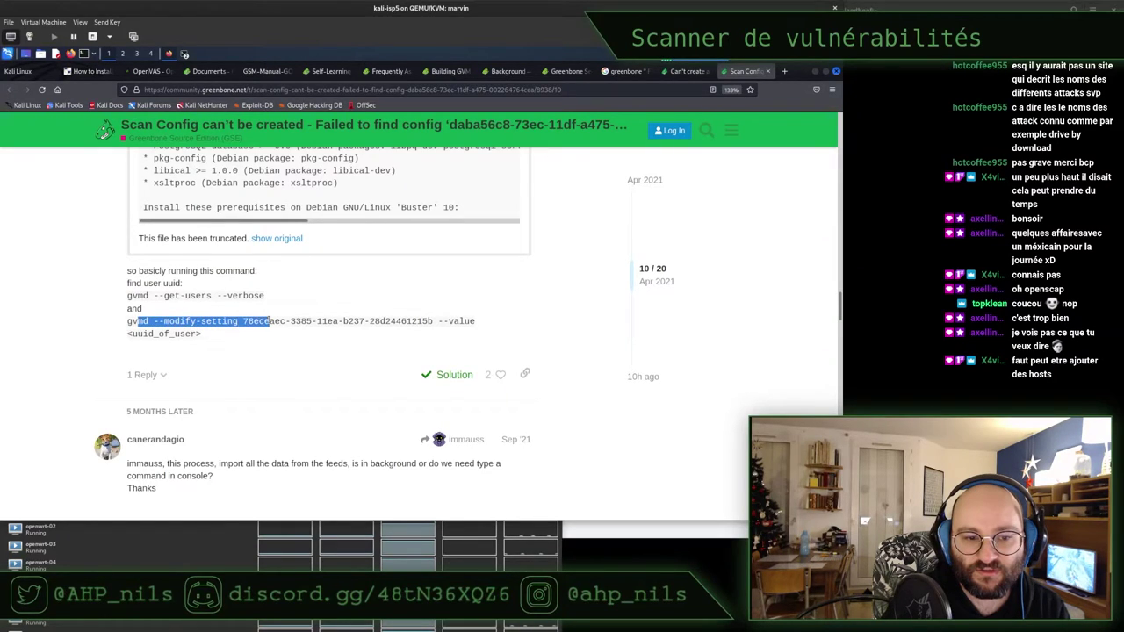
pyautogui.tripleClick(270, 322)
pyautogui.doubleClick(267, 321)
pyautogui.tripleClick(267, 322)
pyautogui.click(201, 295)
pyautogui.moveTo(127, 296); pyautogui.dragTo(339, 321)
pyautogui.click(339, 321)
pyautogui.scroll(-1, 339, 319)
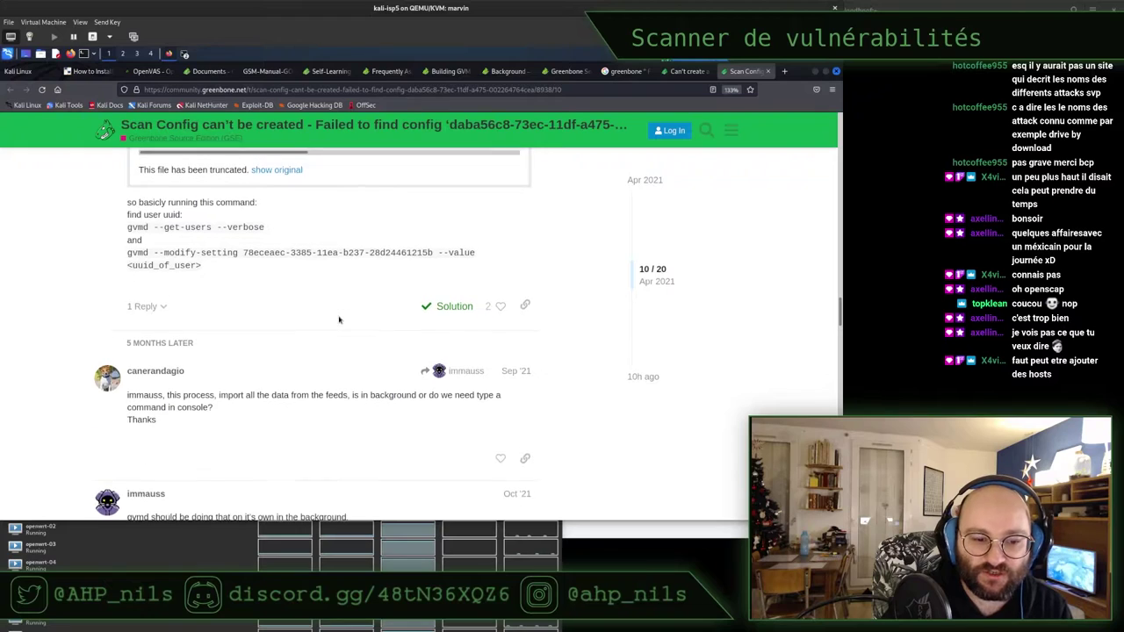
pyautogui.scroll(-2, 339, 320)
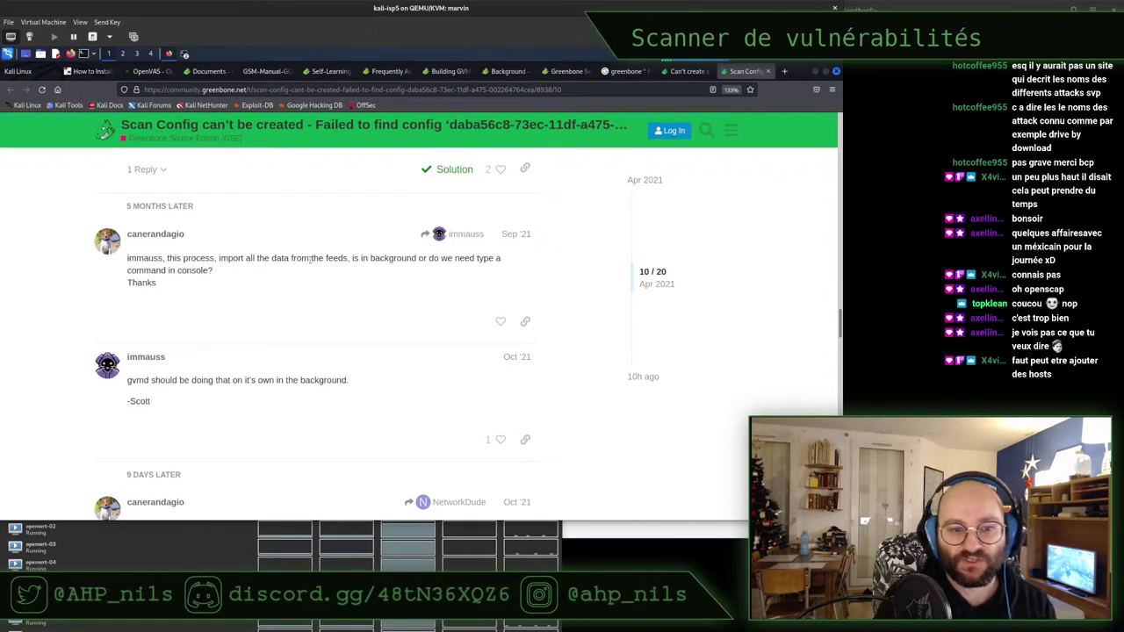
pyautogui.hotkey('ctrl', 'd')
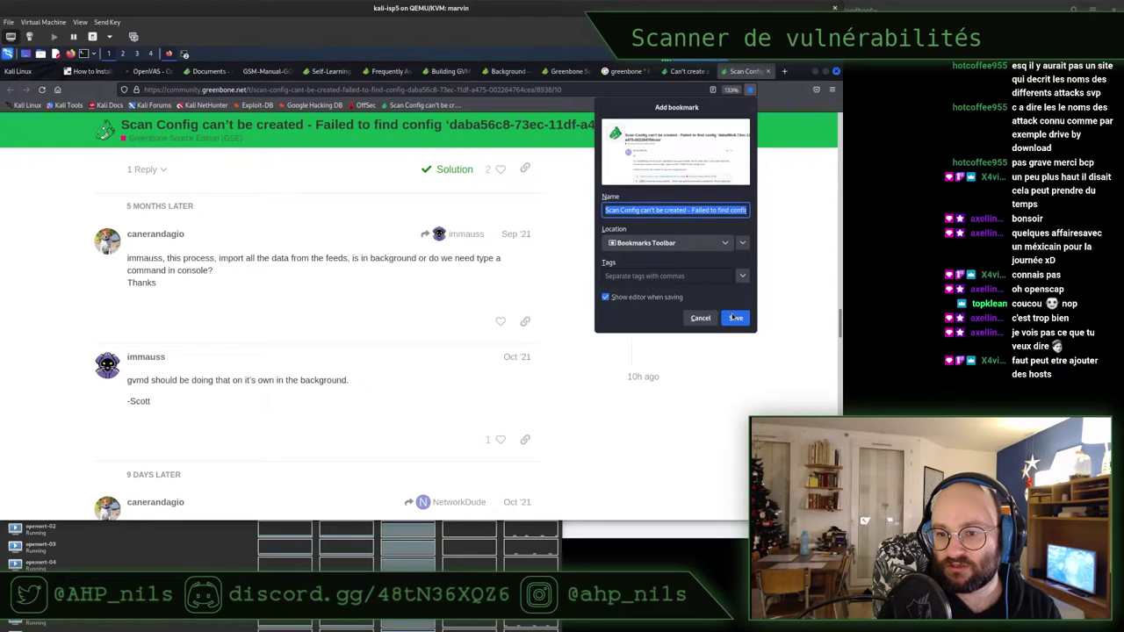
# Save the new bookmark and read the suggested apt commands in the thread
pyautogui.click(736, 318)
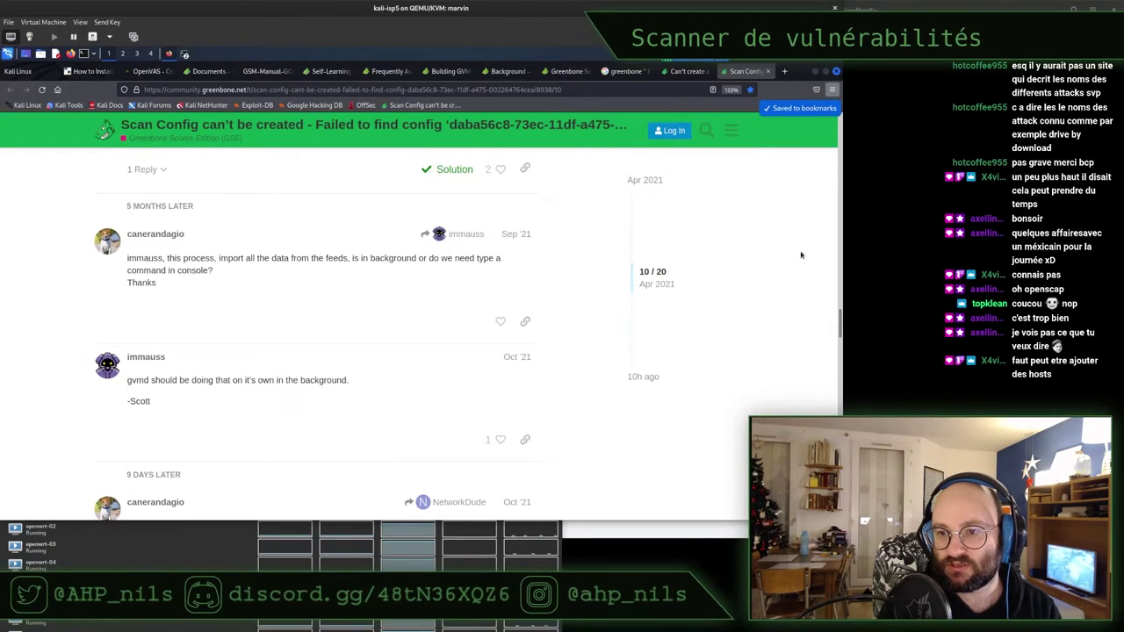
pyautogui.scroll(-3, 317, 336)
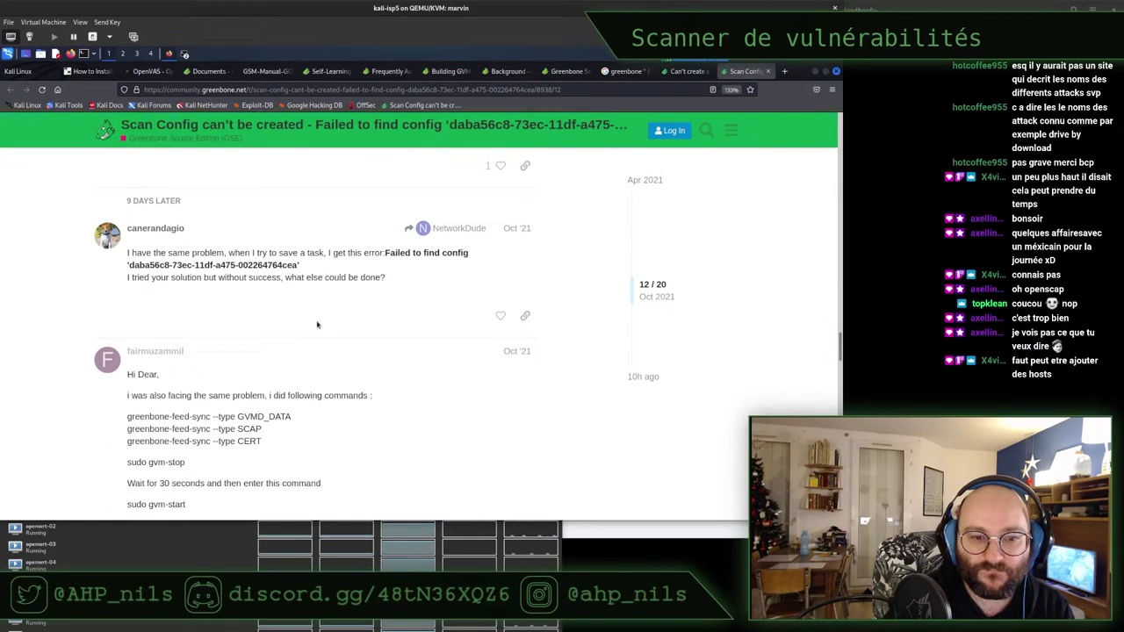
pyautogui.scroll(-4, 290, 333)
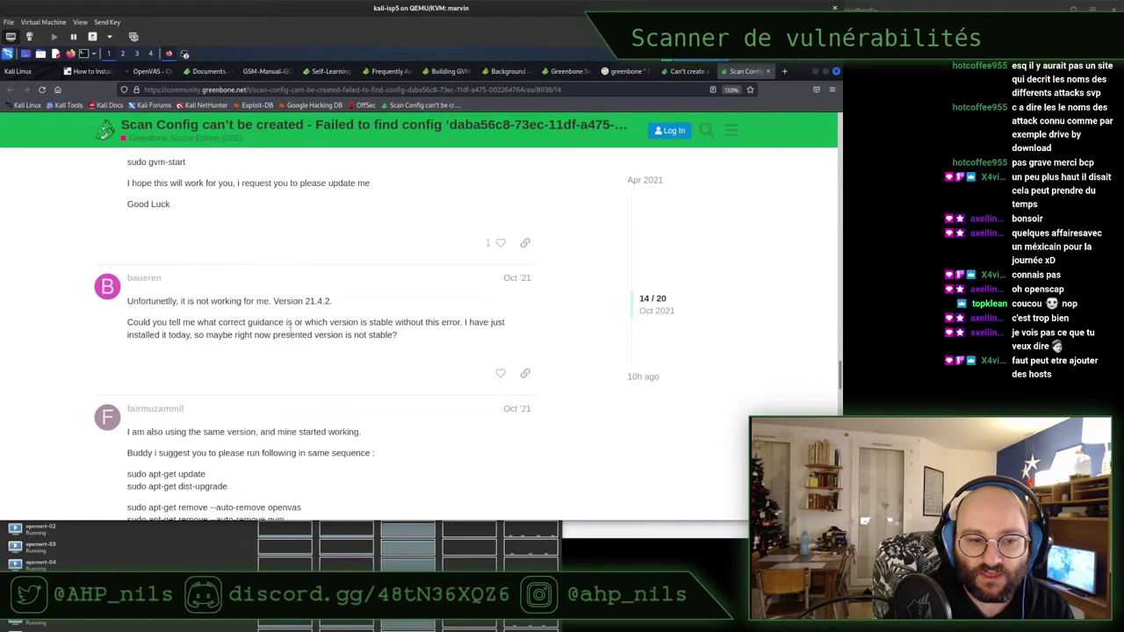
pyautogui.scroll(-2, 291, 333)
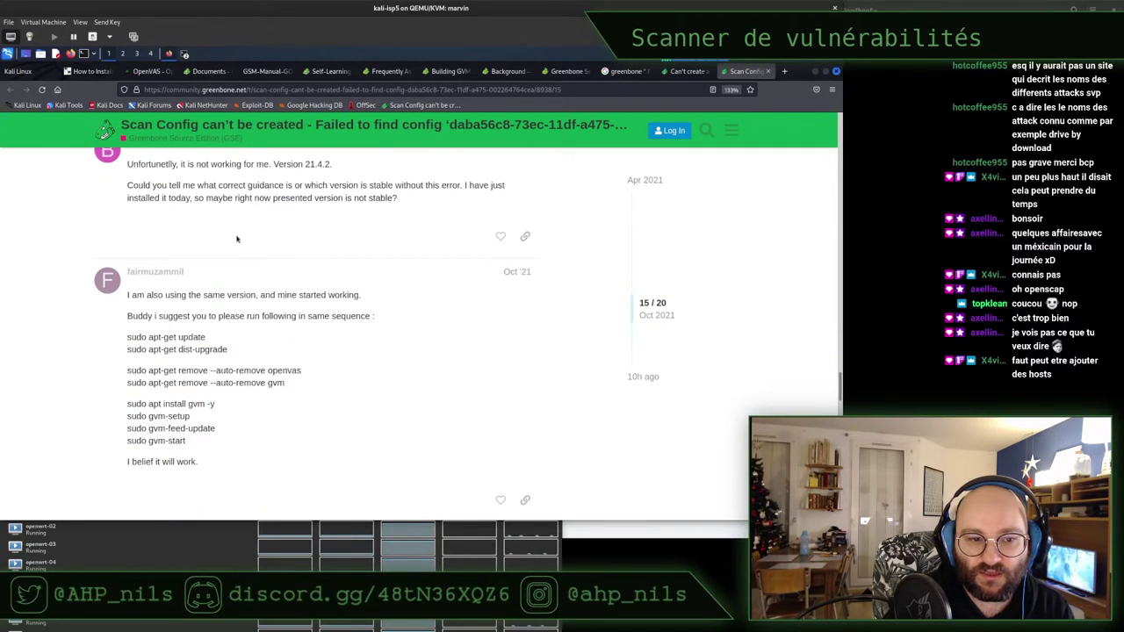
pyautogui.moveTo(215, 295); pyautogui.dragTo(243, 355)
pyautogui.click(247, 320)
# Review the auto-remove and openvas remove commands and the suggested reinstall steps
pyautogui.scroll(-1, 247, 320)
pyautogui.moveTo(297, 315); pyautogui.dragTo(128, 302)
pyautogui.doubleClick(251, 302)
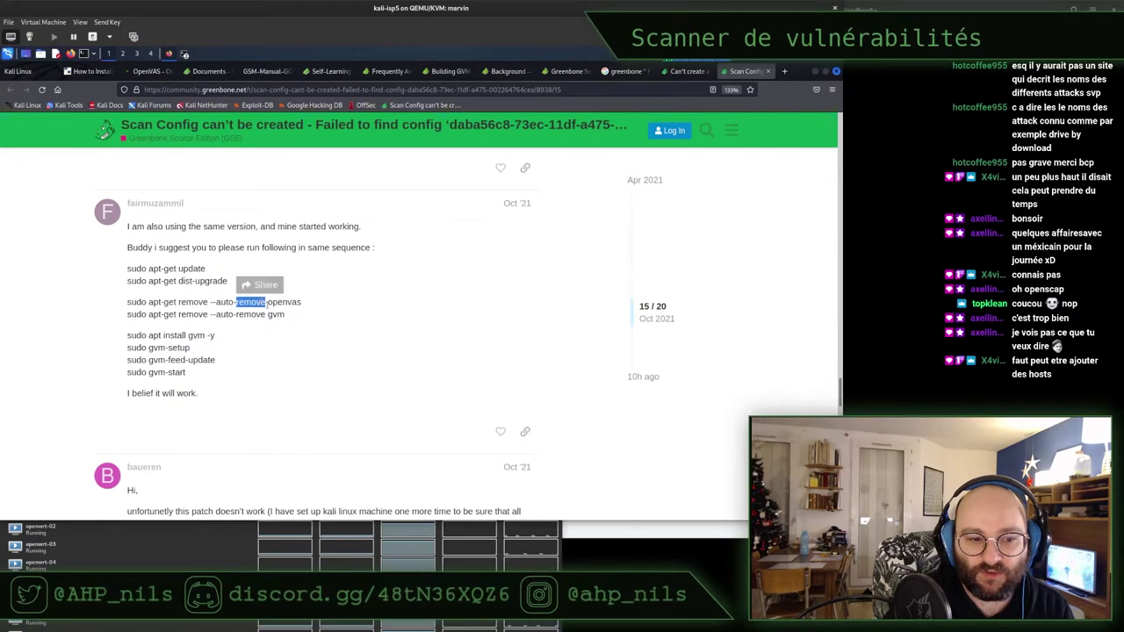
pyautogui.click(268, 307)
pyautogui.tripleClick(269, 306)
pyautogui.click(269, 301)
pyautogui.tripleClick(269, 299)
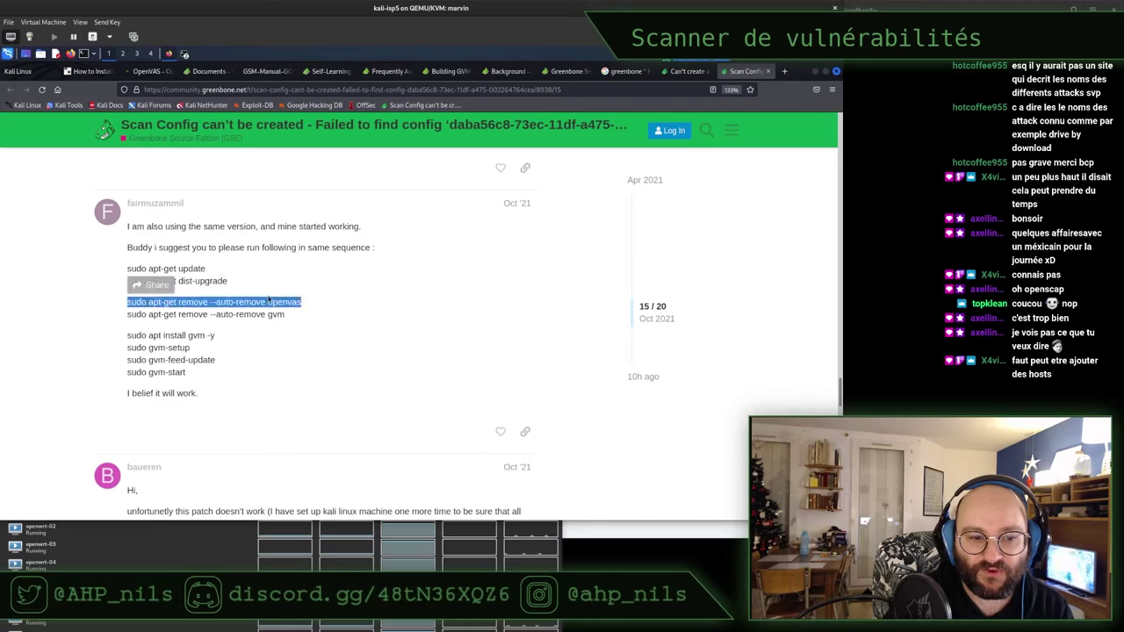
pyautogui.click(266, 276)
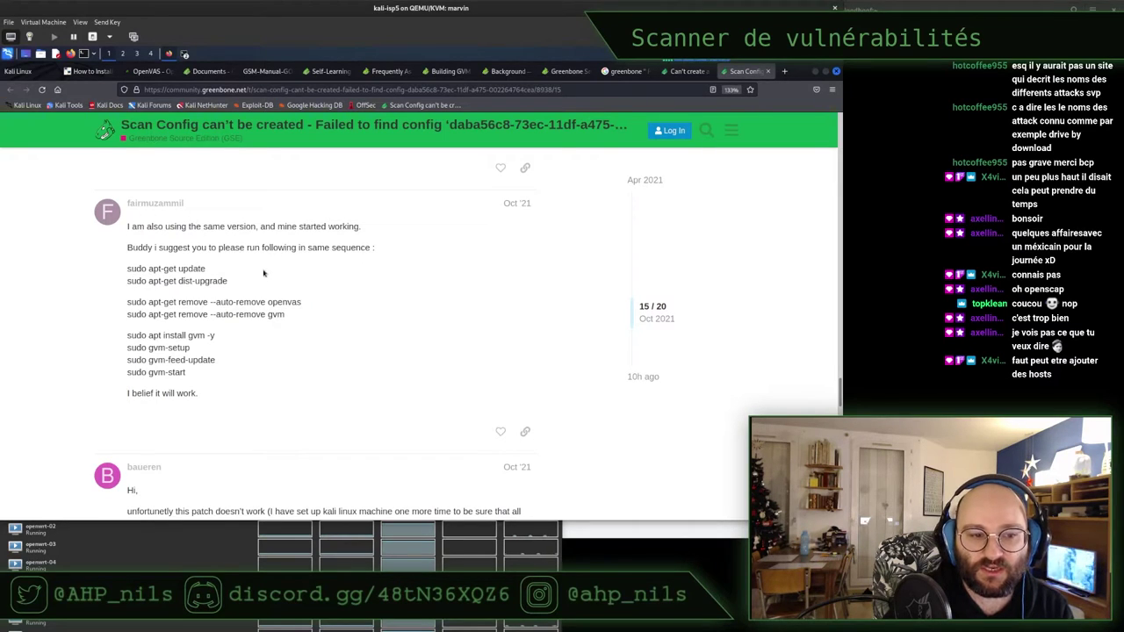
pyautogui.moveTo(235, 247); pyautogui.dragTo(266, 359)
pyautogui.click(265, 357)
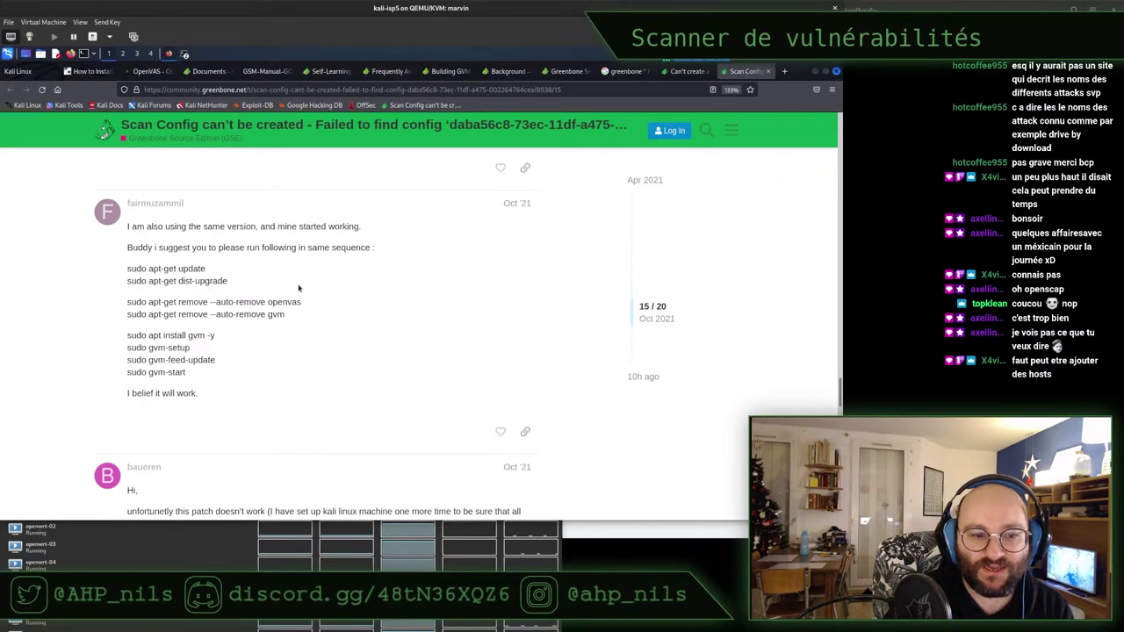
pyautogui.scroll(-3, 299, 288)
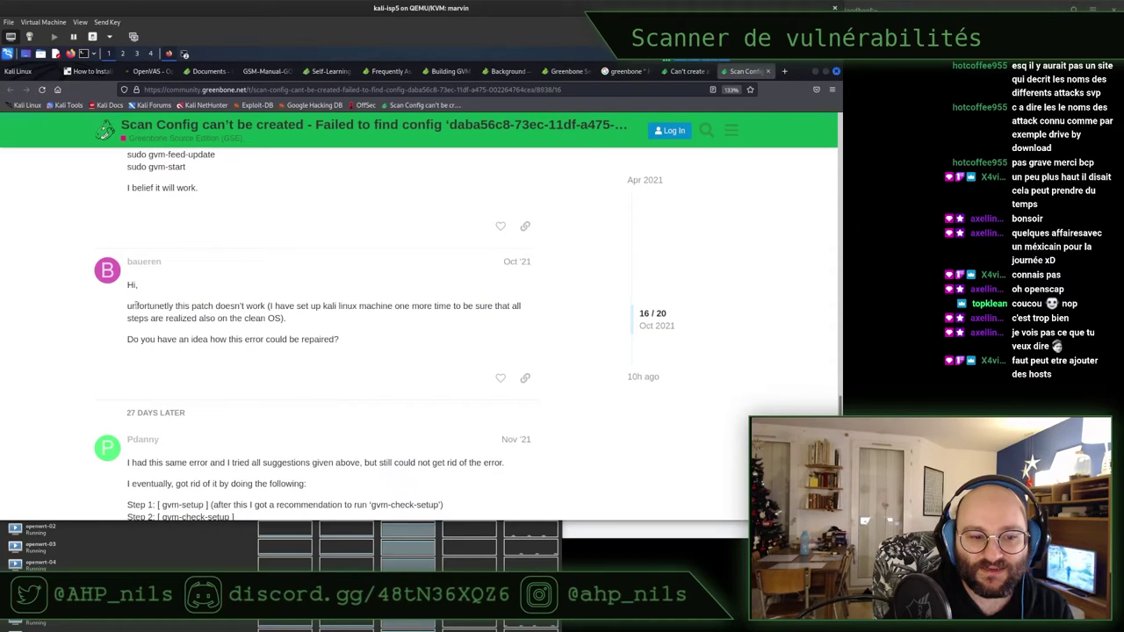
# Read the failure report, gvm-setup step and 'apt install nsis' fix, then minimize Firefox
pyautogui.moveTo(136, 305); pyautogui.dragTo(360, 315)
pyautogui.click(344, 306)
pyautogui.scroll(-3, 347, 309)
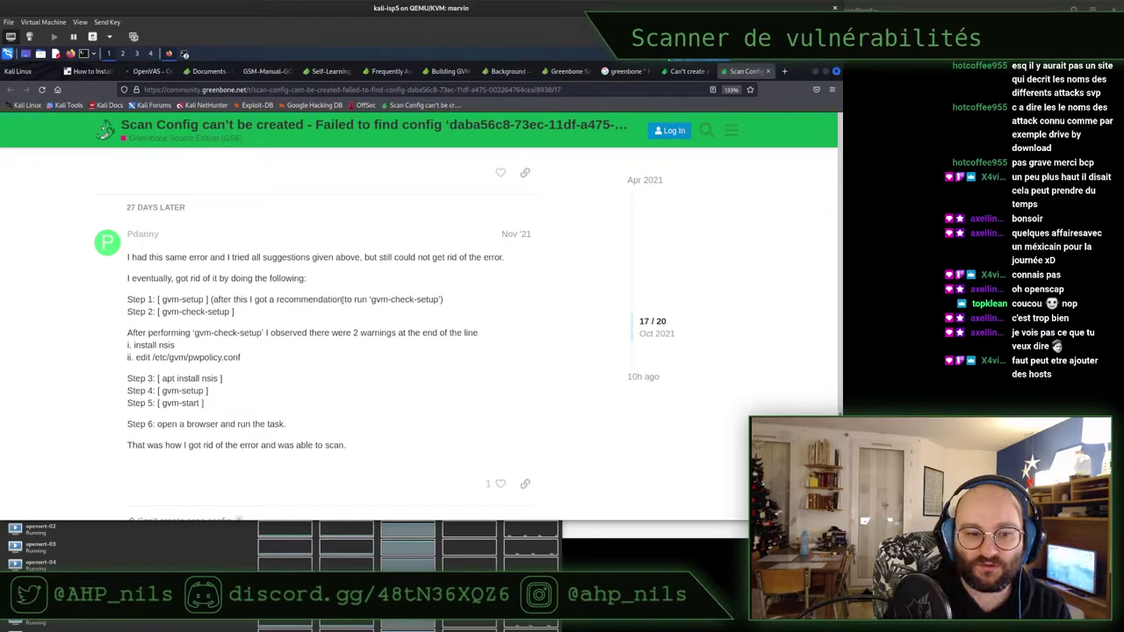
pyautogui.moveTo(158, 300); pyautogui.dragTo(298, 322)
pyautogui.moveTo(151, 333); pyautogui.dragTo(322, 356)
pyautogui.scroll(-2, 321, 354)
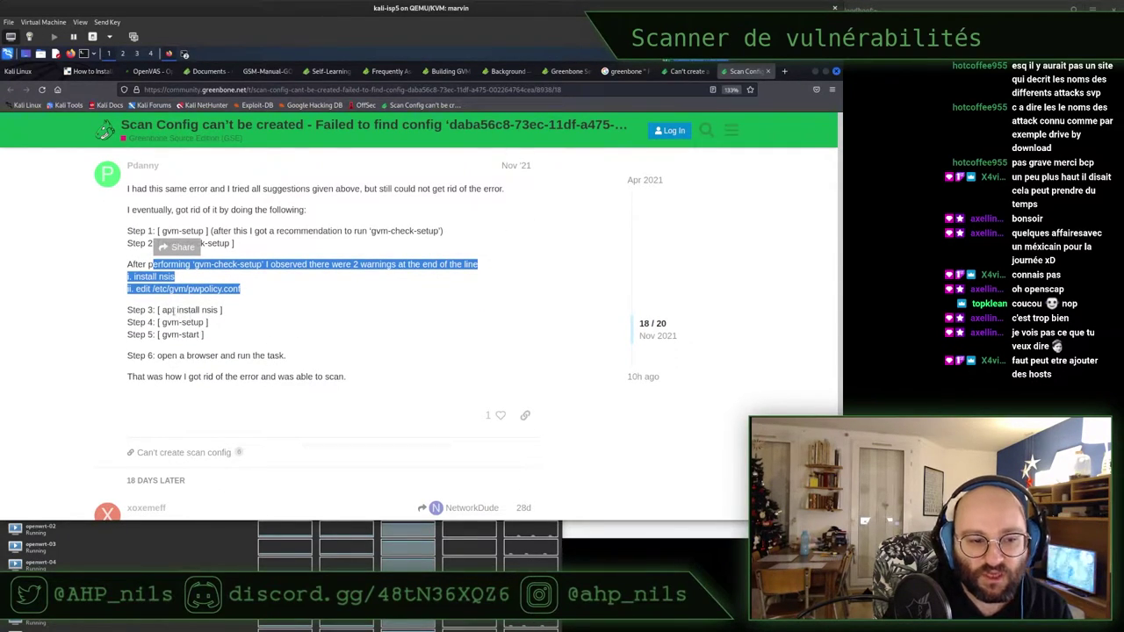
pyautogui.moveTo(163, 310); pyautogui.dragTo(218, 310)
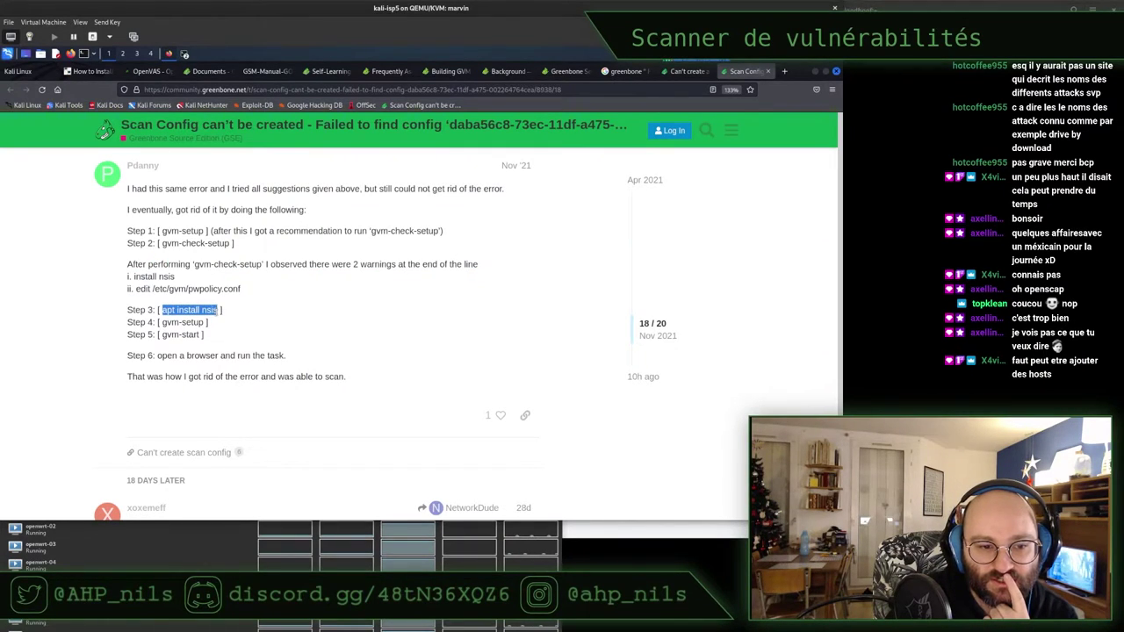
pyautogui.rightClick(213, 310)
pyautogui.click(233, 305)
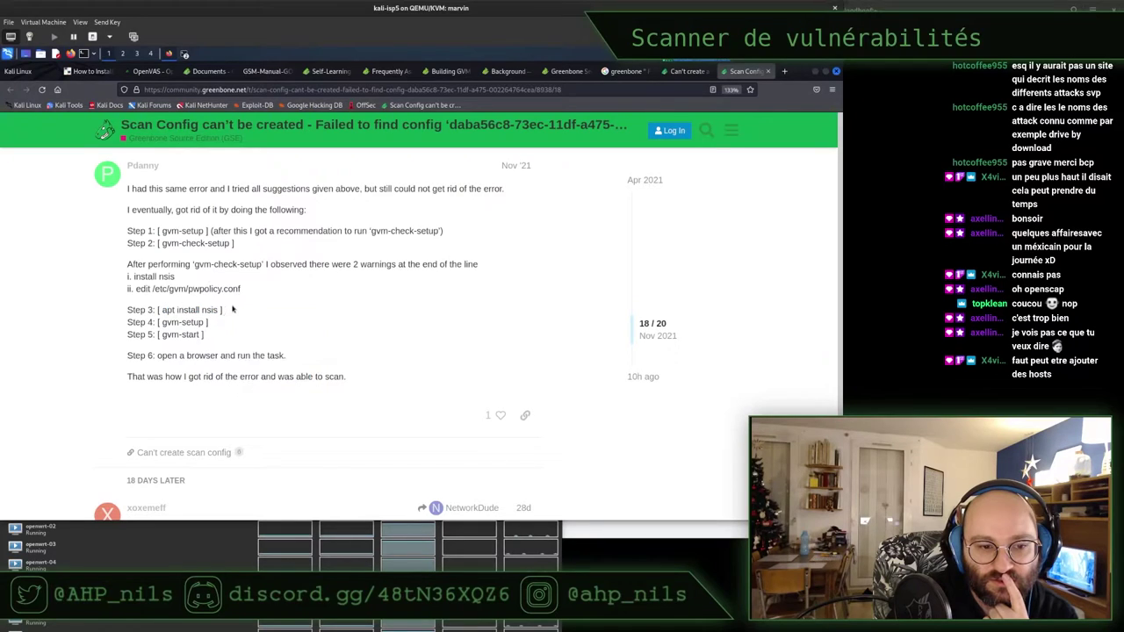
pyautogui.click(815, 72)
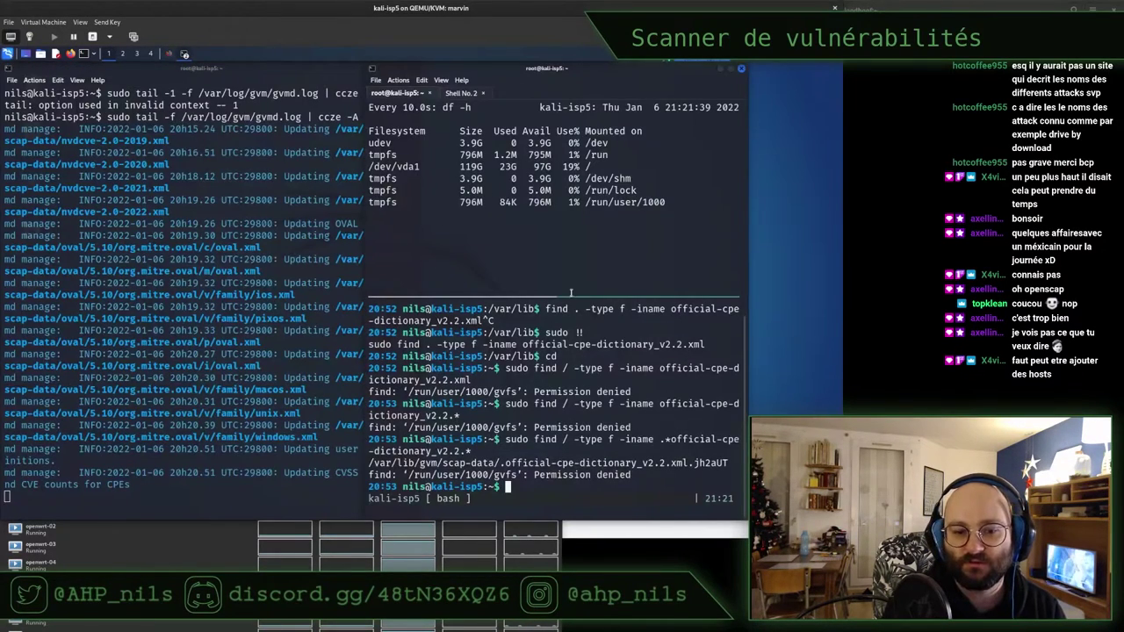
# Install nsis with 'sudo apt -y install nsis', then raise the gvmd log terminal
pyautogui.write('sudo ap')
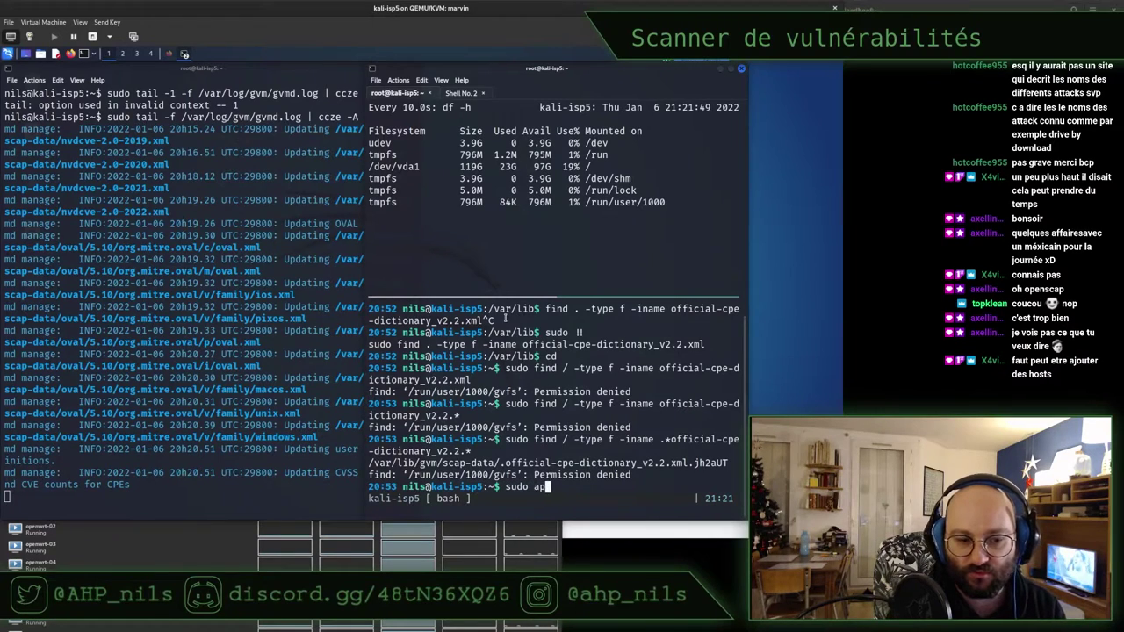
pyautogui.write('t -y install')
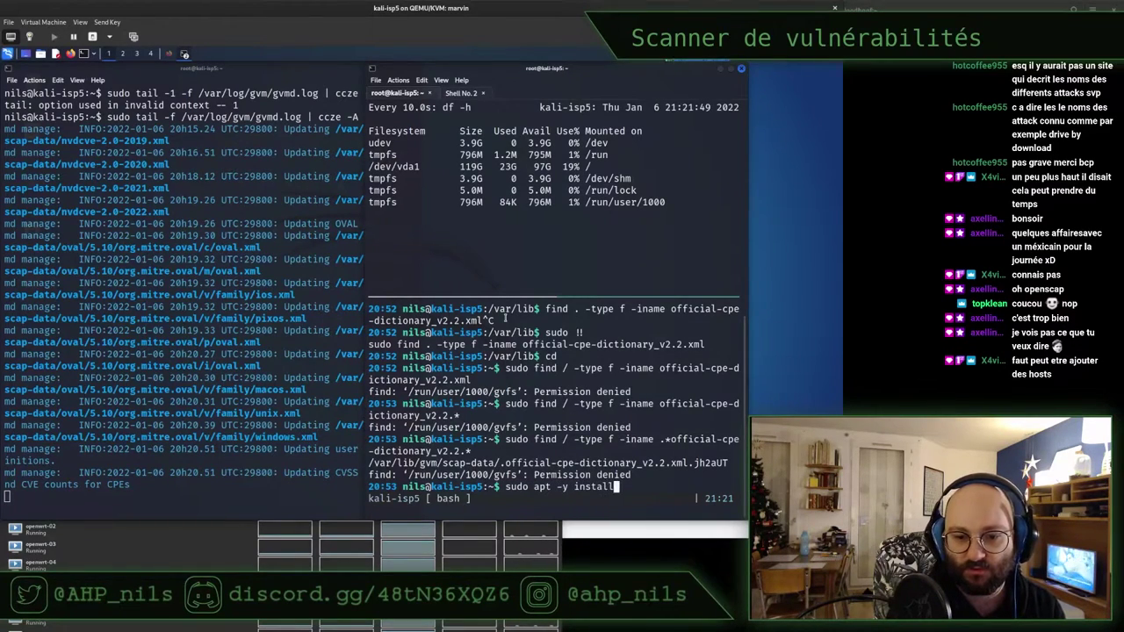
pyautogui.write(' nsis')
pyautogui.press('Return')
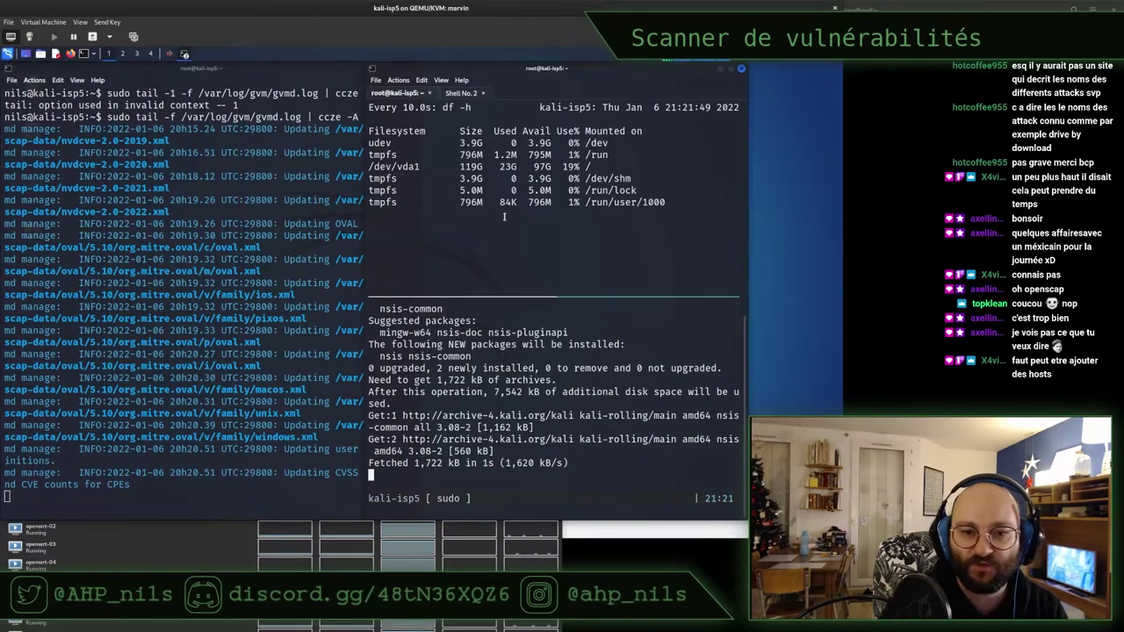
pyautogui.doubleClick(508, 166)
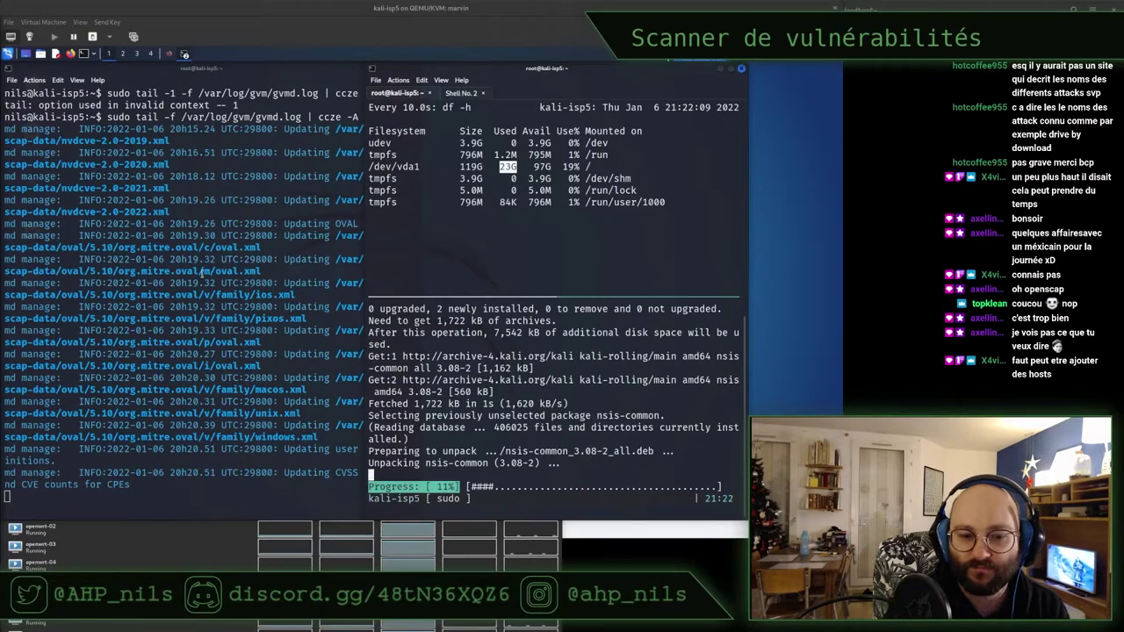
pyautogui.click(447, 344)
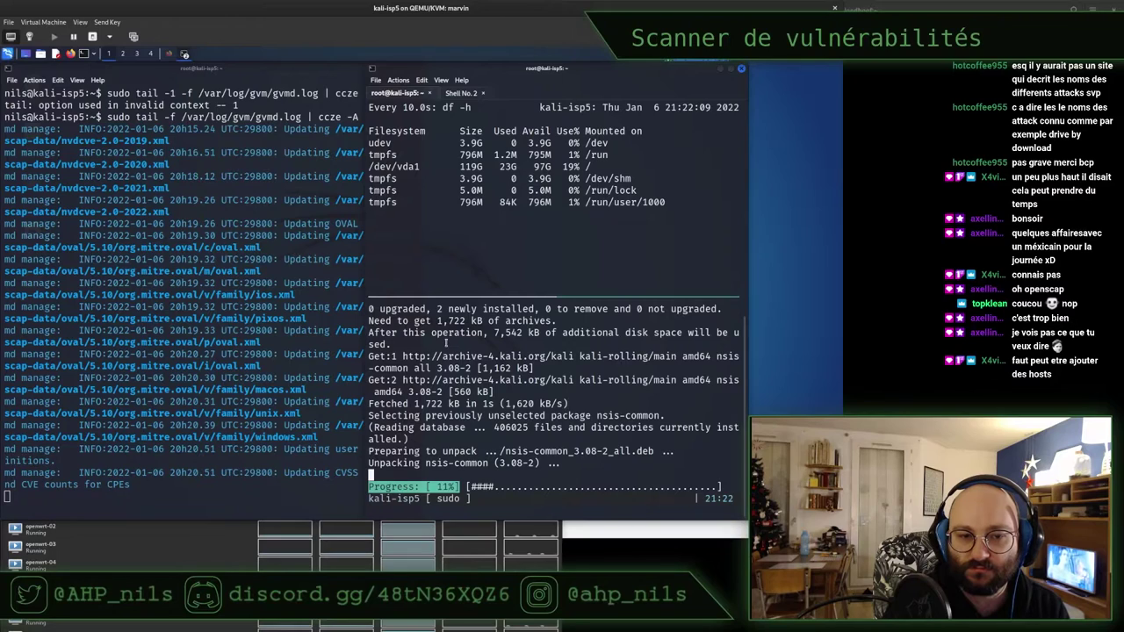
pyautogui.click(232, 315)
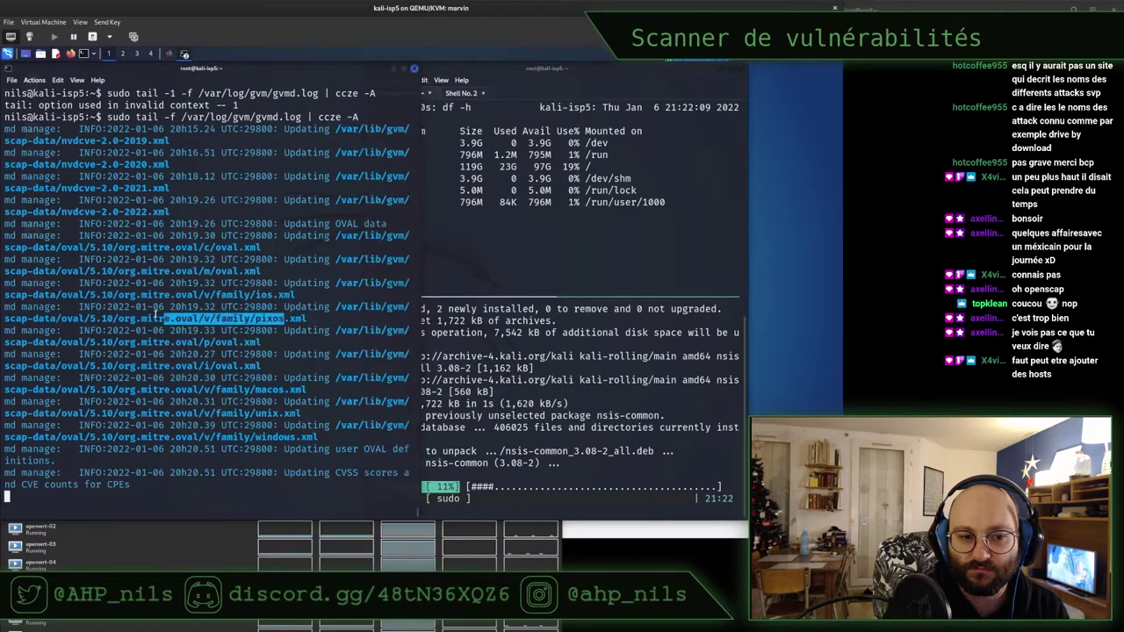
pyautogui.click(195, 352)
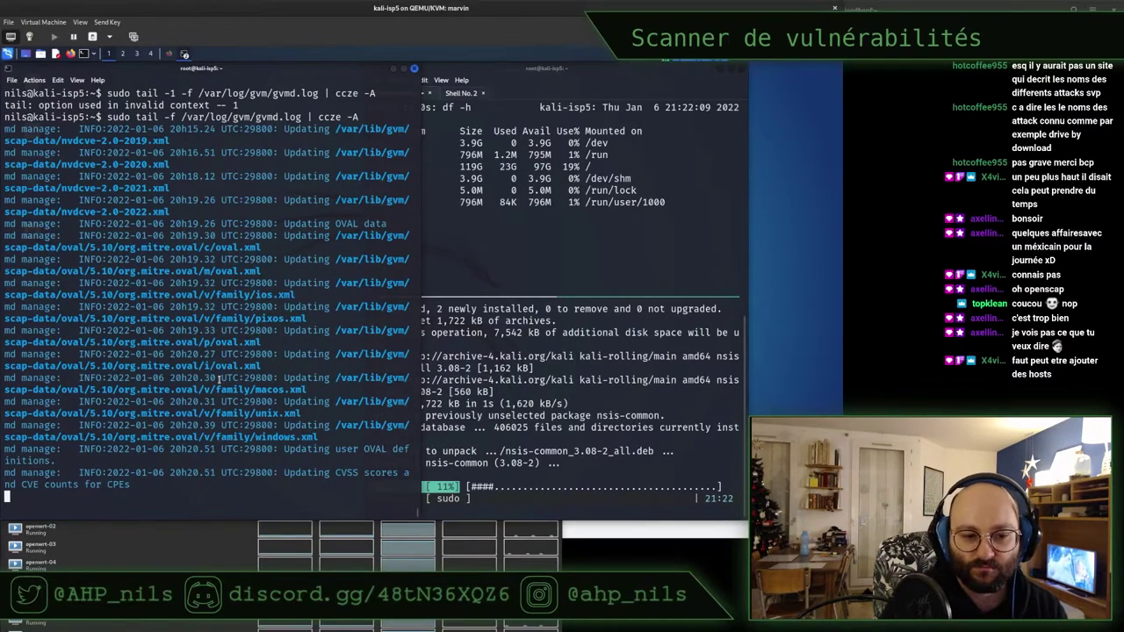
pyautogui.press('Return')
pyautogui.press('Return')
pyautogui.press('Return')
pyautogui.press('Return')
pyautogui.press('Return')
pyautogui.press('Return')
pyautogui.press('Return')
pyautogui.press('Return')
pyautogui.press('Return')
pyautogui.press('Return')
pyautogui.press('Return')
pyautogui.press('Return')
pyautogui.press('Return')
pyautogui.press('Return')
pyautogui.press('Return')
pyautogui.press('Return')
pyautogui.press('Return')
pyautogui.press('Return')
pyautogui.press('Return')
pyautogui.press('Return')
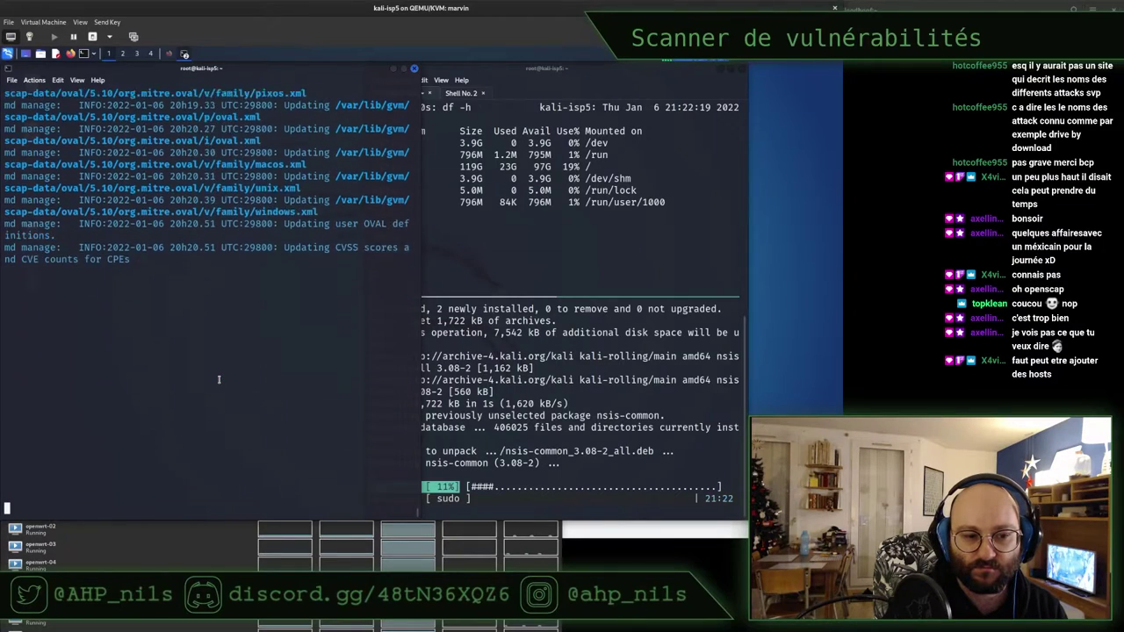
# Stop following the gvmd log and read the 'man tail' manual page
pyautogui.press('Return')
pyautogui.press('Return')
pyautogui.press('Return')
pyautogui.press('Return')
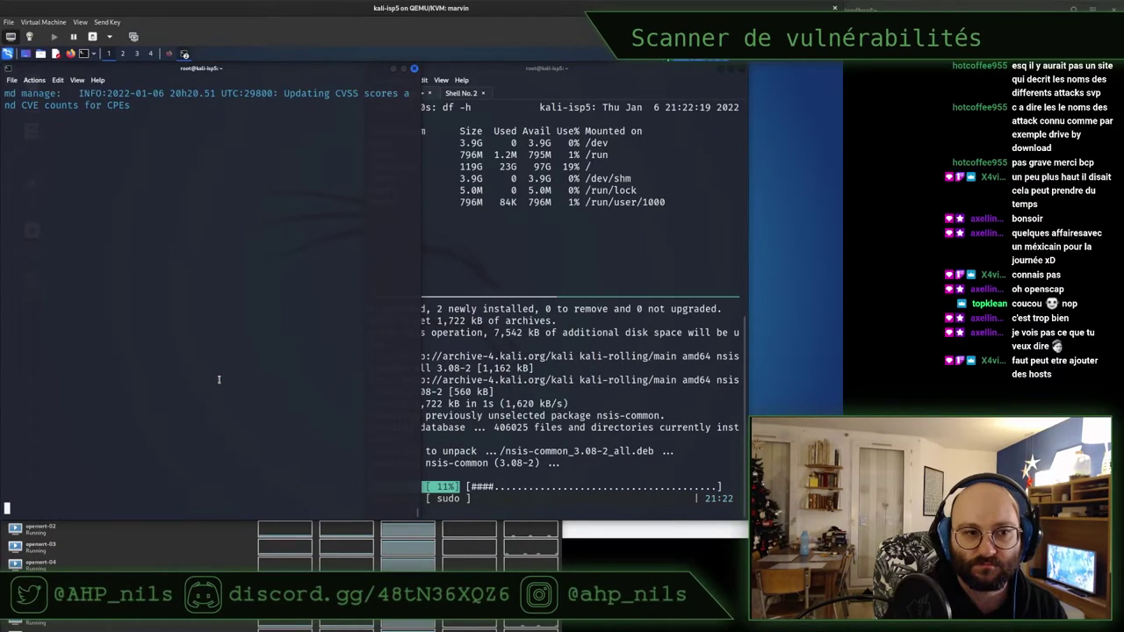
pyautogui.hotkey('ctrl', 'c')
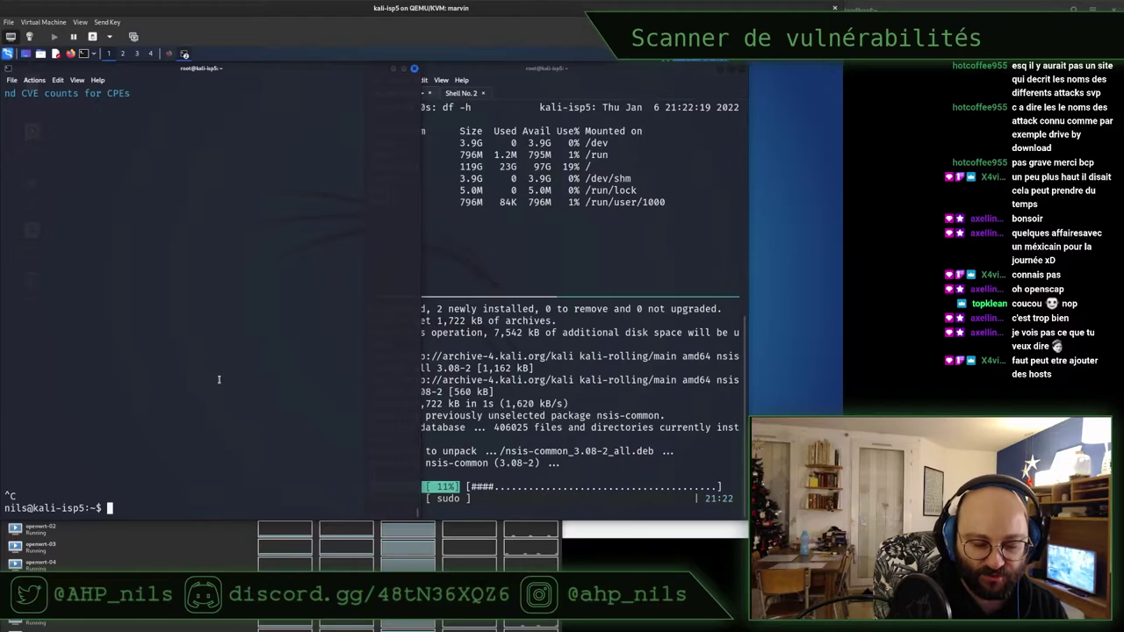
pyautogui.hotkey('ctrl', 'l')
pyautogui.write('man gf')
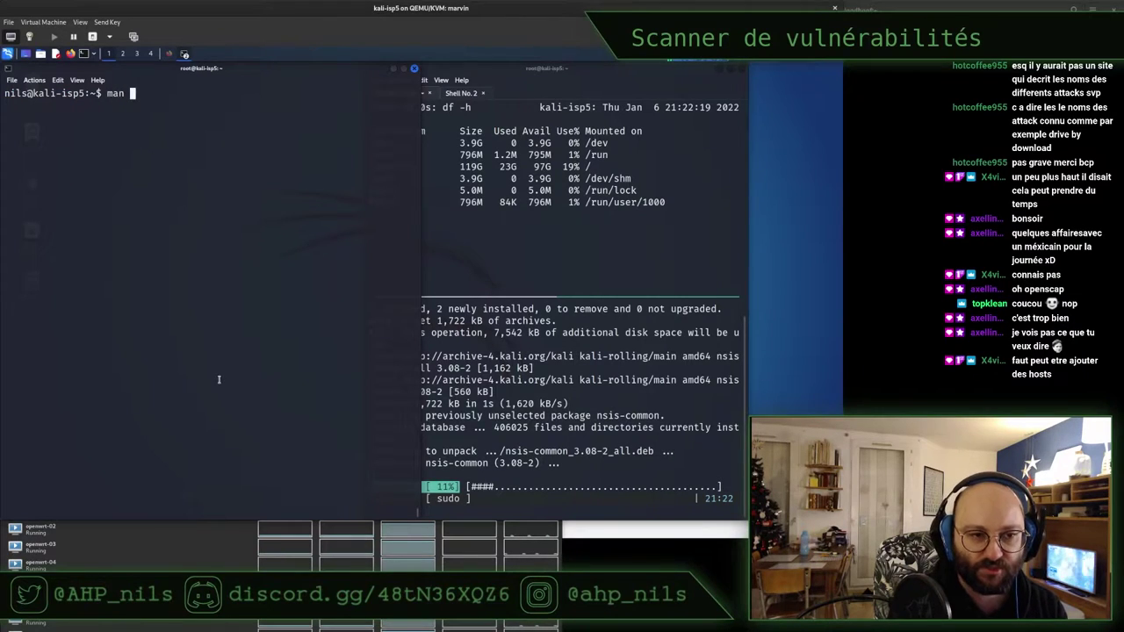
pyautogui.press('BackSpace')
pyautogui.write('tail')
pyautogui.press('Return')
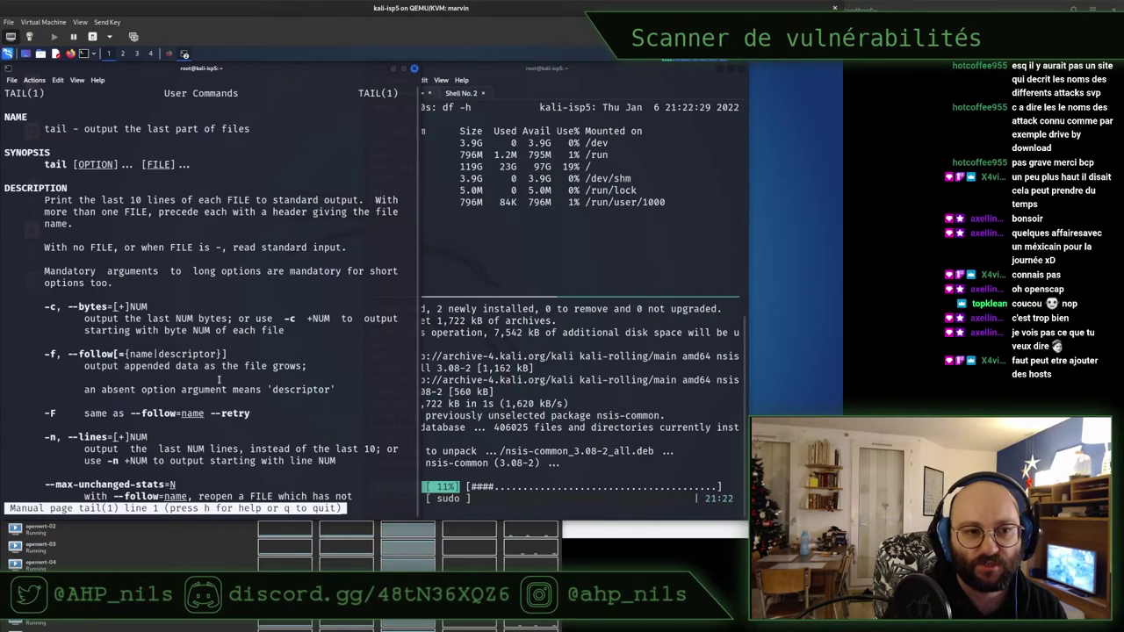
pyautogui.scroll(-3, 159, 247)
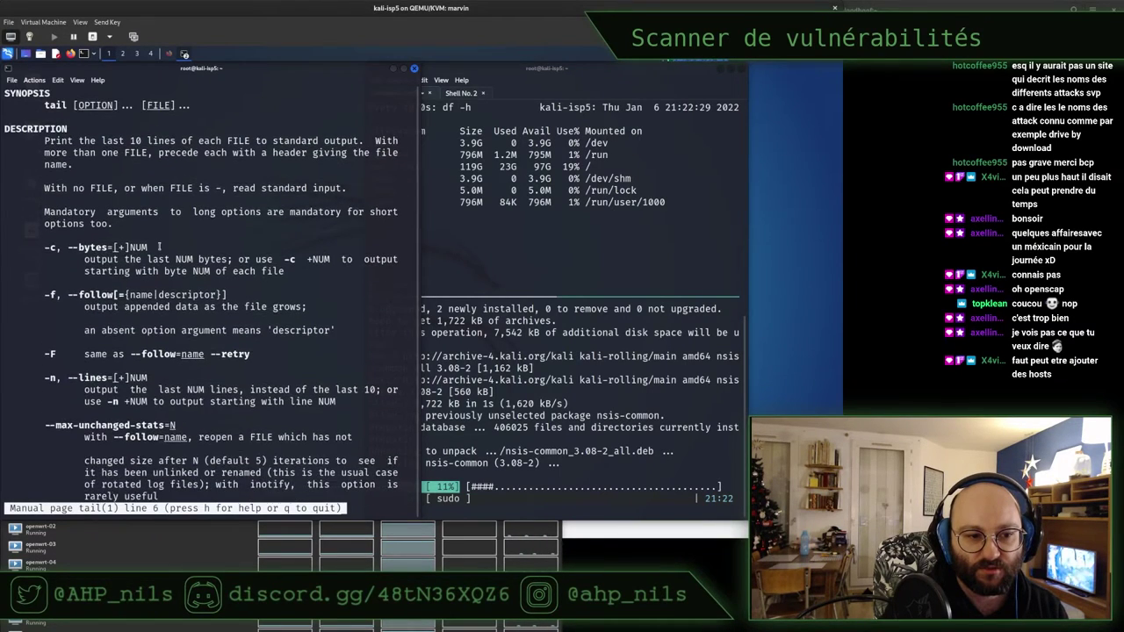
pyautogui.scroll(-4, 159, 248)
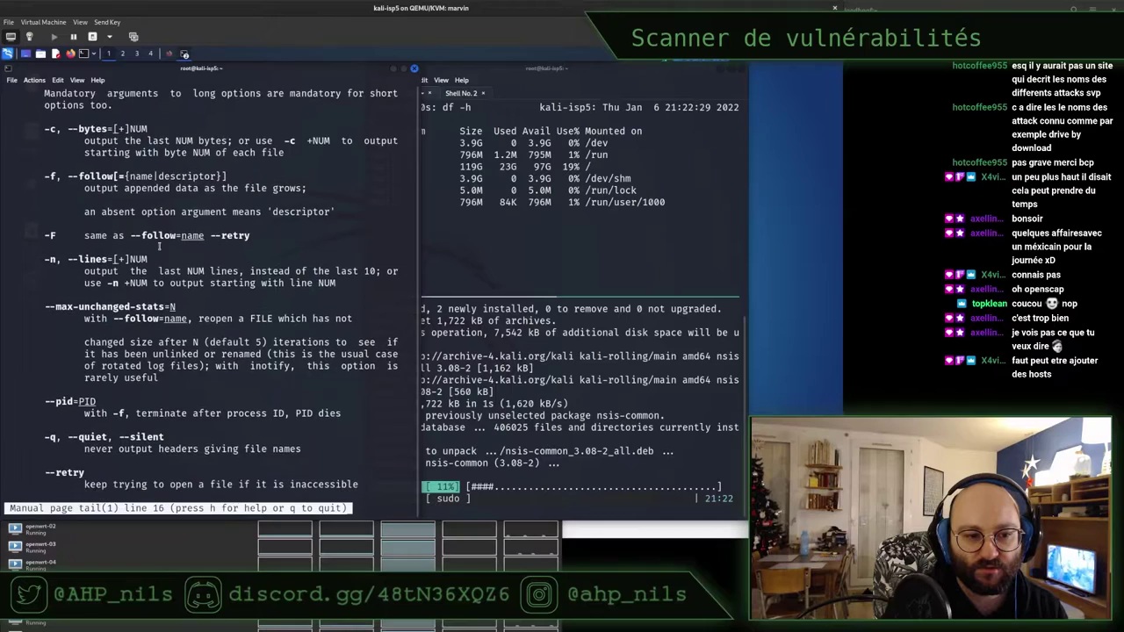
pyautogui.press('q')
# Restart following gvmd.log with '-n 1' added so it starts from the last line
pyautogui.hotkey('ctrl', 'l')
pyautogui.press('Up')
pyautogui.press('Up')
pyautogui.press('Left')
pyautogui.press('Left')
pyautogui.press('Left')
pyautogui.press('Left')
pyautogui.press('Left')
pyautogui.press('Left')
pyautogui.press('Left')
pyautogui.press('Left')
pyautogui.press('Left')
pyautogui.press('Left')
pyautogui.press('Left')
pyautogui.press('Left')
pyautogui.press('Left')
pyautogui.press('Left')
pyautogui.press('Left')
pyautogui.press('Left')
pyautogui.press('Left')
pyautogui.press('Left')
pyautogui.press('Left')
pyautogui.press('Left')
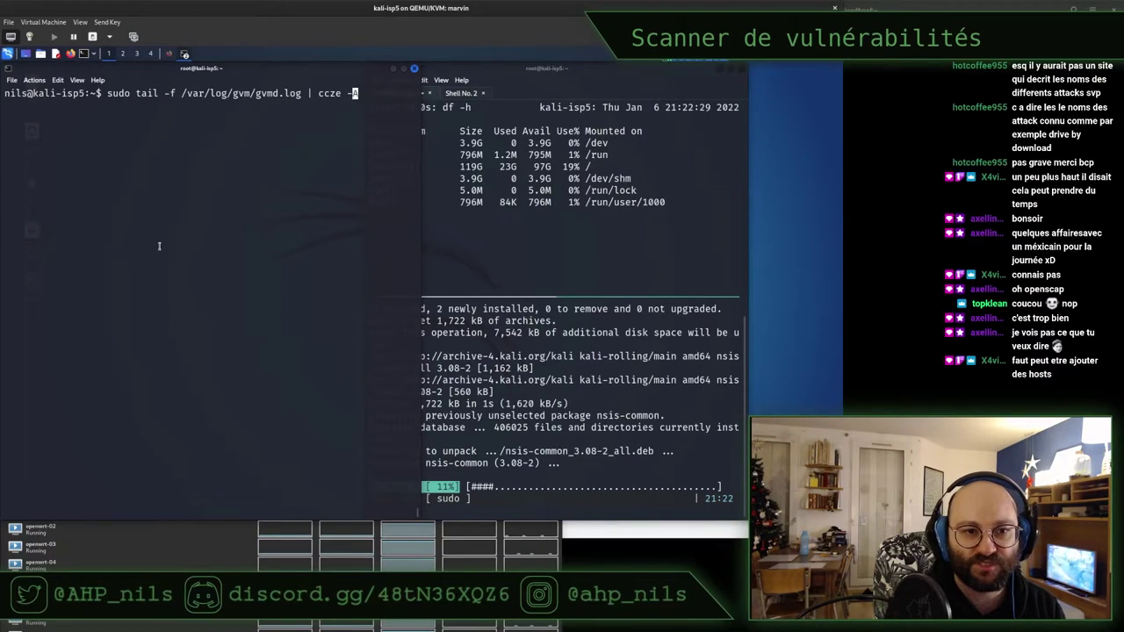
pyautogui.press('Left')
pyautogui.press('Left')
pyautogui.press('Left')
pyautogui.press('Left')
pyautogui.press('Left')
pyautogui.press('Left')
pyautogui.press('Left')
pyautogui.press('Left')
pyautogui.press('Left')
pyautogui.press('Left')
pyautogui.press('Left')
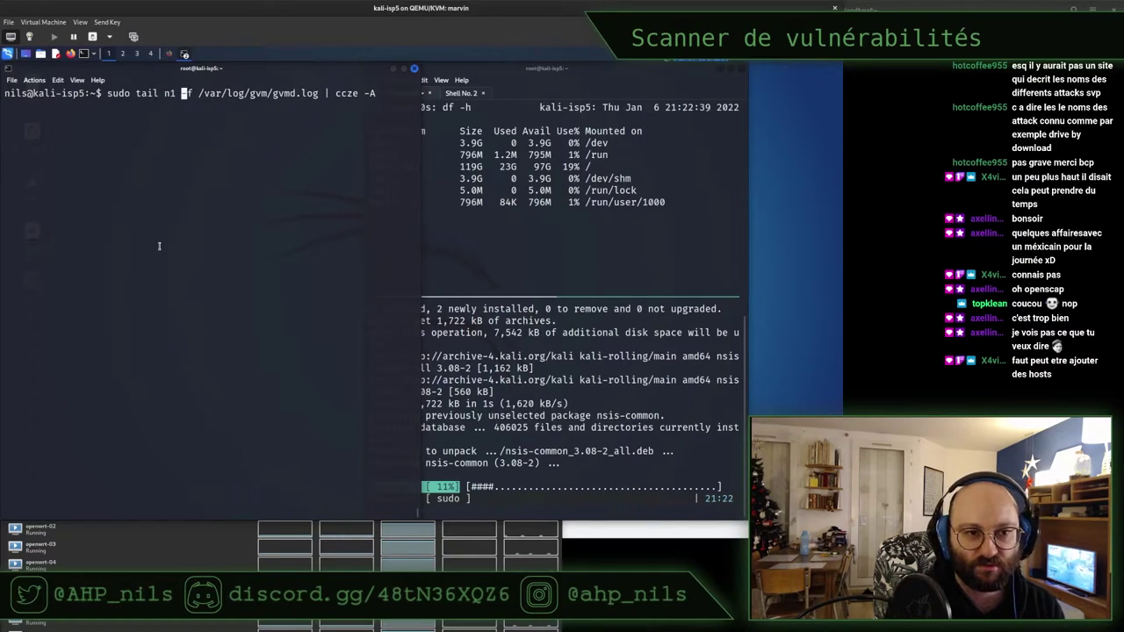
pyautogui.write('-n 1')
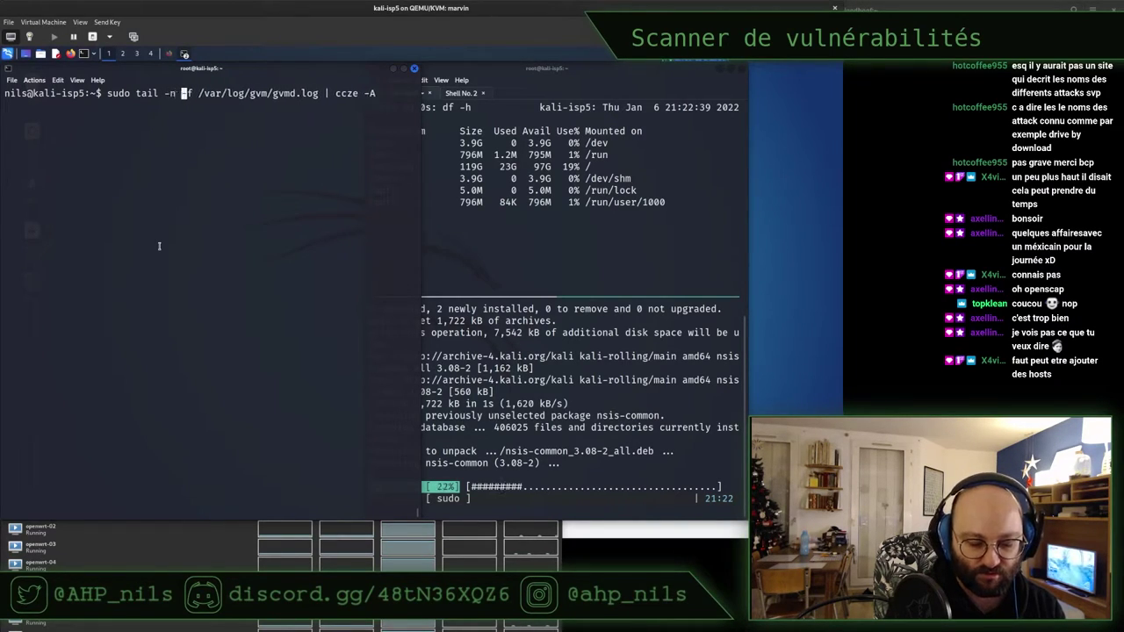
pyautogui.press('Return')
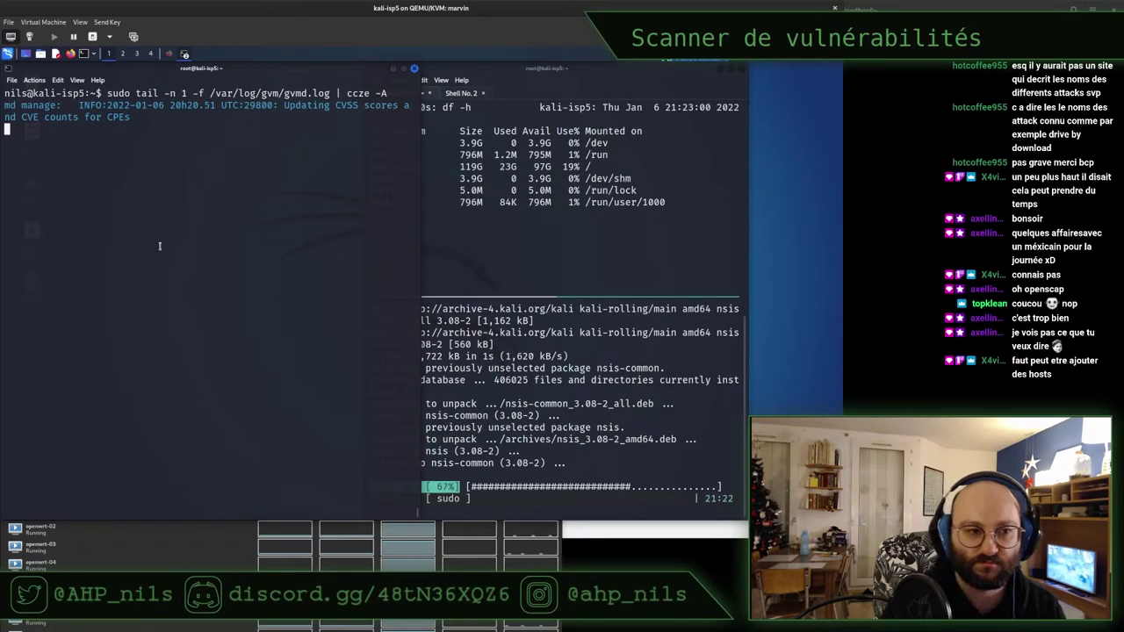
# Check the apt install progress and latest gvmd log entry, then restore the Firefox forum thread
pyautogui.click(573, 212)
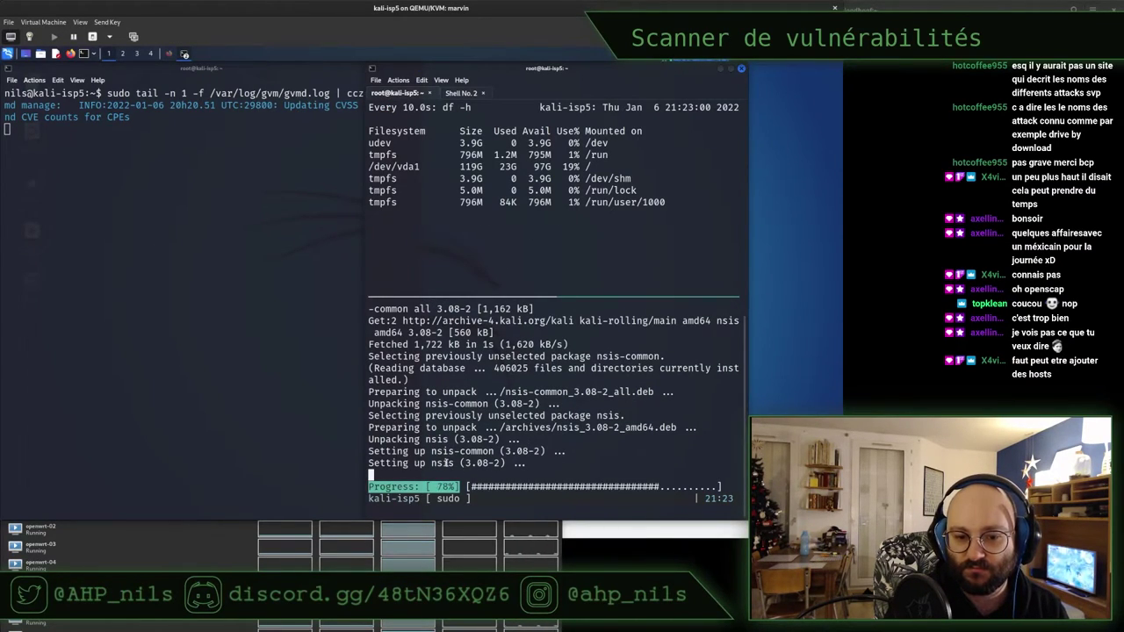
pyautogui.click(142, 223)
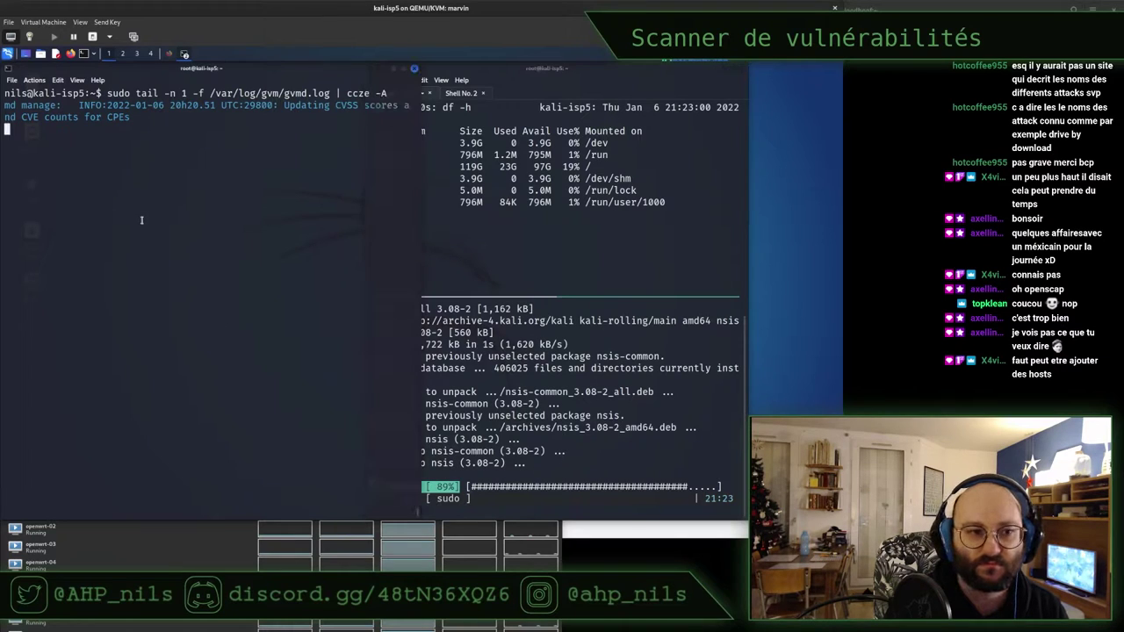
pyautogui.moveTo(141, 118); pyautogui.dragTo(75, 105)
pyautogui.click(136, 147)
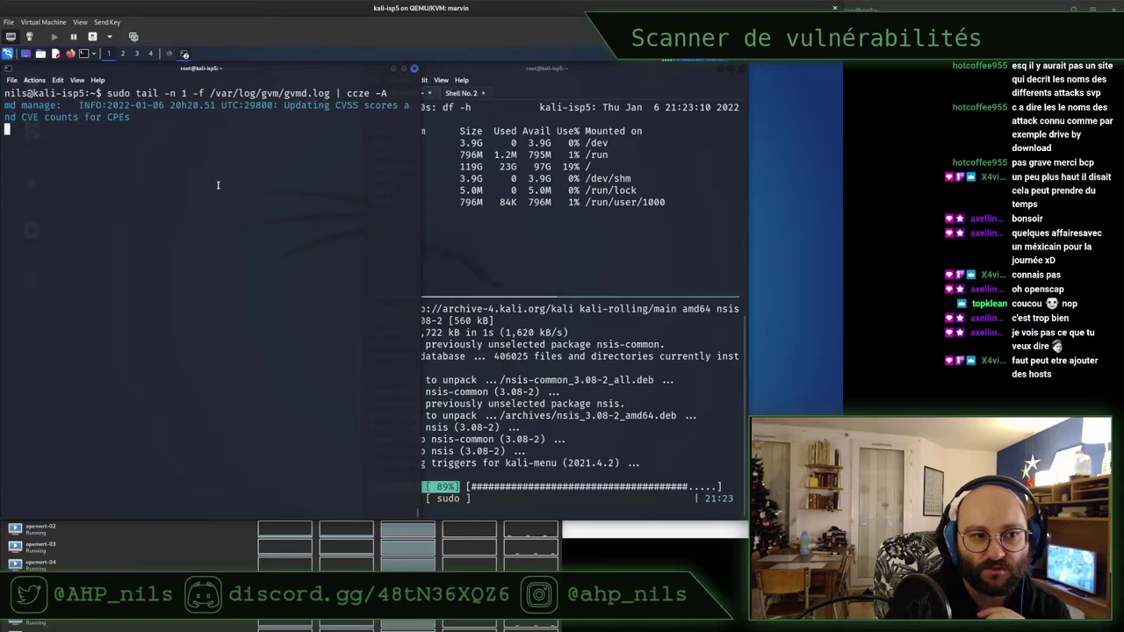
pyautogui.click(170, 54)
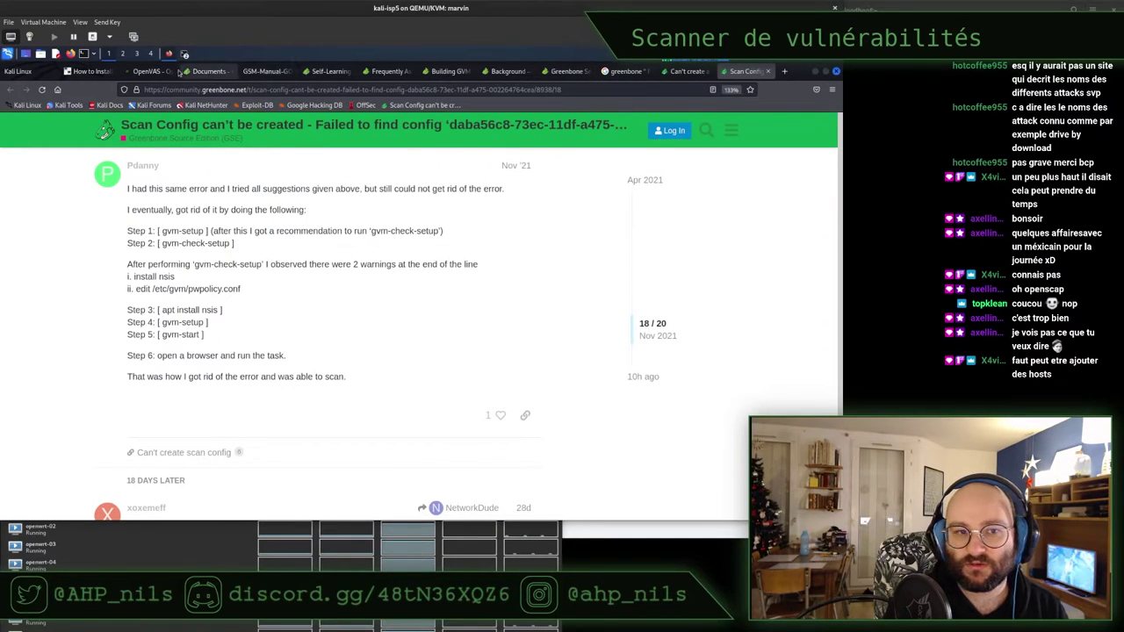
# Reload the Greenbone Feed Status page with F5, then minimize Firefox
pyautogui.click(563, 72)
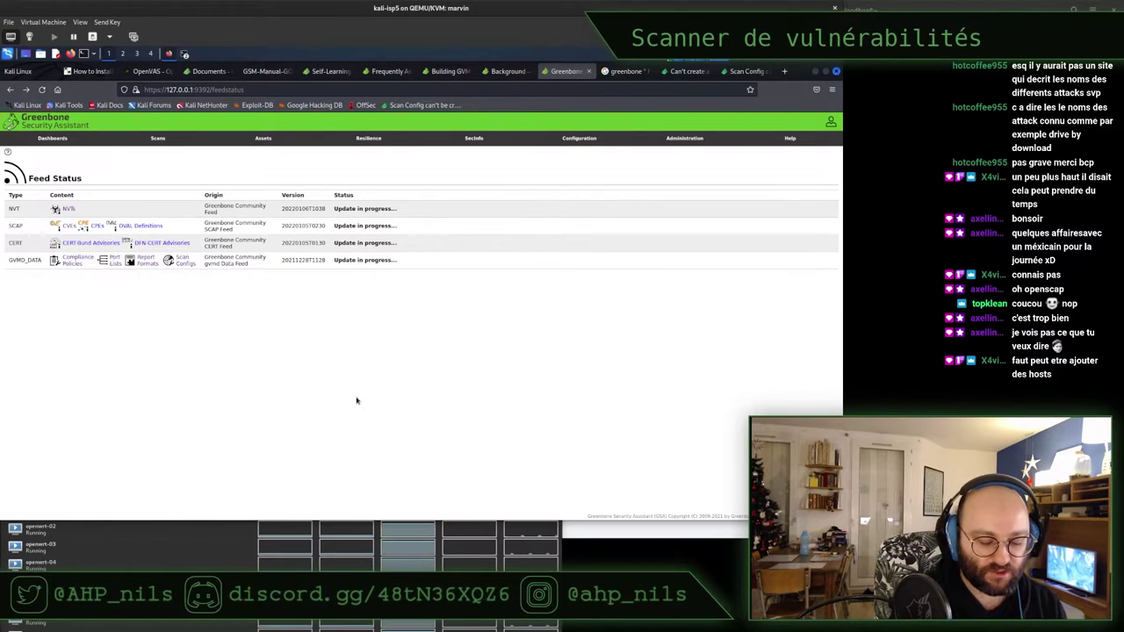
pyautogui.press('F5')
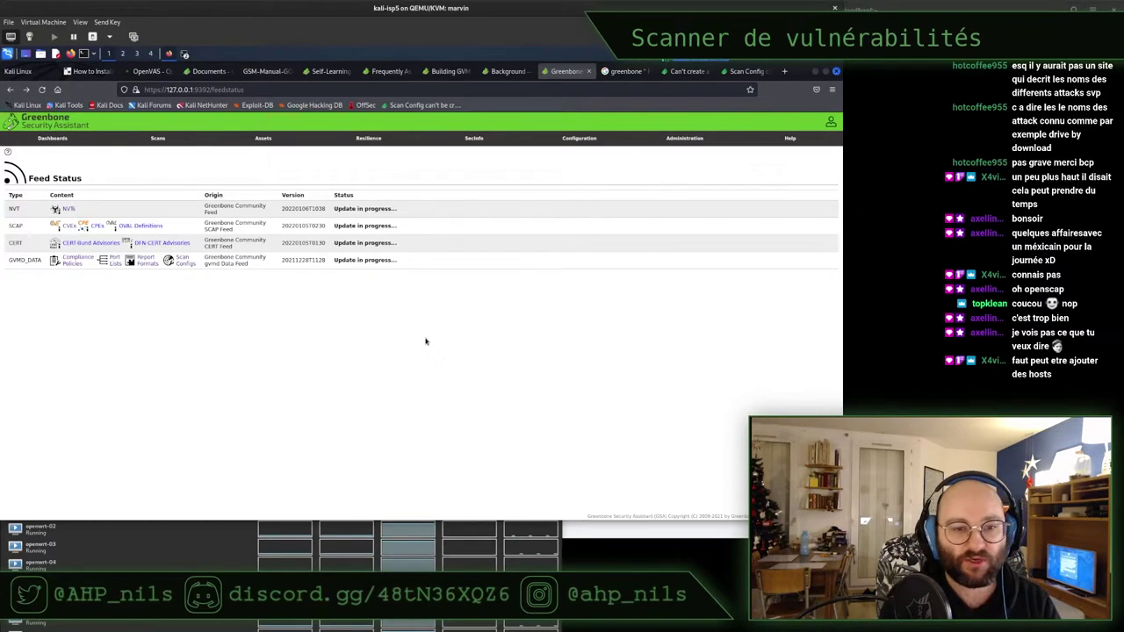
pyautogui.click(812, 74)
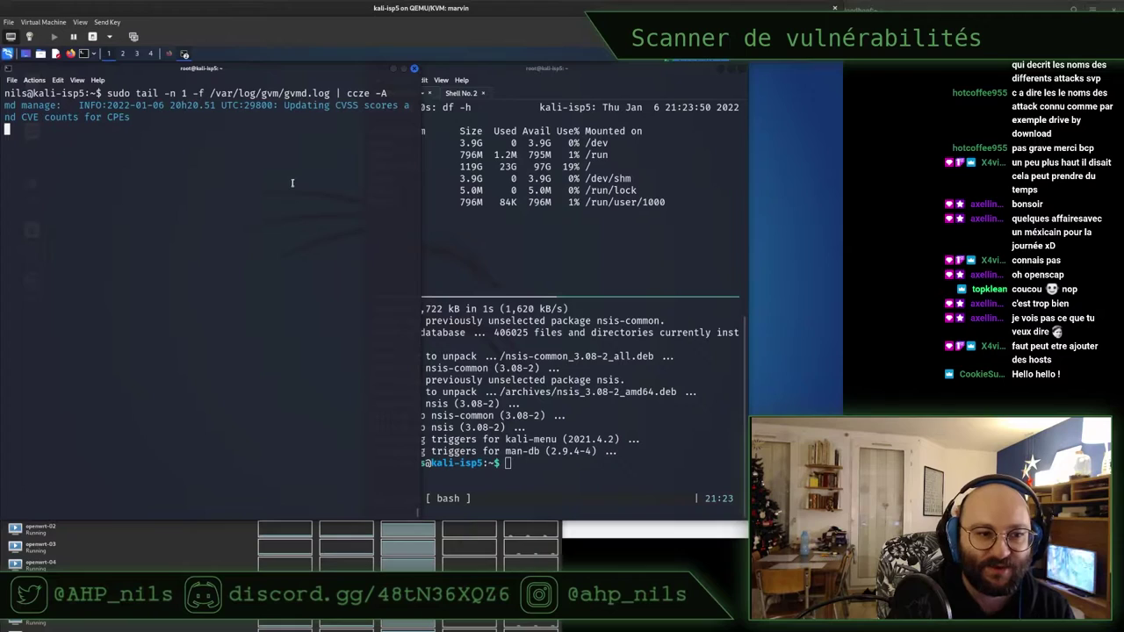
# Glance at the Feed Status page, then run and quit top in the install terminal
pyautogui.tripleClick(78, 104)
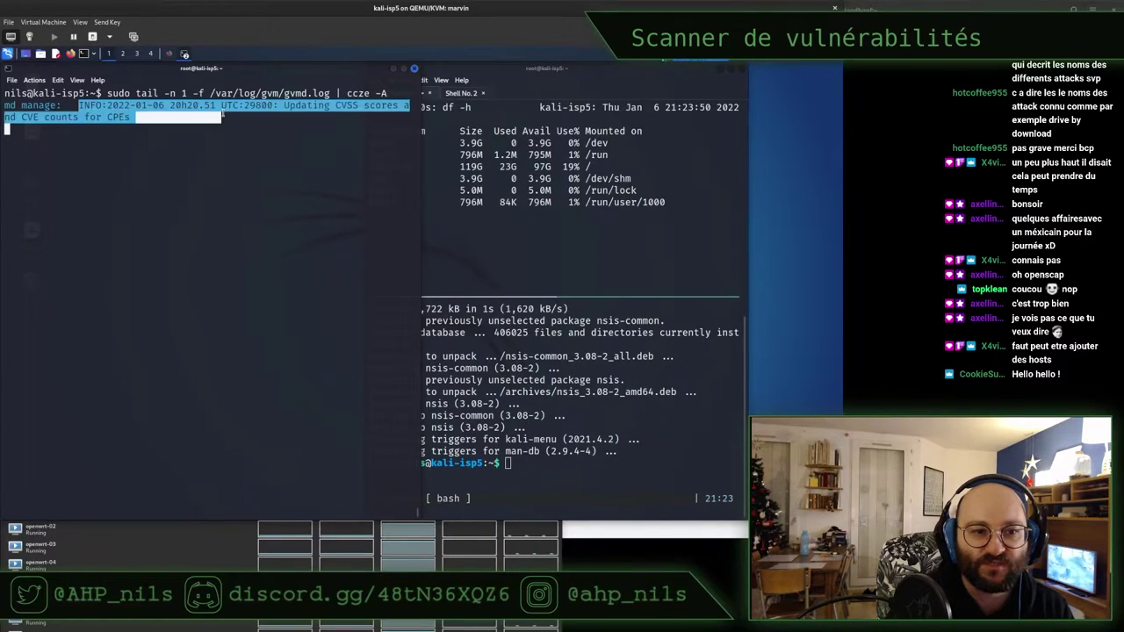
pyautogui.click(169, 54)
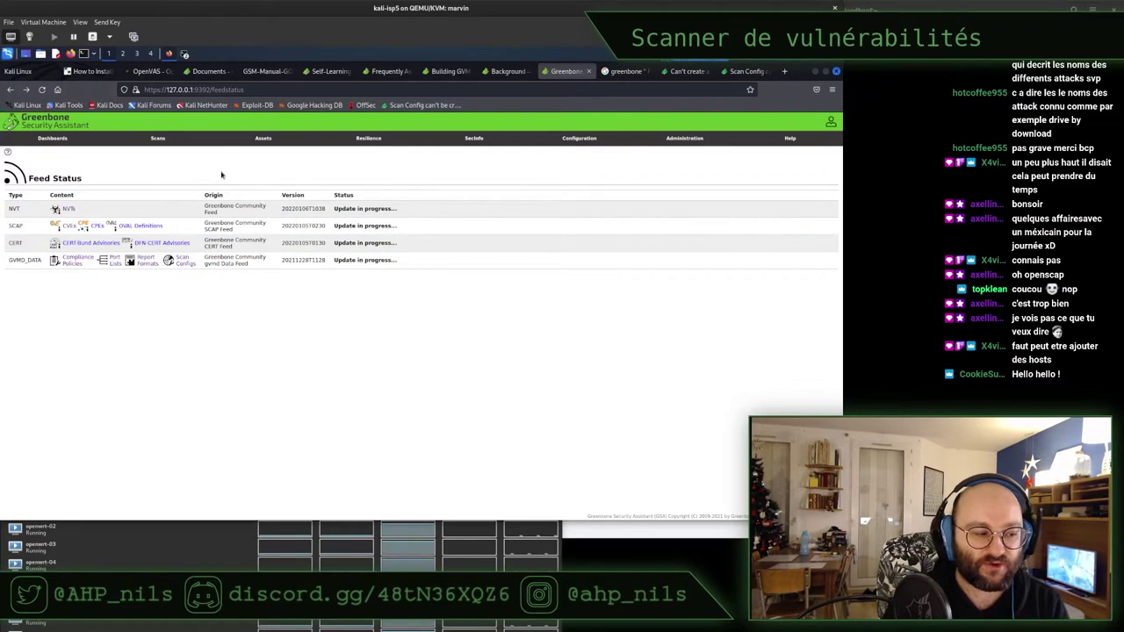
pyautogui.click(816, 72)
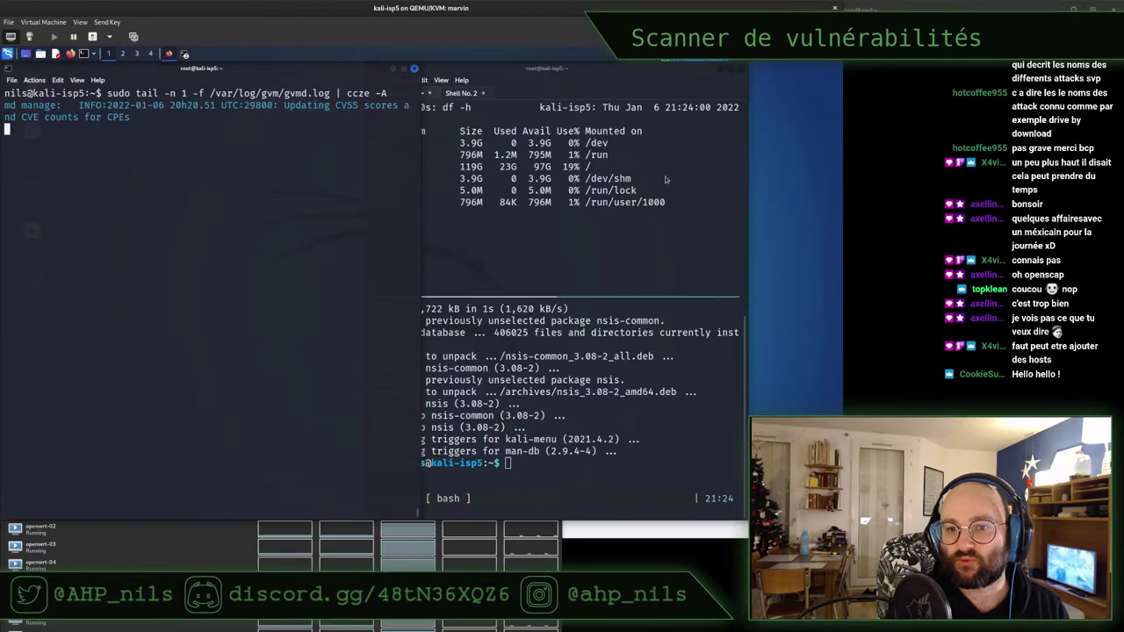
pyautogui.click(497, 327)
pyautogui.write('top')
pyautogui.press('Return')
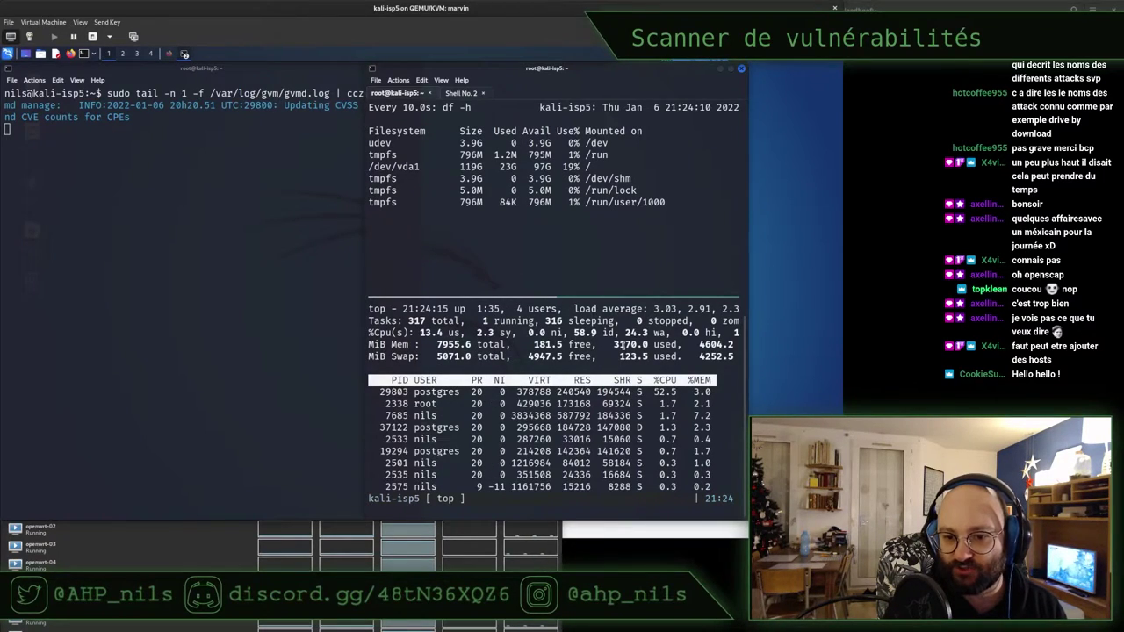
pyautogui.press('q')
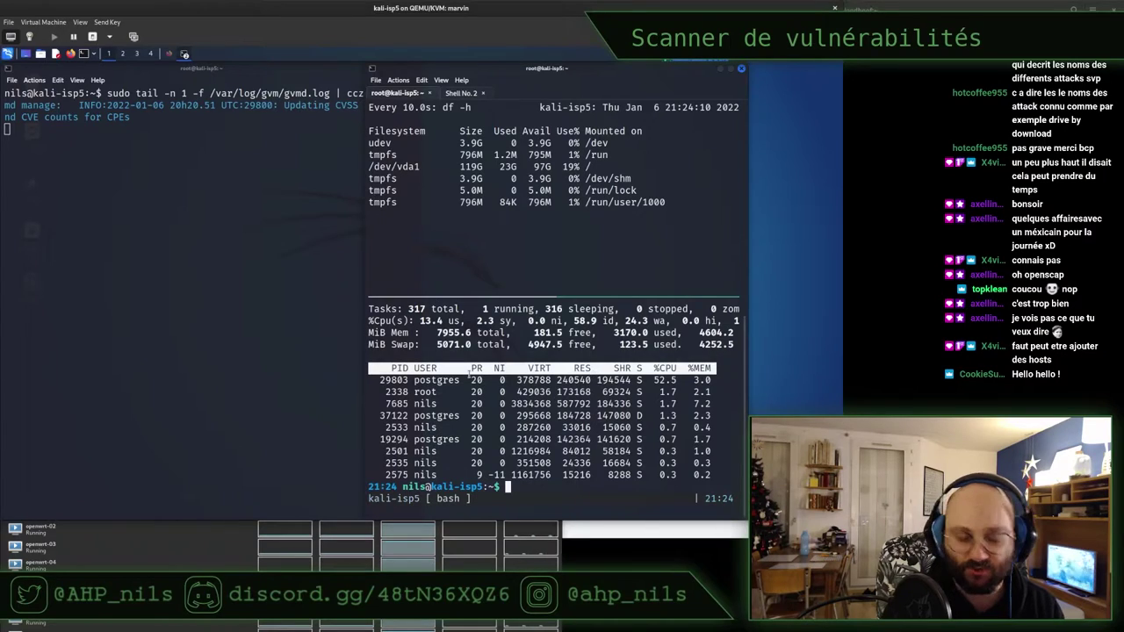
pyautogui.hotkey('ctrl', 'l')
# Open a new shell tab running top with per-CPU load shown
pyautogui.click(172, 281)
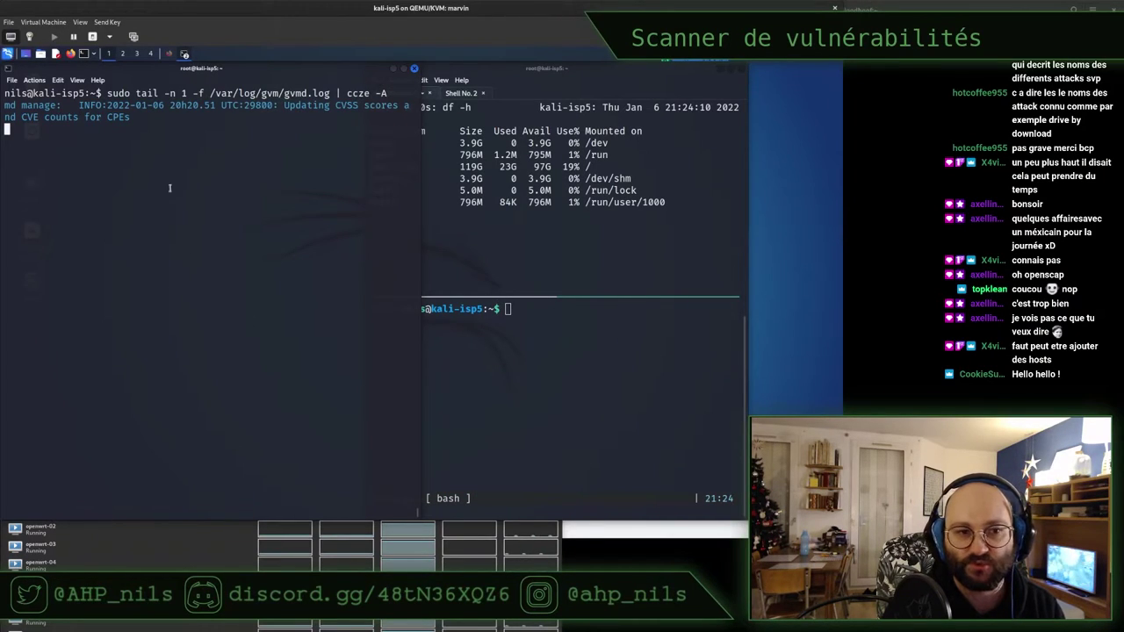
pyautogui.hotkey('ctrl', 'shift', 't')
pyautogui.write('top')
pyautogui.press('Return')
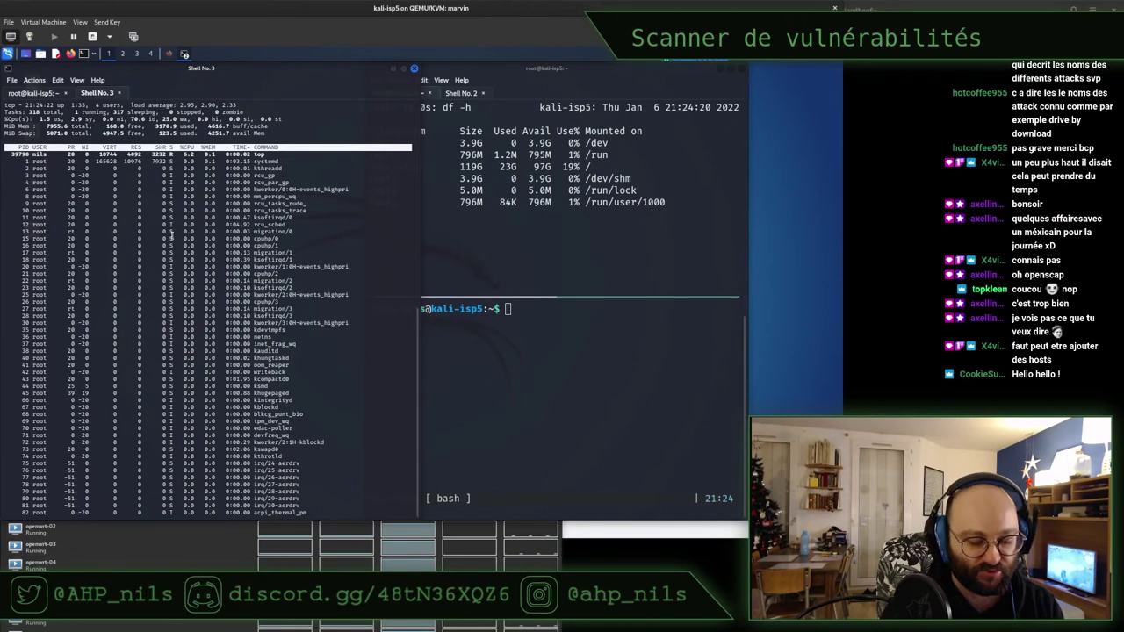
pyautogui.press('1')
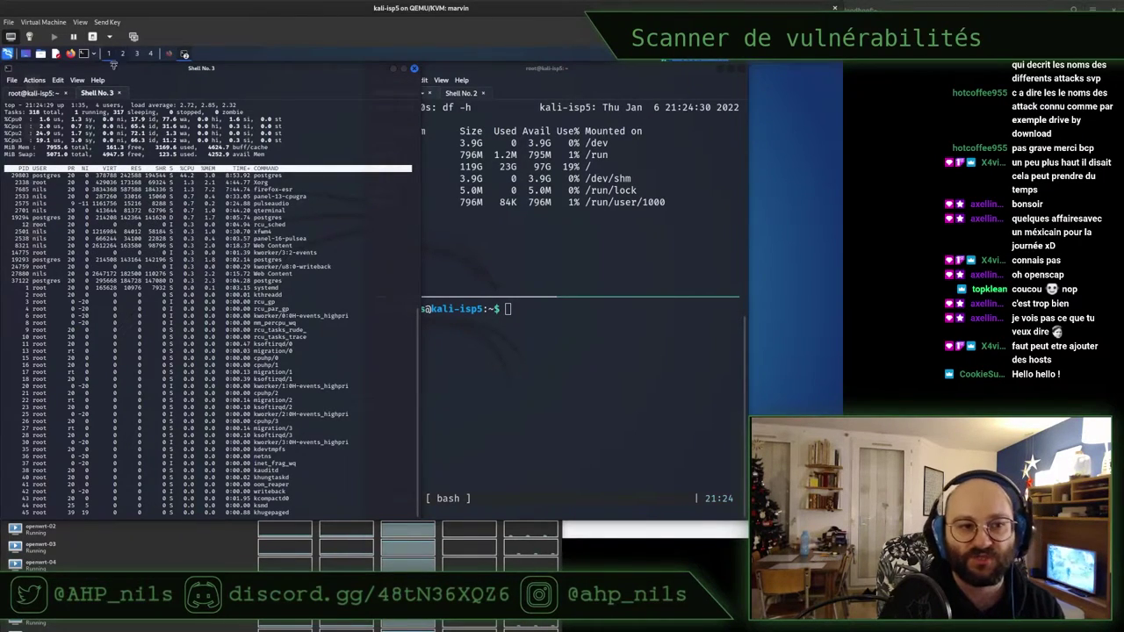
# Return to the gvmd.log tab and bring back the Greenbone web interface
pyautogui.click(42, 93)
pyautogui.tripleClick(136, 119)
pyautogui.click(136, 119)
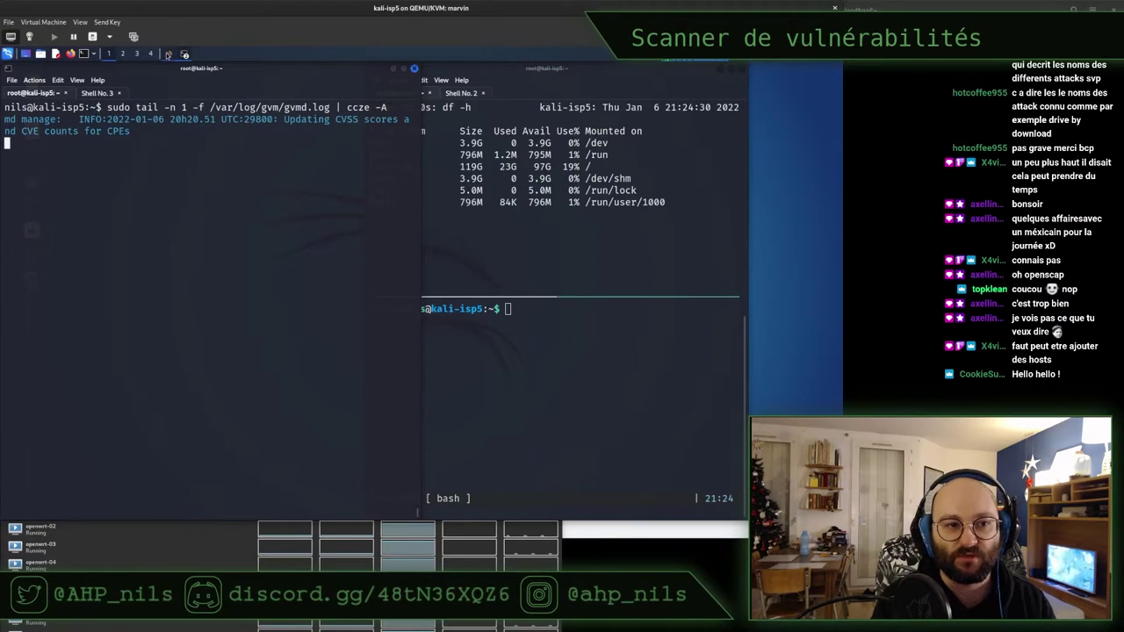
pyautogui.click(168, 55)
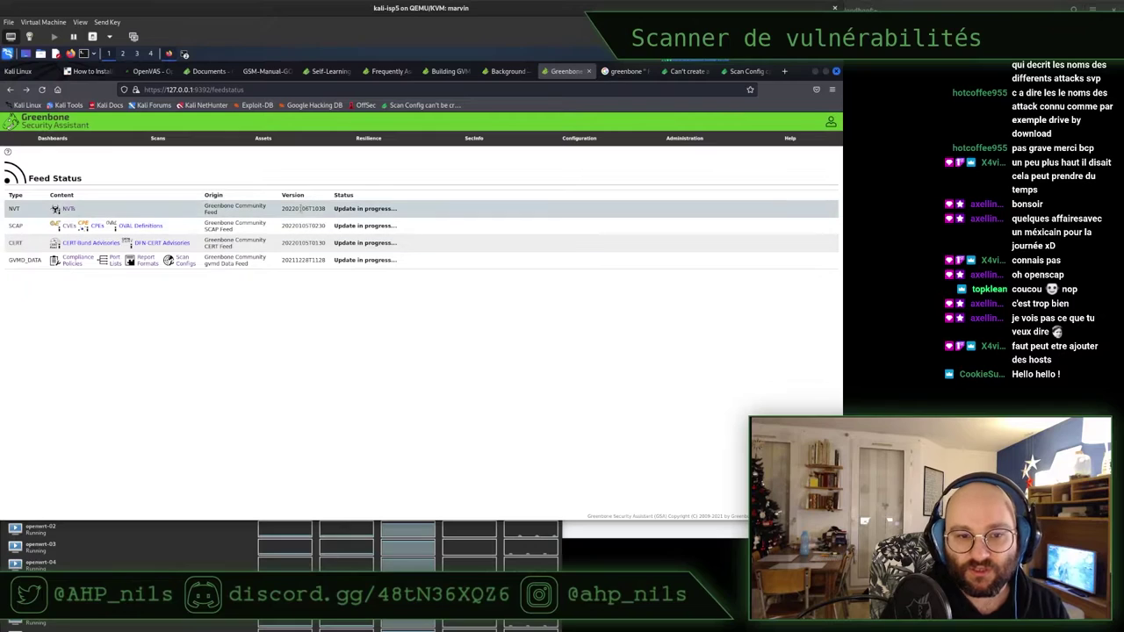
# Compare NVT (20220106T1038), SCAP, CERT (20220105T0130) and GVMD_DATA versions, then open the feed status docs
pyautogui.moveTo(293, 209); pyautogui.dragTo(310, 227)
pyautogui.scroll(3, 309, 227)
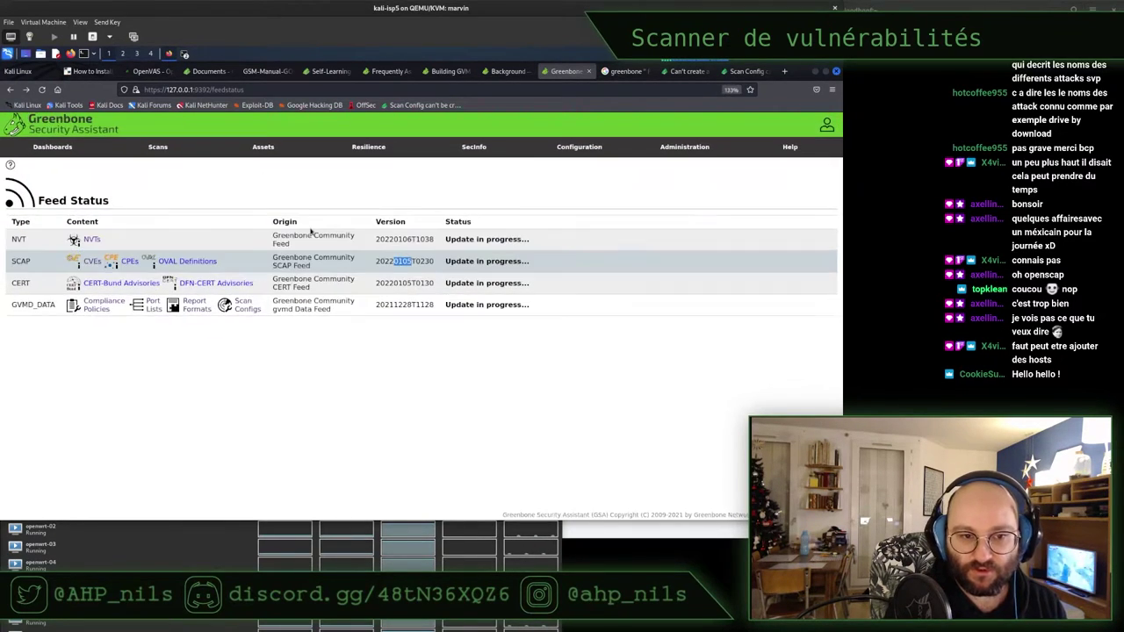
pyautogui.doubleClick(404, 239)
pyautogui.doubleClick(403, 260)
pyautogui.doubleClick(404, 282)
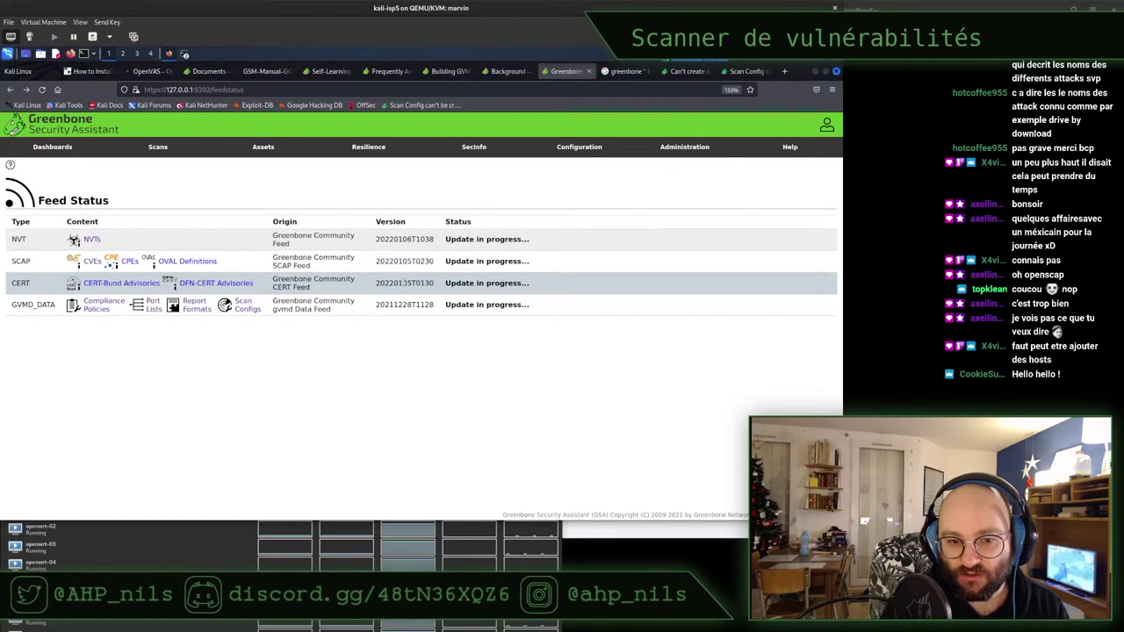
pyautogui.moveTo(377, 304); pyautogui.dragTo(420, 305)
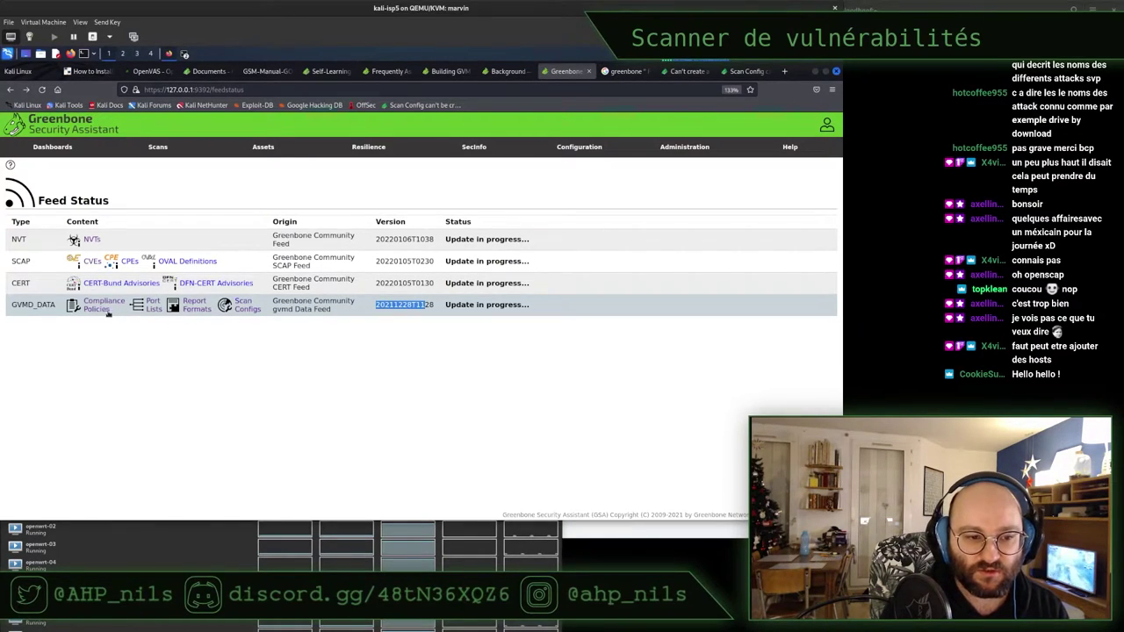
pyautogui.click(478, 202)
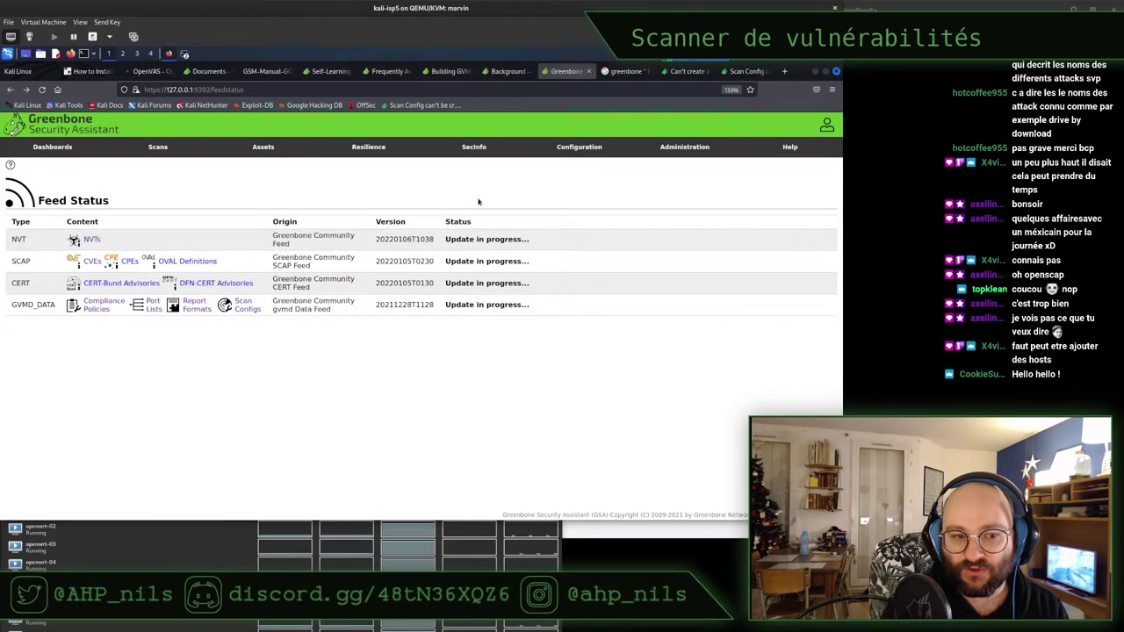
pyautogui.click(10, 165)
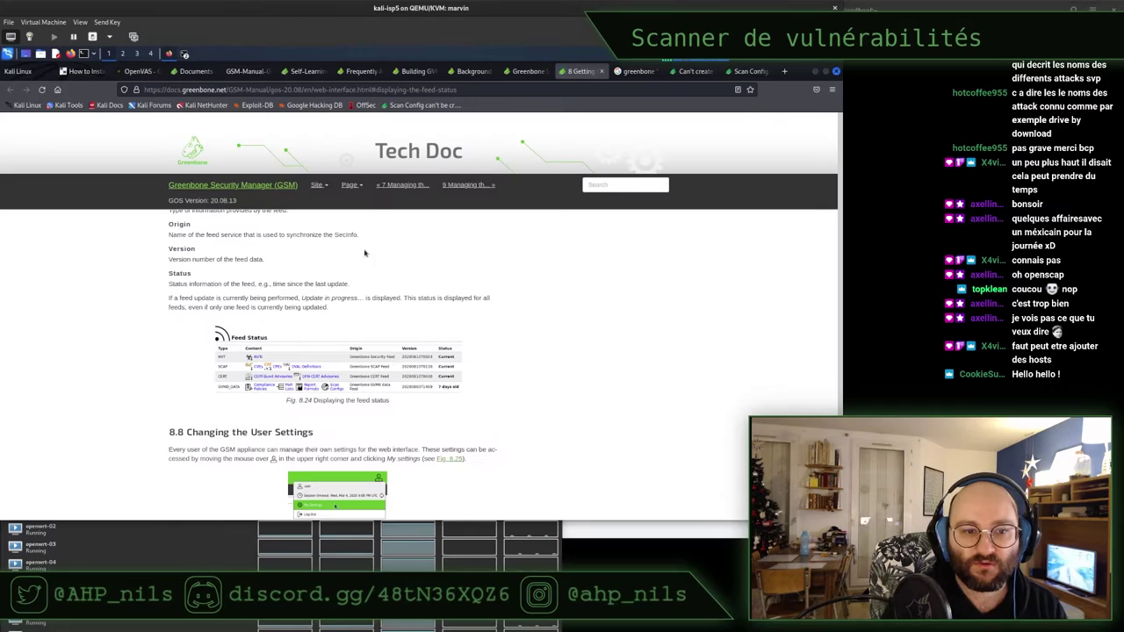
# Read the Tech Doc's Feed Status figure, close that tab and return to Greenbone Feed Status
pyautogui.click(527, 71)
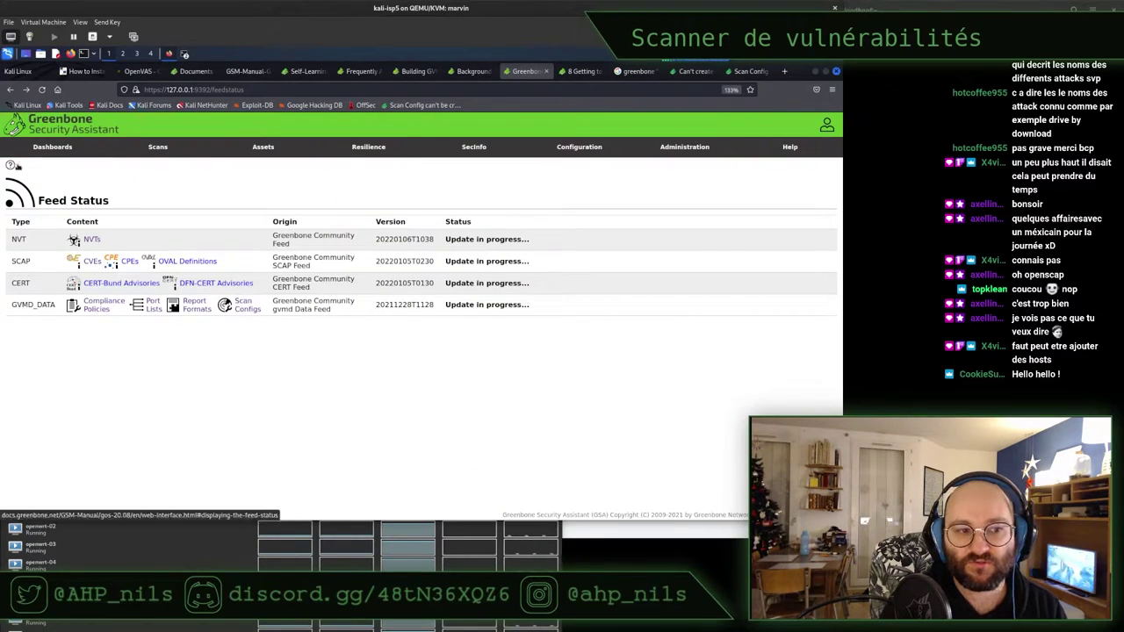
pyautogui.click(579, 72)
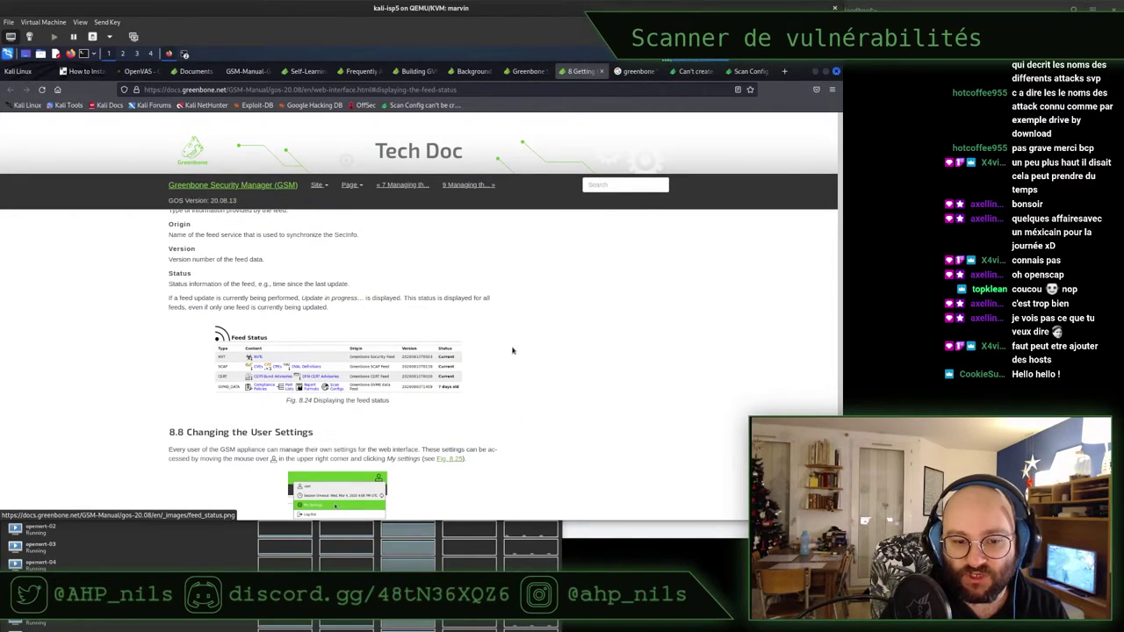
pyautogui.scroll(-4, 513, 351)
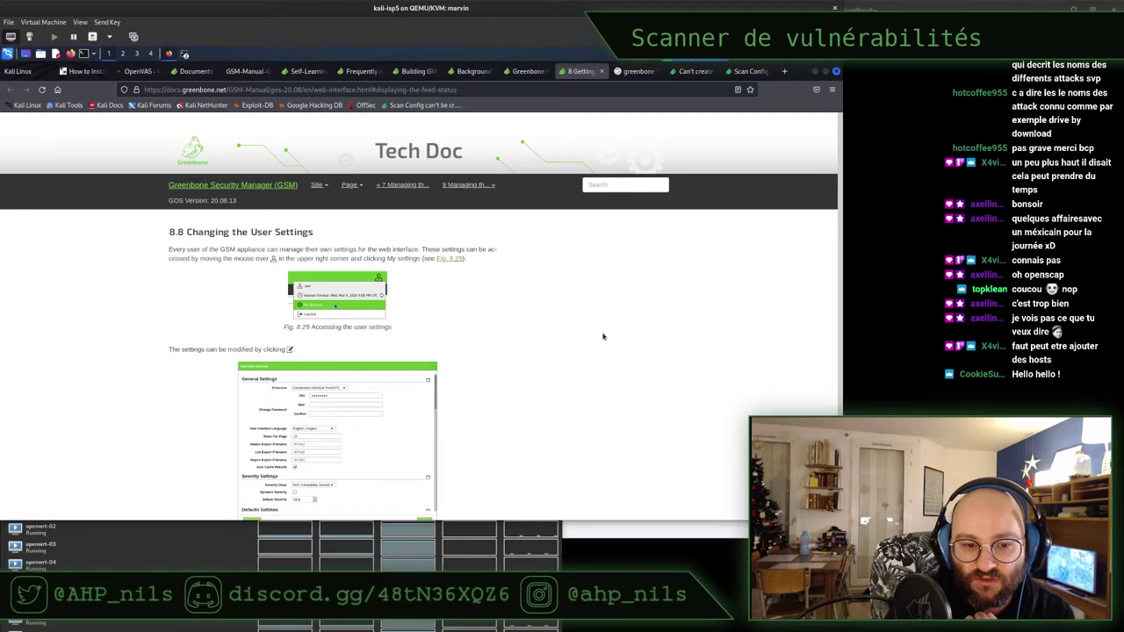
pyautogui.scroll(2, 603, 336)
pyautogui.scroll(2, 604, 336)
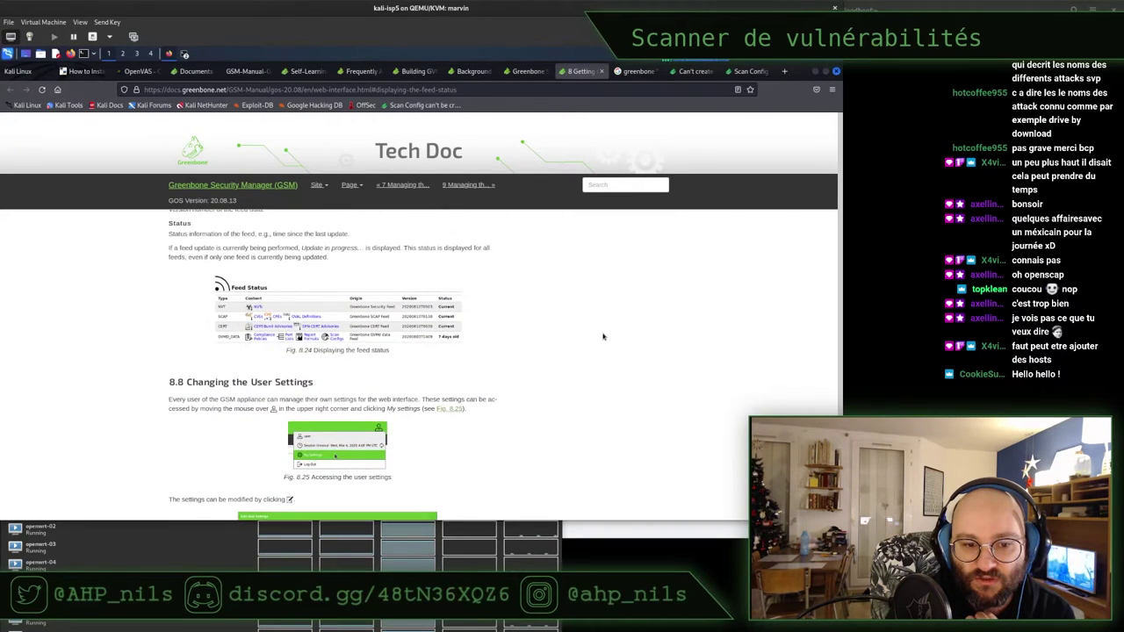
pyautogui.click(601, 72)
pyautogui.click(536, 71)
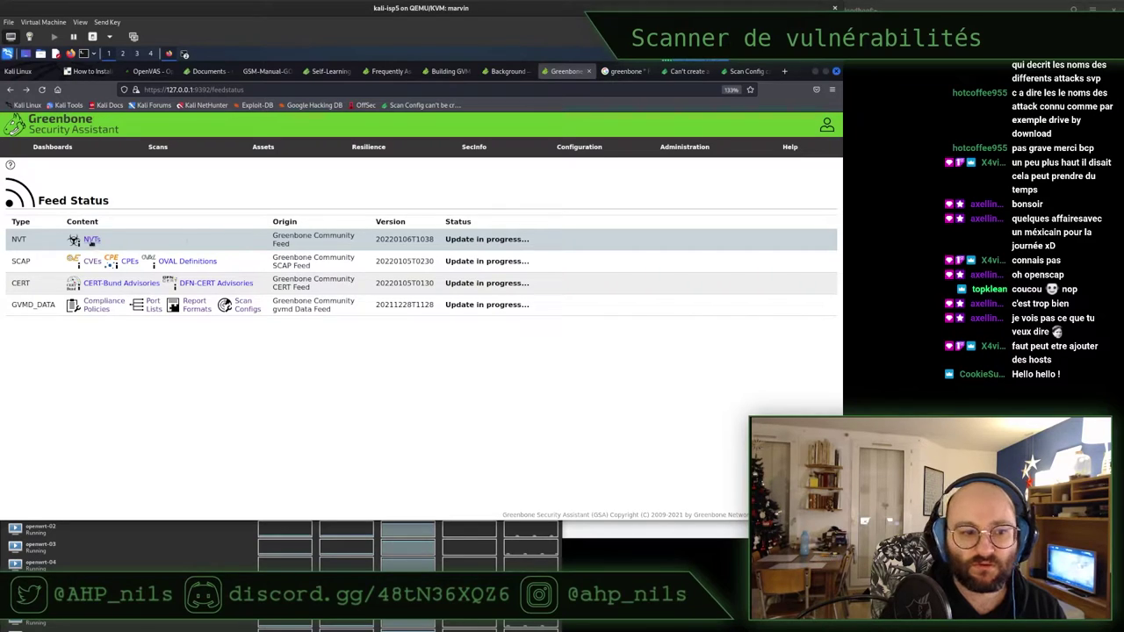
# Look over the empty NVTs and OVAL Definitions lists, then go to the user's My Settings page
pyautogui.click(89, 240)
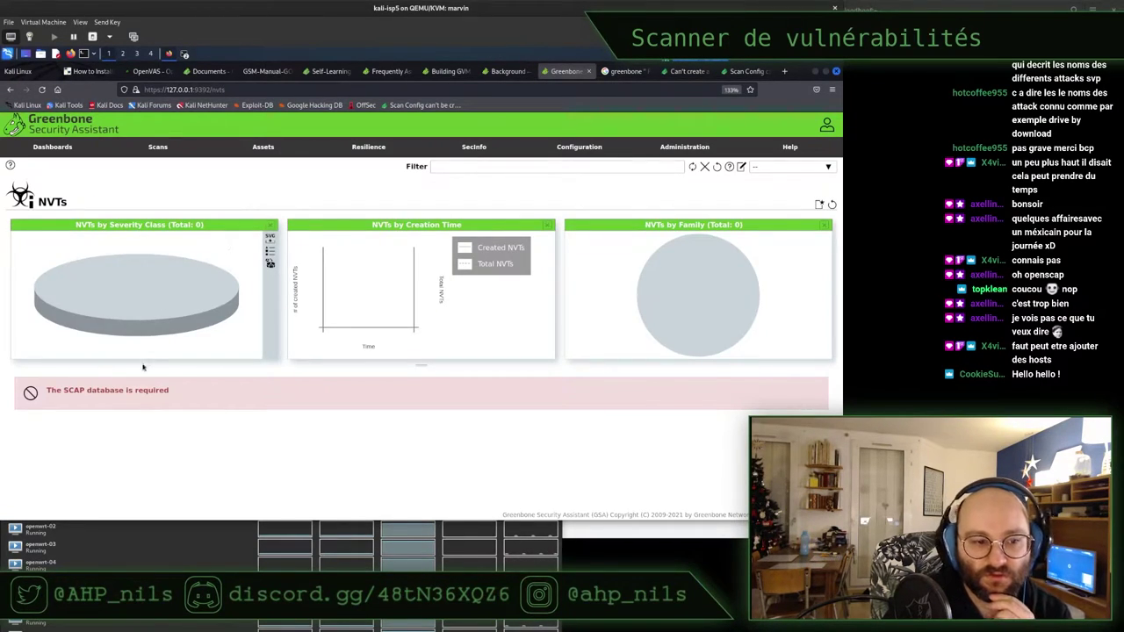
pyautogui.click(10, 91)
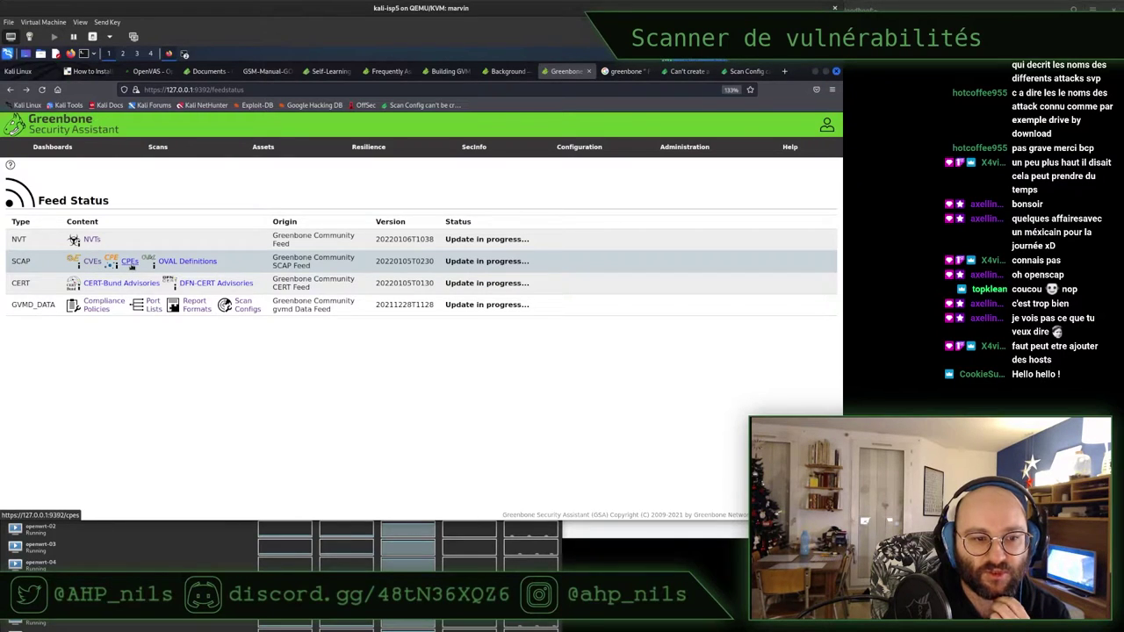
pyautogui.click(186, 261)
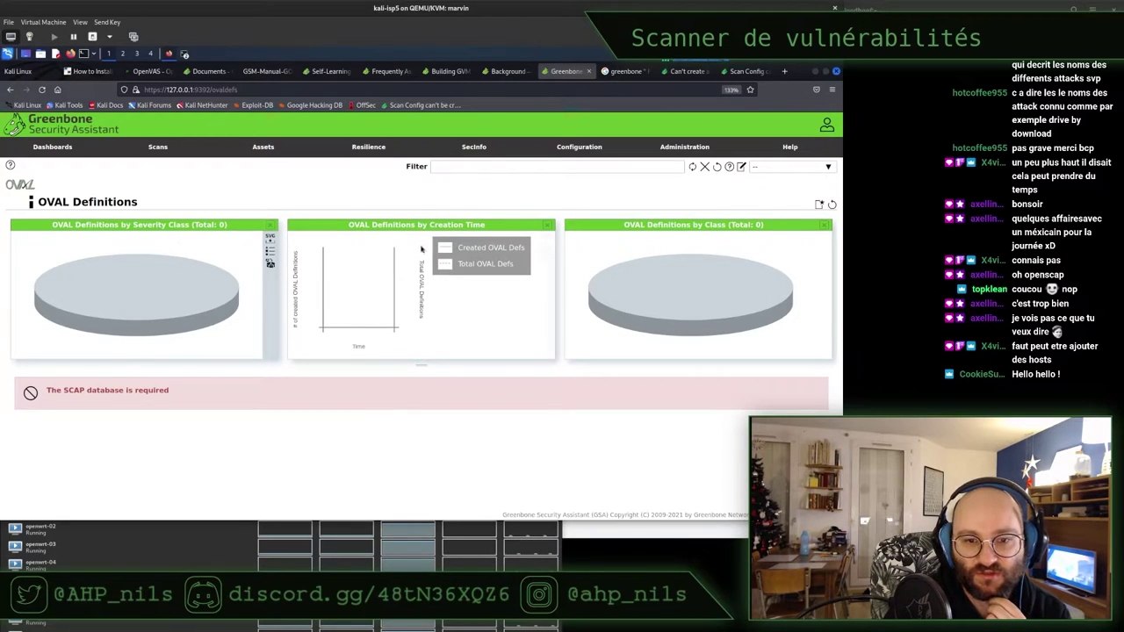
pyautogui.click(10, 89)
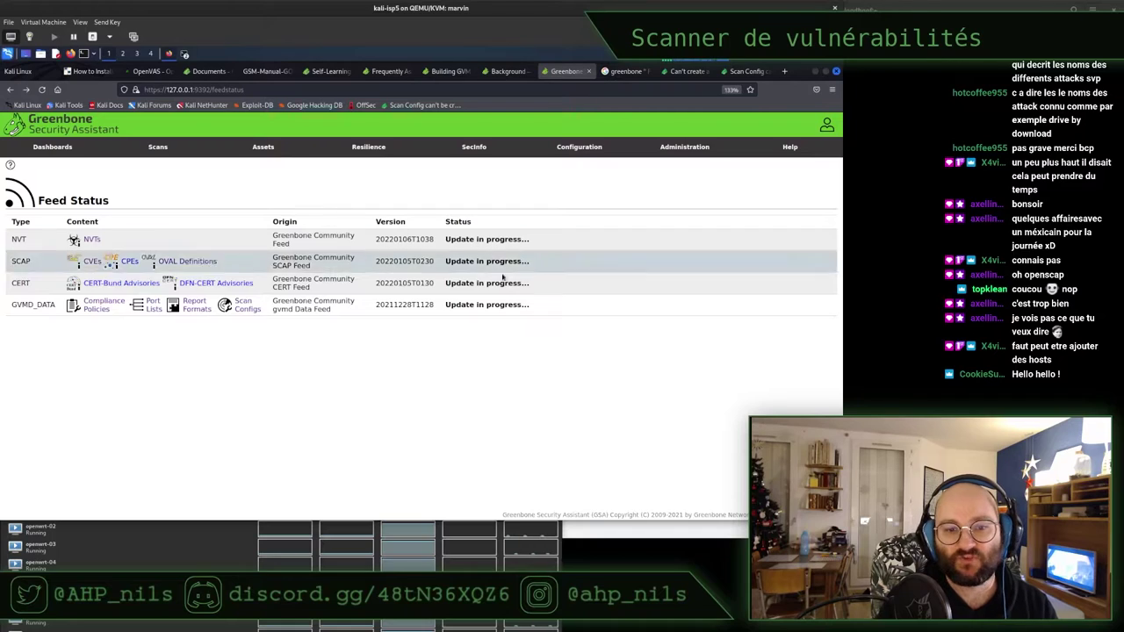
pyautogui.moveTo(826, 125)
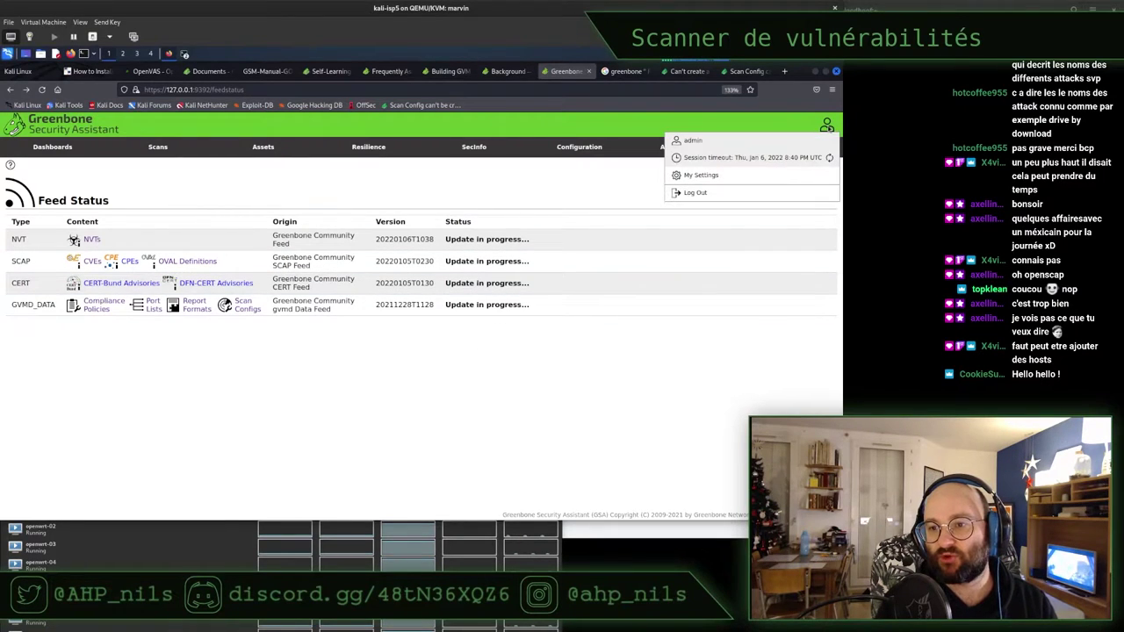
pyautogui.click(809, 178)
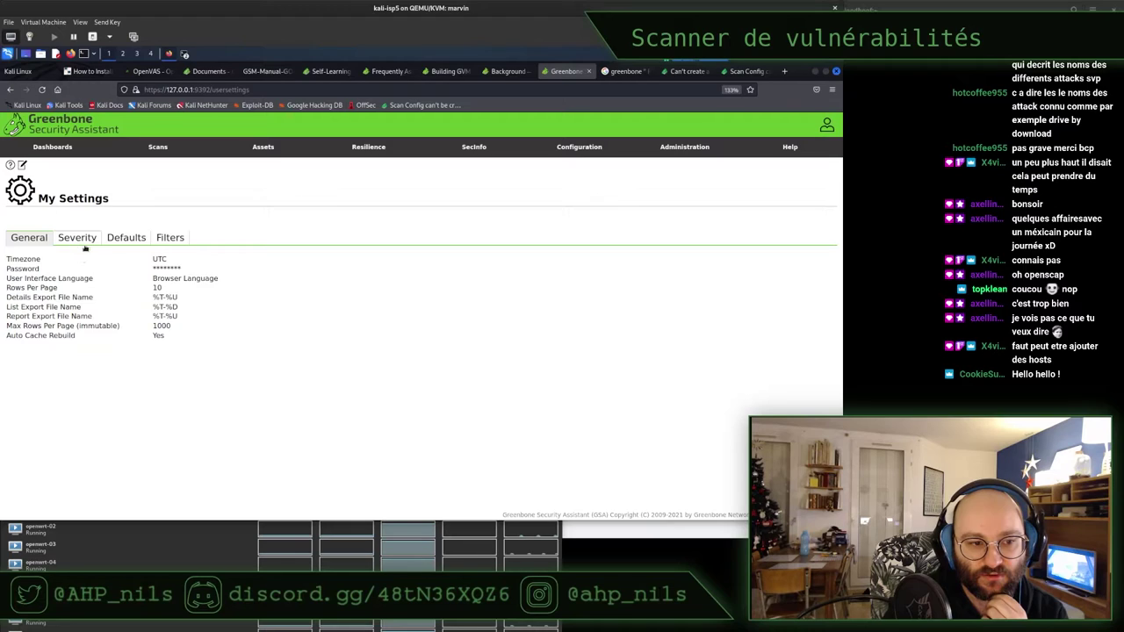
pyautogui.doubleClick(159, 259)
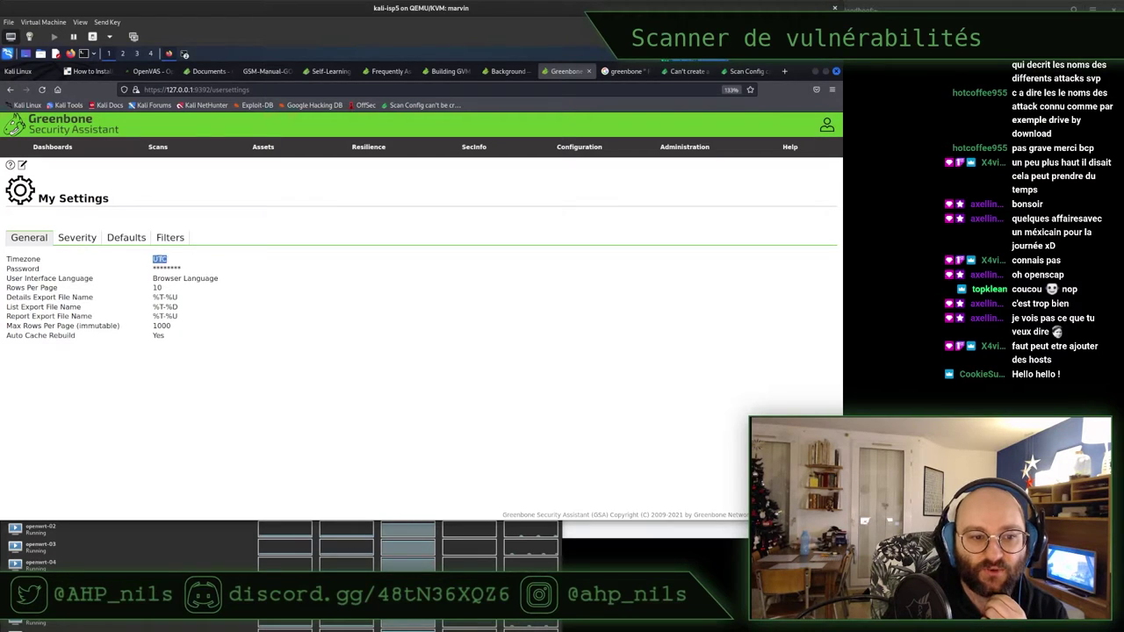
pyautogui.click(78, 238)
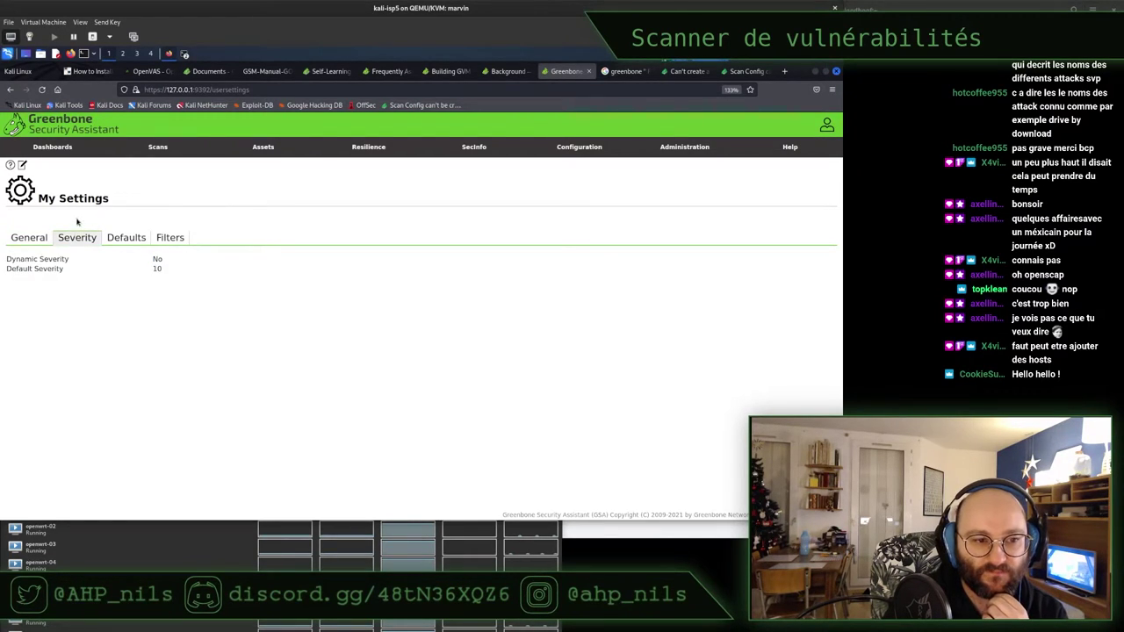
pyautogui.click(109, 238)
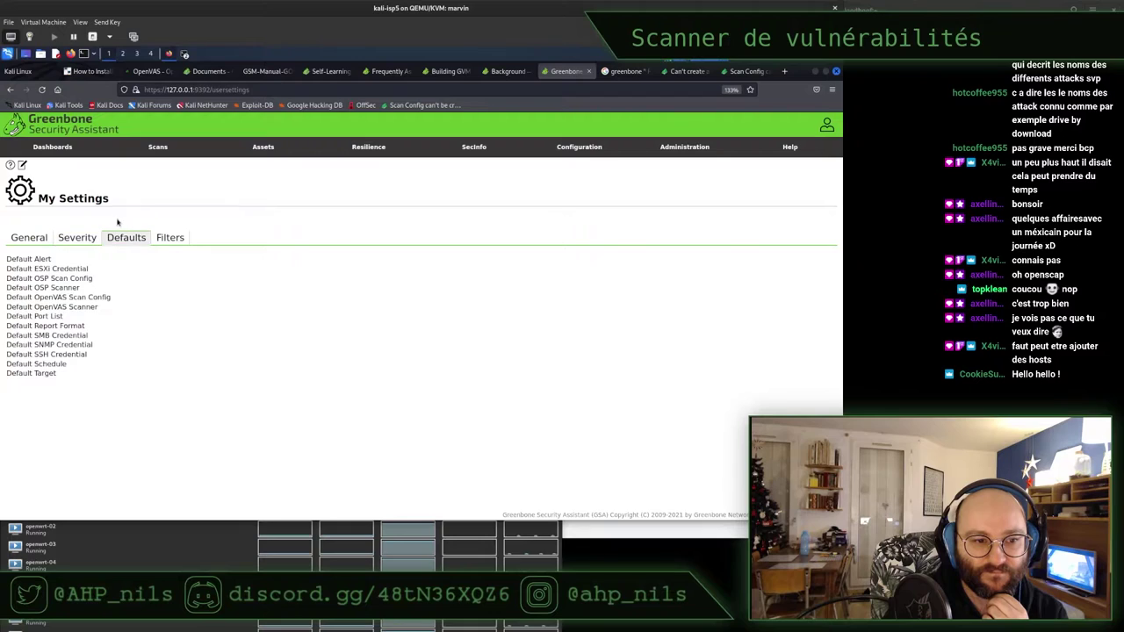
pyautogui.click(167, 238)
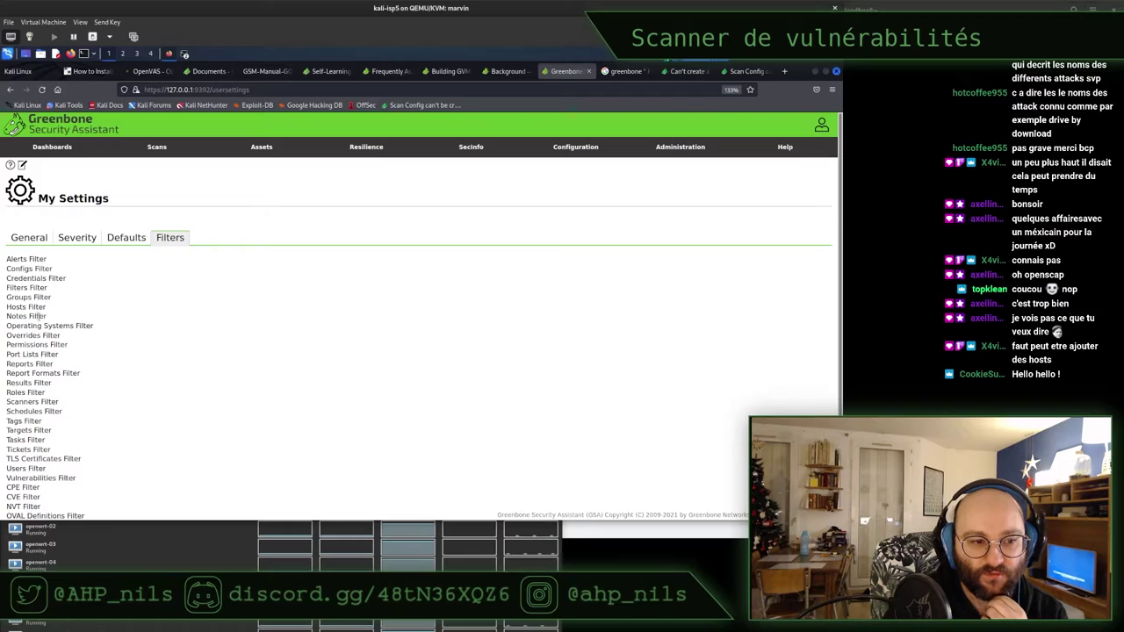
pyautogui.scroll(-1, 39, 317)
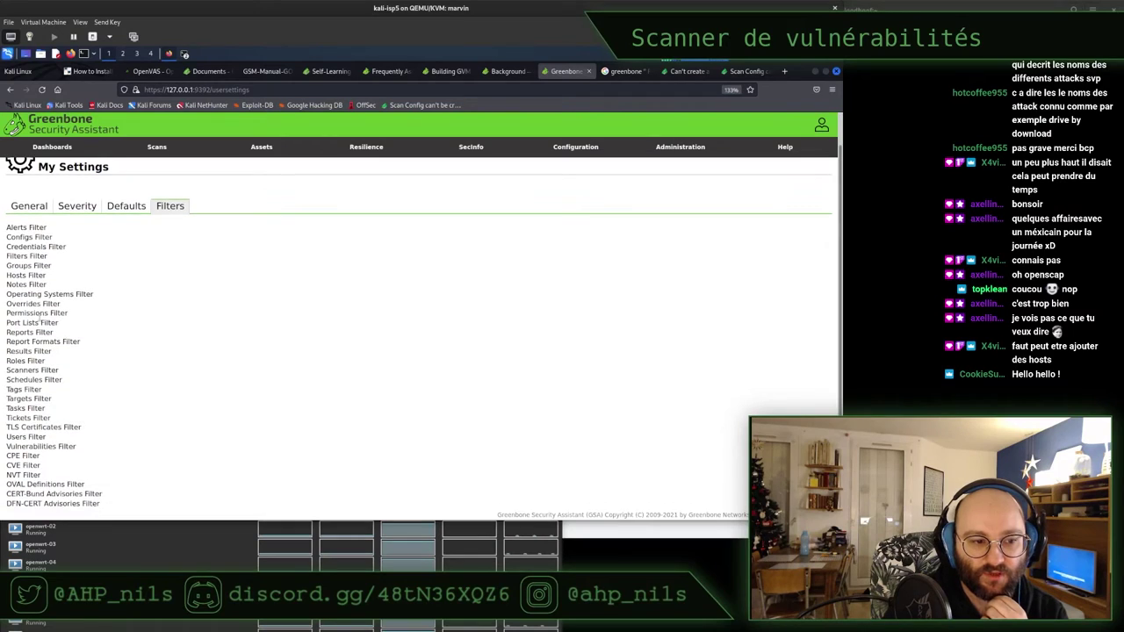
pyautogui.click(26, 207)
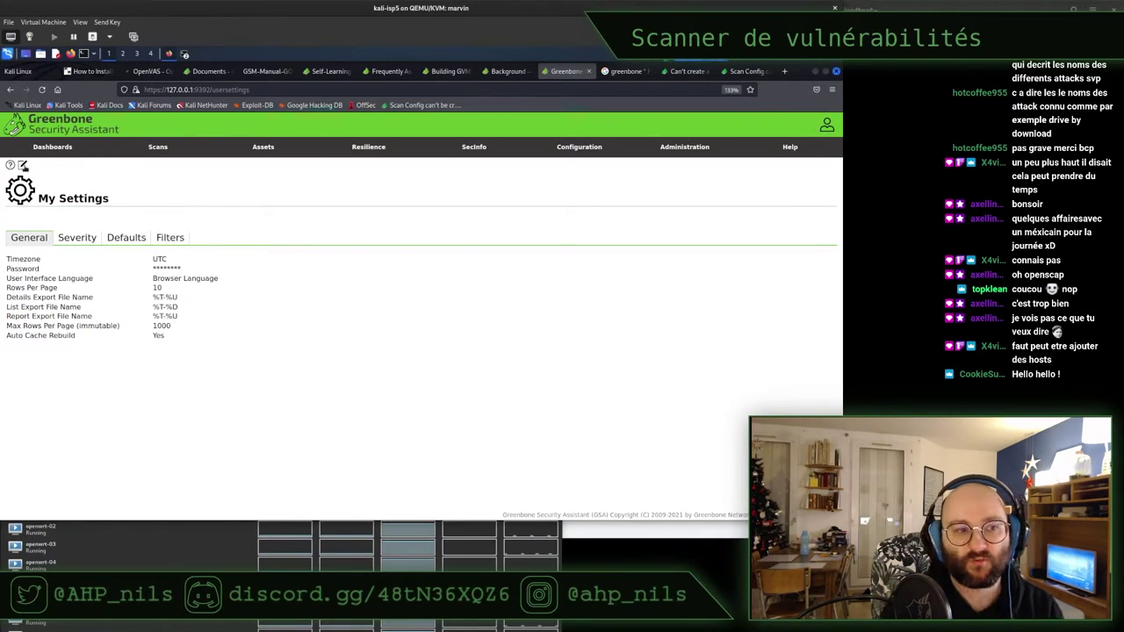
# In Edit User Settings, review the Browser Language and UTC timezone options, then cancel without saving
pyautogui.click(22, 165)
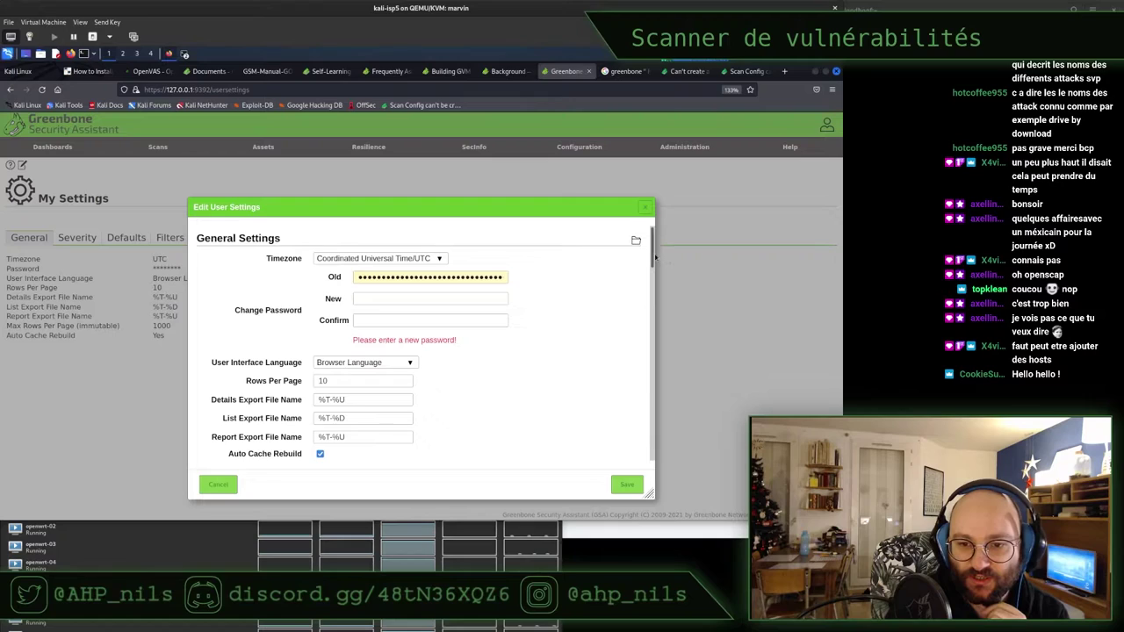
pyautogui.scroll(-2, 653, 254)
pyautogui.scroll(1, 653, 254)
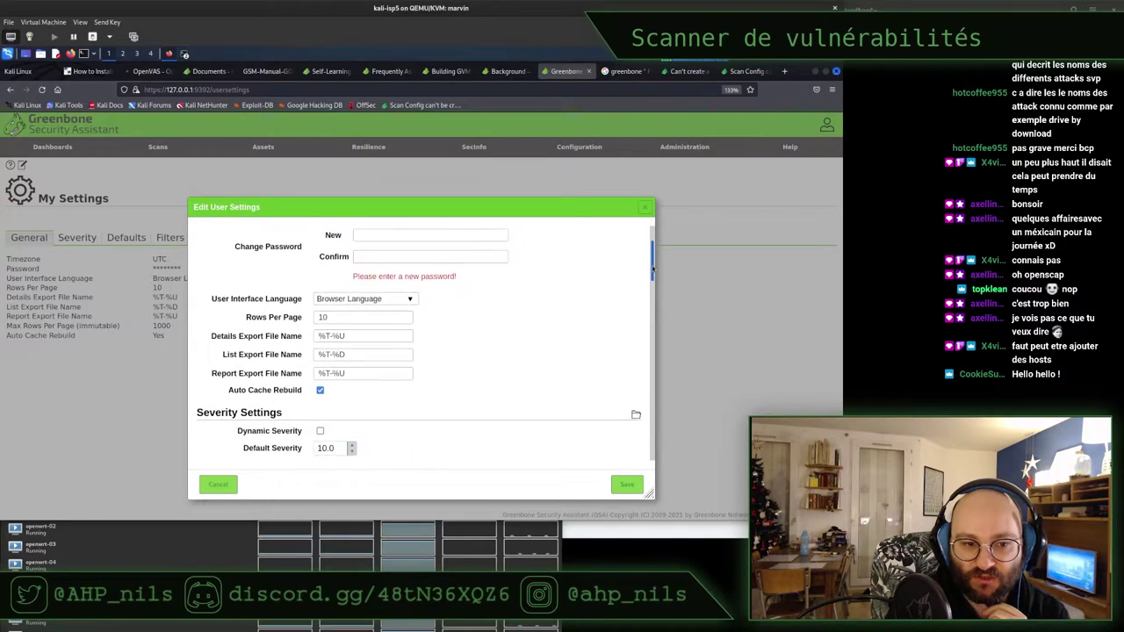
pyautogui.click(392, 308)
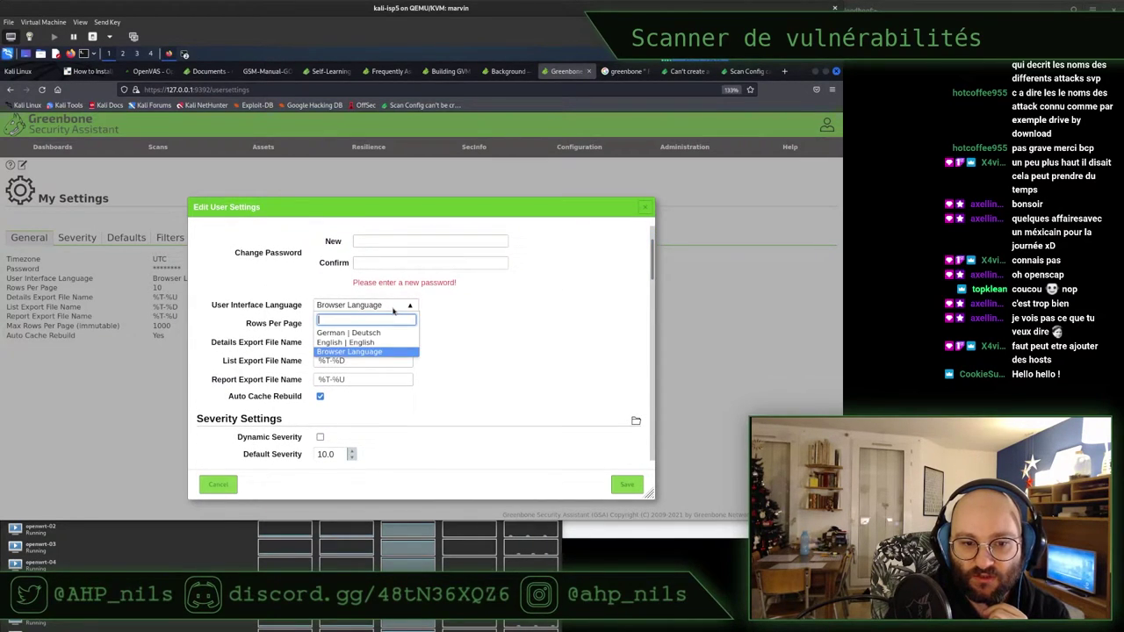
pyautogui.click(509, 307)
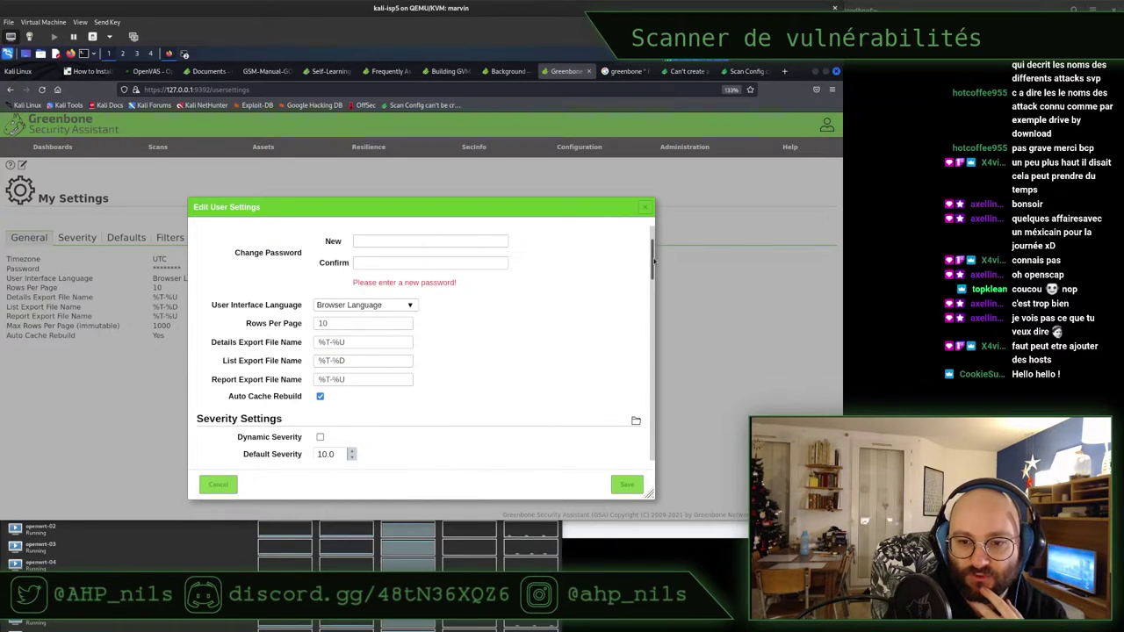
pyautogui.moveTo(653, 261); pyautogui.dragTo(651, 229)
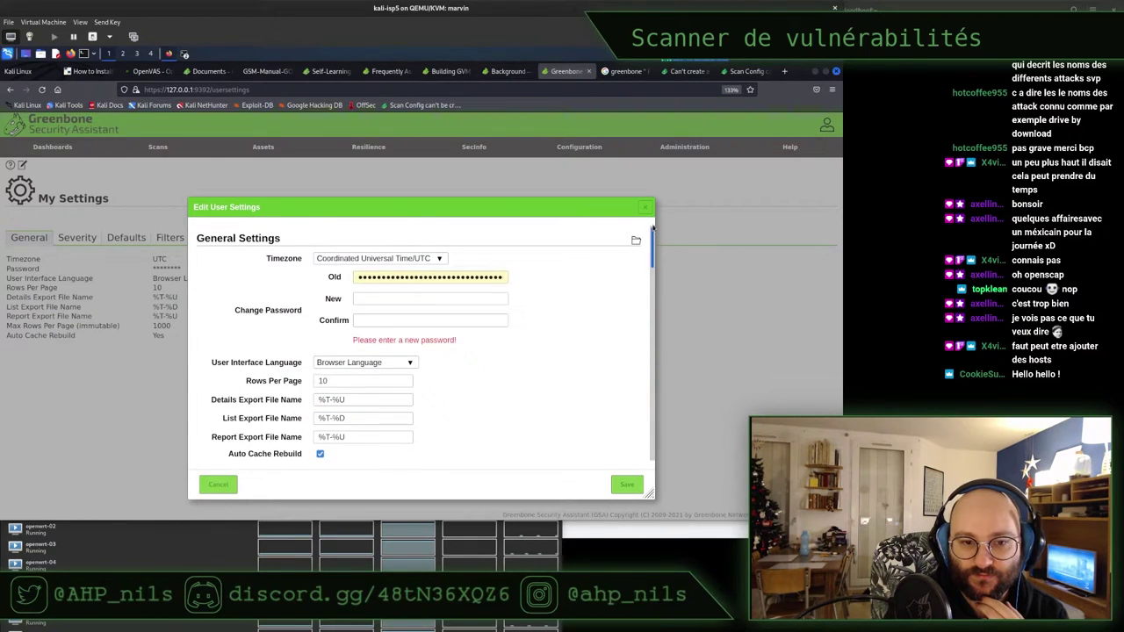
pyautogui.click(406, 260)
pyautogui.click(558, 303)
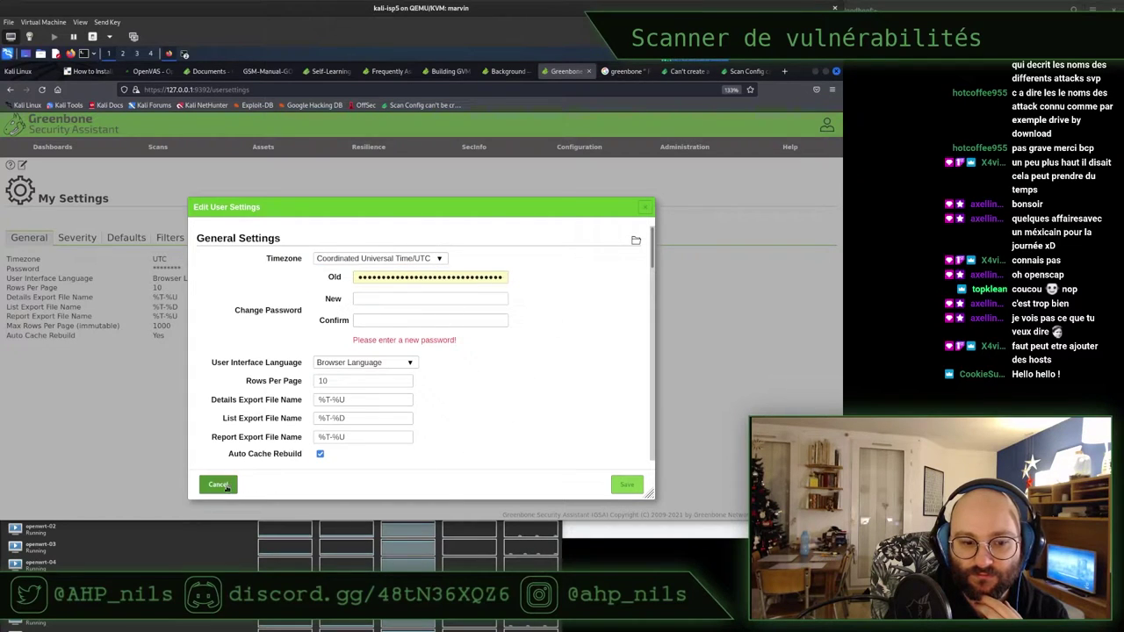
pyautogui.click(226, 489)
# Select the Report Export File Name row and view the Administration > Performance page
pyautogui.tripleClick(309, 318)
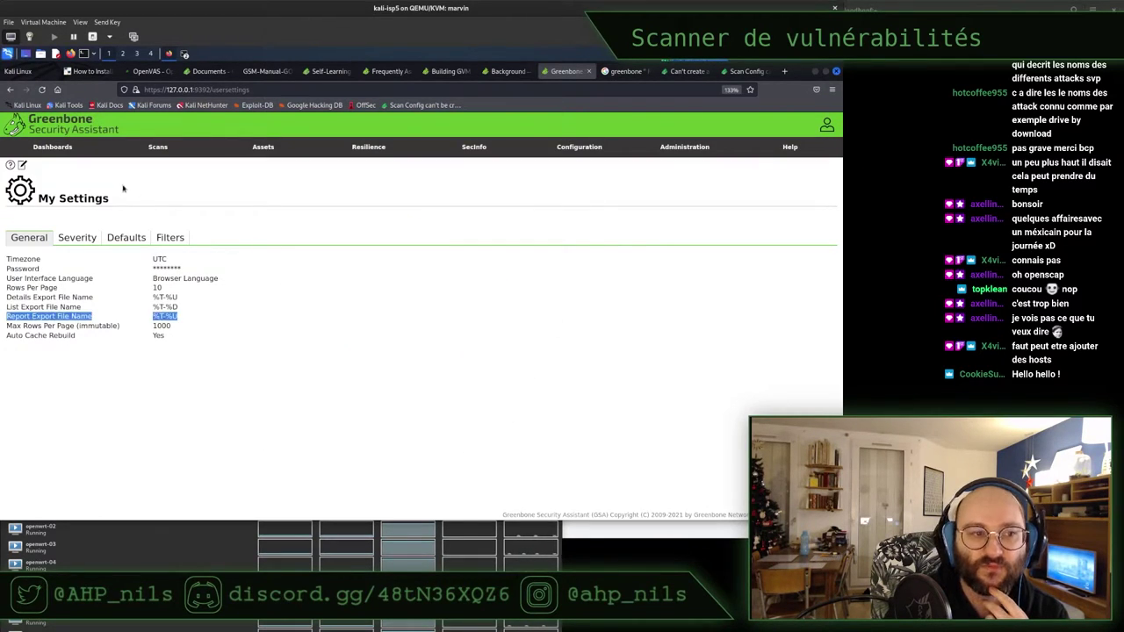
pyautogui.moveTo(676, 151)
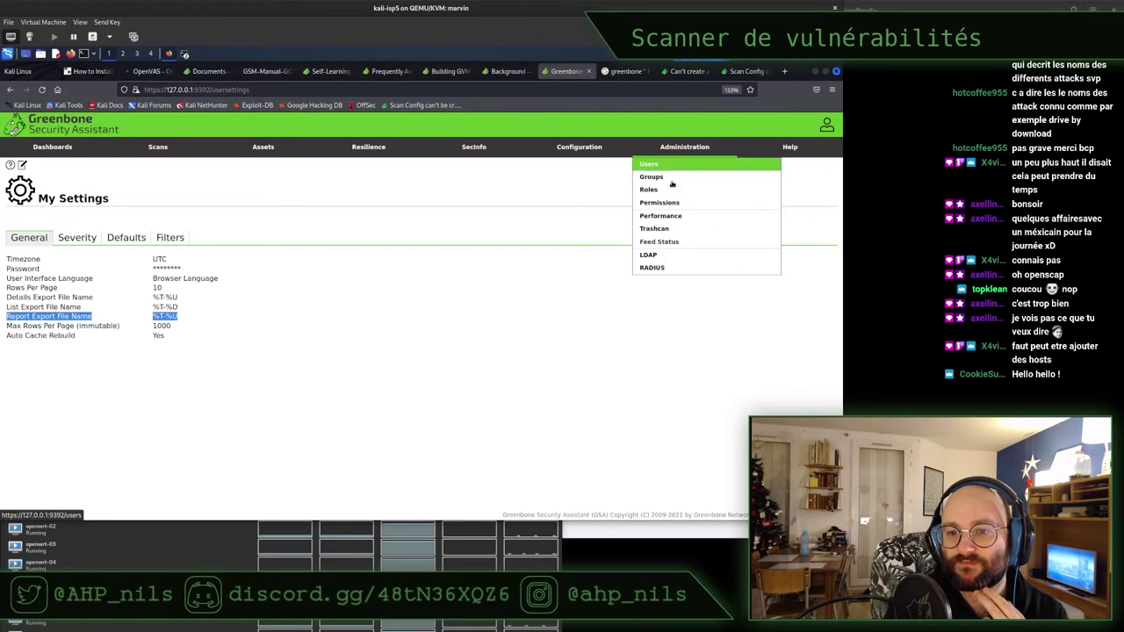
pyautogui.click(671, 216)
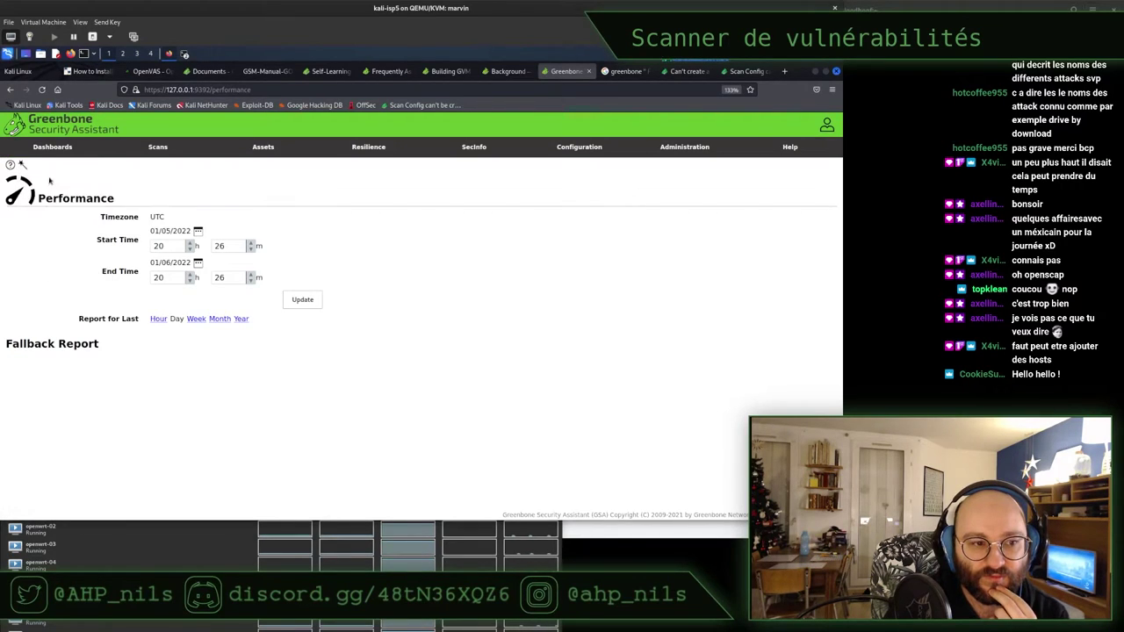
# Open the Trashcan and scroll through it, confirming every resource type holds 0 items
pyautogui.moveTo(23, 166)
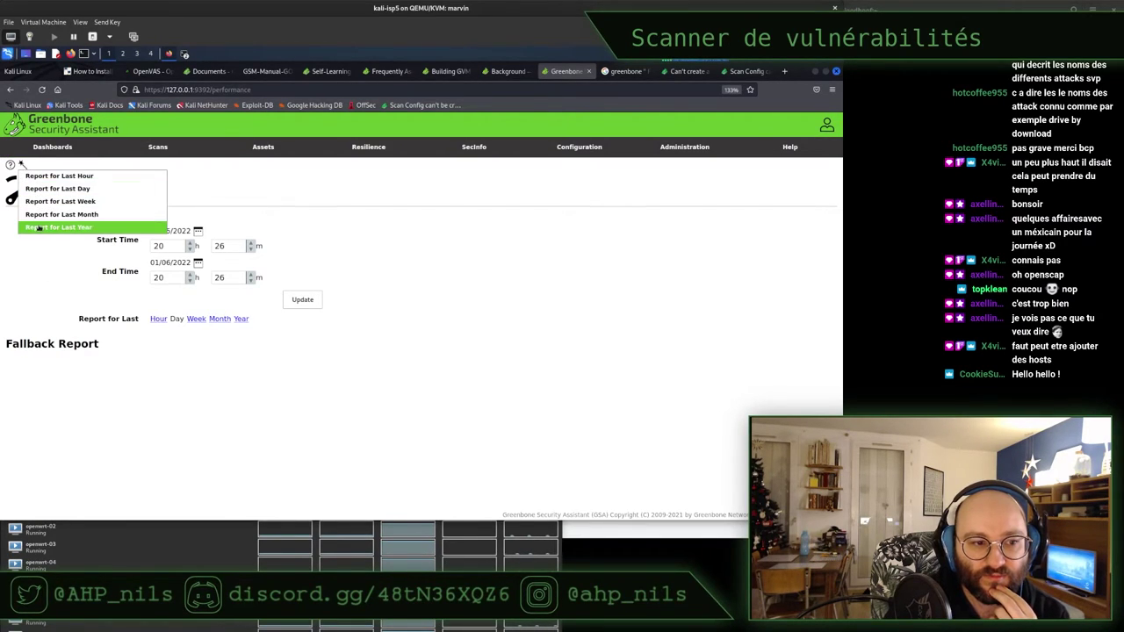
pyautogui.moveTo(697, 155)
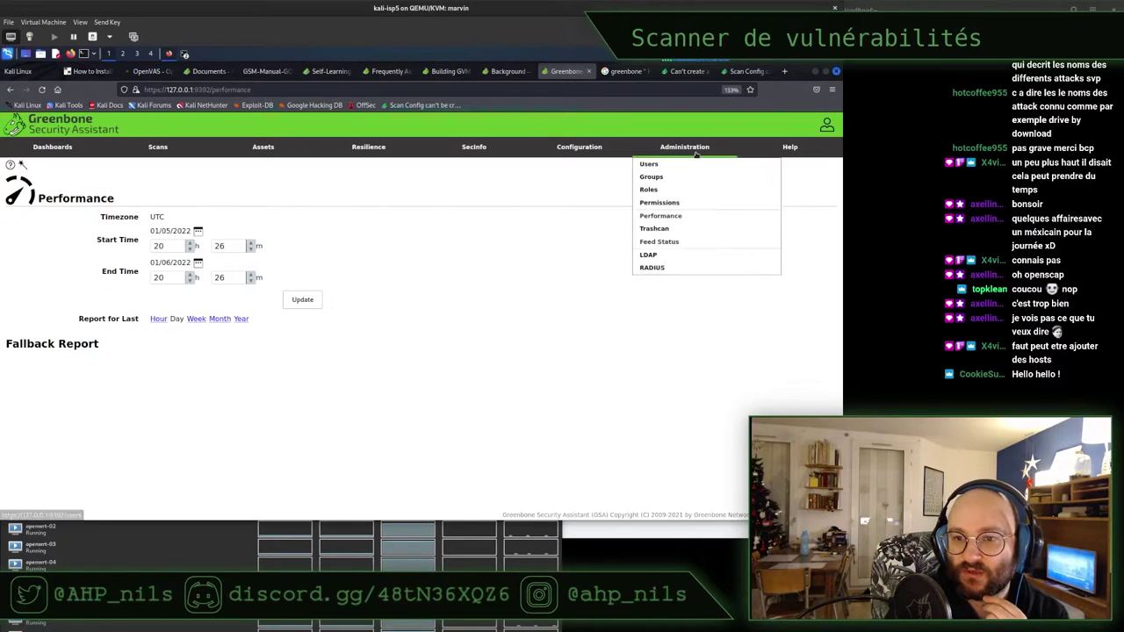
pyautogui.click(669, 231)
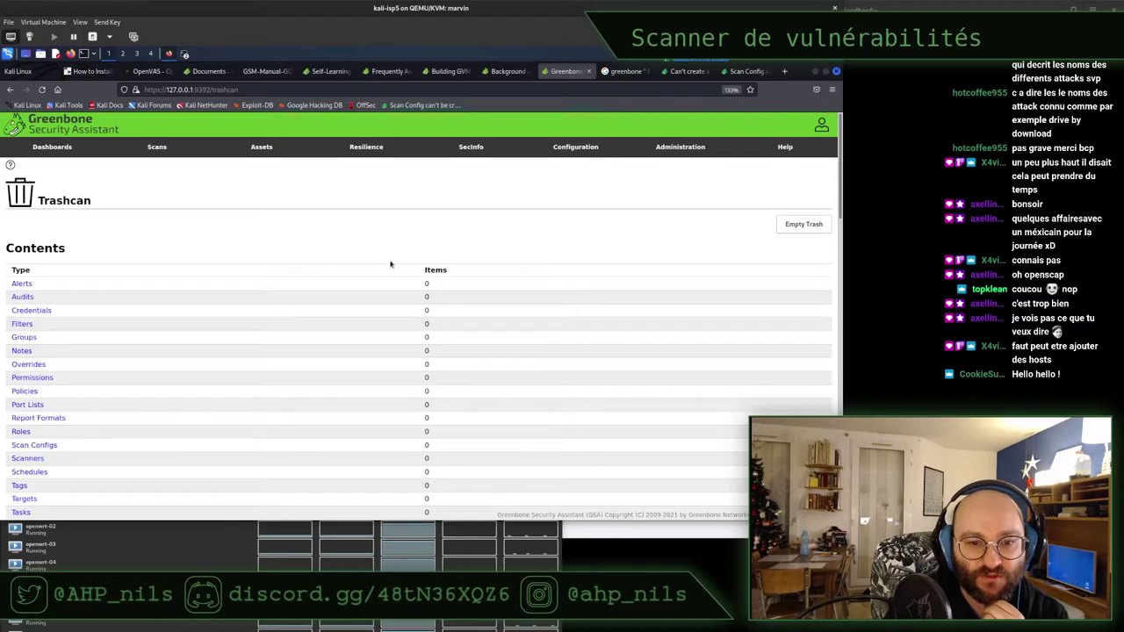
pyautogui.scroll(-5, 356, 303)
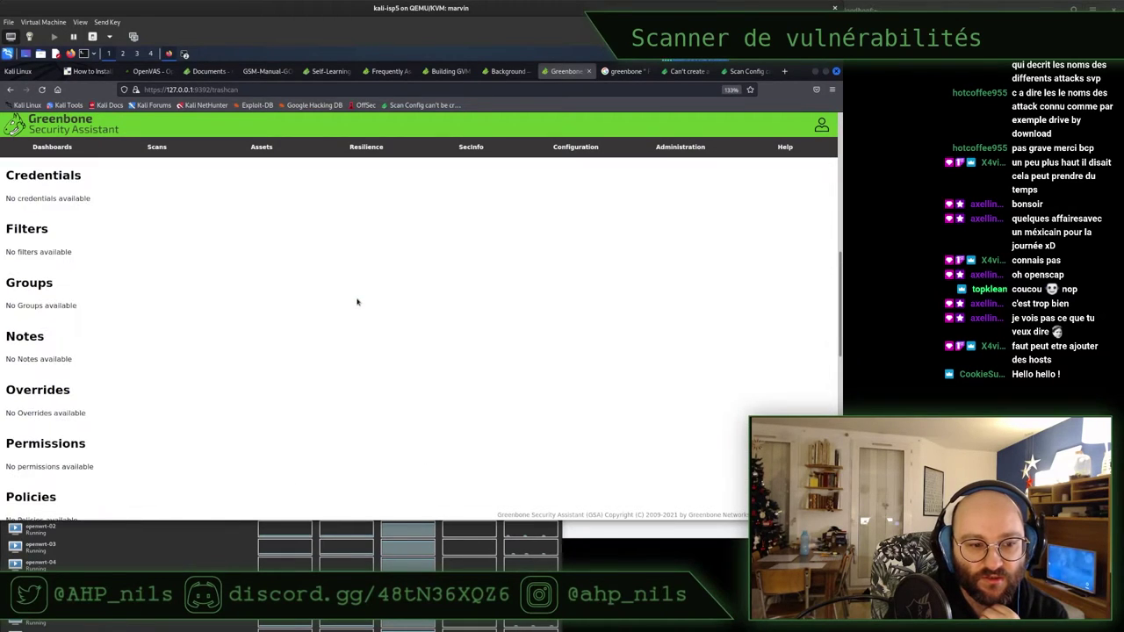
pyautogui.scroll(5, 356, 302)
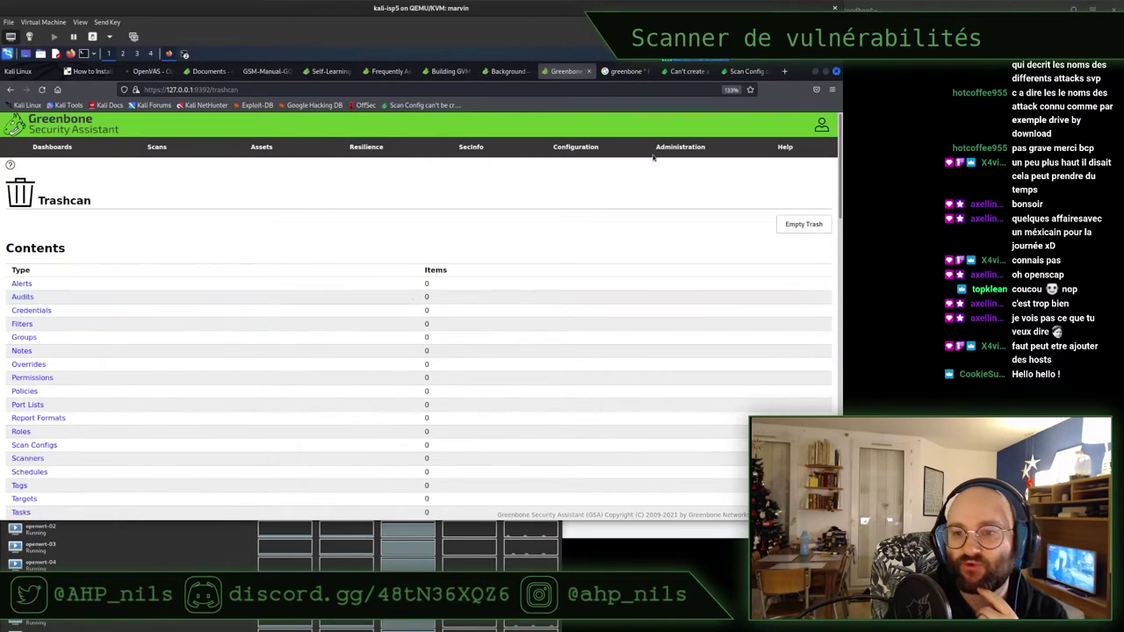
pyautogui.moveTo(682, 150)
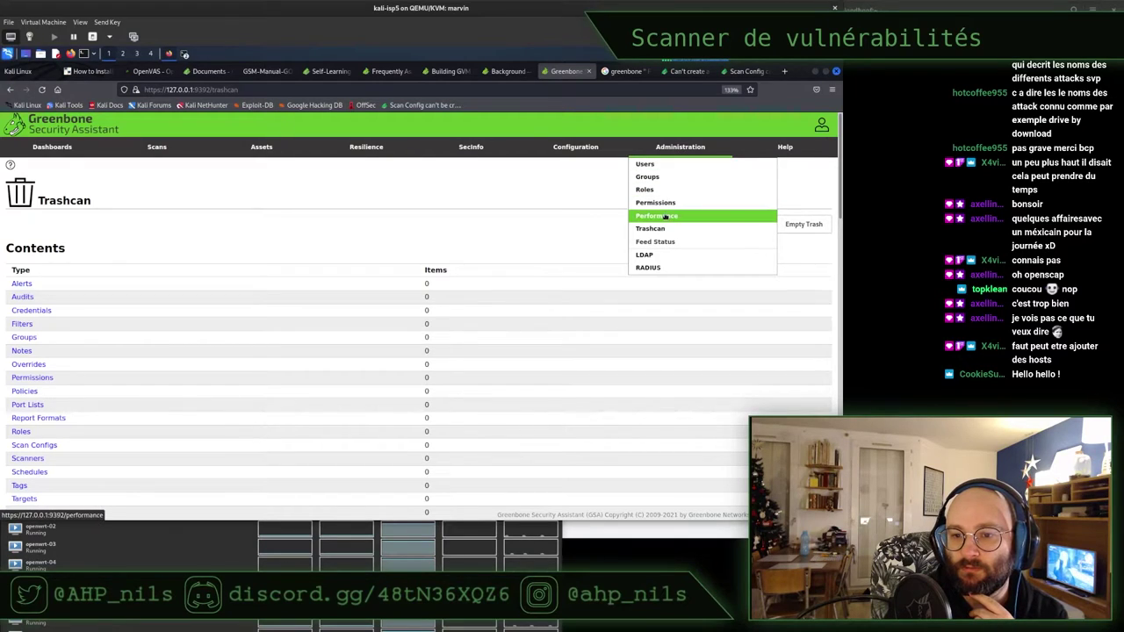
# Check the Feed Status page, then review the LDAP settings and close the editor unsaved
pyautogui.click(662, 245)
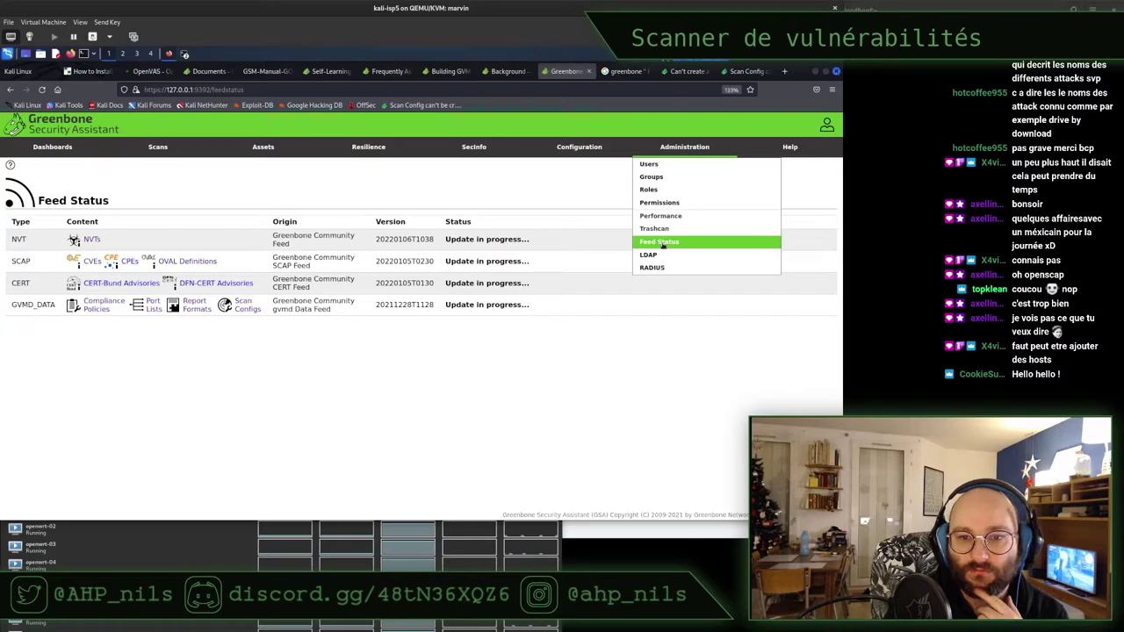
pyautogui.click(660, 257)
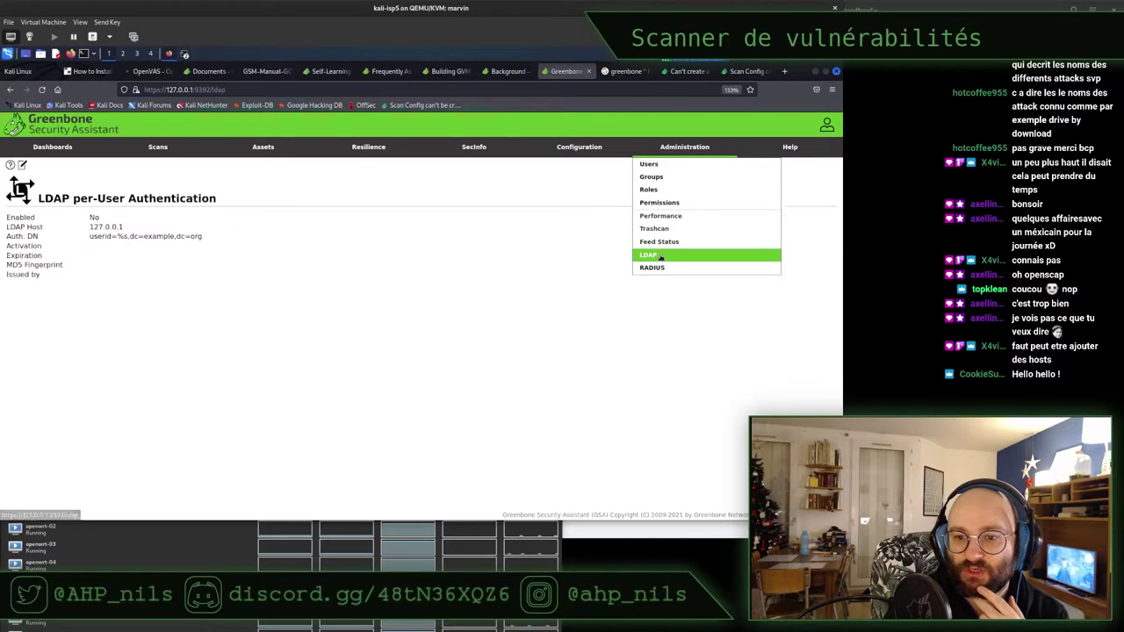
pyautogui.tripleClick(124, 237)
pyautogui.click(97, 226)
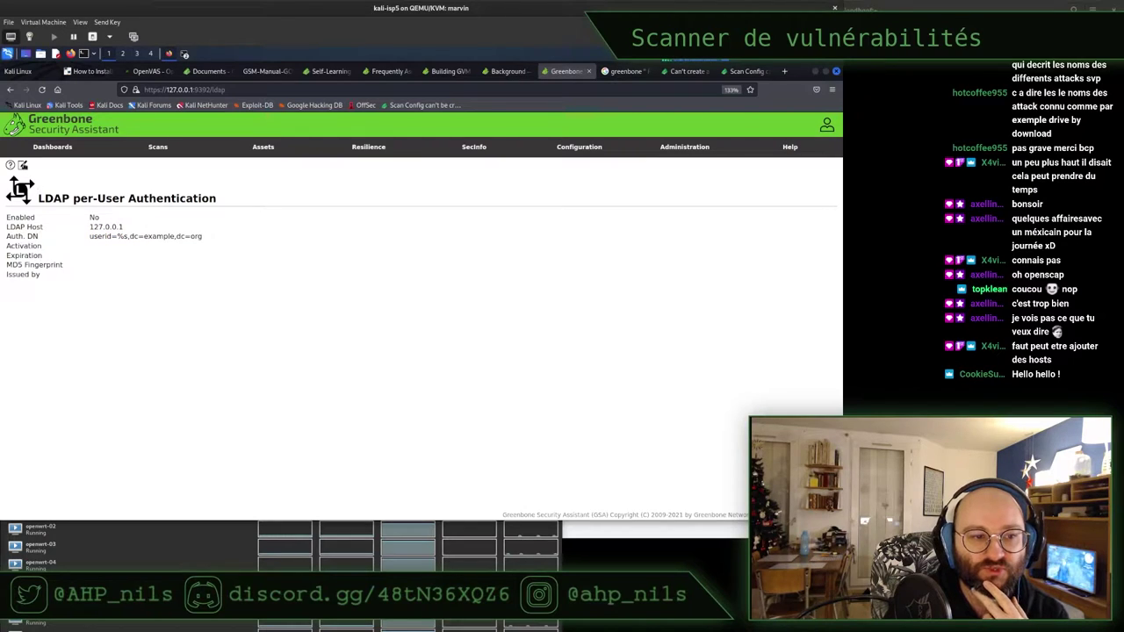
pyautogui.click(22, 165)
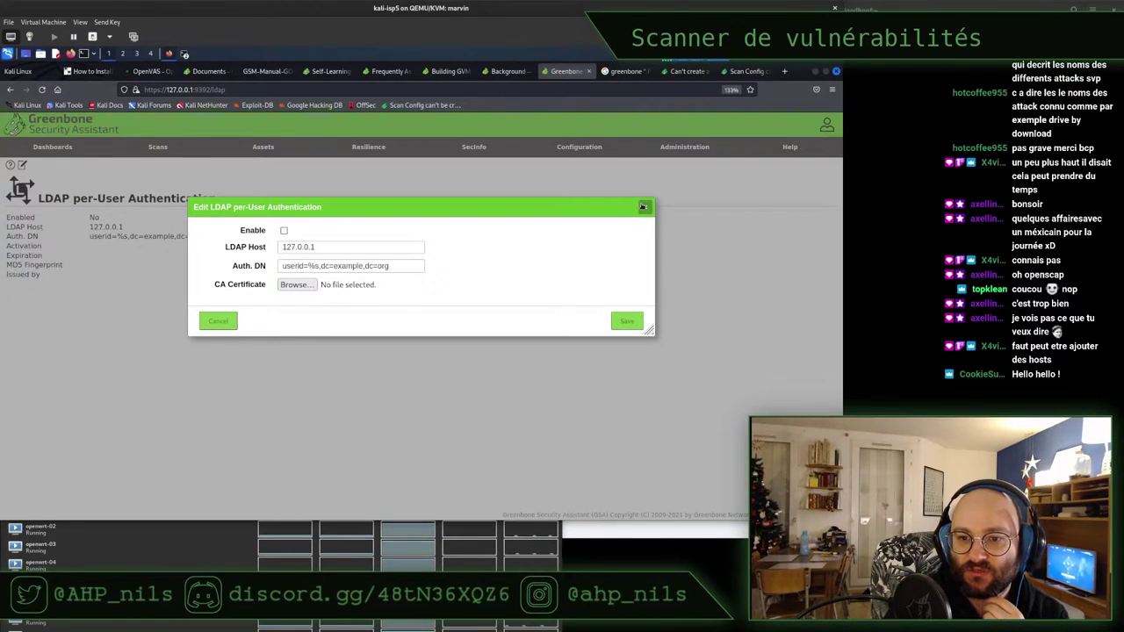
pyautogui.click(646, 208)
# View the RADIUS Authentication page, which is disabled with host 127.0.0.1
pyautogui.moveTo(676, 149)
pyautogui.click(651, 269)
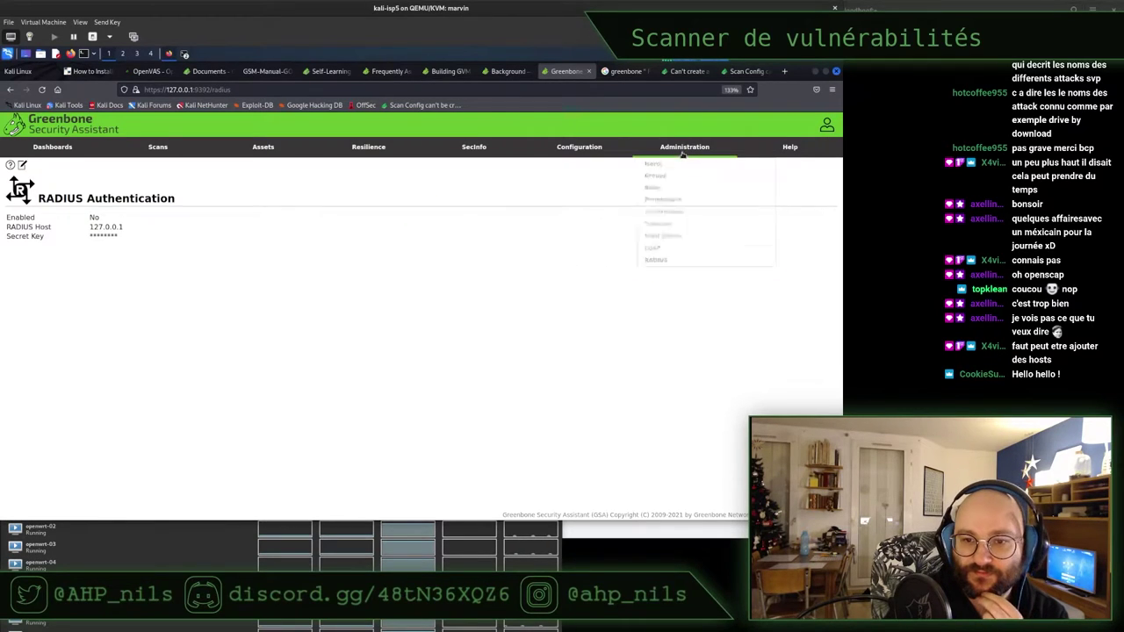
pyautogui.moveTo(684, 155)
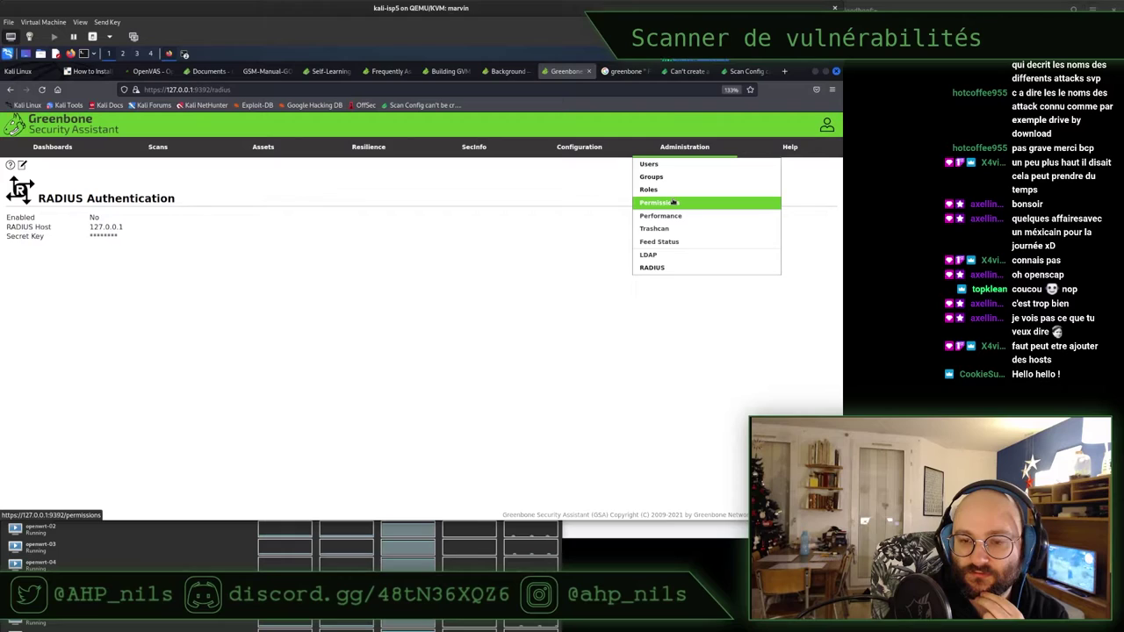
# Step through the Users, Groups and Roles lists, ending on the 200 Permissions
pyautogui.click(673, 165)
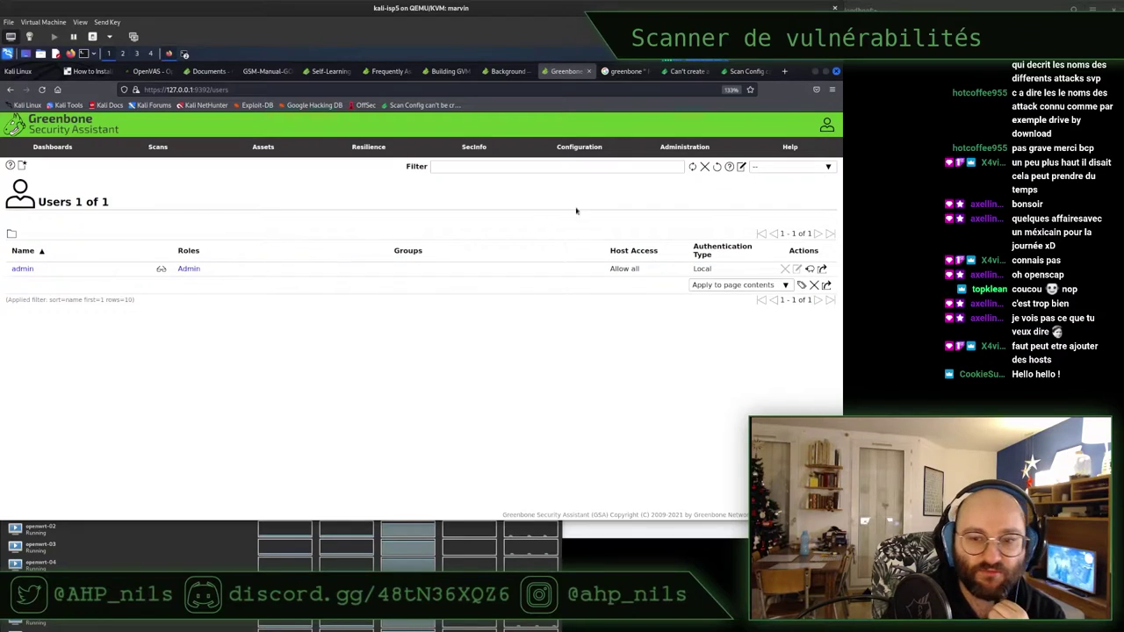
pyautogui.moveTo(672, 153)
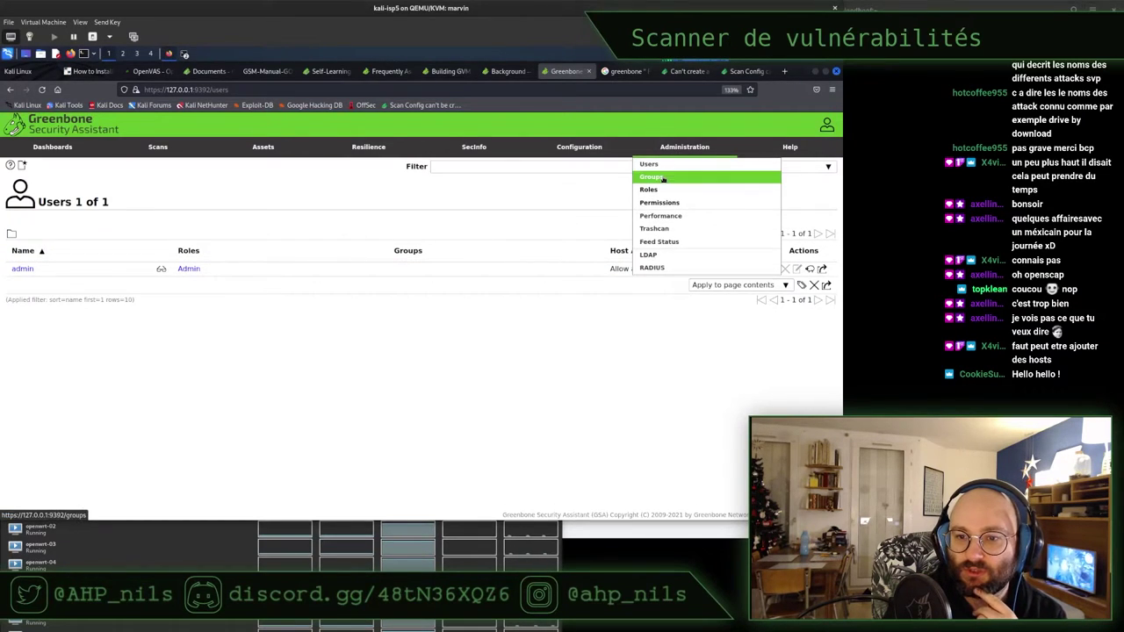
pyautogui.click(663, 179)
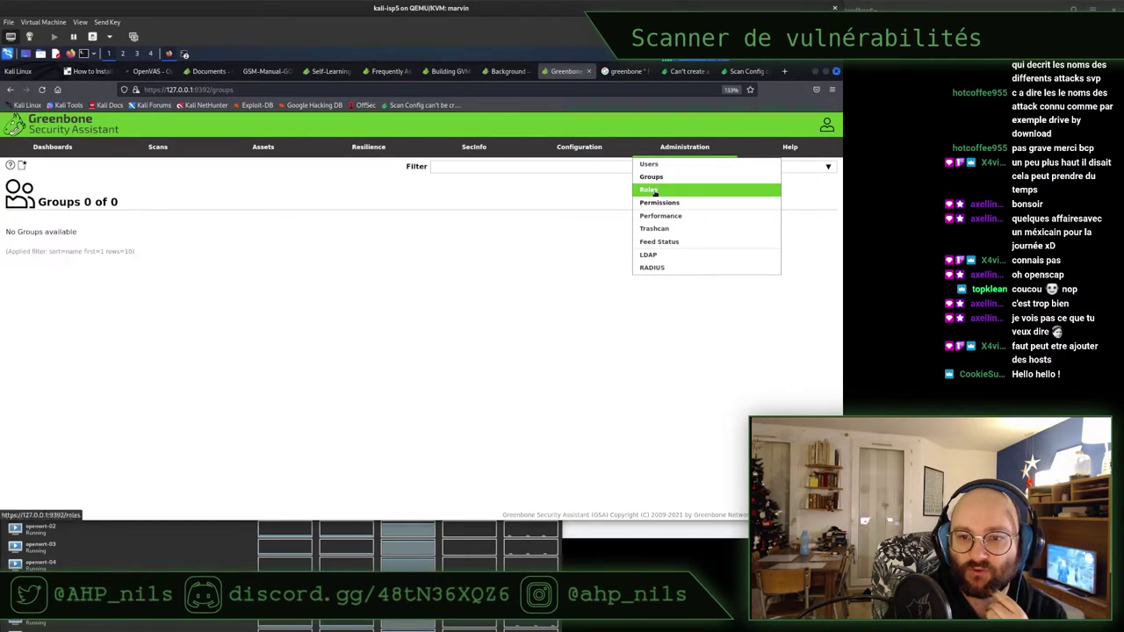
pyautogui.click(655, 191)
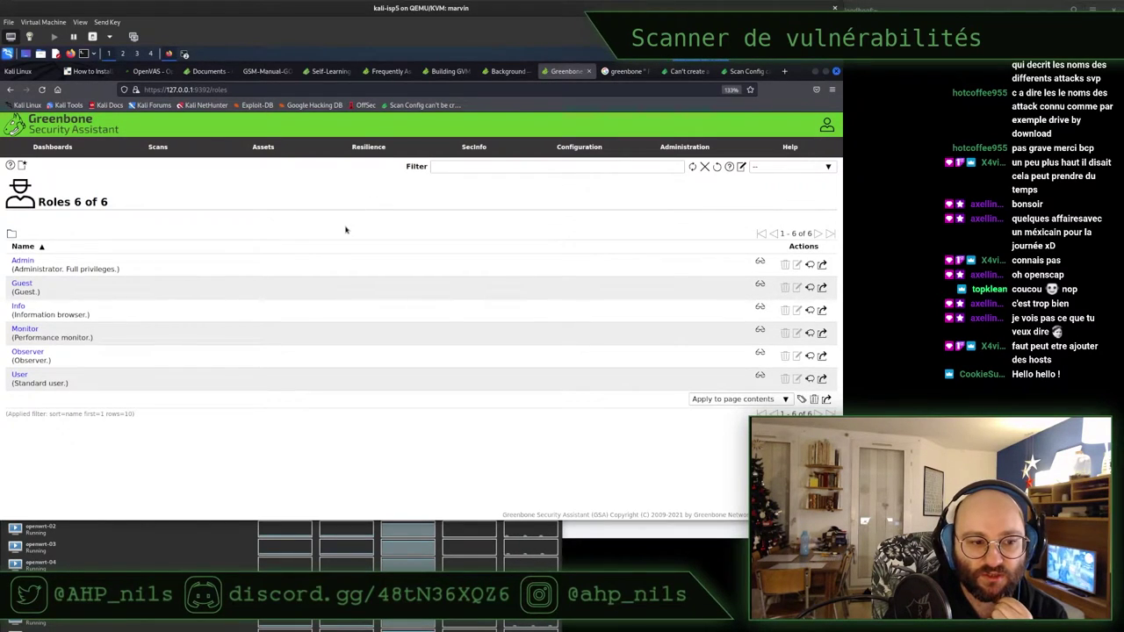
pyautogui.moveTo(680, 158)
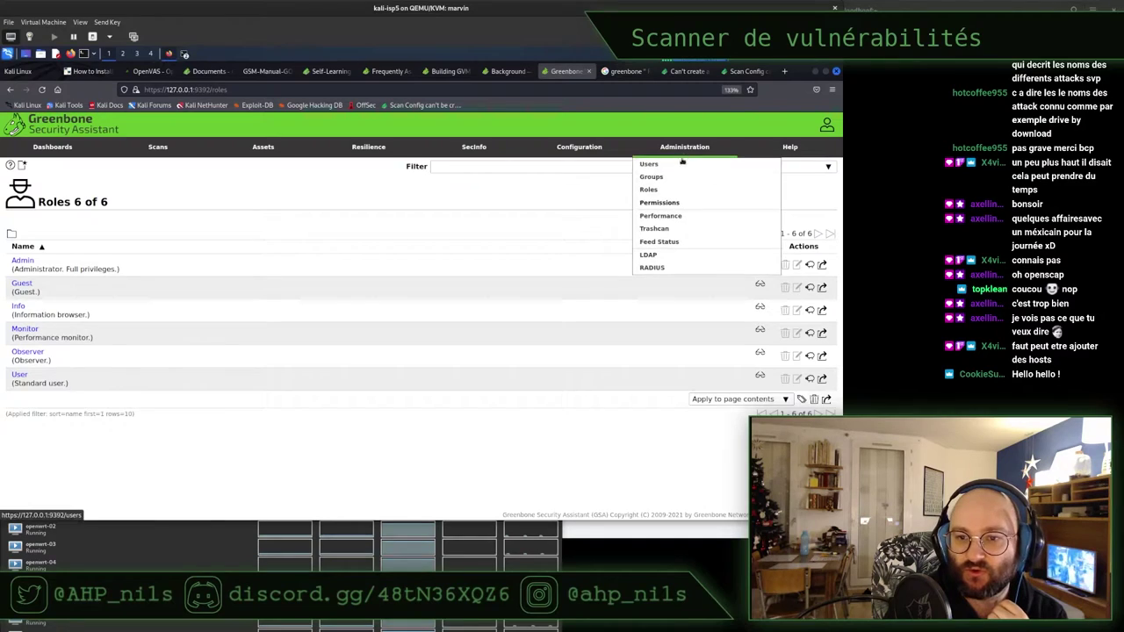
pyautogui.click(673, 204)
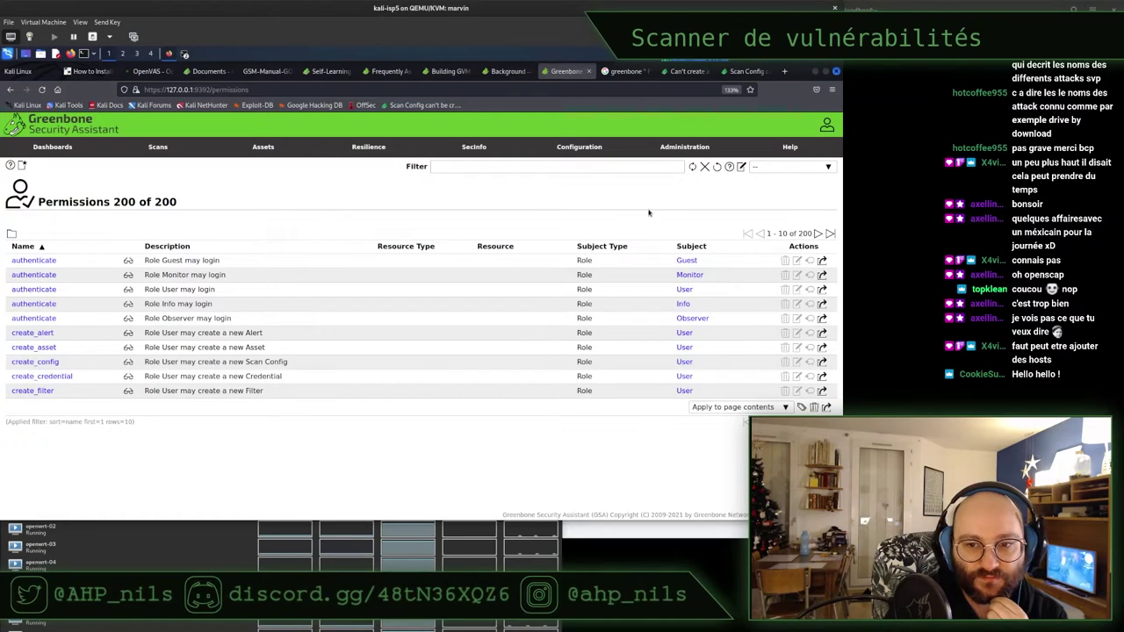
# Open the Targets list and zoom it to 133% to read router0-isp5 and the immediate-scan target
pyautogui.moveTo(587, 145)
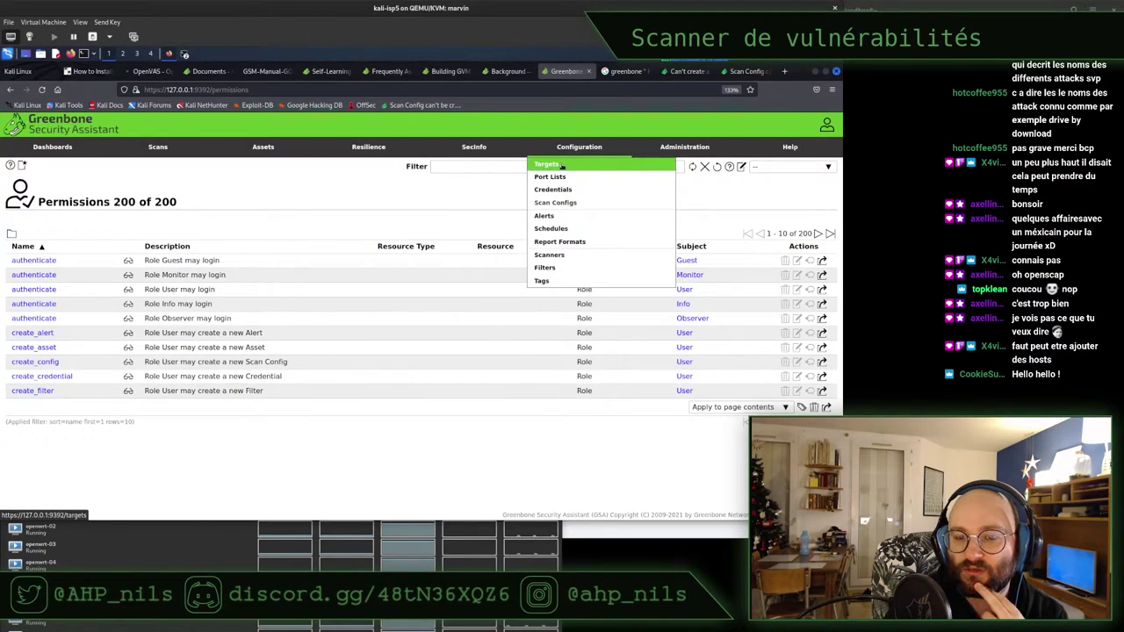
pyautogui.click(562, 165)
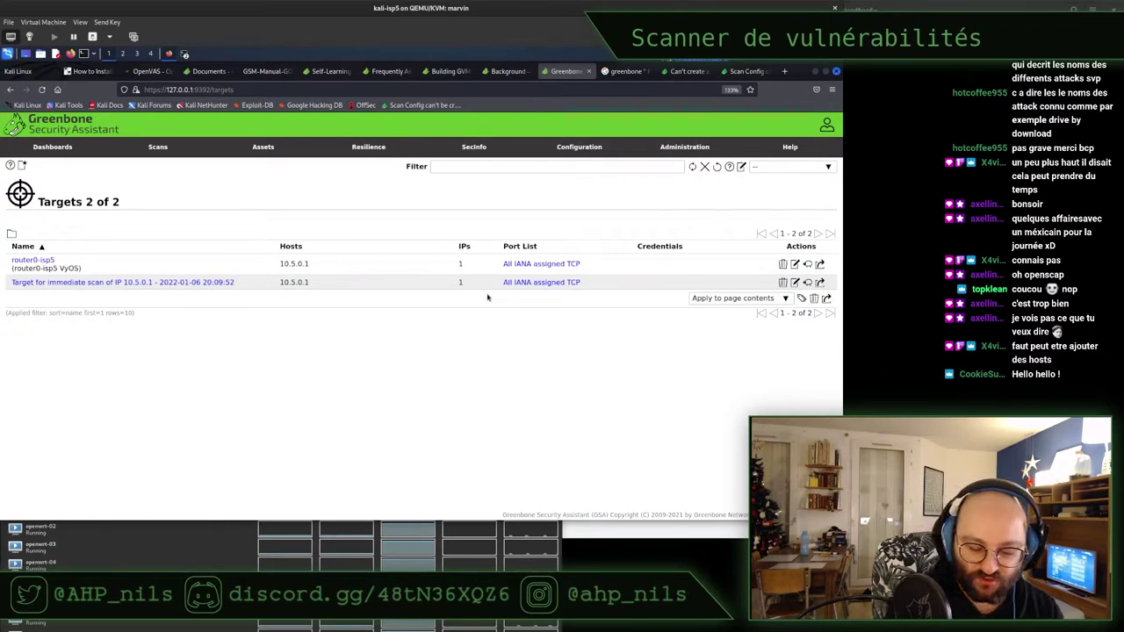
pyautogui.hotkey('ctrl', '+')
pyautogui.hotkey('ctrl', '+')
pyautogui.hotkey('ctrl', '+')
pyautogui.hotkey('ctrl', '+')
pyautogui.hotkey('ctrl', '+')
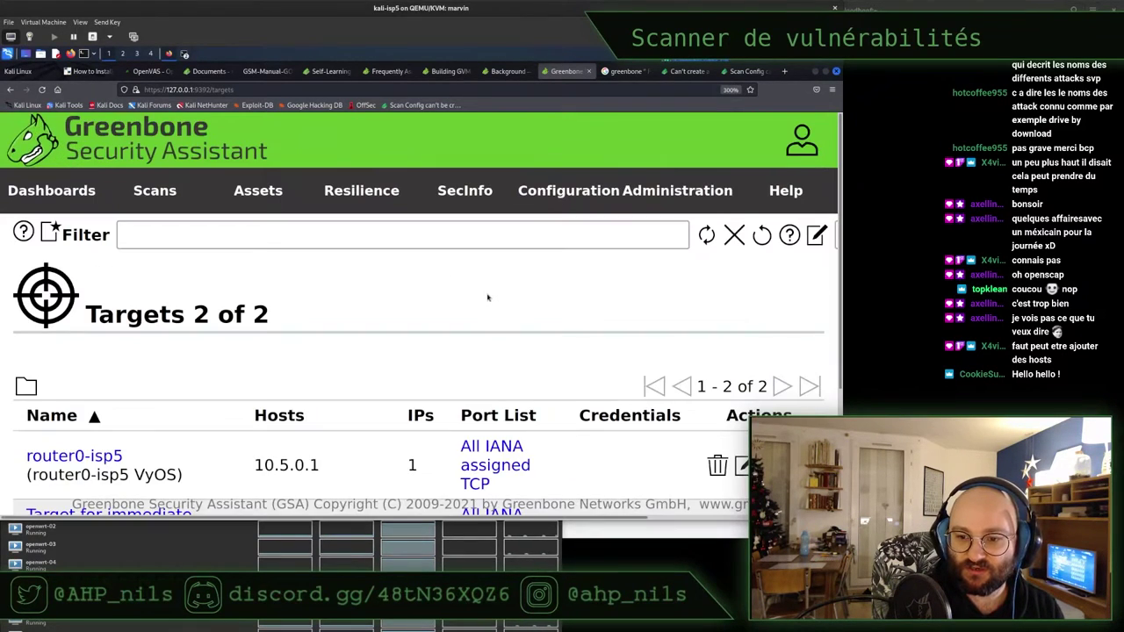
pyautogui.scroll(-2, 488, 294)
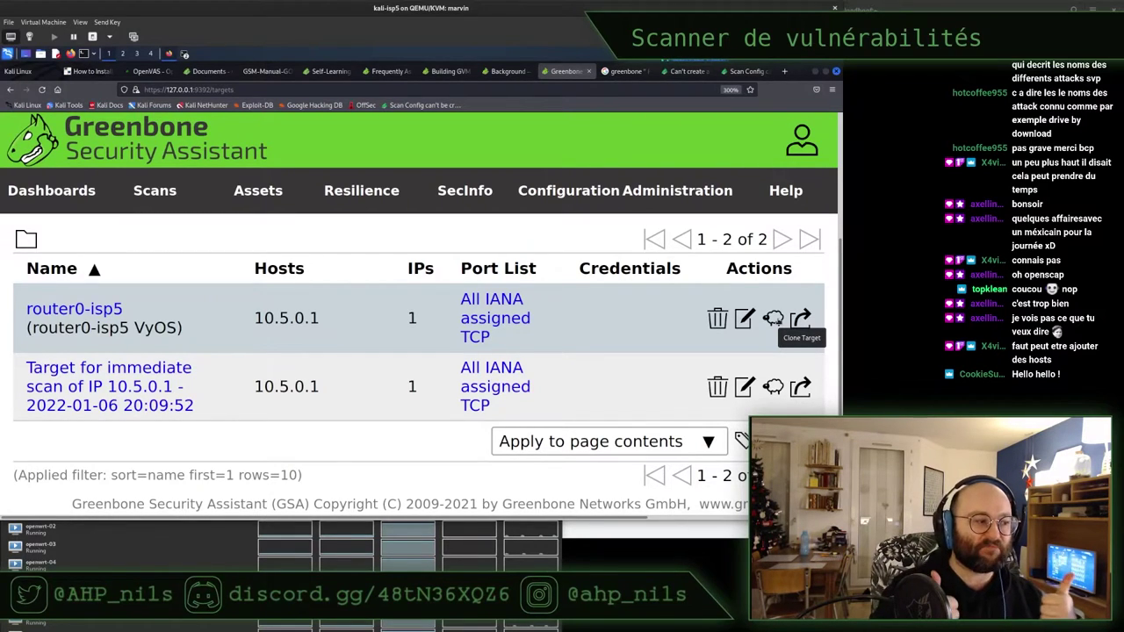
pyautogui.hotkey('ctrl', '0')
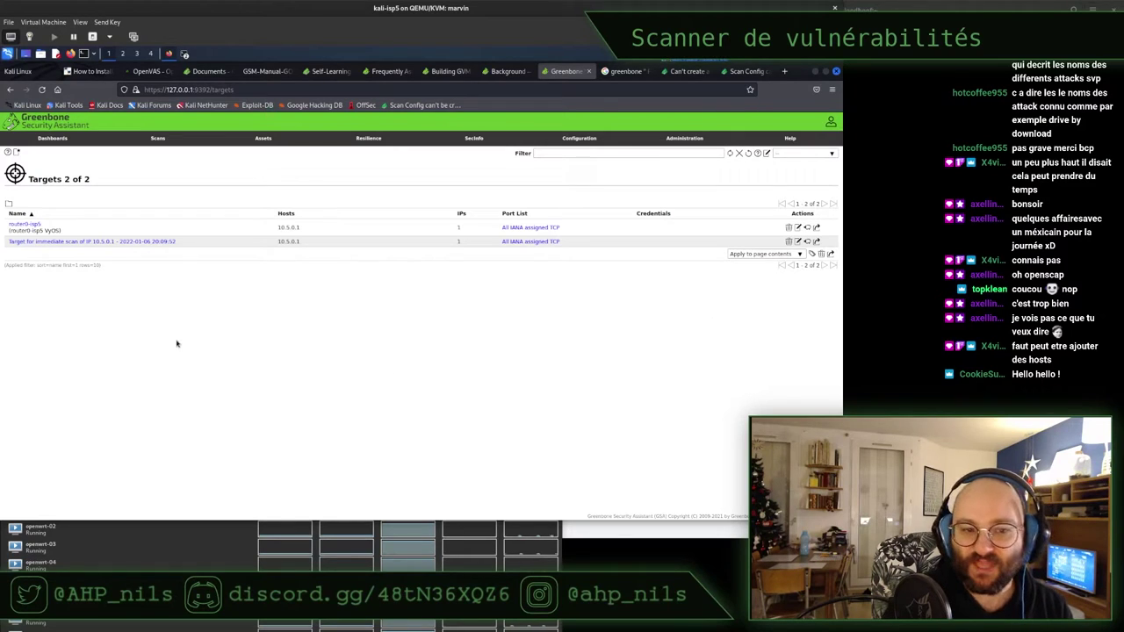
pyautogui.hotkey('ctrl', '+')
pyautogui.hotkey('ctrl', '+')
pyautogui.hotkey('ctrl', '+')
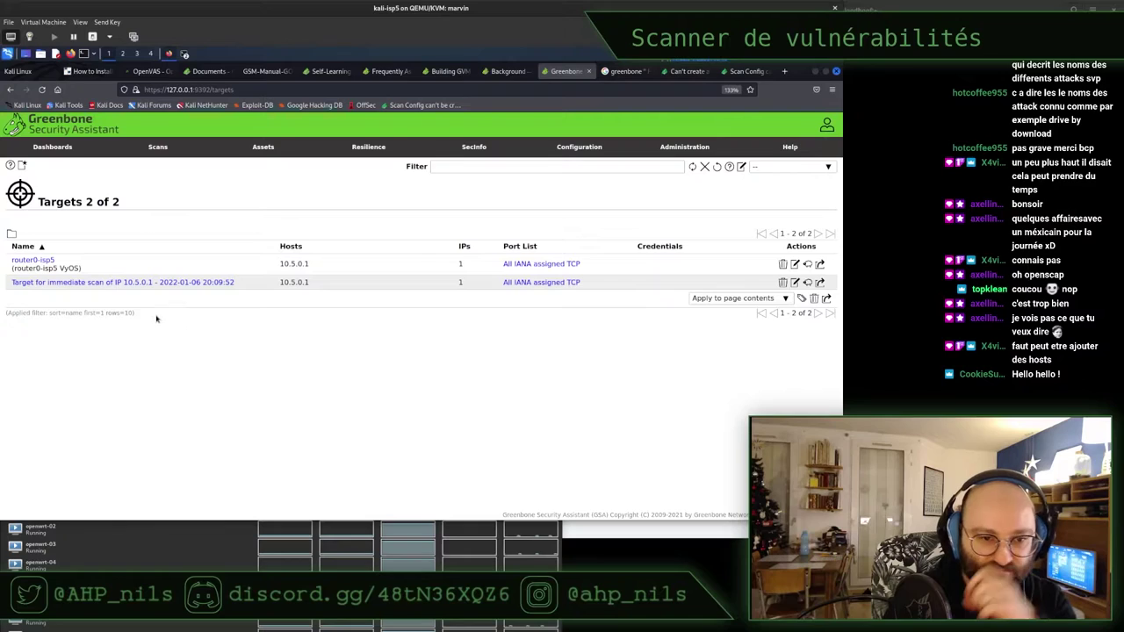
# Delete the immediate-scan target, start a new target named router0-isp1, and switch to the draw.io diagram
pyautogui.click(782, 282)
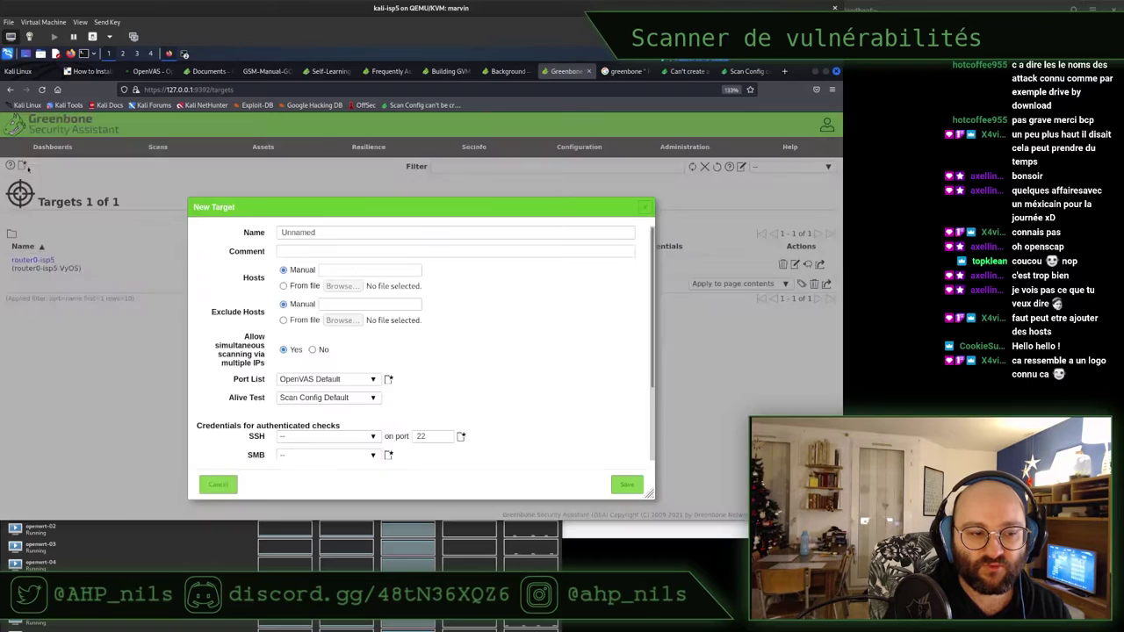
pyautogui.click(22, 165)
pyautogui.doubleClick(324, 234)
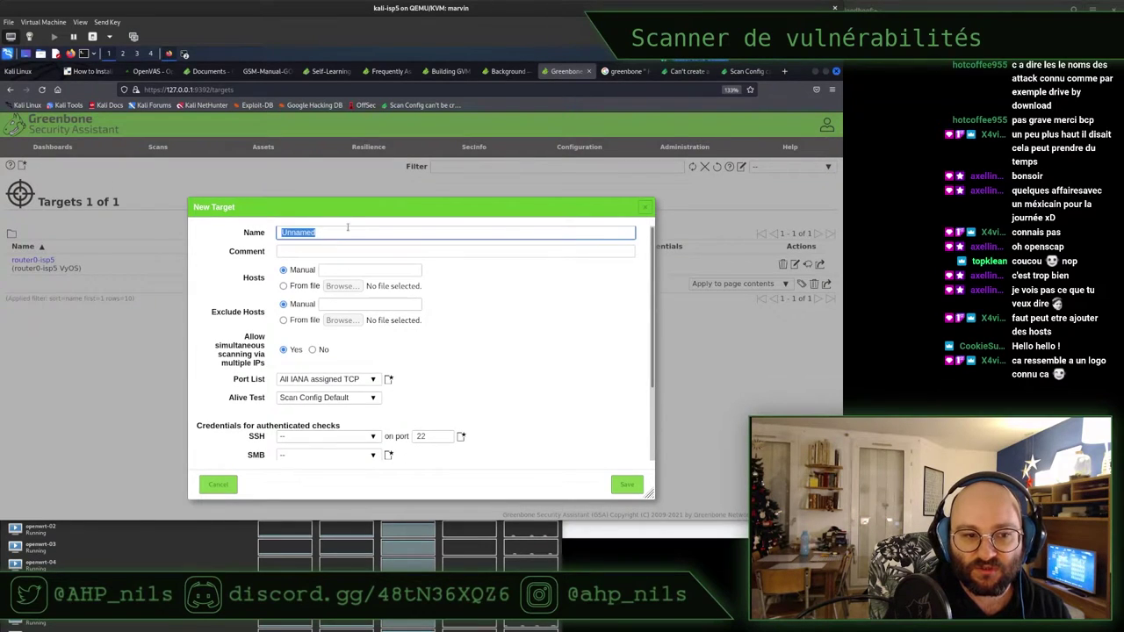
pyautogui.write('router0-')
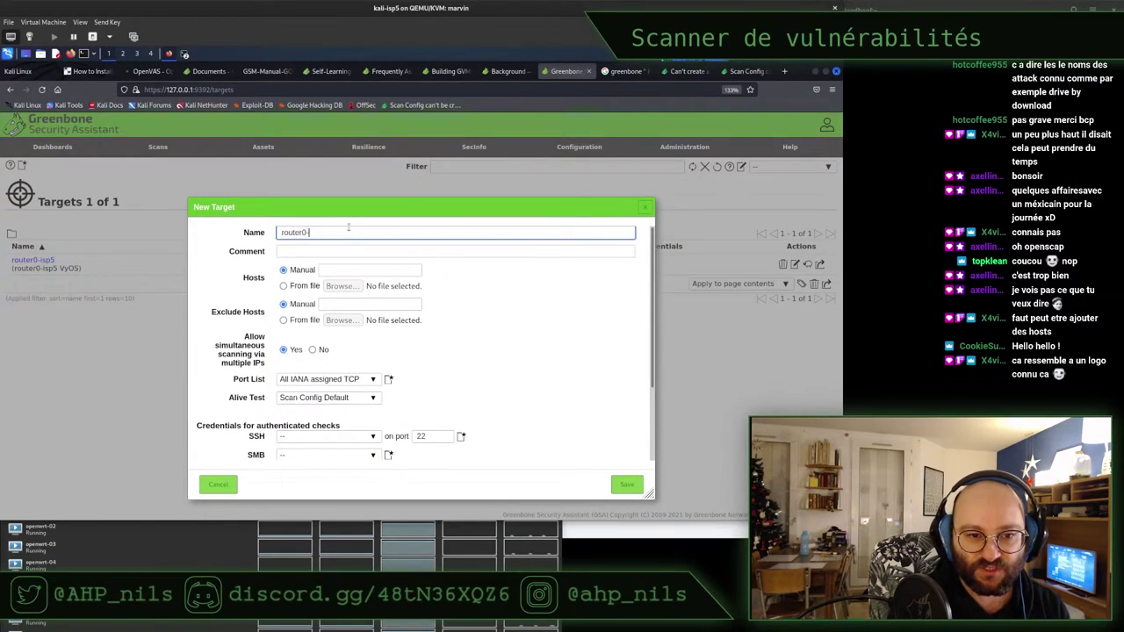
pyautogui.write('isp1')
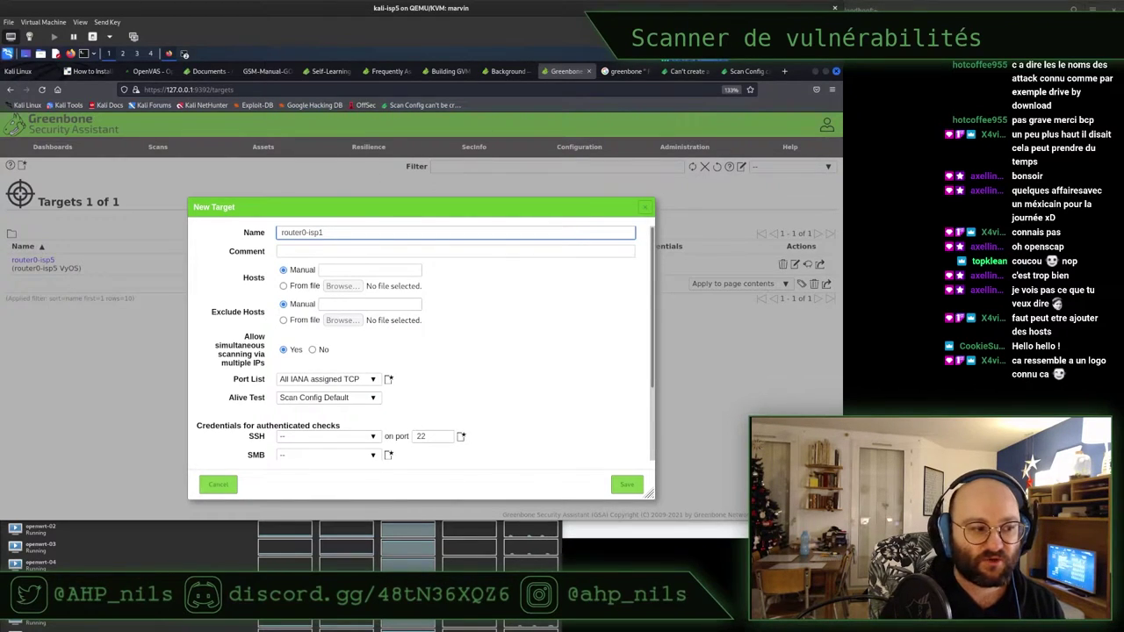
pyautogui.press('super')
pyautogui.click(227, 270)
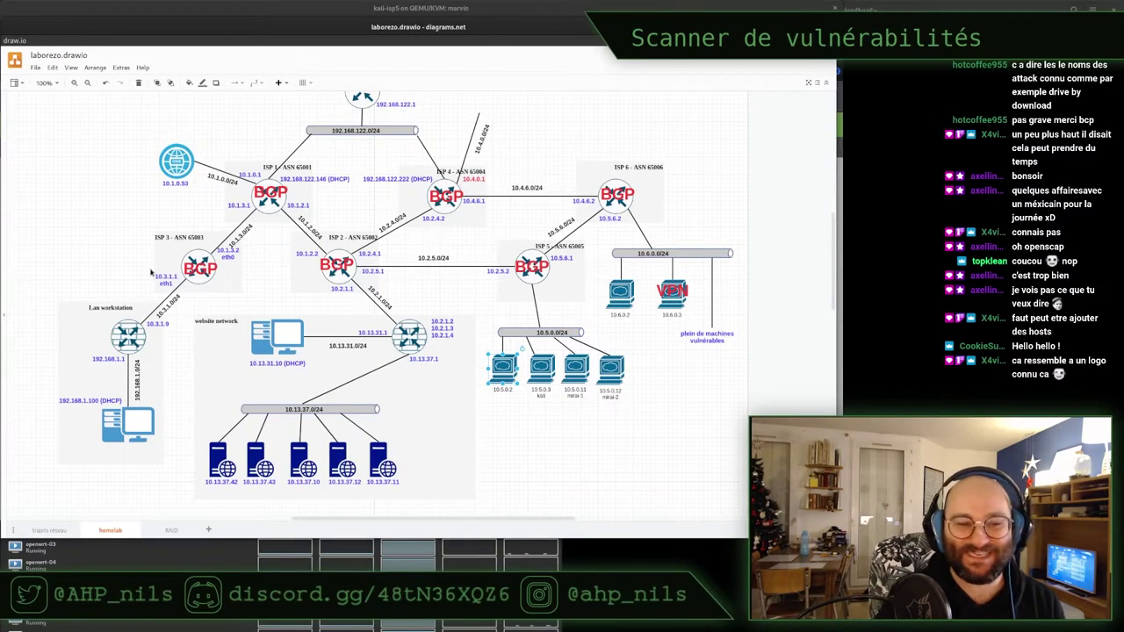
# Locate ISP 1's address 10.1.0.1 on the lab diagram, then return to the Greenbone form
pyautogui.click(550, 143)
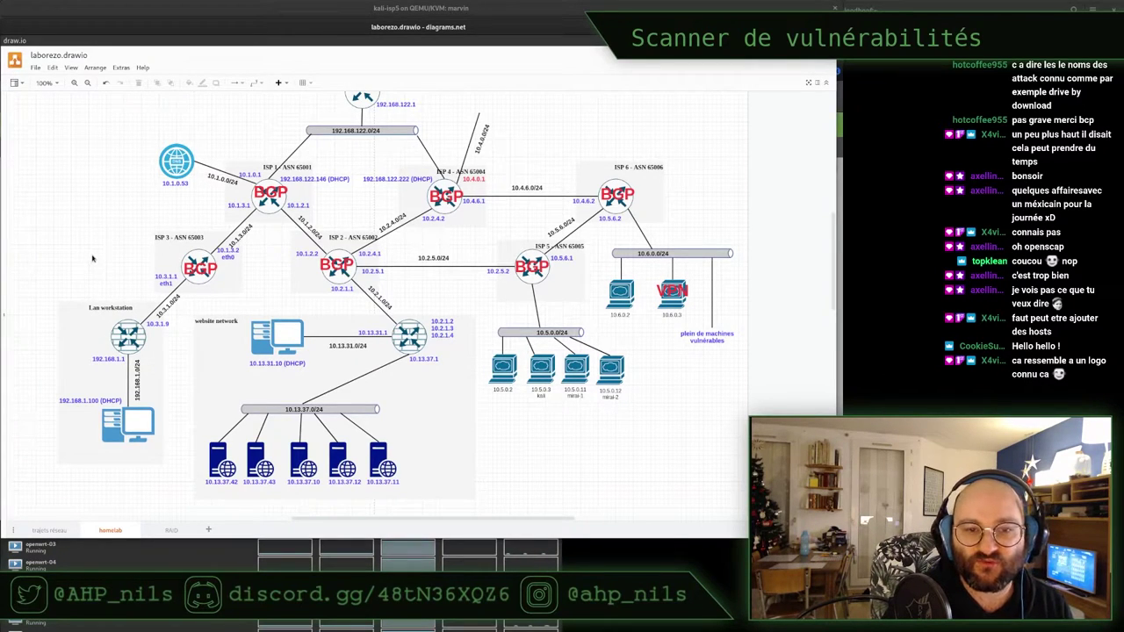
pyautogui.scroll(1, 92, 258)
pyautogui.scroll(1, 93, 255)
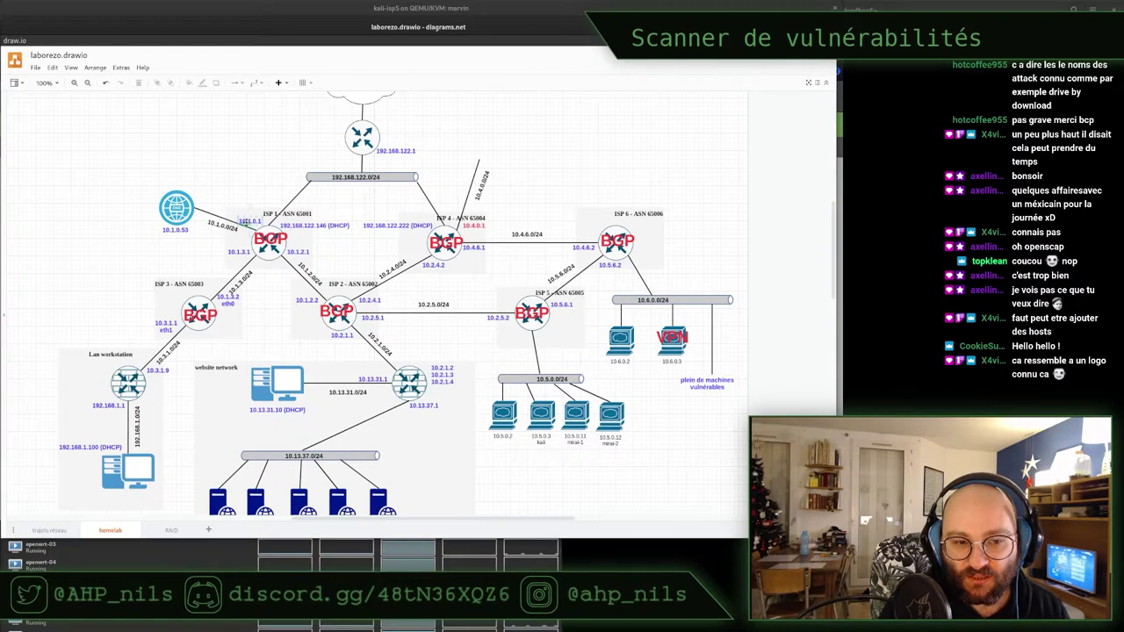
pyautogui.click(842, 98)
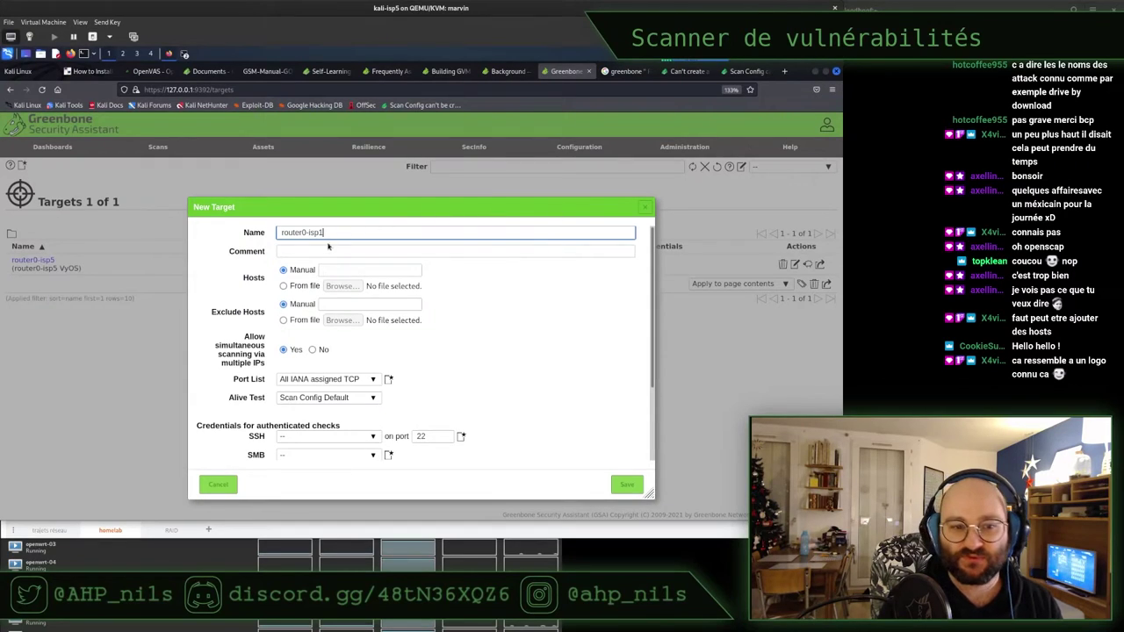
# Enter host 10.1.0.1 for router0-isp1 and save the target
pyautogui.click(359, 266)
pyautogui.write('10.1.0.1')
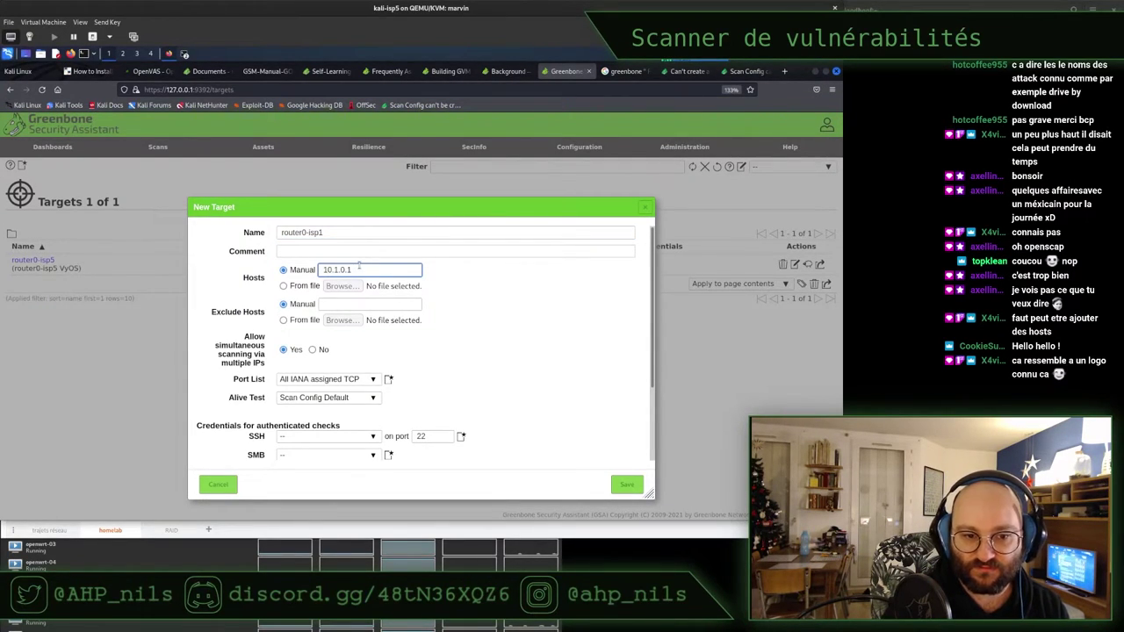
pyautogui.doubleClick(360, 268)
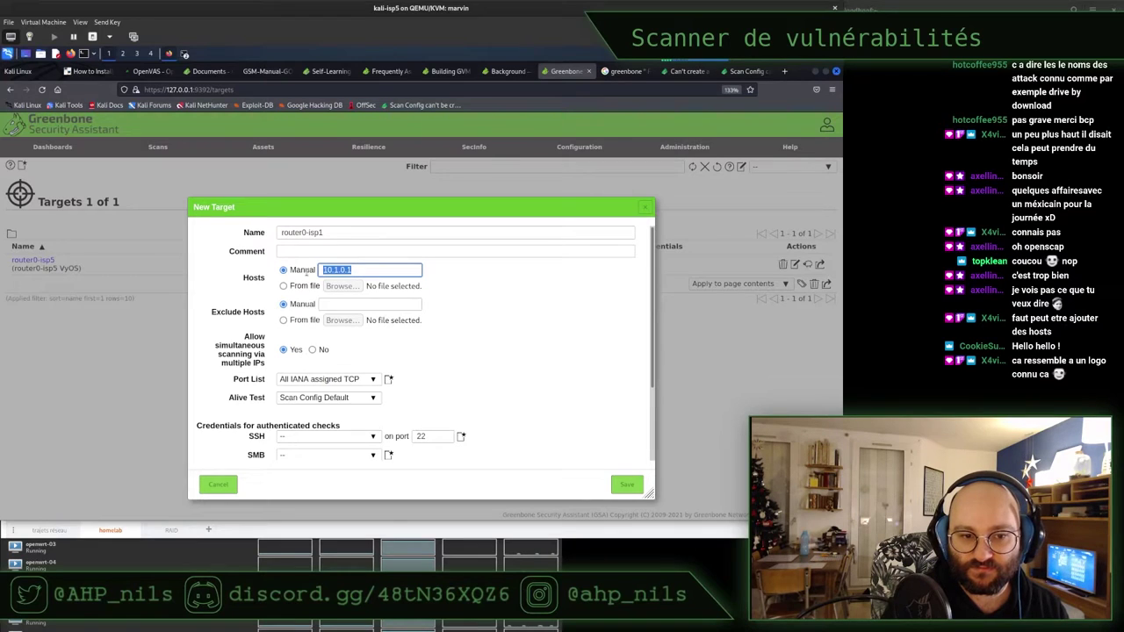
pyautogui.click(362, 269)
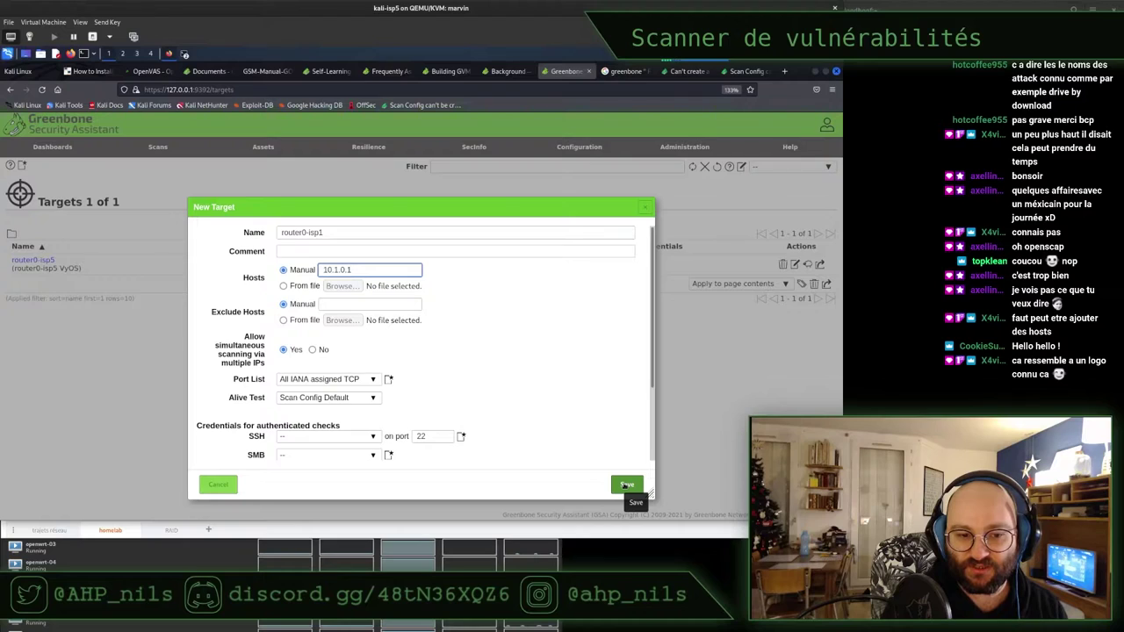
pyautogui.scroll(-2, 586, 407)
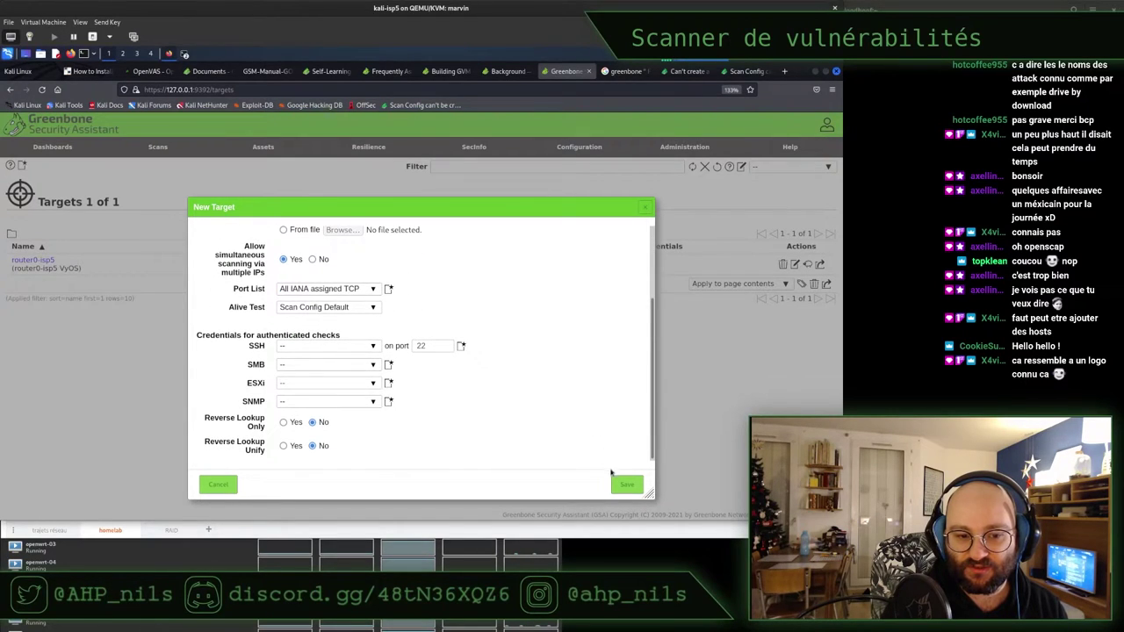
pyautogui.click(625, 484)
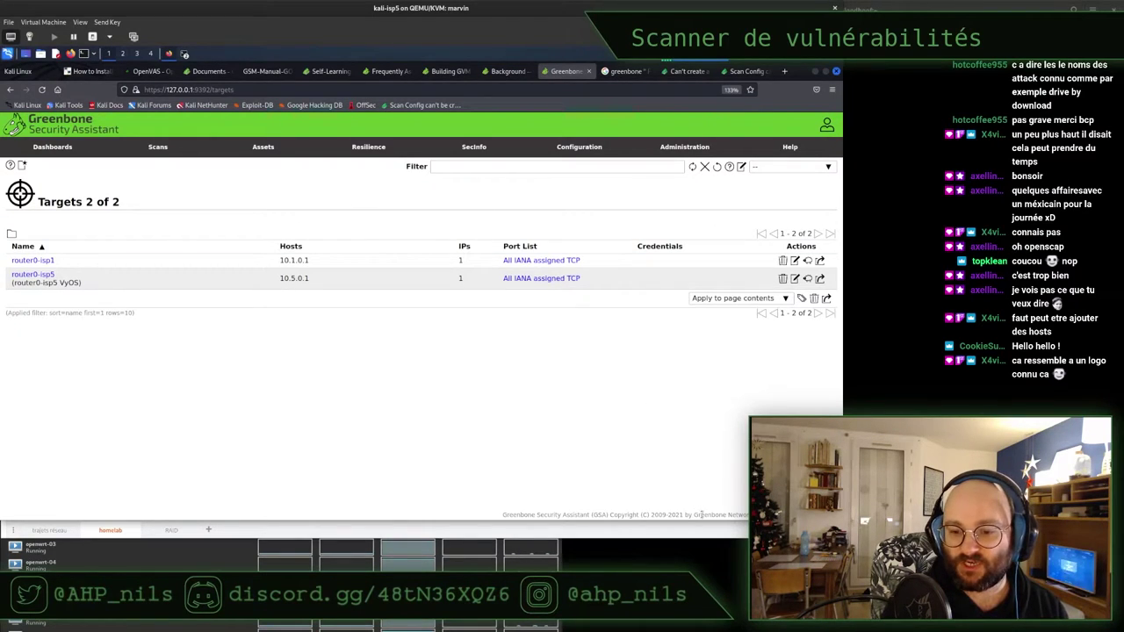
# Glance over the draw.io diagram, then return to Firefox and open a blank new tab
pyautogui.click(705, 535)
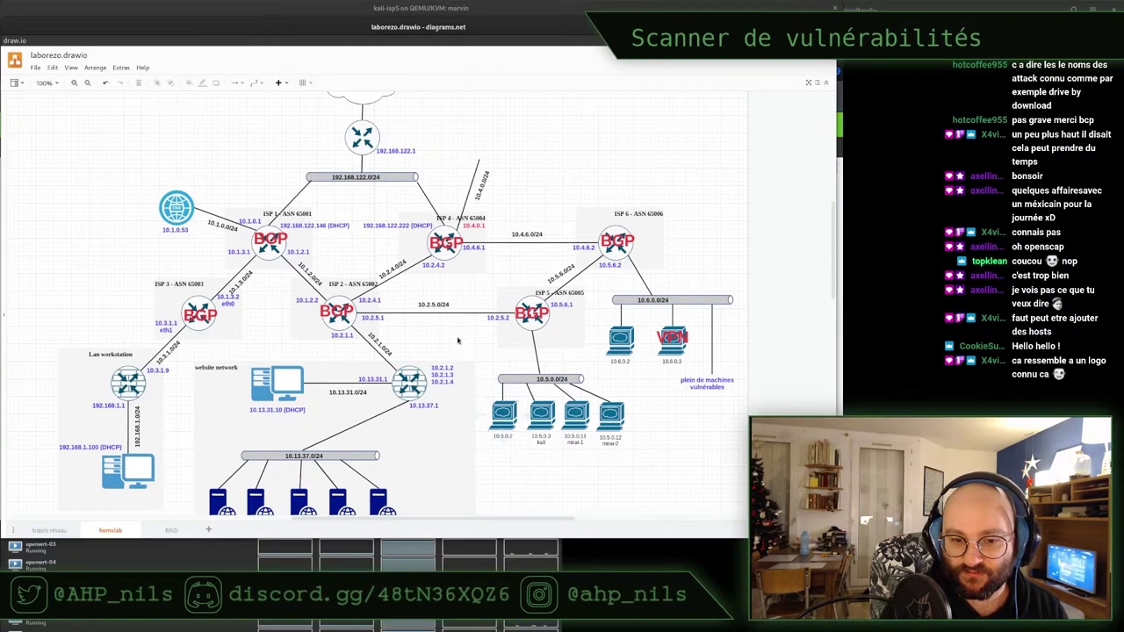
pyautogui.scroll(-1, 457, 341)
pyautogui.scroll(-3, 458, 341)
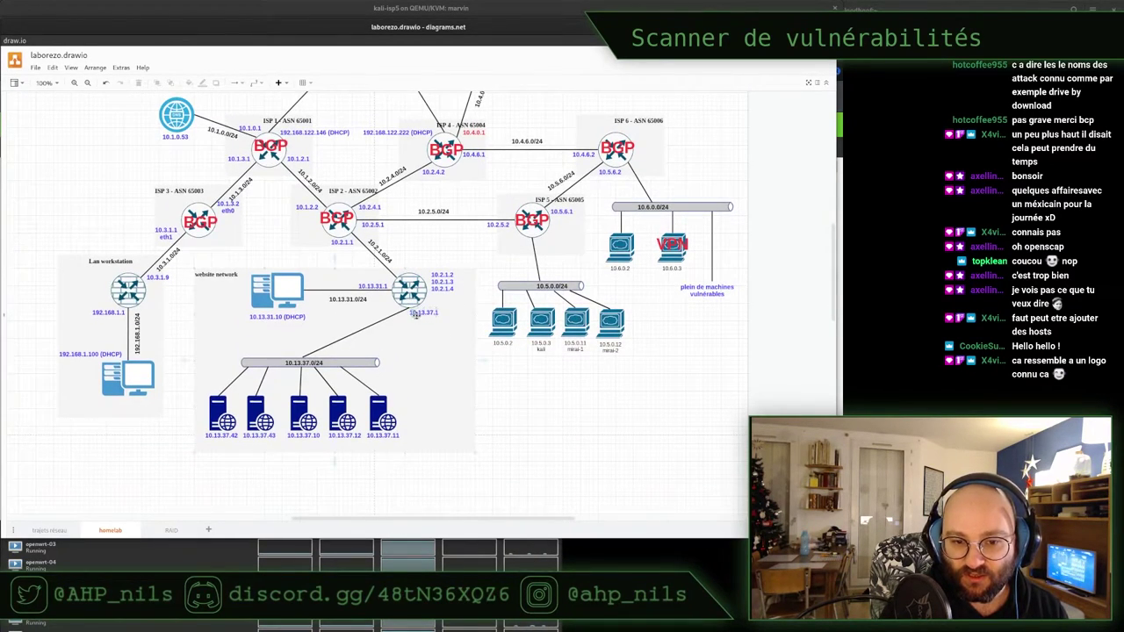
pyautogui.hotkey('alt', 'Tab')
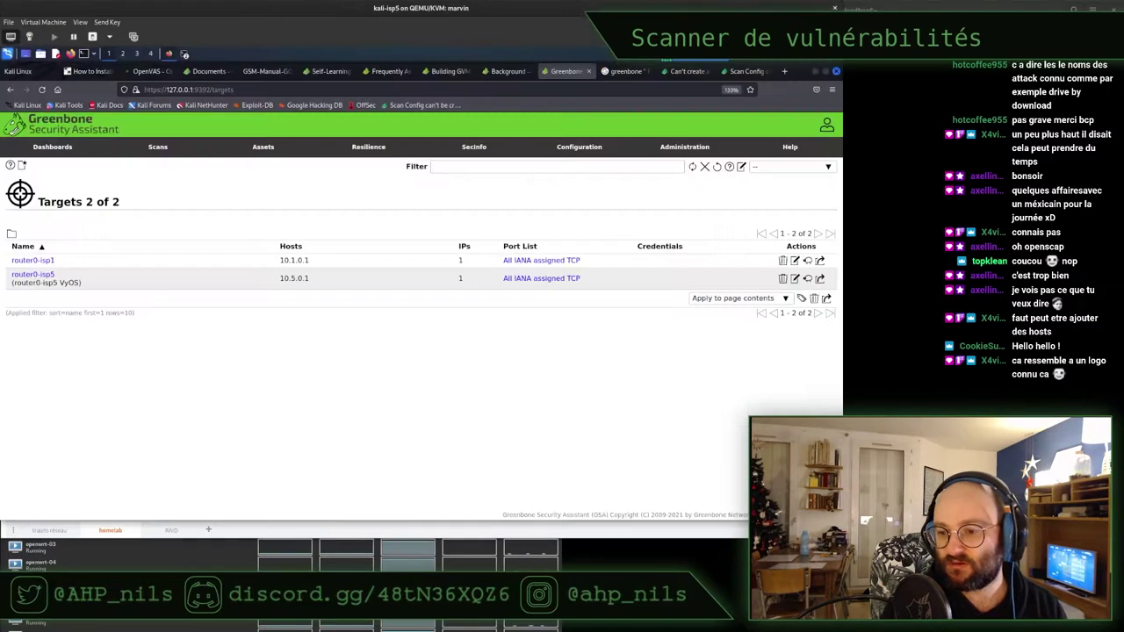
pyautogui.hotkey('ctrl', 't')
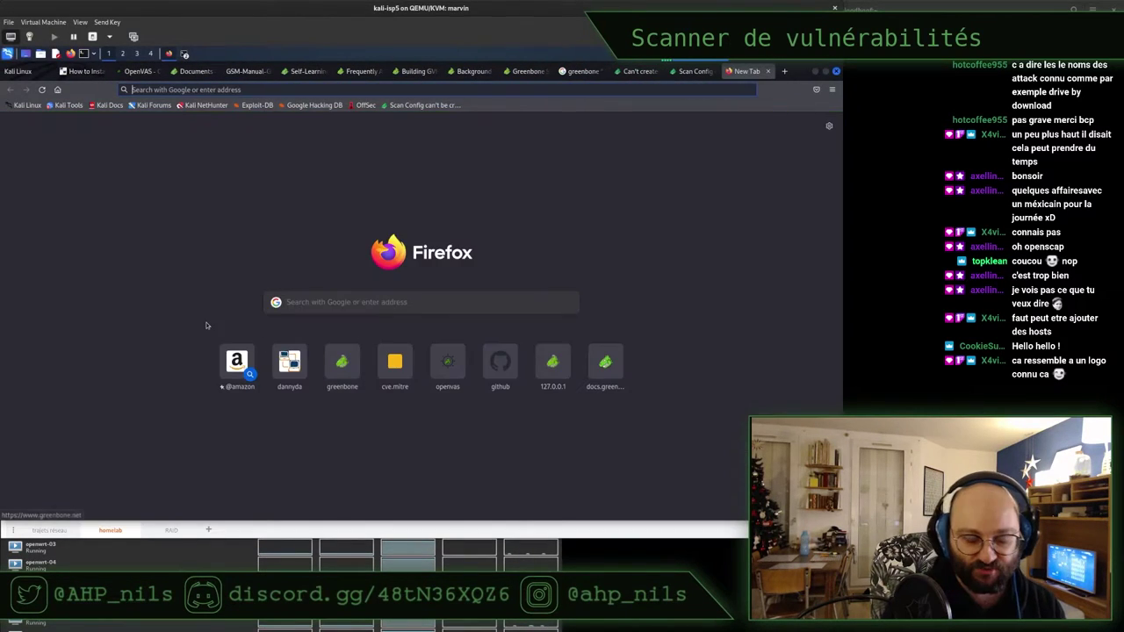
# Load dvwa.example.com in the new tab to reach the DVWA login page
pyautogui.write('dvwa.exam')
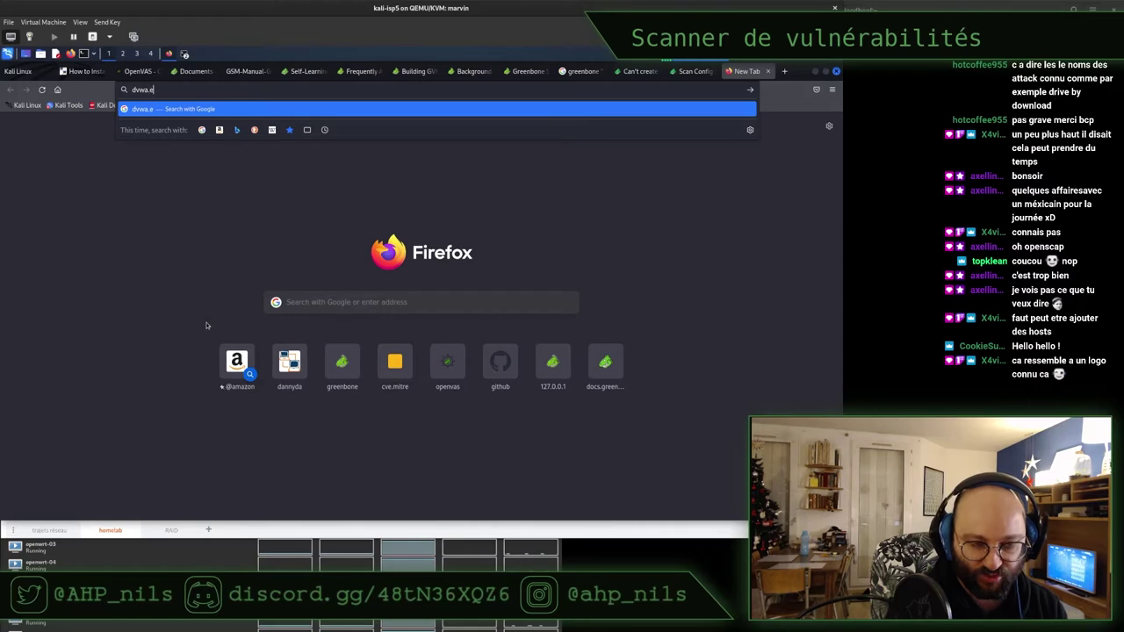
pyautogui.write('ple.com')
pyautogui.press('Return')
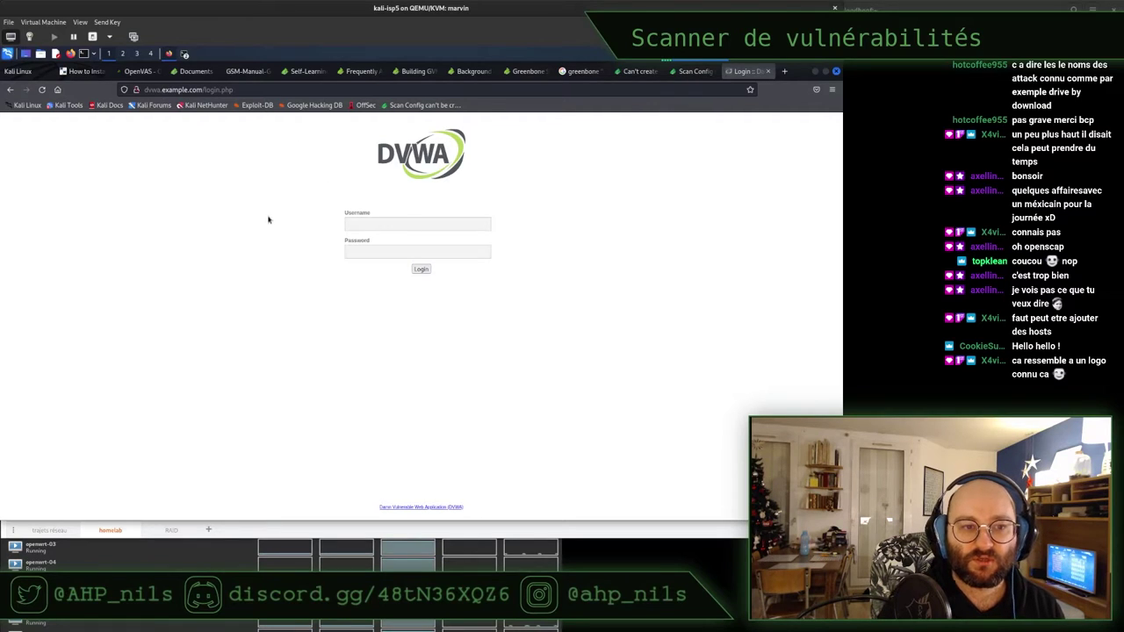
# Run host dvwa.example.com in the terminal, copy the resolved address 10.2.1.4, and return to Firefox
pyautogui.click(816, 71)
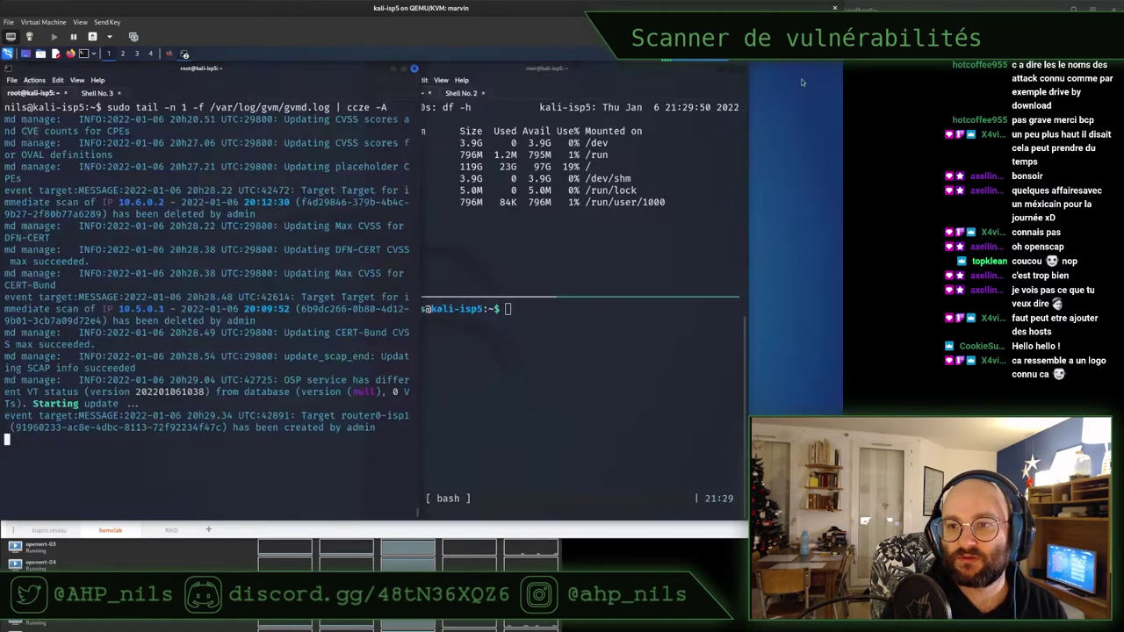
pyautogui.click(557, 386)
pyautogui.write('ho')
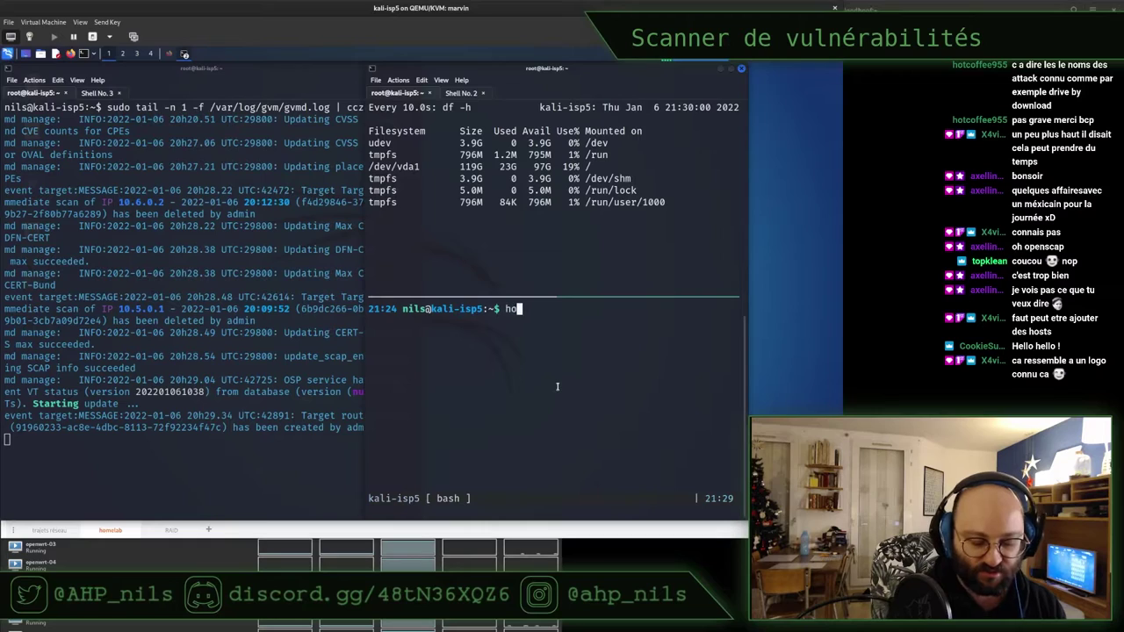
pyautogui.write('st dvwa.e')
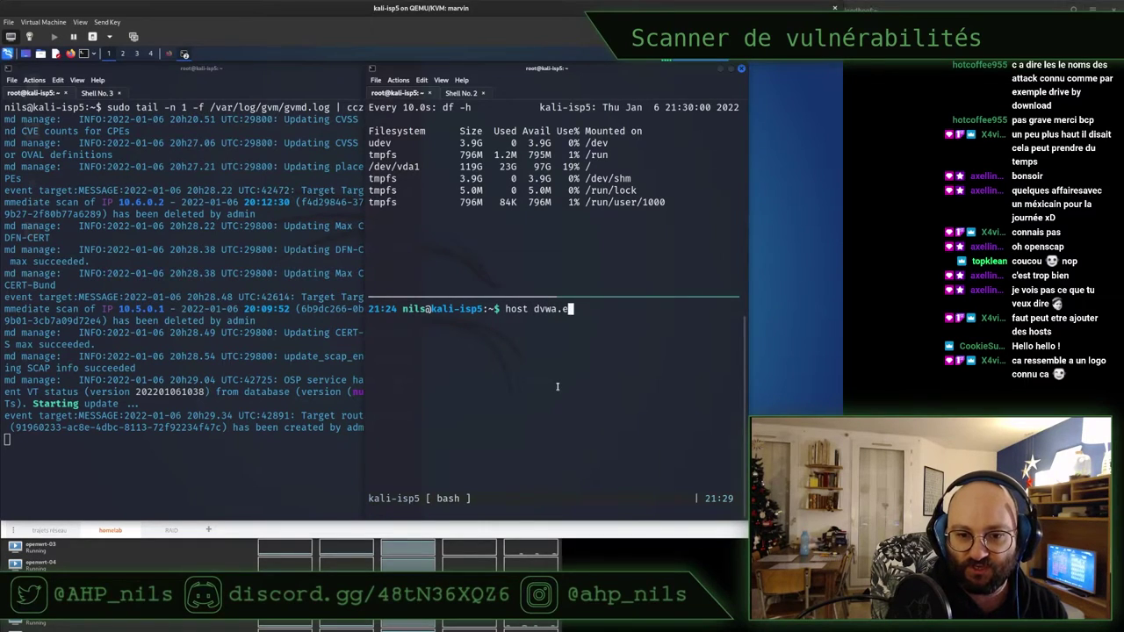
pyautogui.write('xample.com')
pyautogui.press('Return')
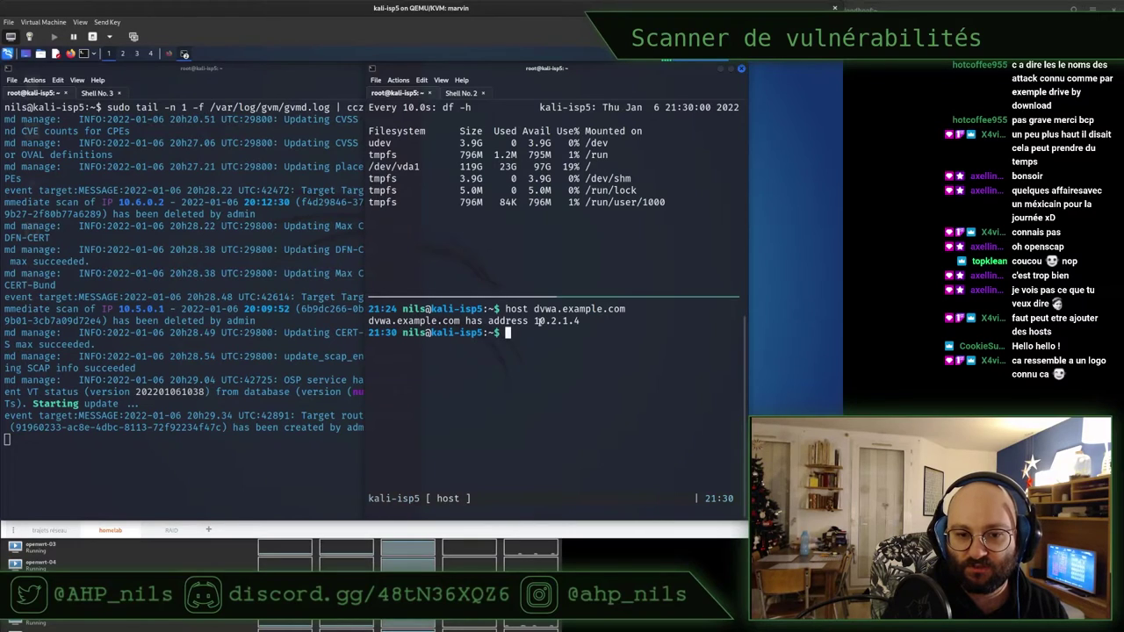
pyautogui.doubleClick(555, 320)
pyautogui.rightClick(555, 320)
pyautogui.click(582, 330)
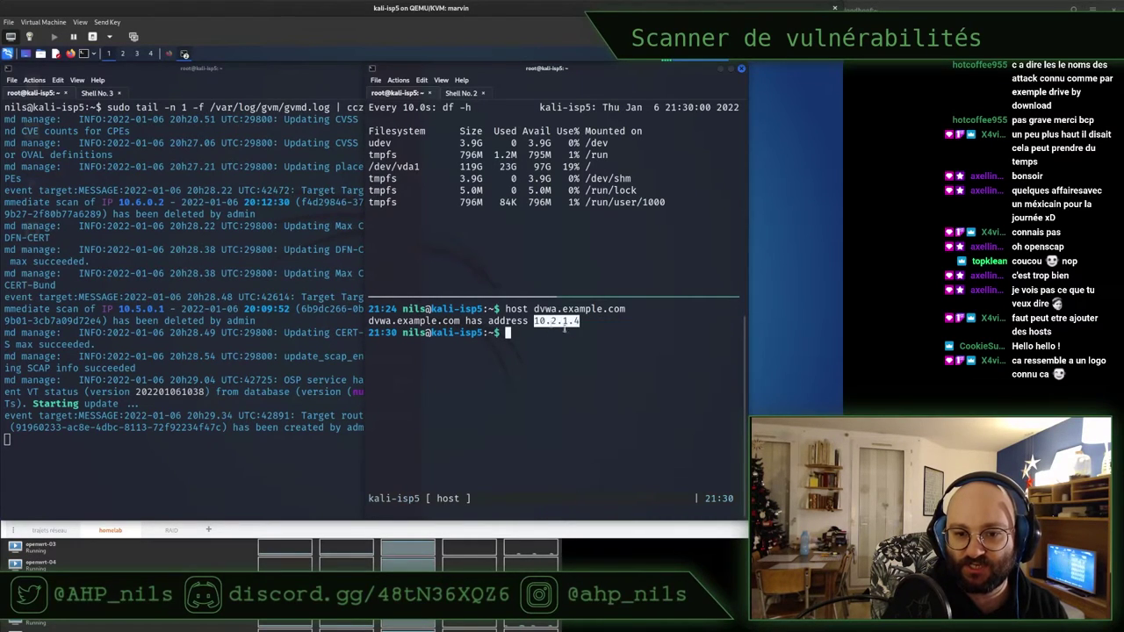
pyautogui.click(172, 55)
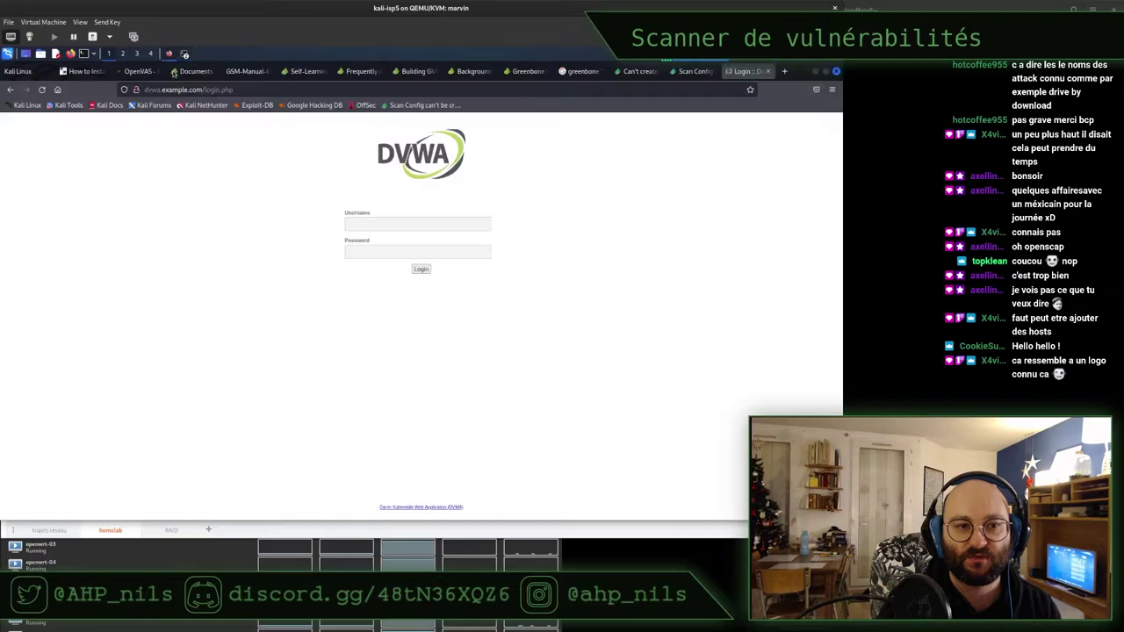
# Switch between the Firefox tabs and return to the Greenbone targets list
pyautogui.click(690, 72)
pyautogui.click(639, 71)
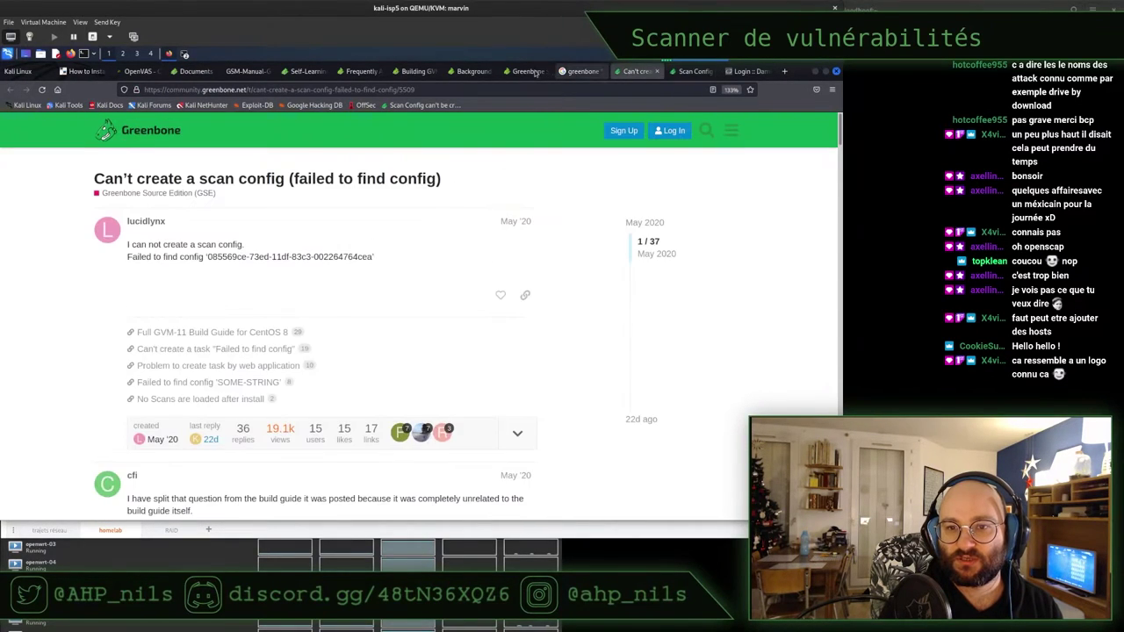
pyautogui.click(525, 72)
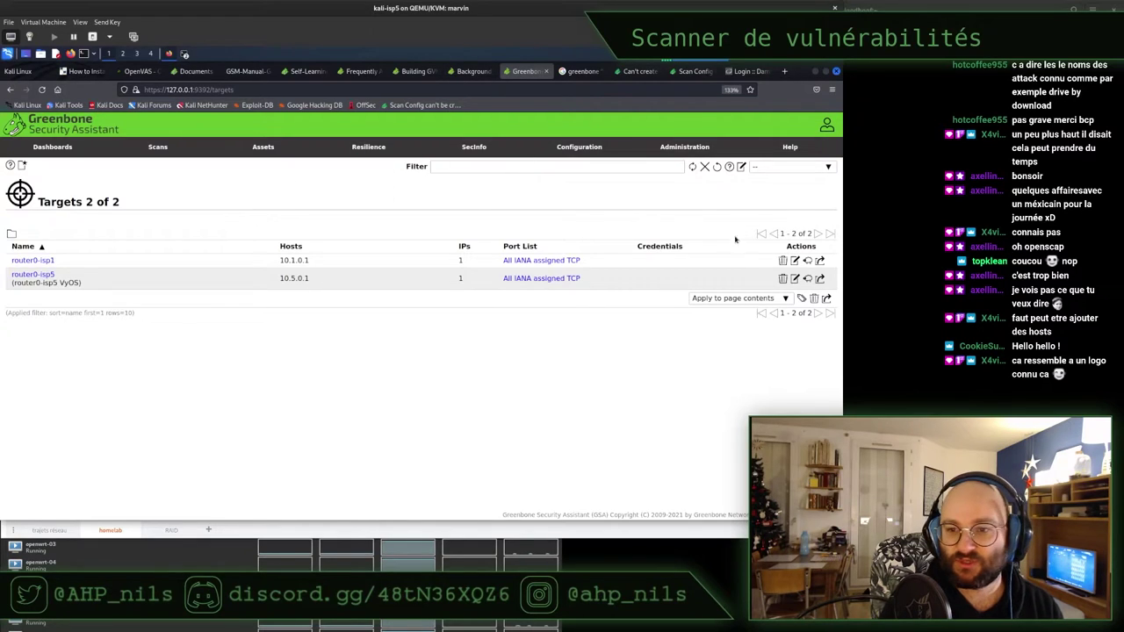
# Create and save target DVWA for host 10.2.1.4 with comment 'DVWA website'
pyautogui.click(23, 166)
pyautogui.doubleClick(299, 233)
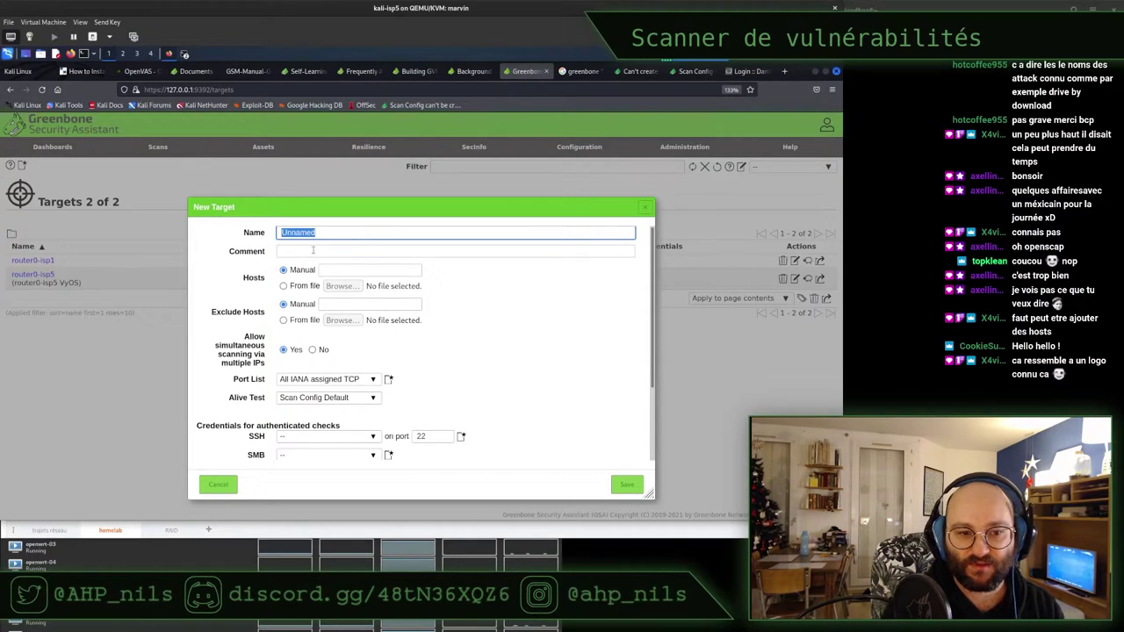
pyautogui.click(347, 270)
pyautogui.write('10.2.1.1')
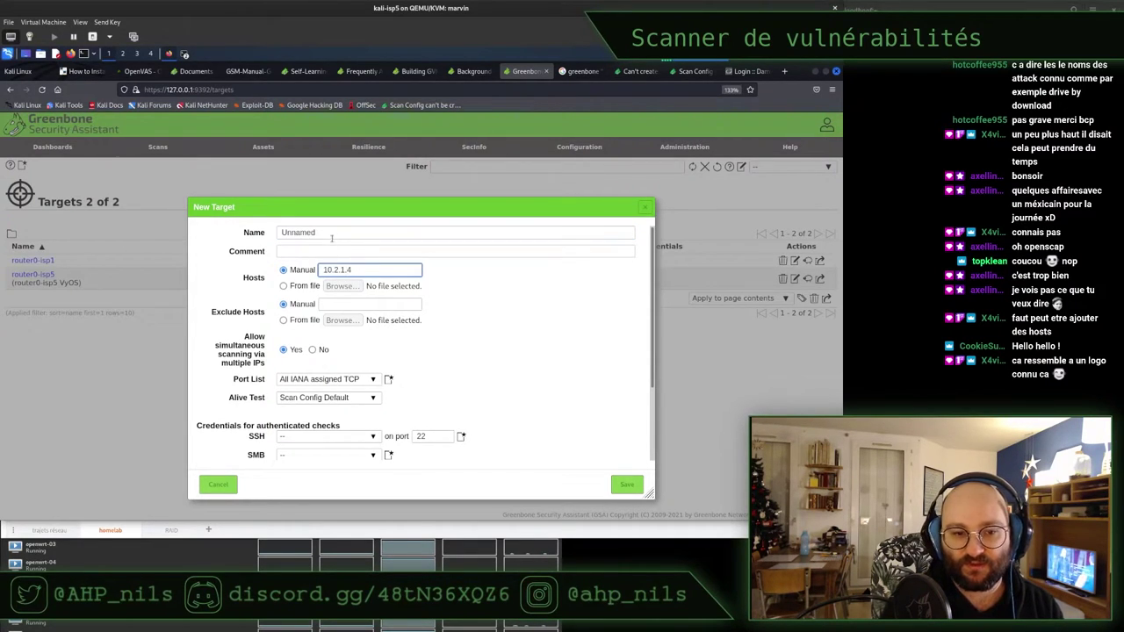
pyautogui.doubleClick(331, 232)
pyautogui.write('DV')
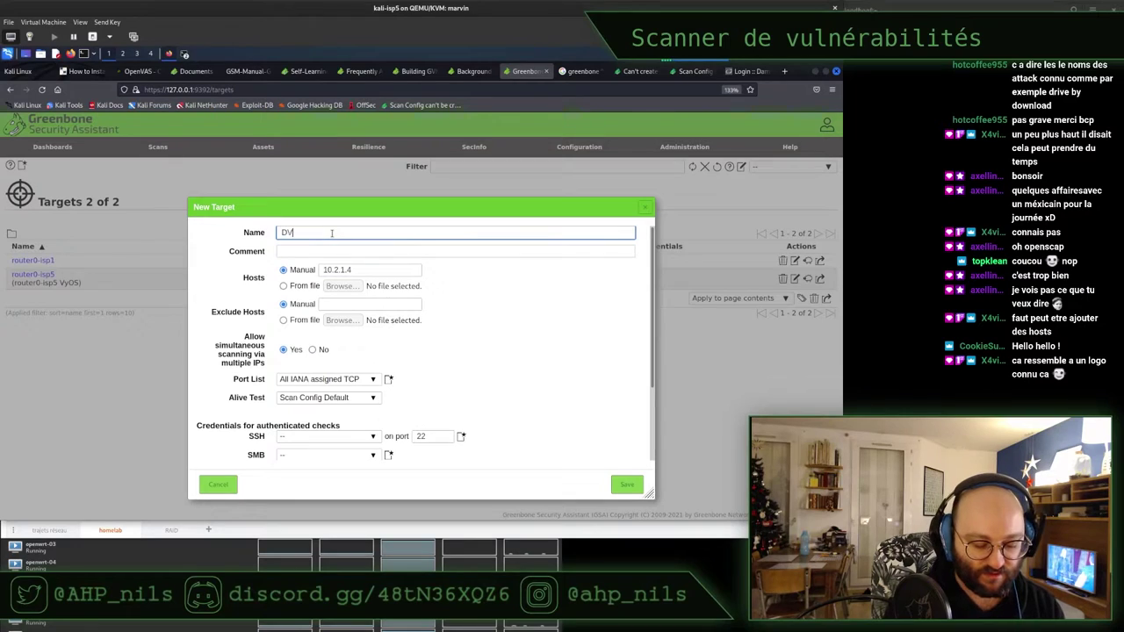
pyautogui.click(341, 250)
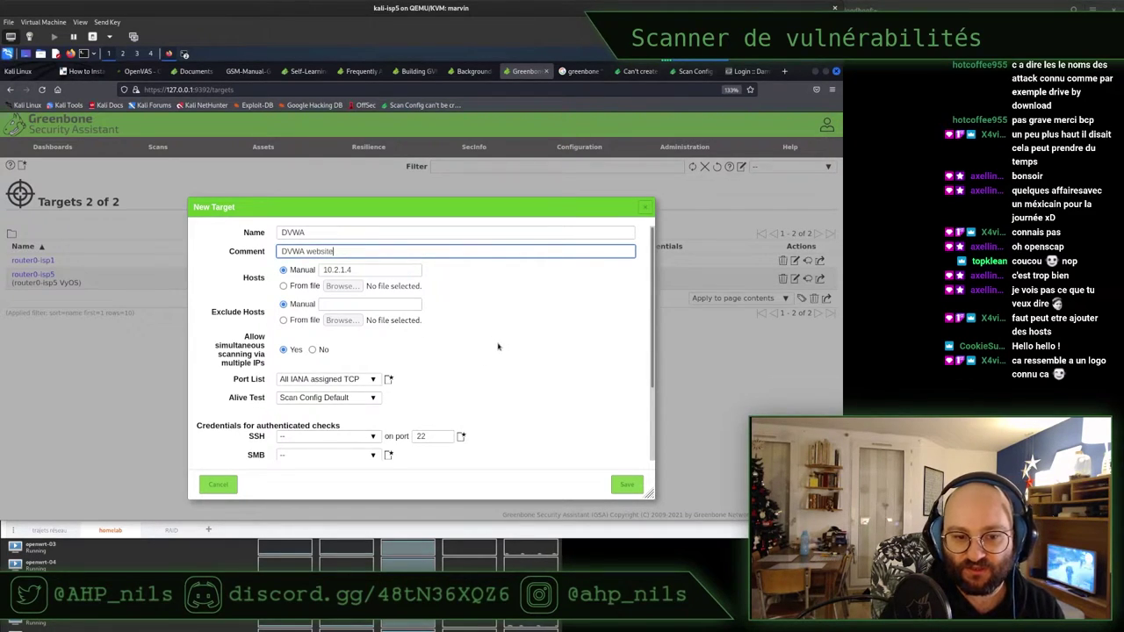
pyautogui.scroll(-2, 498, 346)
pyautogui.click(625, 487)
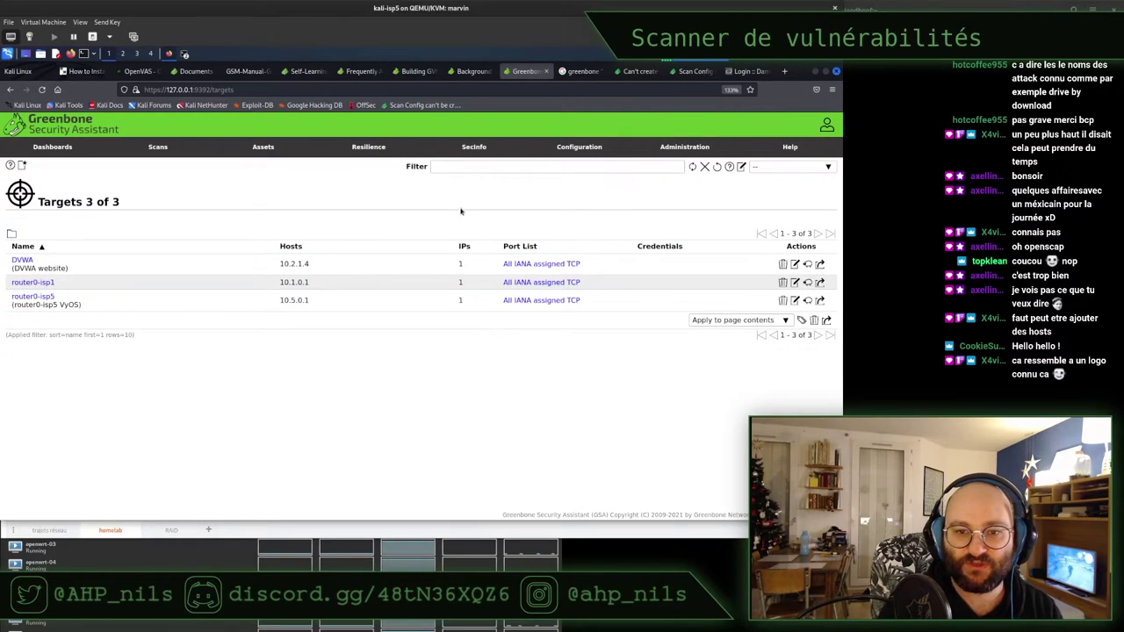
# Browse the NVTs list and then the Port Lists page
pyautogui.moveTo(480, 150)
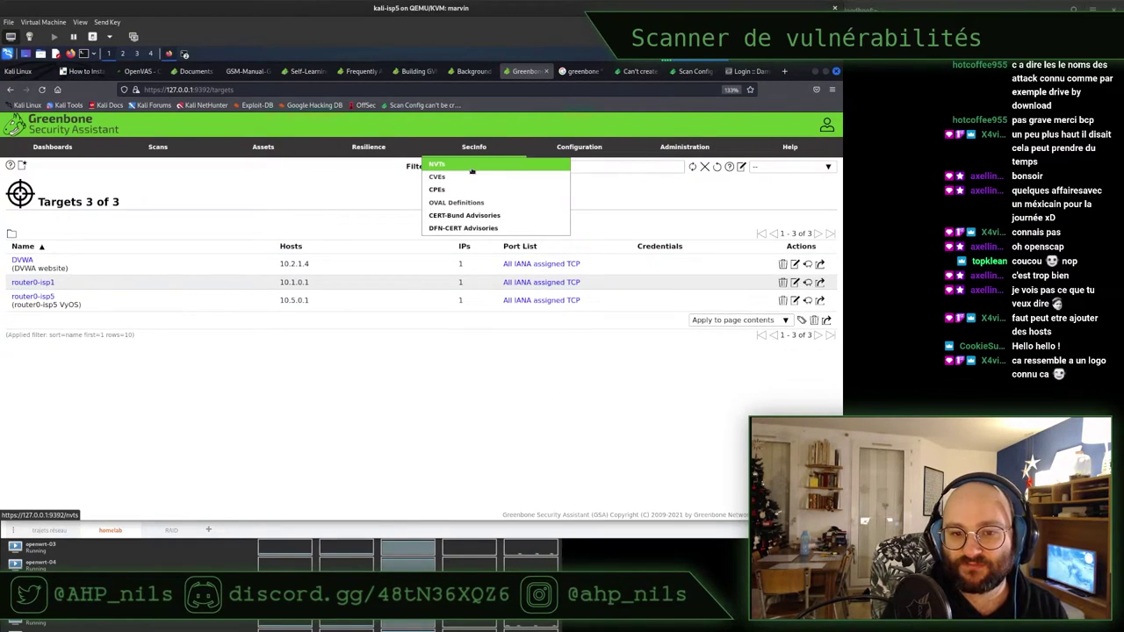
pyautogui.click(472, 169)
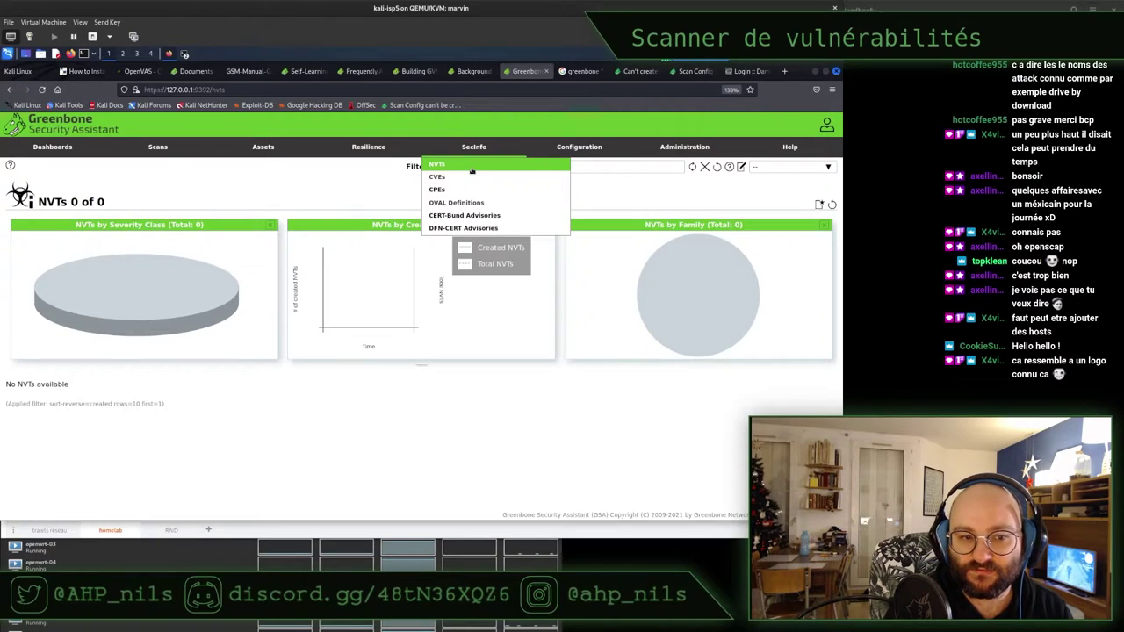
pyautogui.moveTo(618, 147)
pyautogui.click(566, 178)
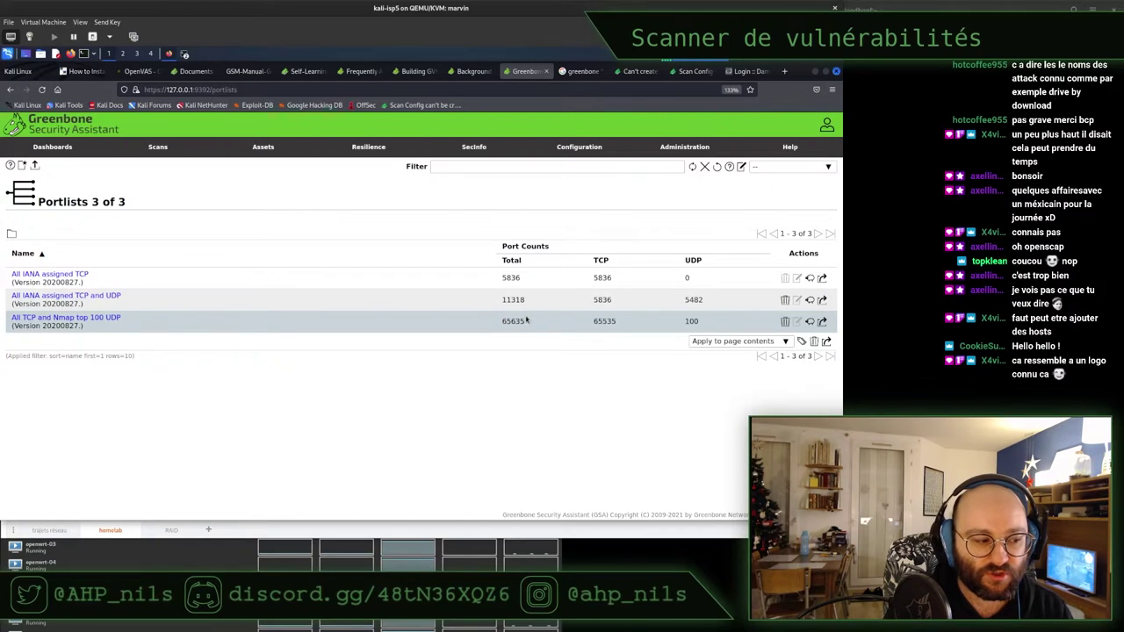
# Go to the Credentials page and start a new credential
pyautogui.moveTo(578, 148)
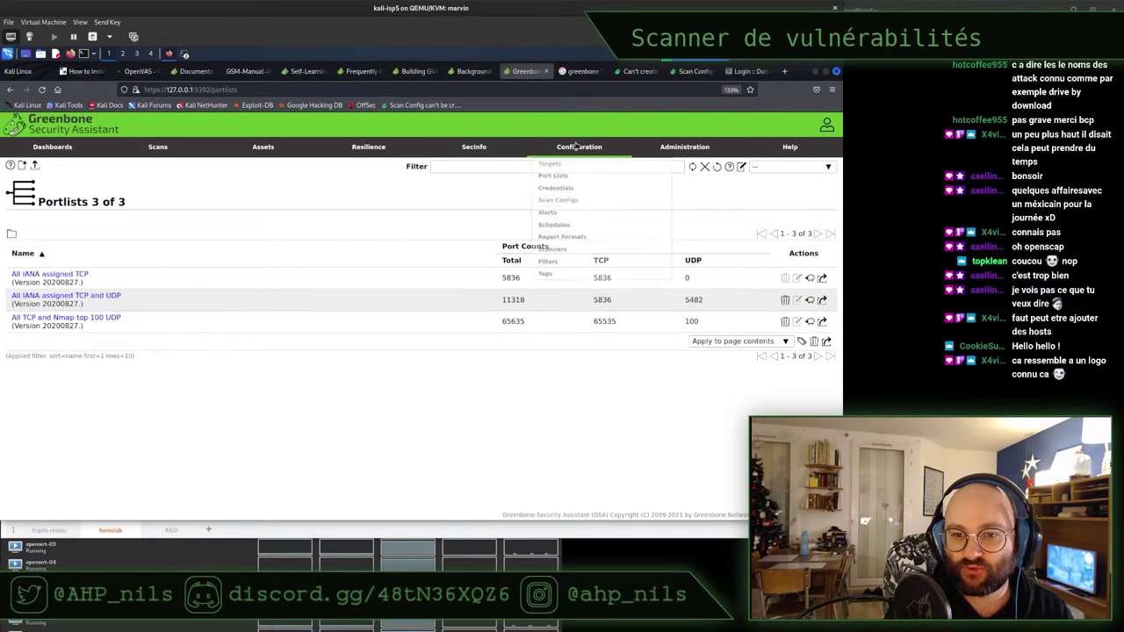
pyautogui.click(564, 190)
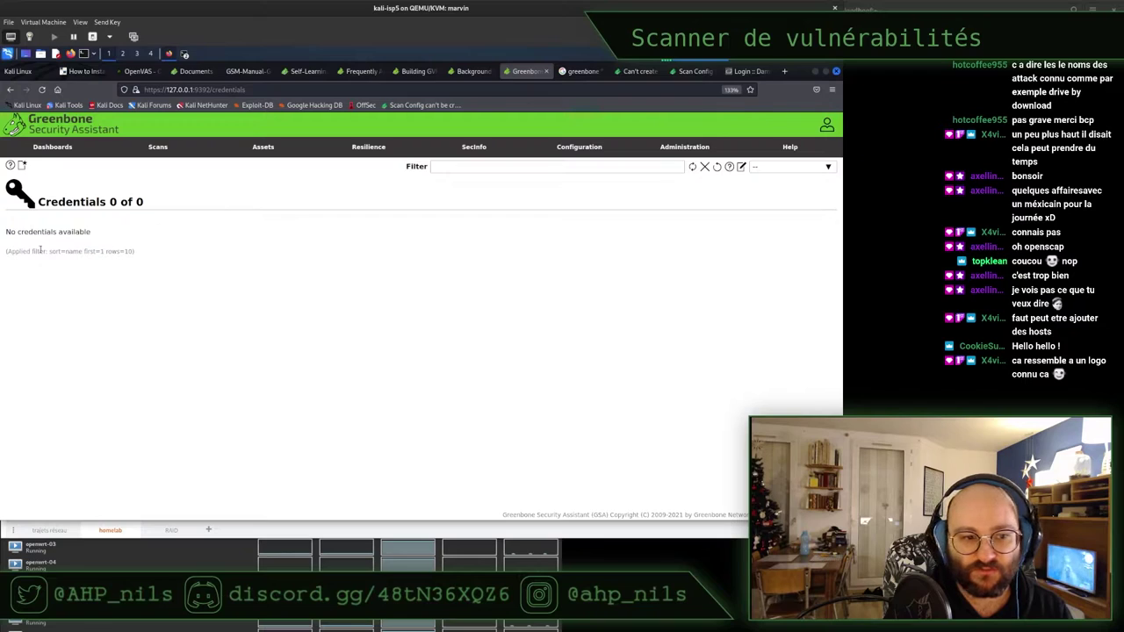
pyautogui.click(22, 165)
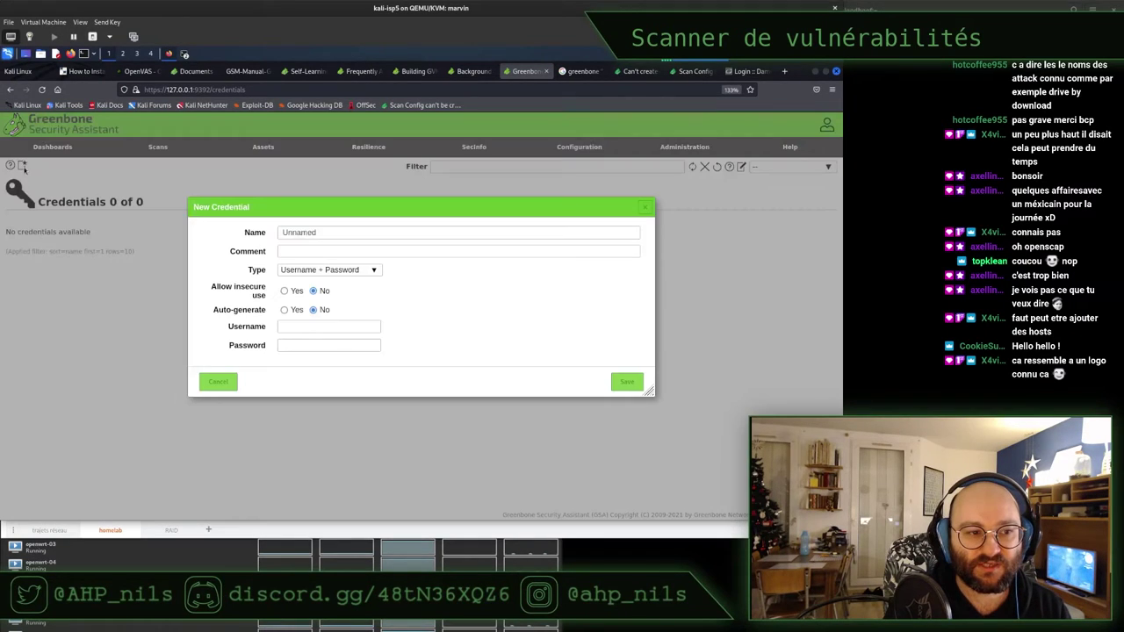
# Name the credential VyOS, paste VyOS into its comment, and switch to the draw.io diagram
pyautogui.doubleClick(387, 232)
pyautogui.write('VyOP')
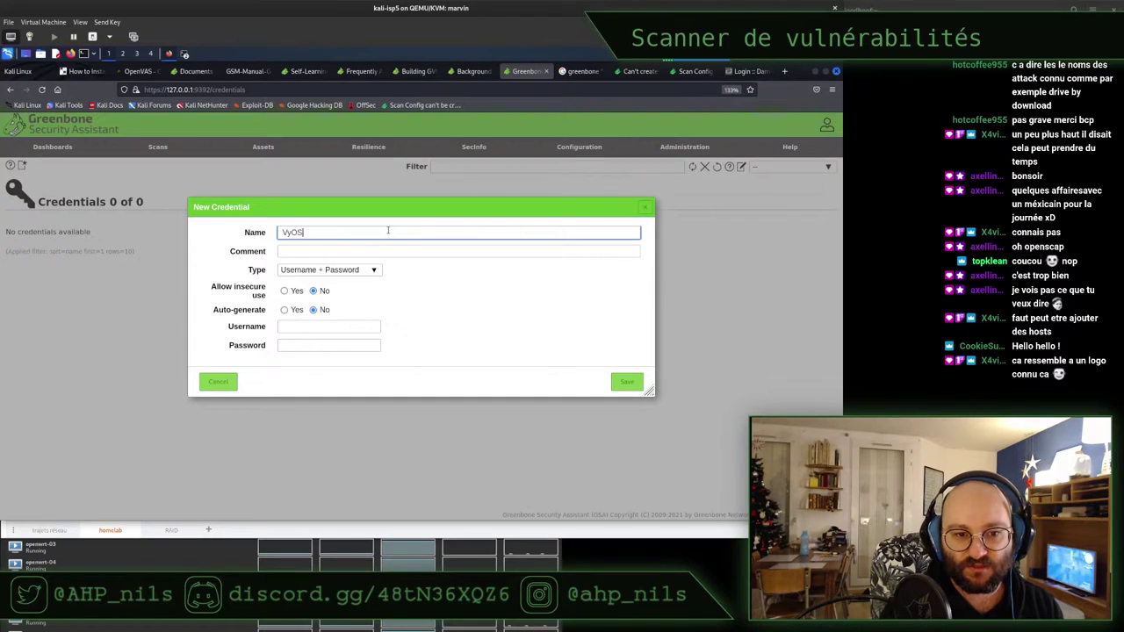
pyautogui.doubleClick(296, 232)
pyautogui.hotkey('ctrl', 'c')
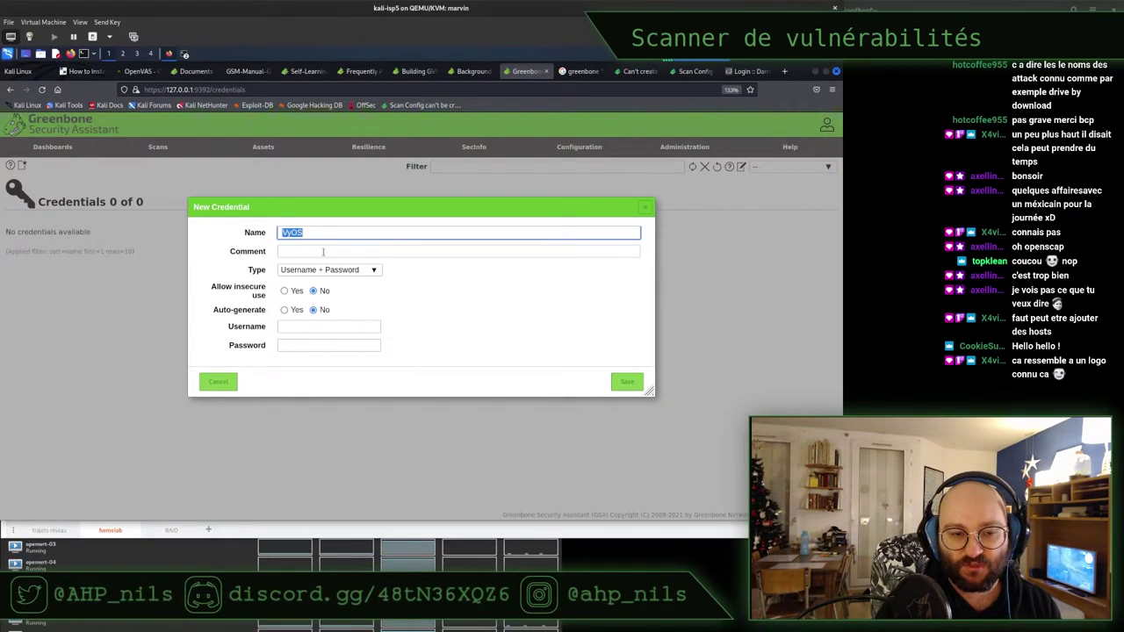
pyautogui.click(323, 252)
pyautogui.hotkey('ctrl', 'v')
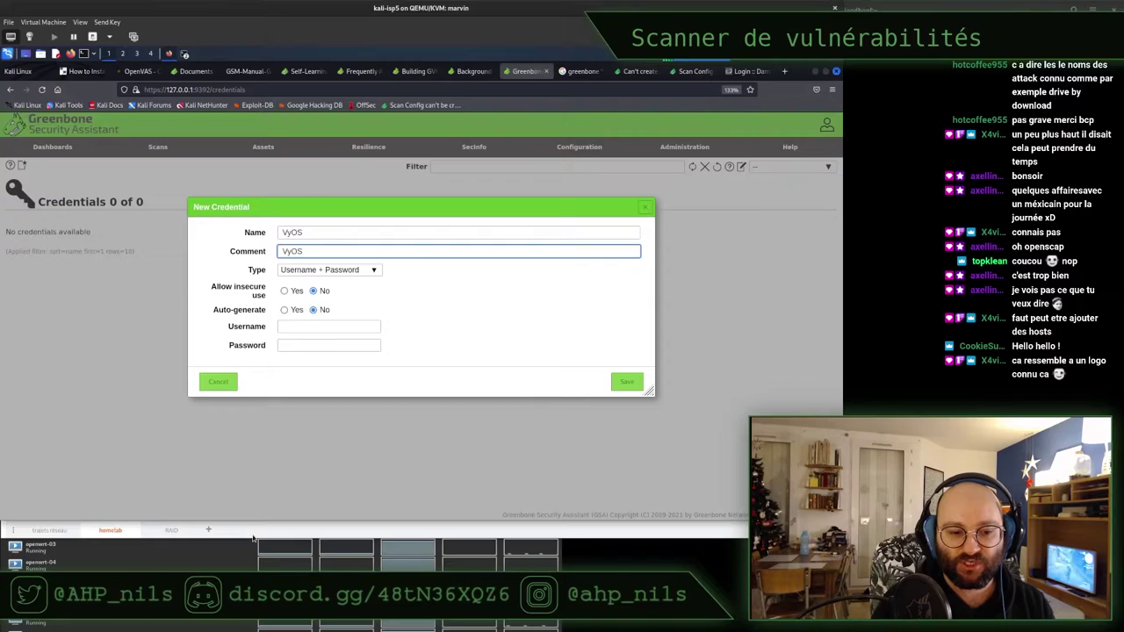
pyautogui.press('super')
pyautogui.click(375, 271)
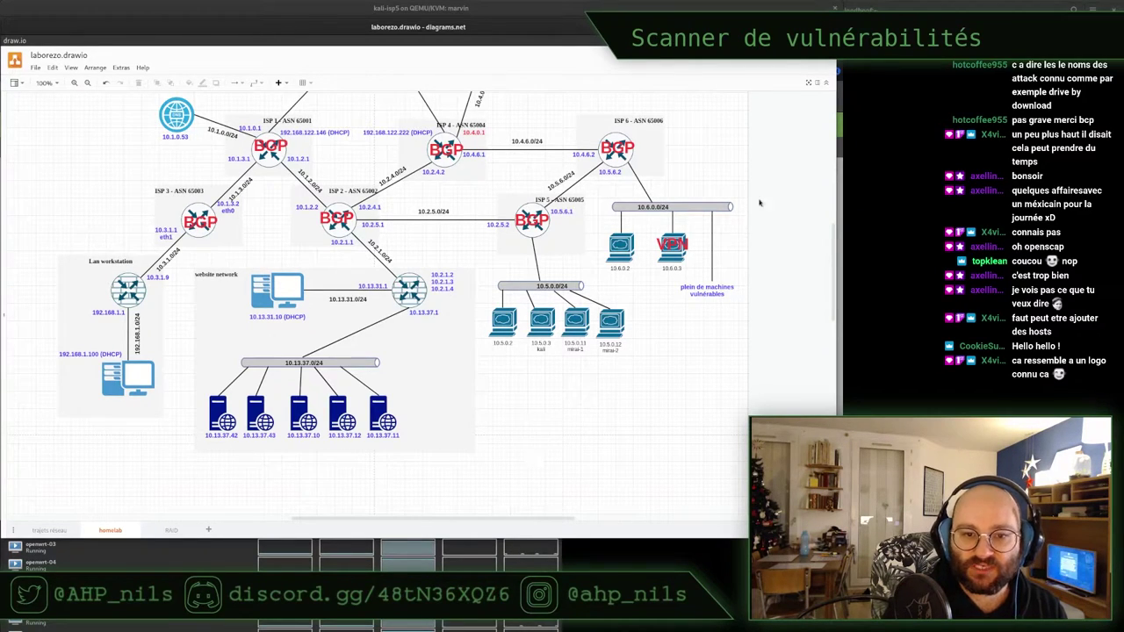
# Select the ISP 1, ISP 4, ISP 6, Lan workstation and 10.13.37.1 routers, then return to the Kali VM
pyautogui.moveTo(831, 284); pyautogui.dragTo(831, 263)
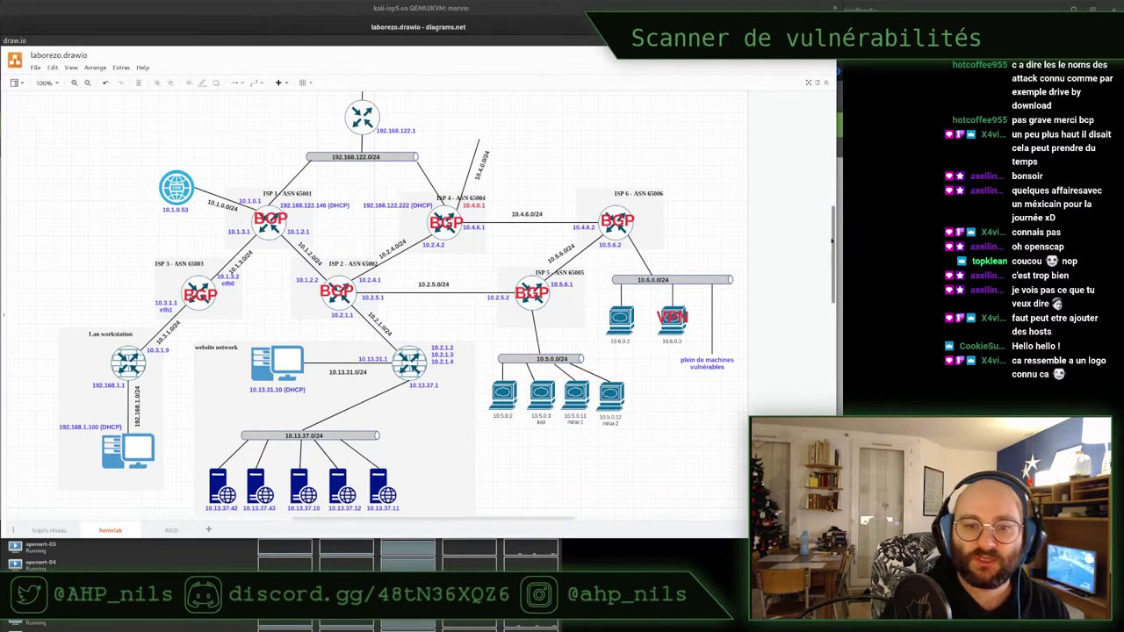
pyautogui.click(273, 221)
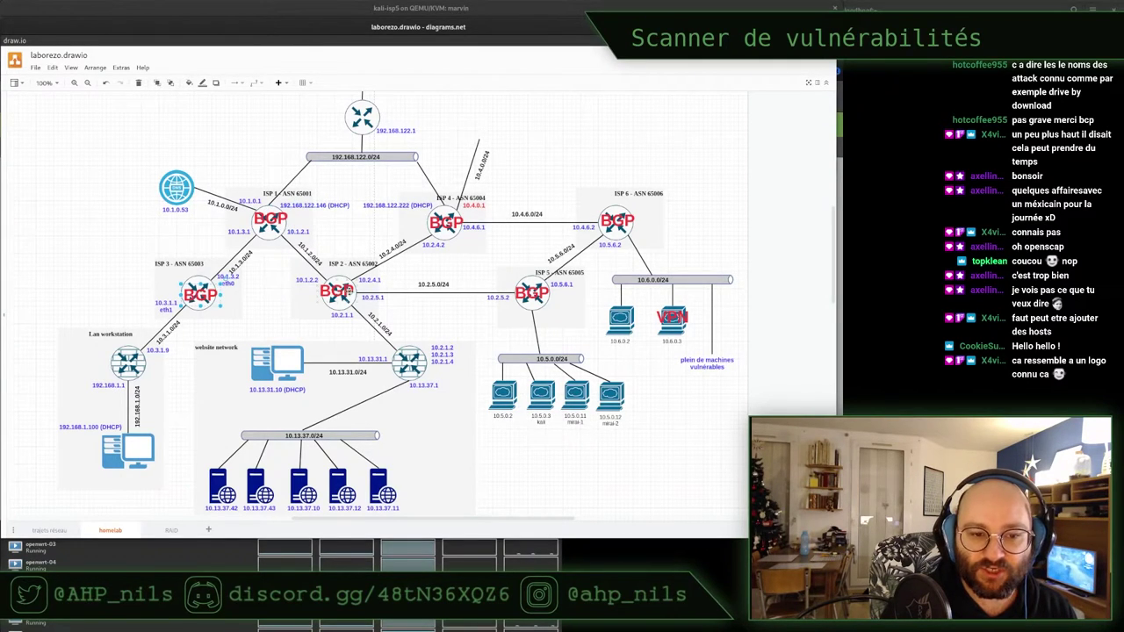
pyautogui.click(447, 223)
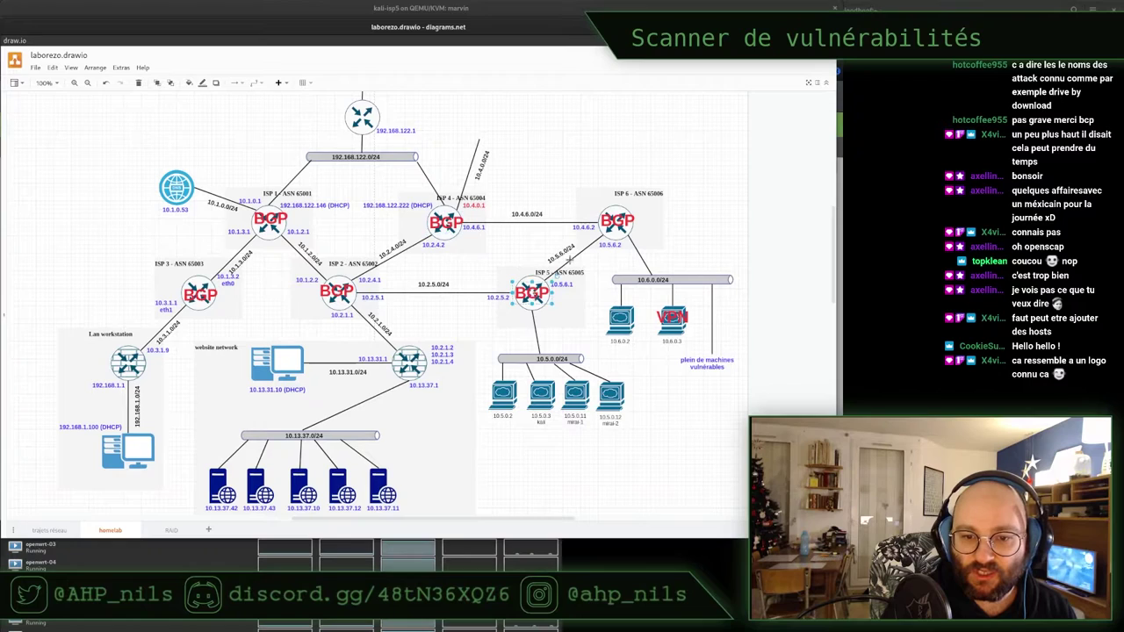
pyautogui.click(616, 225)
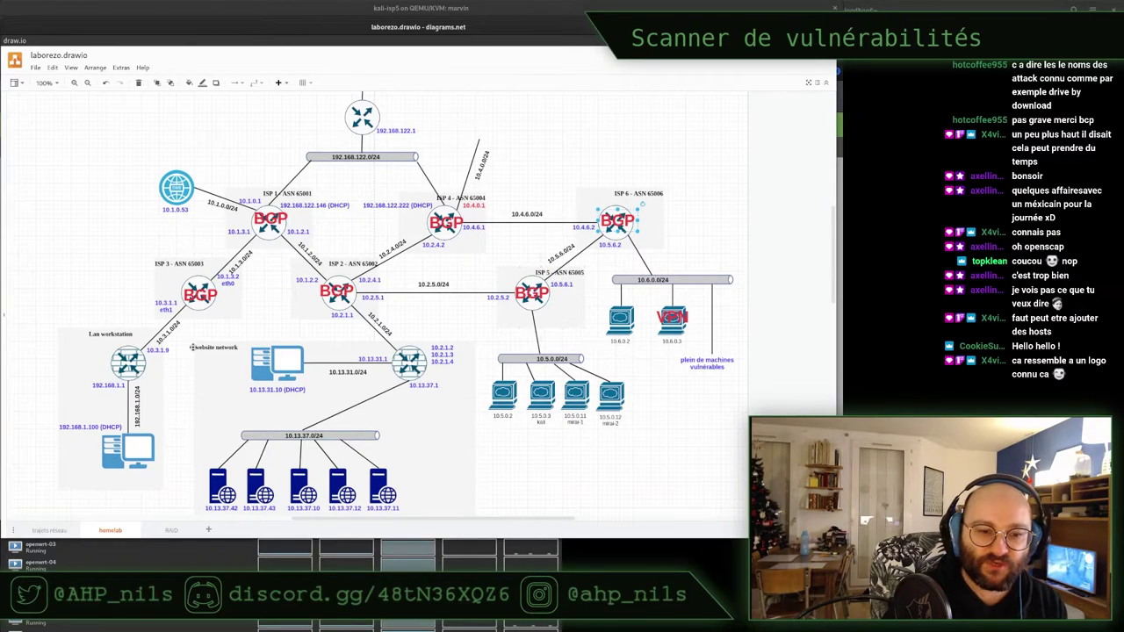
pyautogui.click(127, 363)
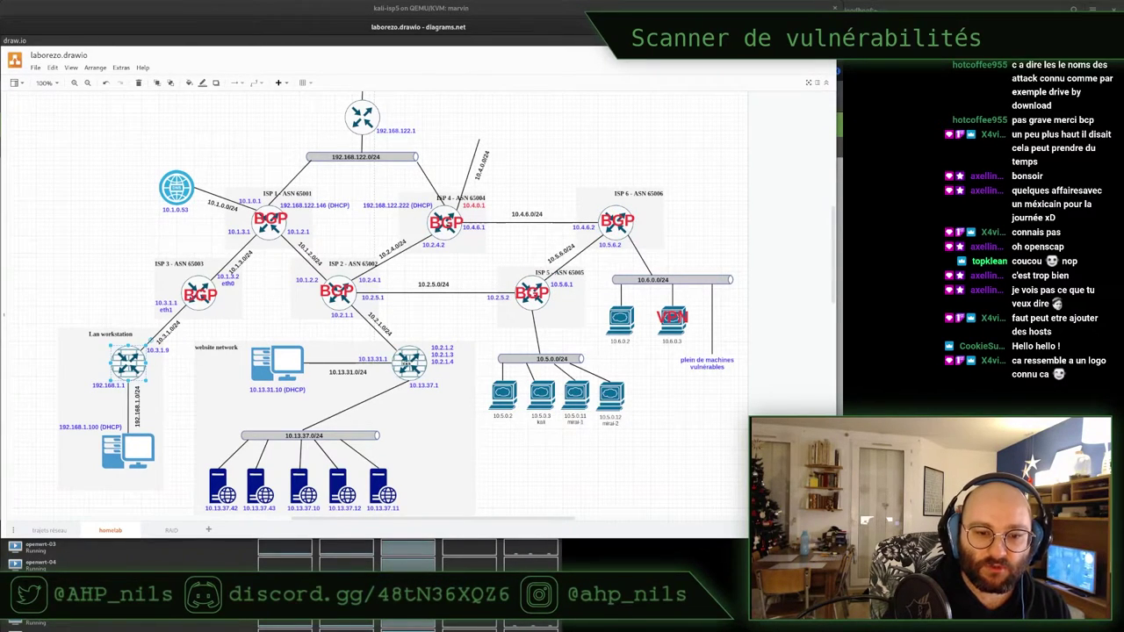
pyautogui.click(407, 362)
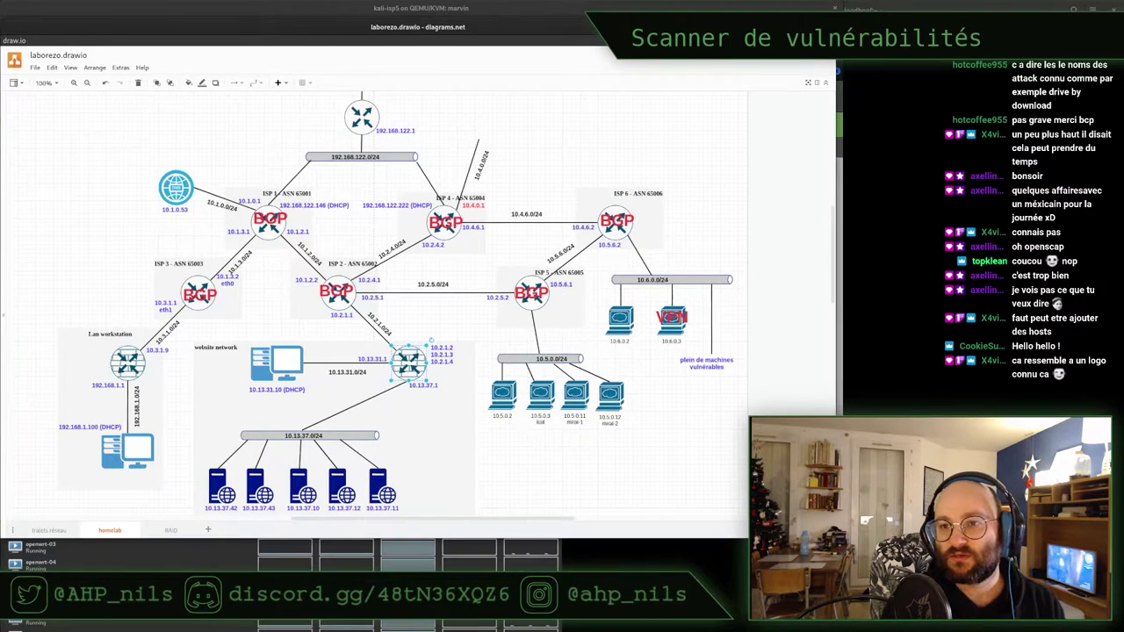
pyautogui.click(654, 7)
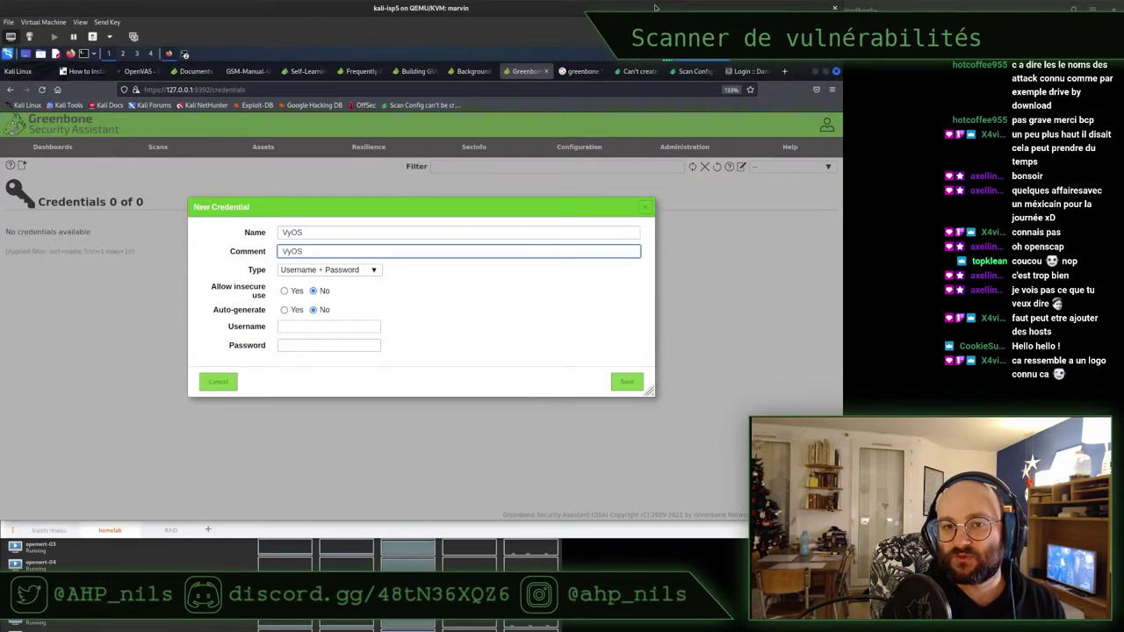
# Check the VyOS name and comment and keep the Username + Password type
pyautogui.click(321, 234)
pyautogui.click(306, 251)
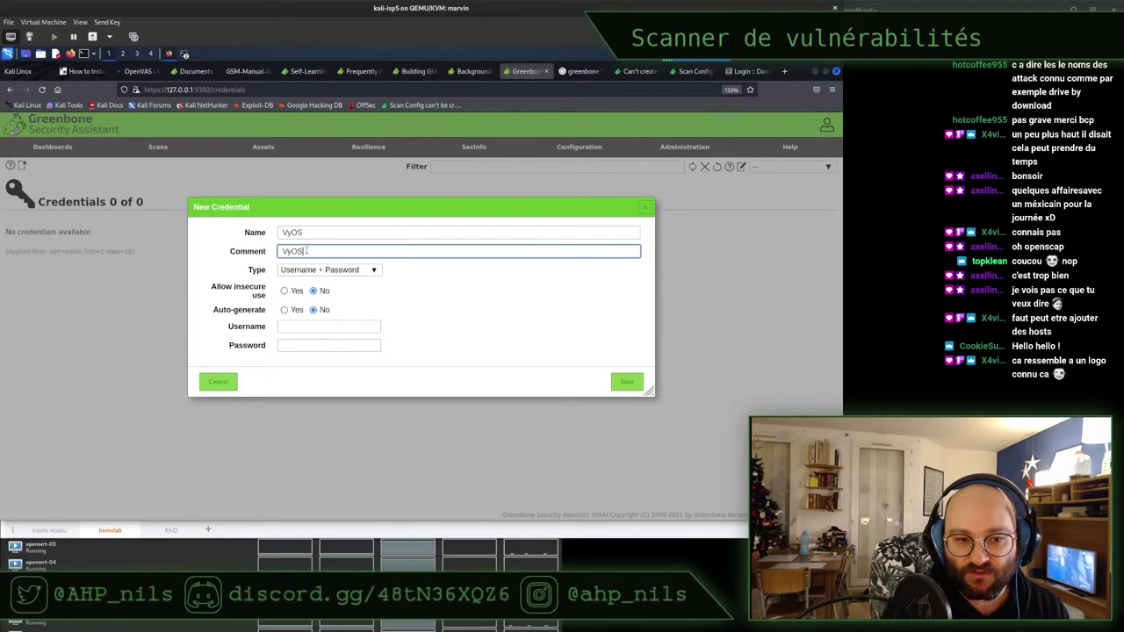
pyautogui.click(306, 269)
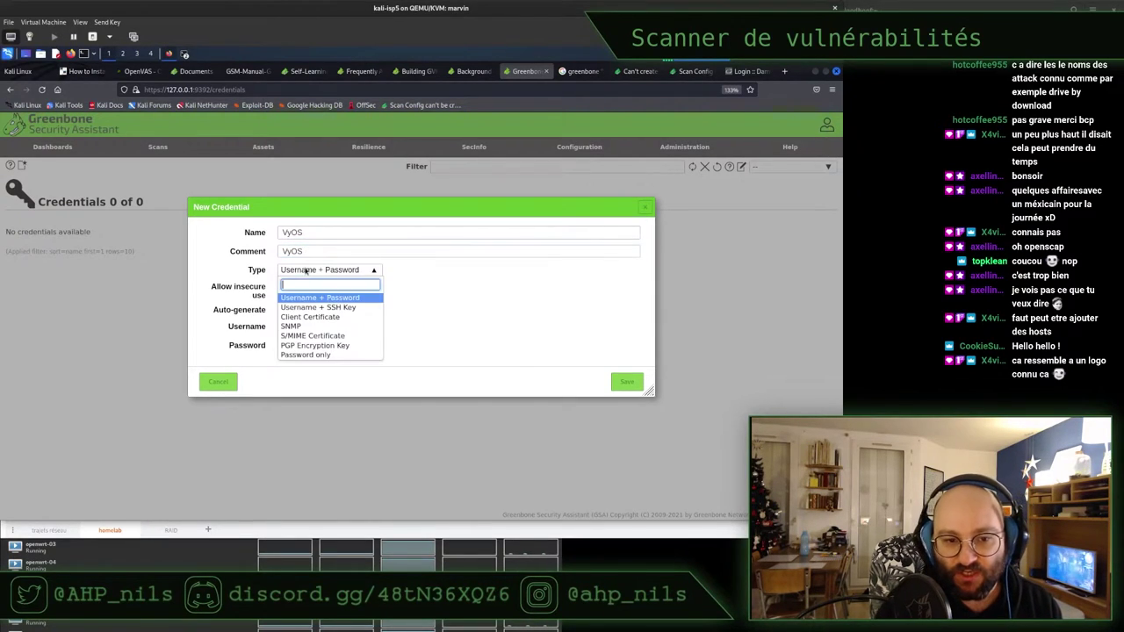
pyautogui.click(475, 284)
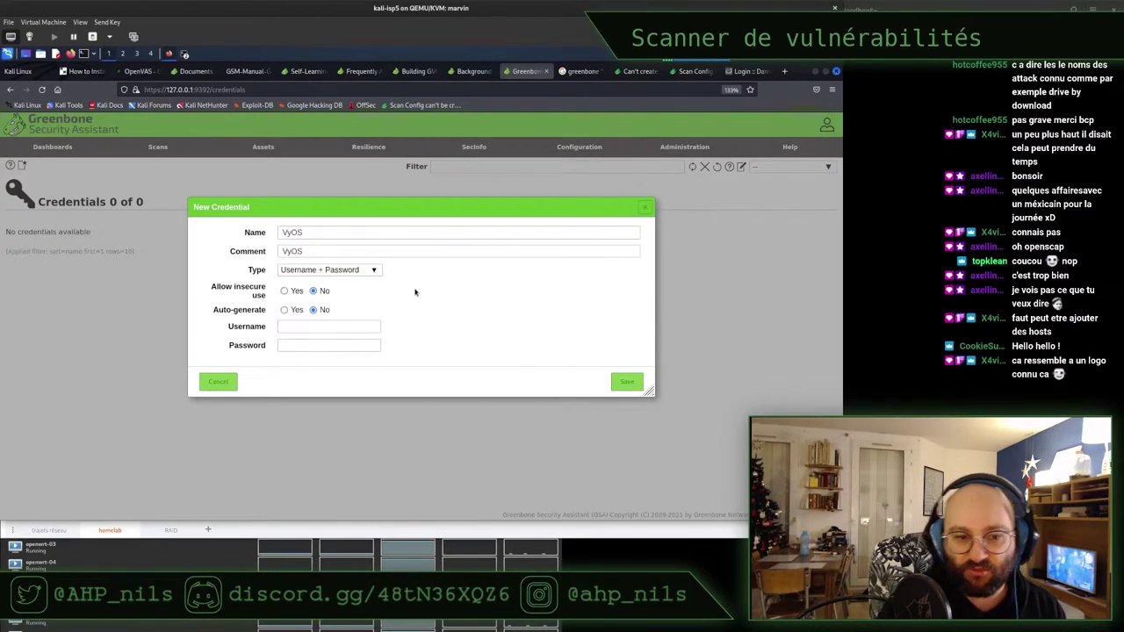
# Enter username vyos and its password, save, and decline Firefox's offer to store the login
pyautogui.click(288, 326)
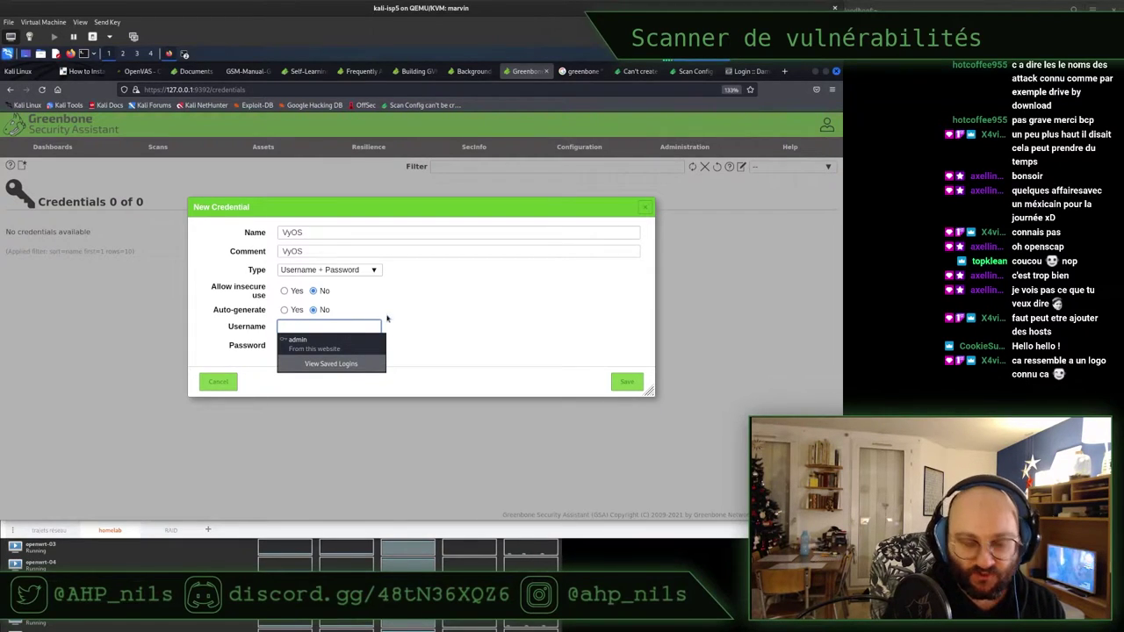
pyautogui.write('vyos')
pyautogui.press('Tab')
pyautogui.write('v')
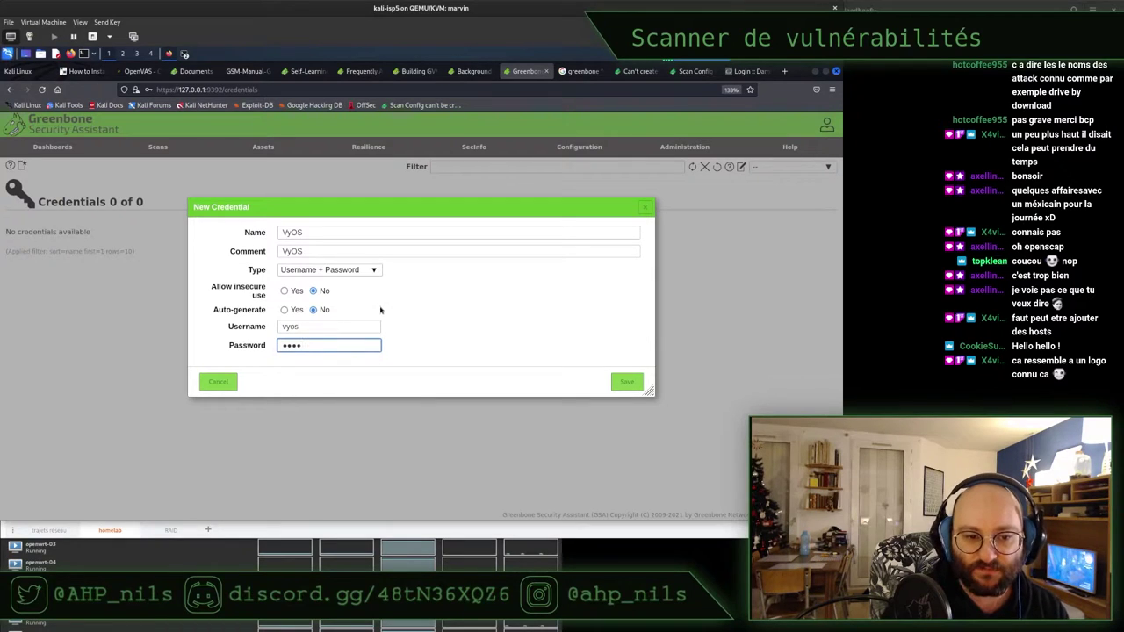
pyautogui.click(627, 381)
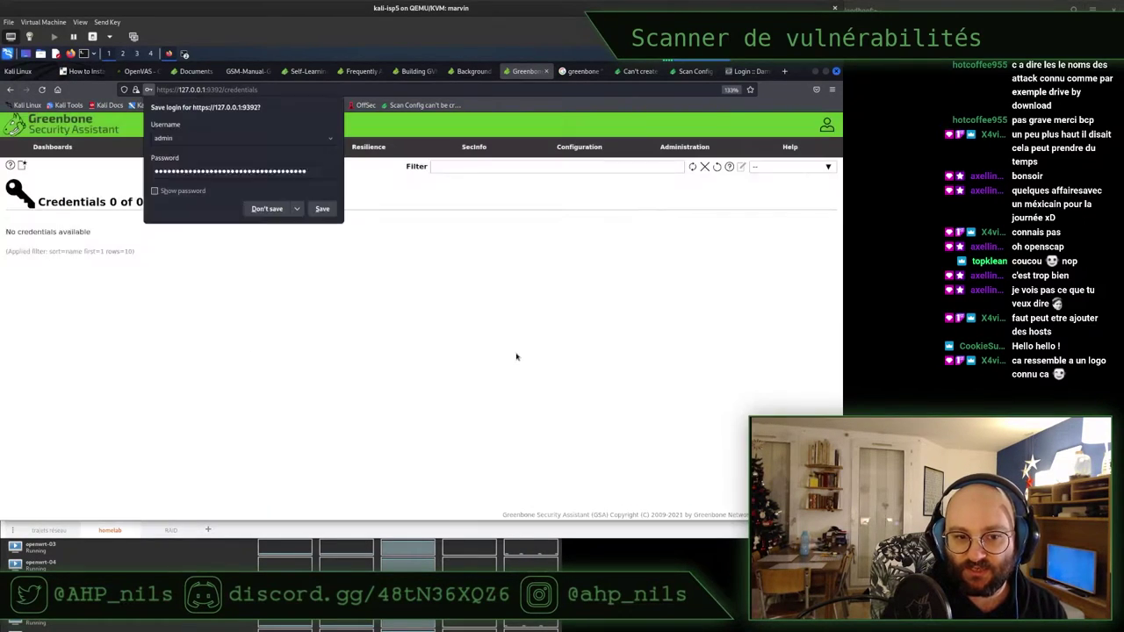
pyautogui.click(261, 213)
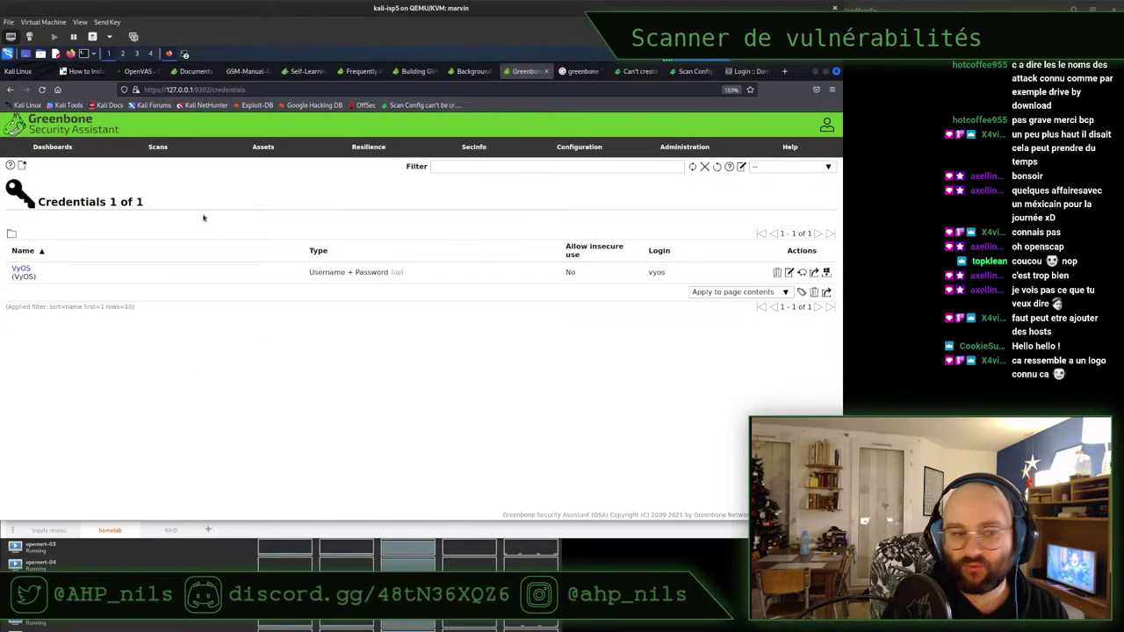
# Start a new credential named OPNSense with OPNSense as its comment
pyautogui.click(23, 166)
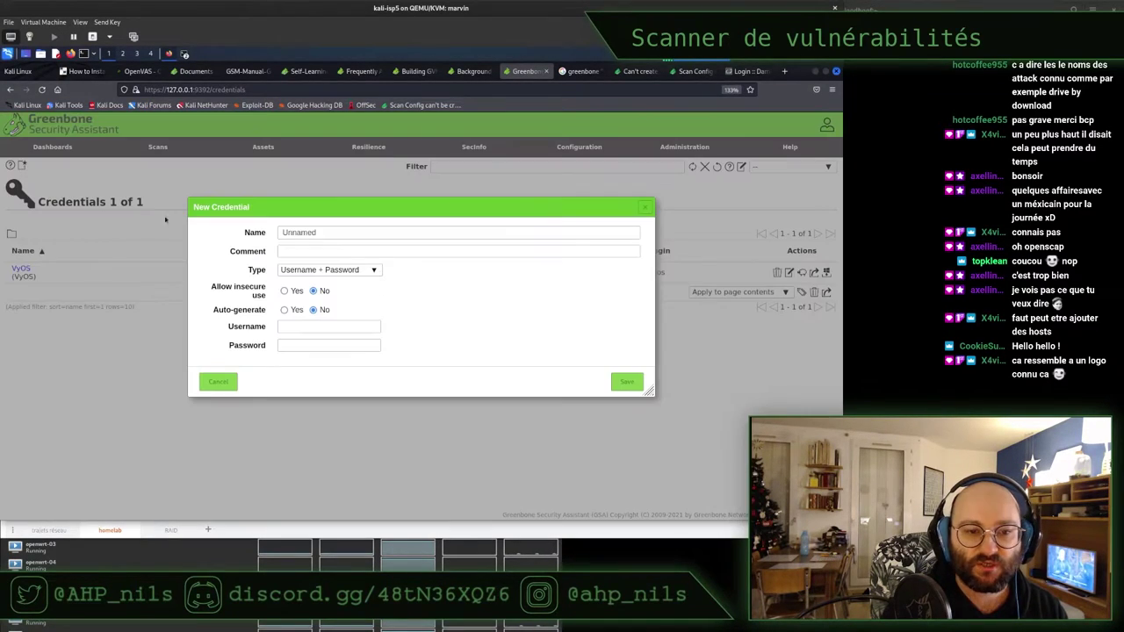
pyautogui.doubleClick(327, 233)
pyautogui.write('OPNSense')
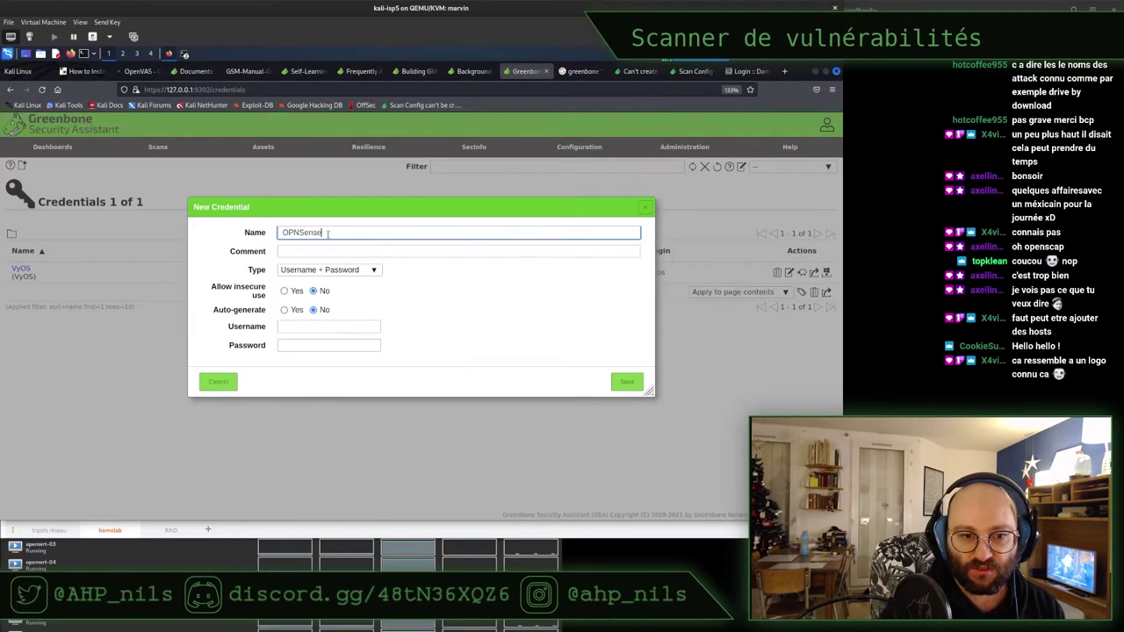
pyautogui.doubleClick(306, 233)
pyautogui.middleClick(305, 251)
# Enter username root, retype the password correctly, and save the OPNSense credential
pyautogui.click(329, 327)
pyautogui.write('root')
pyautogui.press('Tab')
pyautogui.write('opnsense')
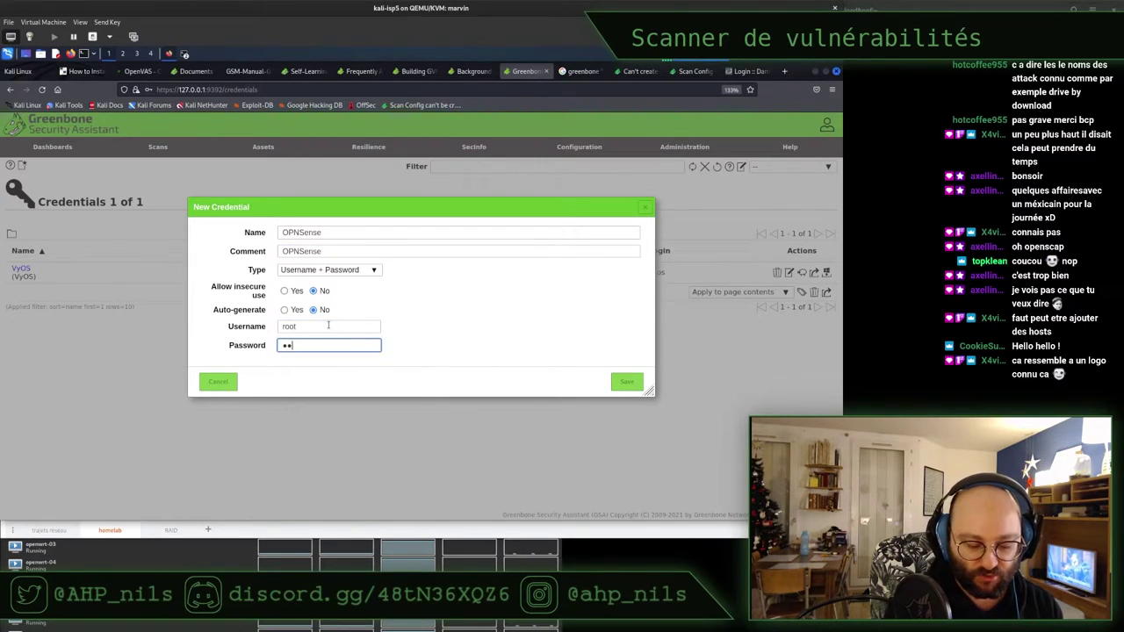
pyautogui.hotkey('ctrl', 'a')
pyautogui.press('BackSpace')
pyautogui.write('opn')
pyautogui.press('BackSpace')
pyautogui.press('BackSpace')
pyautogui.press('BackSpace')
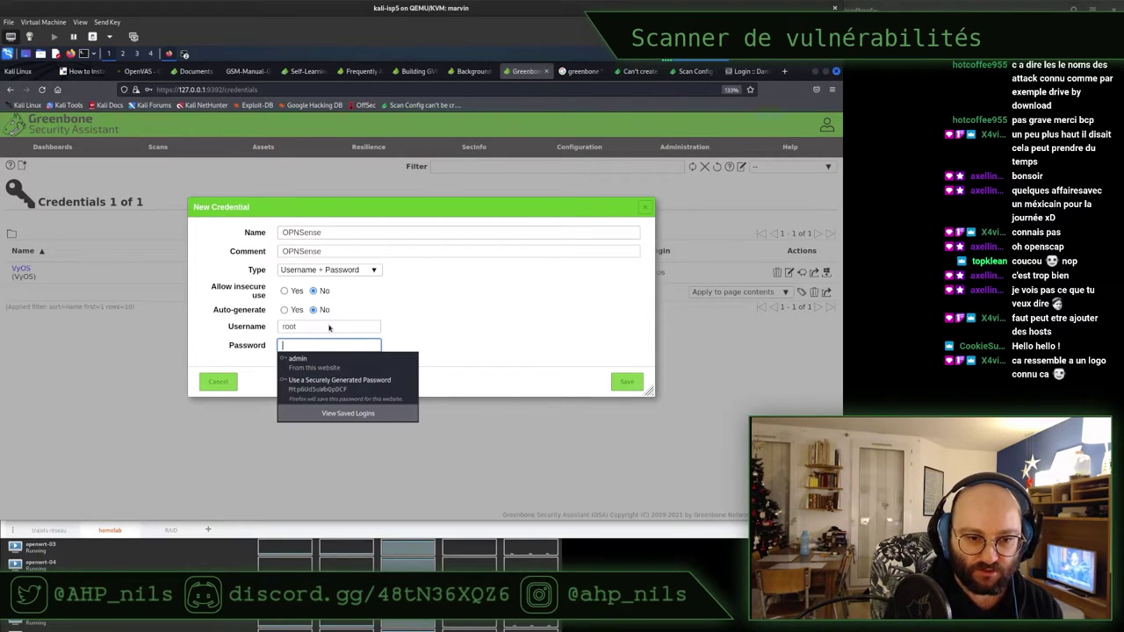
pyautogui.write('opnsens')
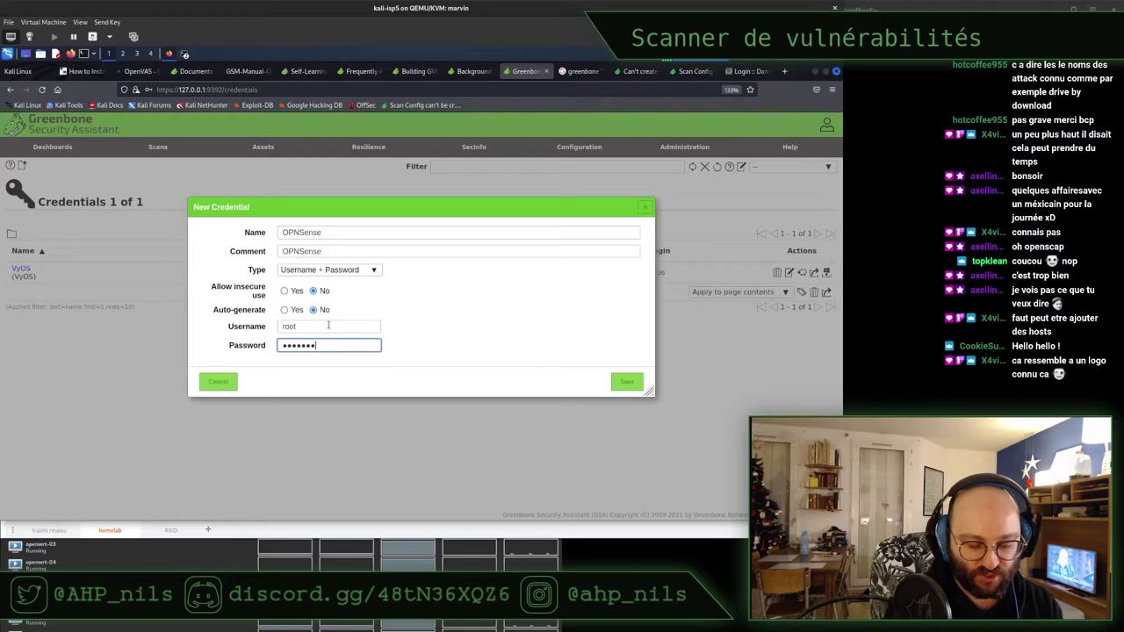
pyautogui.click(628, 384)
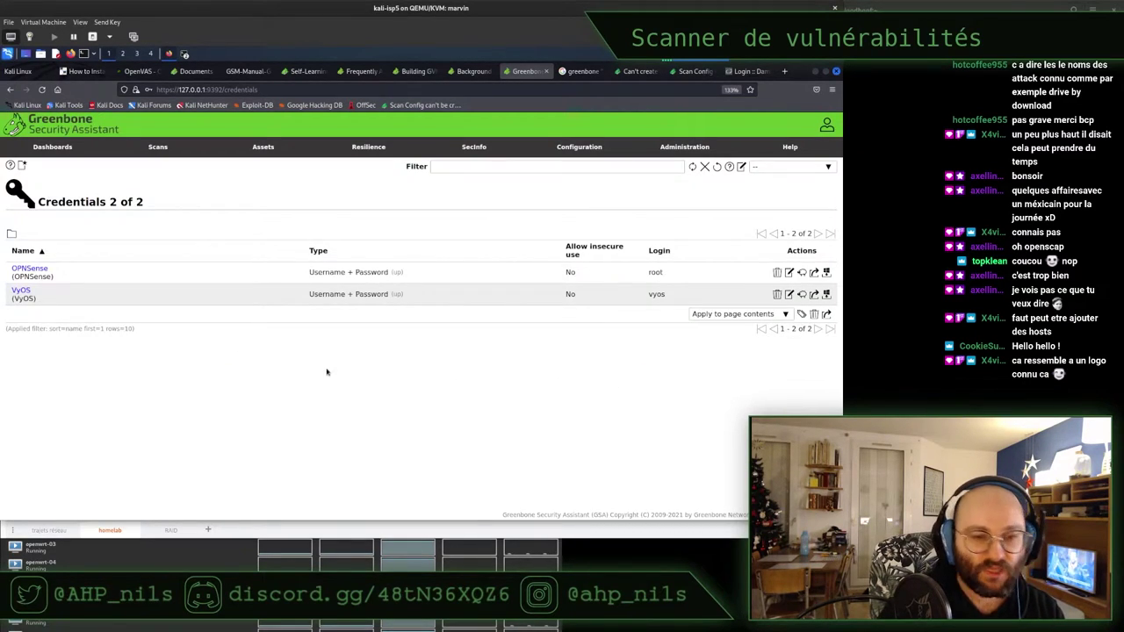
pyautogui.moveTo(492, 146)
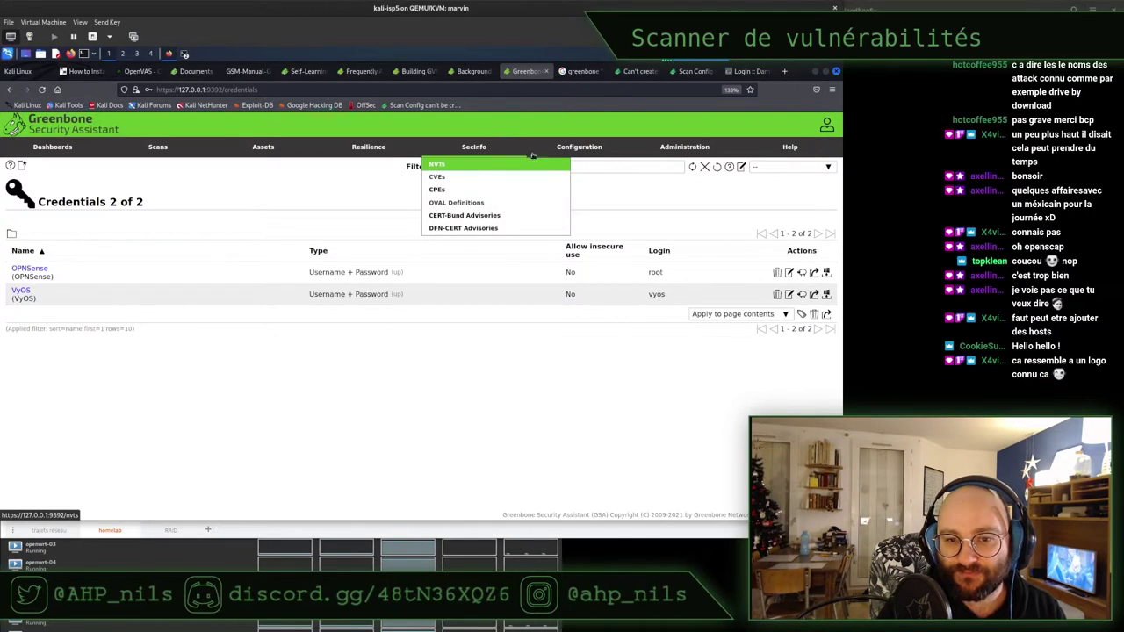
# Open Scan Configs and close a new Unnamed scan config without saving
pyautogui.moveTo(567, 149)
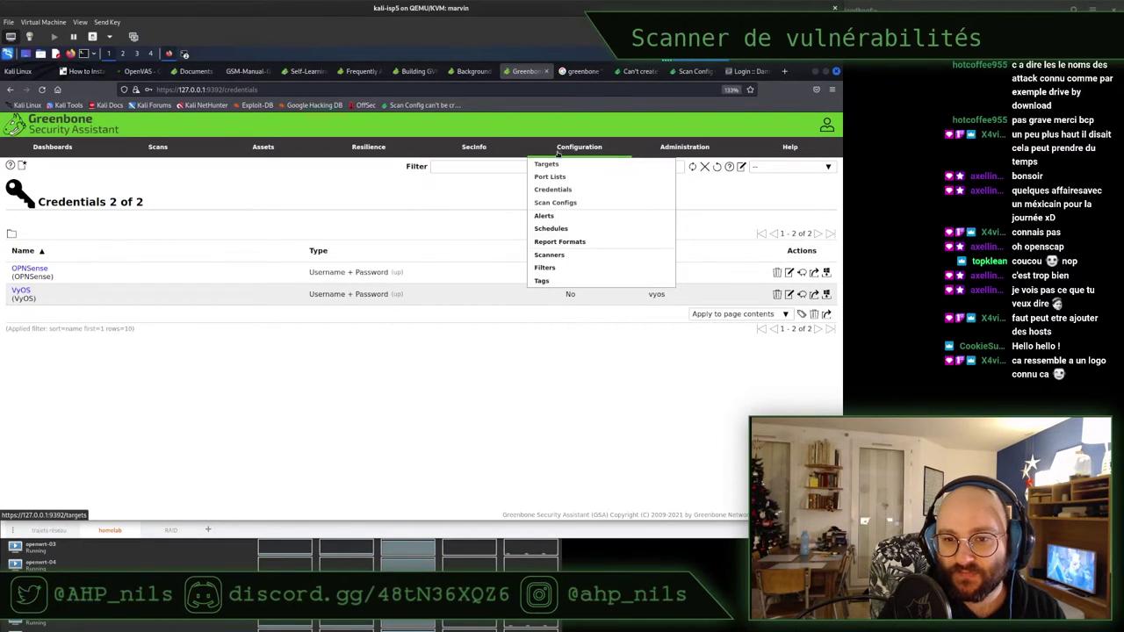
pyautogui.click(566, 204)
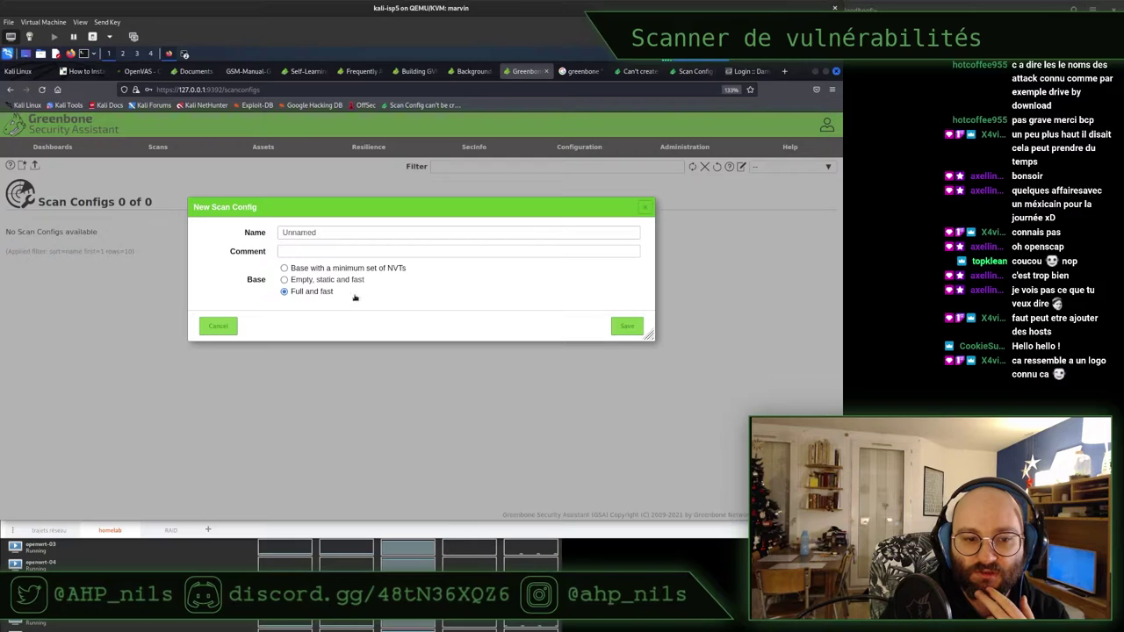
pyautogui.click(313, 233)
pyautogui.doubleClick(313, 232)
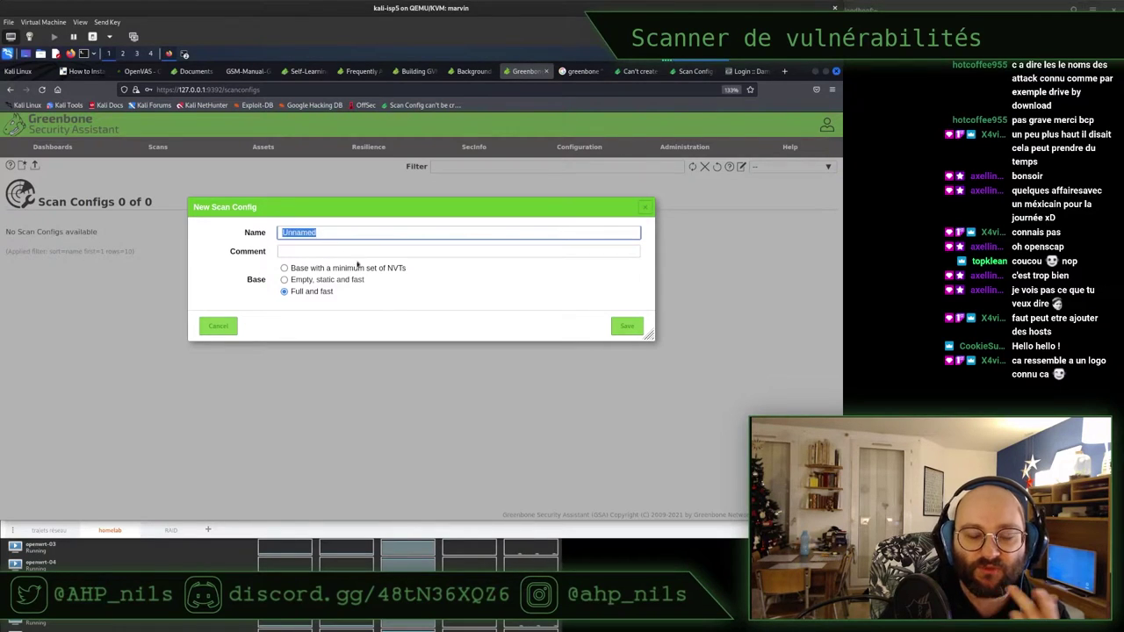
pyautogui.click(218, 325)
# View the empty Alerts list and then the Schedules list
pyautogui.moveTo(584, 156)
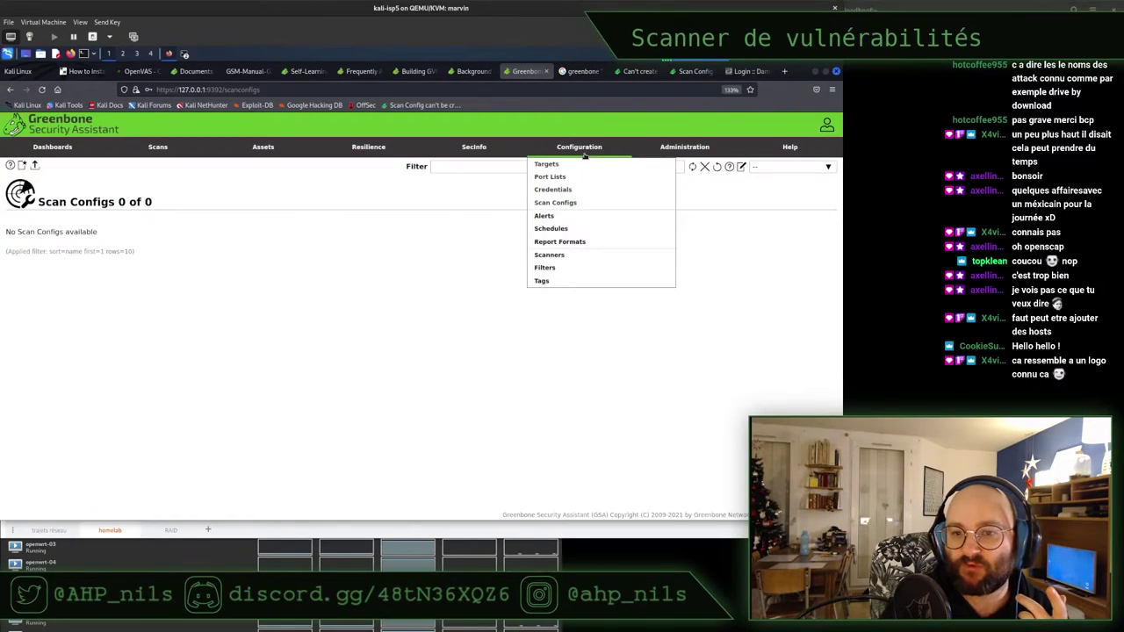
pyautogui.click(578, 217)
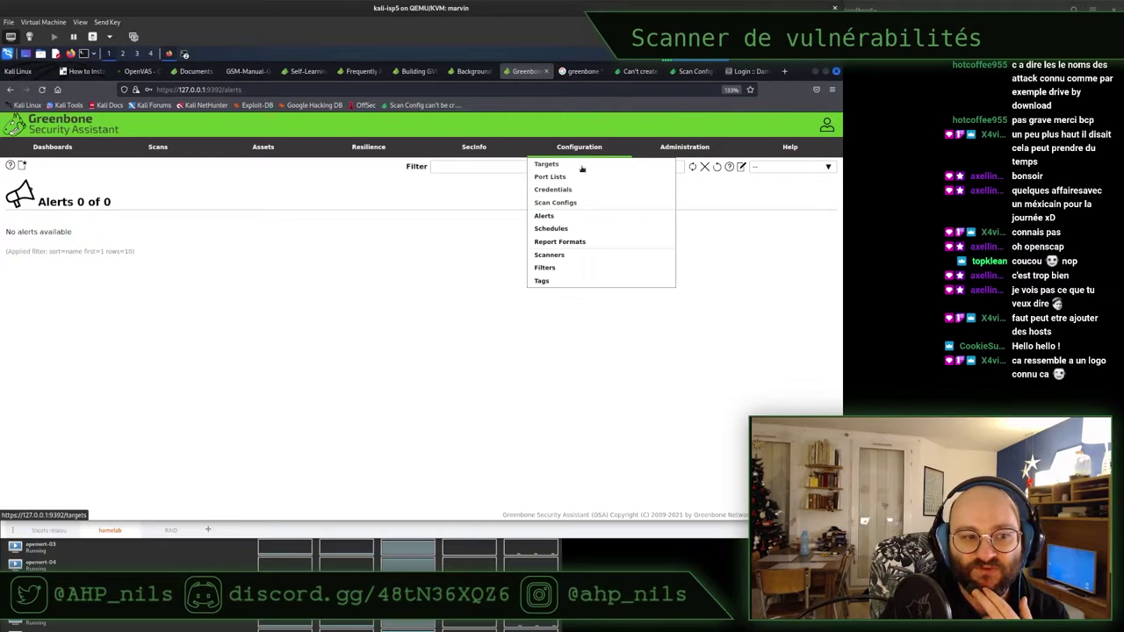
pyautogui.click(575, 230)
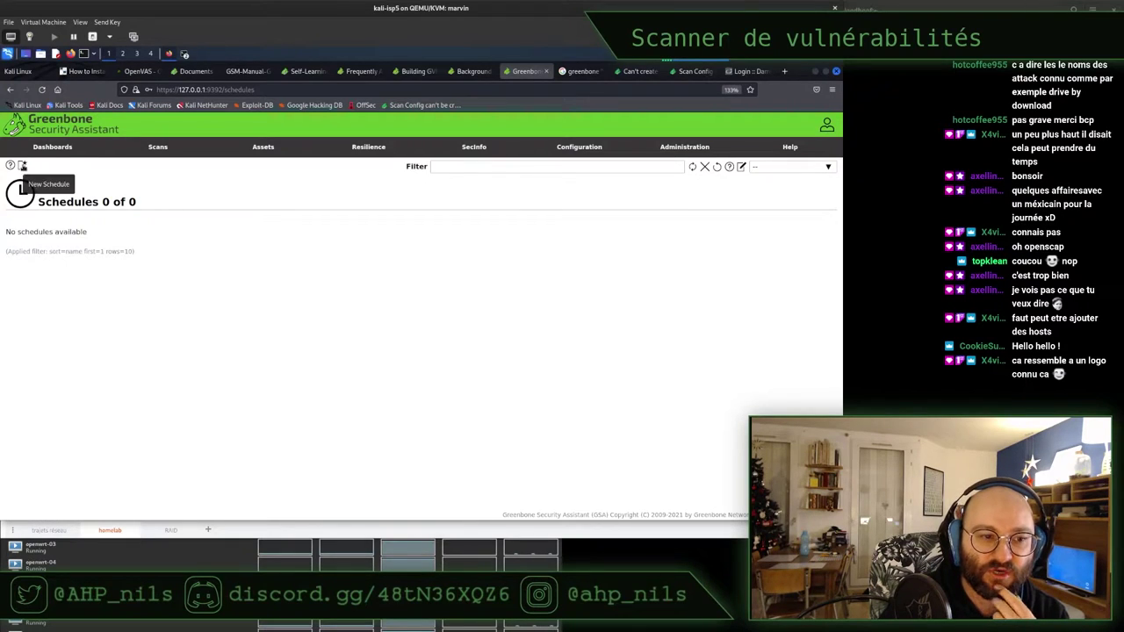
# Start a new schedule, leave recurrence at Once, discard it, and open Report Formats
pyautogui.click(23, 166)
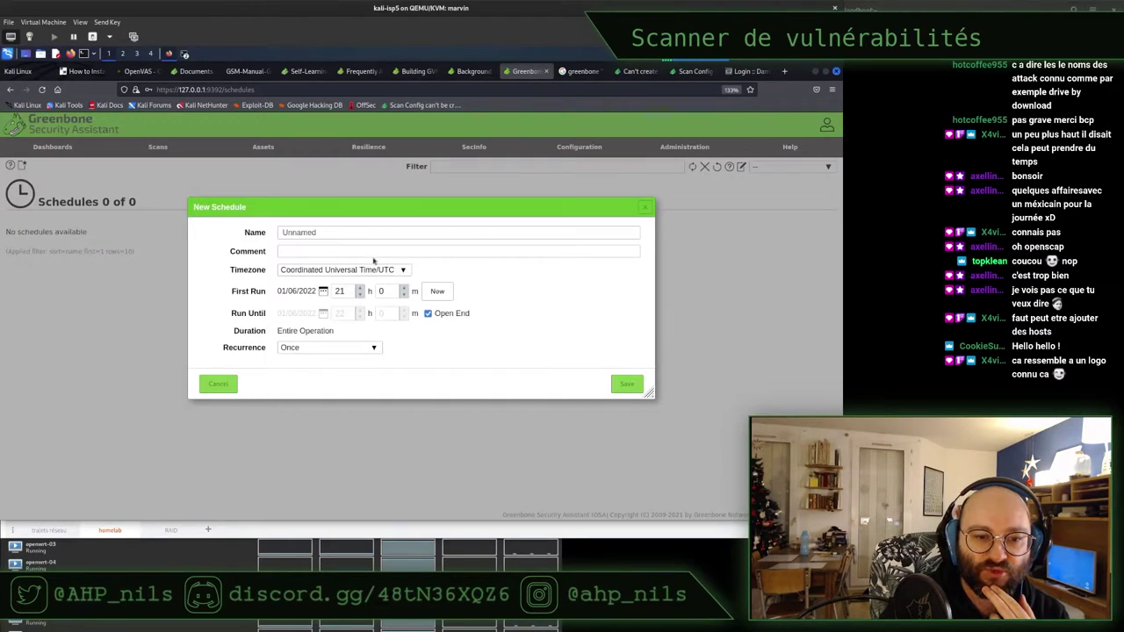
pyautogui.click(316, 350)
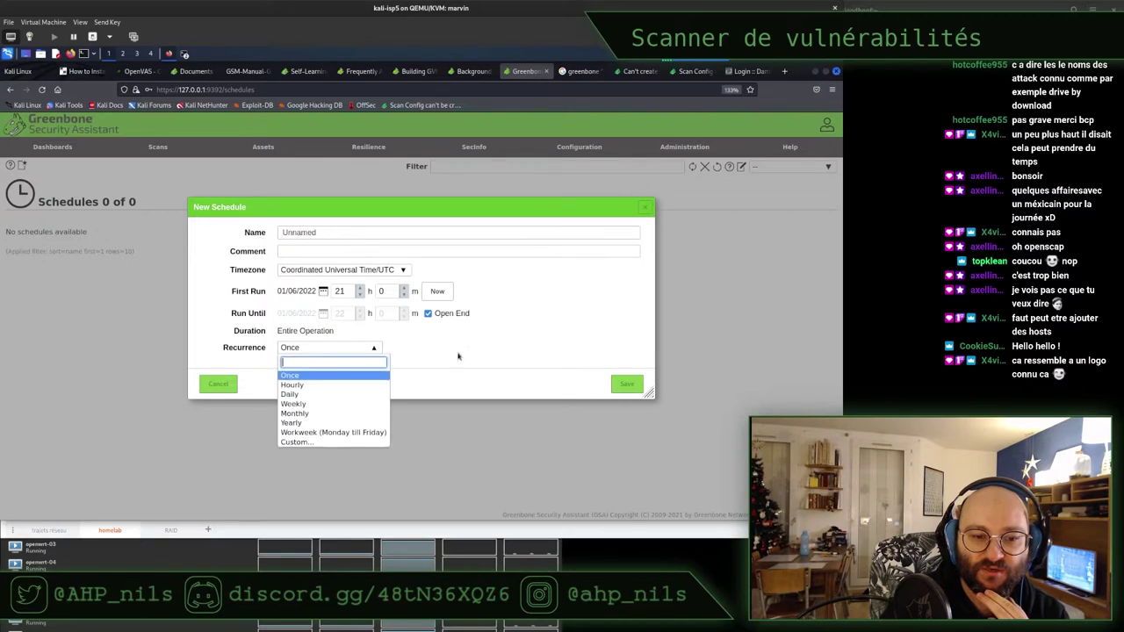
pyautogui.click(358, 372)
pyautogui.click(218, 383)
pyautogui.moveTo(562, 147)
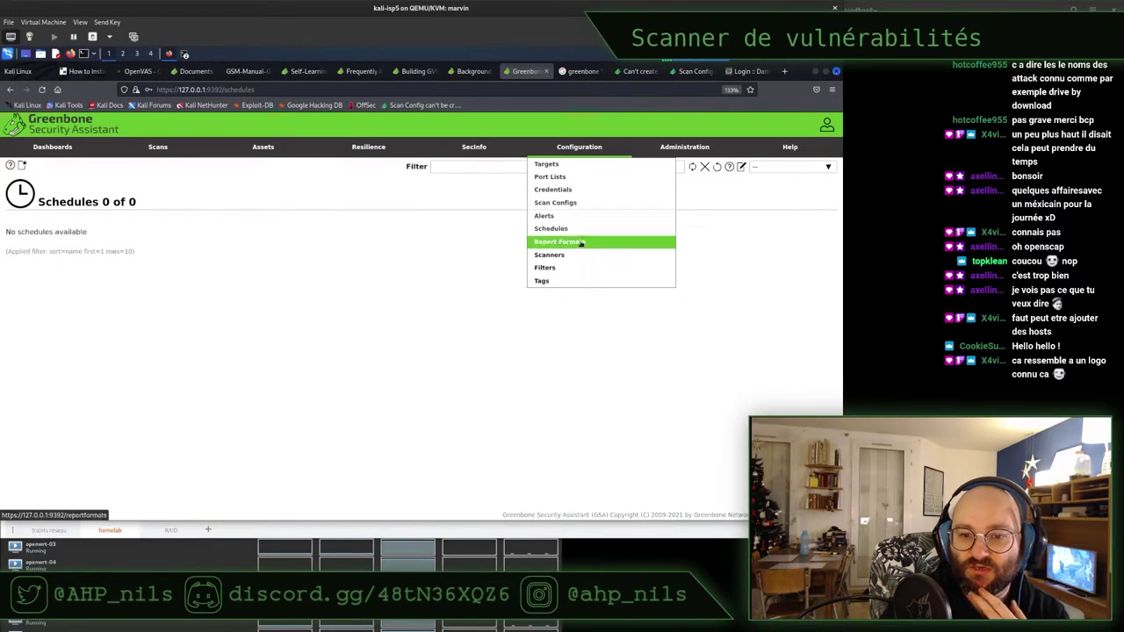
pyautogui.click(579, 242)
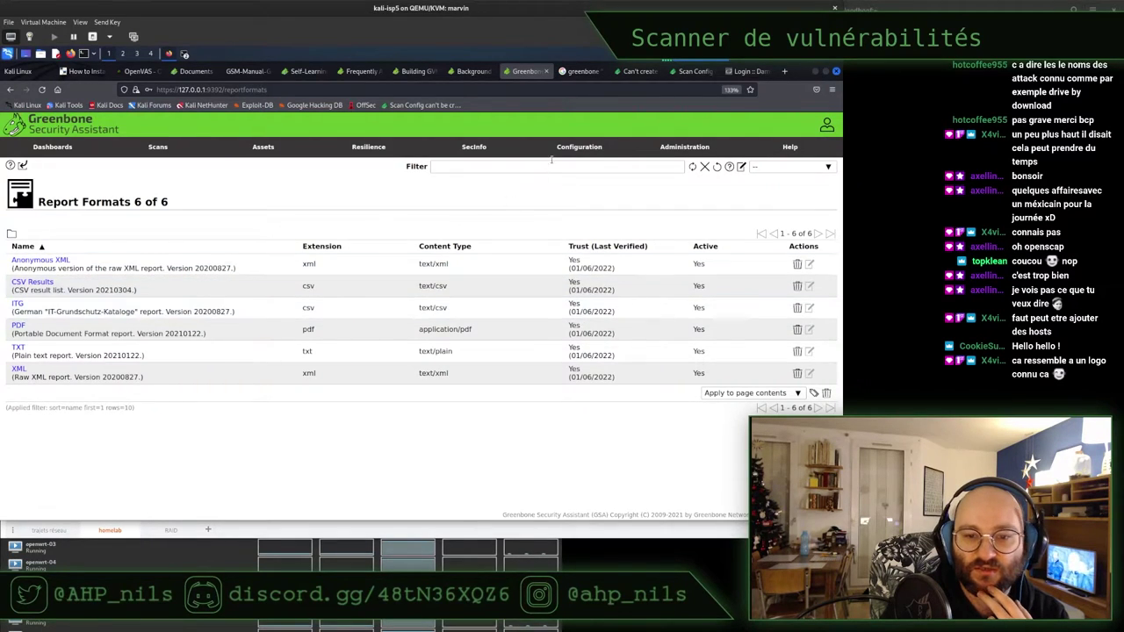
# Read the report format descriptions, highlighting Anonymous XML, XML and PDF
pyautogui.moveTo(560, 153)
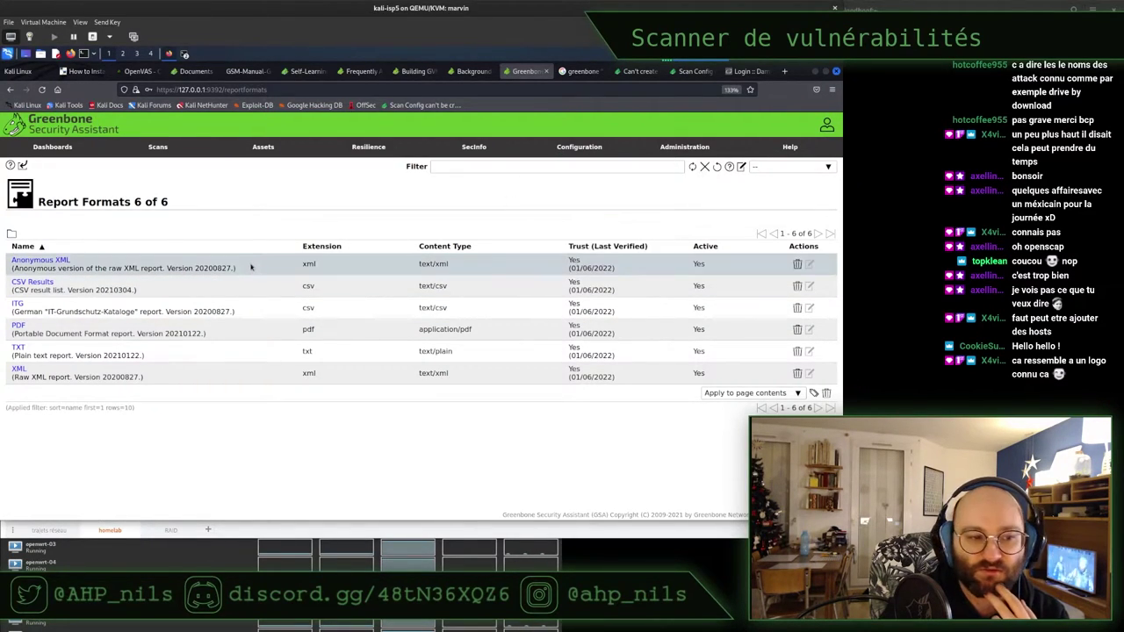
pyautogui.moveTo(21, 290); pyautogui.dragTo(179, 268)
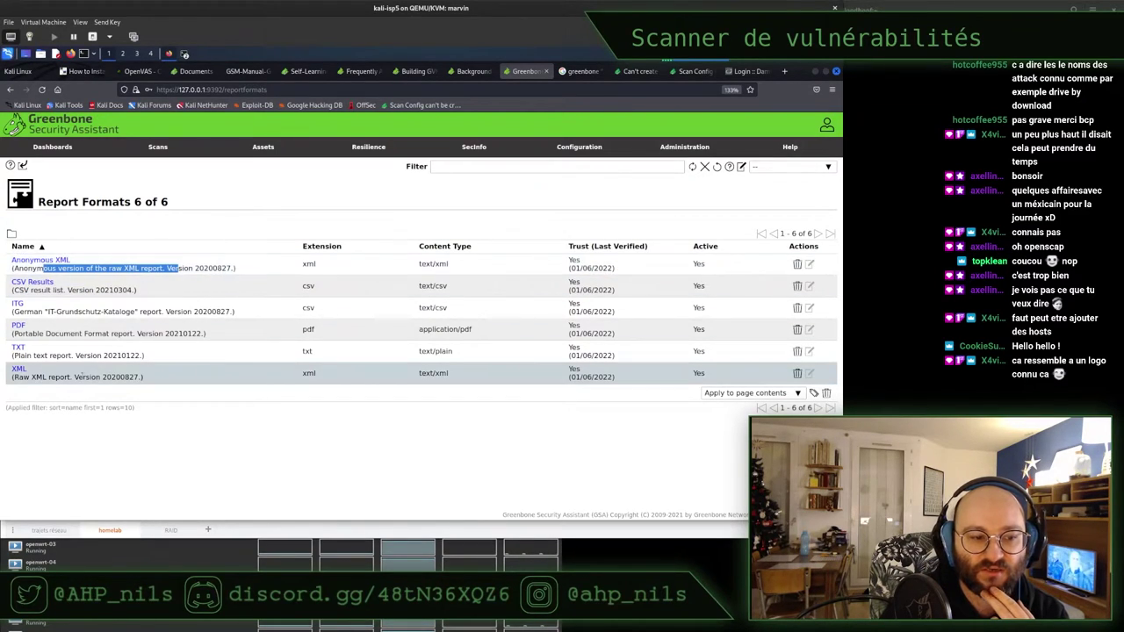
pyautogui.moveTo(35, 377); pyautogui.dragTo(87, 377)
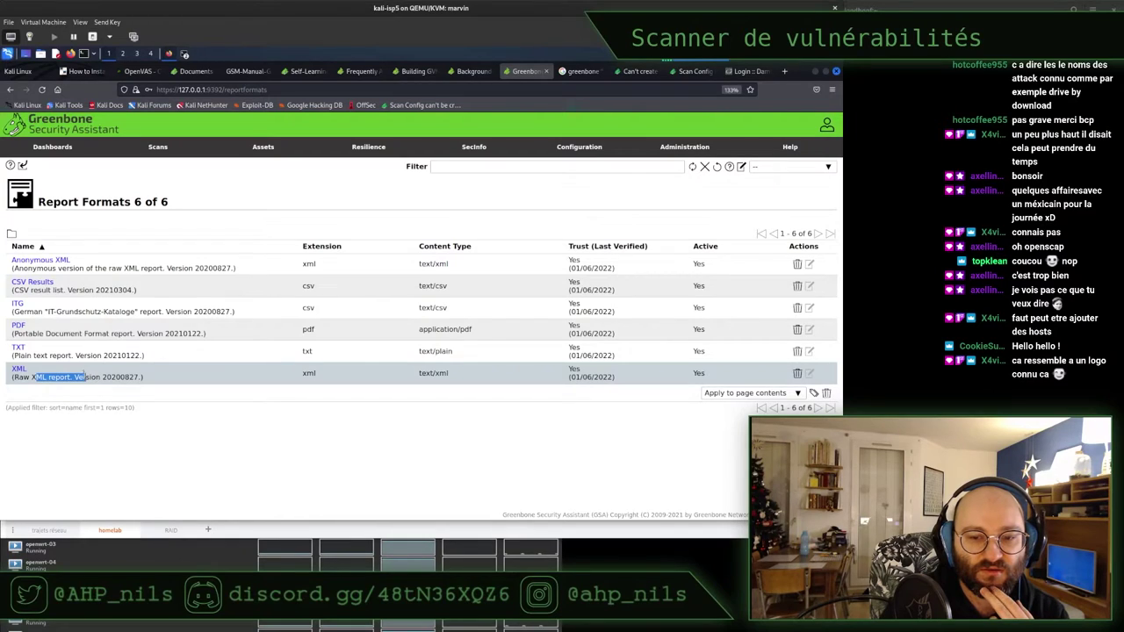
pyautogui.moveTo(32, 333); pyautogui.dragTo(161, 333)
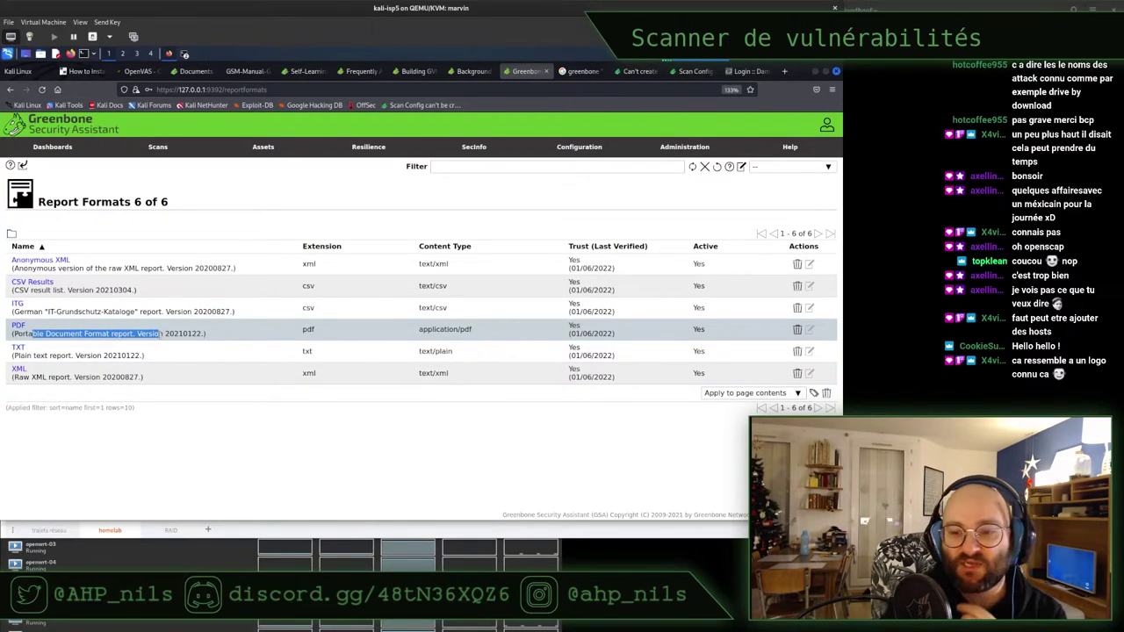
pyautogui.moveTo(578, 151)
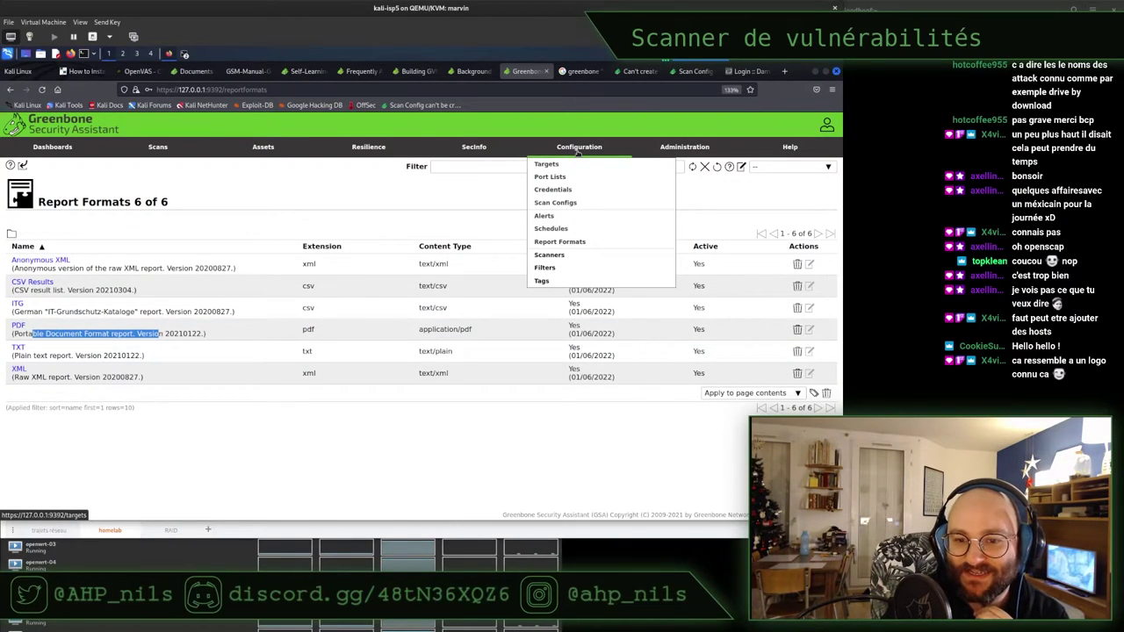
# Inspect OpenVAS Default's OpenVAS Scanner type, user tags and permissions, then return to Scanners
pyautogui.click(567, 255)
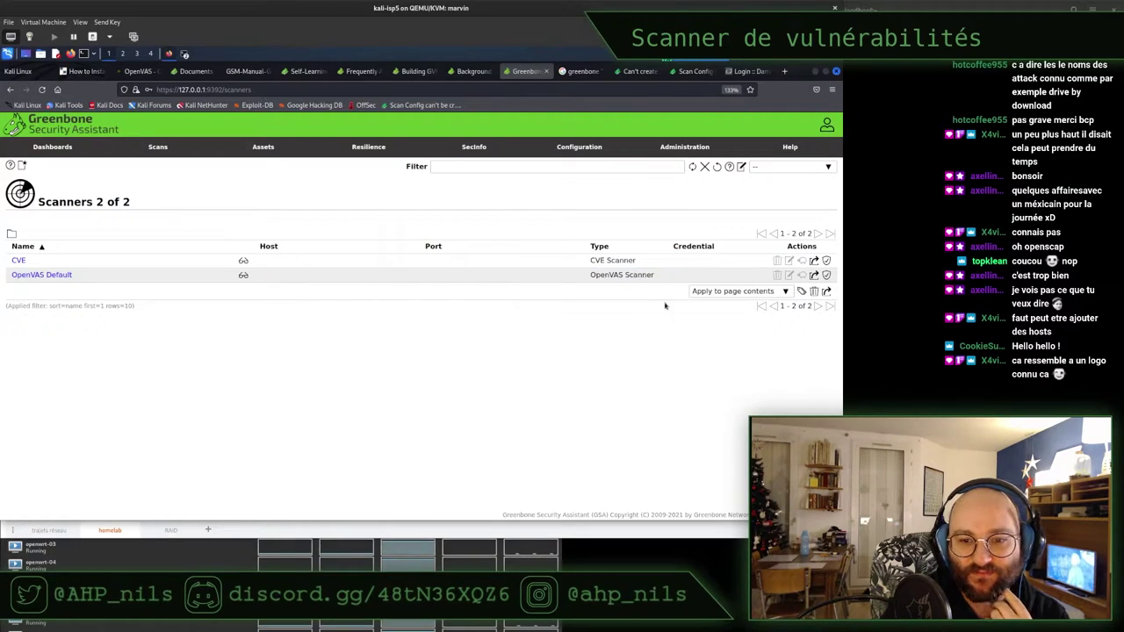
pyautogui.click(54, 275)
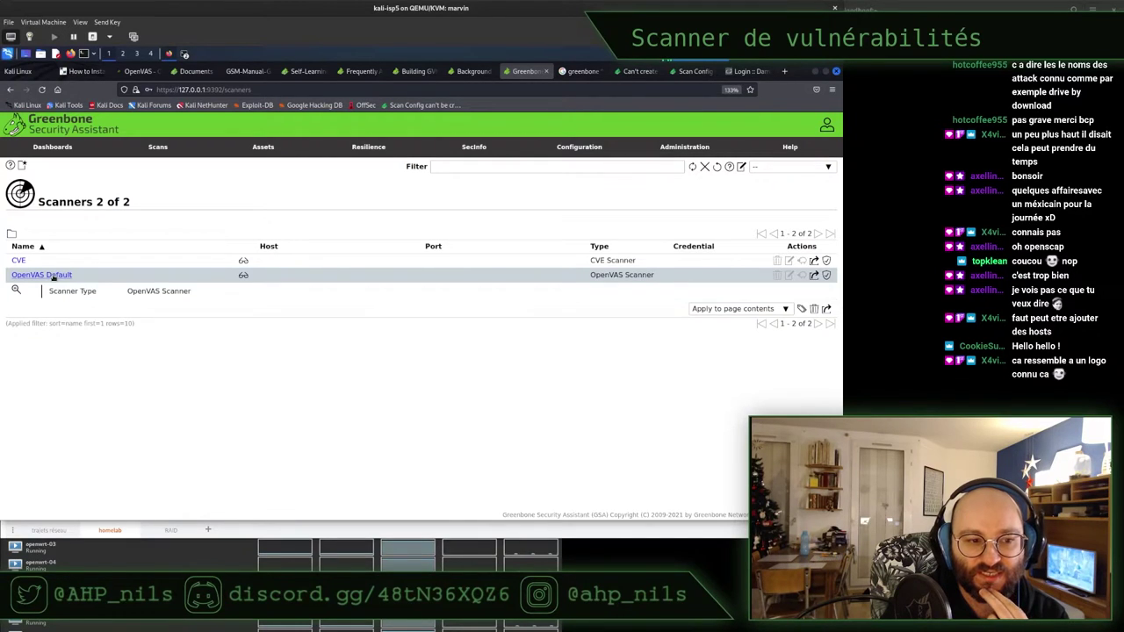
pyautogui.tripleClick(147, 291)
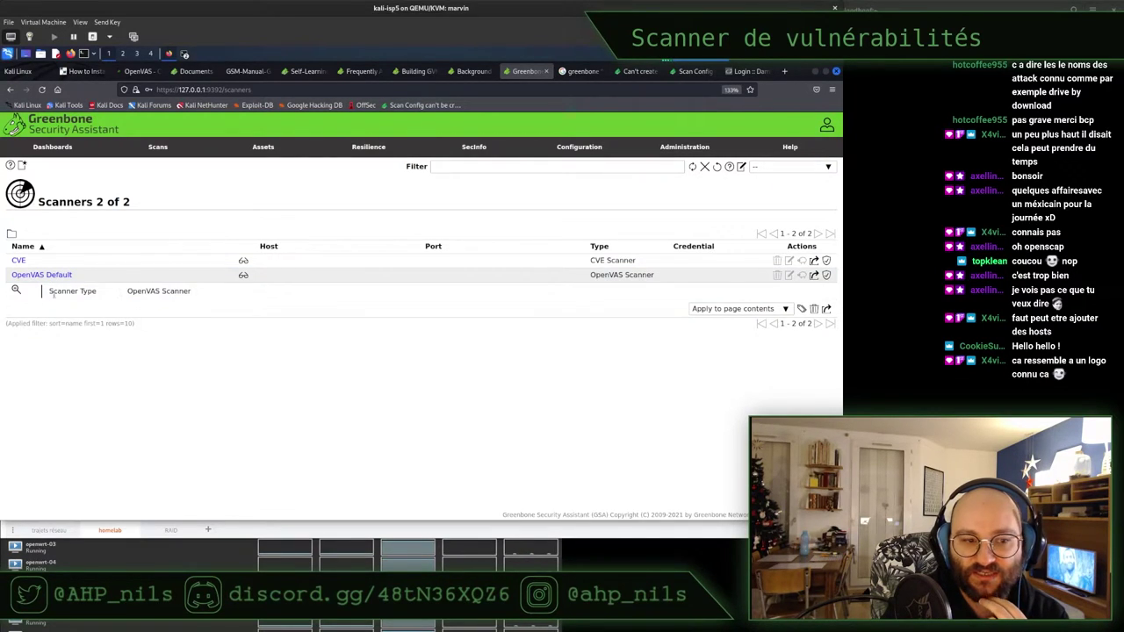
pyautogui.click(16, 291)
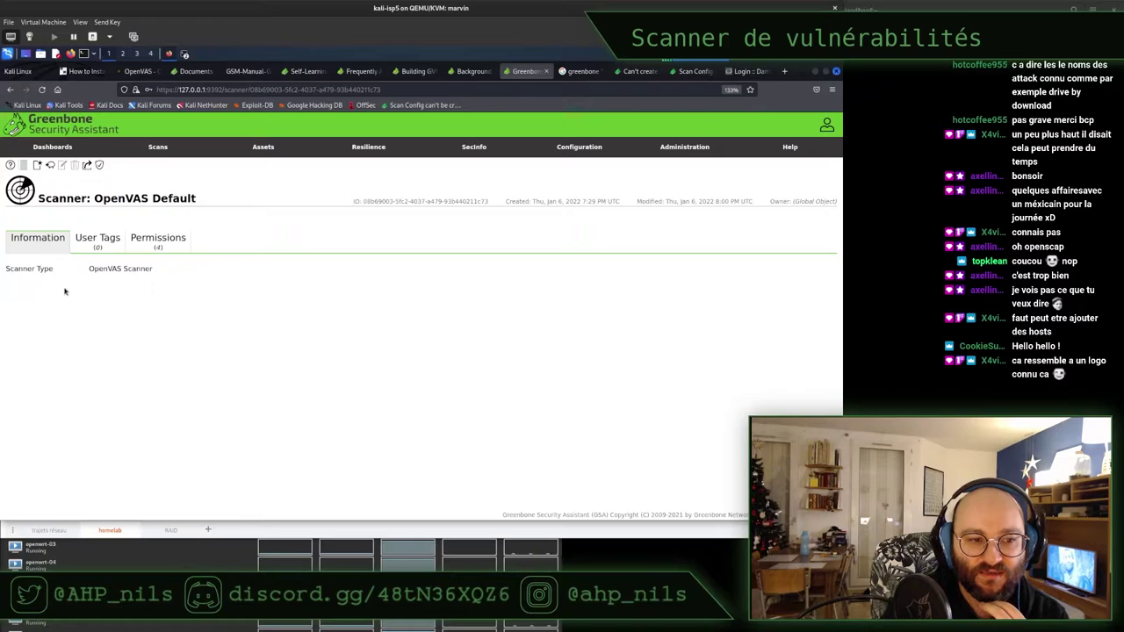
pyautogui.click(99, 241)
pyautogui.click(151, 240)
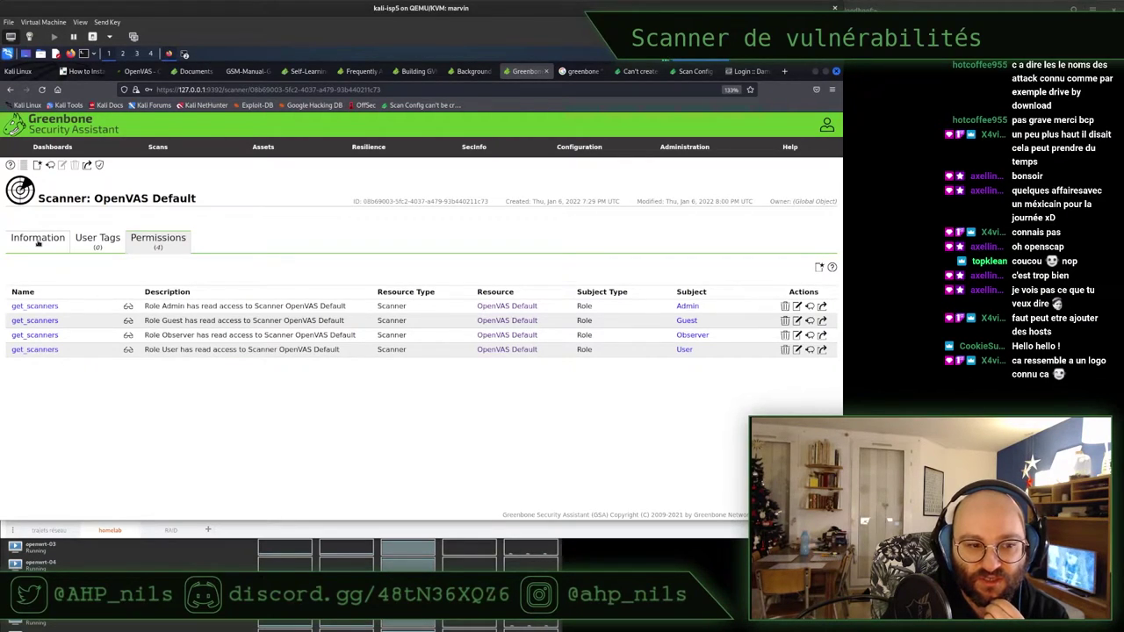
pyautogui.click(38, 240)
pyautogui.moveTo(575, 148)
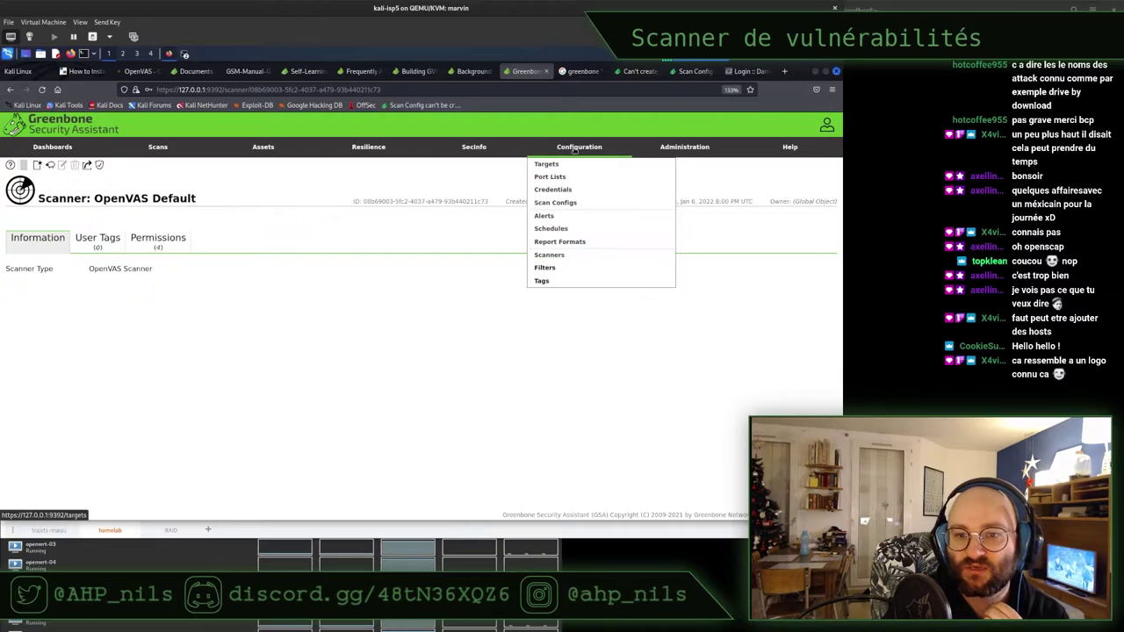
pyautogui.click(560, 257)
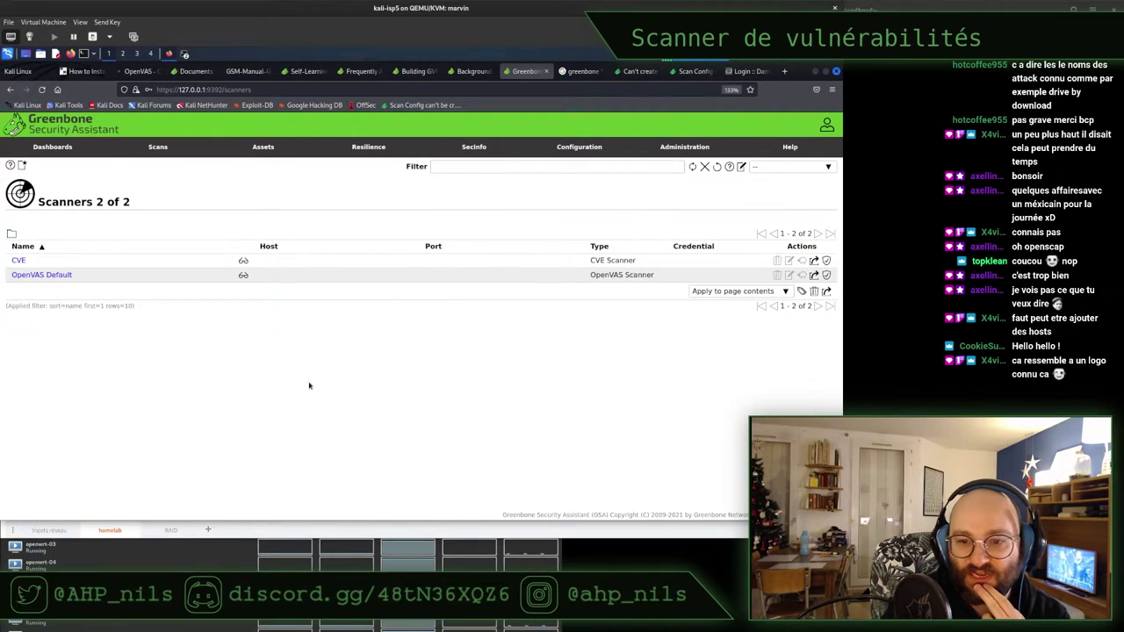
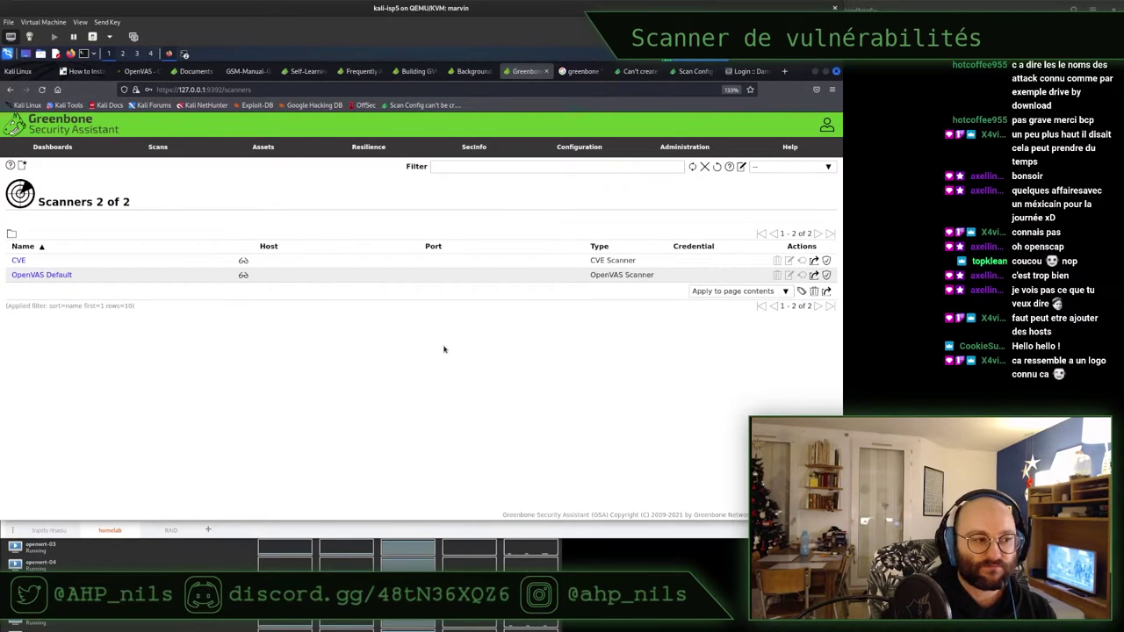
# Open the Configuration > Filters page to view the saved filters
pyautogui.moveTo(669, 153)
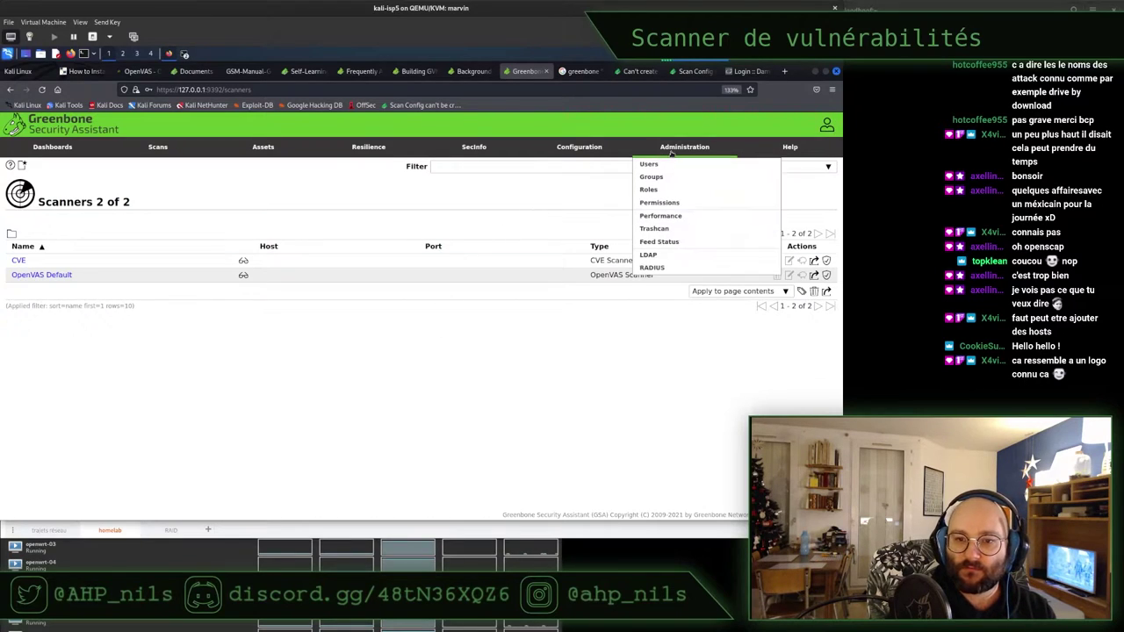
pyautogui.moveTo(587, 152)
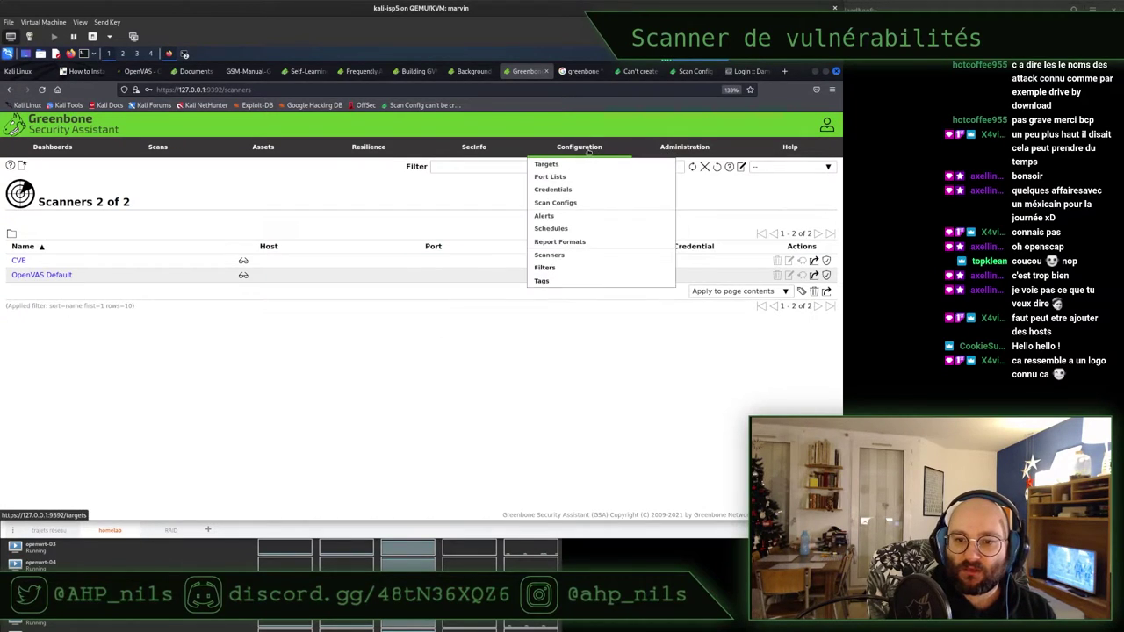
pyautogui.click(546, 268)
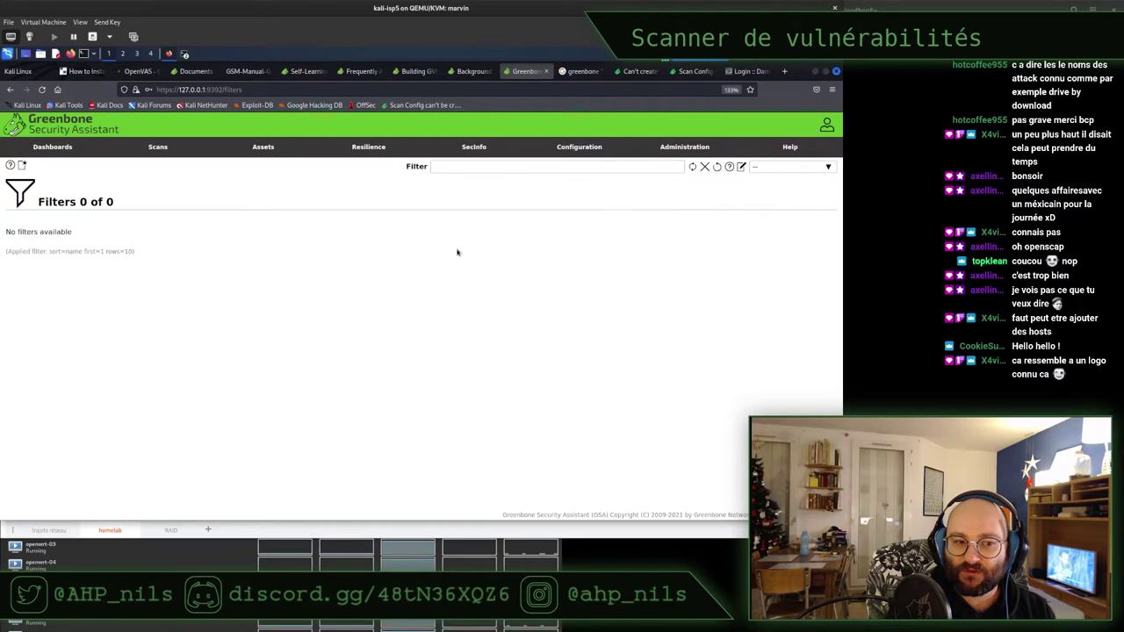
# Return to the Scanners list and start a new scanner
pyautogui.moveTo(586, 149)
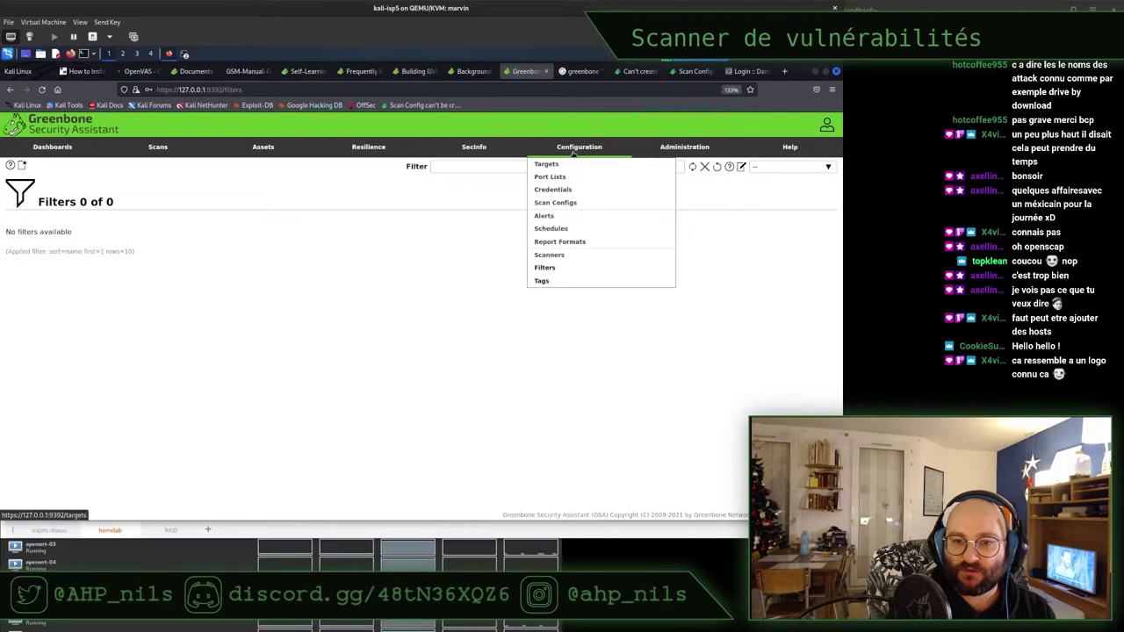
pyautogui.click(567, 255)
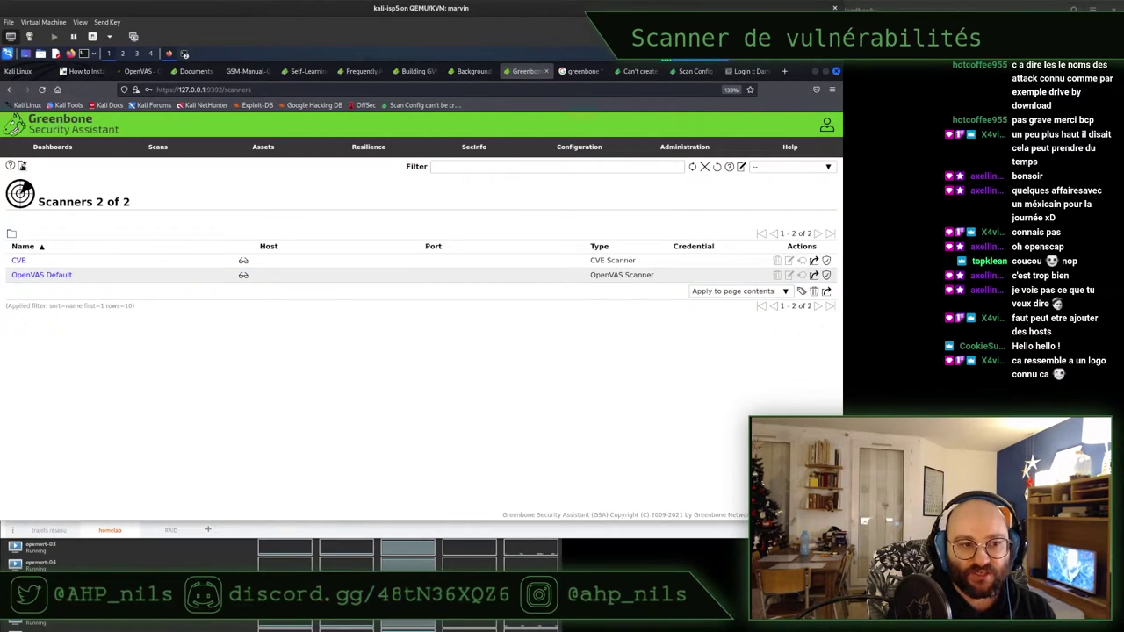
pyautogui.click(22, 166)
# Inspect the New Scanner form's Type list, Host and Port fields without changing them
pyautogui.click(316, 270)
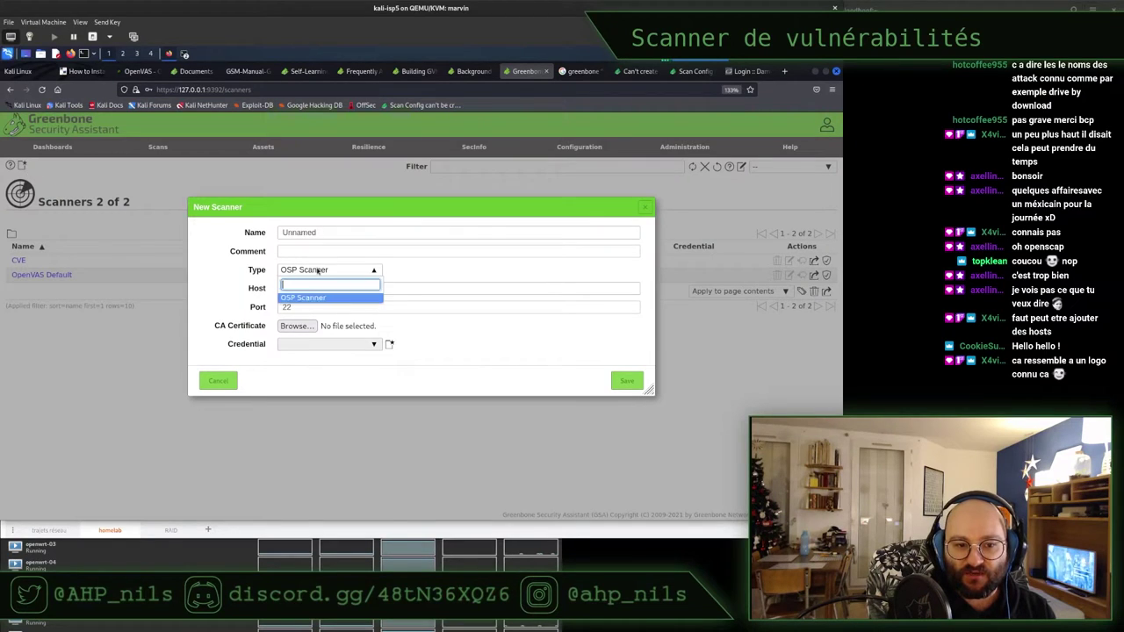
pyautogui.click(318, 271)
pyautogui.click(316, 288)
pyautogui.click(318, 307)
pyautogui.click(326, 355)
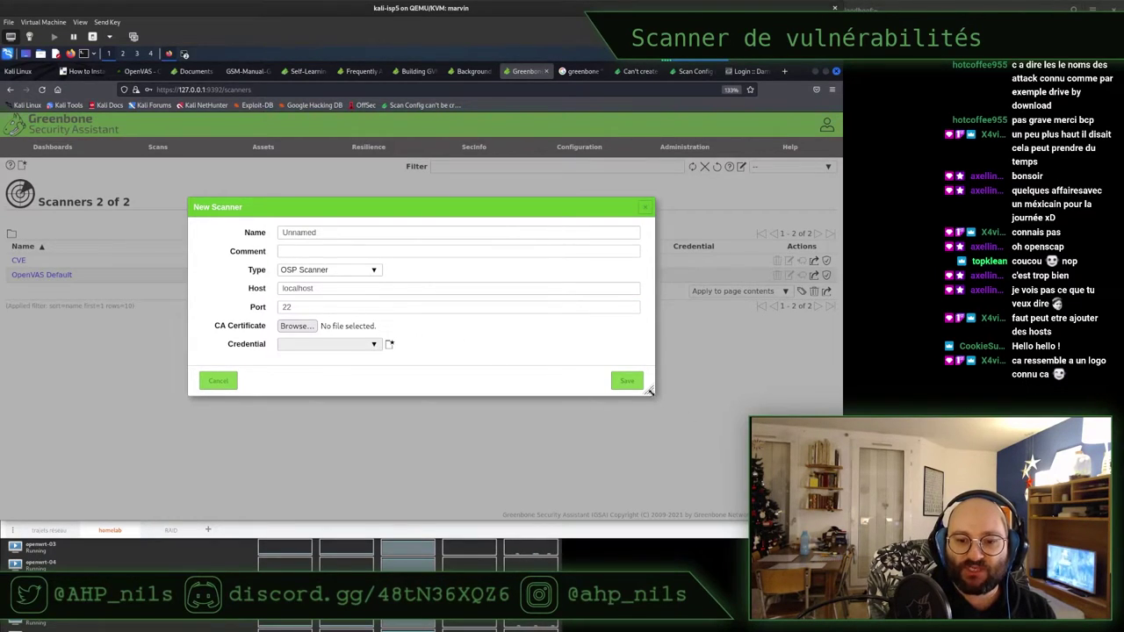
# Enlarge the New Scanner dialog, then cancel it without saving
pyautogui.moveTo(649, 390); pyautogui.dragTo(690, 427)
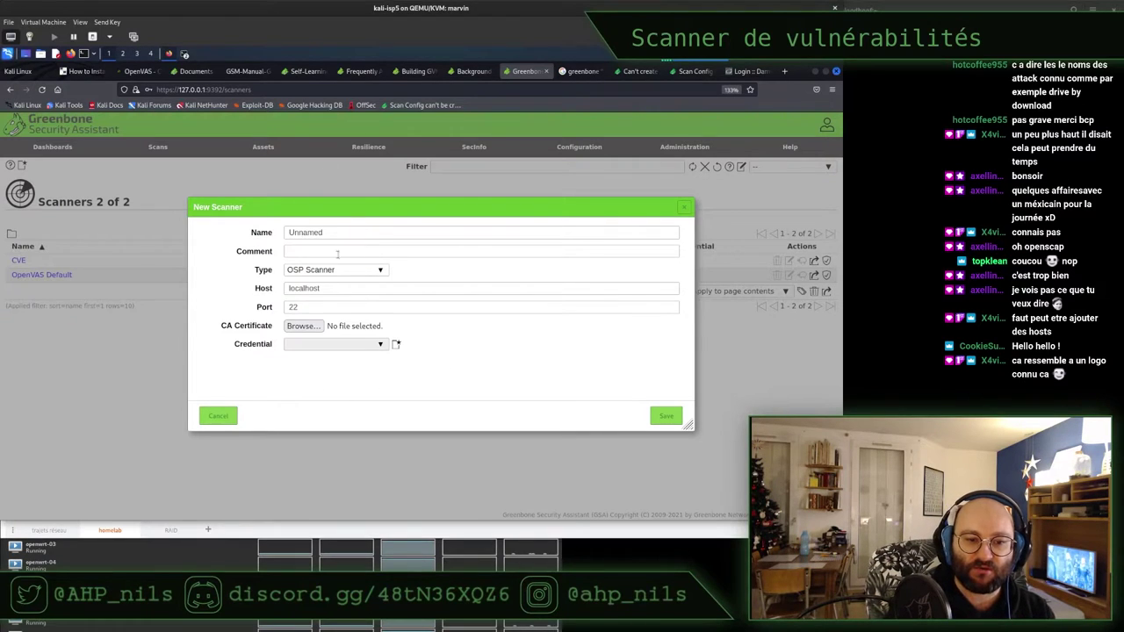
pyautogui.click(212, 420)
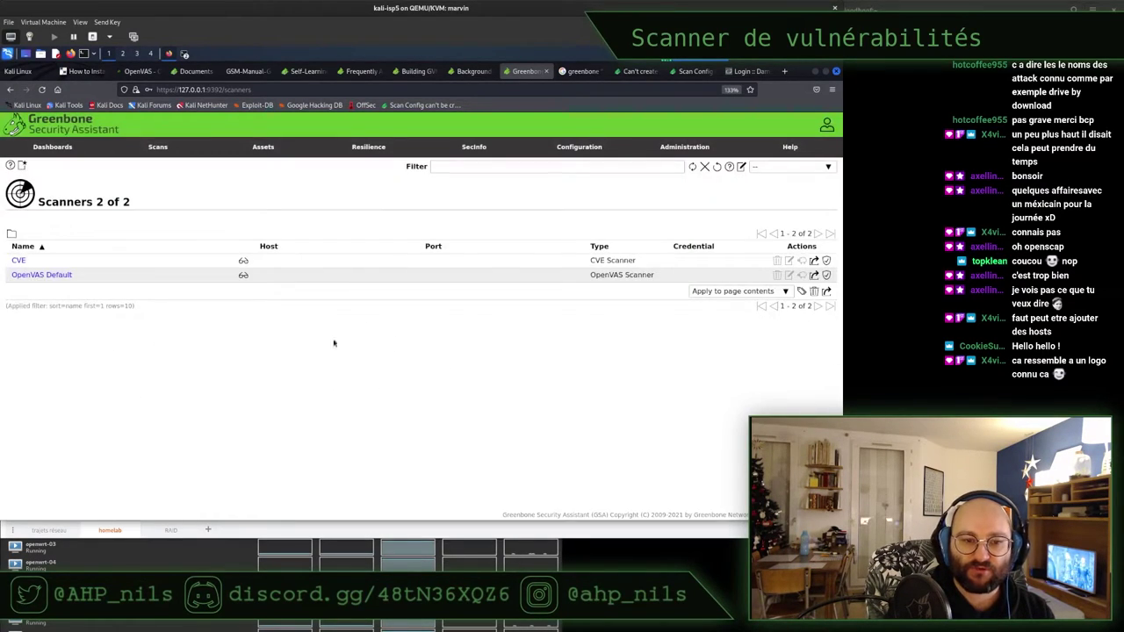
pyautogui.moveTo(600, 145)
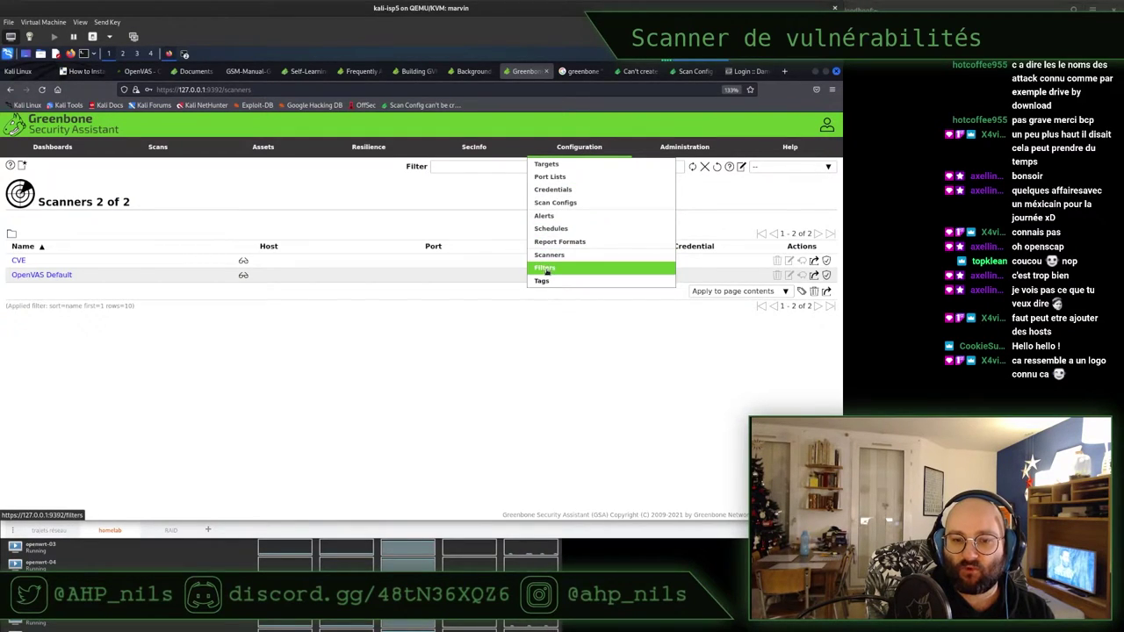
pyautogui.moveTo(470, 154)
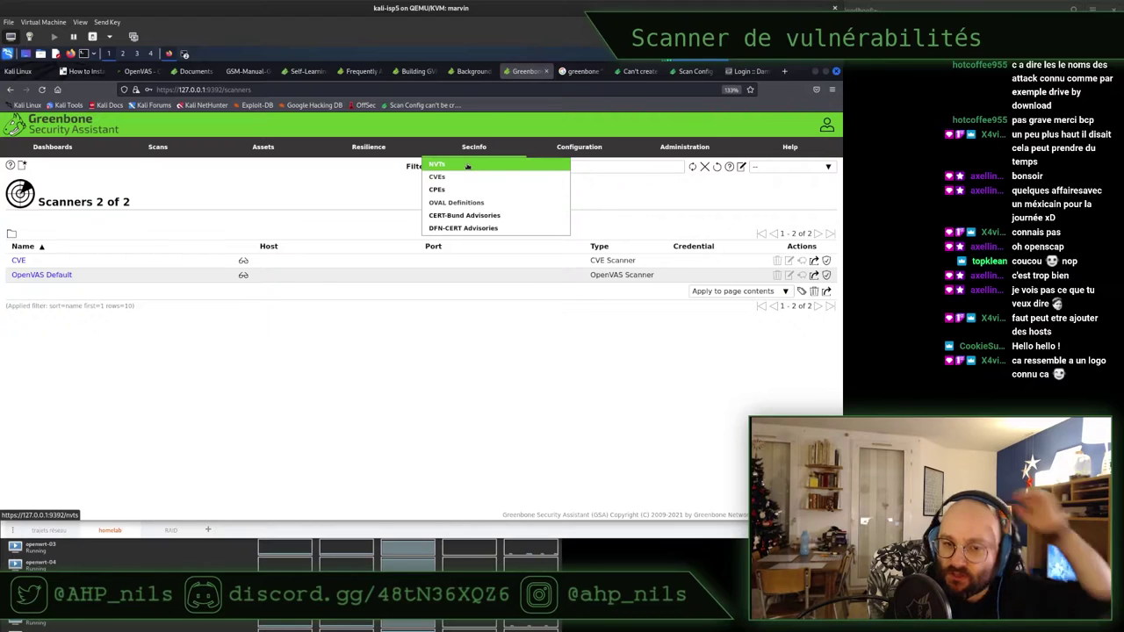
# View SecInfo > OVAL Definitions (28175 entries), then minimise Firefox and bring the manager-log terminal forward
pyautogui.click(463, 205)
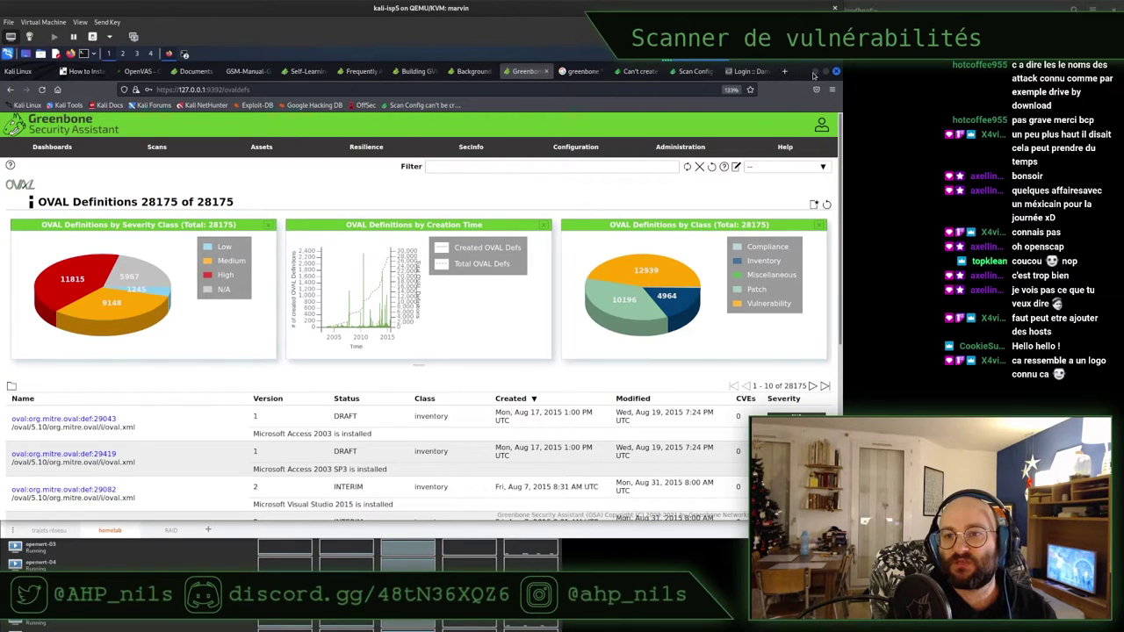
pyautogui.click(816, 74)
pyautogui.click(180, 297)
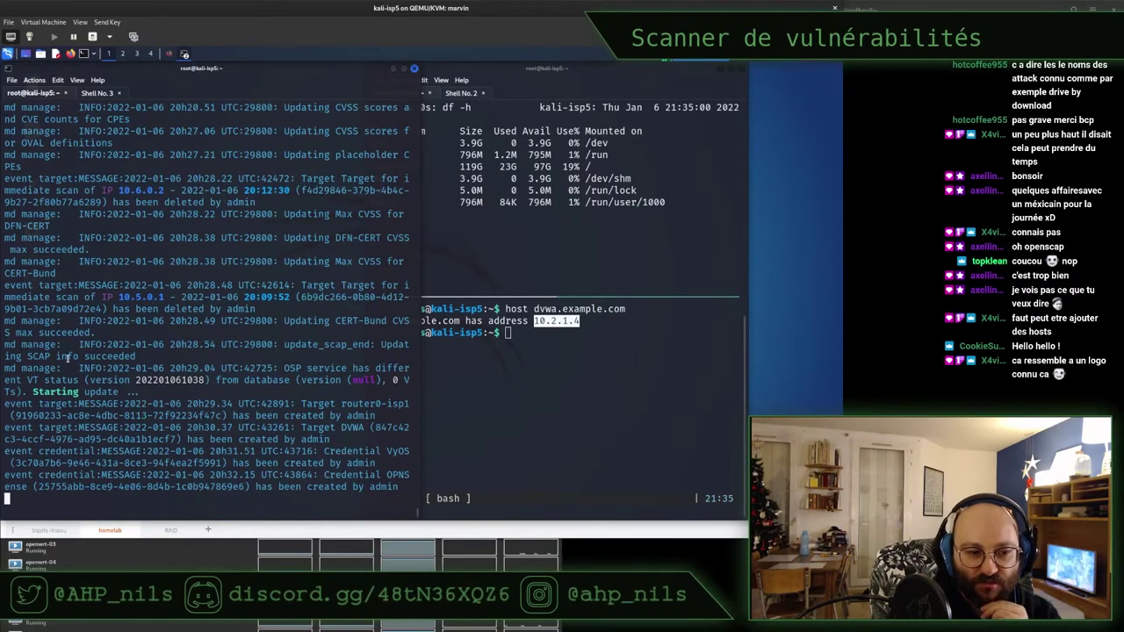
# Highlight the 'OSP service has different VT status' log line, then switch back to Firefox
pyautogui.tripleClick(49, 390)
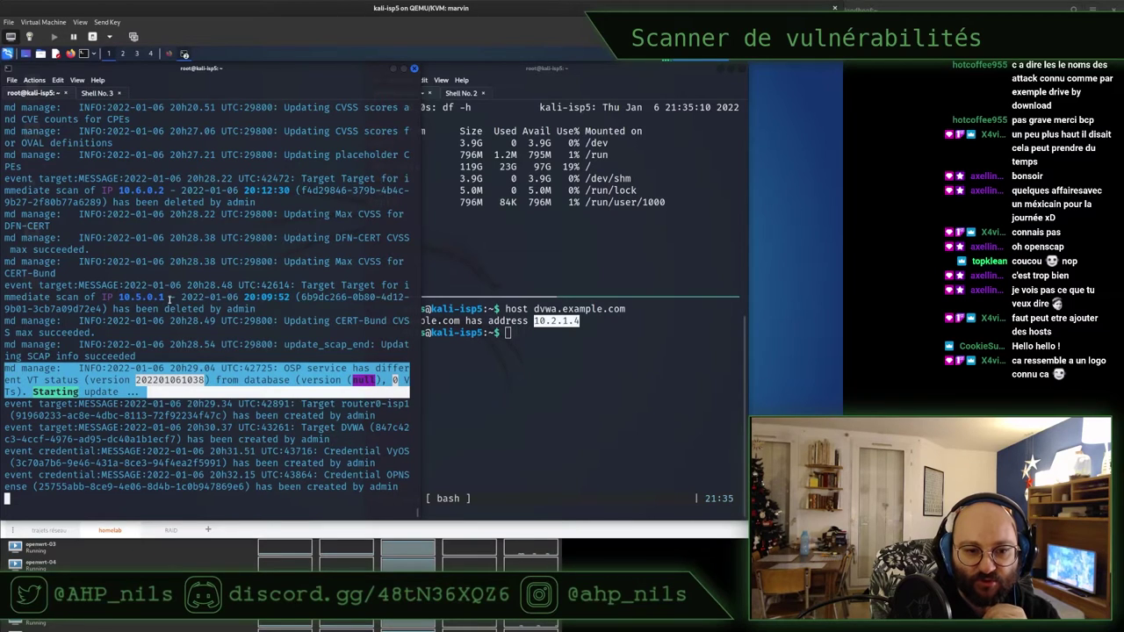
pyautogui.press('Return')
pyautogui.press('Return')
pyautogui.press('Return')
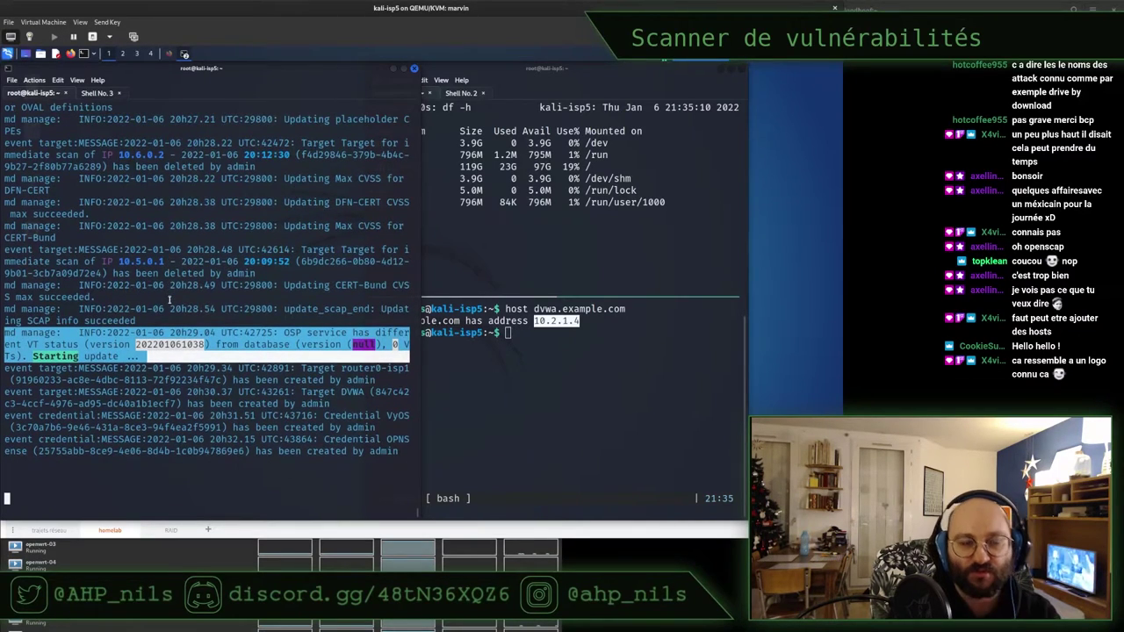
pyautogui.click(170, 54)
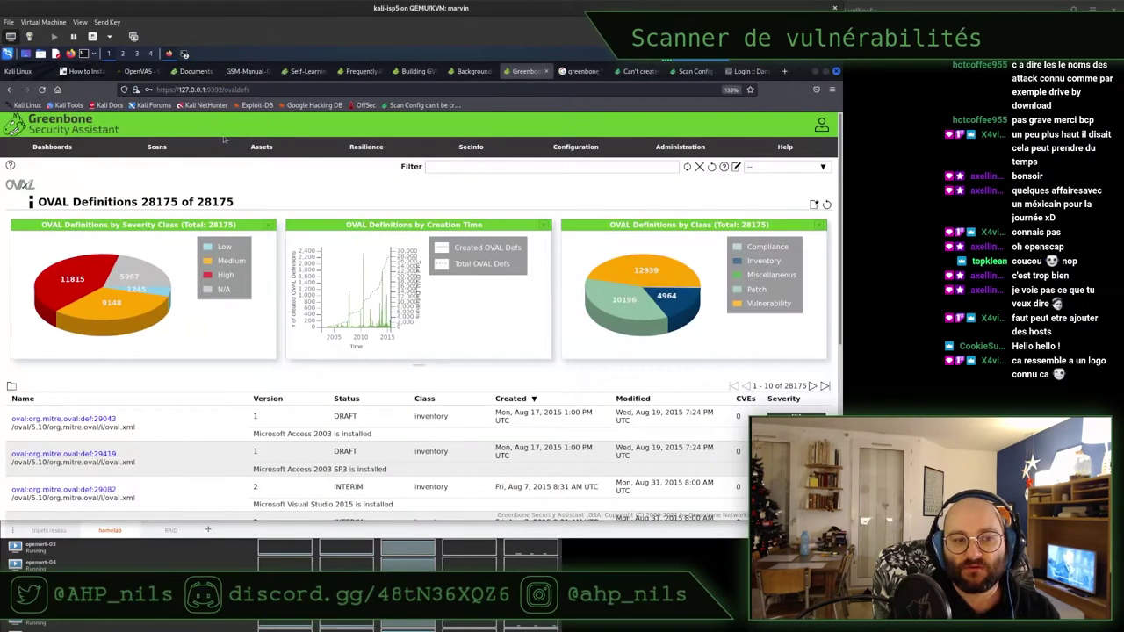
# Go via NVTs to the CVEs overview (177379 entries) and inspect its severity and CVSS charts
pyautogui.click(464, 167)
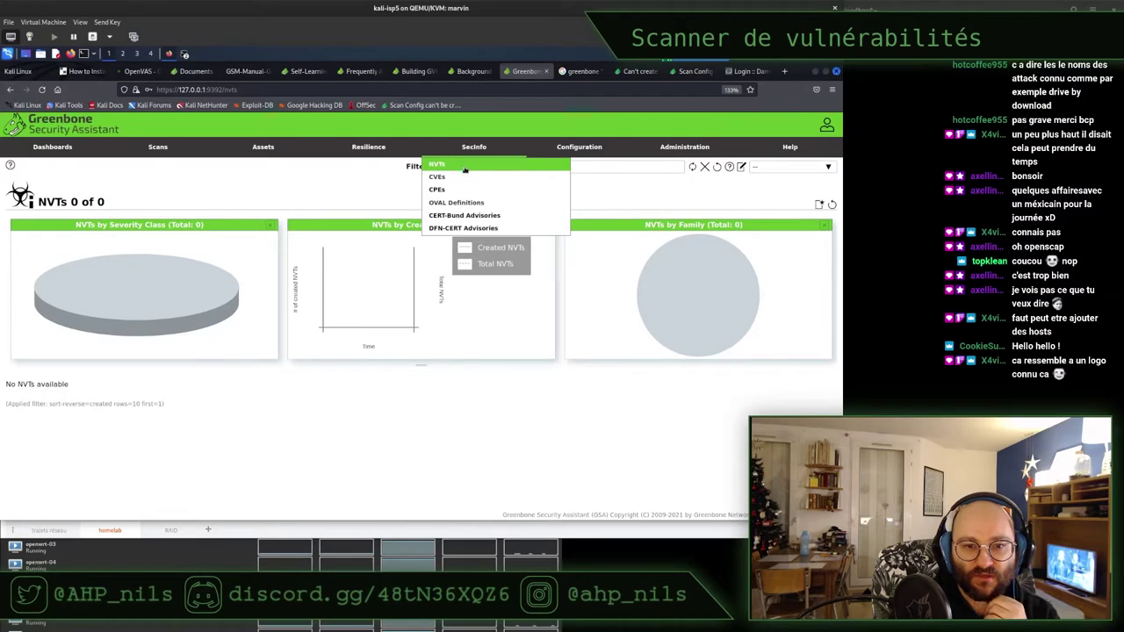
pyautogui.click(459, 180)
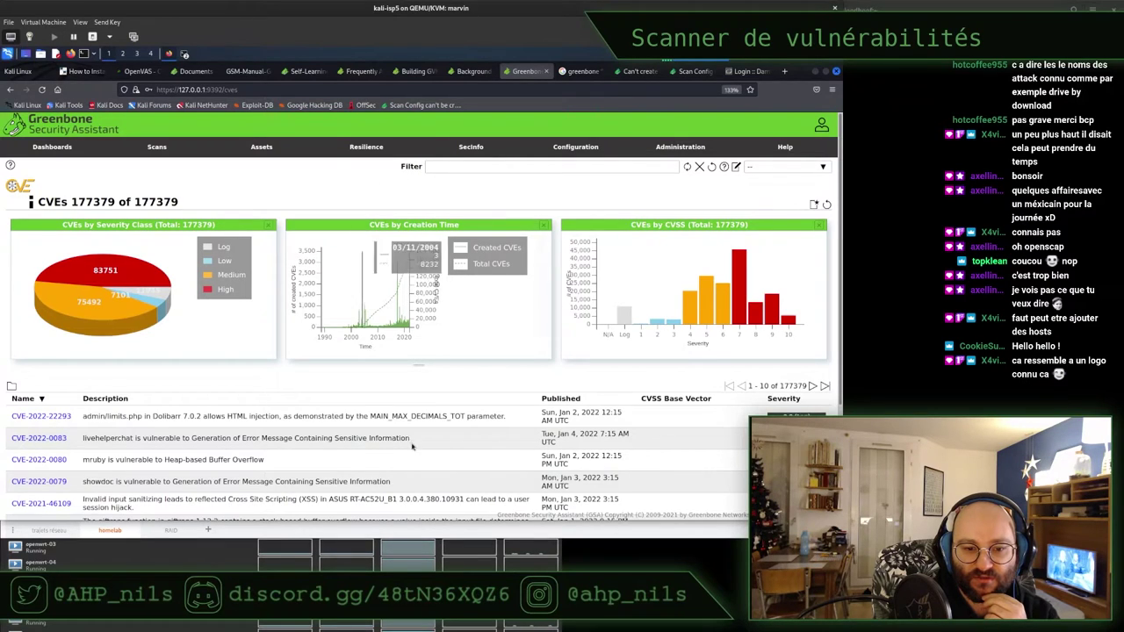
pyautogui.scroll(-3, 430, 405)
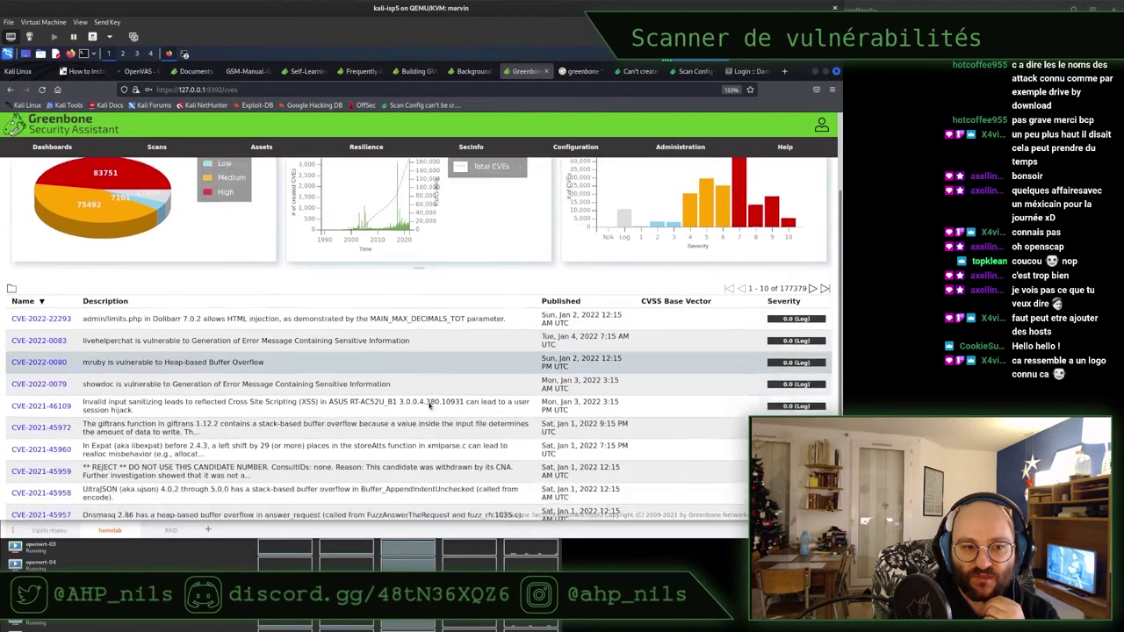
pyautogui.scroll(3, 430, 405)
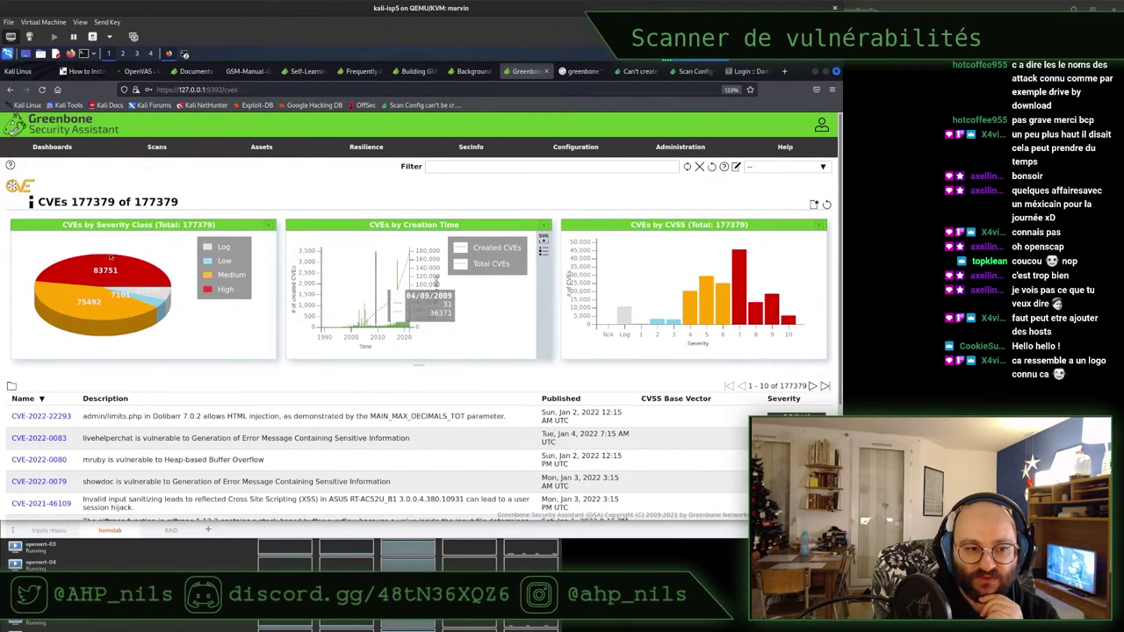
pyautogui.moveTo(102, 261)
pyautogui.moveTo(150, 302)
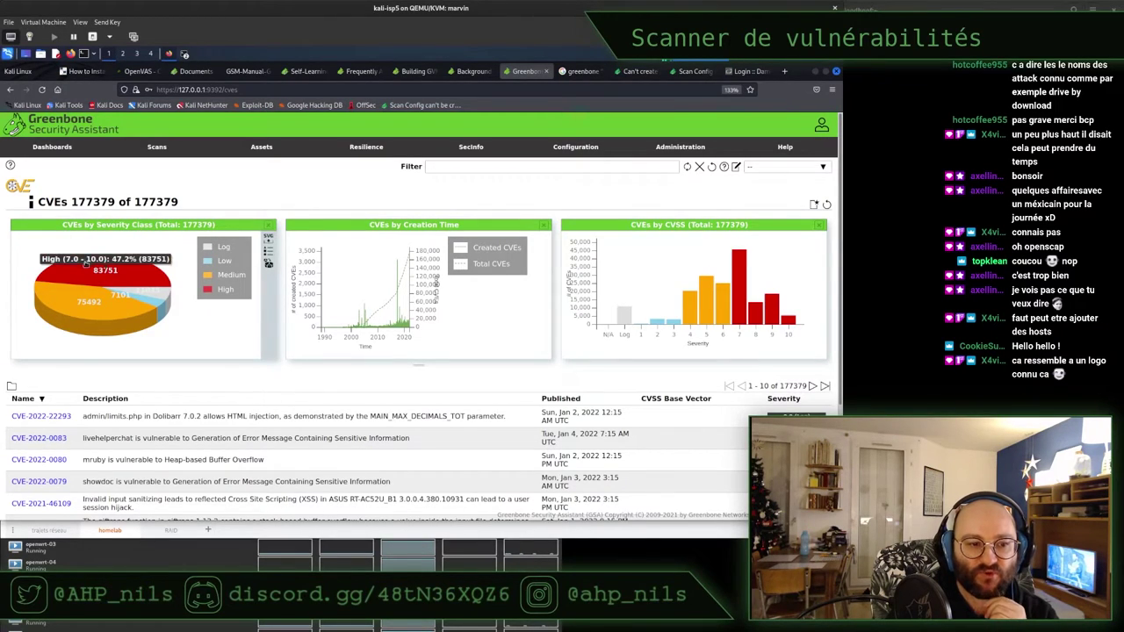
pyautogui.moveTo(72, 304)
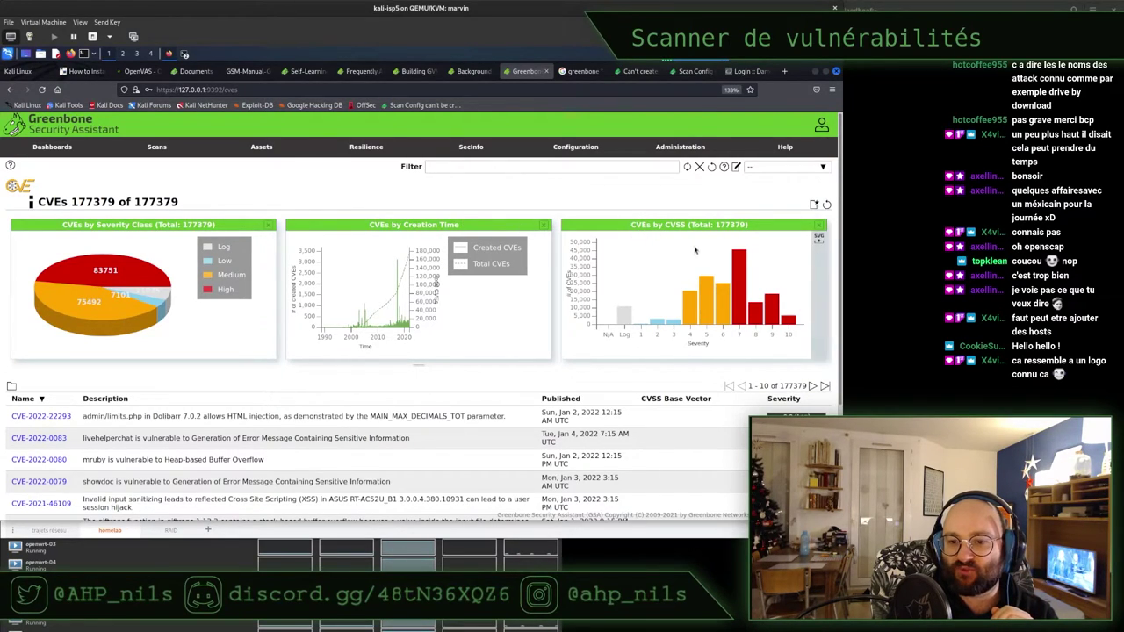
pyautogui.moveTo(740, 263)
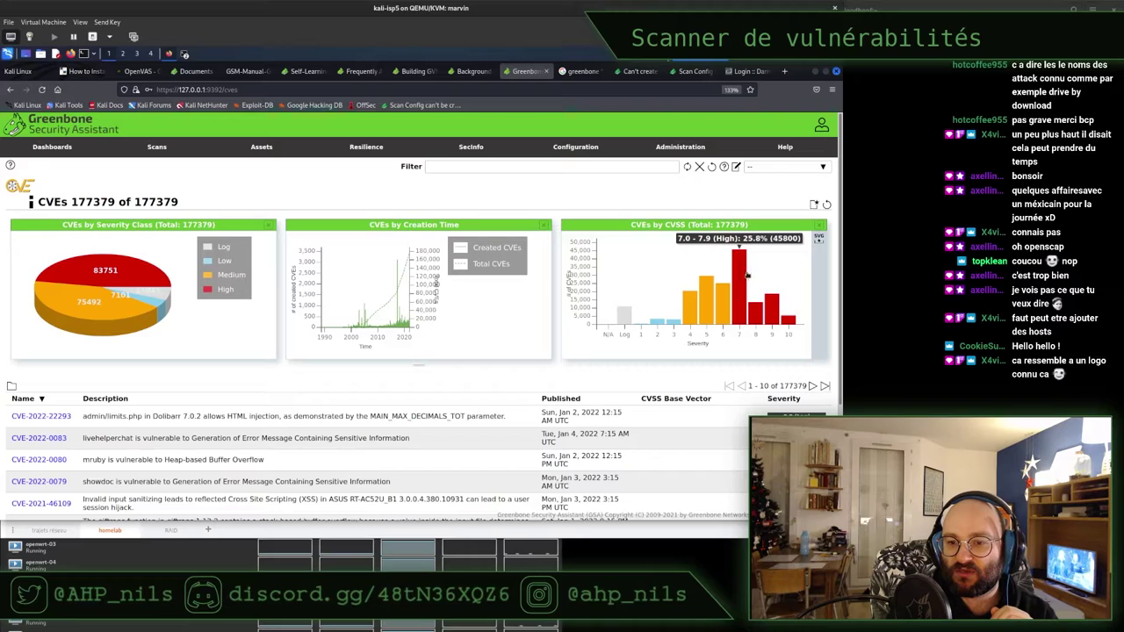
pyautogui.moveTo(791, 321)
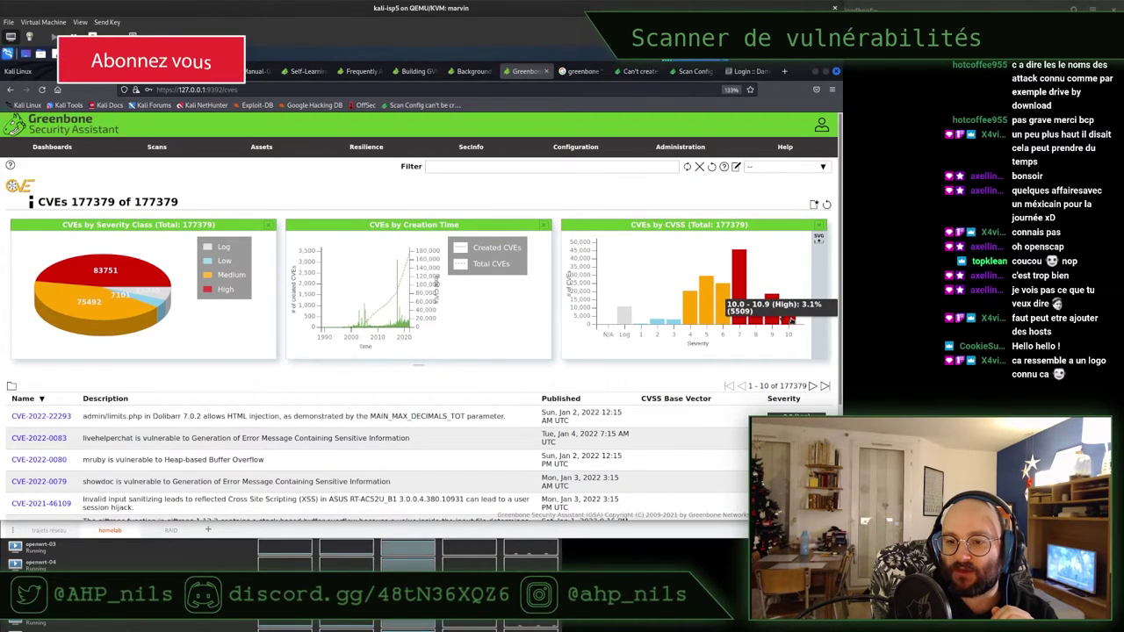
# Filter the CVEs to severity 10 via the CVSS chart bar and enlarge the page text
pyautogui.click(791, 321)
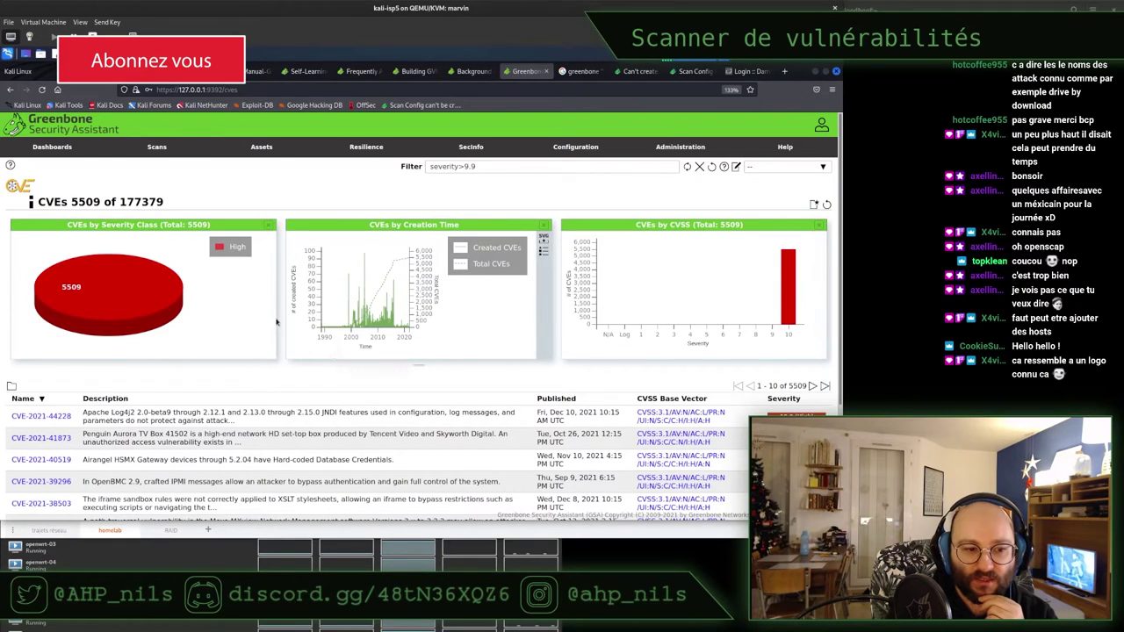
pyautogui.scroll(-2, 276, 322)
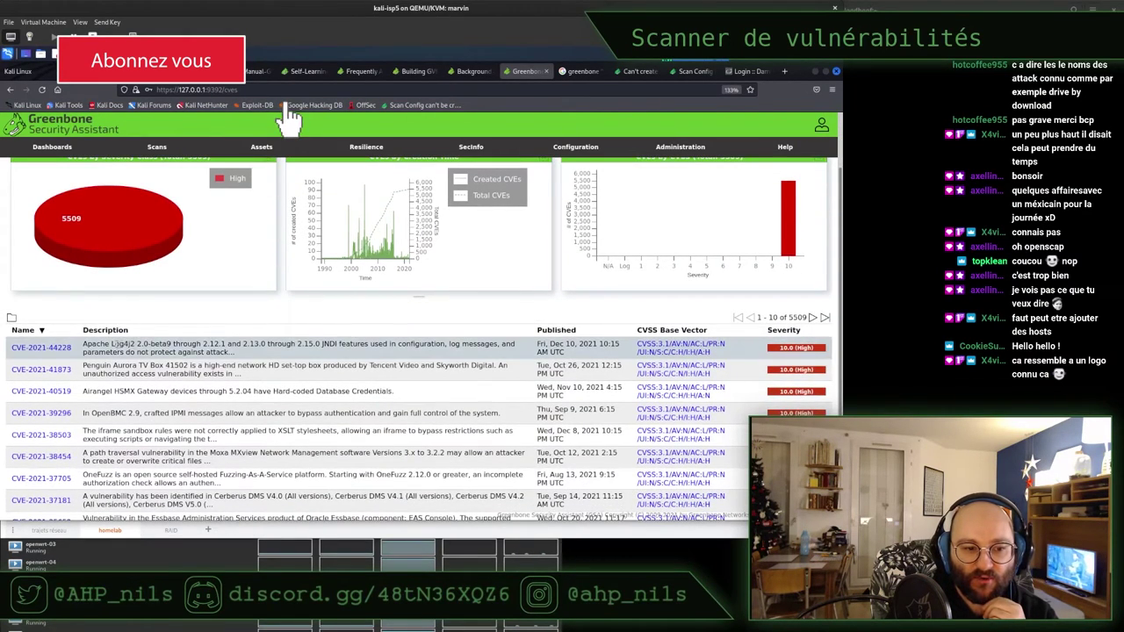
pyautogui.moveTo(112, 344); pyautogui.dragTo(253, 359)
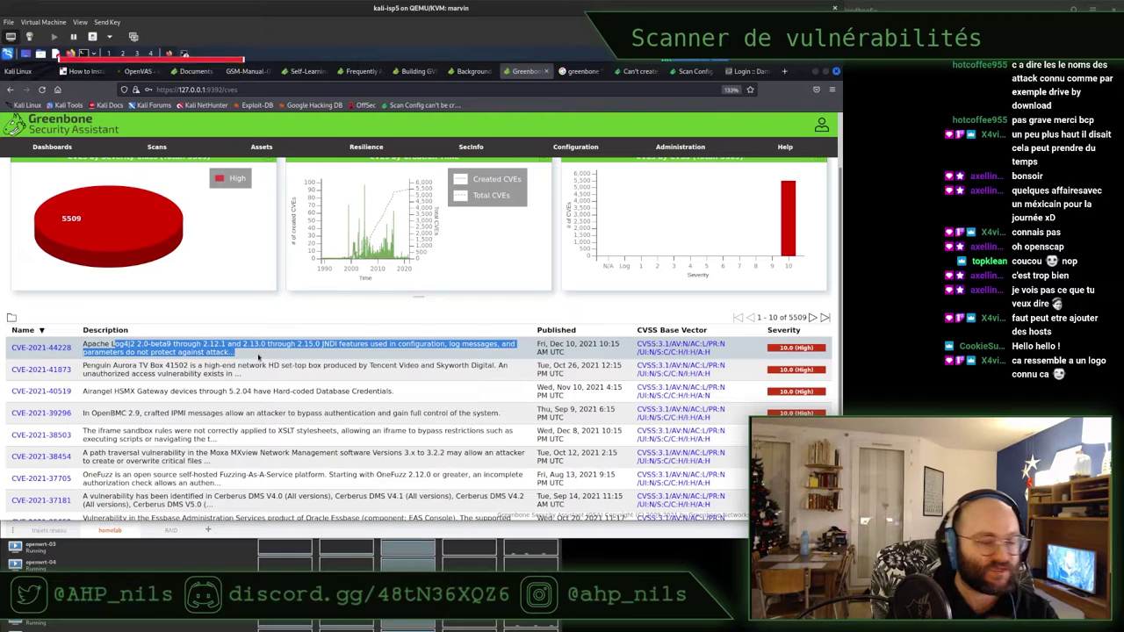
pyautogui.hotkey('ctrl', '+')
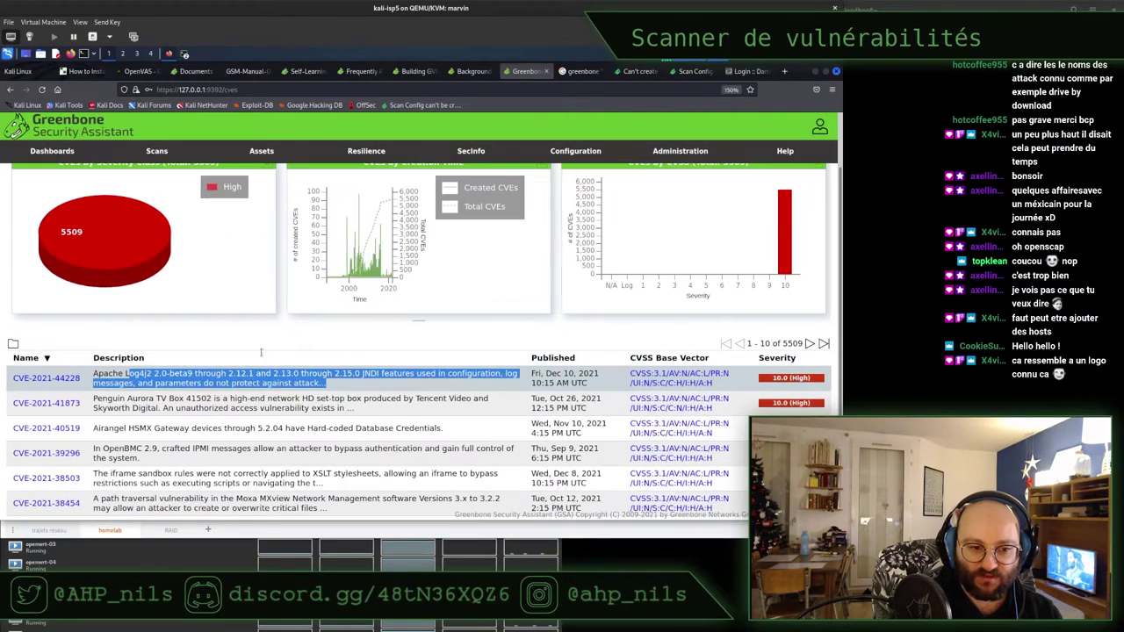
pyautogui.scroll(-2, 261, 352)
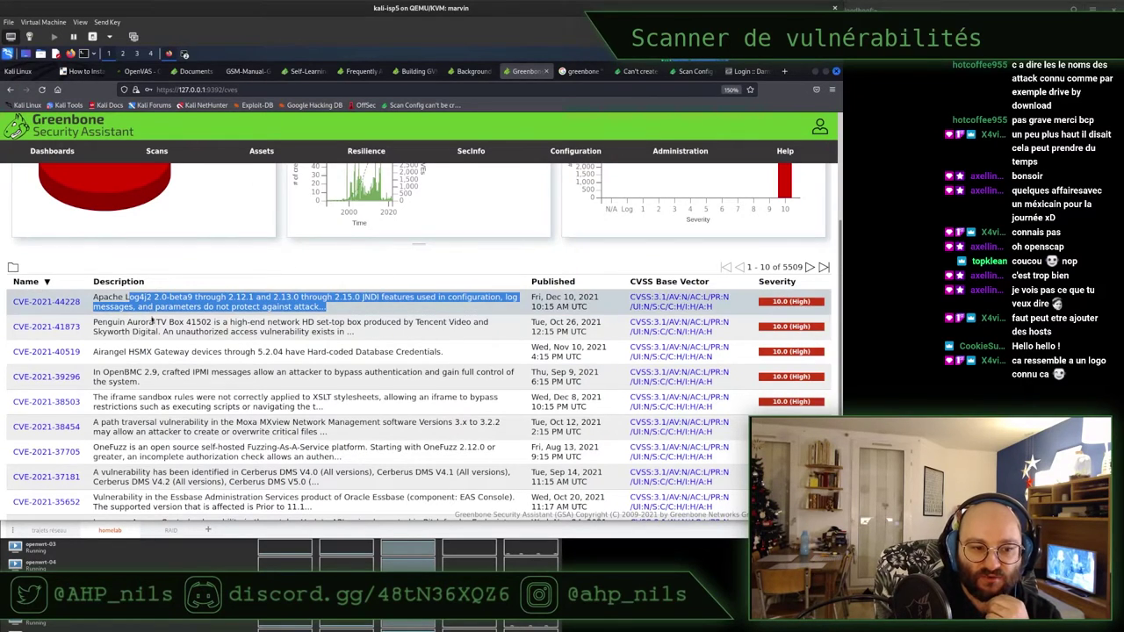
# Select 'Tencent' in a CVE description and search Google for it
pyautogui.moveTo(93, 321); pyautogui.dragTo(176, 322)
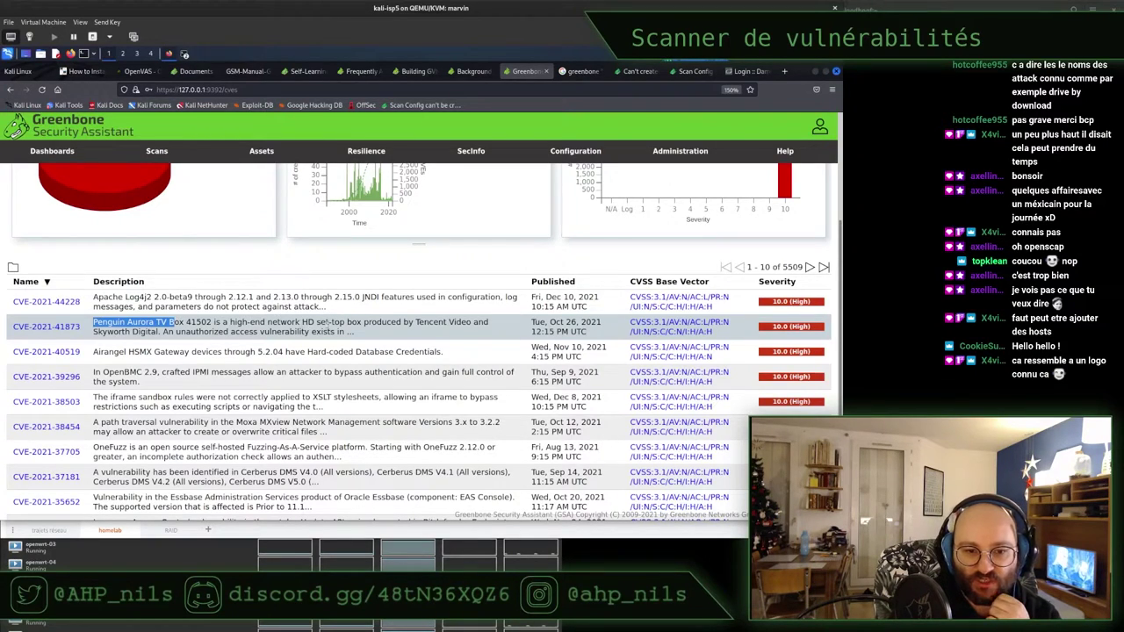
pyautogui.doubleClick(430, 322)
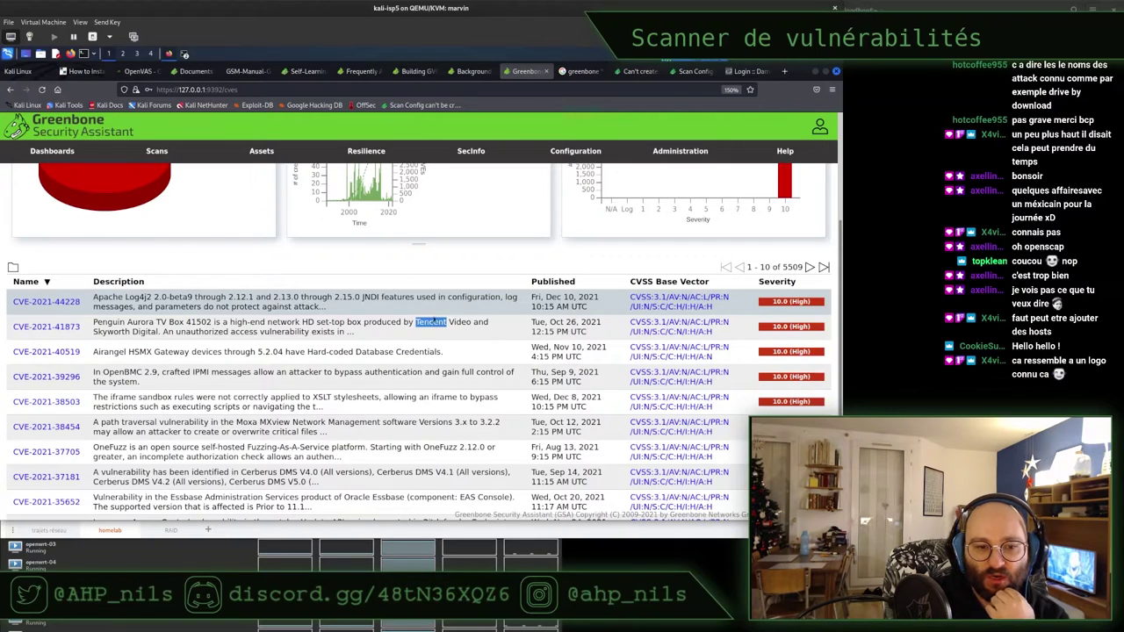
pyautogui.rightClick(433, 320)
pyautogui.click(467, 382)
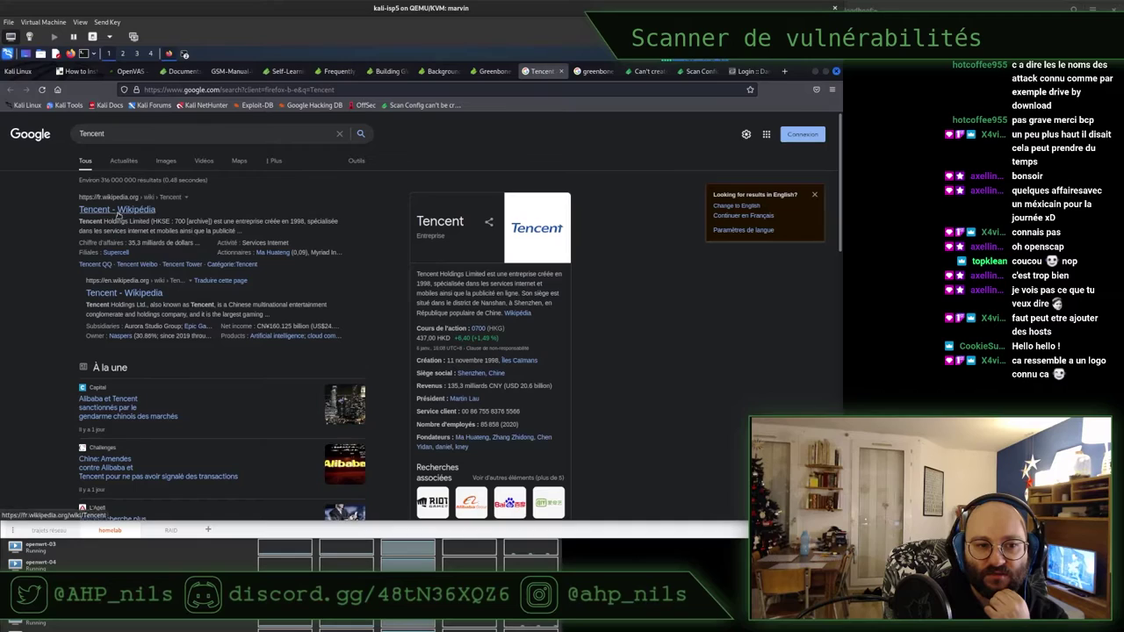
# Read the French Wikipedia Tencent article, then return to the Greenbone CVE tab
pyautogui.click(117, 211)
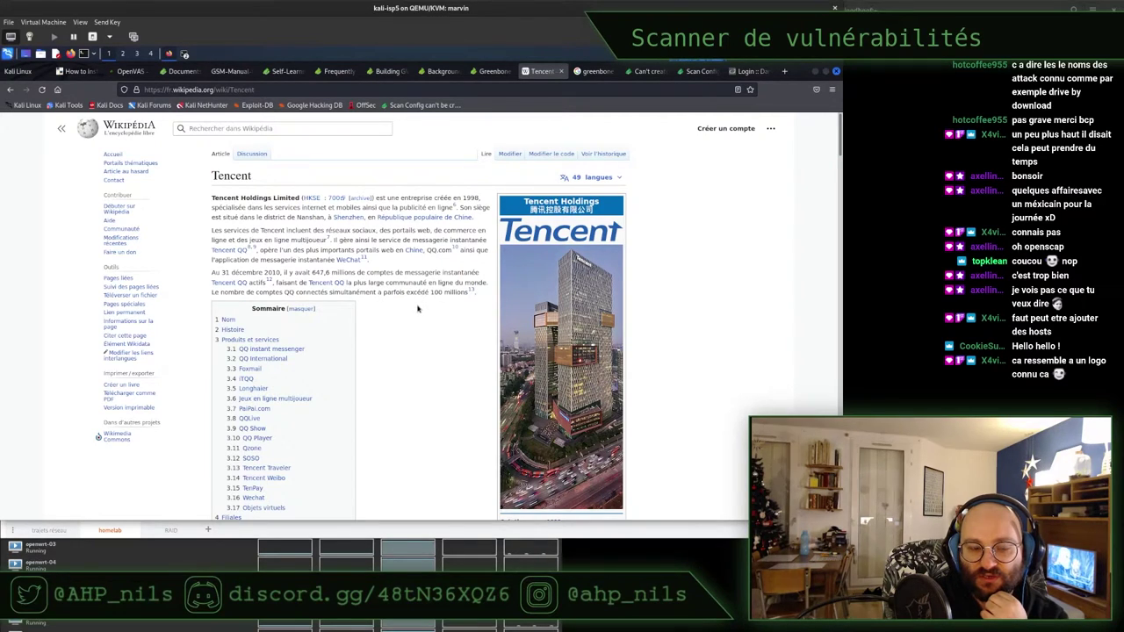
pyautogui.scroll(-1, 404, 305)
pyautogui.scroll(1, 404, 305)
pyautogui.scroll(-1, 387, 307)
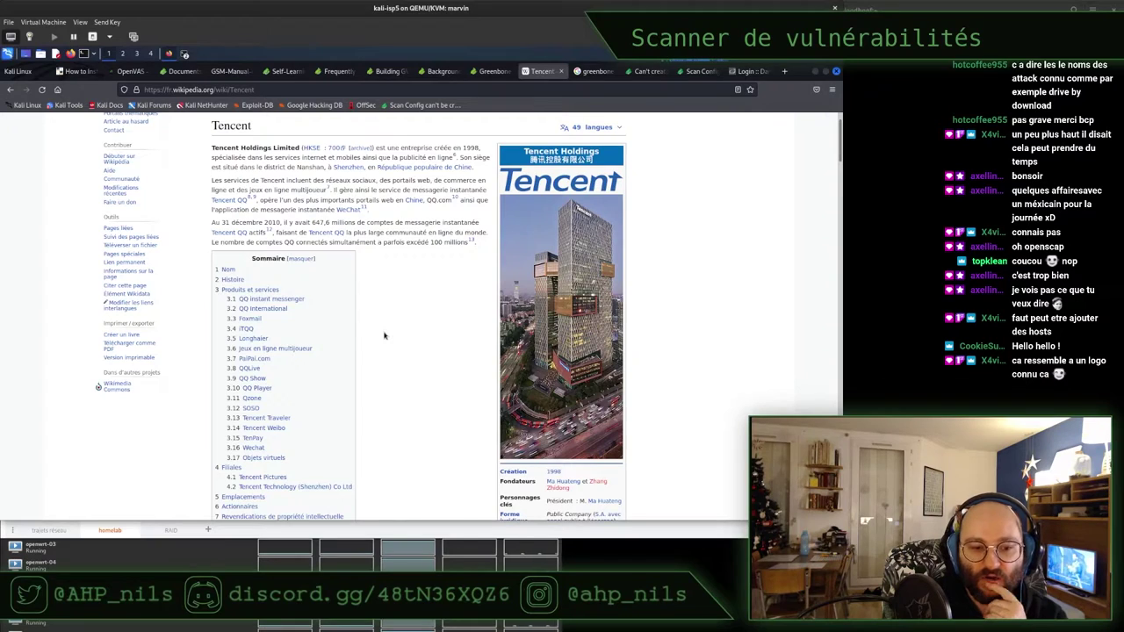
pyautogui.scroll(-2, 384, 334)
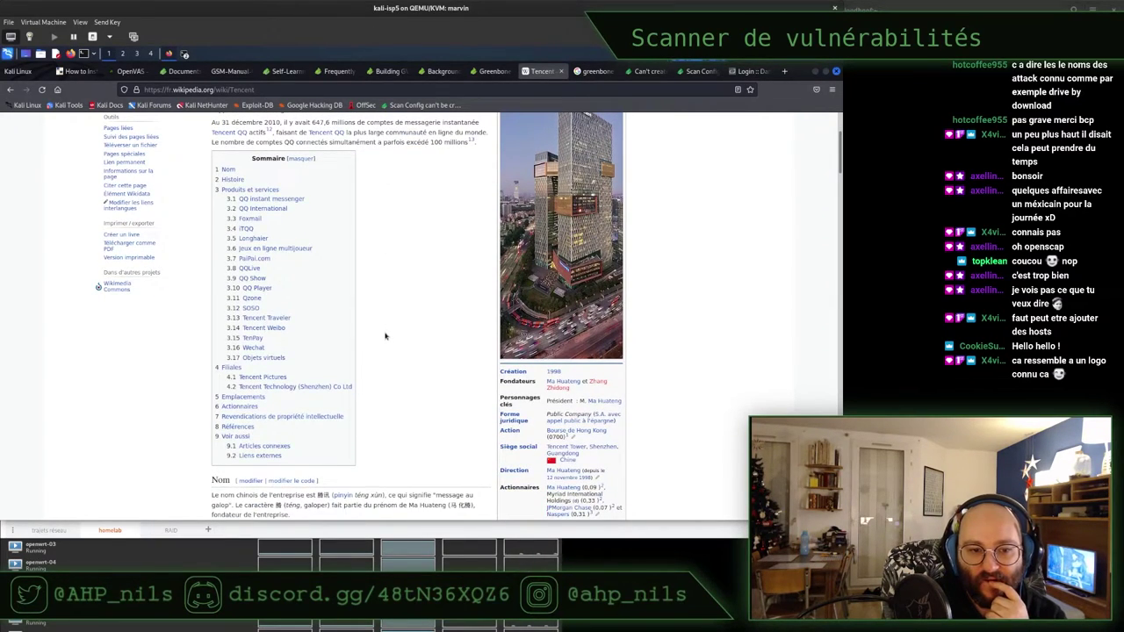
pyautogui.scroll(-4, 388, 314)
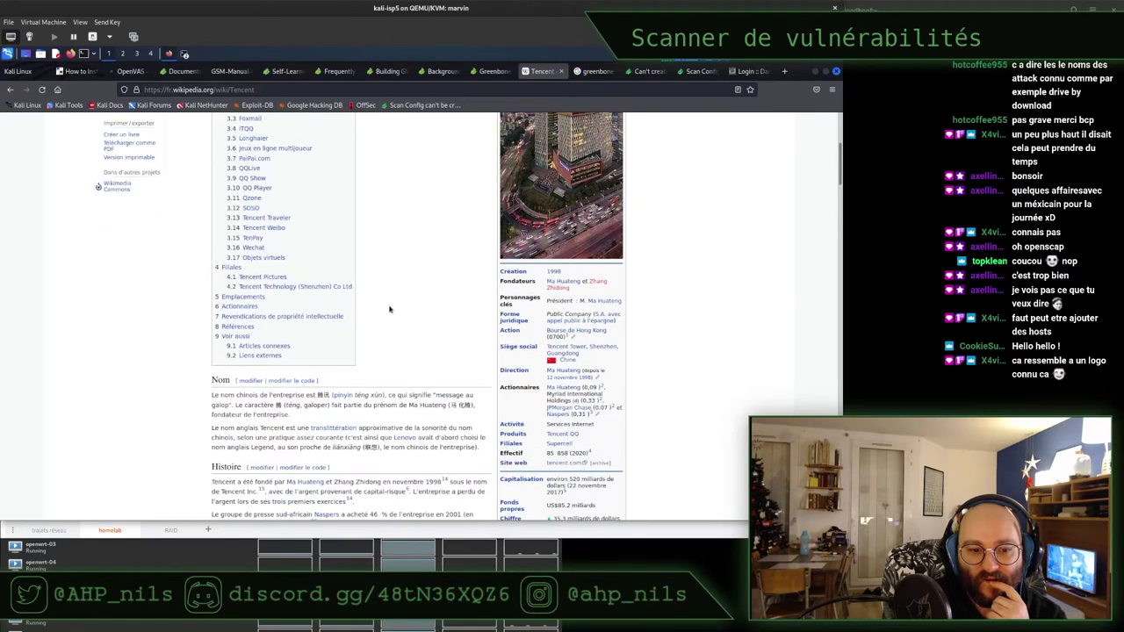
pyautogui.scroll(-15, 389, 305)
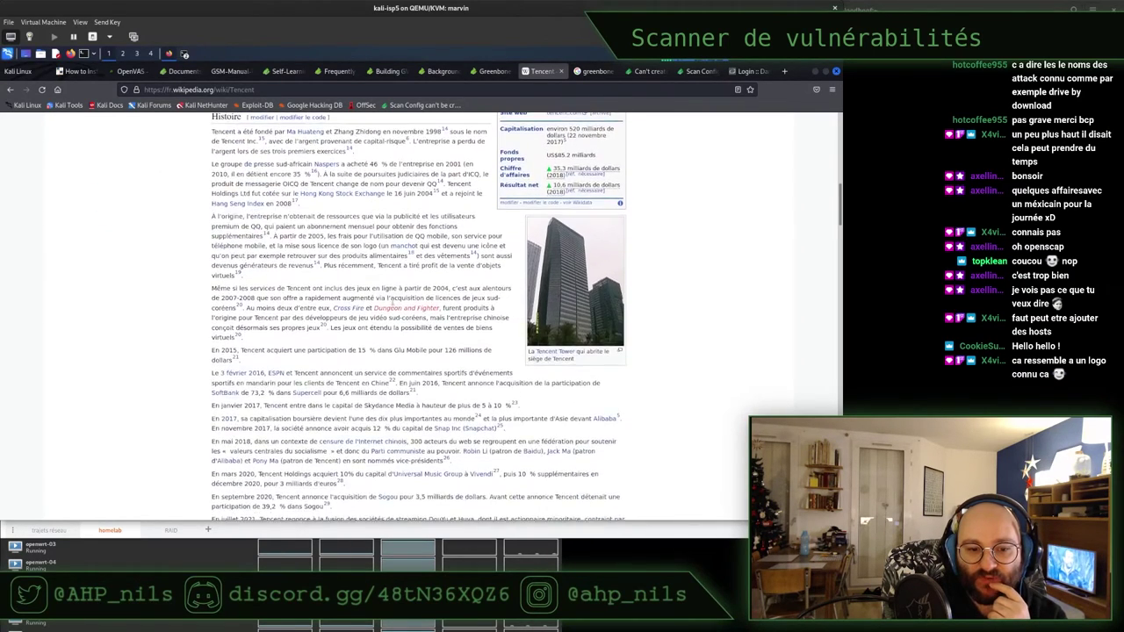
pyautogui.scroll(-5, 392, 305)
pyautogui.scroll(1, 394, 306)
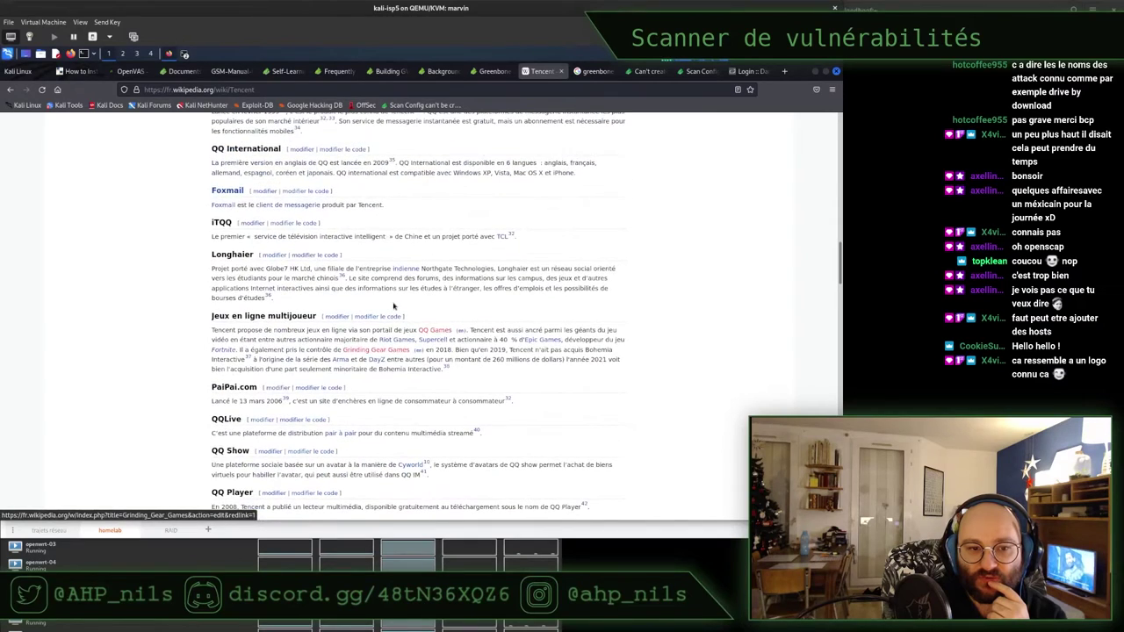
pyautogui.scroll(1, 394, 305)
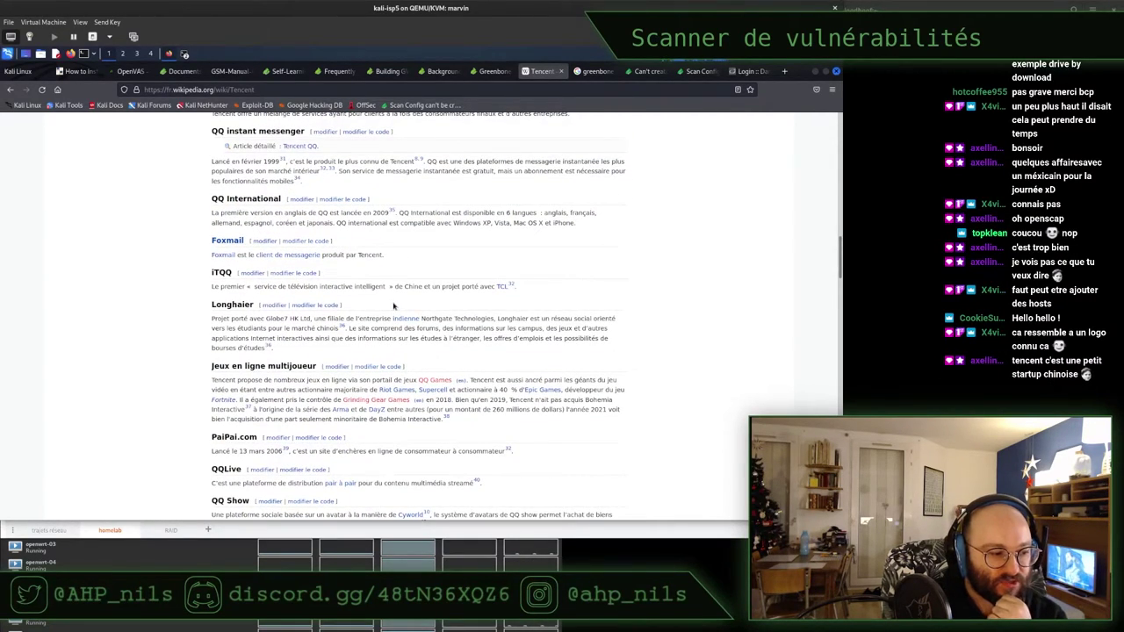
pyautogui.click(499, 72)
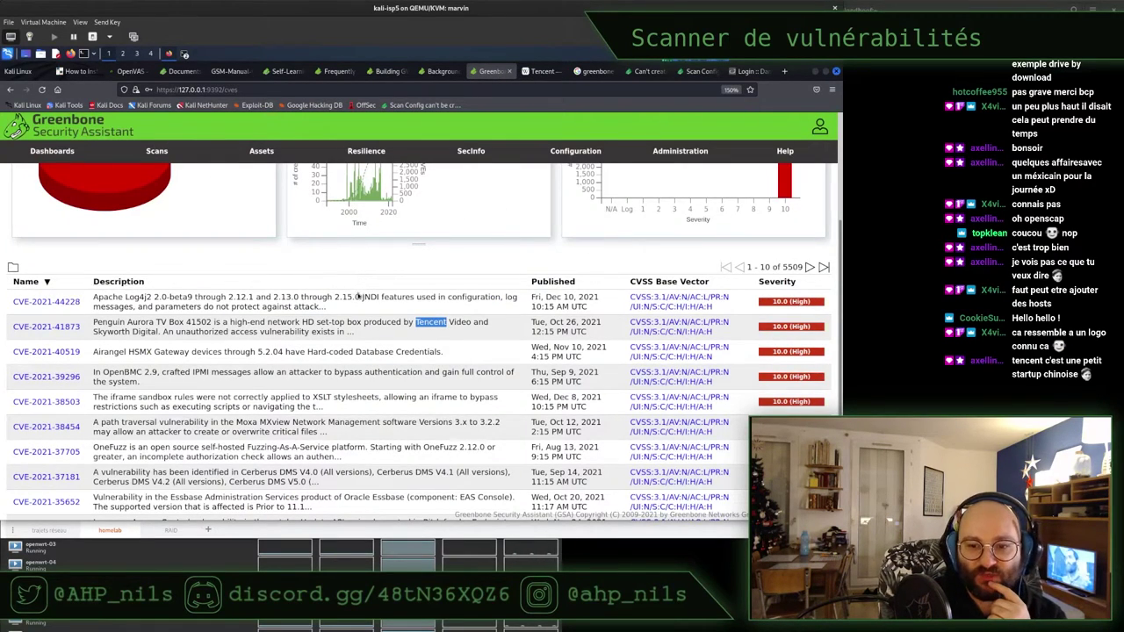
# Expand CVE-2021-41873 to show its description and 10.0 CVSS, and select its name for searching
pyautogui.rightClick(35, 329)
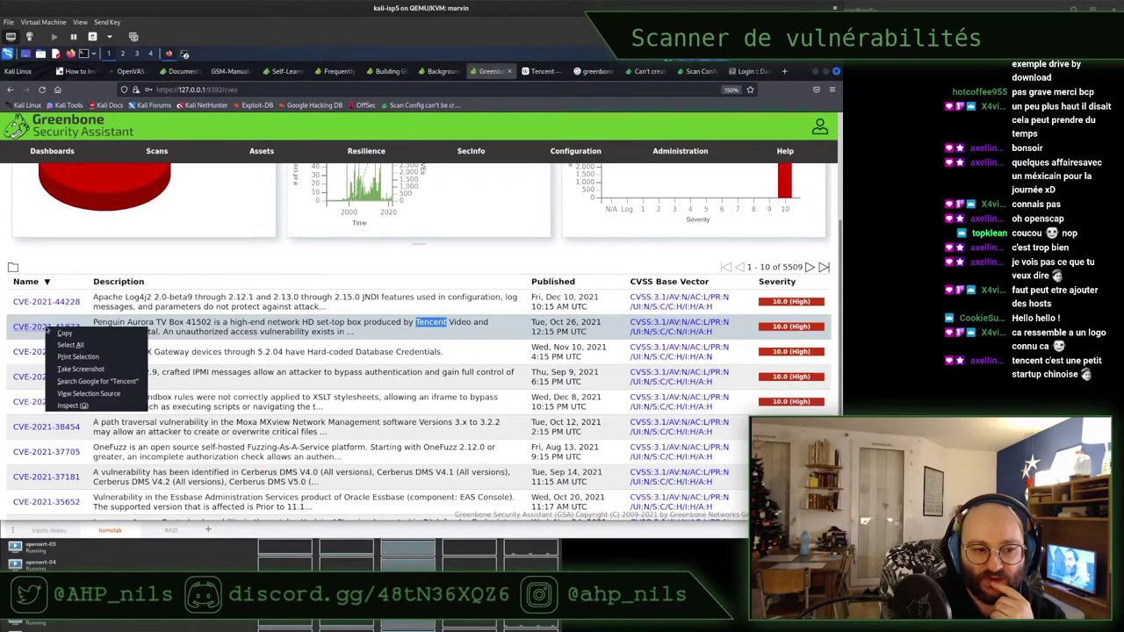
pyautogui.click(216, 321)
pyautogui.click(18, 329)
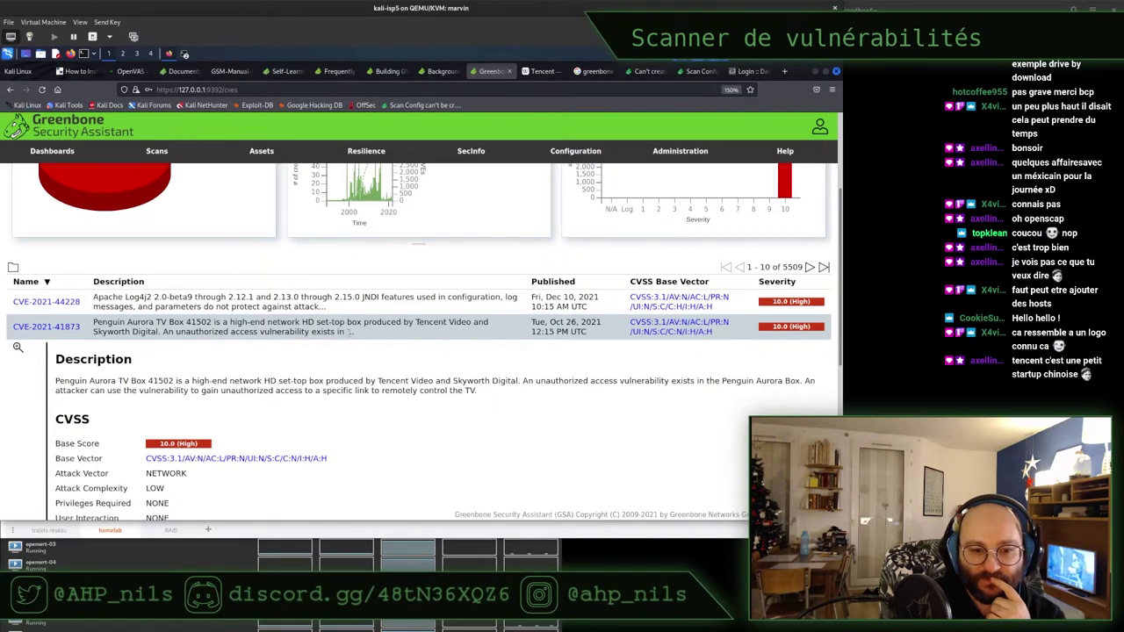
pyautogui.scroll(-2, 348, 332)
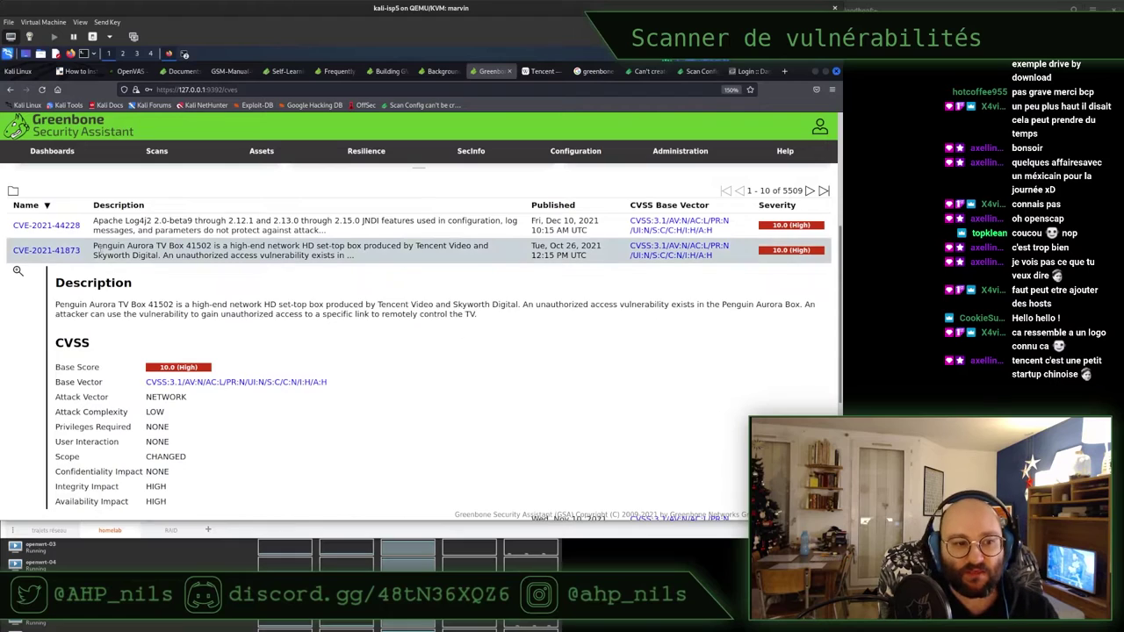
pyautogui.moveTo(84, 251); pyautogui.dragTo(12, 252)
pyautogui.hotkey('ctrl', 't')
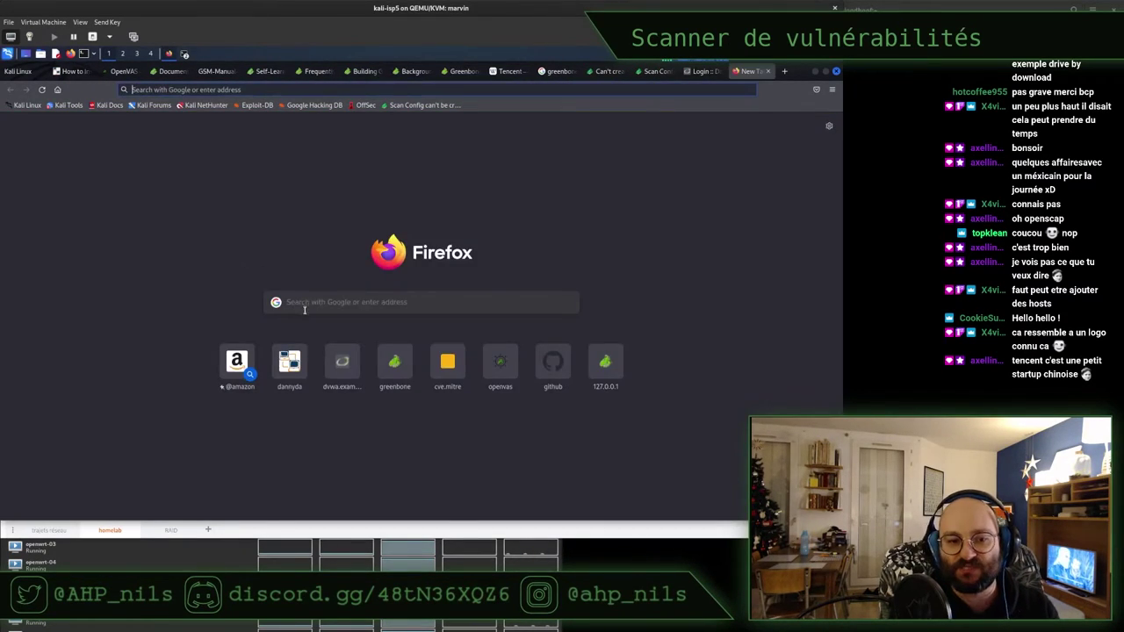
# Search the web for CVE-2021-41873 and open its NVD detail page
pyautogui.hotkey('ctrl', 'v')
pyautogui.press('Return')
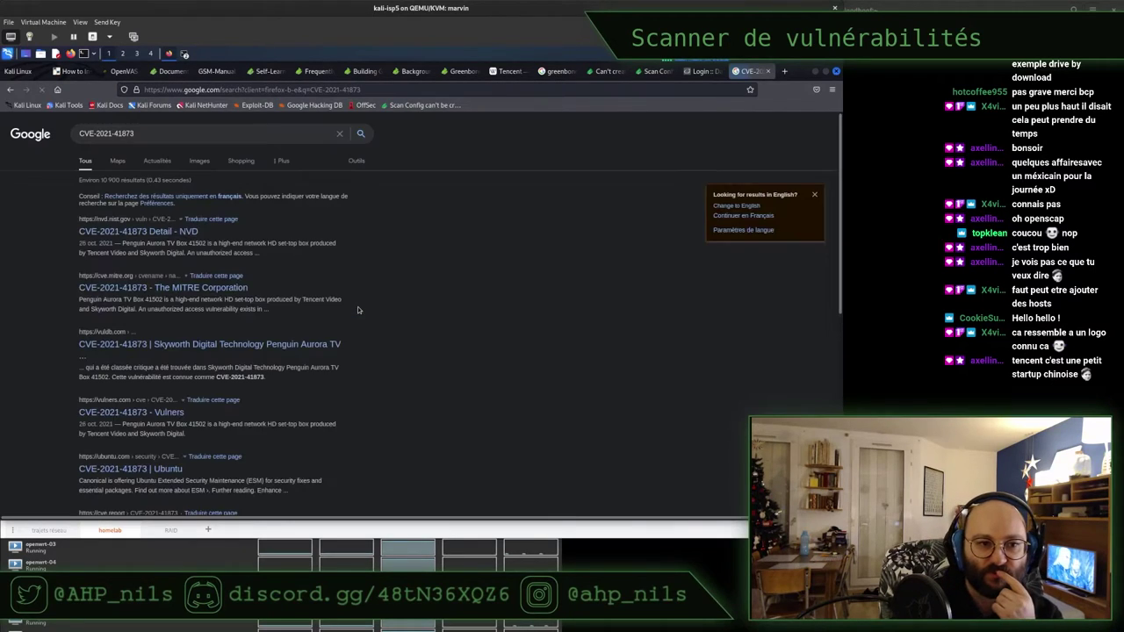
pyautogui.click(146, 231)
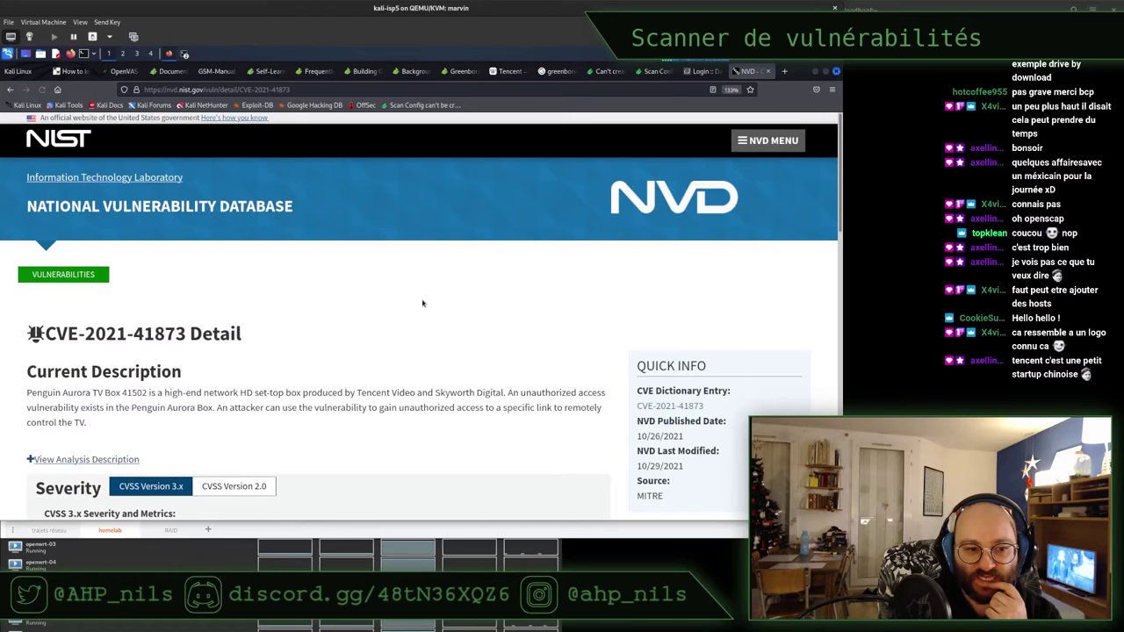
pyautogui.scroll(-1, 423, 303)
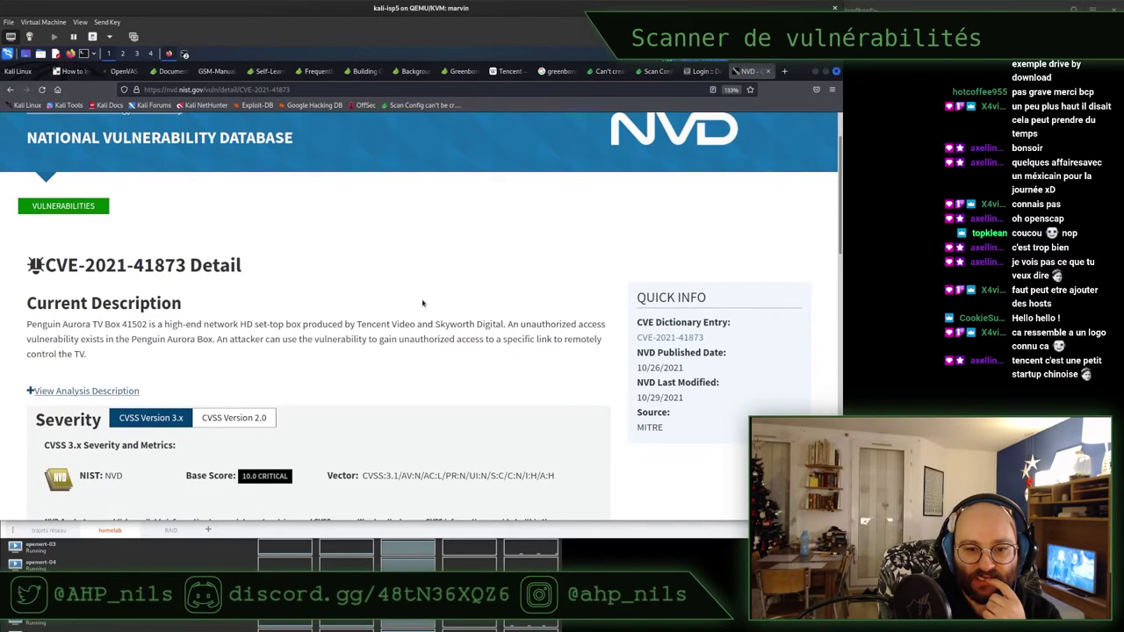
pyautogui.scroll(-1, 423, 303)
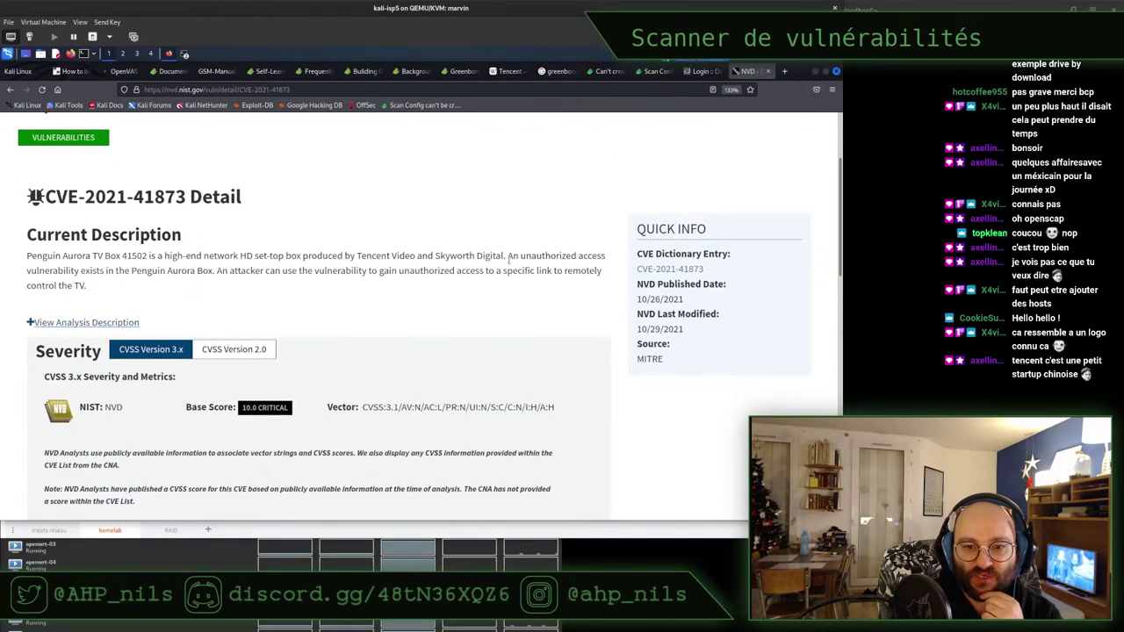
# Select and read the vulnerability description on the NVD page
pyautogui.moveTo(508, 256); pyautogui.dragTo(239, 271)
pyautogui.click(292, 275)
pyautogui.moveTo(317, 272); pyautogui.dragTo(491, 284)
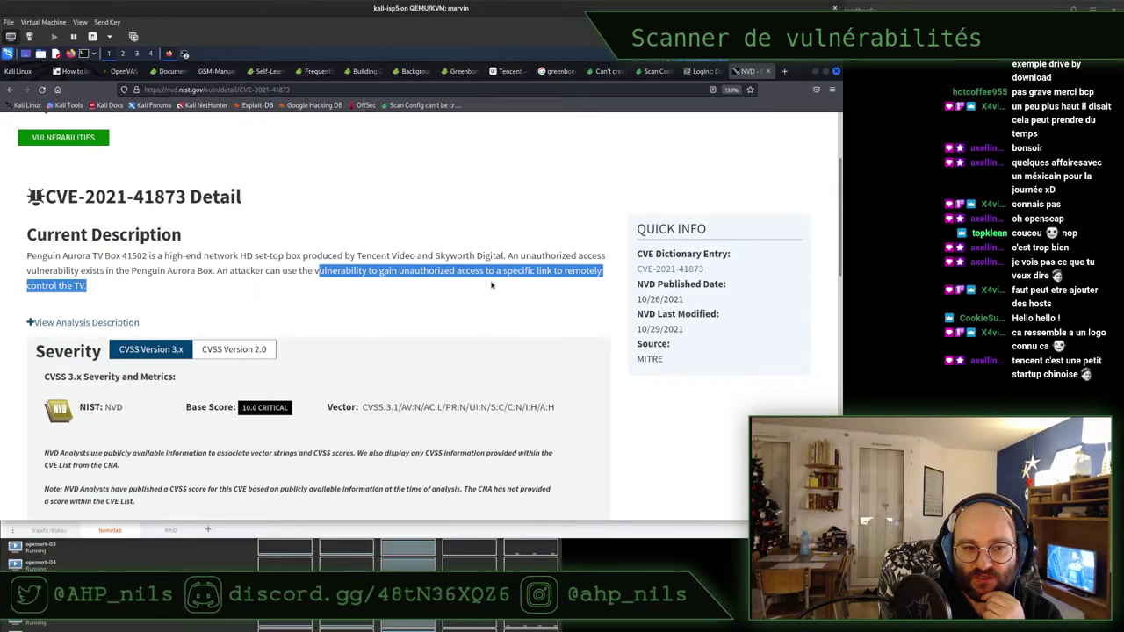
pyautogui.tripleClick(491, 285)
pyautogui.click(491, 285)
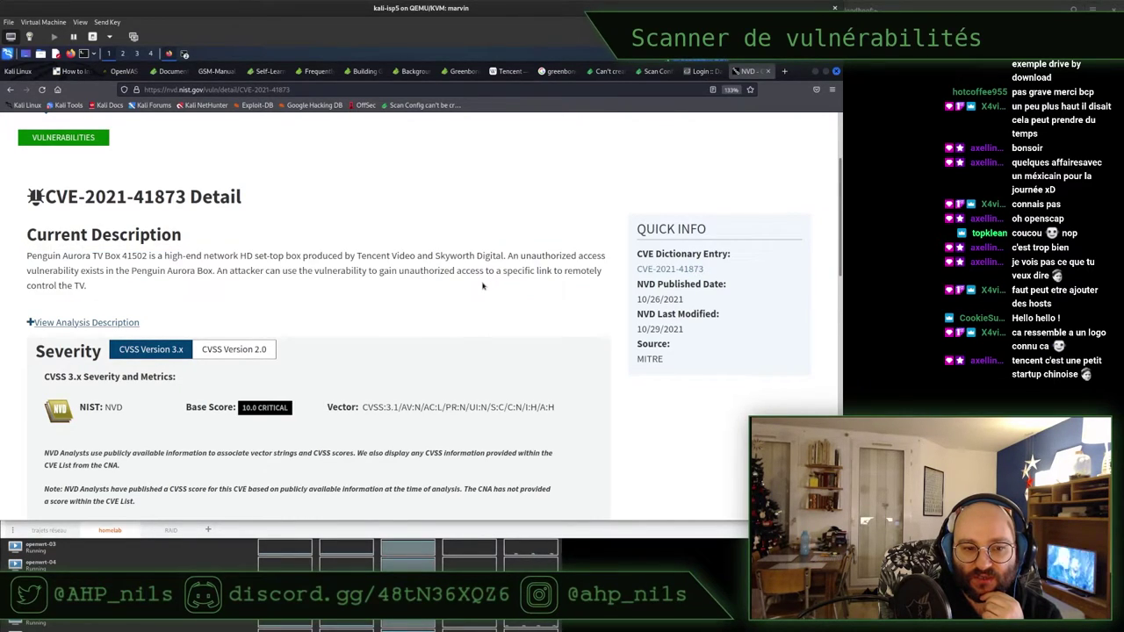
# Expand the NVD analysis description and scroll down to the References table
pyautogui.scroll(-1, 482, 285)
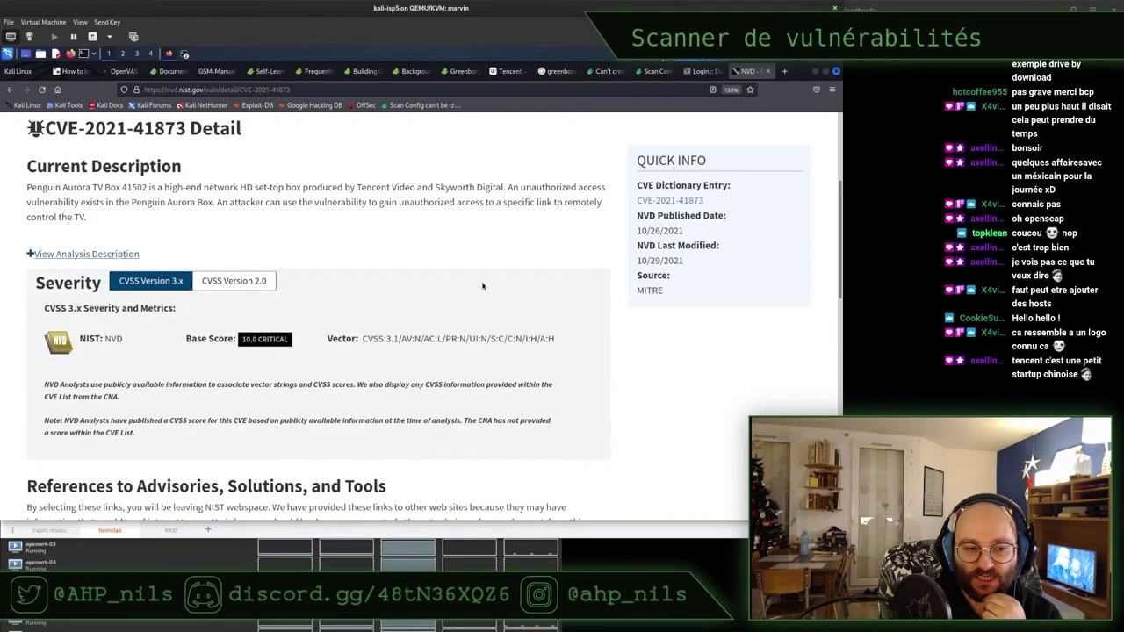
pyautogui.scroll(-2, 483, 286)
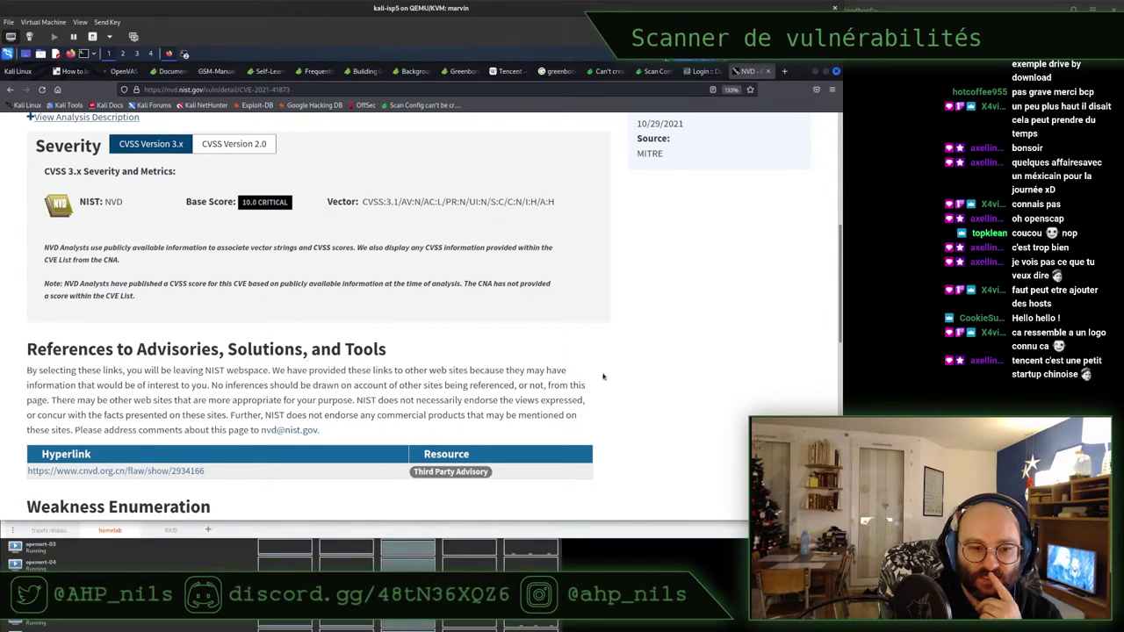
pyautogui.scroll(-2, 606, 376)
pyautogui.scroll(-1, 610, 377)
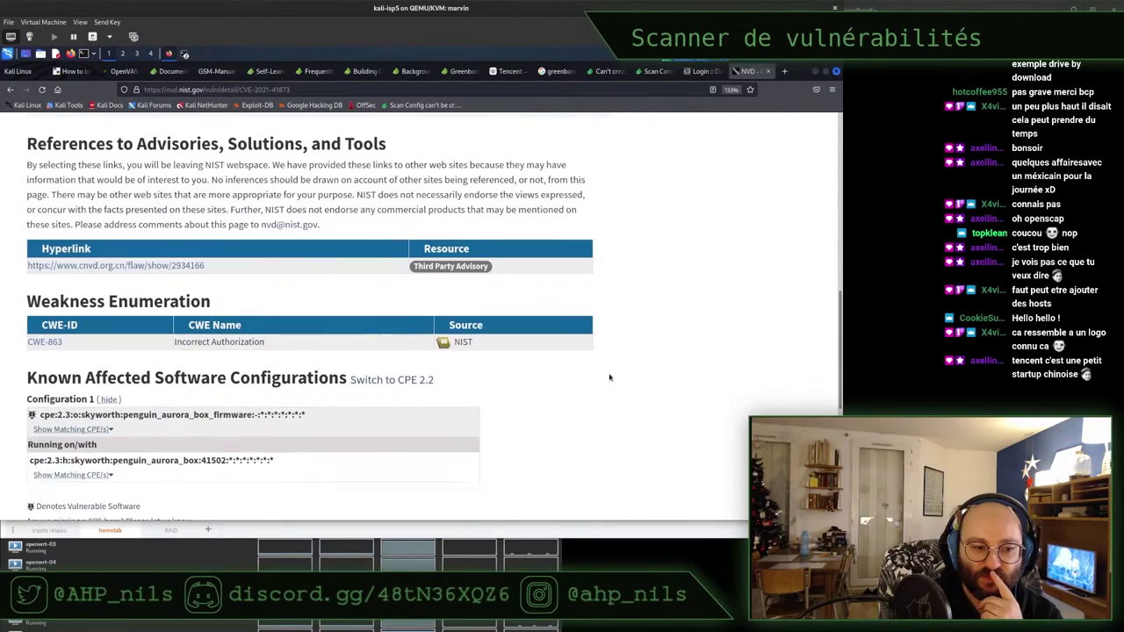
pyautogui.scroll(-4, 610, 377)
pyautogui.scroll(8, 608, 378)
pyautogui.scroll(4, 608, 378)
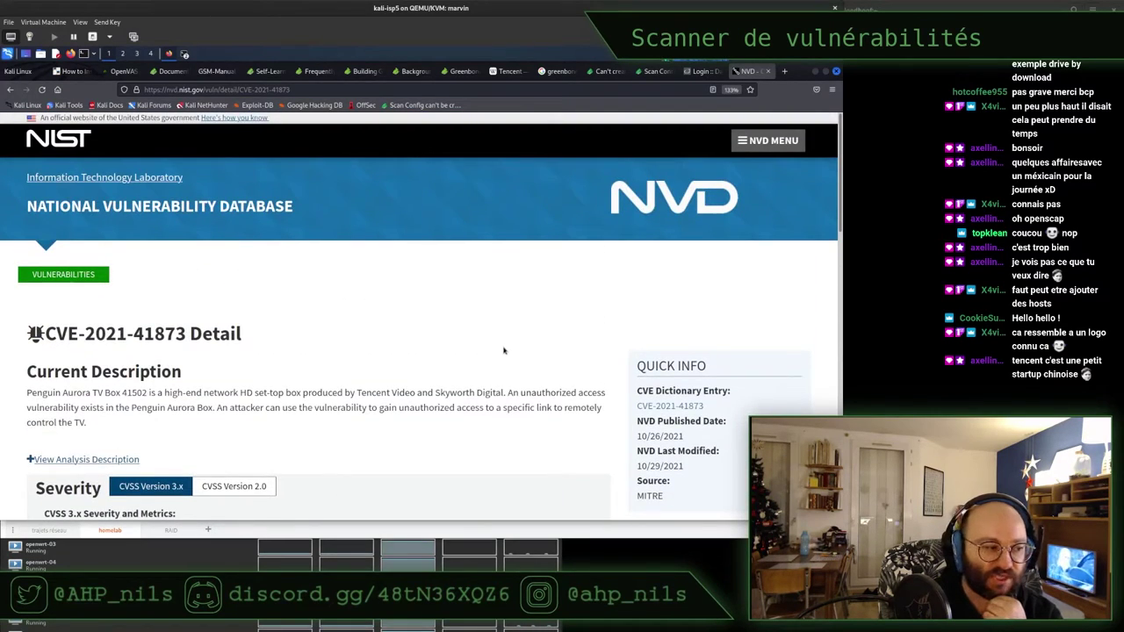
pyautogui.scroll(-2, 503, 350)
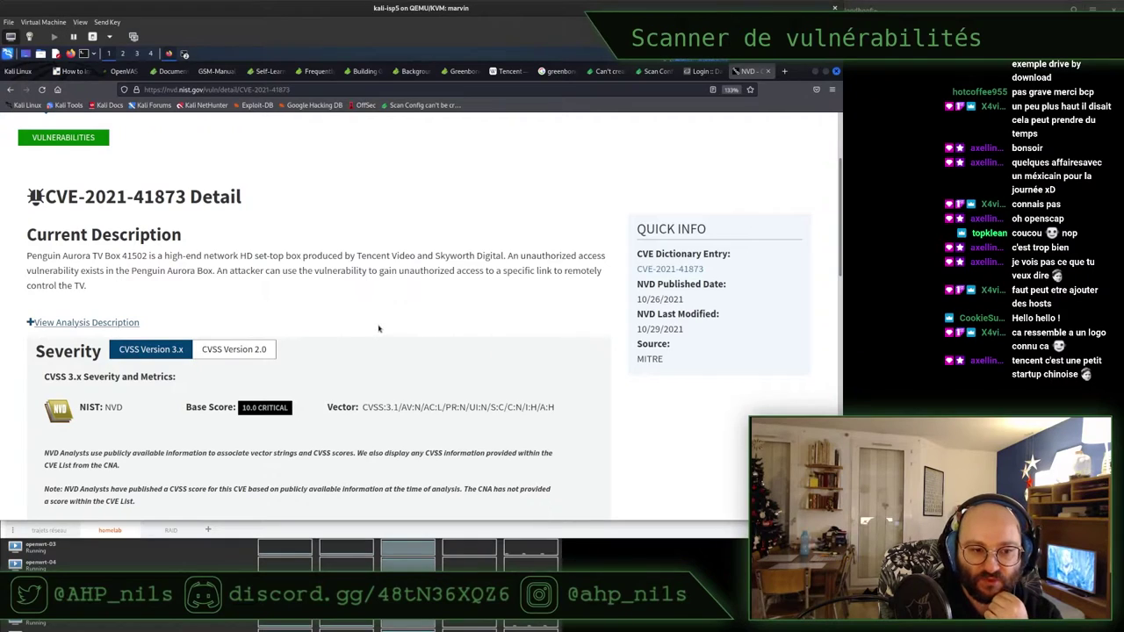
pyautogui.scroll(-1, 378, 328)
pyautogui.click(110, 254)
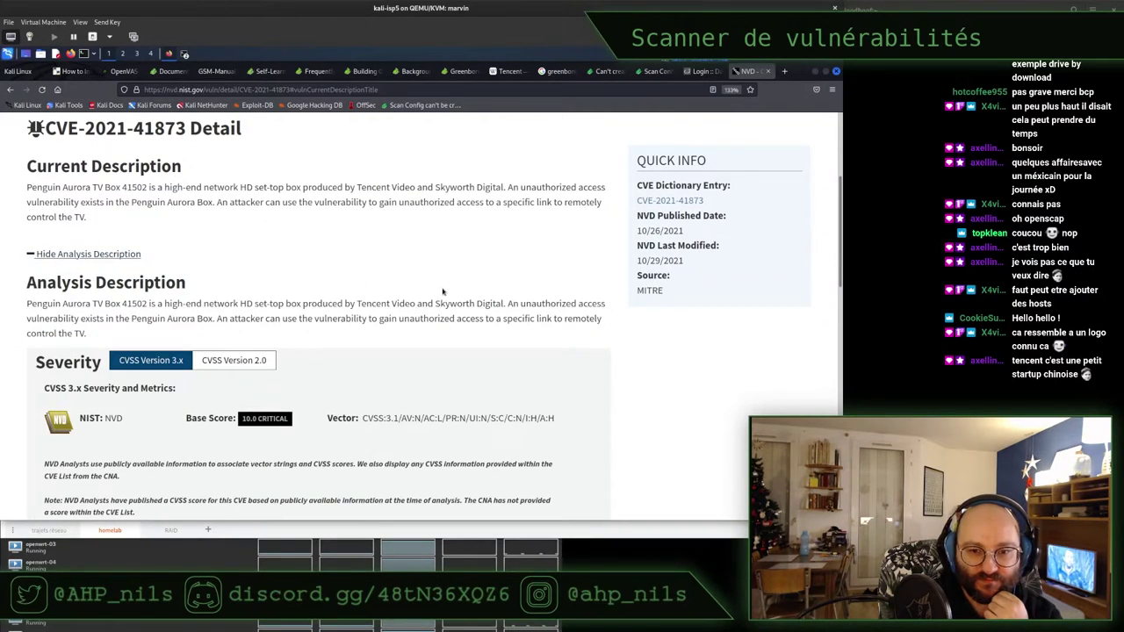
pyautogui.scroll(-3, 443, 291)
pyautogui.scroll(-1, 443, 292)
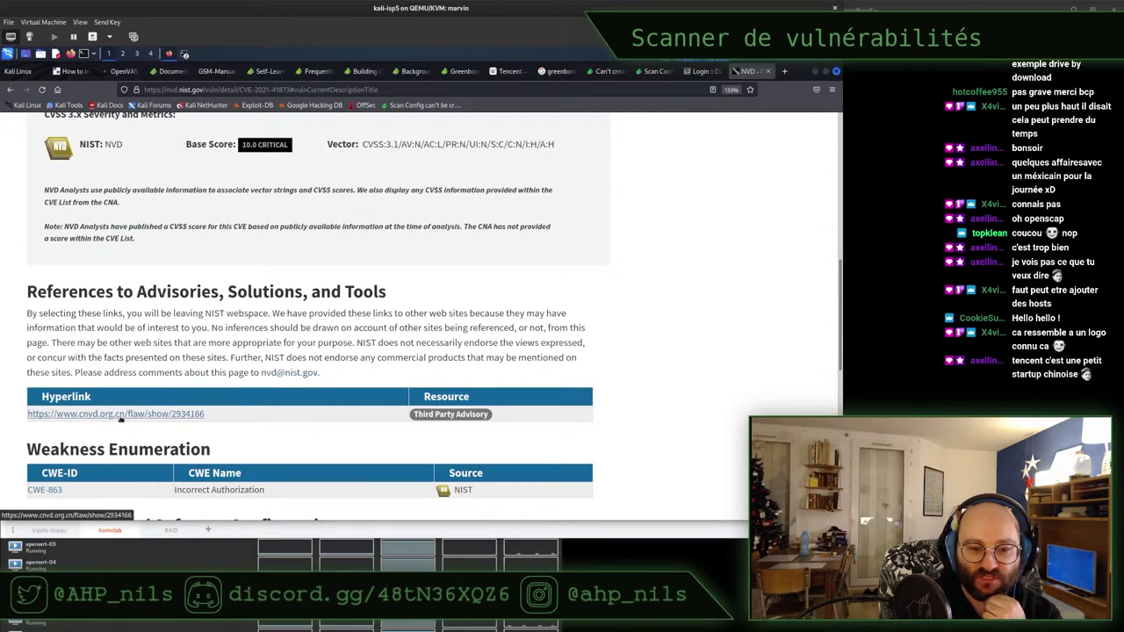
pyautogui.rightClick(121, 419)
pyautogui.click(164, 312)
pyautogui.click(751, 71)
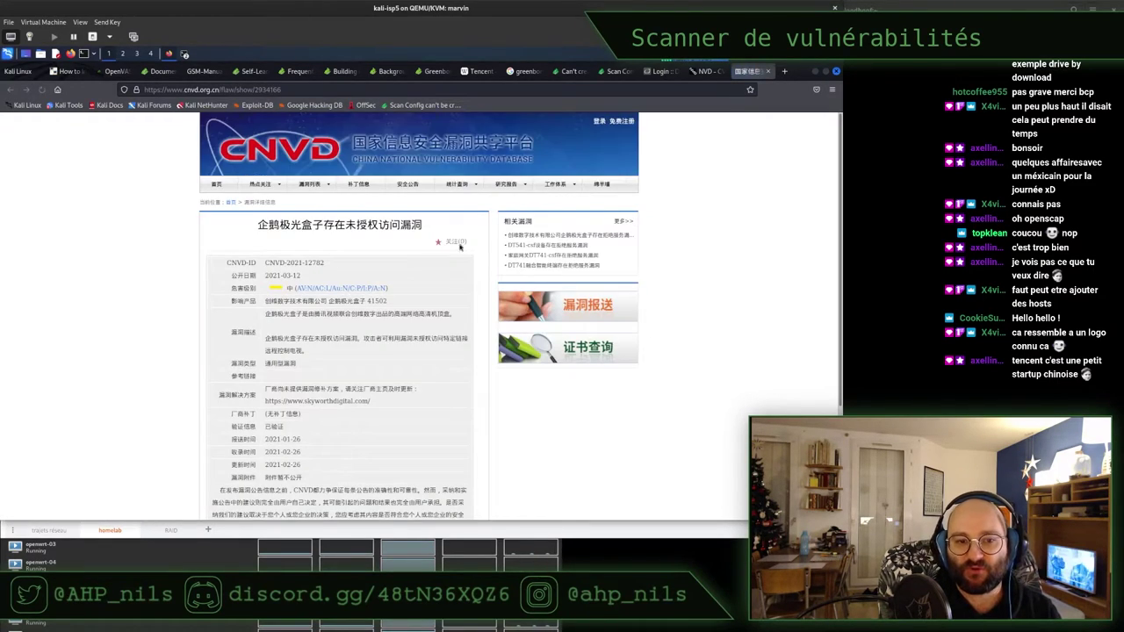
pyautogui.hotkey('ctrl', 'w')
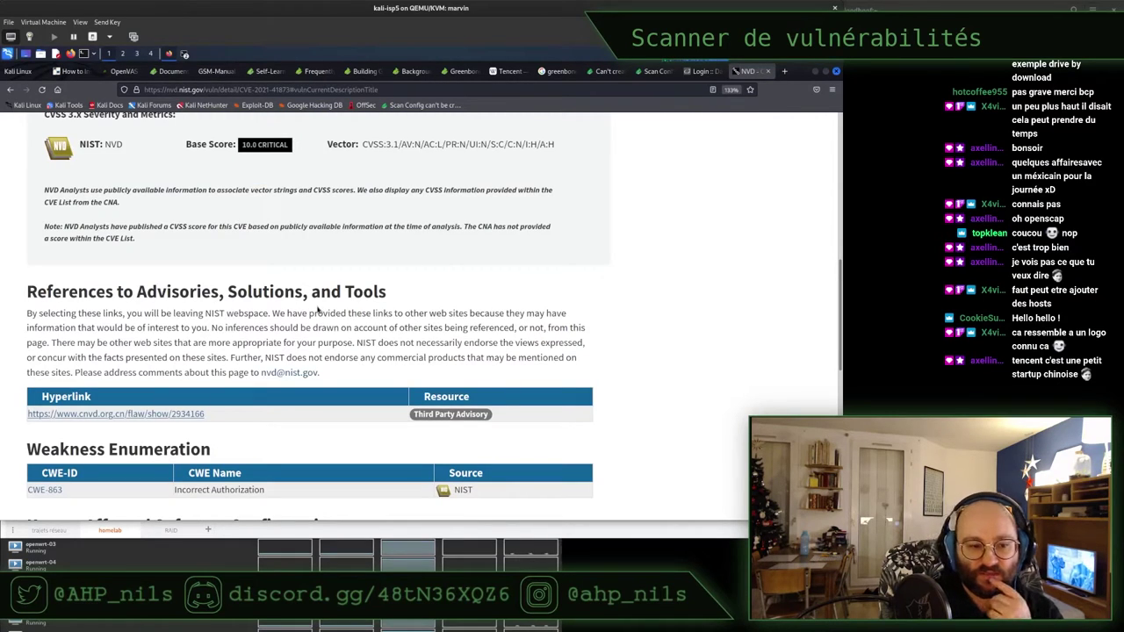
pyautogui.scroll(-2, 318, 309)
pyautogui.scroll(-1, 290, 345)
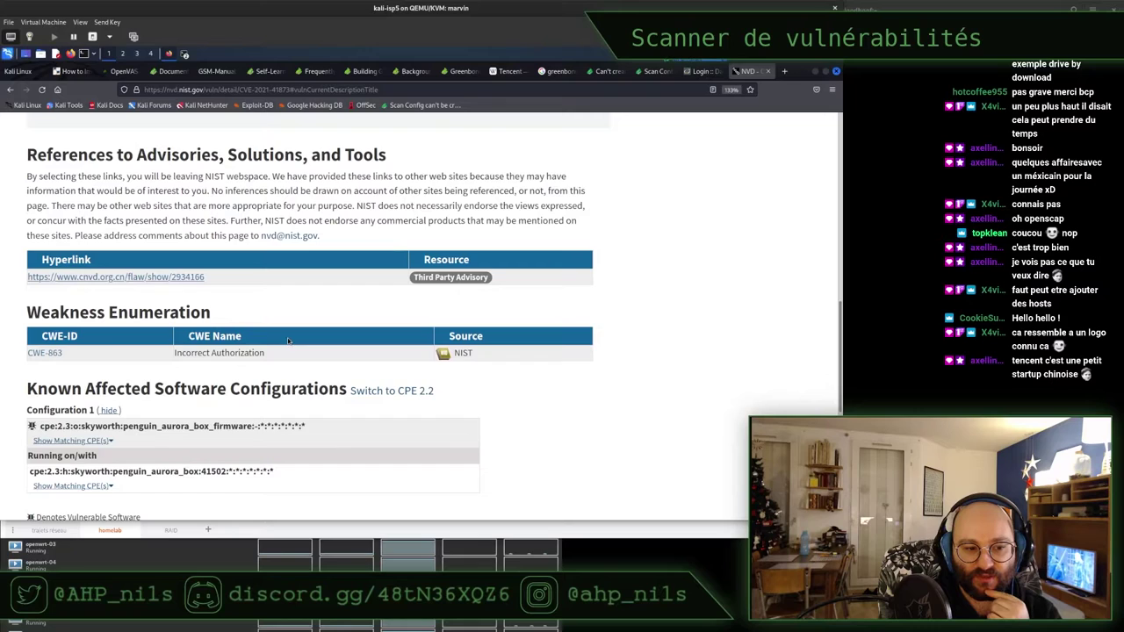
pyautogui.scroll(-4, 288, 341)
pyautogui.scroll(20, 288, 341)
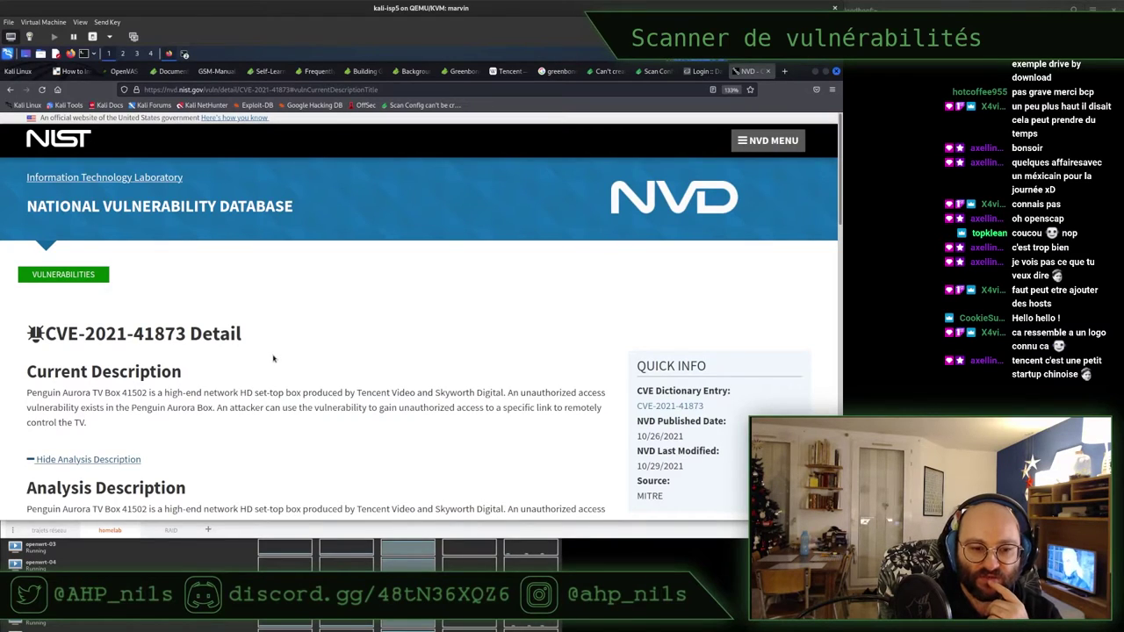
pyautogui.scroll(-1, 314, 326)
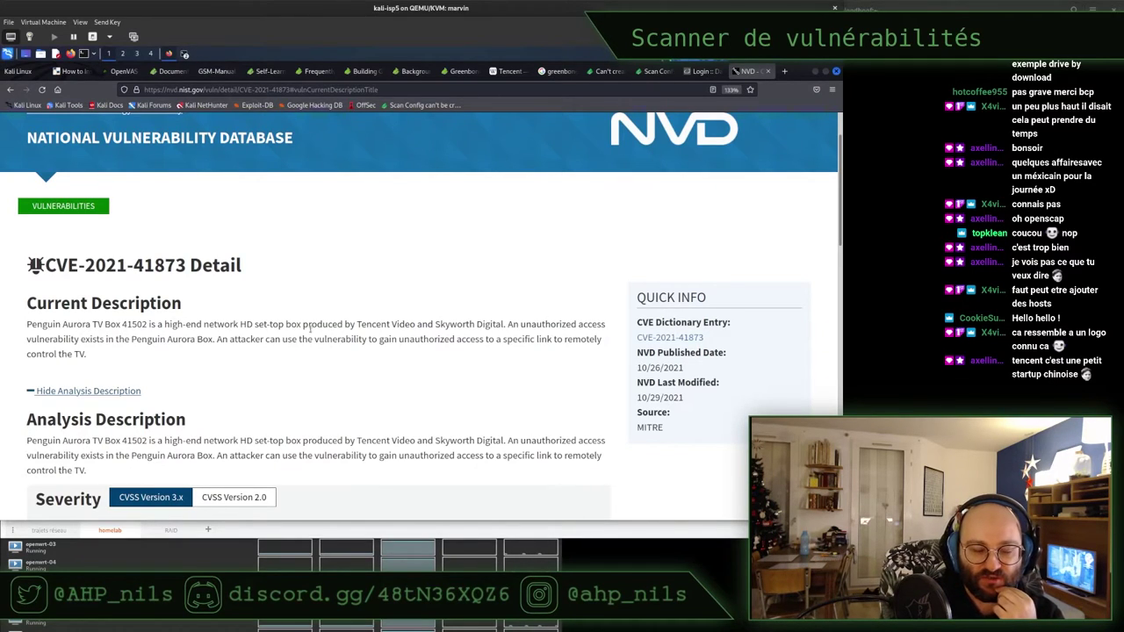
pyautogui.scroll(-2, 311, 329)
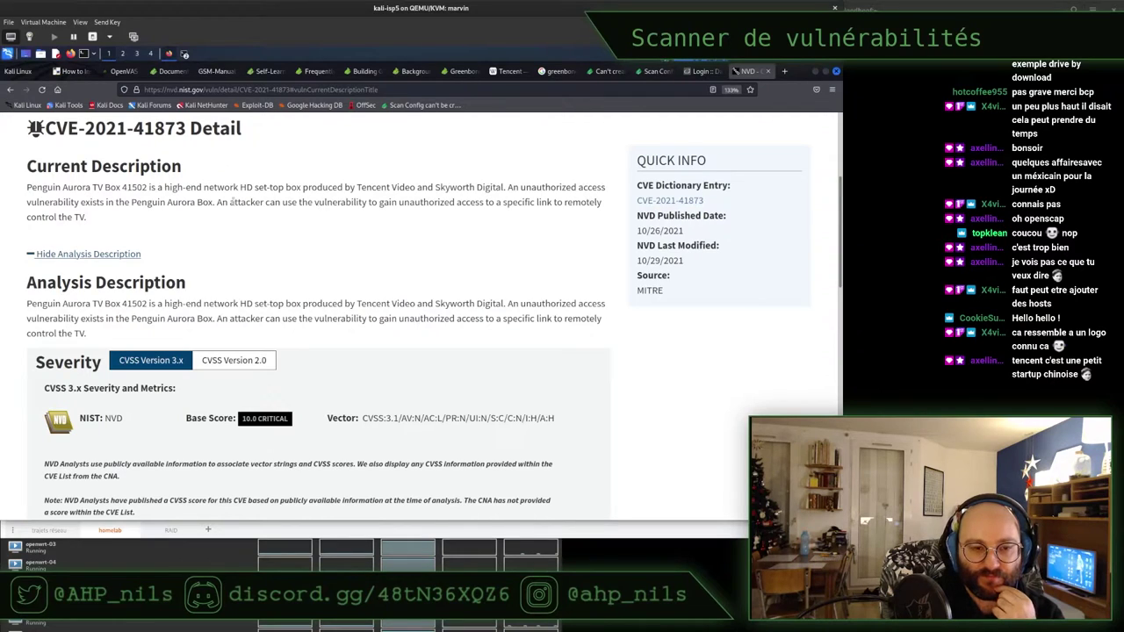
pyautogui.moveTo(217, 202); pyautogui.dragTo(299, 204)
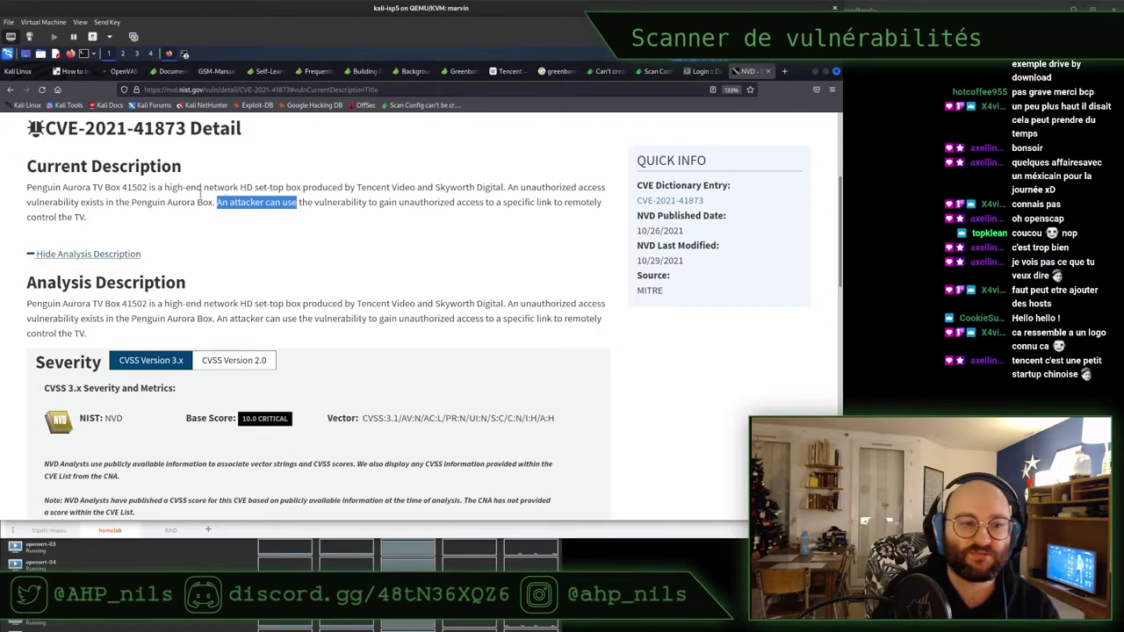
pyautogui.moveTo(27, 187); pyautogui.dragTo(103, 186)
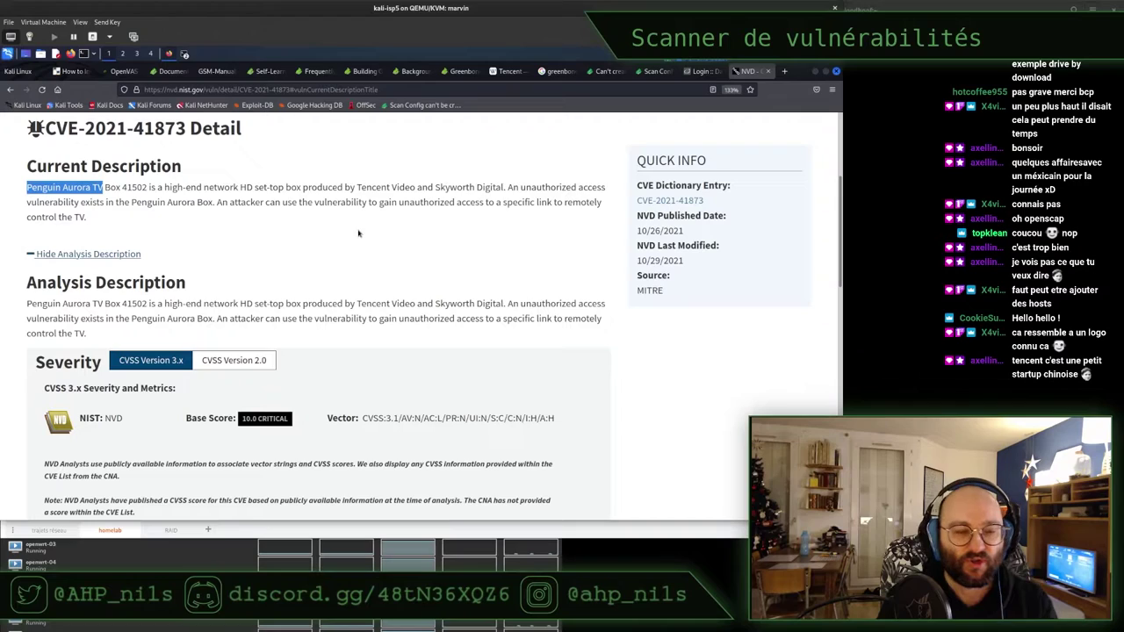
pyautogui.moveTo(225, 188); pyautogui.dragTo(311, 187)
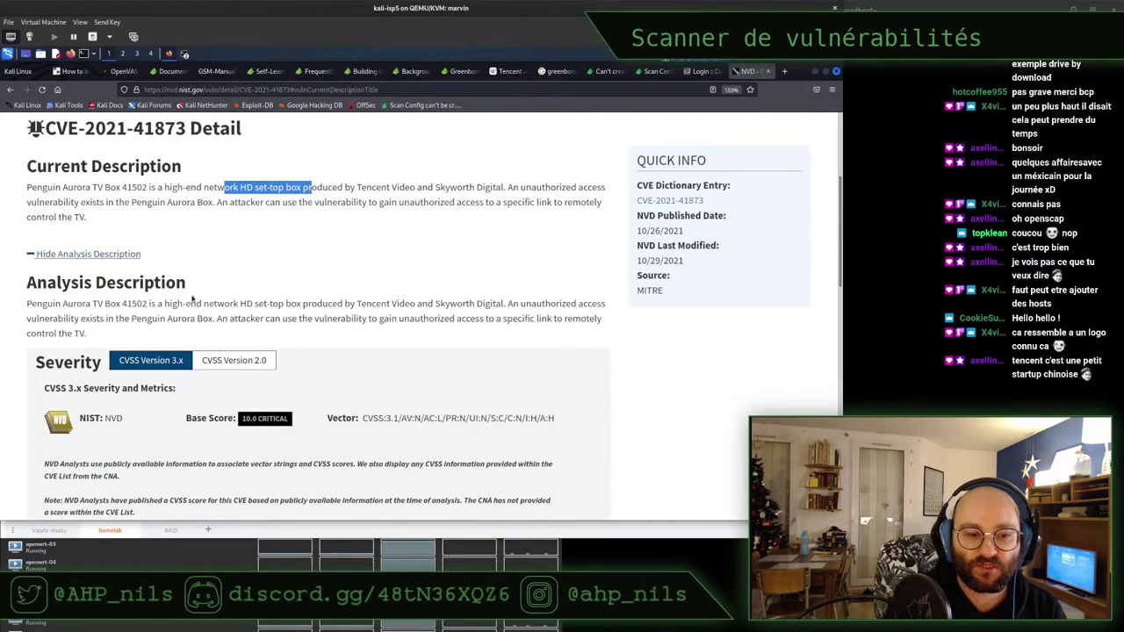
pyautogui.moveTo(186, 283); pyautogui.dragTo(27, 283)
pyautogui.click(35, 264)
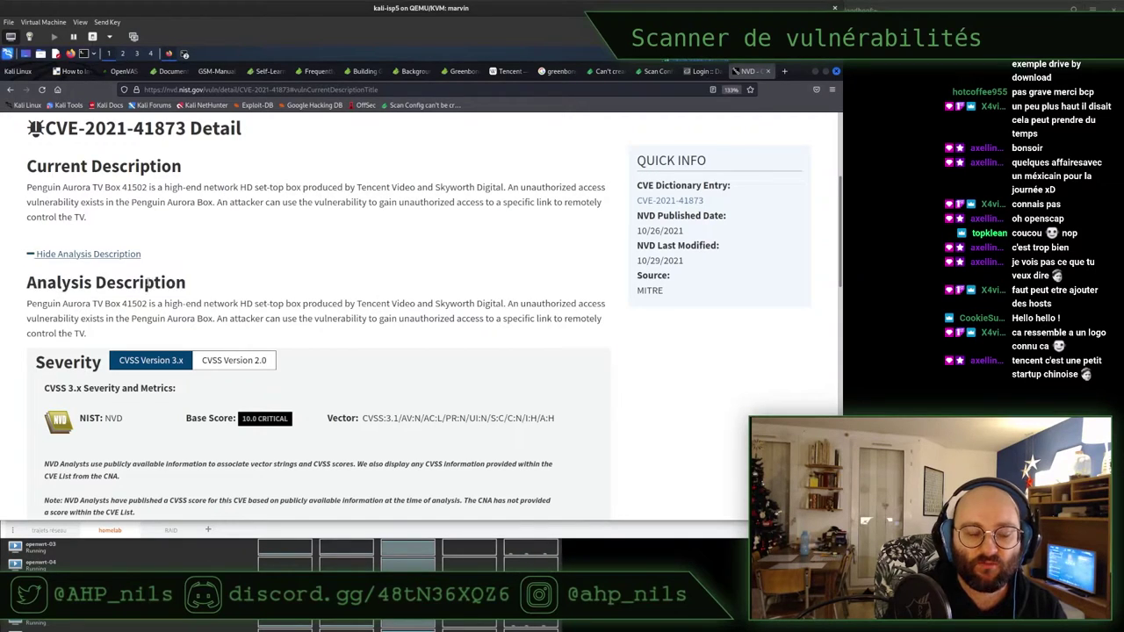
pyautogui.moveTo(56, 187); pyautogui.dragTo(141, 183)
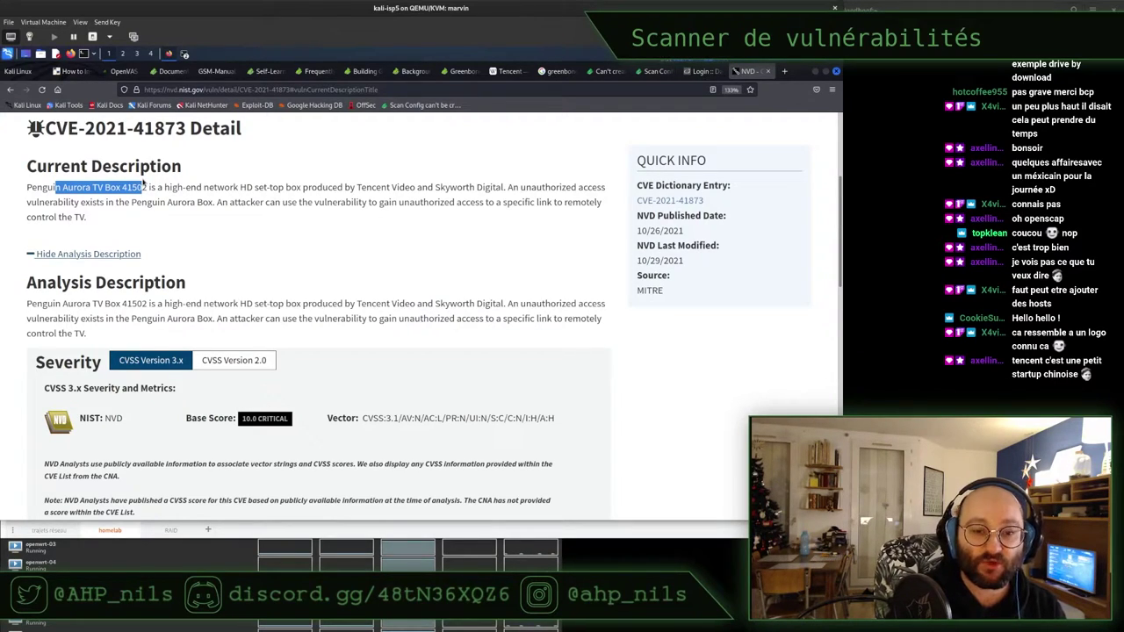
pyautogui.click(273, 208)
pyautogui.tripleClick(379, 207)
pyautogui.click(380, 207)
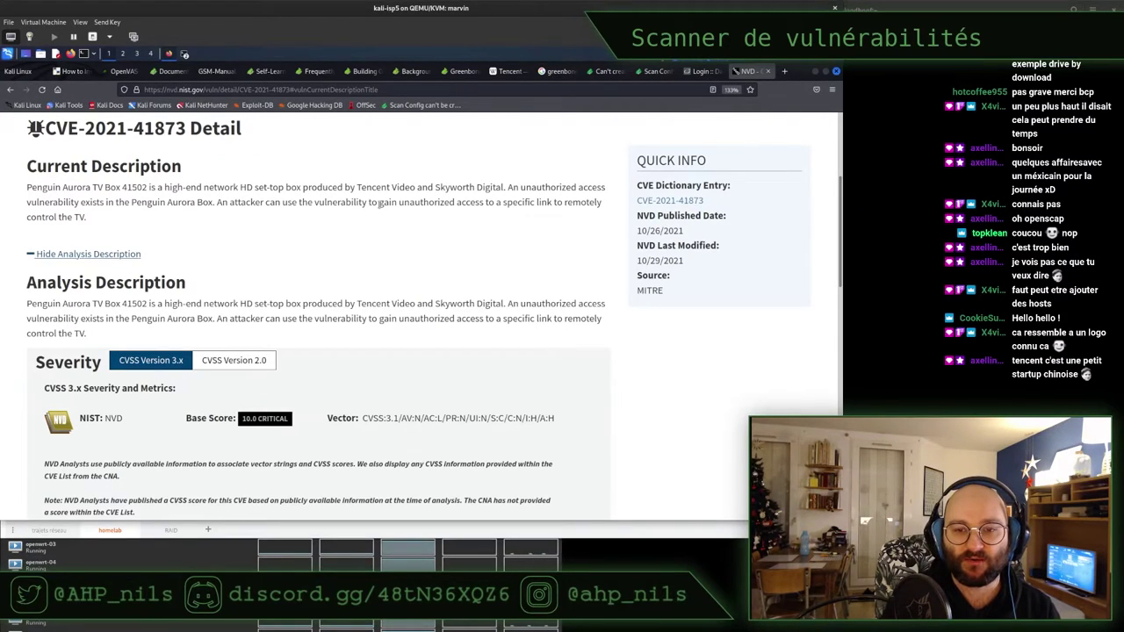
pyautogui.tripleClick(380, 202)
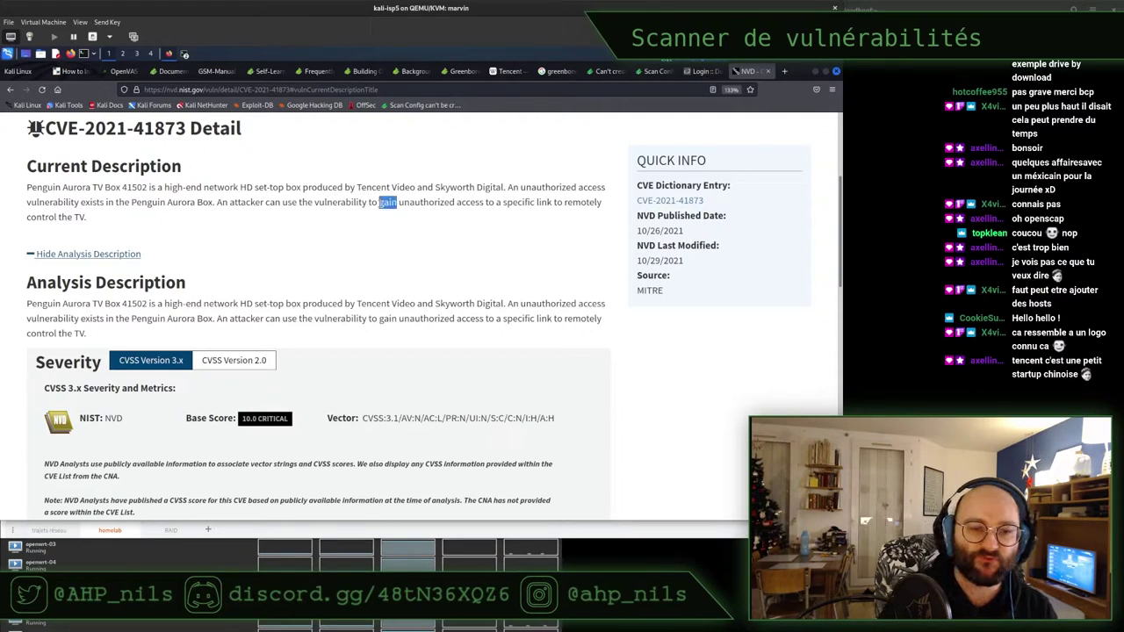
pyautogui.click(381, 203)
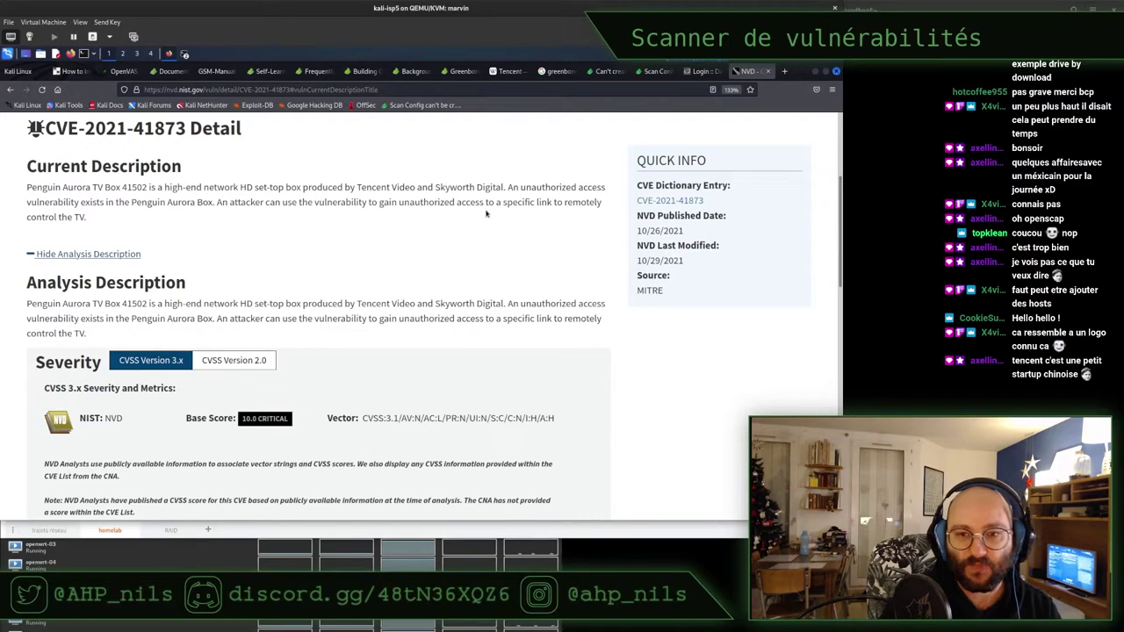
# Close the NVD and DVWA login tabs and go back within the Greenbone tab
pyautogui.hotkey('ctrl', 'w')
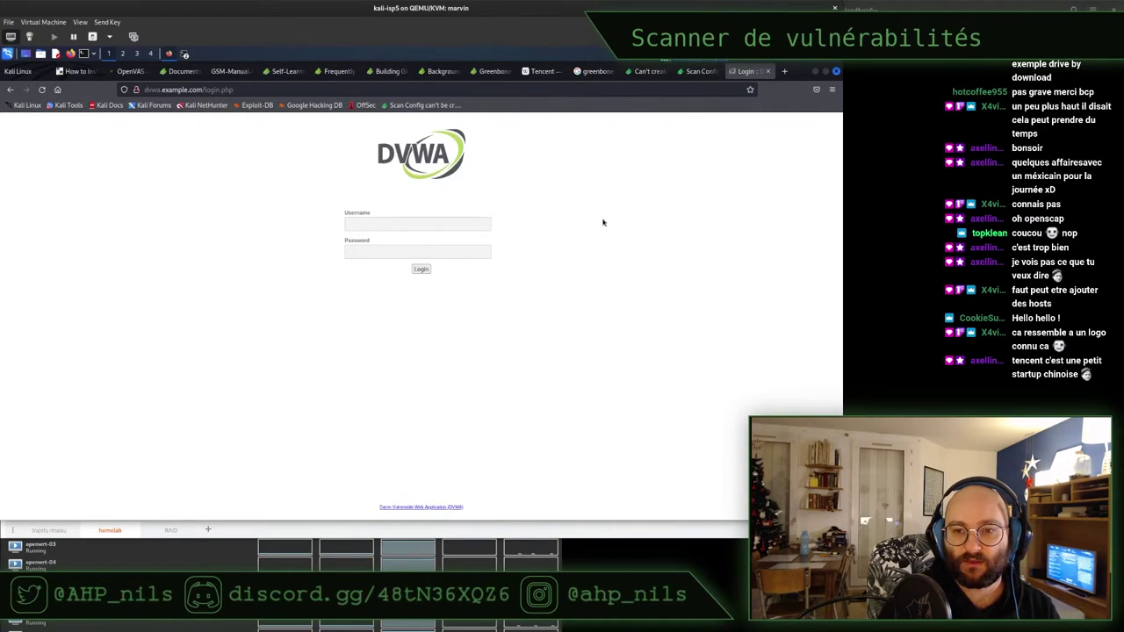
pyautogui.hotkey('ctrl', 'w')
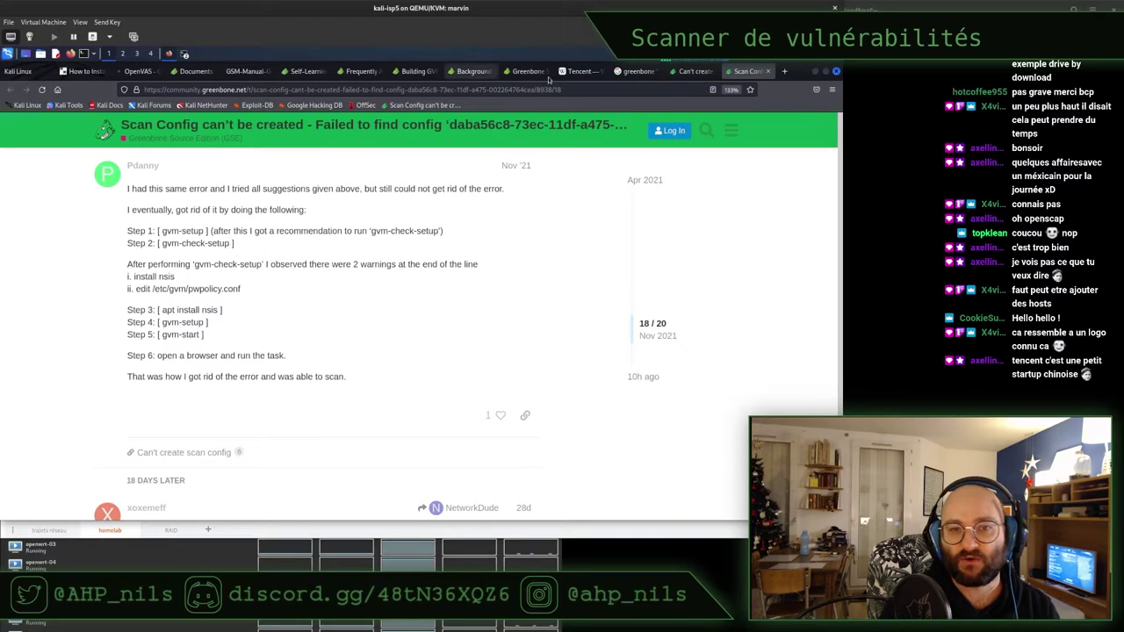
pyautogui.click(526, 74)
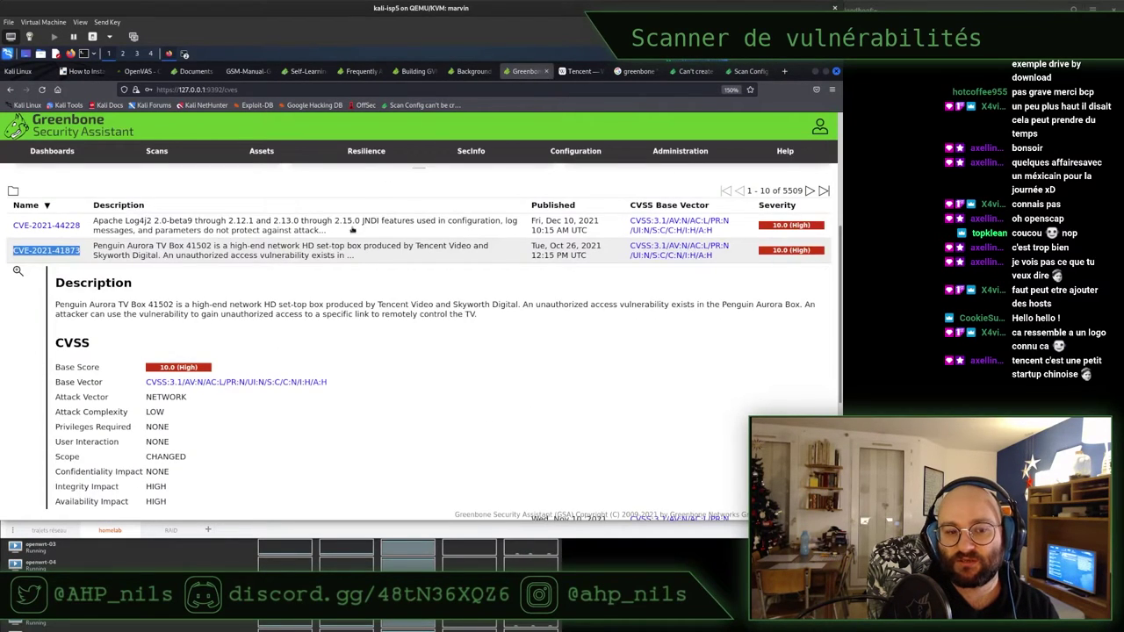
pyautogui.click(10, 89)
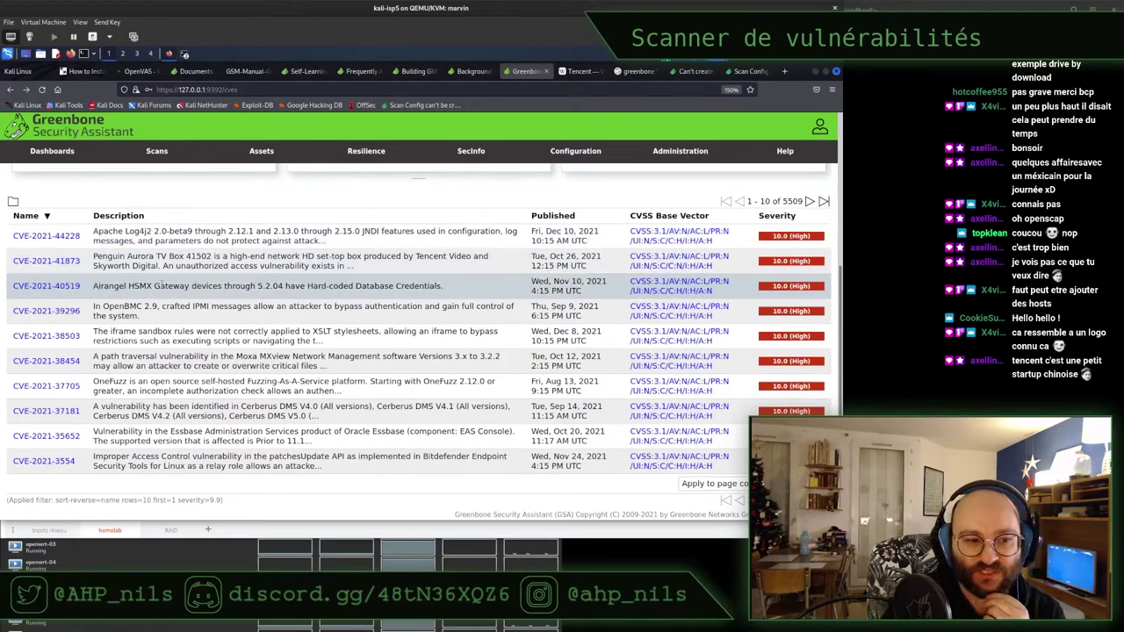
# Read CVE-2021-40519's description and expand its row to show the Description and CVSS details
pyautogui.moveTo(118, 287); pyautogui.dragTo(194, 286)
pyautogui.click(48, 289)
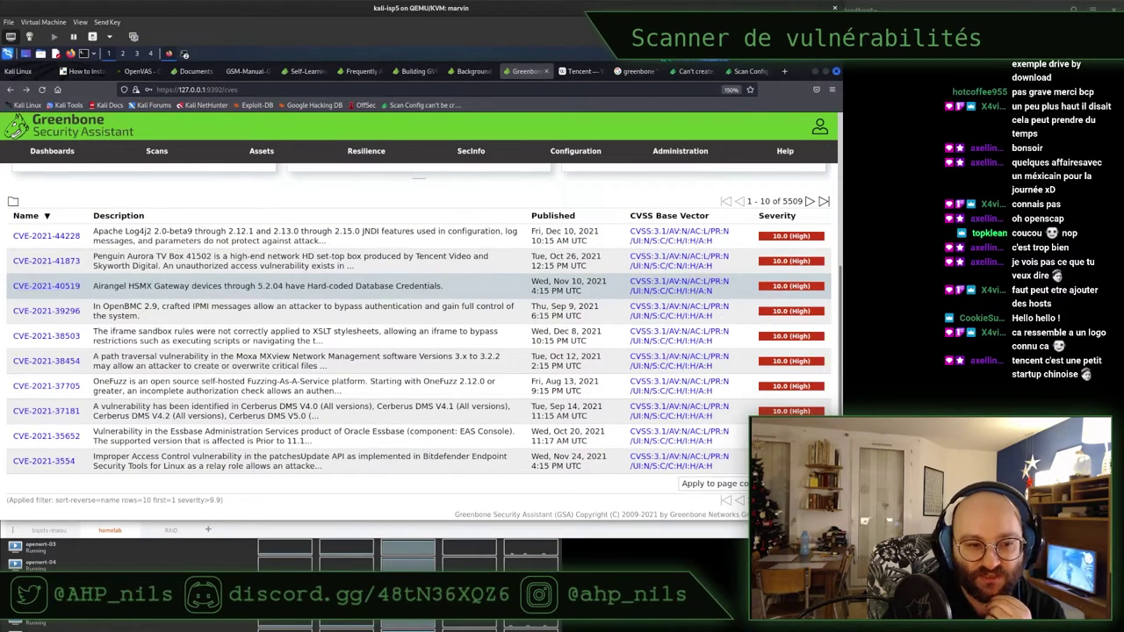
pyautogui.tripleClick(170, 286)
pyautogui.tripleClick(354, 287)
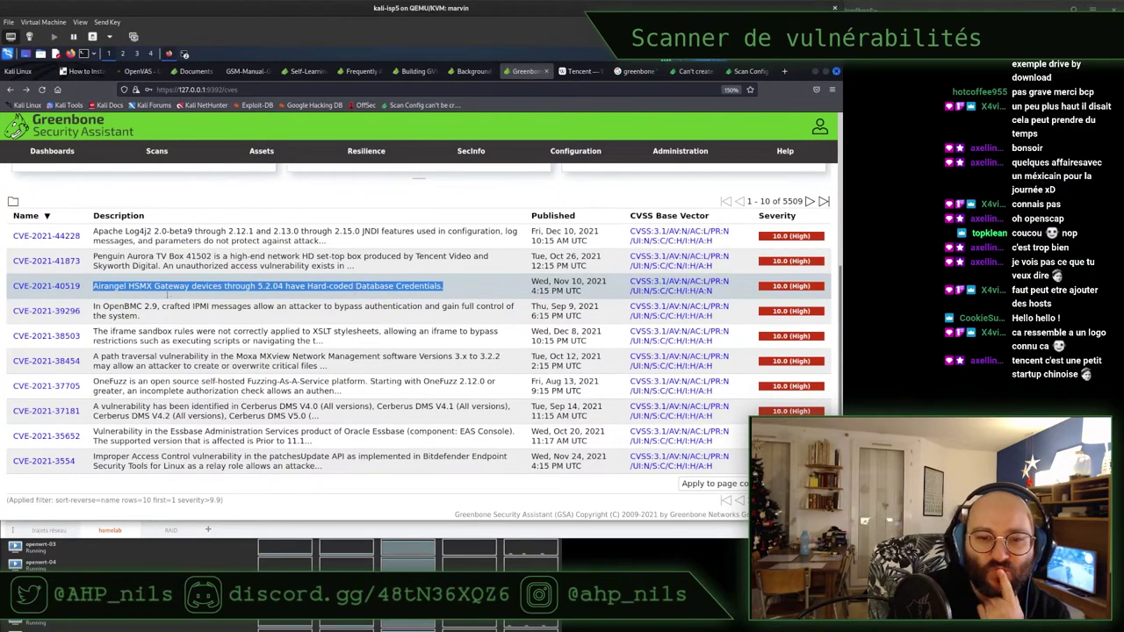
pyautogui.click(38, 286)
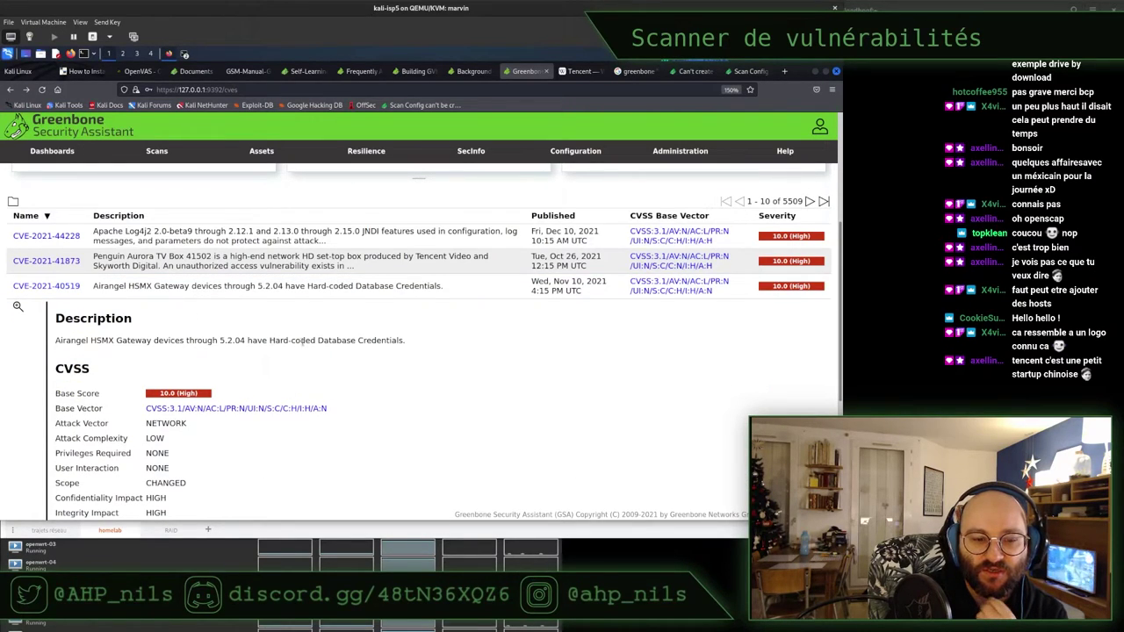
# Zoom in the page and expand CVE-2021-39296, the OpenBMC 2.9 entry, to show its CVSS details
pyautogui.moveTo(270, 341); pyautogui.dragTo(406, 342)
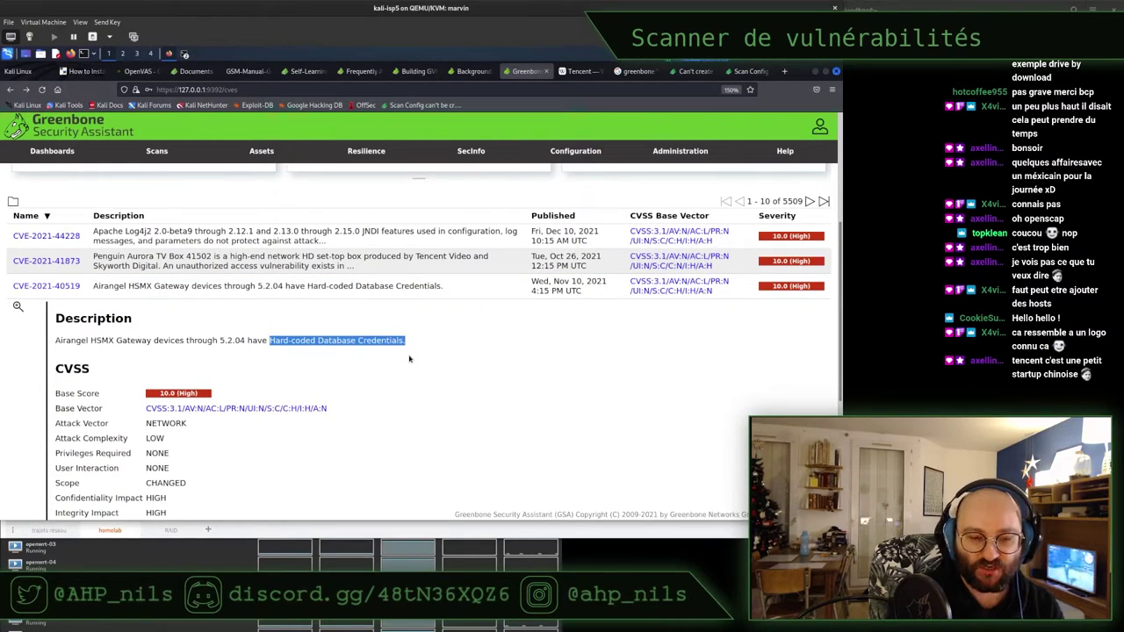
pyautogui.hotkey('ctrl', '+')
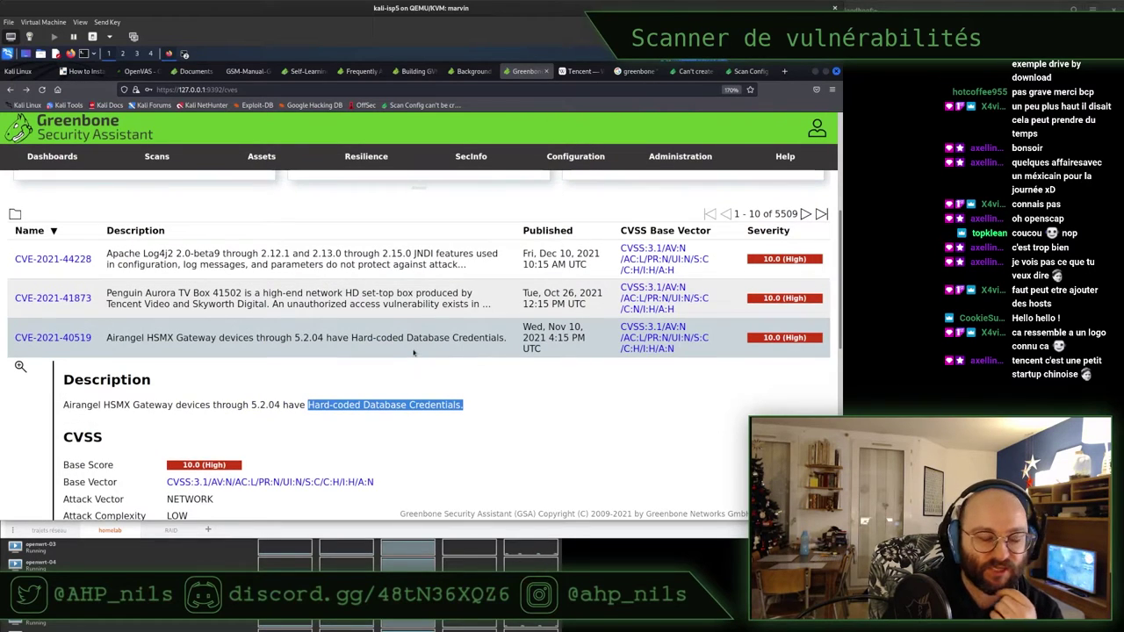
pyautogui.scroll(-2, 439, 325)
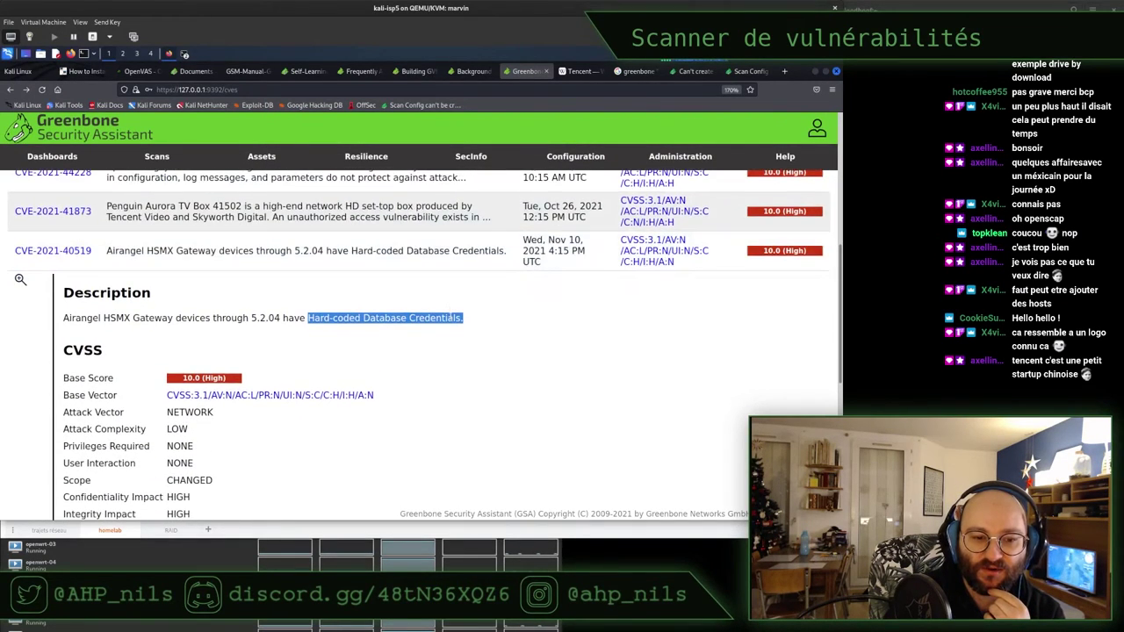
pyautogui.scroll(-2, 452, 321)
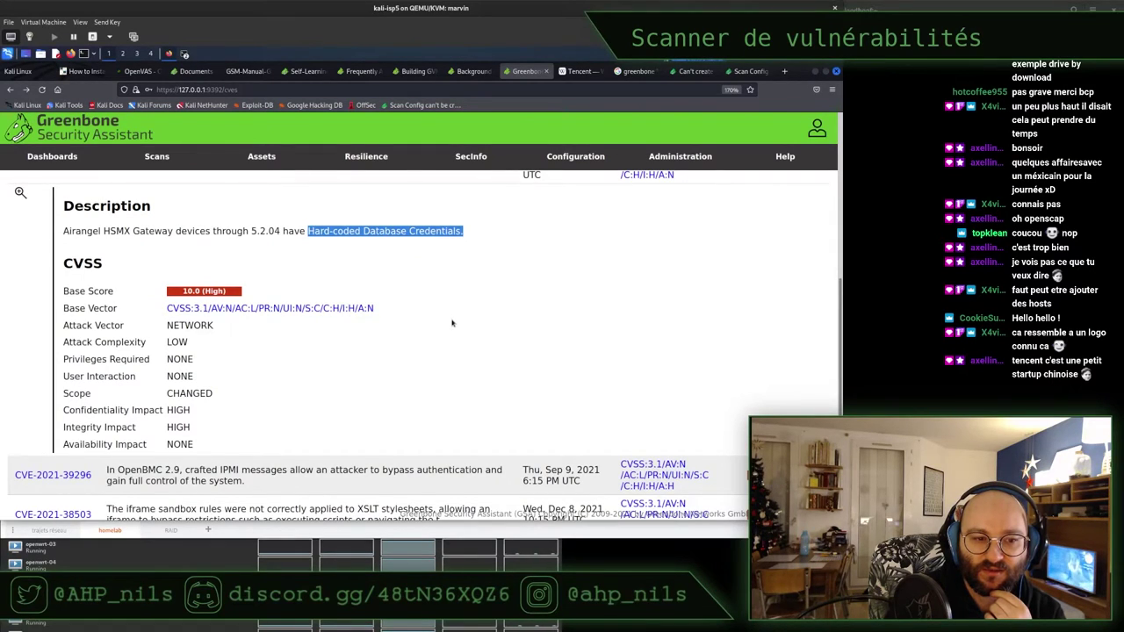
pyautogui.scroll(2, 452, 324)
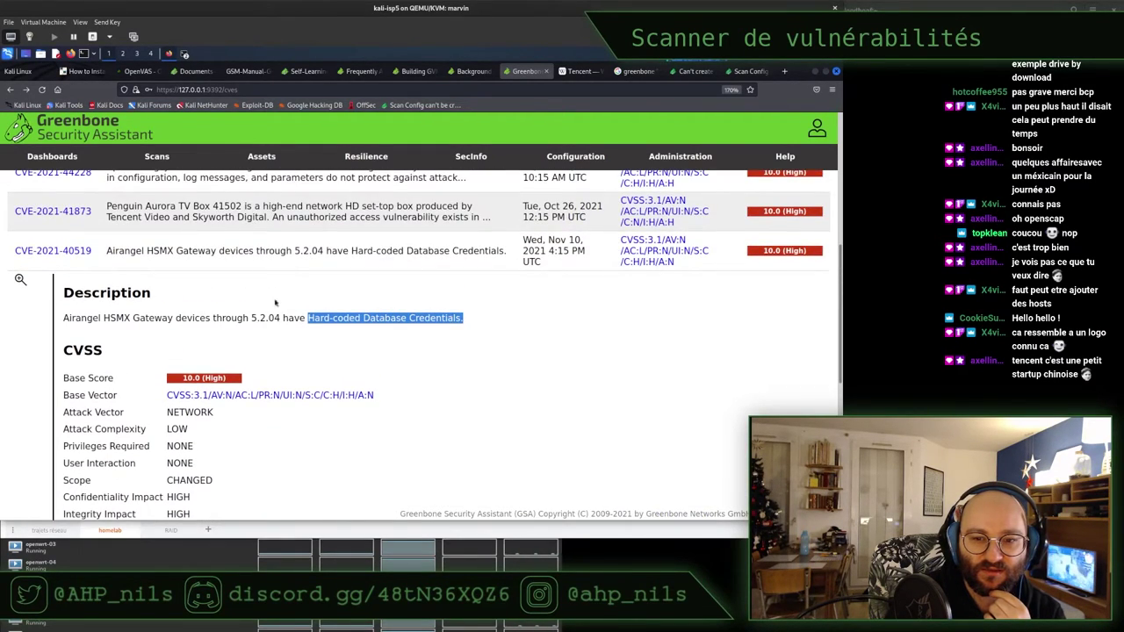
pyautogui.scroll(-3, 233, 284)
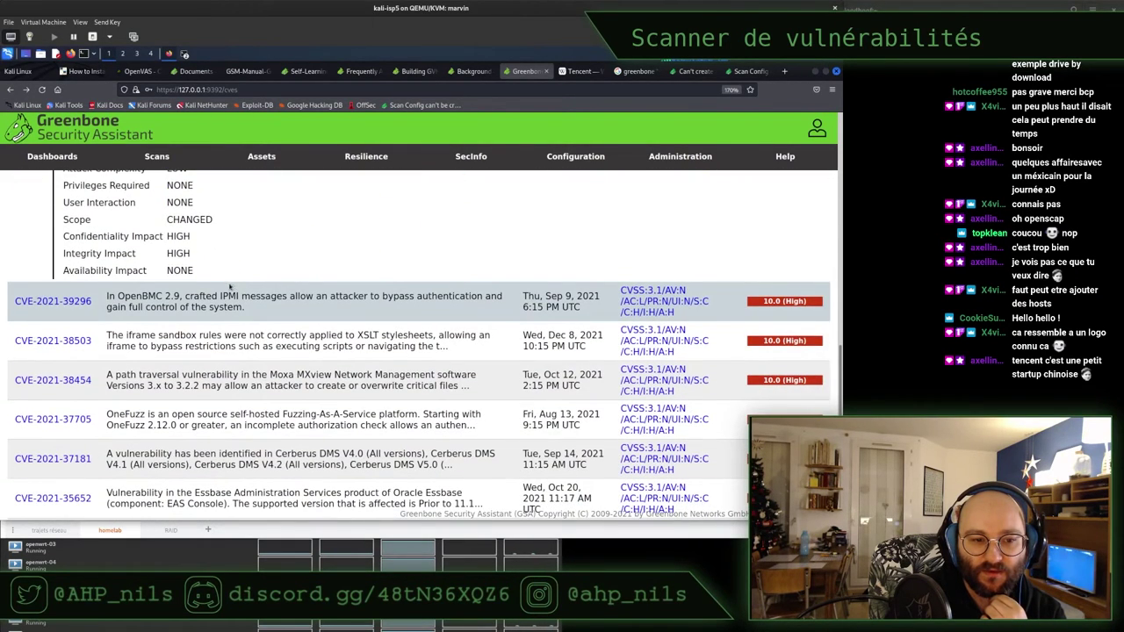
pyautogui.tripleClick(138, 297)
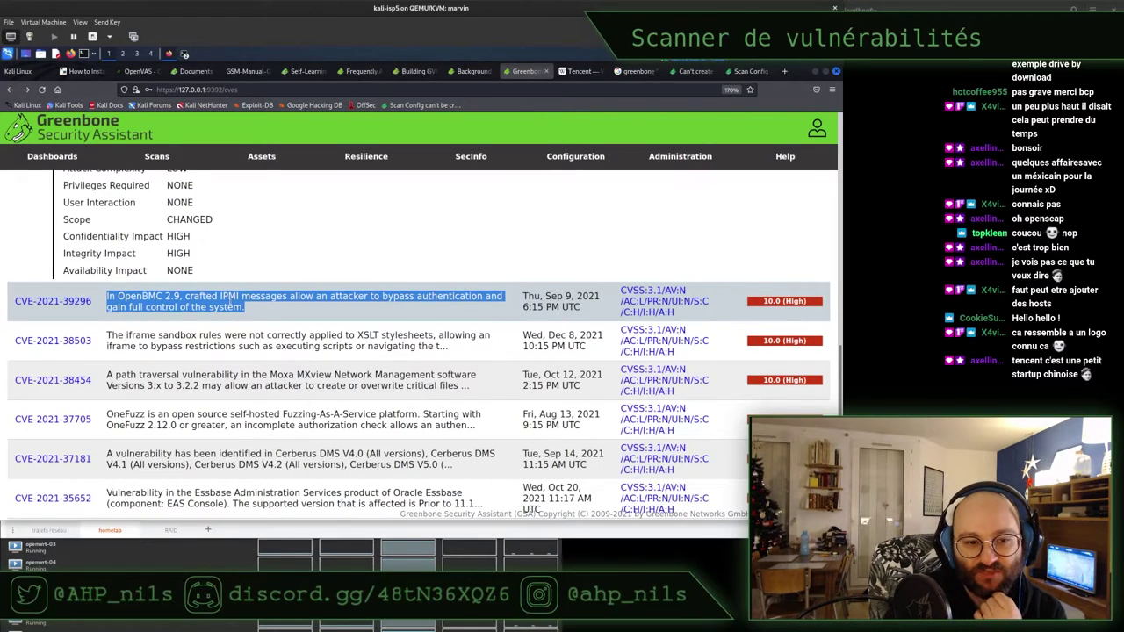
pyautogui.click(243, 297)
pyautogui.moveTo(291, 296); pyautogui.dragTo(400, 314)
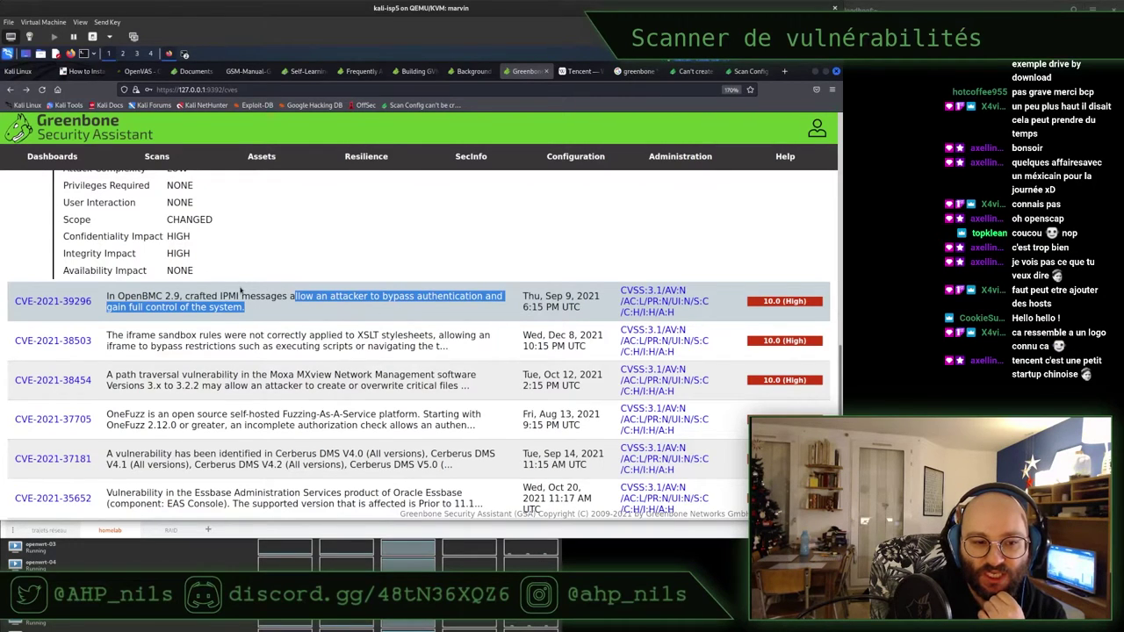
pyautogui.scroll(-3, 240, 290)
pyautogui.click(74, 216)
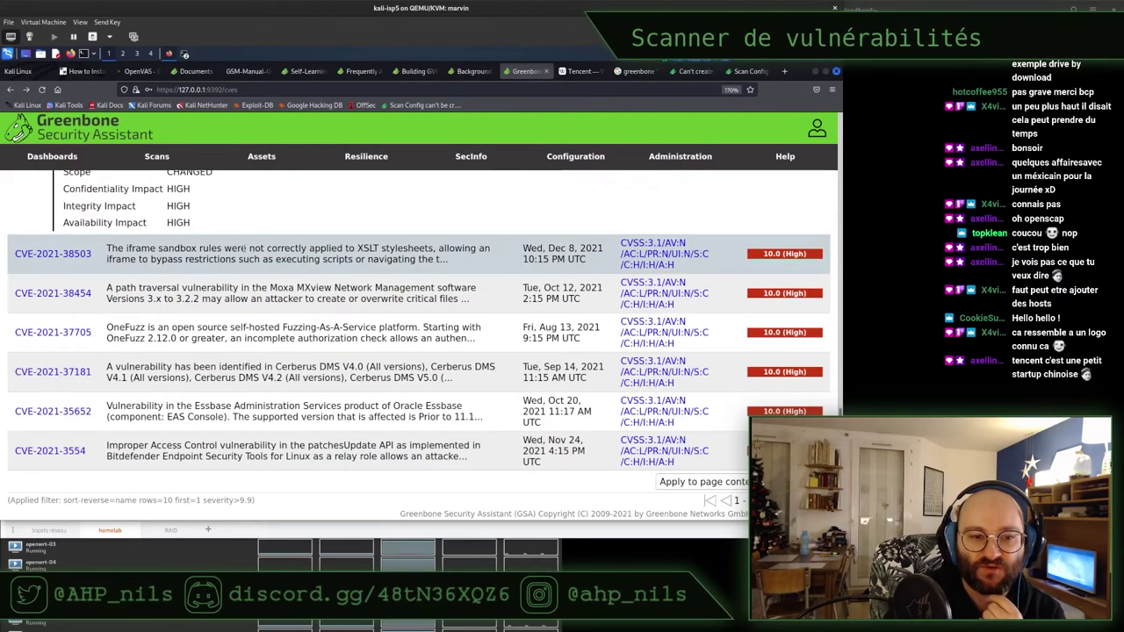
# Read the remaining CVE rows and open CVE-2021-3554, the Bitdefender flaw scored 10.0 (High)
pyautogui.moveTo(106, 249); pyautogui.dragTo(284, 249)
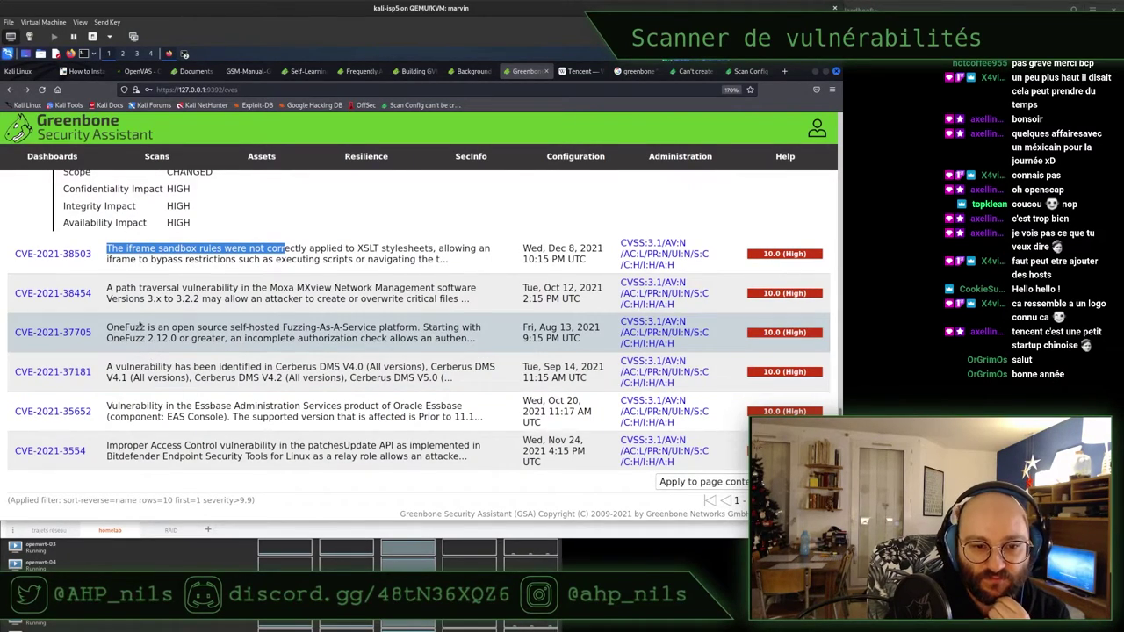
pyautogui.moveTo(156, 329); pyautogui.dragTo(377, 339)
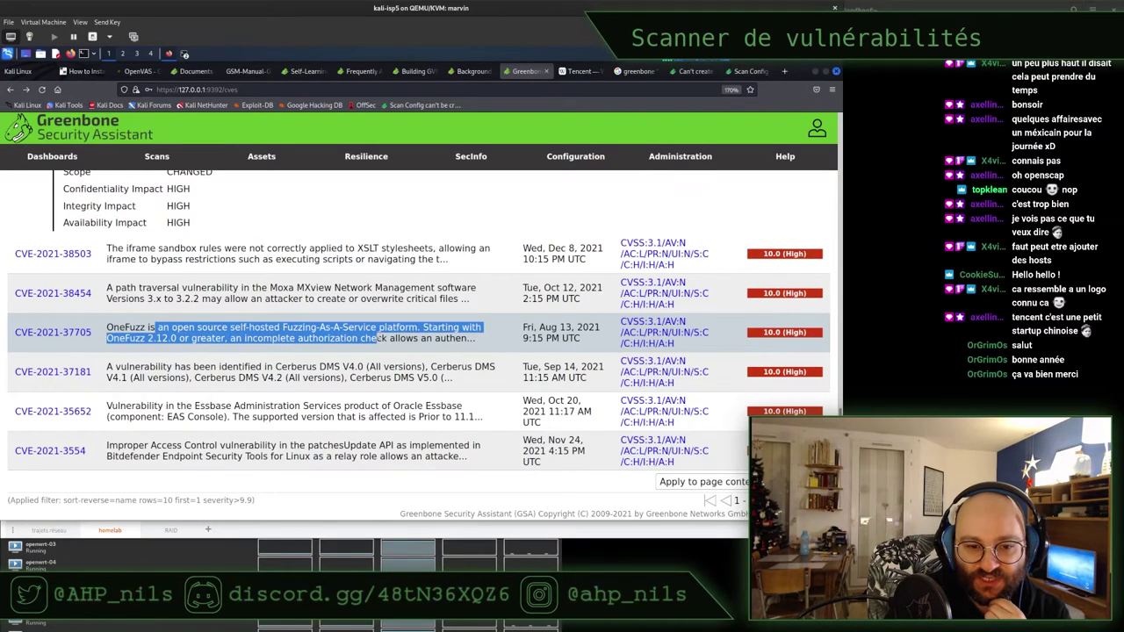
pyautogui.tripleClick(349, 338)
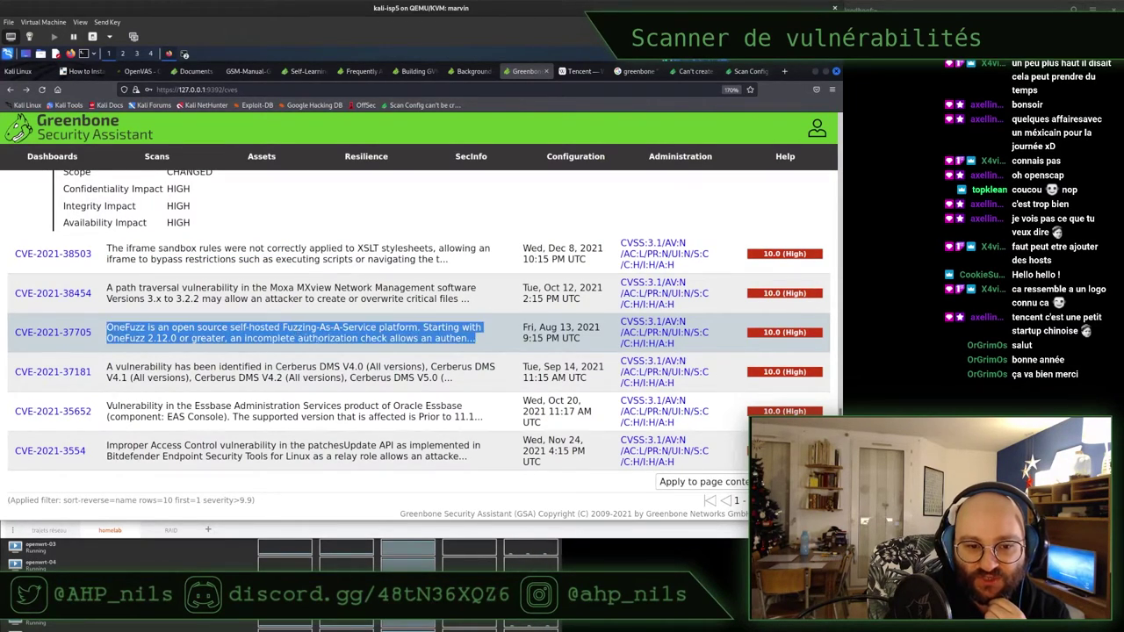
pyautogui.tripleClick(350, 337)
pyautogui.click(350, 337)
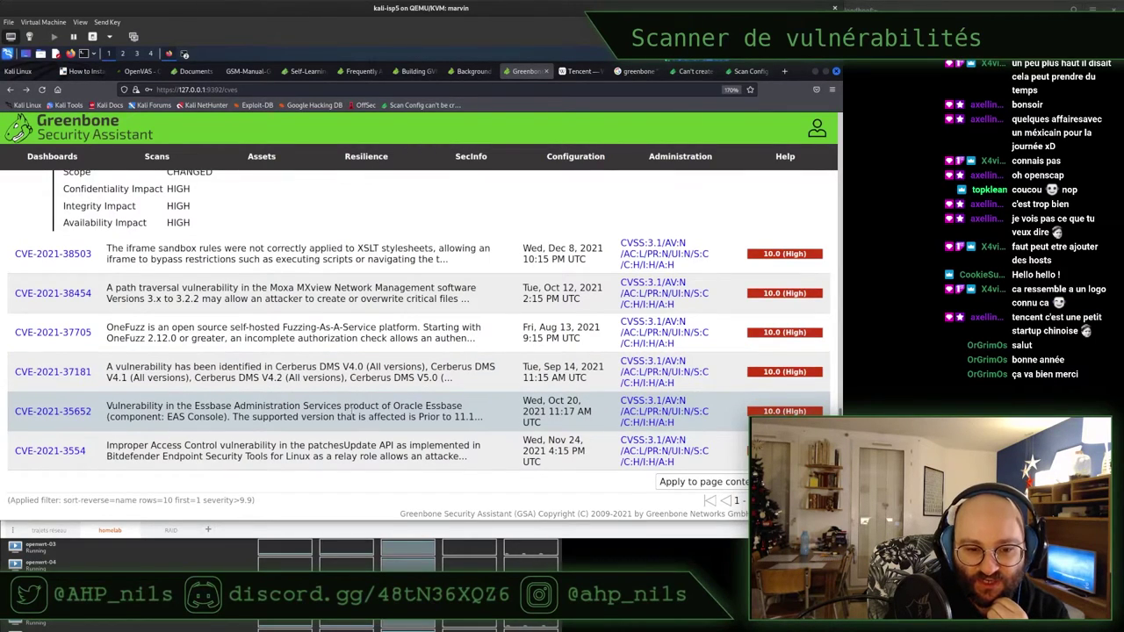
pyautogui.moveTo(394, 406); pyautogui.dragTo(436, 406)
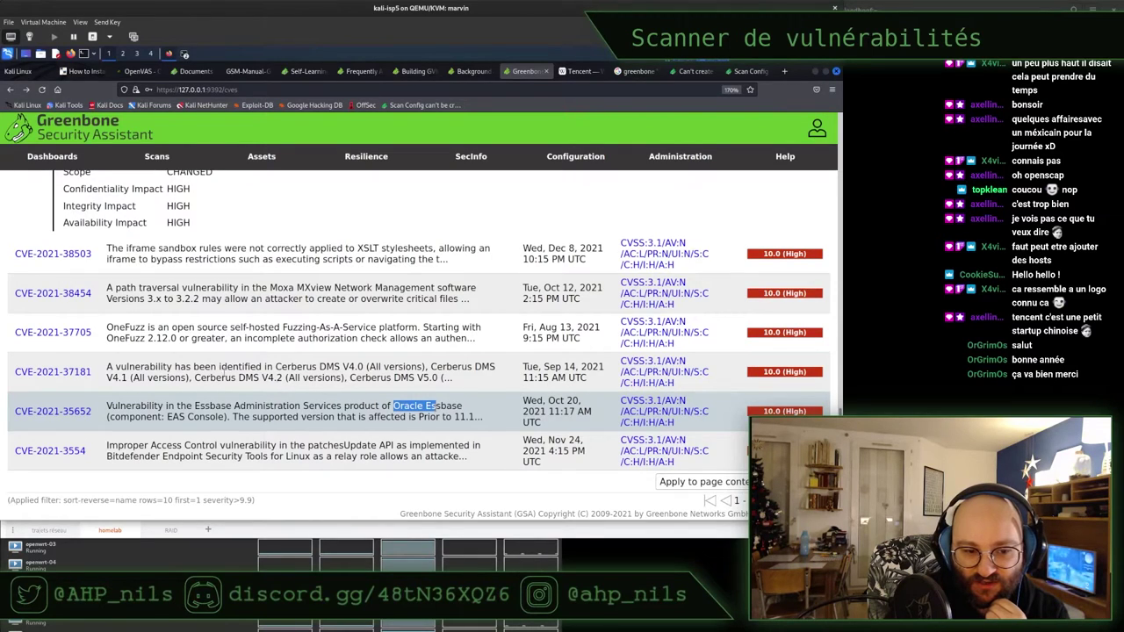
pyautogui.doubleClick(132, 456)
pyautogui.click(51, 451)
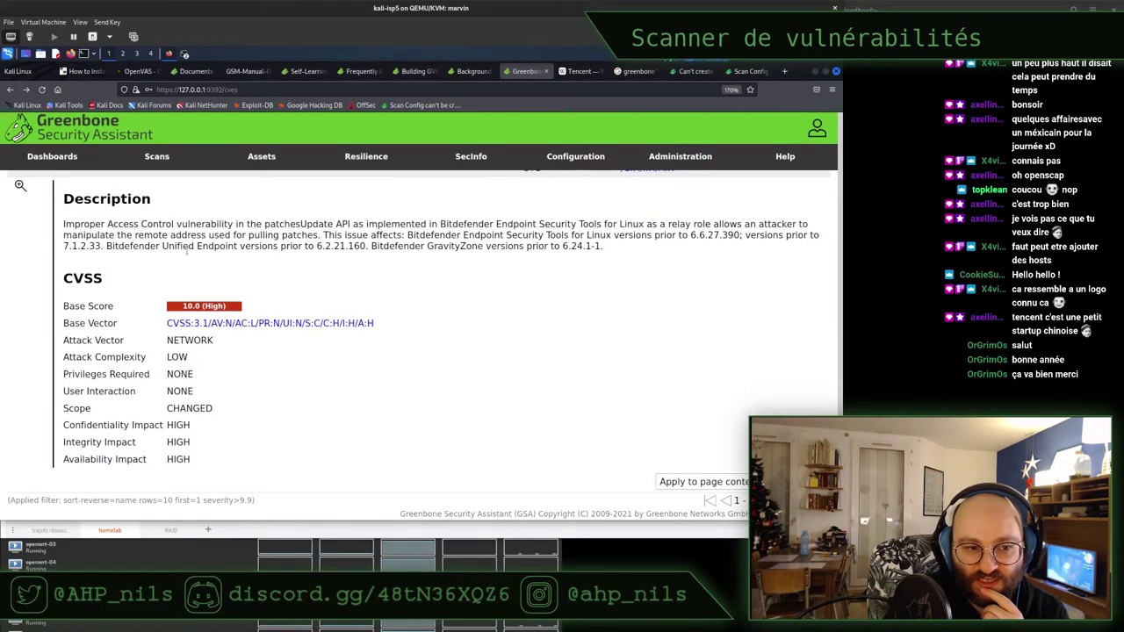
pyautogui.scroll(2, 187, 250)
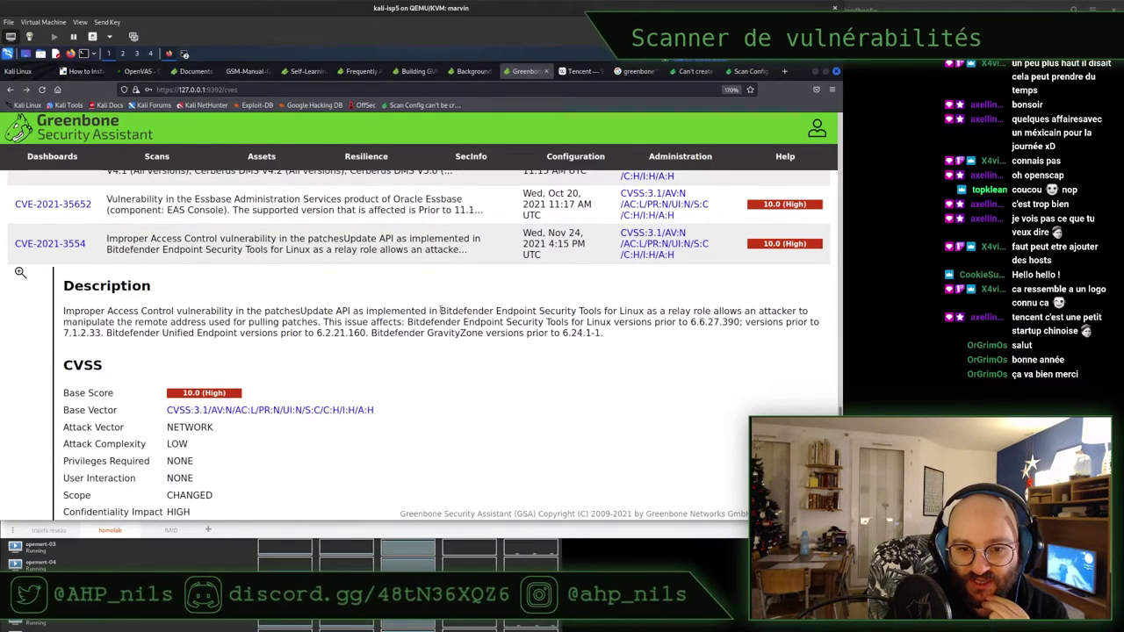
pyautogui.moveTo(441, 311); pyautogui.dragTo(646, 313)
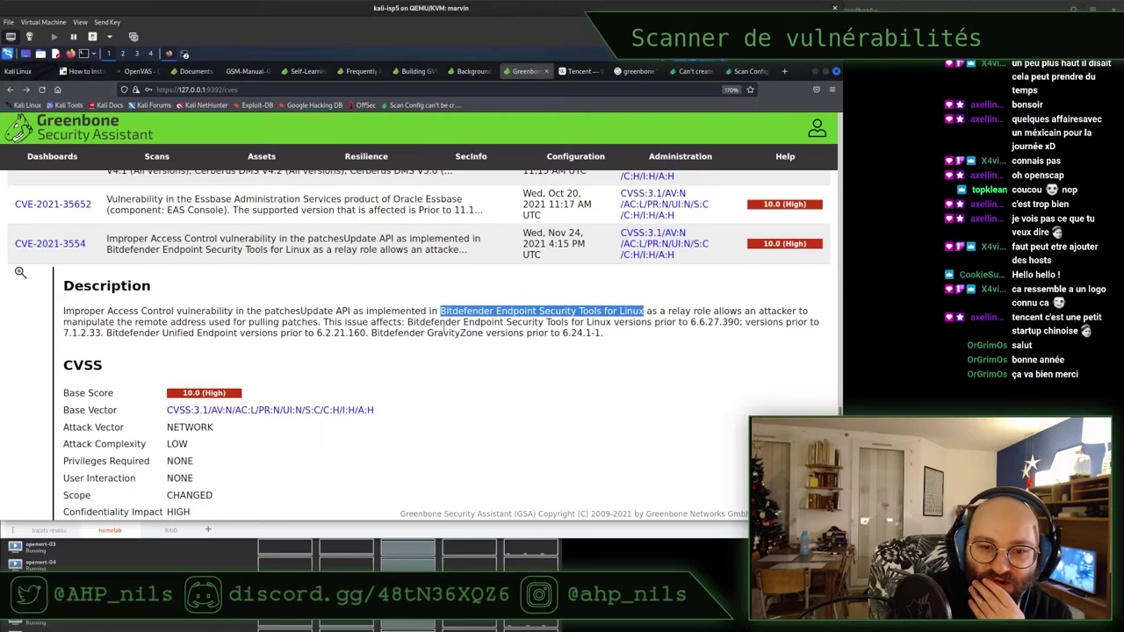
pyautogui.scroll(-1, 445, 329)
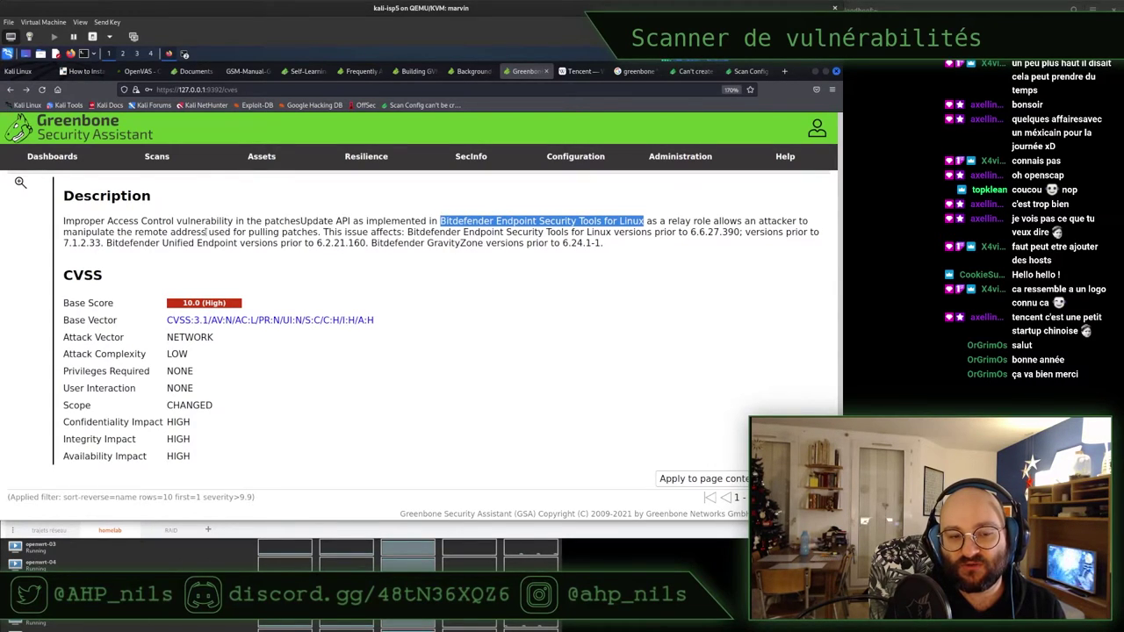
pyautogui.moveTo(134, 232); pyautogui.dragTo(322, 233)
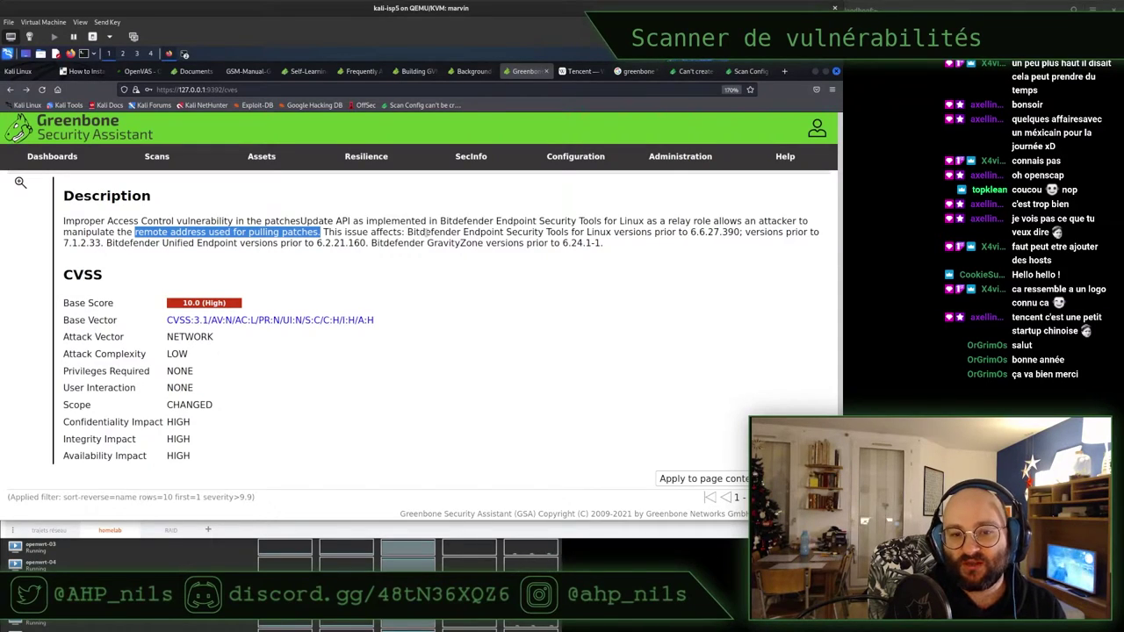
pyautogui.doubleClick(433, 232)
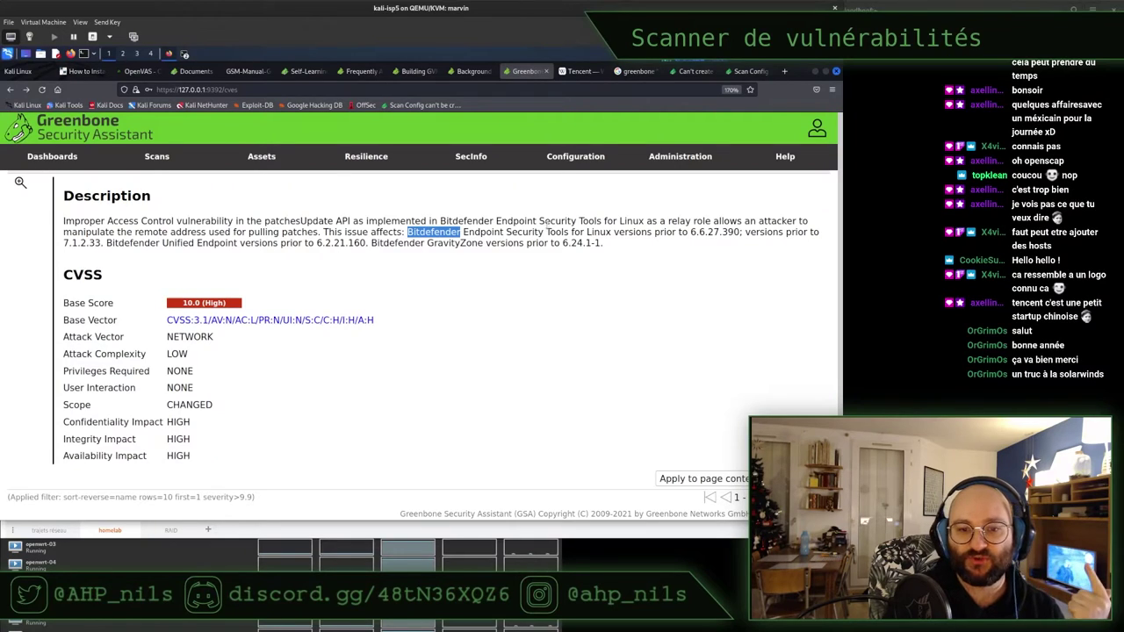
pyautogui.moveTo(580, 232); pyautogui.dragTo(626, 233)
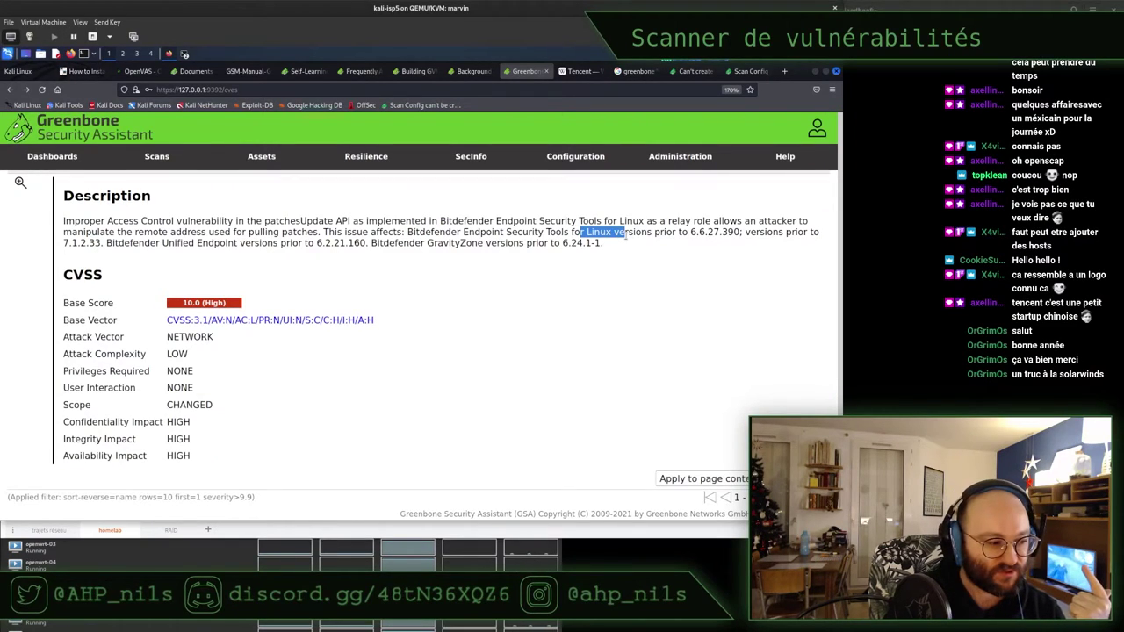
pyautogui.click(627, 234)
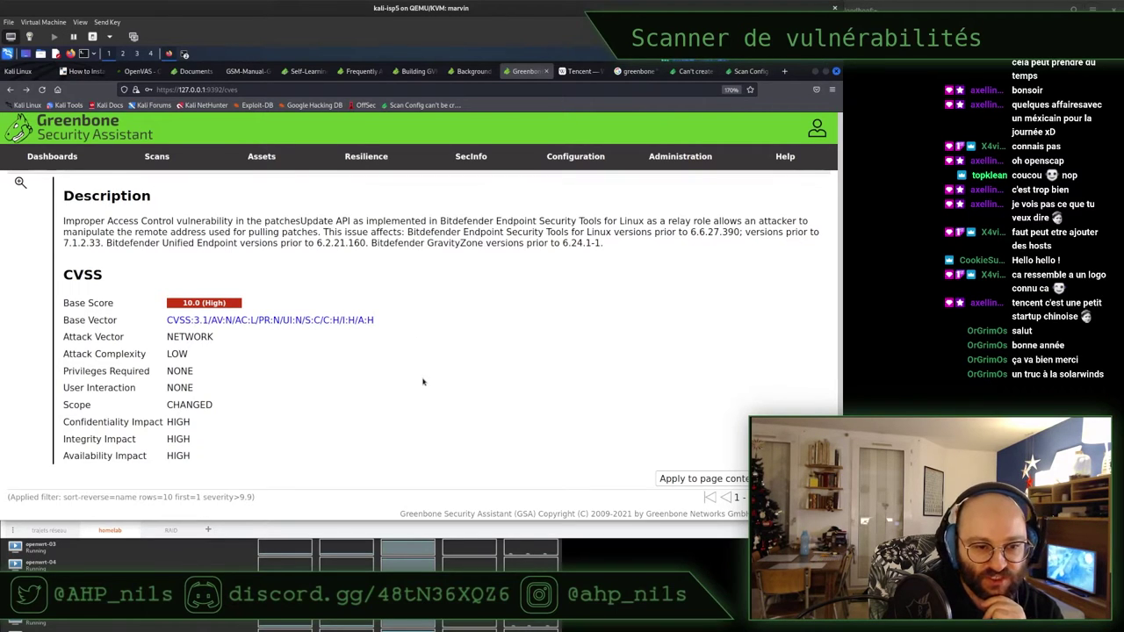
pyautogui.scroll(1, 423, 380)
pyautogui.scroll(2, 424, 379)
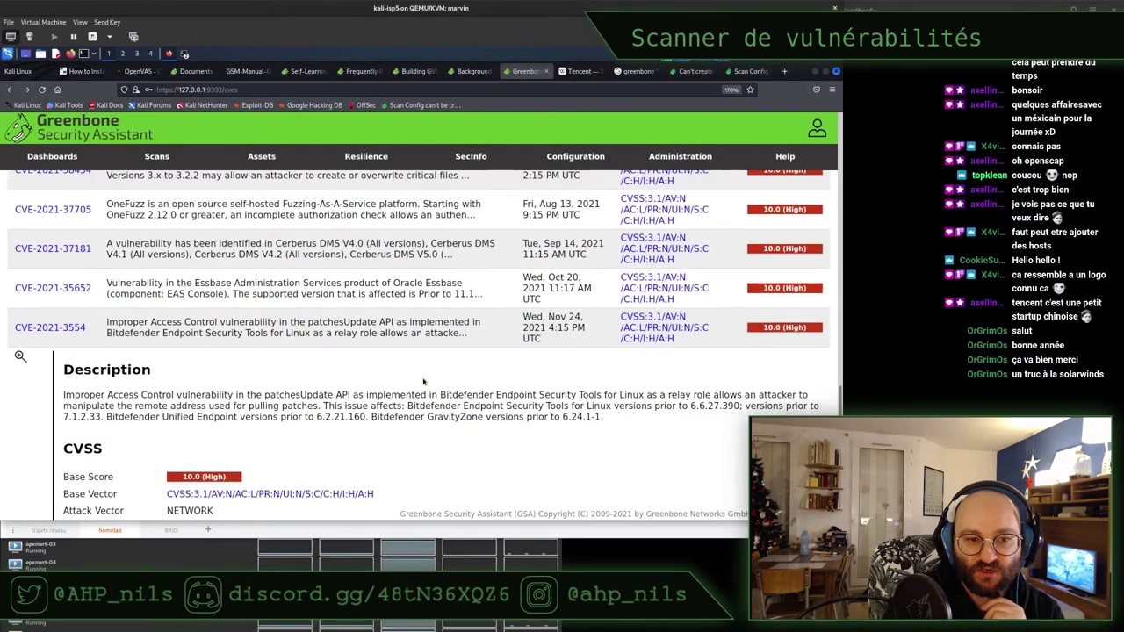
pyautogui.scroll(6, 424, 380)
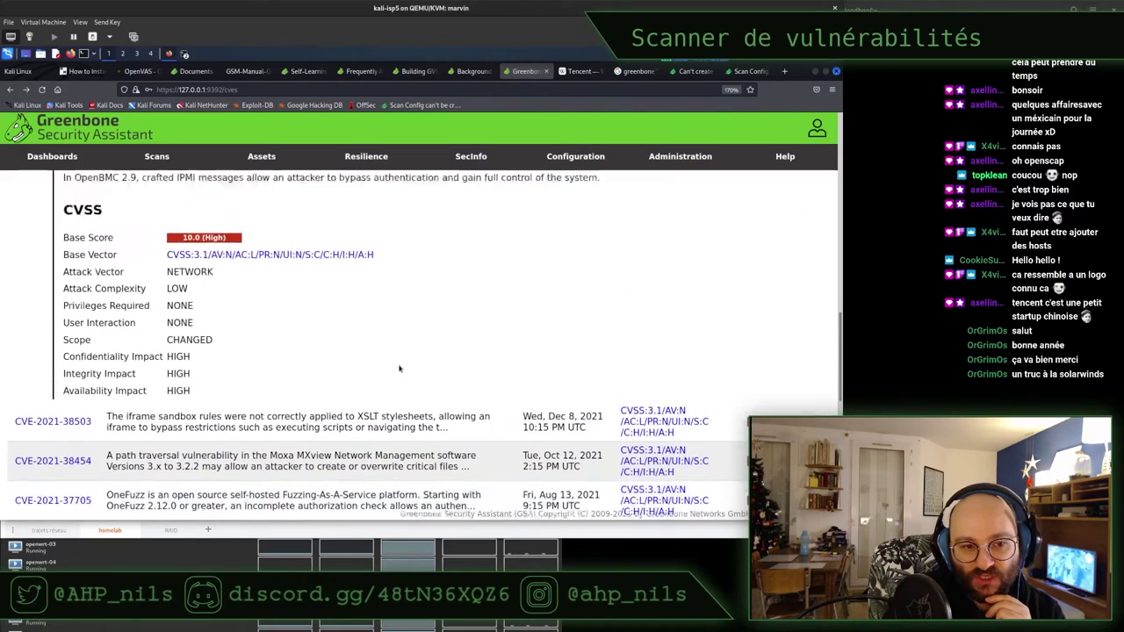
pyautogui.scroll(1, 399, 369)
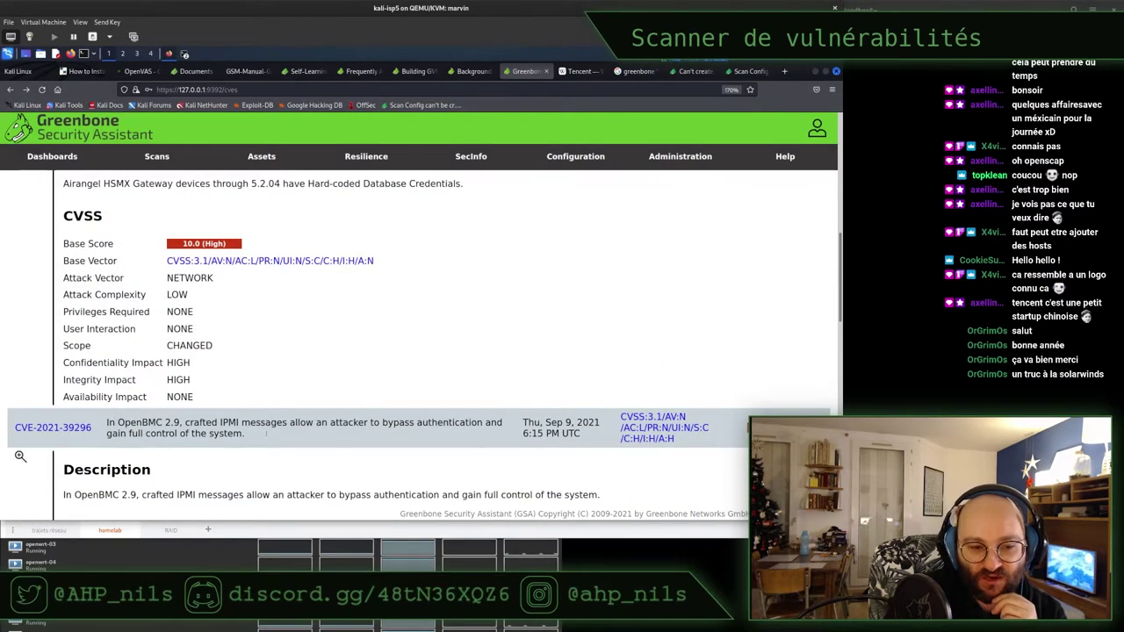
pyautogui.moveTo(381, 422); pyautogui.dragTo(449, 422)
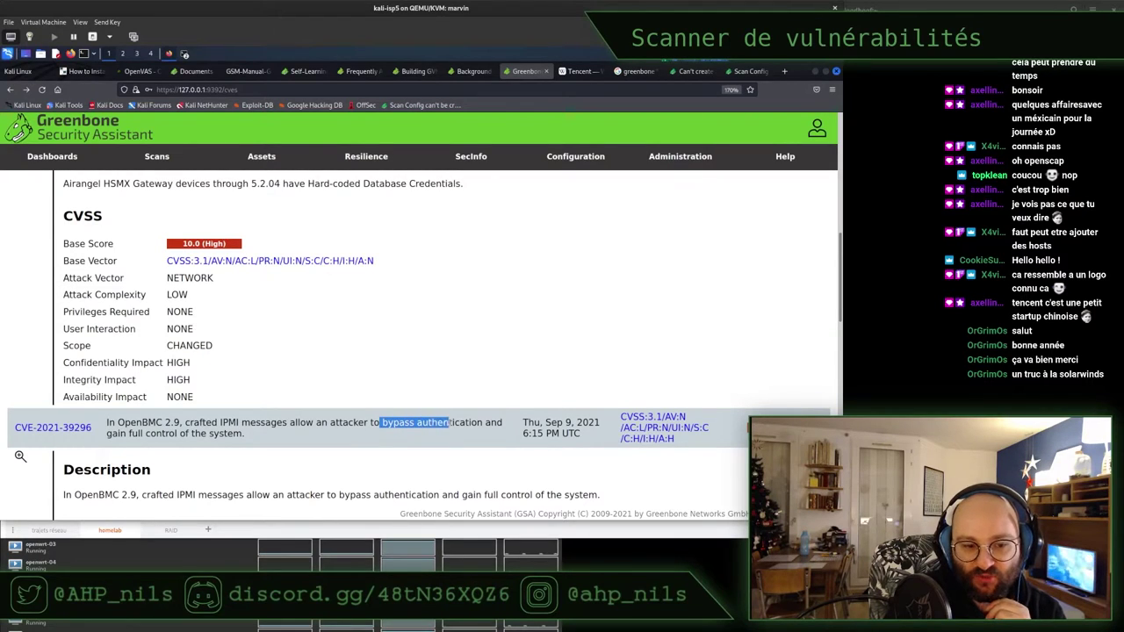
pyautogui.scroll(2, 449, 422)
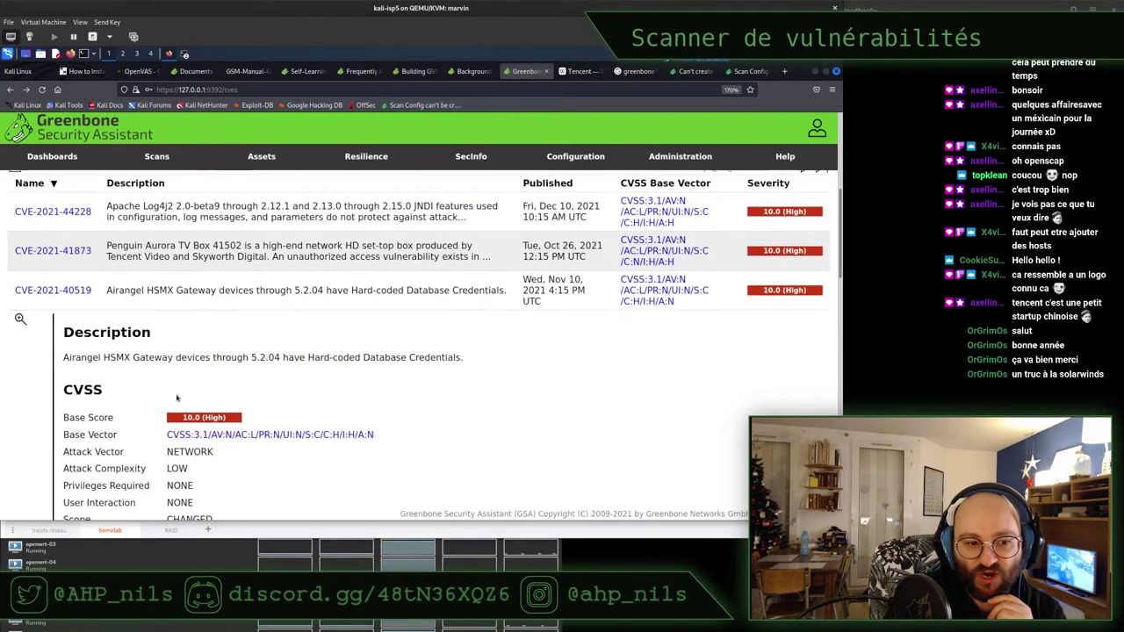
pyautogui.moveTo(65, 358); pyautogui.dragTo(150, 359)
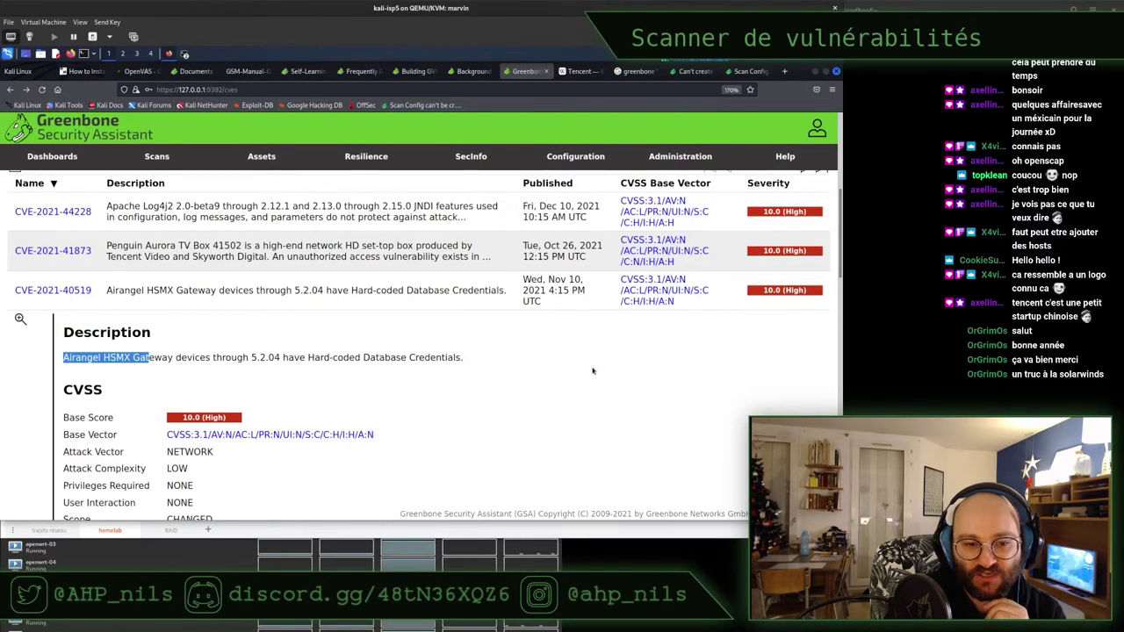
pyautogui.moveTo(307, 357); pyautogui.dragTo(466, 362)
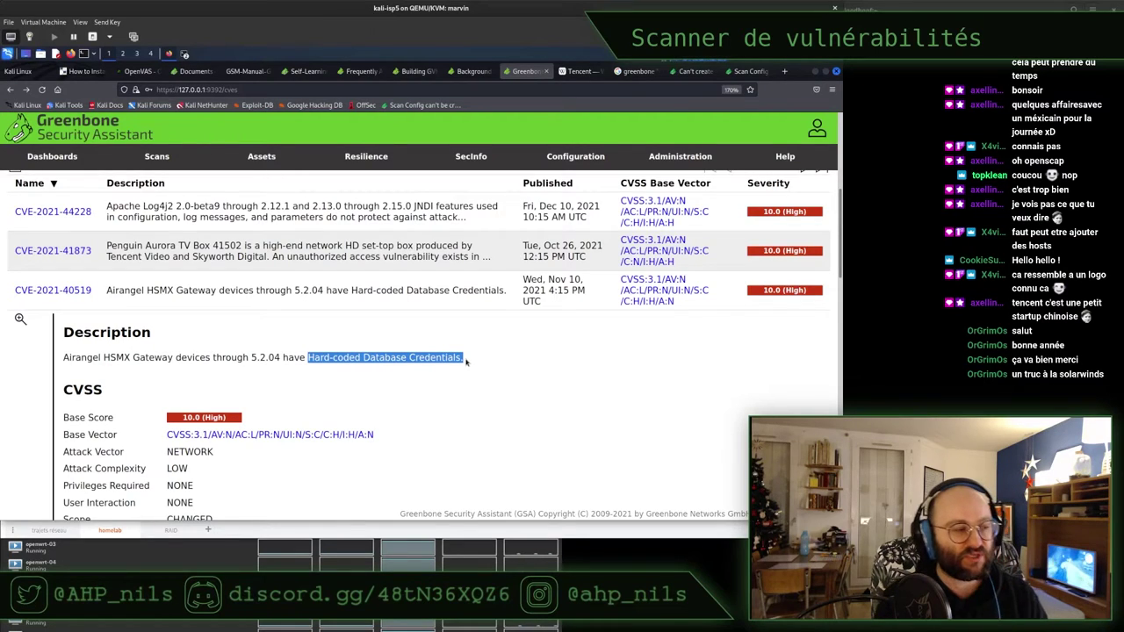
pyautogui.moveTo(467, 361); pyautogui.dragTo(318, 346)
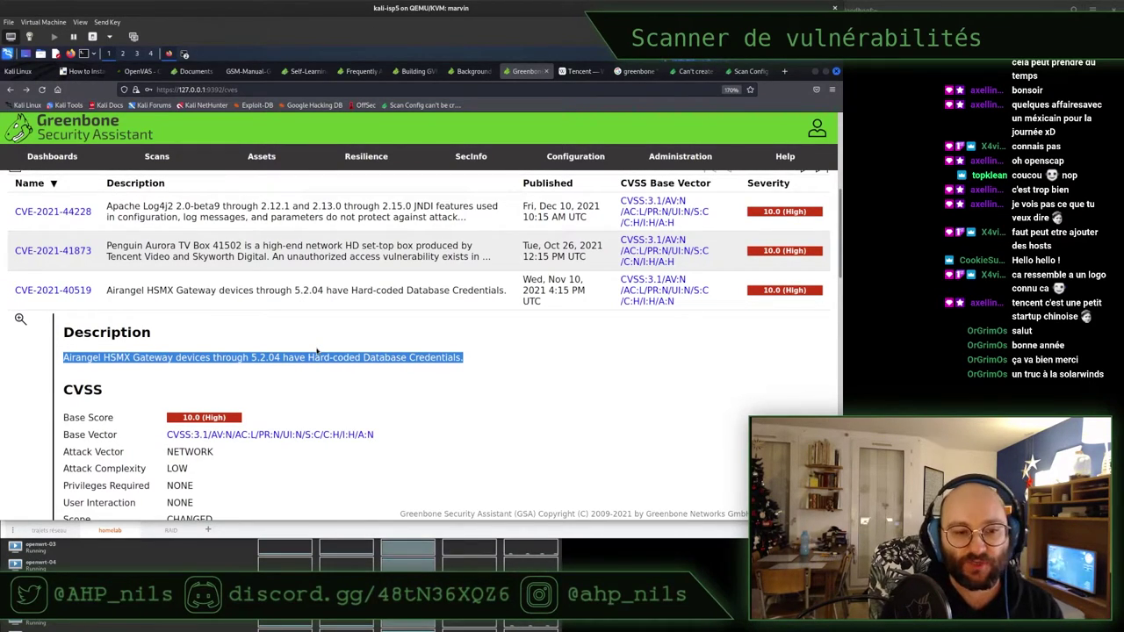
pyautogui.click(468, 363)
pyautogui.tripleClick(410, 357)
pyautogui.click(410, 357)
# Clear the severity>9.9 filter so the CVE list and charts return to all 177379 entries
pyautogui.scroll(2, 371, 394)
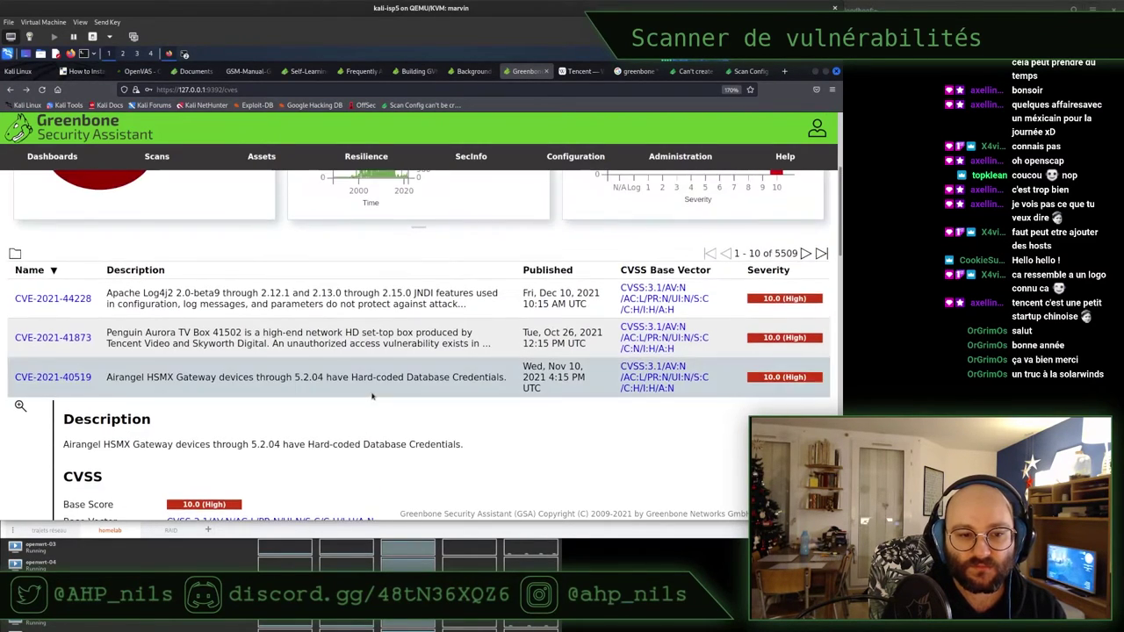
pyautogui.scroll(4, 371, 396)
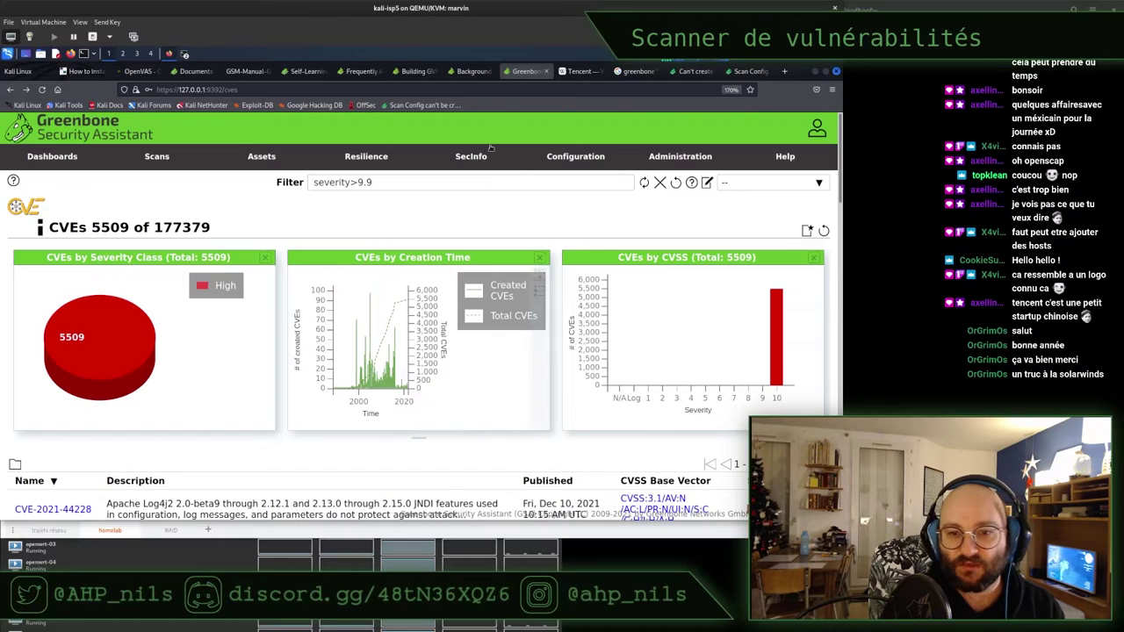
pyautogui.moveTo(474, 156)
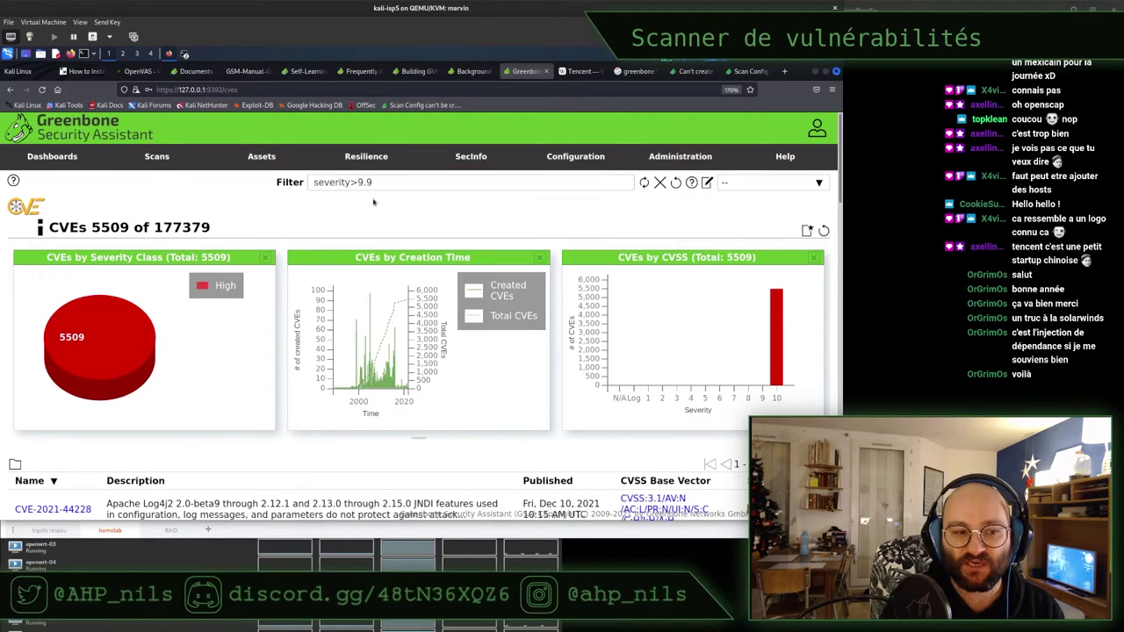
pyautogui.tripleClick(453, 224)
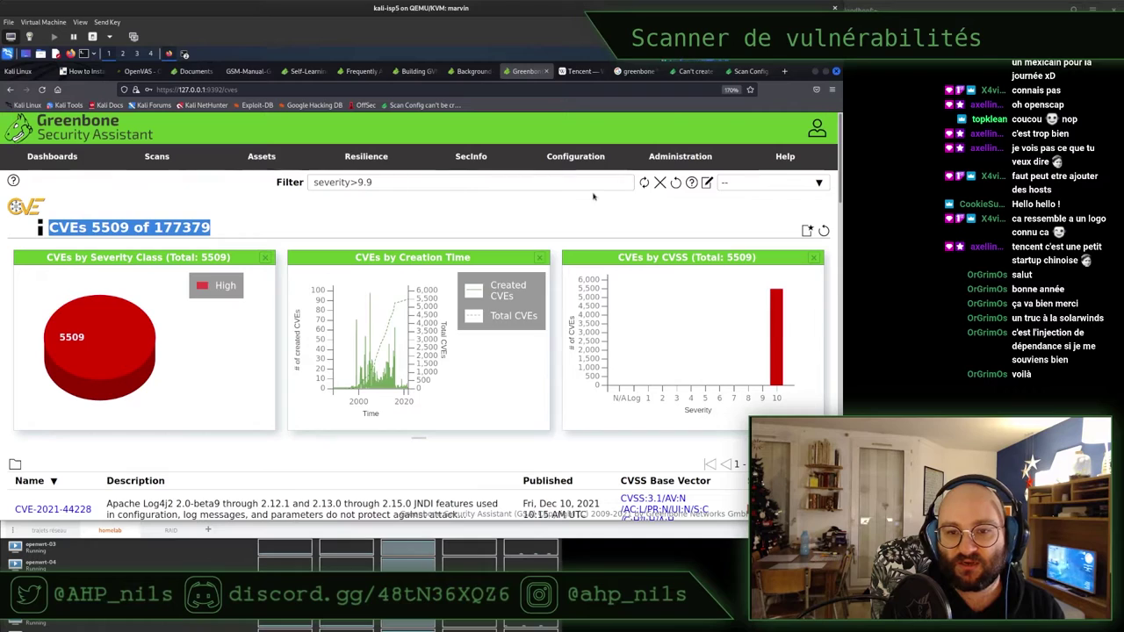
pyautogui.click(660, 182)
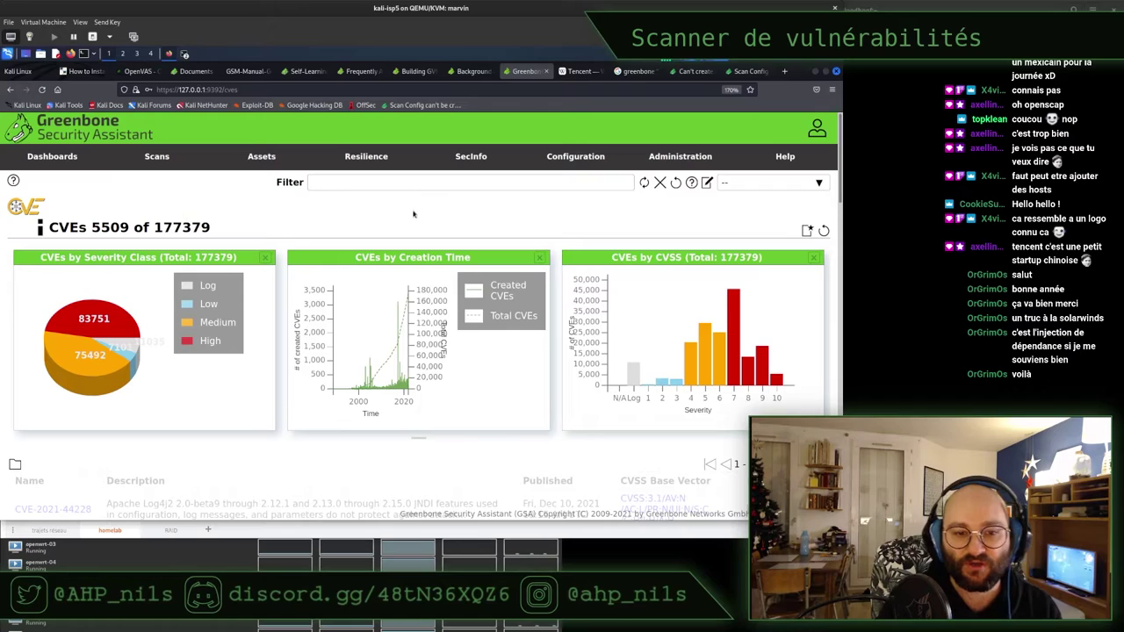
pyautogui.scroll(-1, 482, 218)
pyautogui.scroll(1, 484, 218)
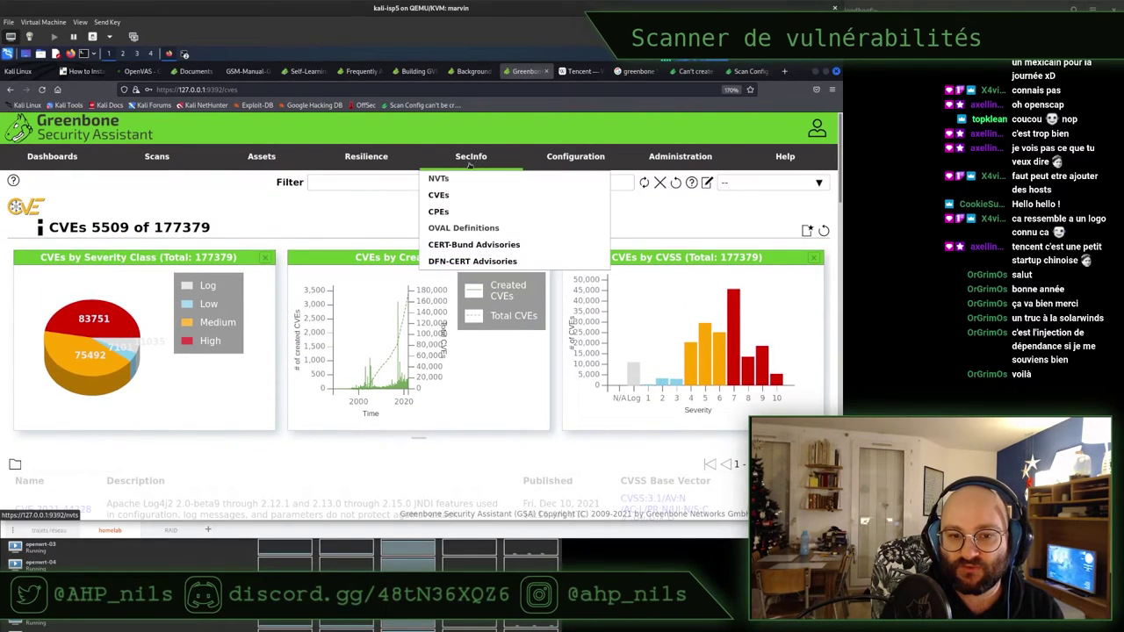
# Open SecInfo > CPEs and browse the 937959-entry table and its charts
pyautogui.click(459, 213)
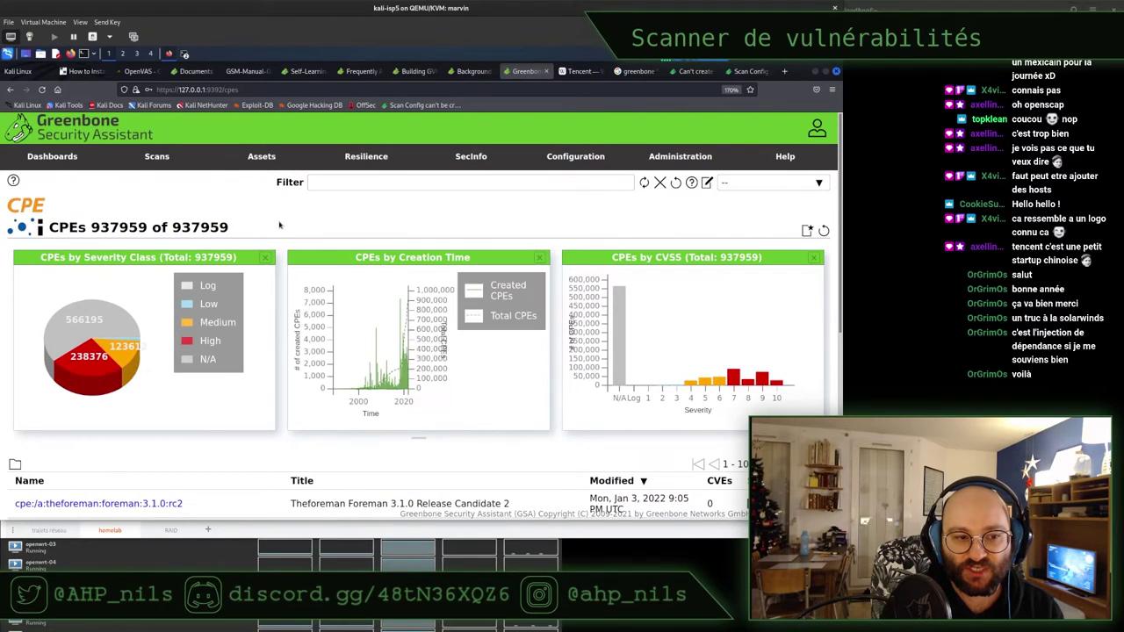
pyautogui.scroll(-5, 282, 226)
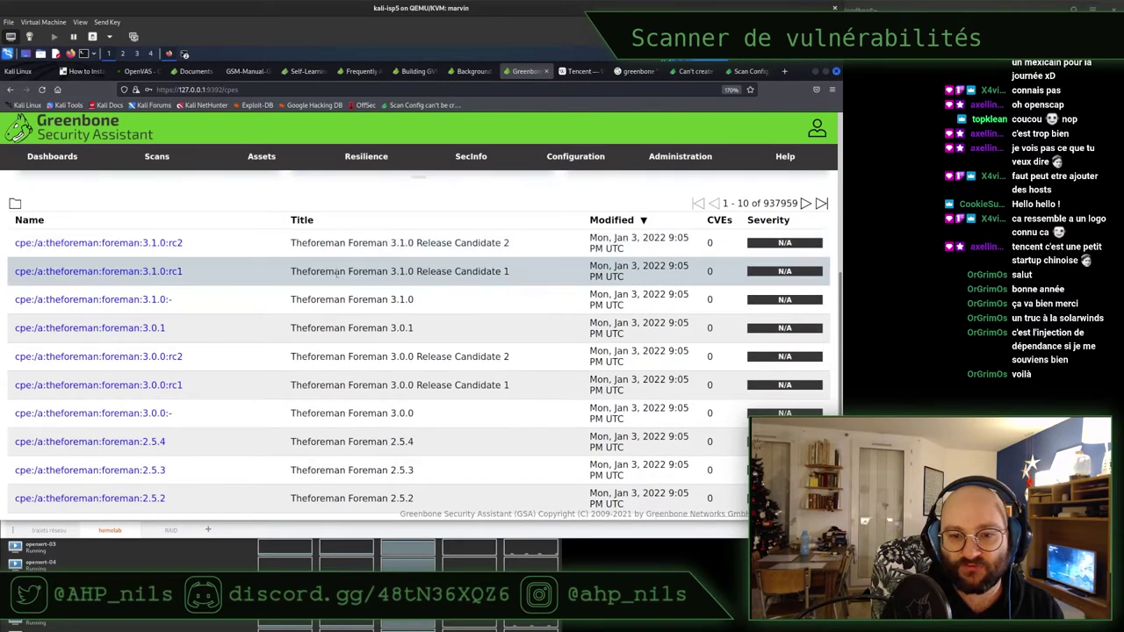
pyautogui.scroll(-1, 334, 281)
pyautogui.scroll(3, 334, 290)
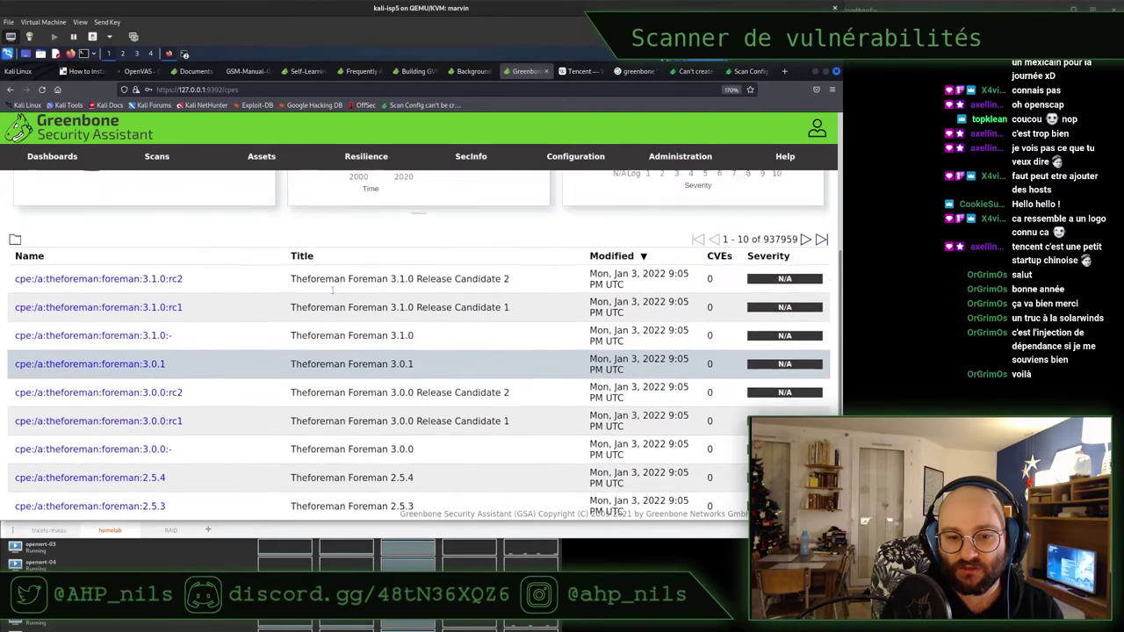
pyautogui.scroll(3, 333, 294)
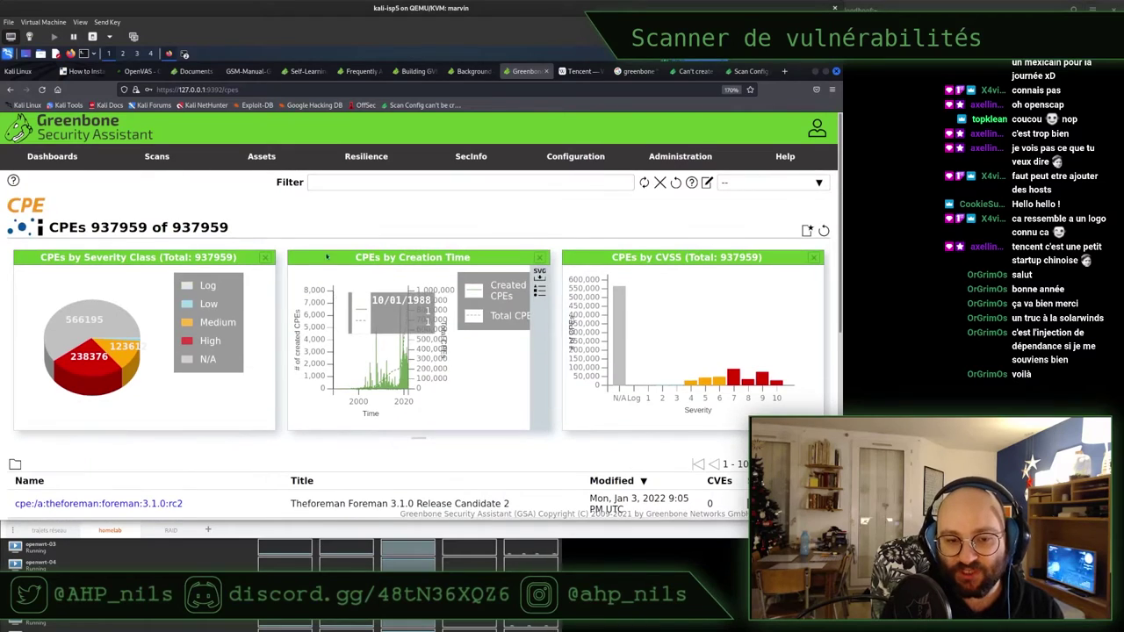
pyautogui.moveTo(463, 169)
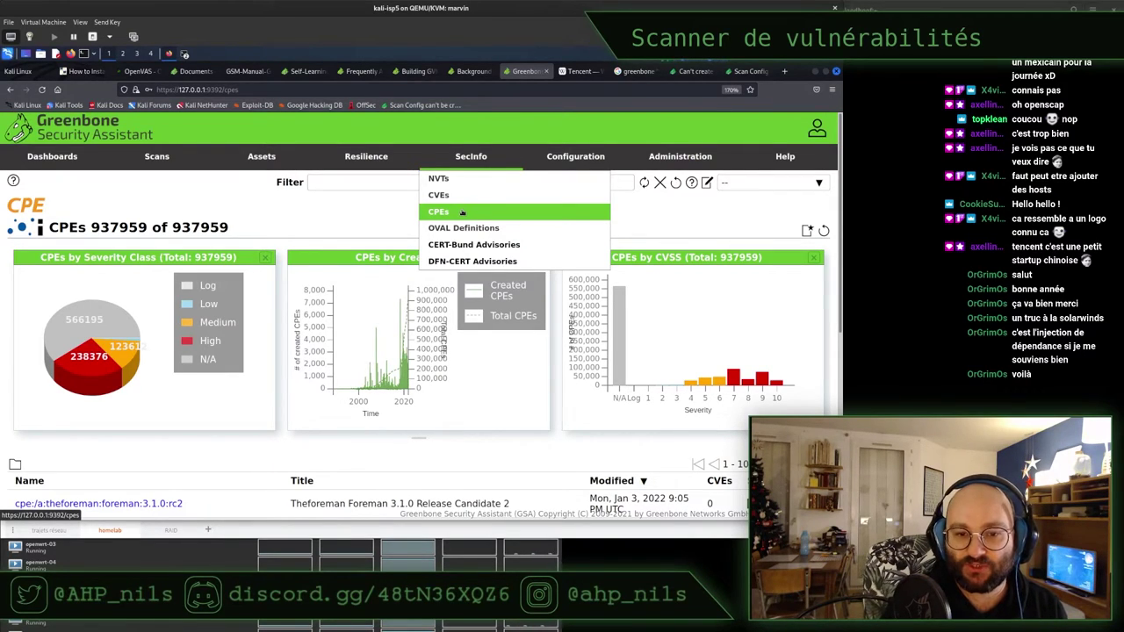
# Open SecInfo > OVAL Definitions (28175 entries), then minimize the Firefox window
pyautogui.click(461, 229)
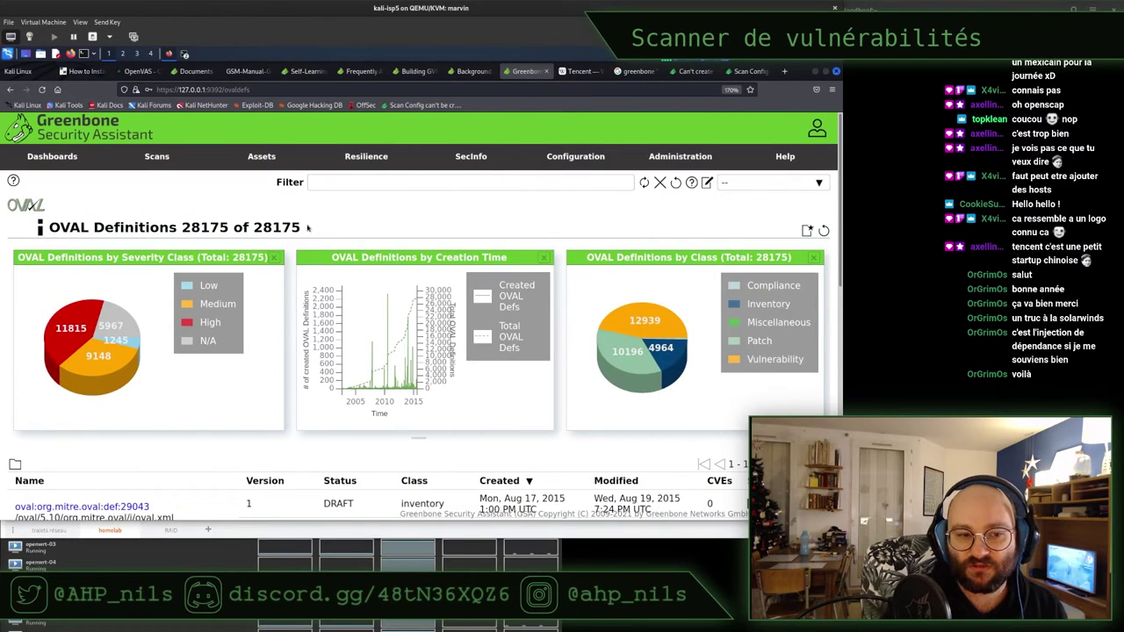
pyautogui.scroll(-2, 289, 300)
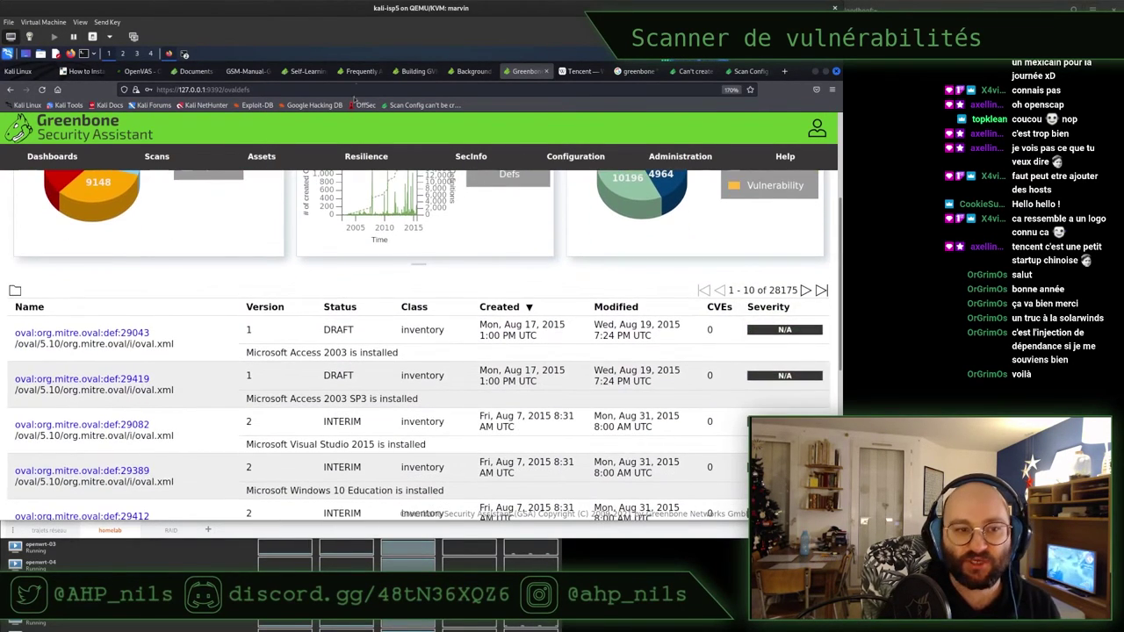
pyautogui.click(816, 72)
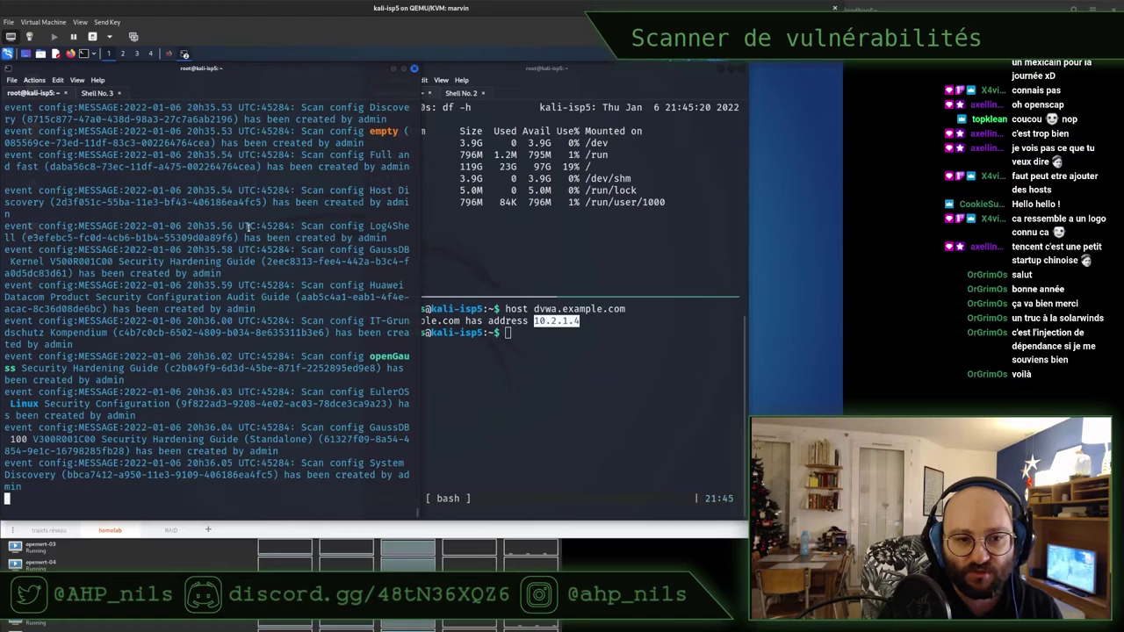
# Review the scan-config log entries in the terminals, then bring the Greenbone browser back
pyautogui.moveTo(285, 225); pyautogui.dragTo(331, 277)
pyautogui.click(330, 278)
pyautogui.tripleClick(306, 465)
pyautogui.click(305, 391)
pyautogui.scroll(-1, 304, 391)
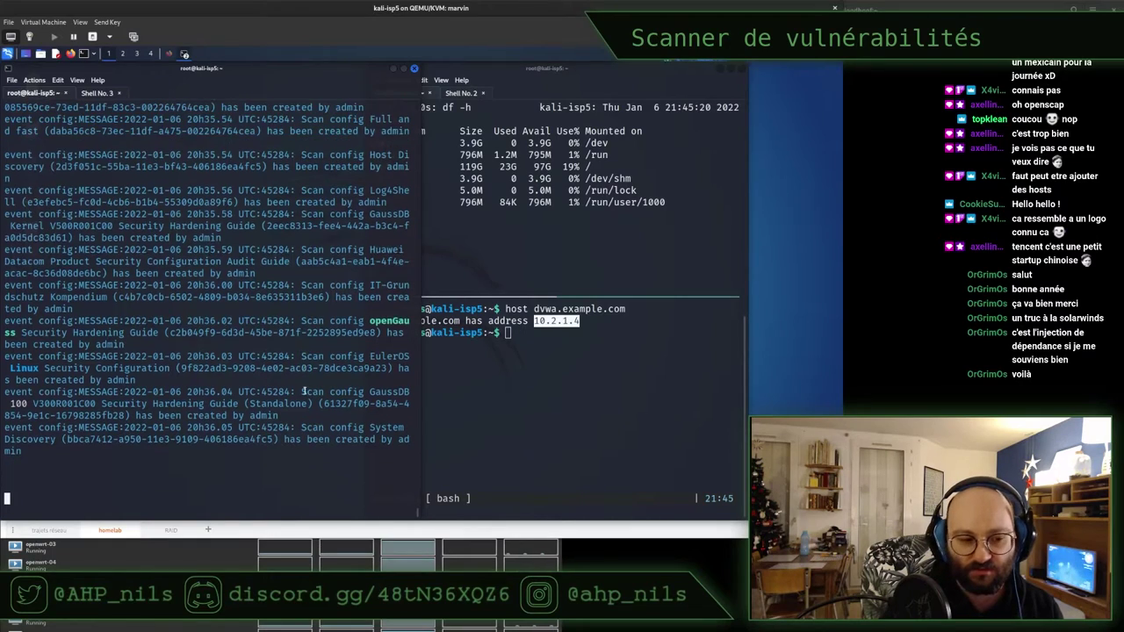
pyautogui.hotkey('alt', 'Tab')
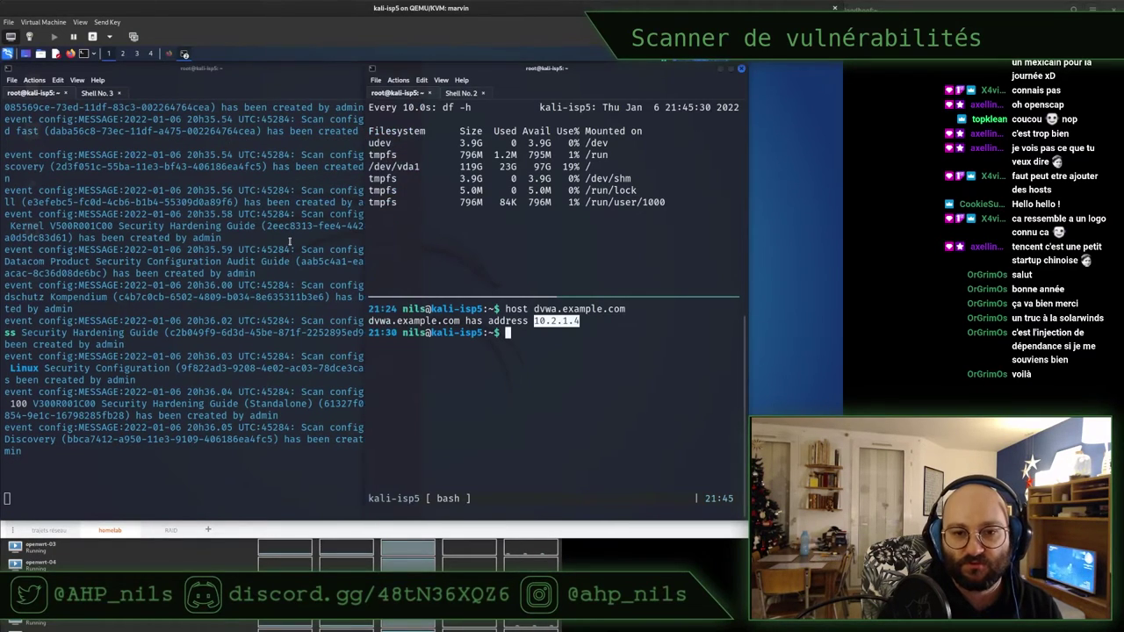
pyautogui.click(290, 242)
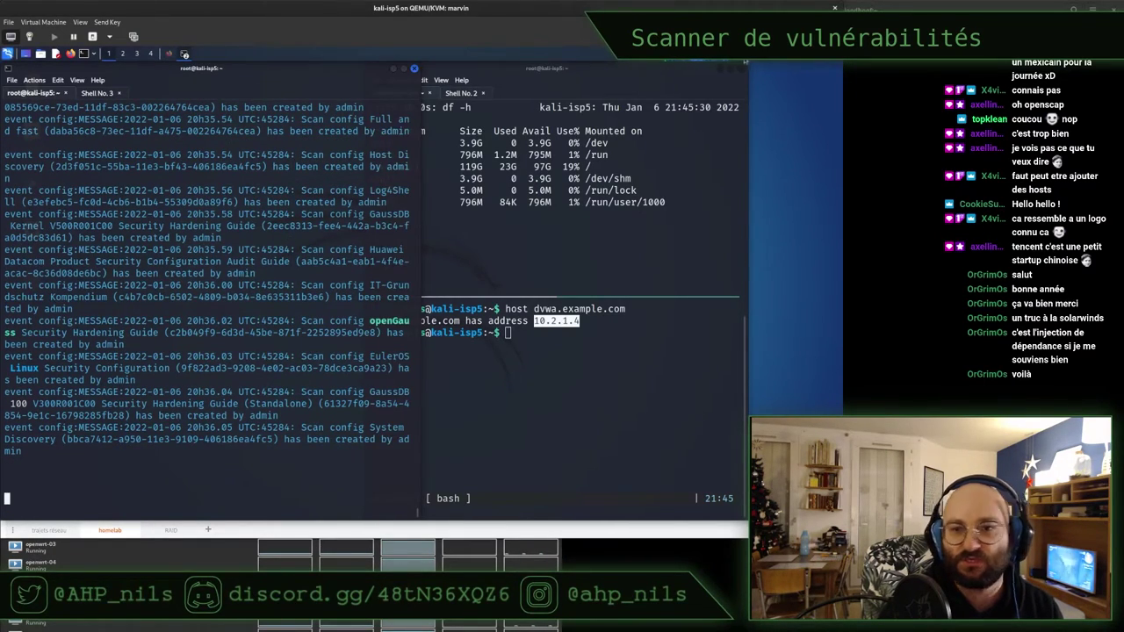
pyautogui.click(172, 55)
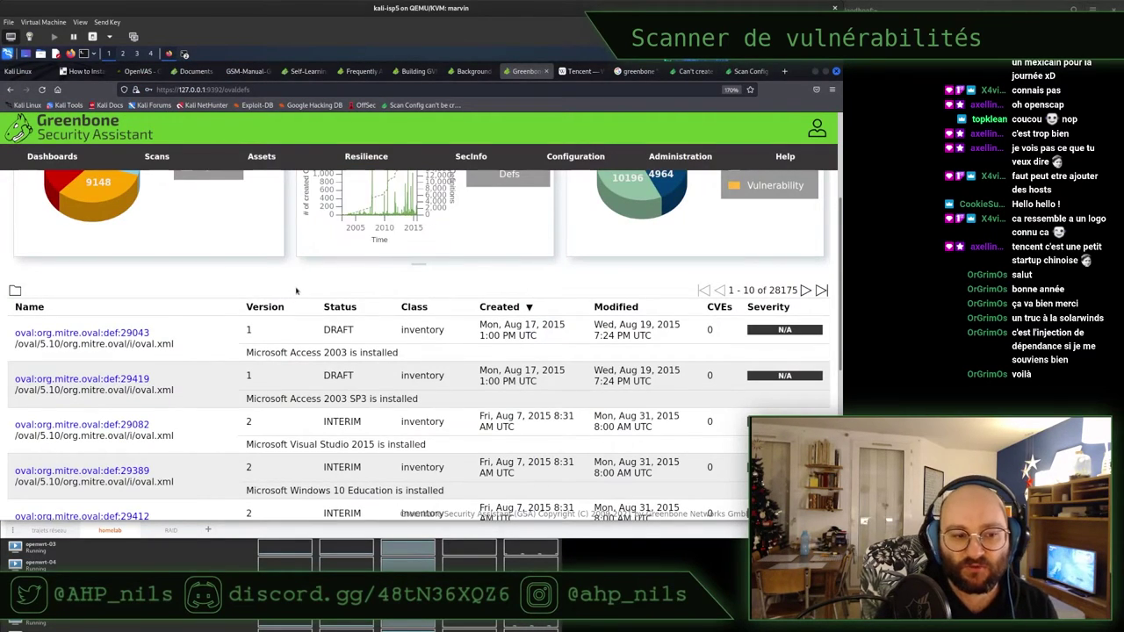
# View the CERT-Bund advisories, then open the DFN-CERT Advisories list of 27095 advisories
pyautogui.scroll(4, 374, 288)
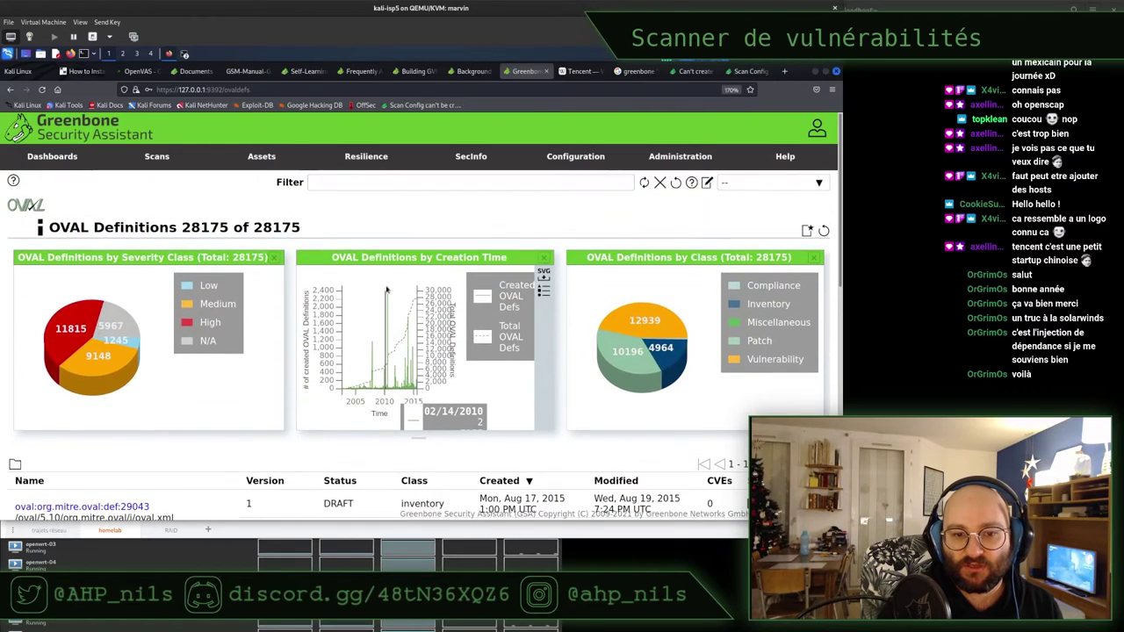
pyautogui.moveTo(514, 156)
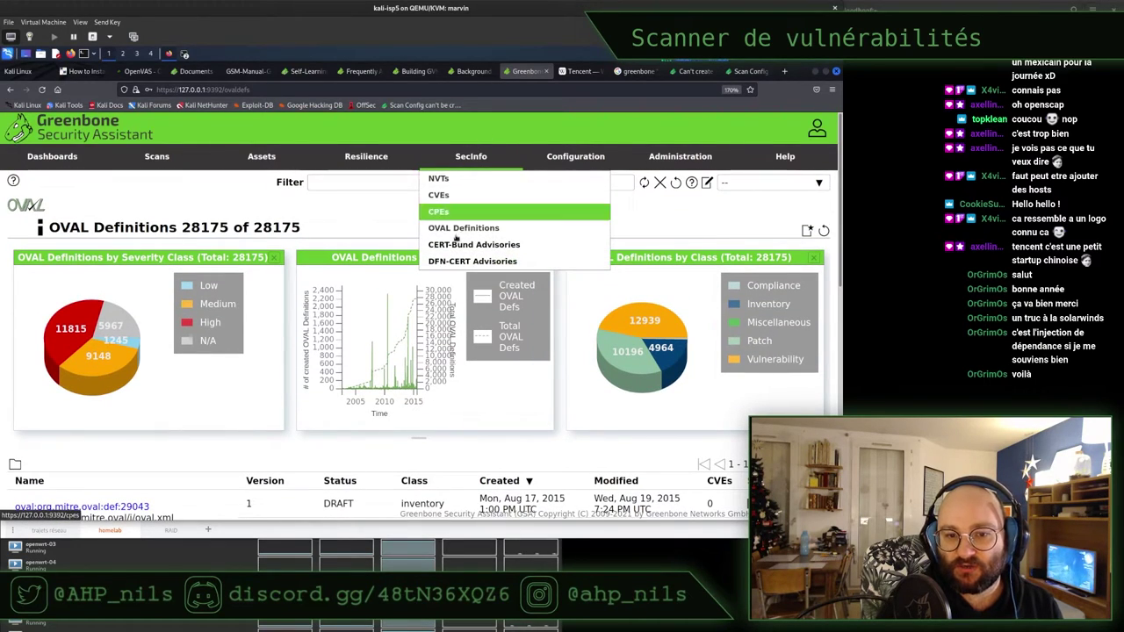
pyautogui.click(457, 245)
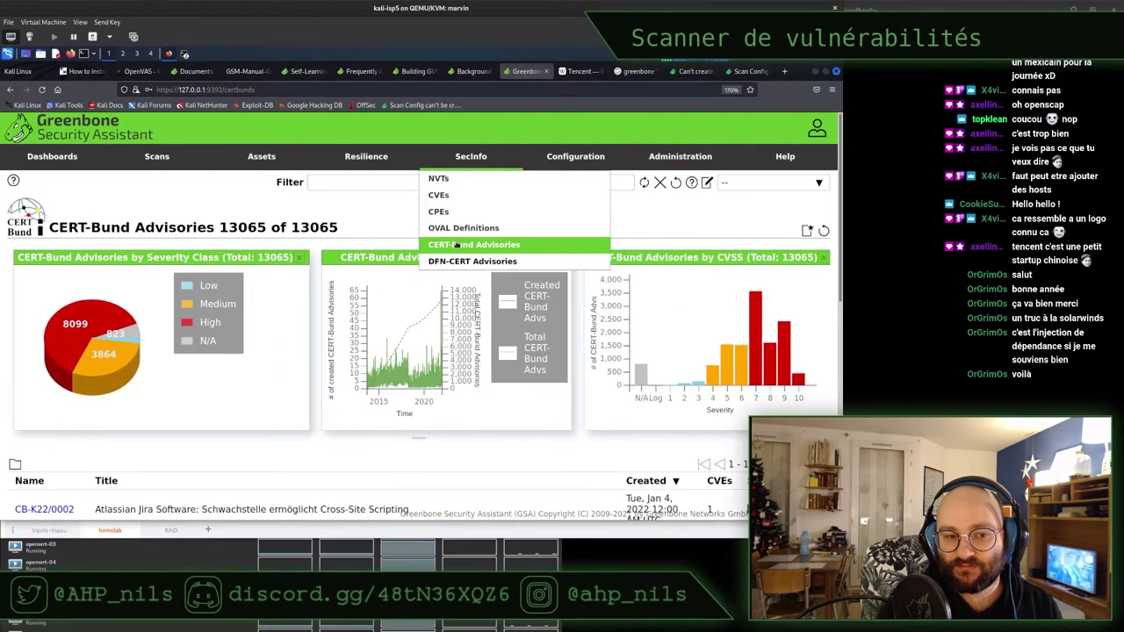
pyautogui.click(456, 261)
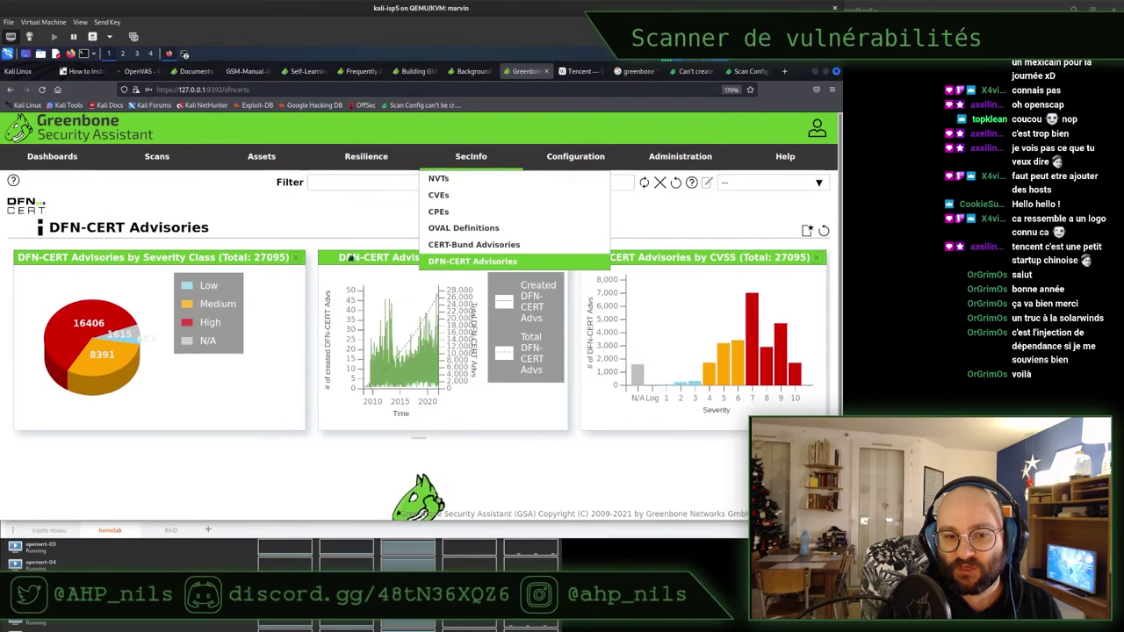
pyautogui.tripleClick(307, 227)
pyautogui.click(308, 227)
pyautogui.moveTo(215, 304)
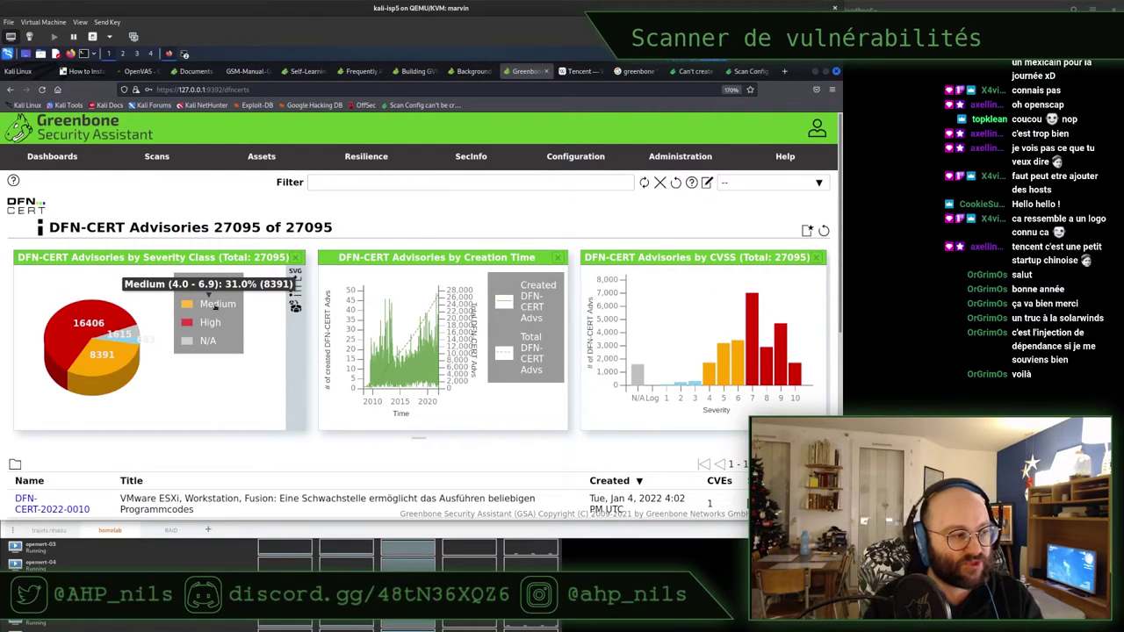
pyautogui.moveTo(379, 161)
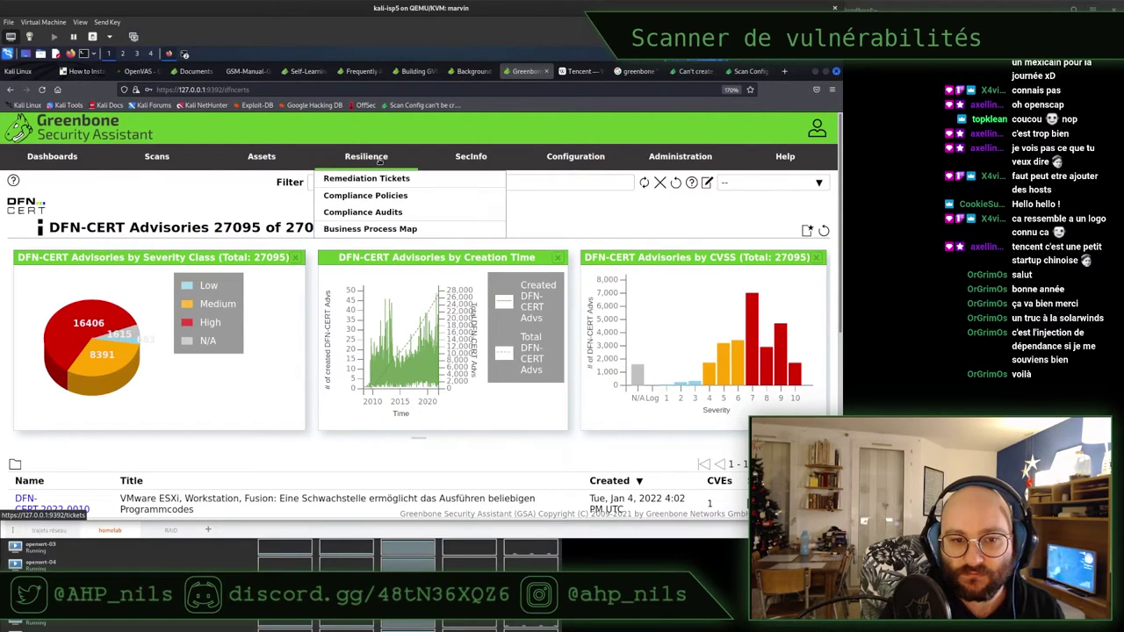
# Open Resilience > Remediation Tickets, which shows Tickets 0 of 0
pyautogui.click(343, 180)
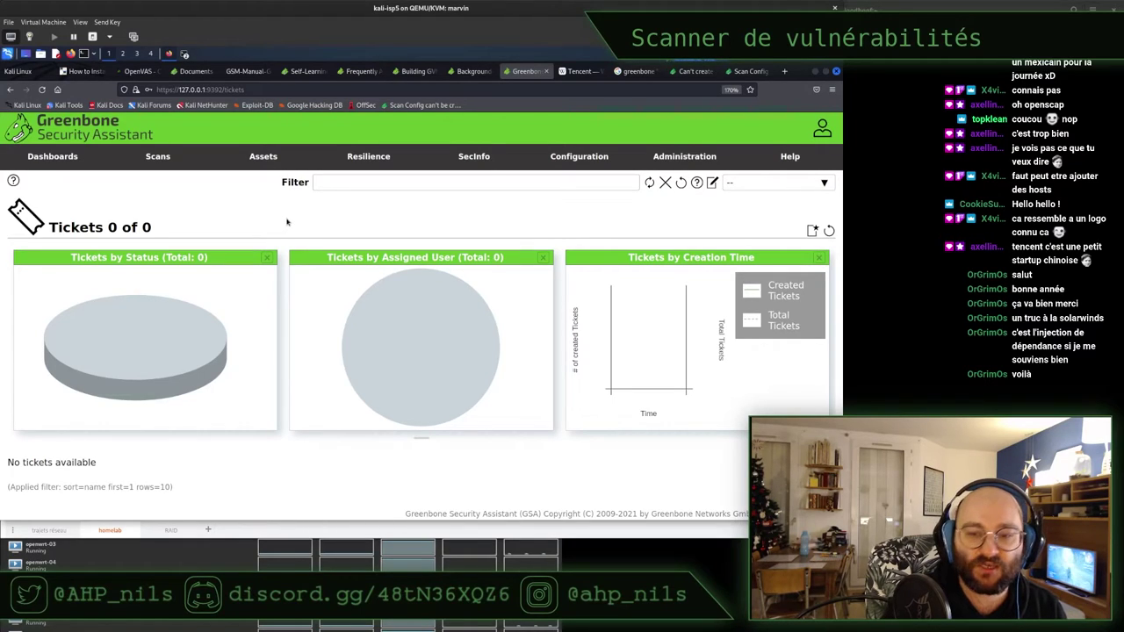
pyautogui.moveTo(351, 180)
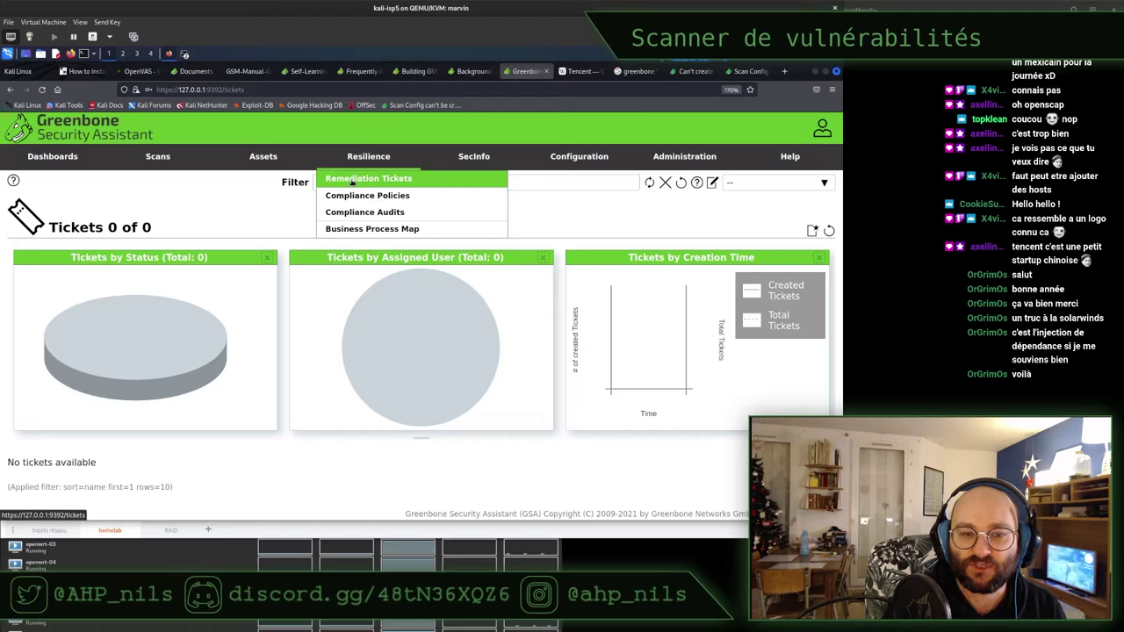
# Open Resilience > Compliance Policies and read the six policies' descriptions, including Huawei Datacom and EulerOS
pyautogui.click(370, 199)
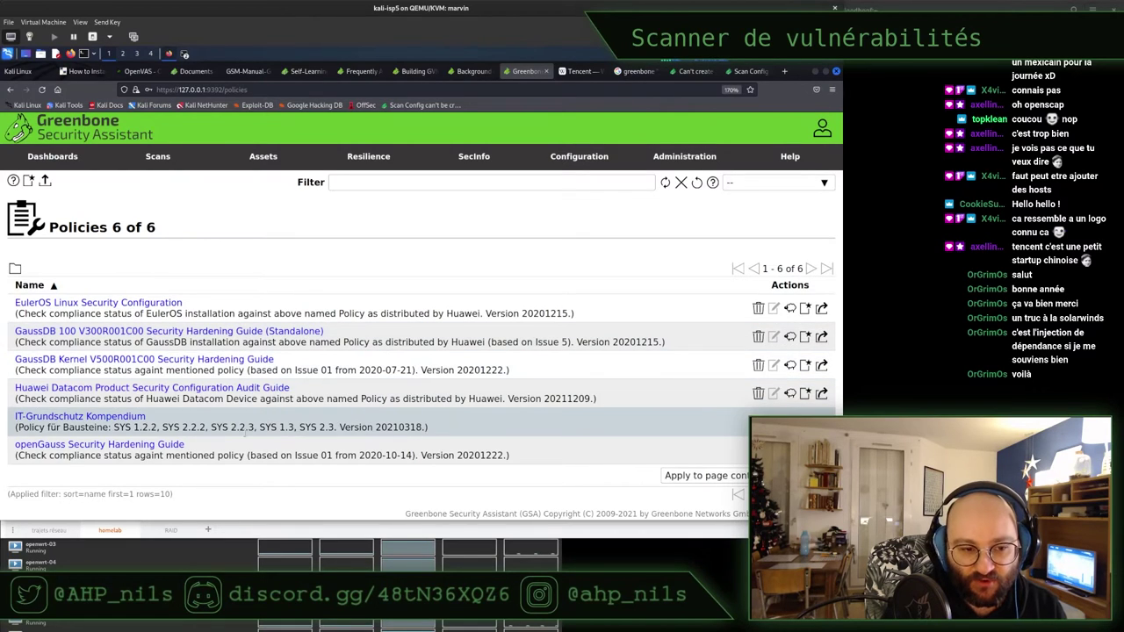
pyautogui.moveTo(146, 399); pyautogui.dragTo(401, 400)
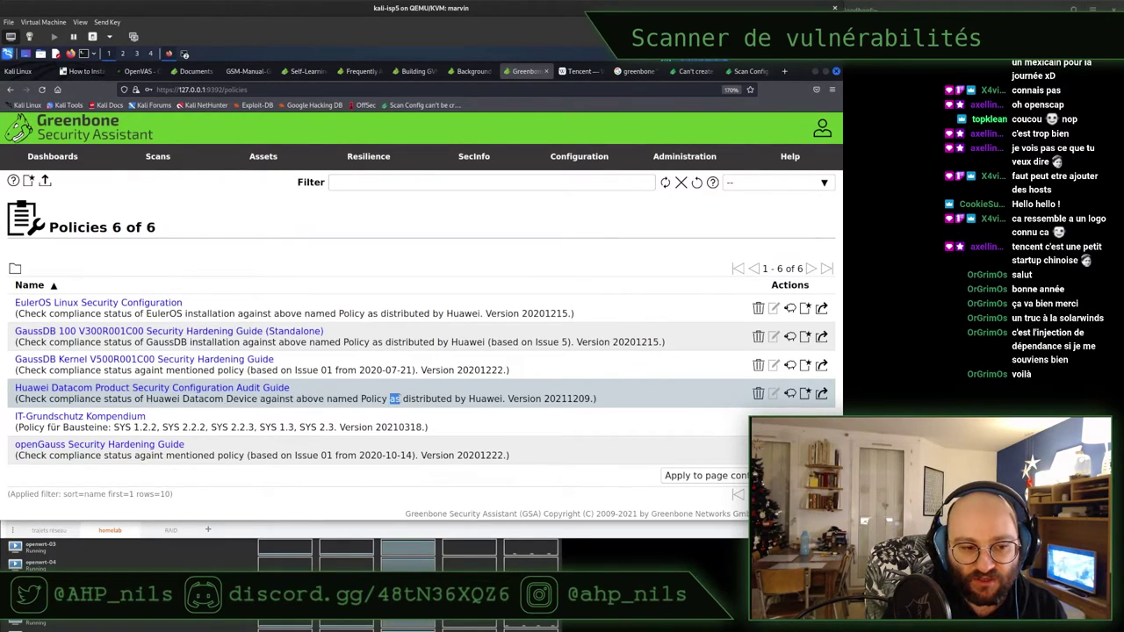
pyautogui.tripleClick(400, 399)
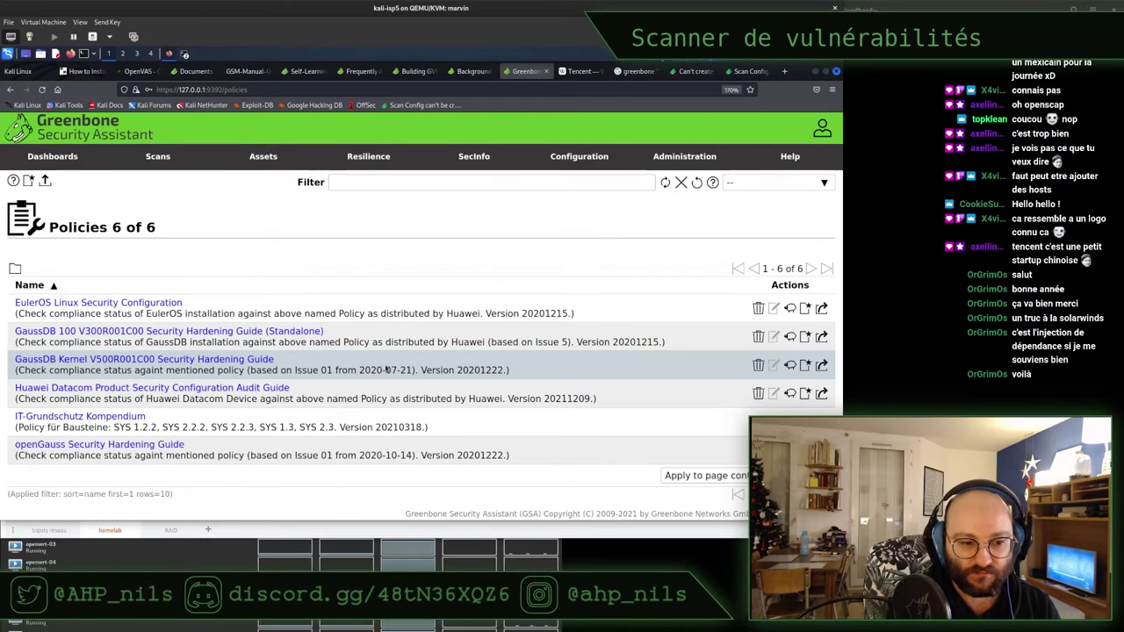
pyautogui.tripleClick(351, 314)
pyautogui.click(352, 314)
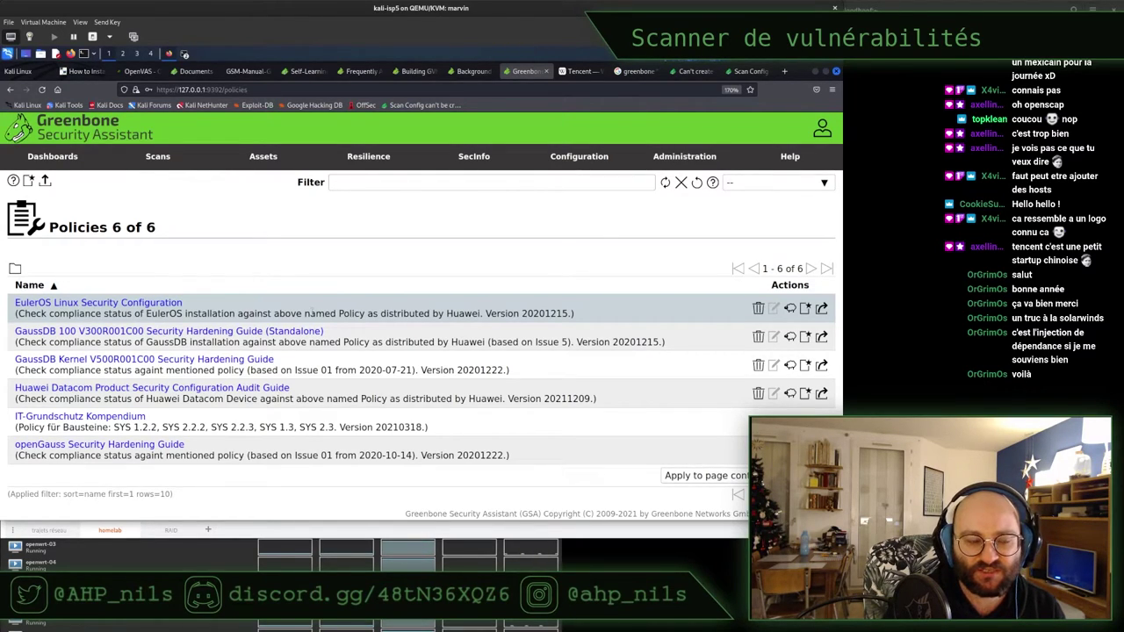
pyautogui.tripleClick(308, 311)
pyautogui.click(308, 311)
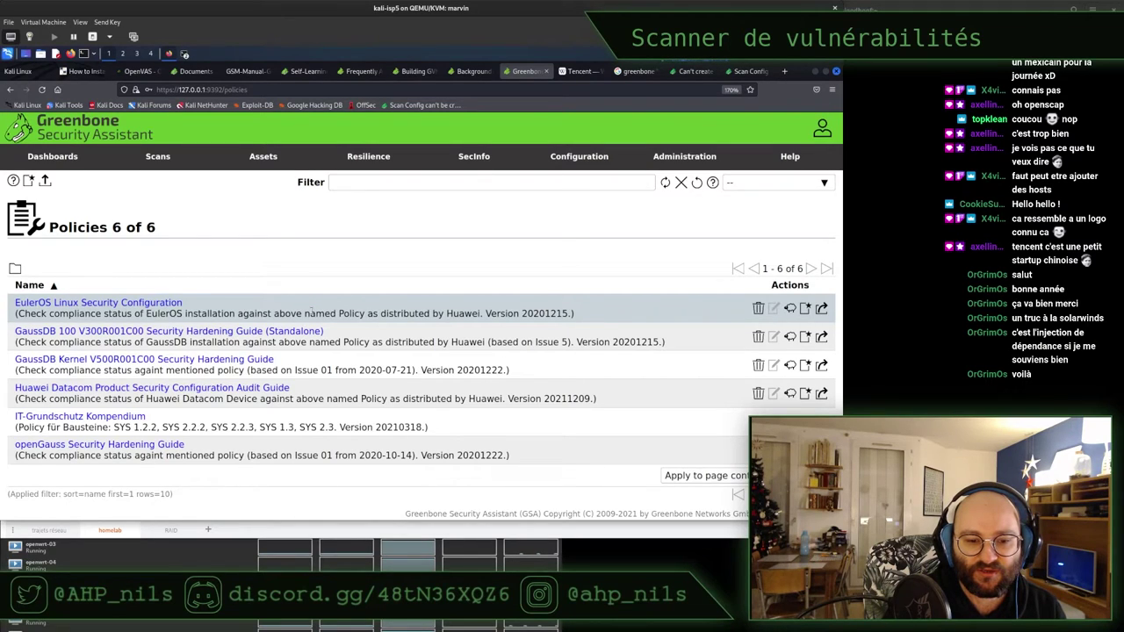
pyautogui.hotkey('ctrl', 't')
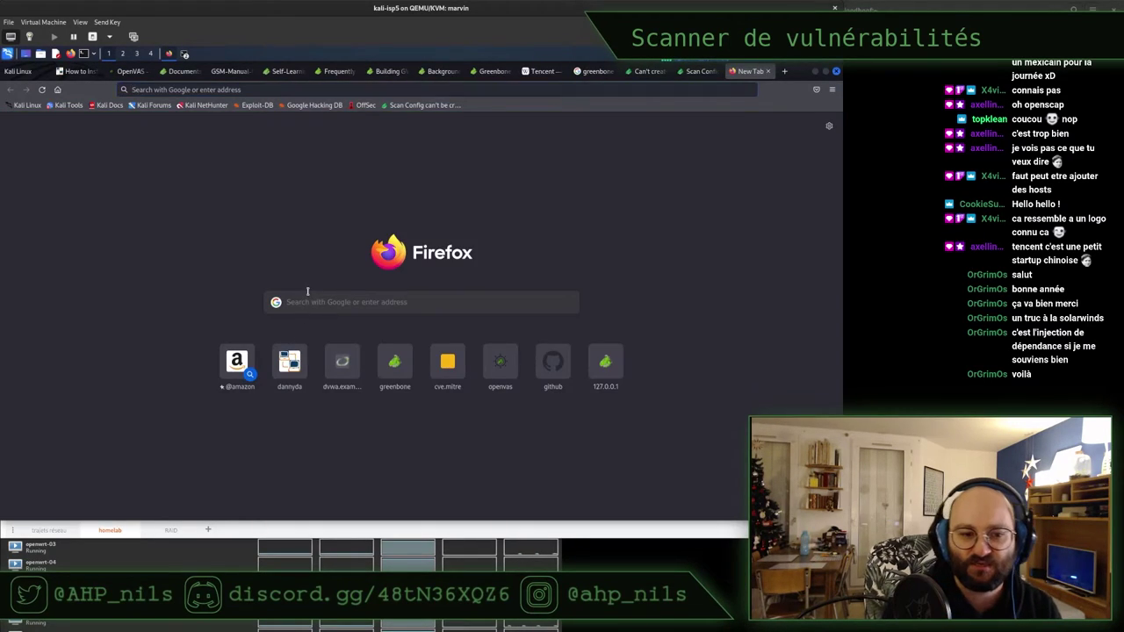
pyautogui.write('HIS B')
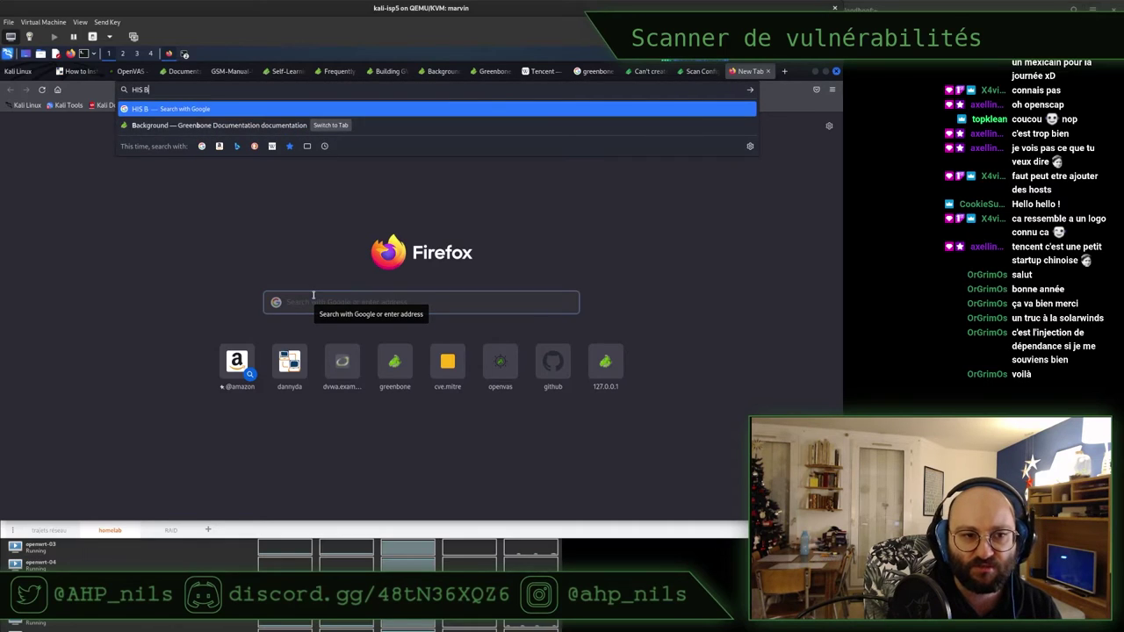
pyautogui.write('enchmark')
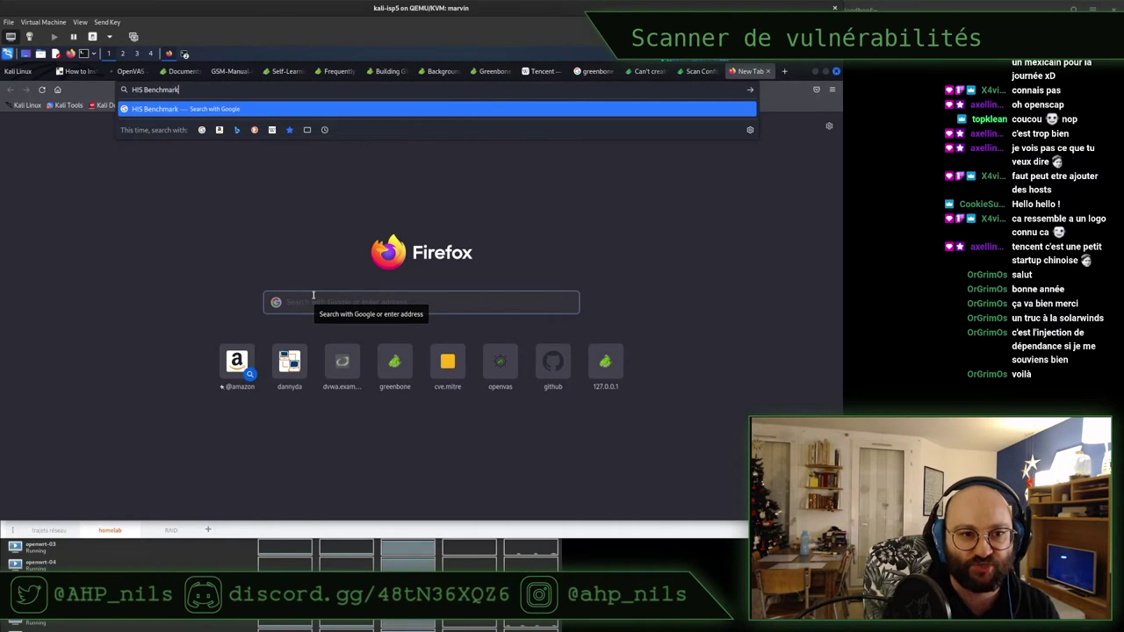
pyautogui.press('Return')
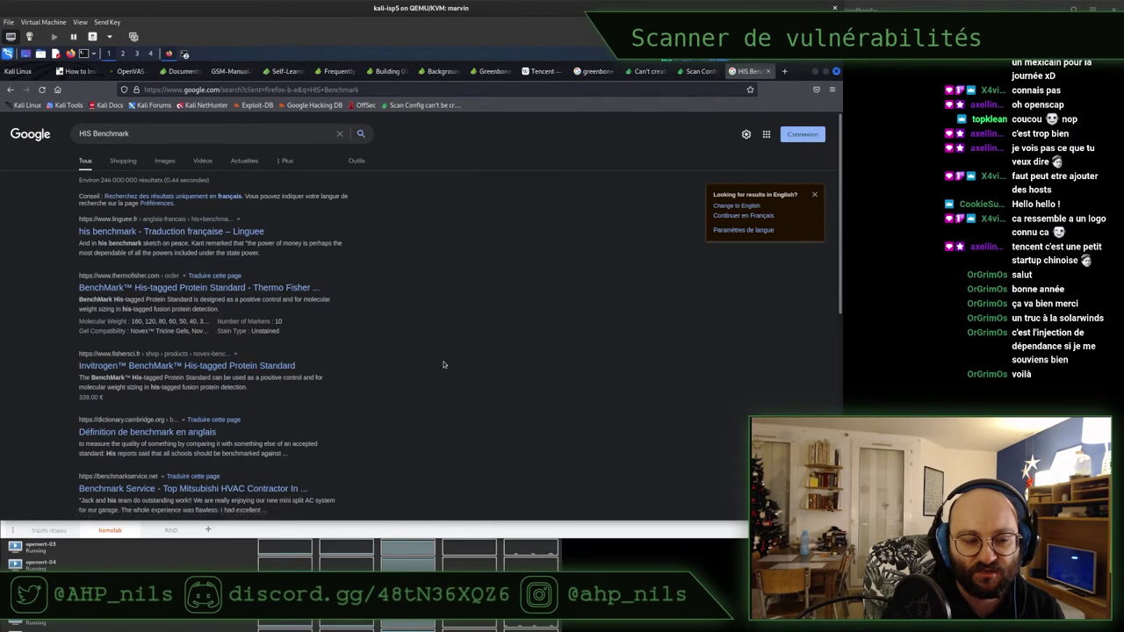
pyautogui.scroll(-5, 444, 365)
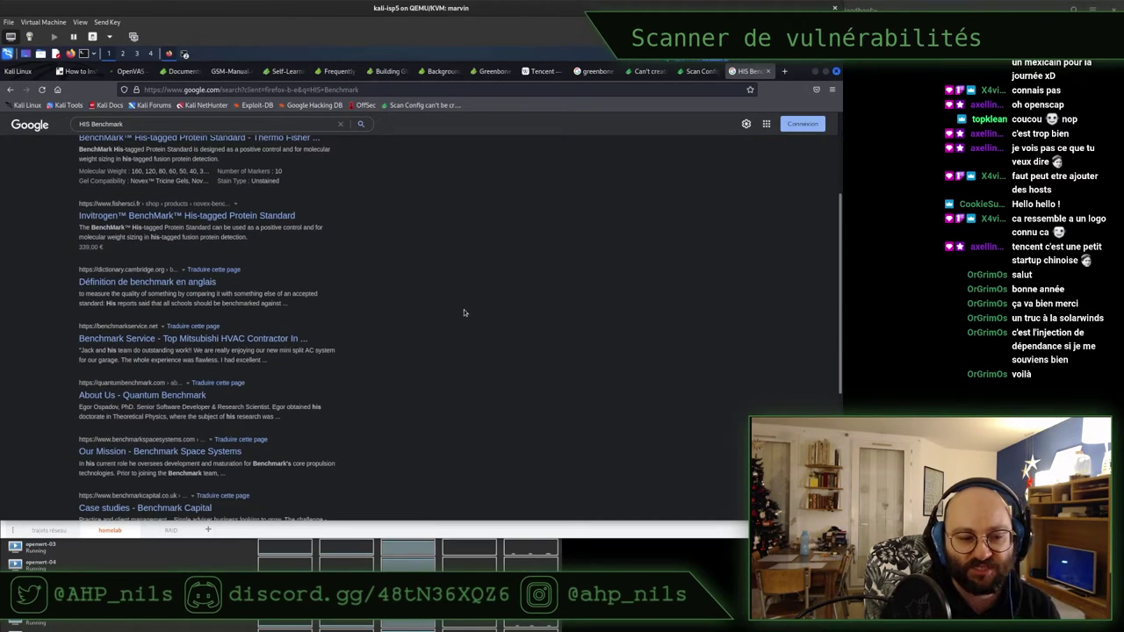
pyautogui.scroll(-3, 460, 312)
pyautogui.scroll(-3, 460, 312)
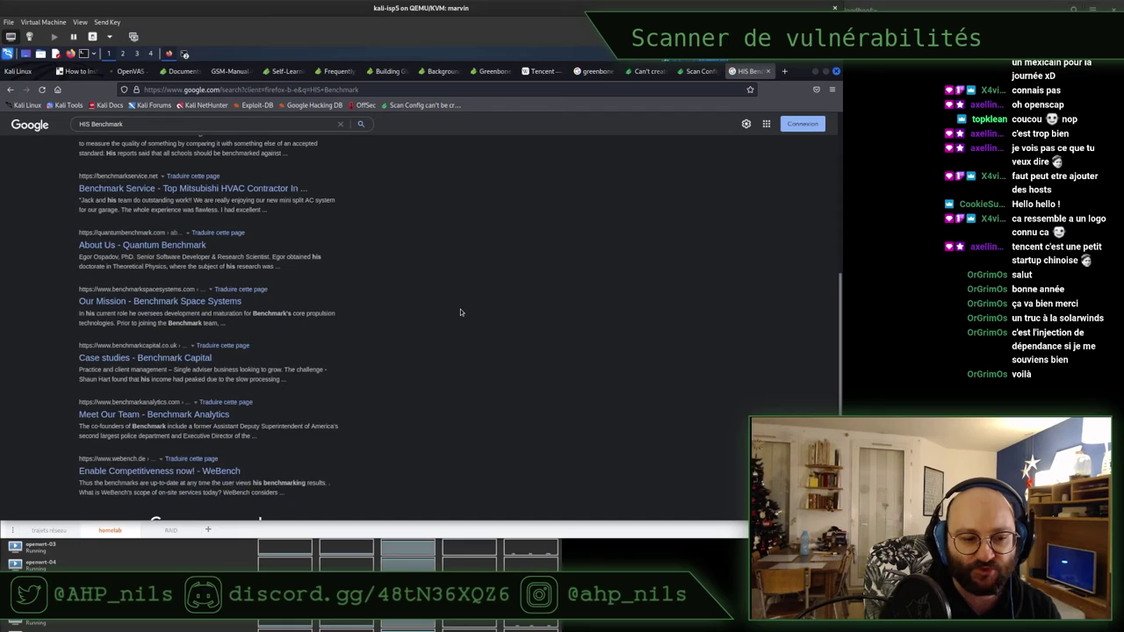
pyautogui.hotkey('ctrl', 'w')
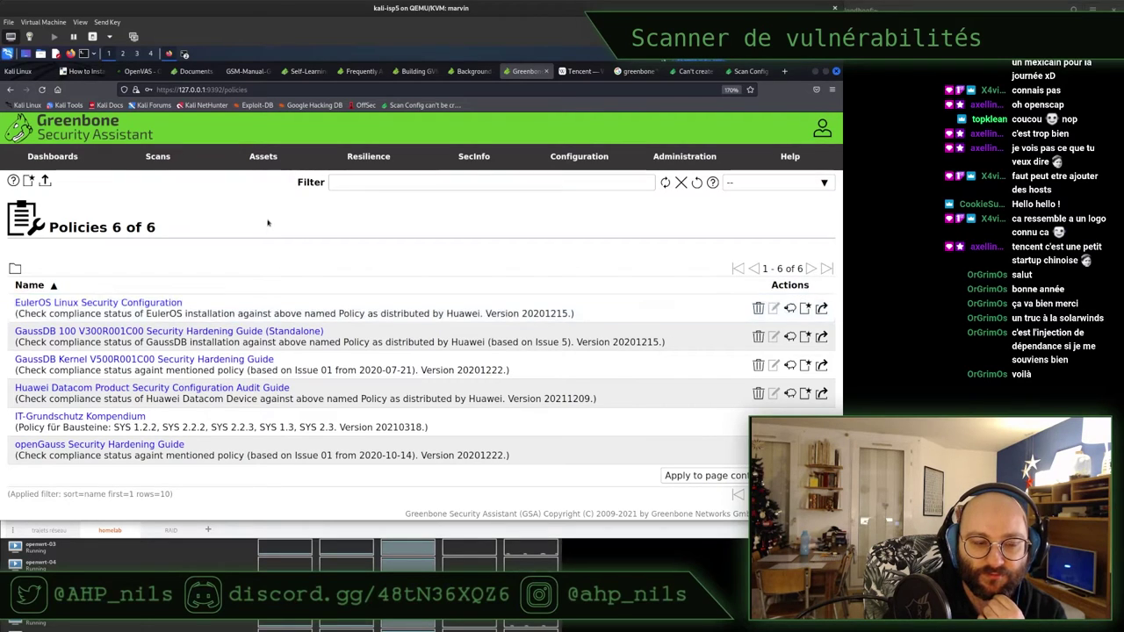
# View the Resilience Compliance Audits page and the Business Process Map
pyautogui.moveTo(479, 158)
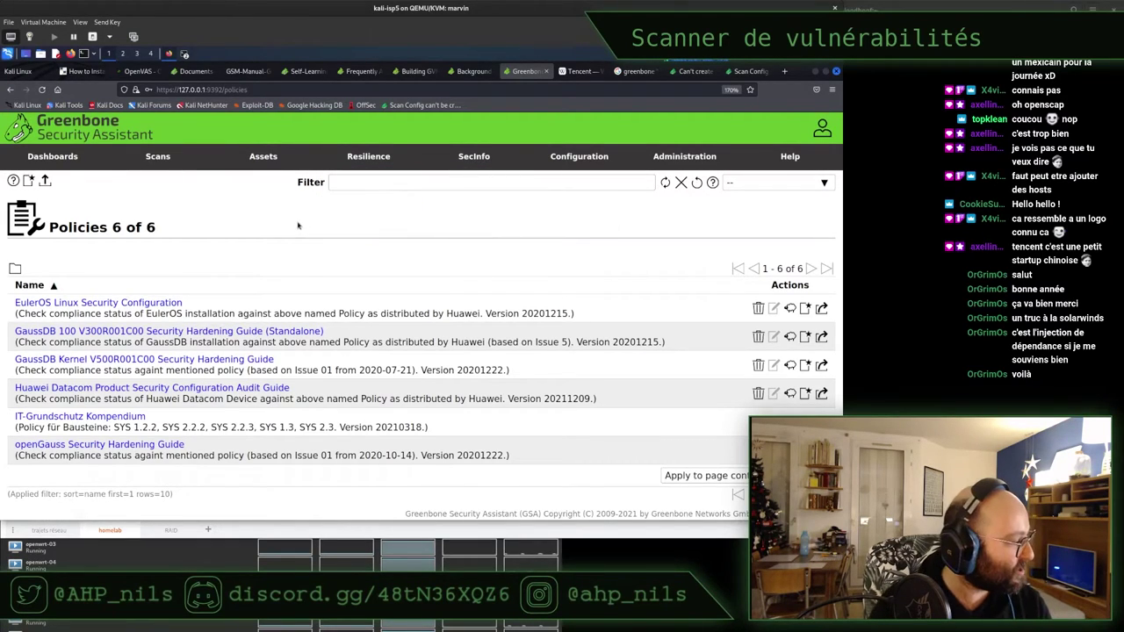
pyautogui.moveTo(275, 156)
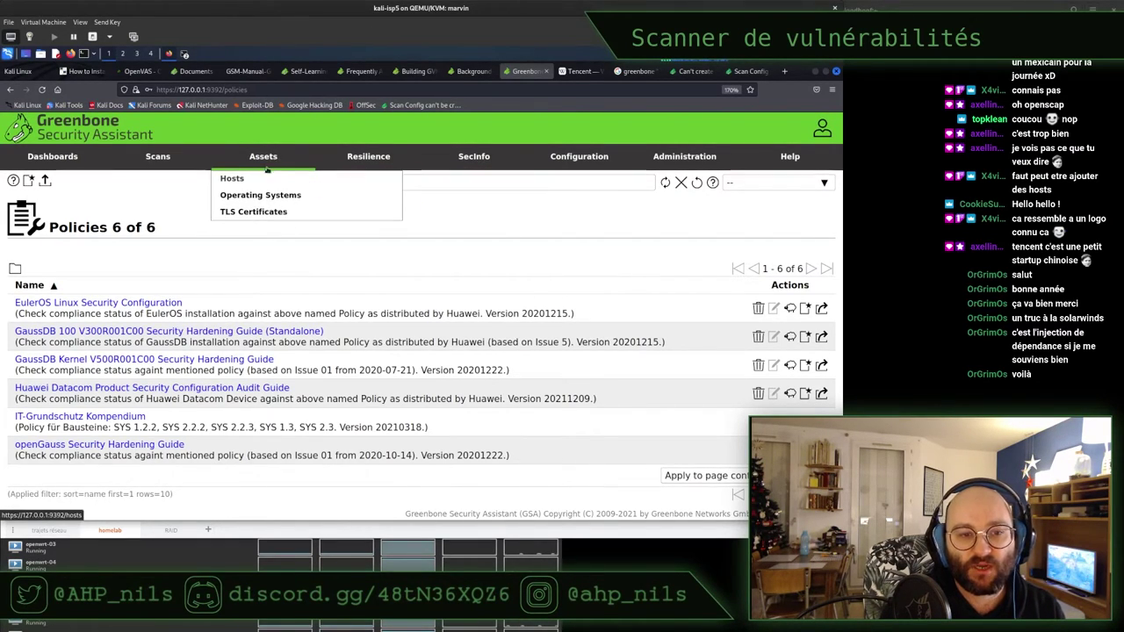
pyautogui.moveTo(386, 156)
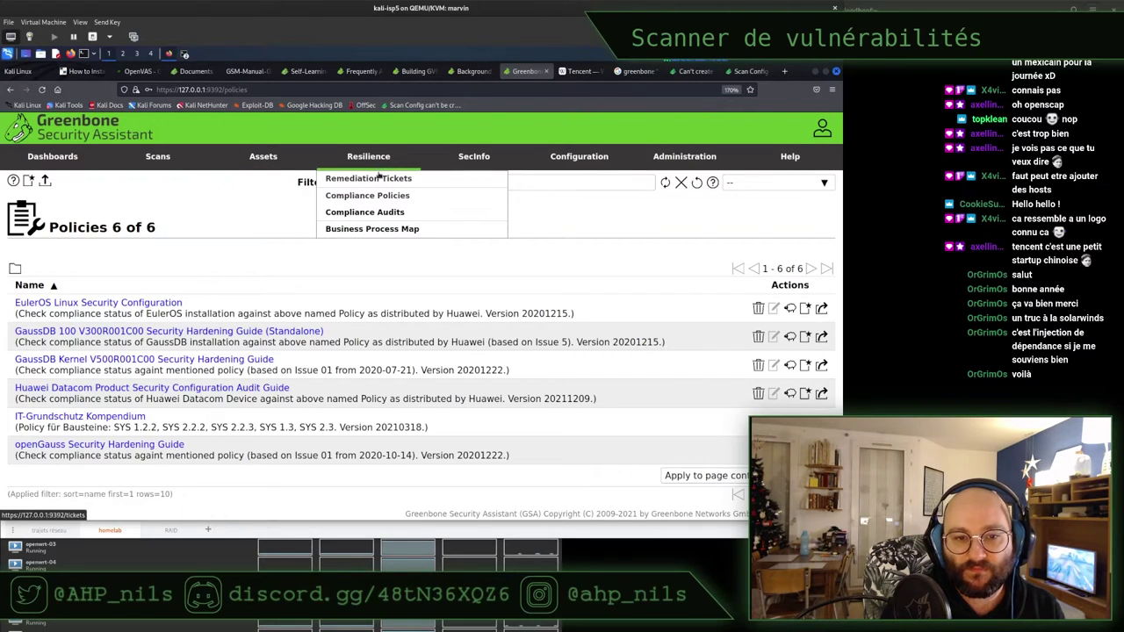
pyautogui.click(372, 214)
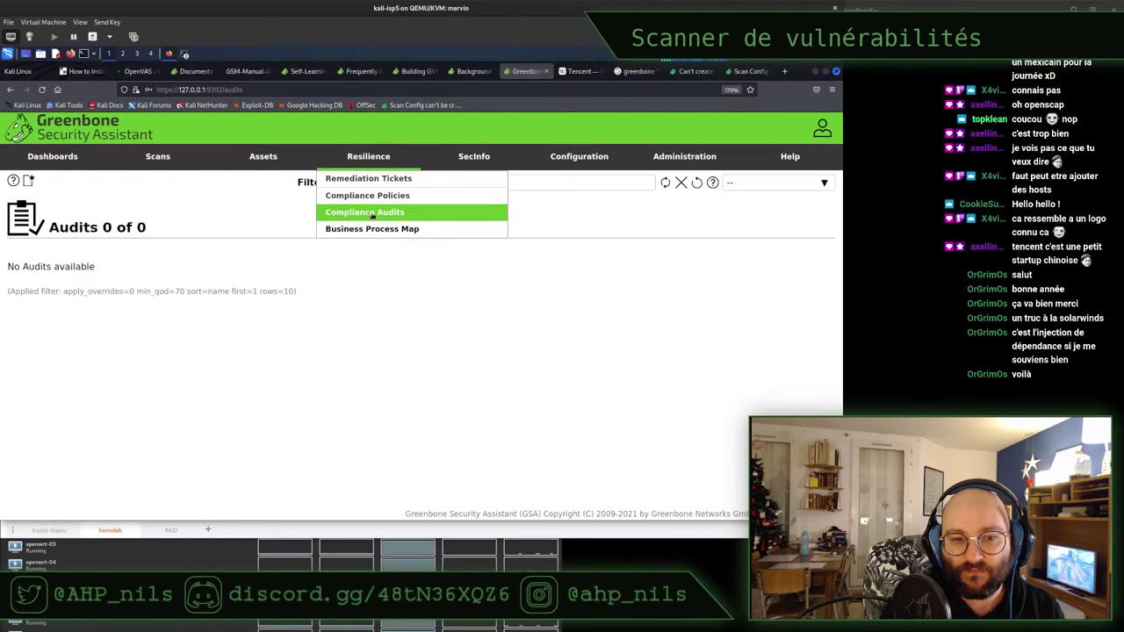
pyautogui.click(363, 231)
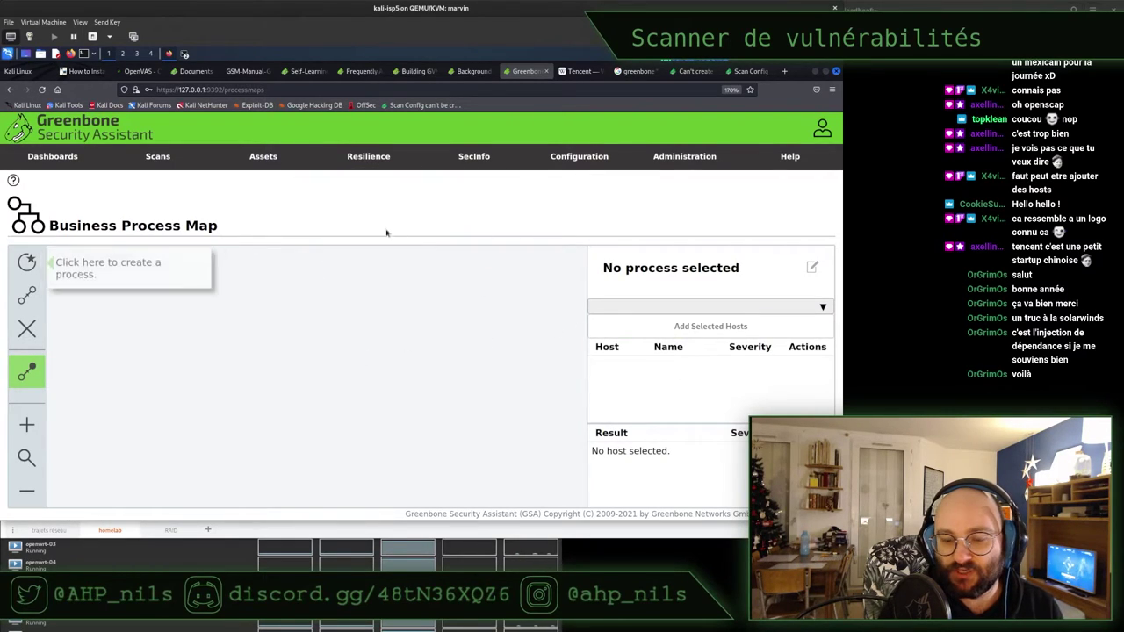
# Go to Scans > Tasks, which is empty with Tasks 0 of 0
pyautogui.moveTo(354, 157)
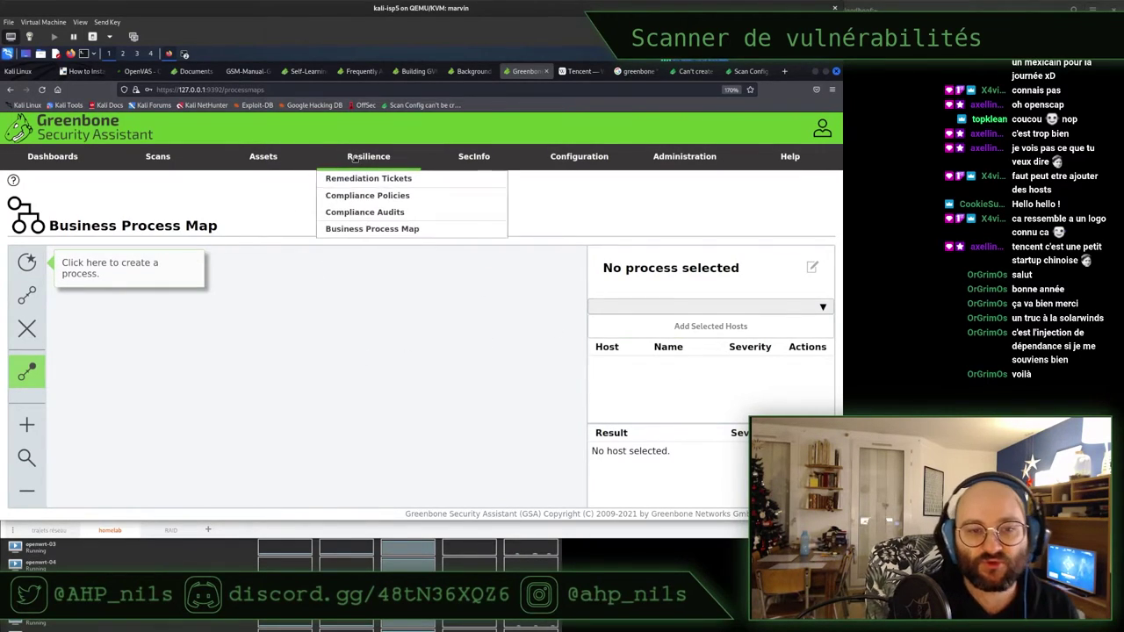
pyautogui.moveTo(266, 158)
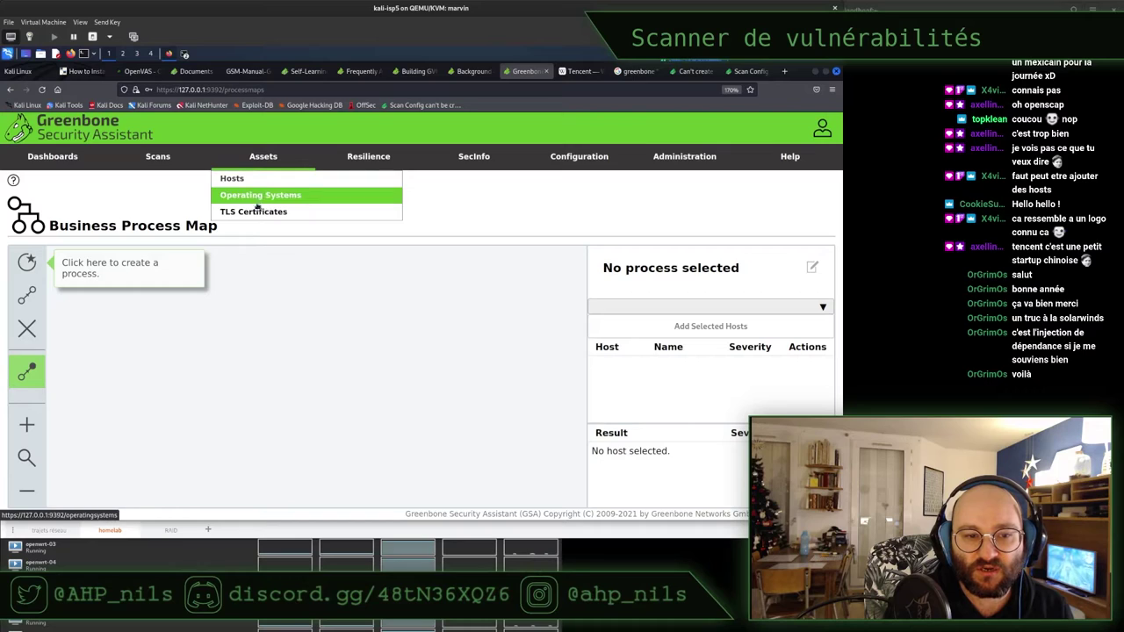
pyautogui.moveTo(141, 156)
pyautogui.click(145, 179)
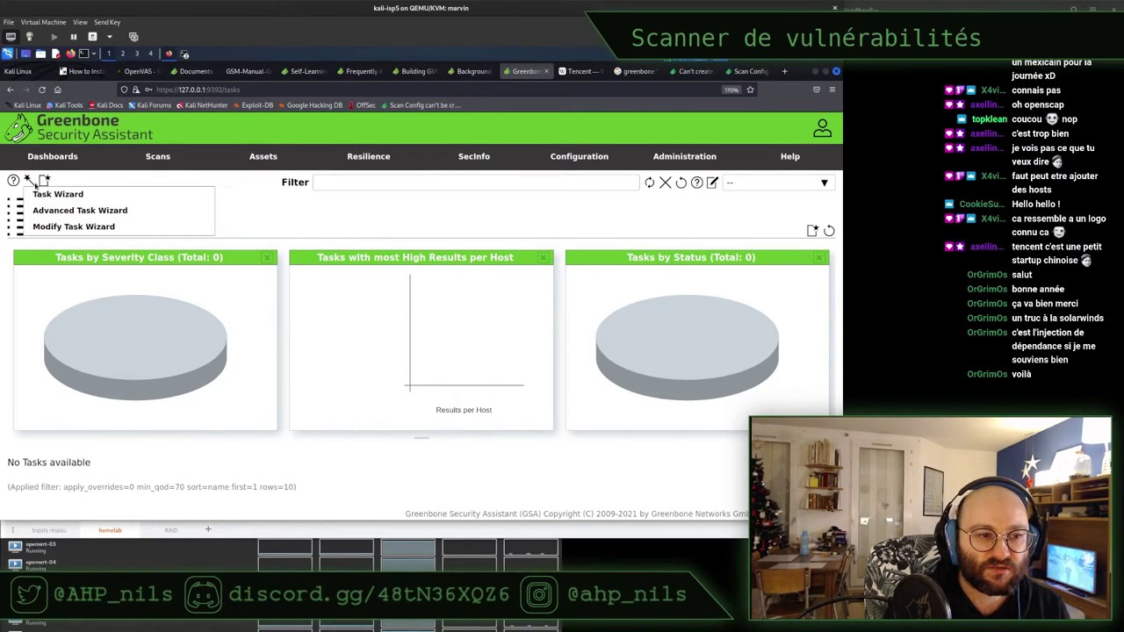
# Open the Task Wizard, clear its default 127.0.0.1 address, then bring the draw.io diagram forward
pyautogui.click(37, 194)
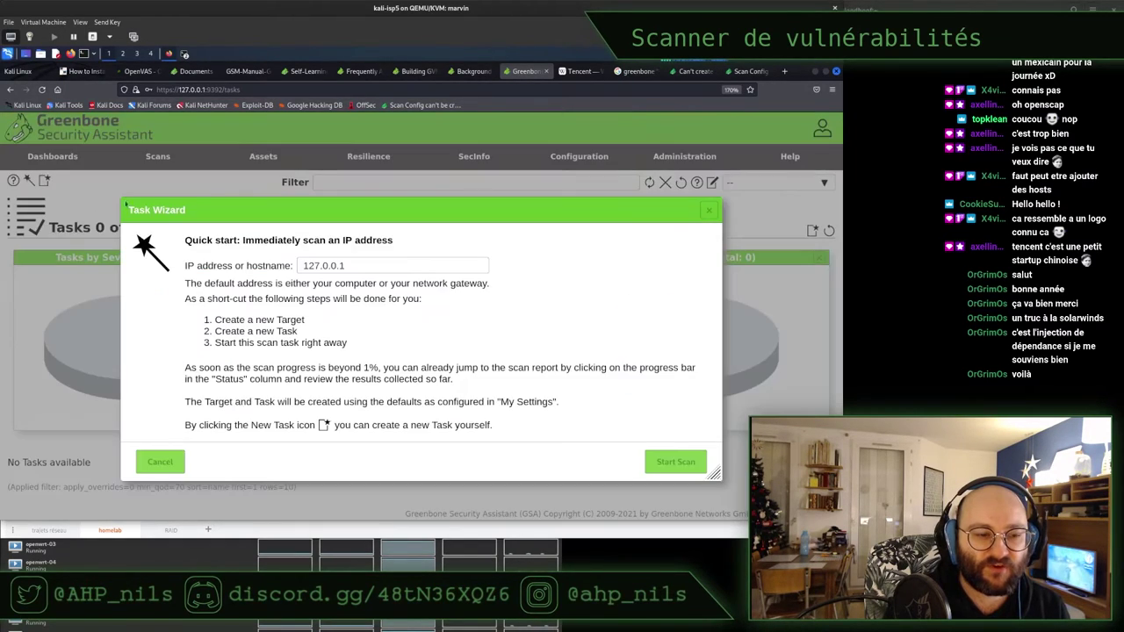
pyautogui.tripleClick(326, 268)
pyautogui.press('BackSpace')
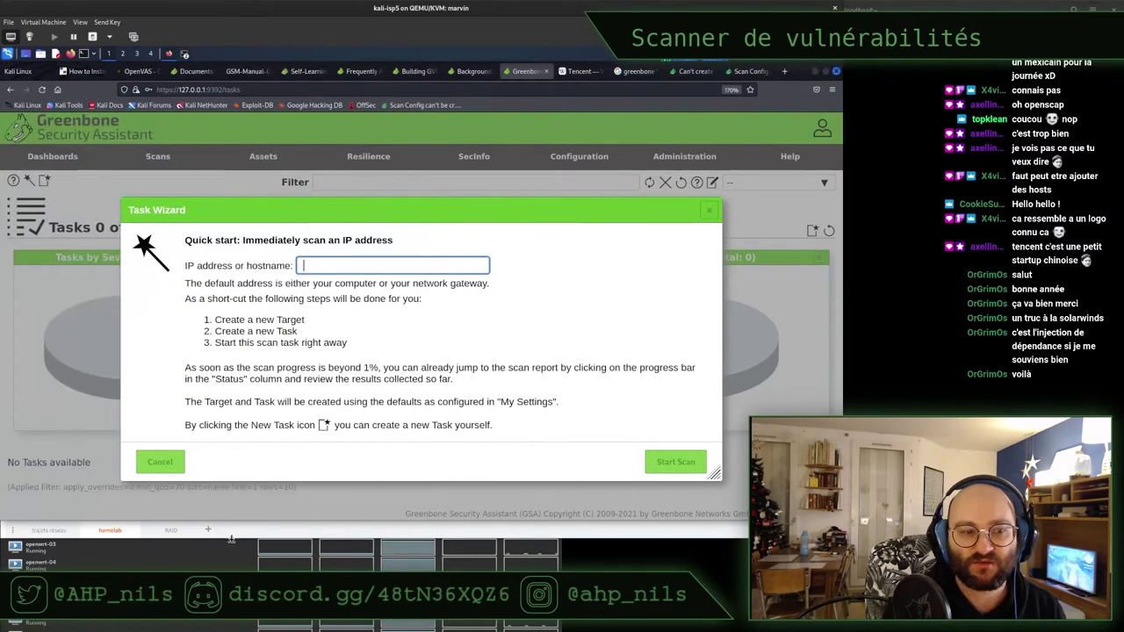
pyautogui.click(292, 541)
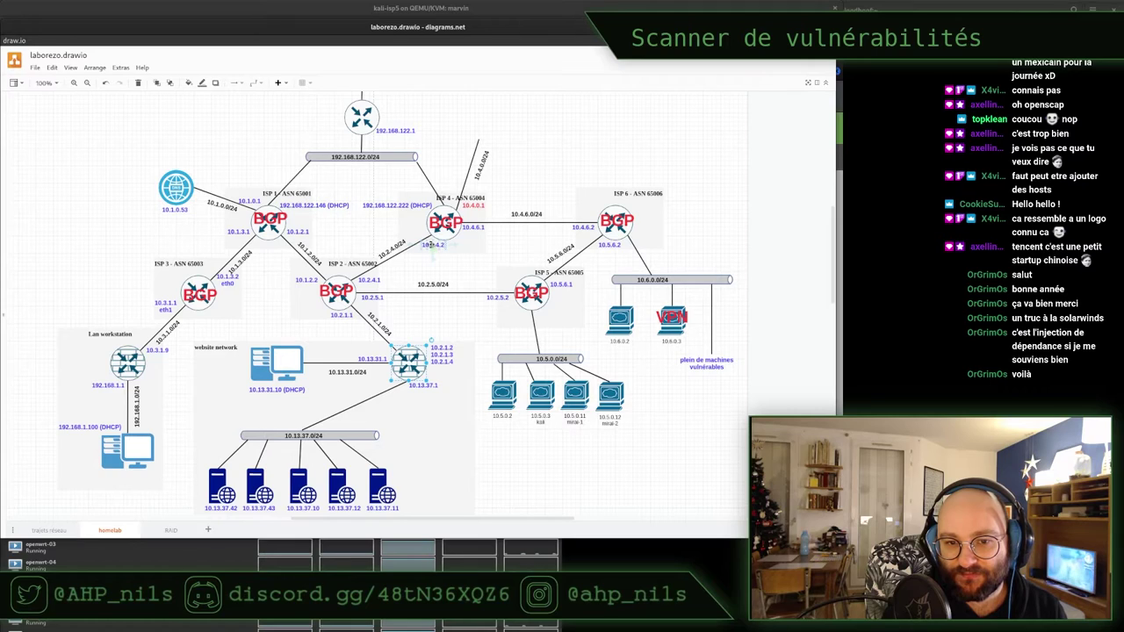
# Find router address 10.2.4.2 on the diagram and enter it as the wizard's scan target
pyautogui.click(433, 245)
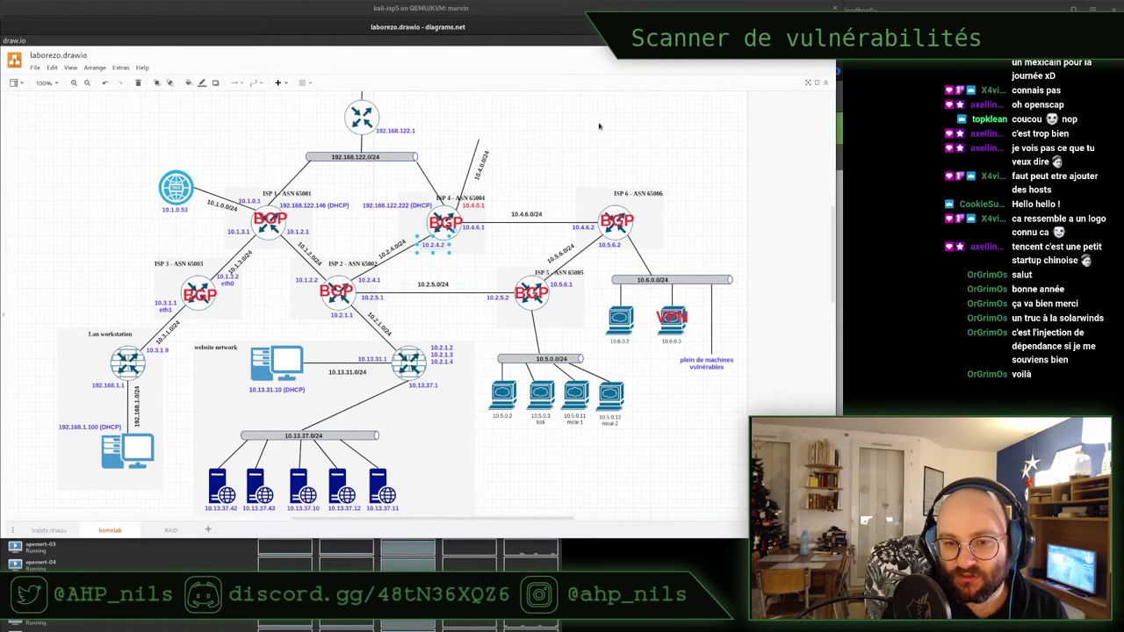
pyautogui.press('super')
pyautogui.click(865, 186)
pyautogui.write('10.2.4.2')
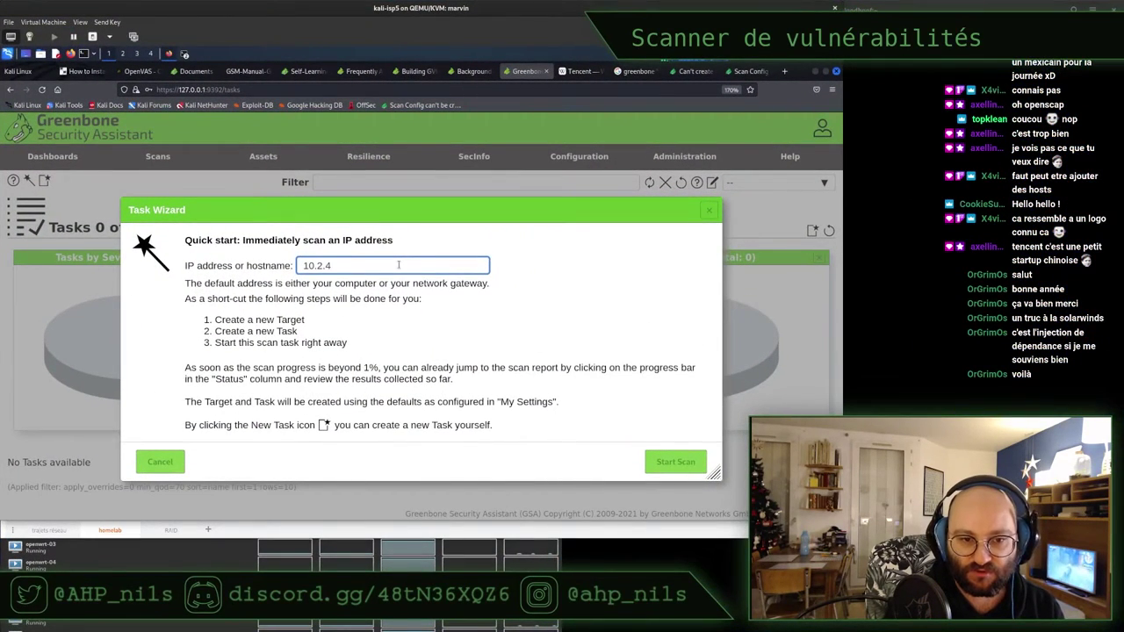
# Launch the immediate scan of 10.2.4.2 and expand the task's configuration details
pyautogui.click(676, 462)
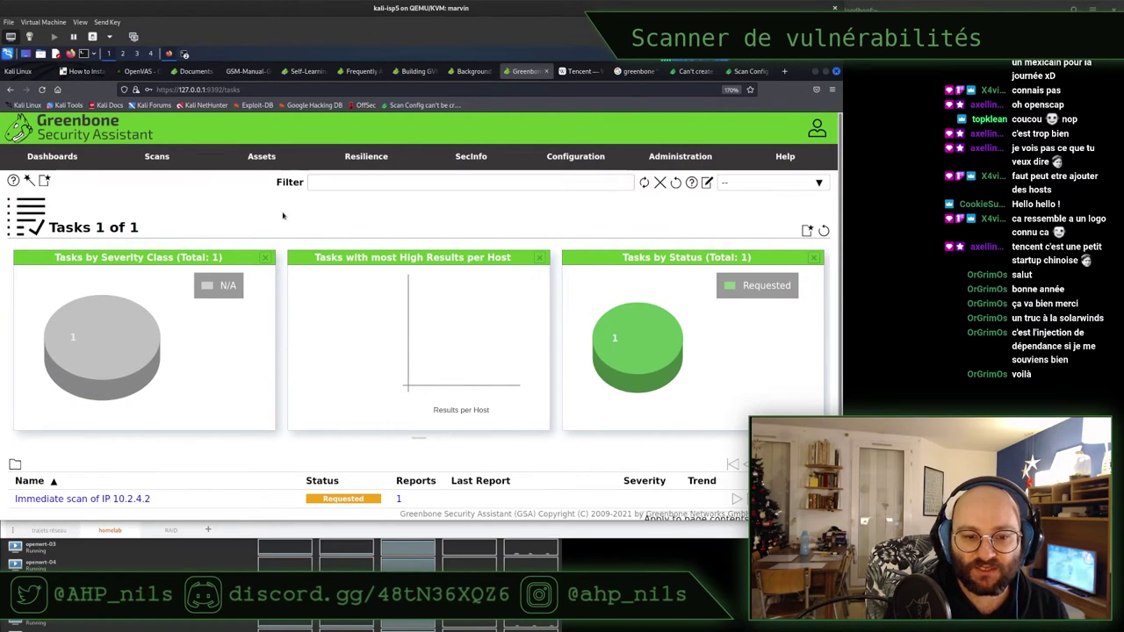
pyautogui.scroll(-1, 284, 216)
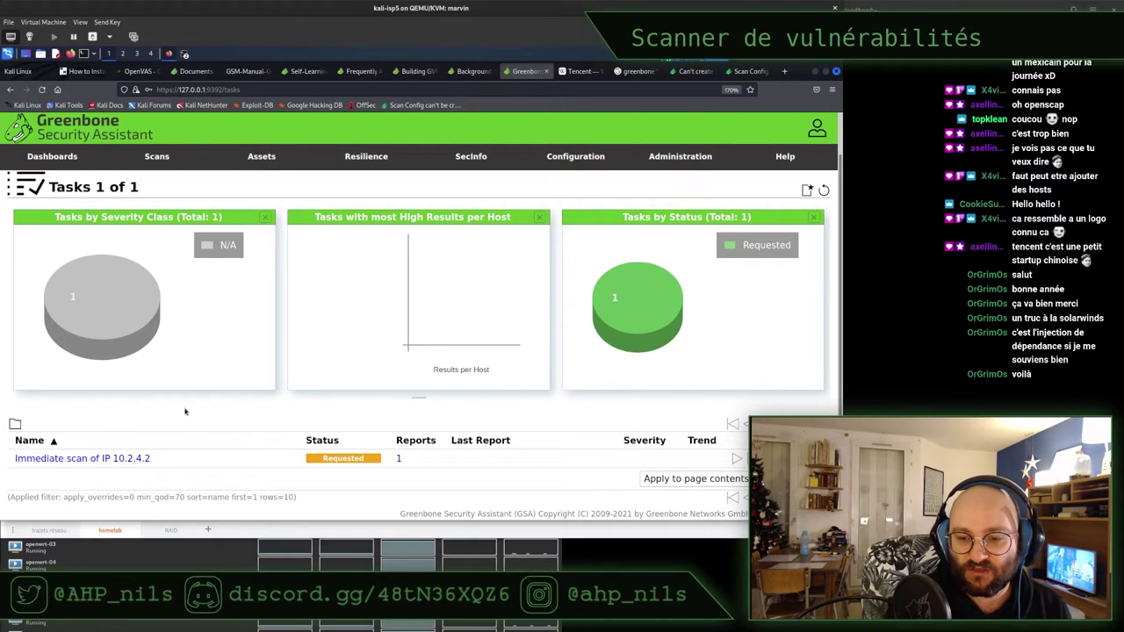
pyautogui.click(138, 461)
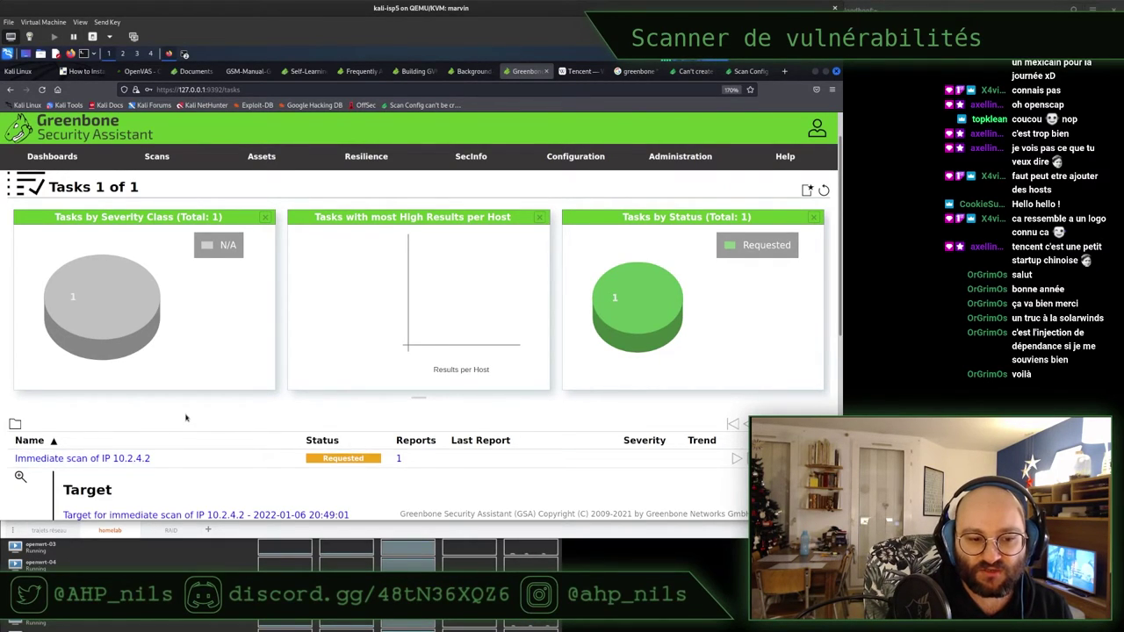
pyautogui.scroll(-5, 185, 418)
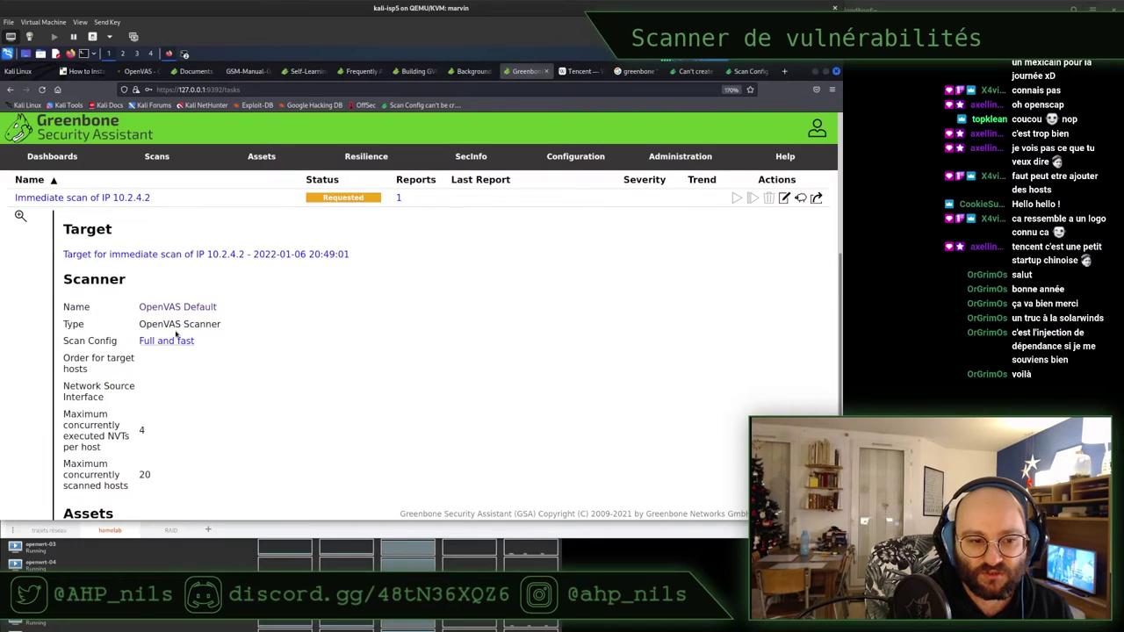
pyautogui.scroll(-2, 326, 331)
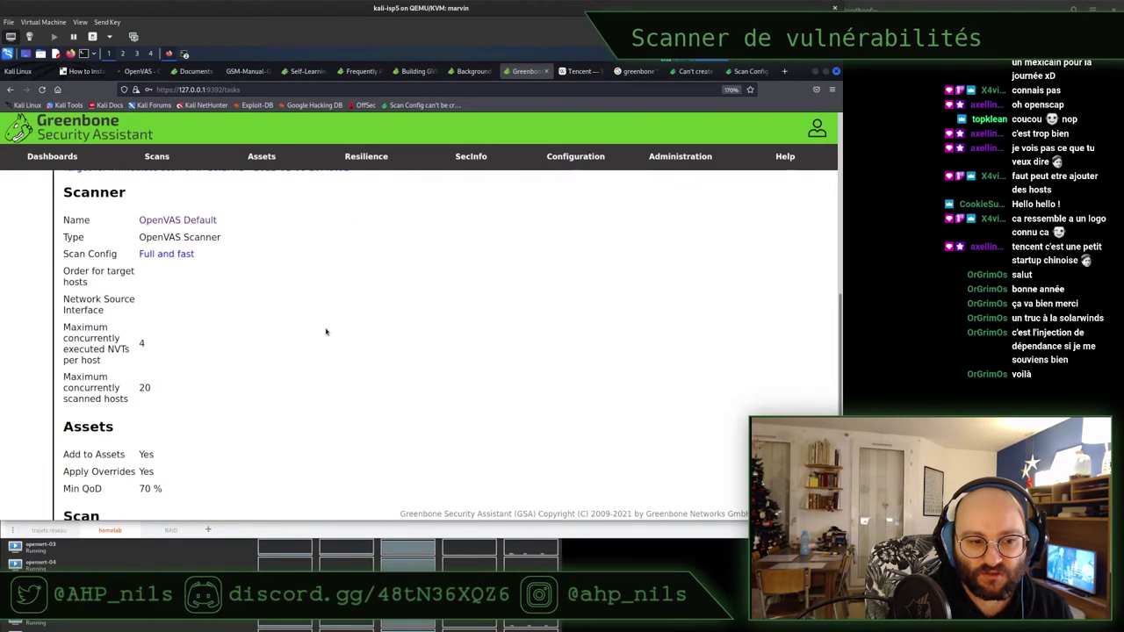
pyautogui.scroll(-3, 326, 331)
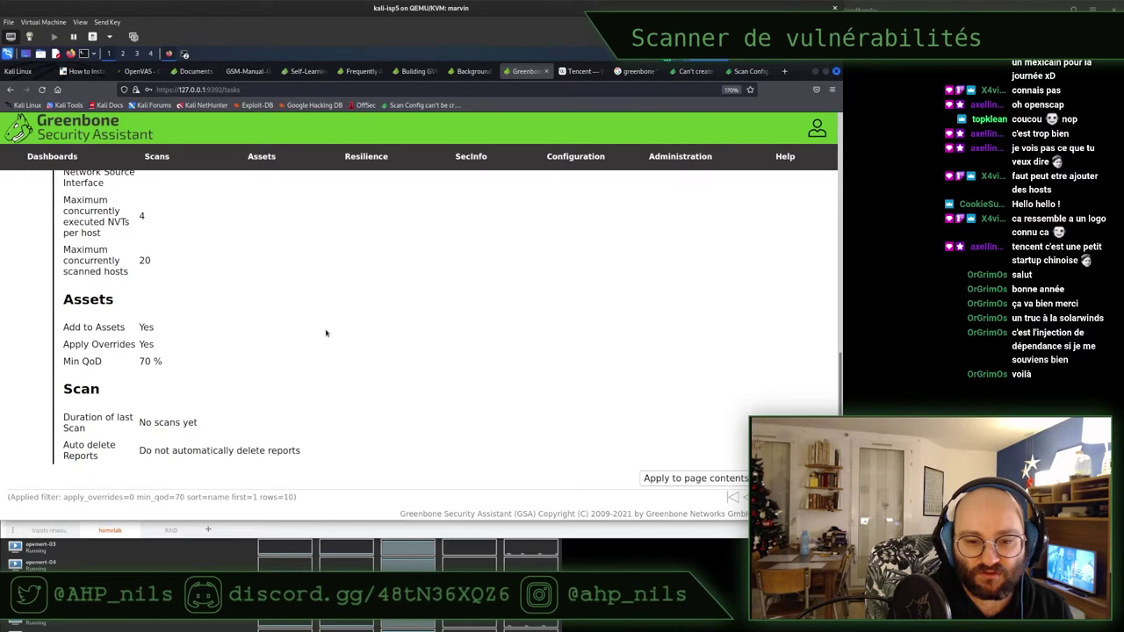
pyautogui.scroll(10, 326, 351)
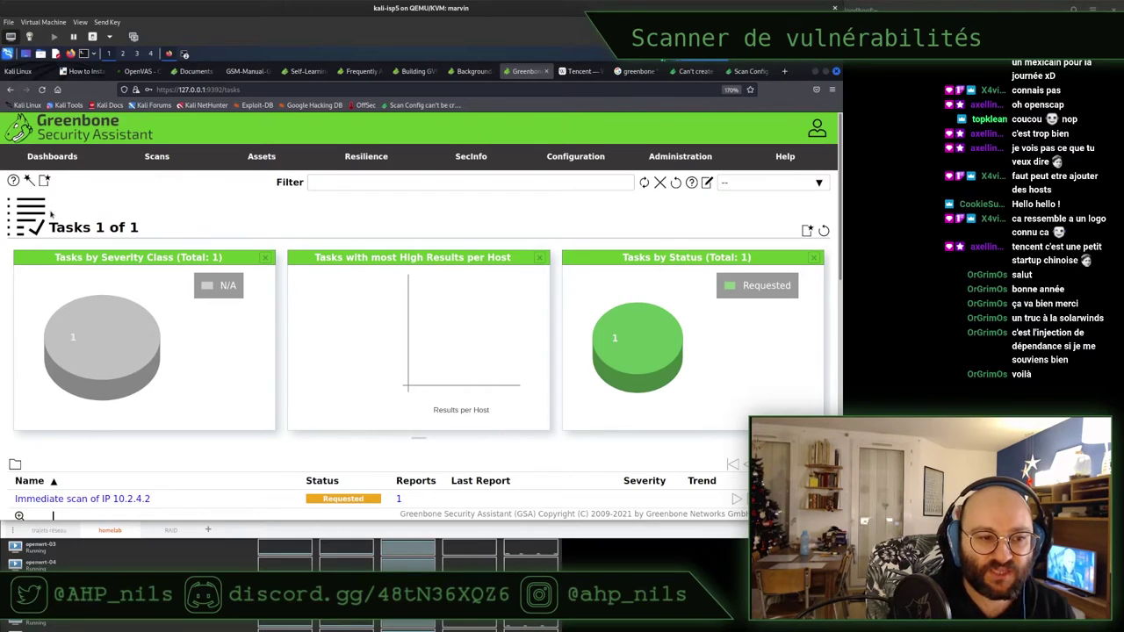
# Minimize Firefox to reveal the terminal logging the scan task as Running
pyautogui.moveTo(28, 178)
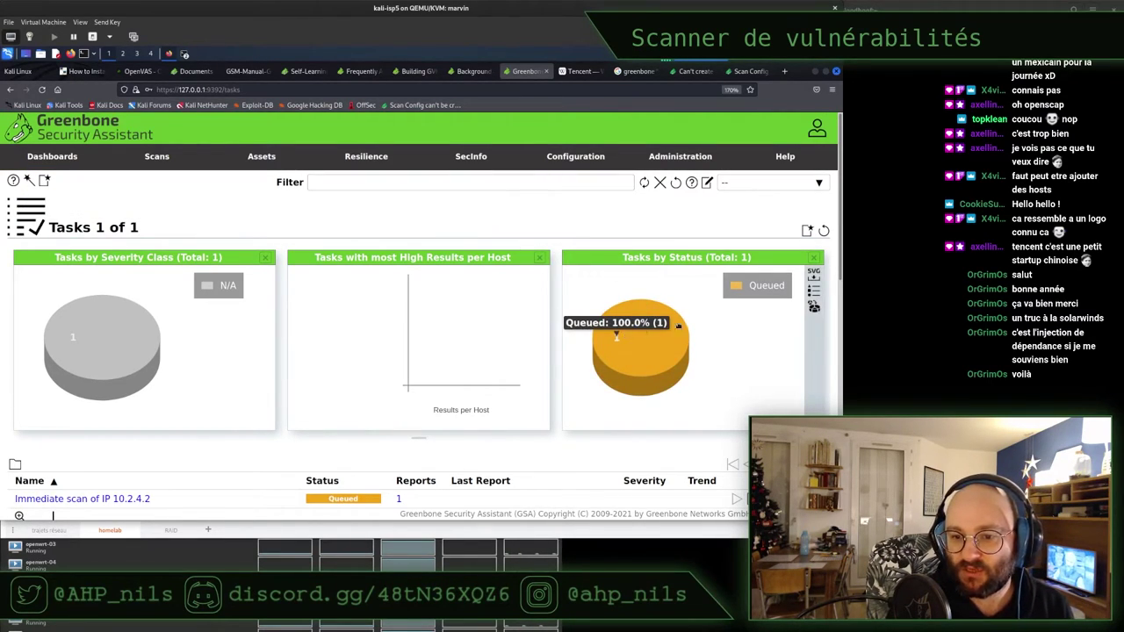
pyautogui.moveTo(757, 279)
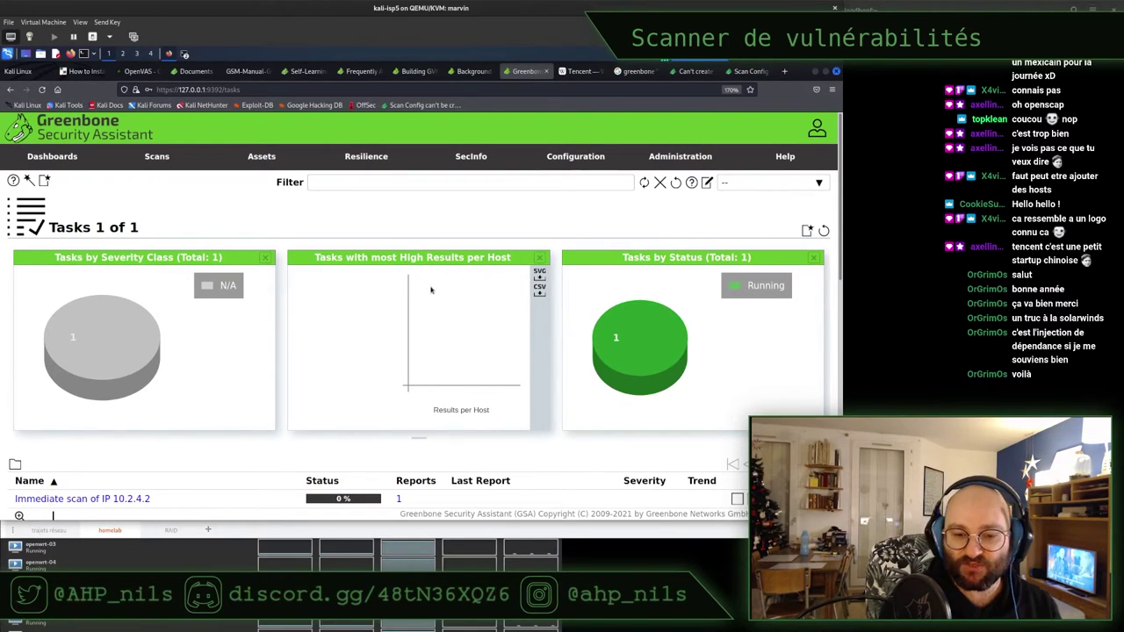
pyautogui.click(816, 72)
# Run htop in QTerminal's Shell No. 2 tab with the window maximized
pyautogui.click(518, 190)
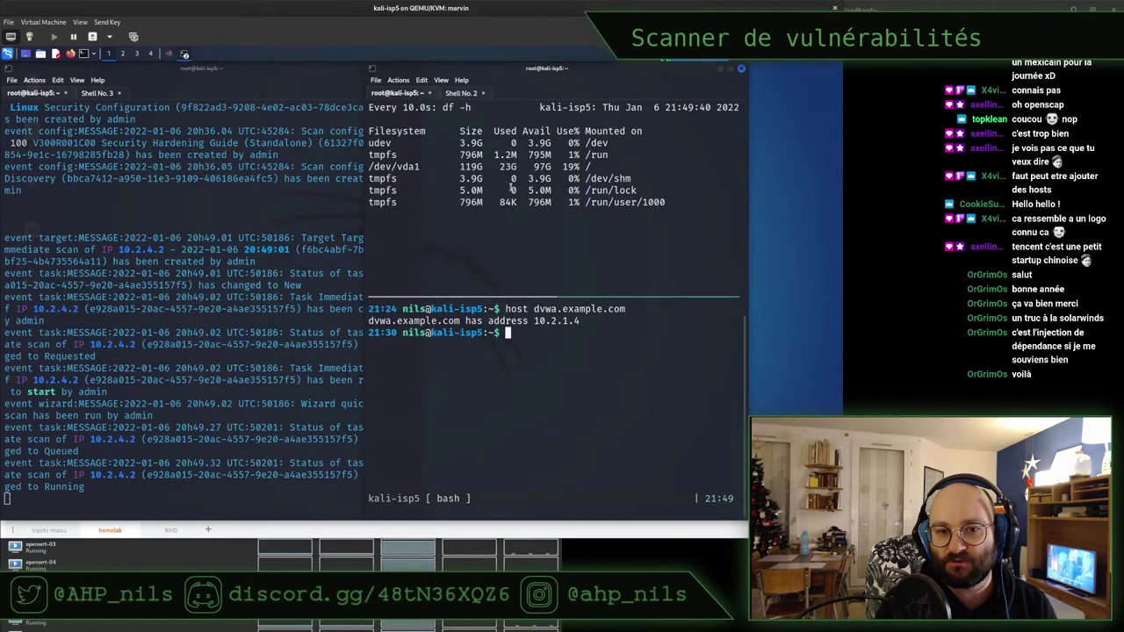
pyautogui.click(462, 93)
pyautogui.write('htop')
pyautogui.press('Return')
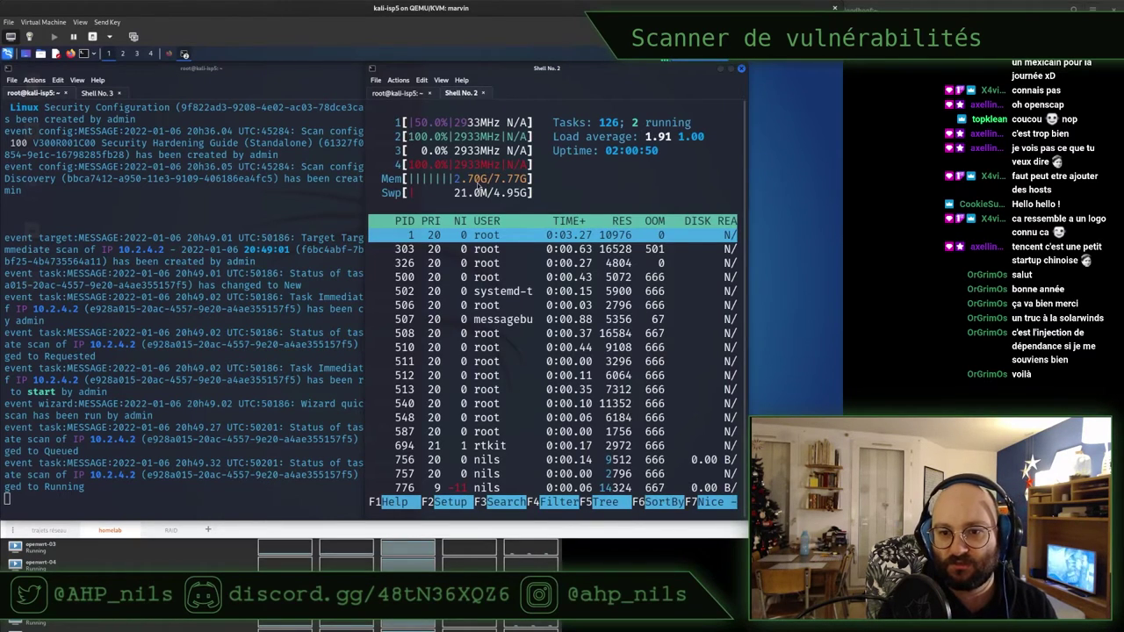
pyautogui.hotkey('alt', 'F10')
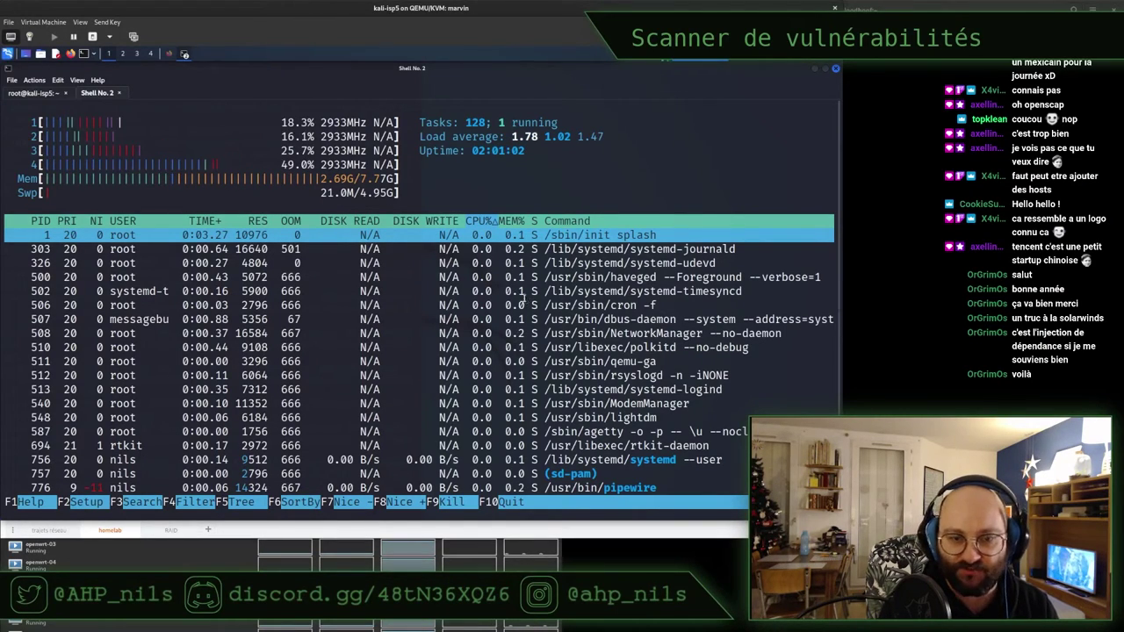
# Switch to top with per-CPU lines to watch openvas load, then return to Greenbone
pyautogui.write('qtop')
pyautogui.press('Return')
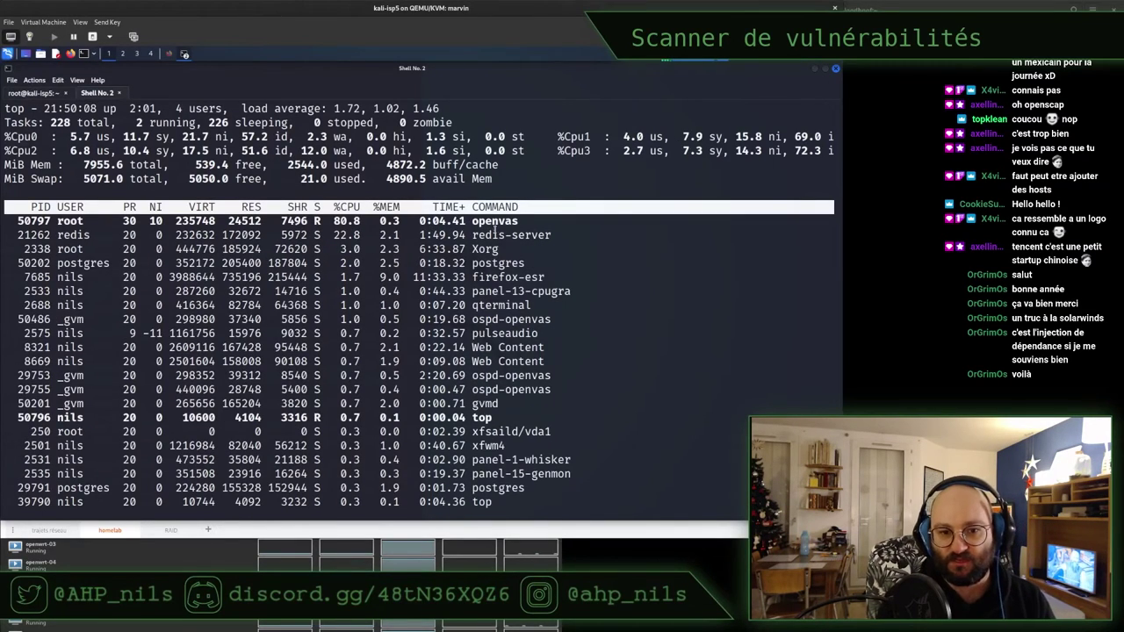
pyautogui.tripleClick(495, 233)
pyautogui.click(290, 219)
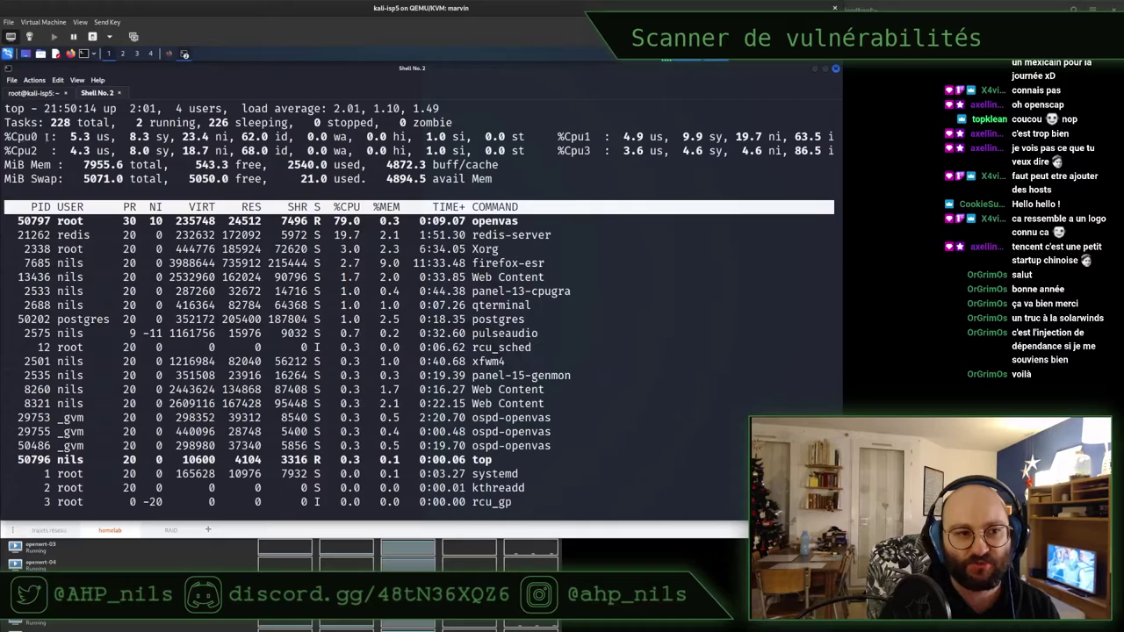
pyautogui.press('4')
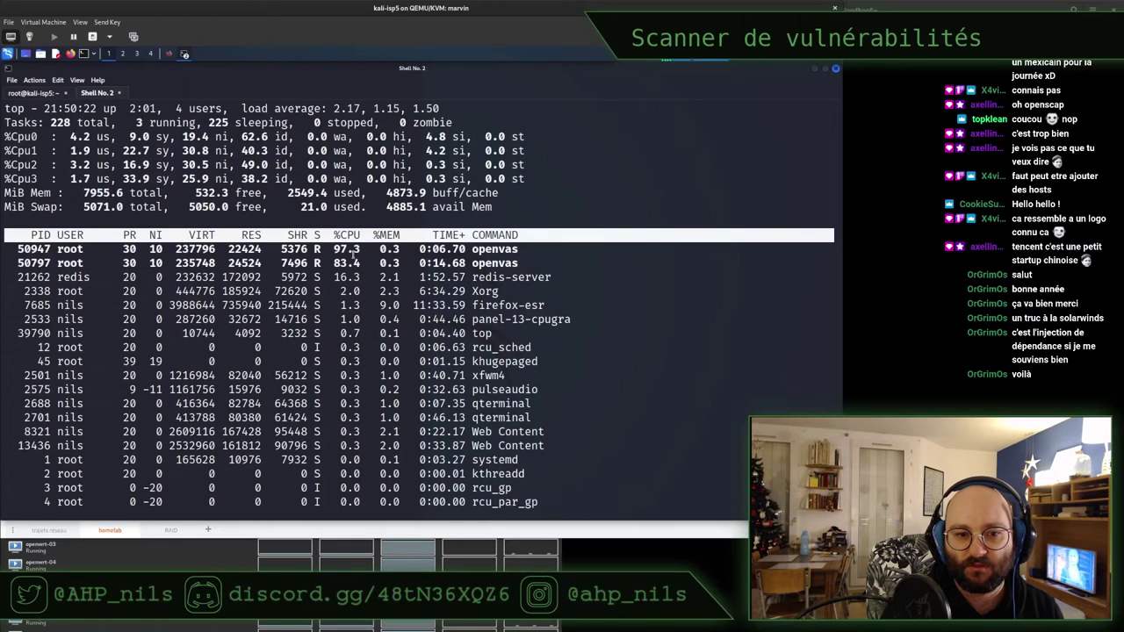
pyautogui.click(169, 54)
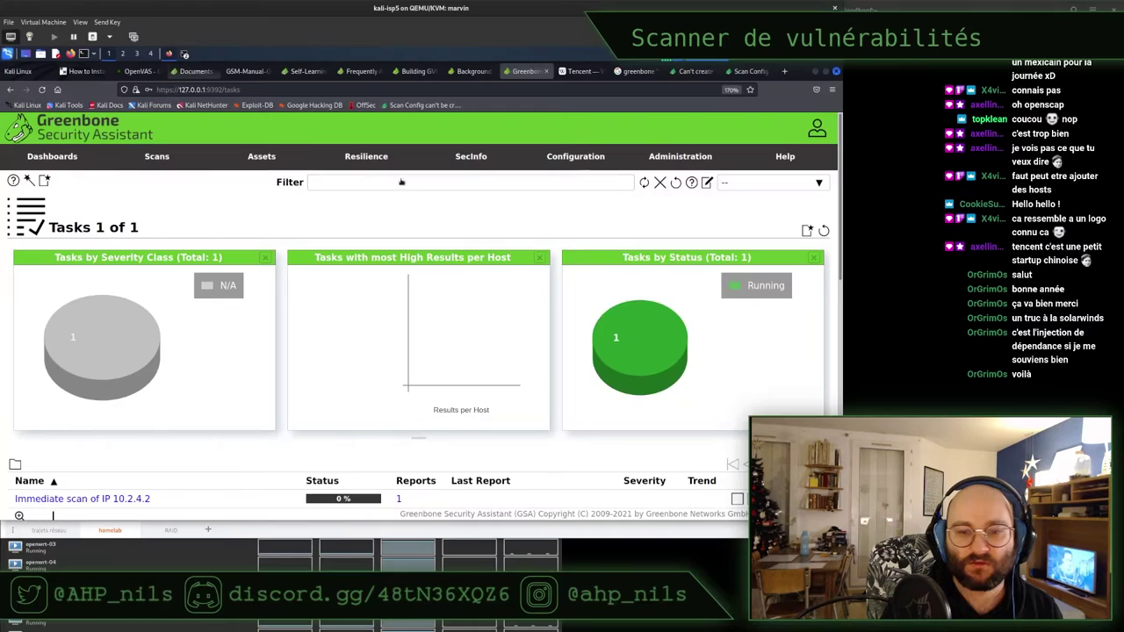
# Filter tasks to running ones, open the 10.2.4.2 scan's report, and open a new tab
pyautogui.click(641, 336)
pyautogui.scroll(-5, 427, 348)
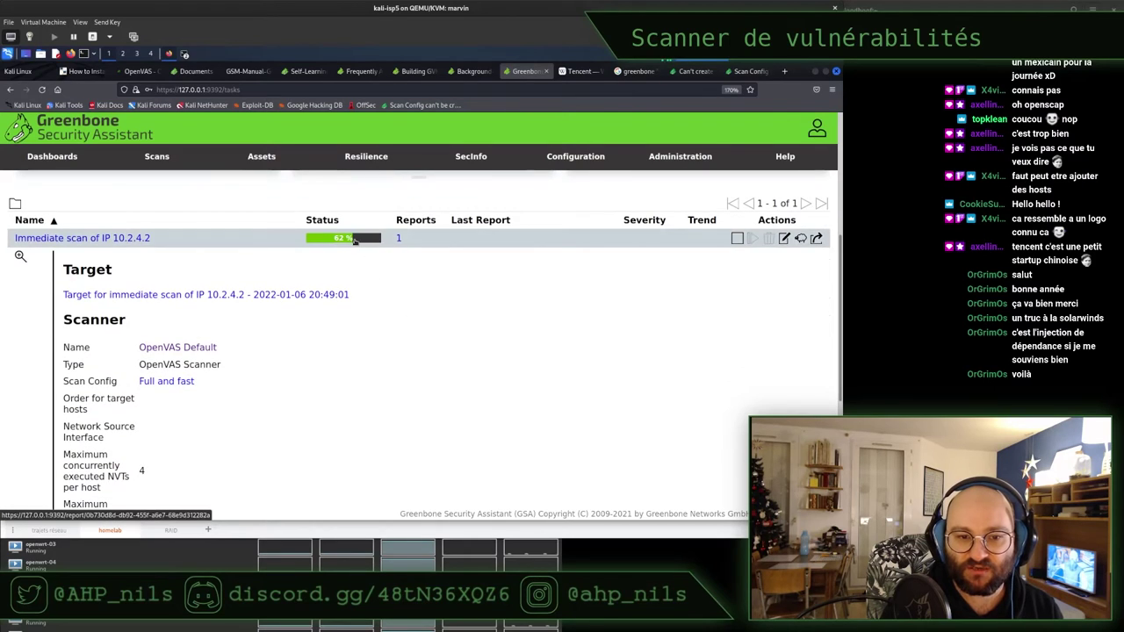
pyautogui.click(355, 241)
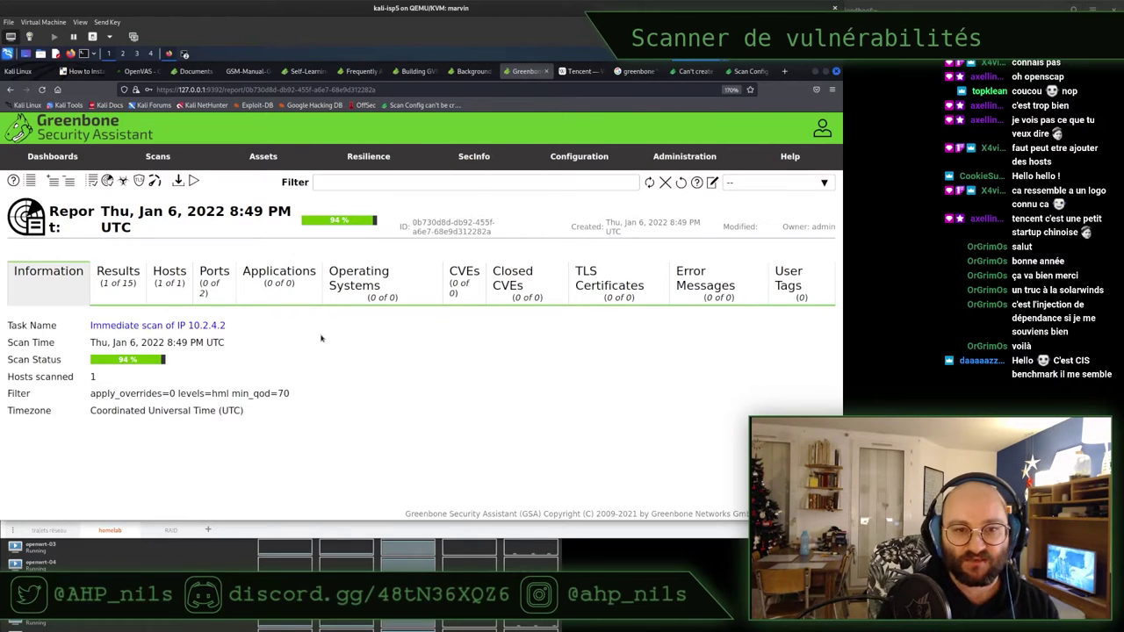
pyautogui.hotkey('ctrl', 't')
# Search 'CSI Benchmark' and open the cisecurity.org CIS Benchmarks result in a new tab
pyautogui.write('CSI Benm')
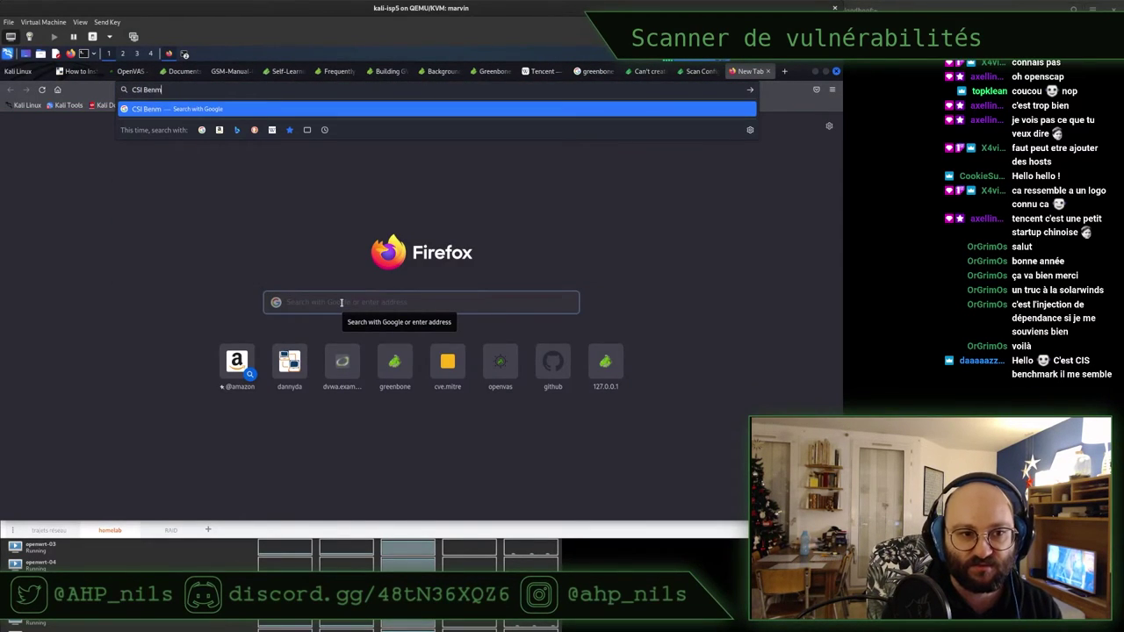
pyautogui.press('BackSpace')
pyautogui.write('chmaro')
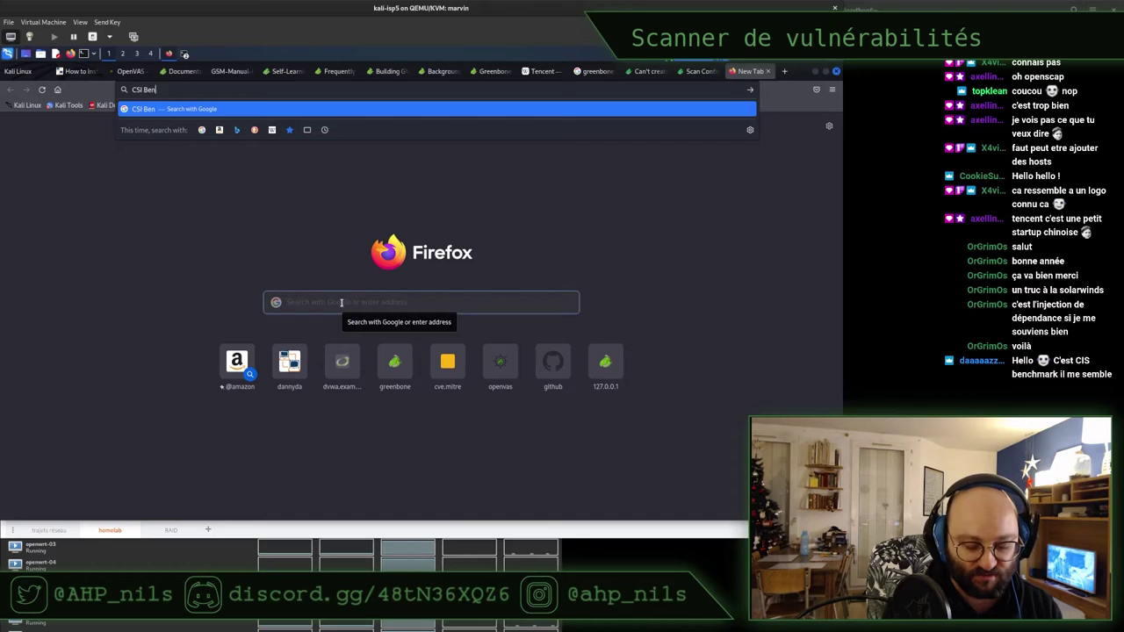
pyautogui.press('BackSpace')
pyautogui.write('k')
pyautogui.press('Return')
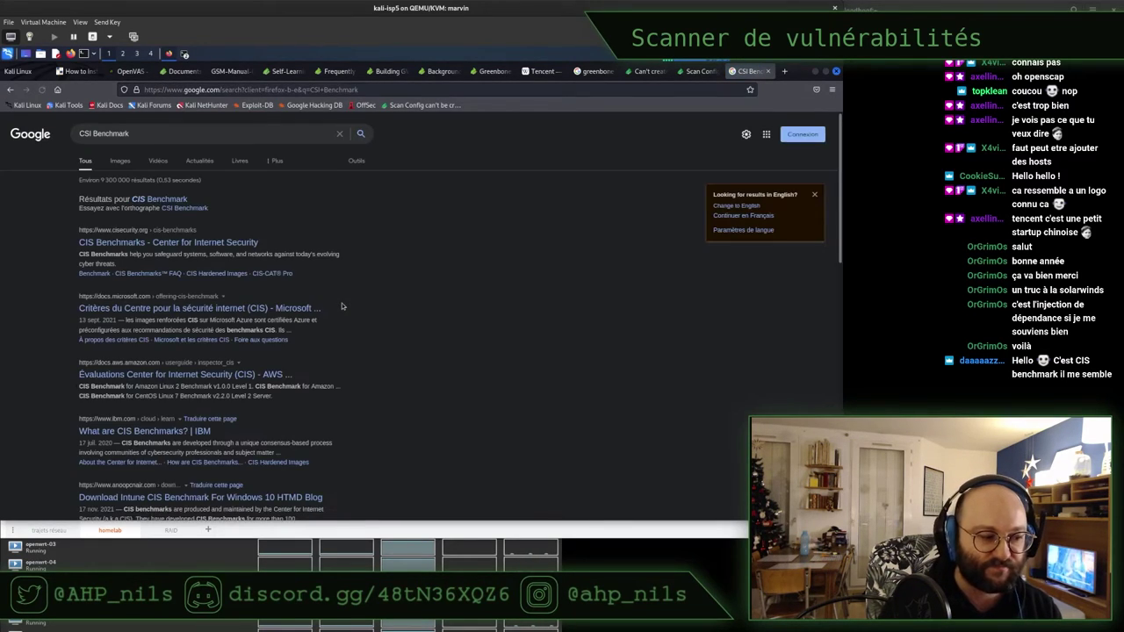
pyautogui.middleClick(144, 243)
pyautogui.hotkey('ctrl', 'Tab')
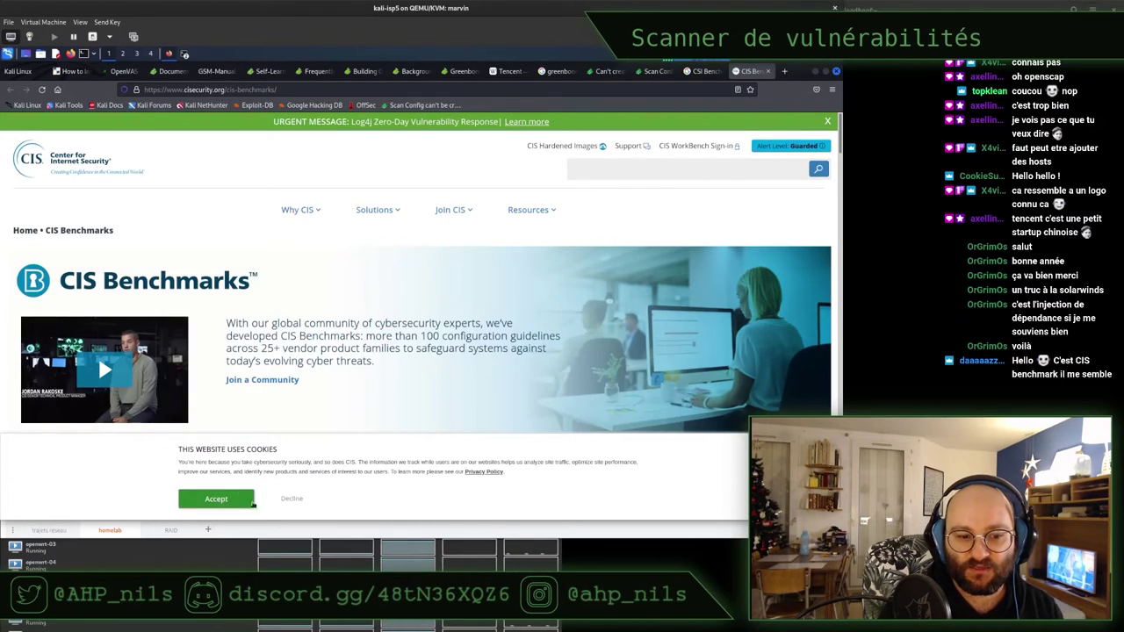
# Decline the site's cookies and expand its Resources and Solutions menus
pyautogui.click(292, 498)
pyautogui.scroll(-1, 415, 316)
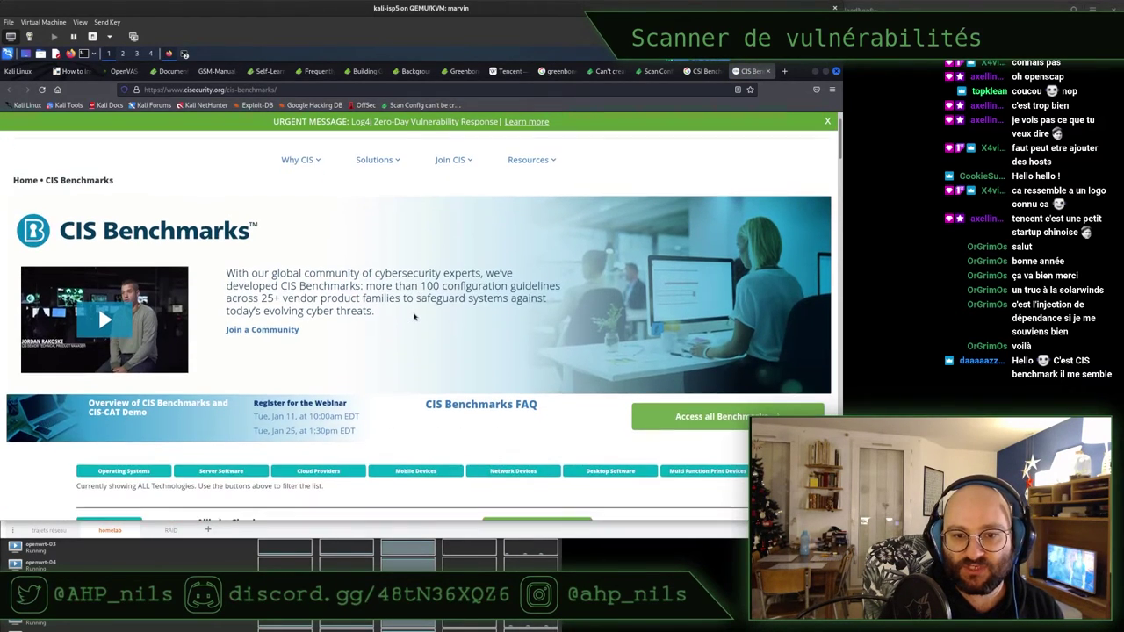
pyautogui.scroll(1, 415, 316)
pyautogui.click(531, 210)
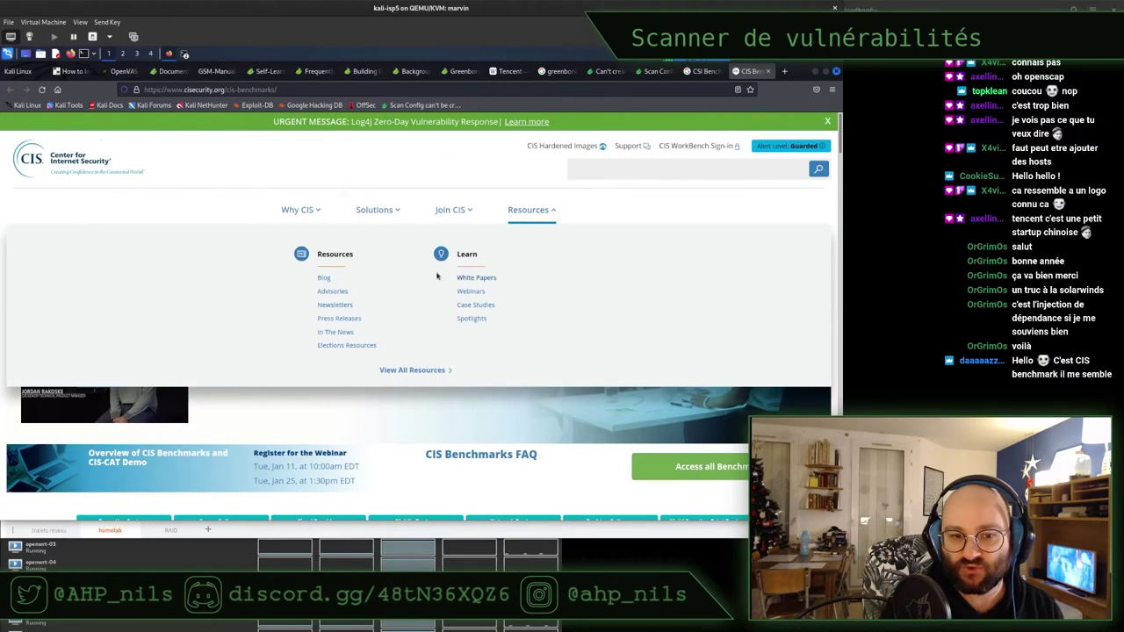
pyautogui.click(378, 211)
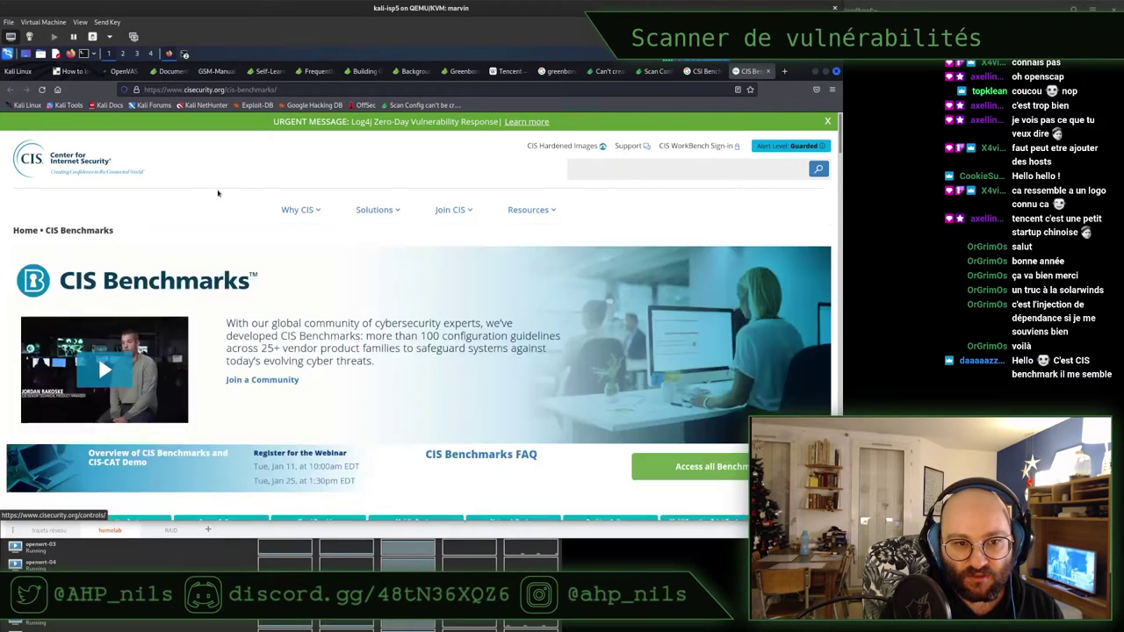
pyautogui.scroll(-3, 218, 195)
pyautogui.scroll(-5, 218, 195)
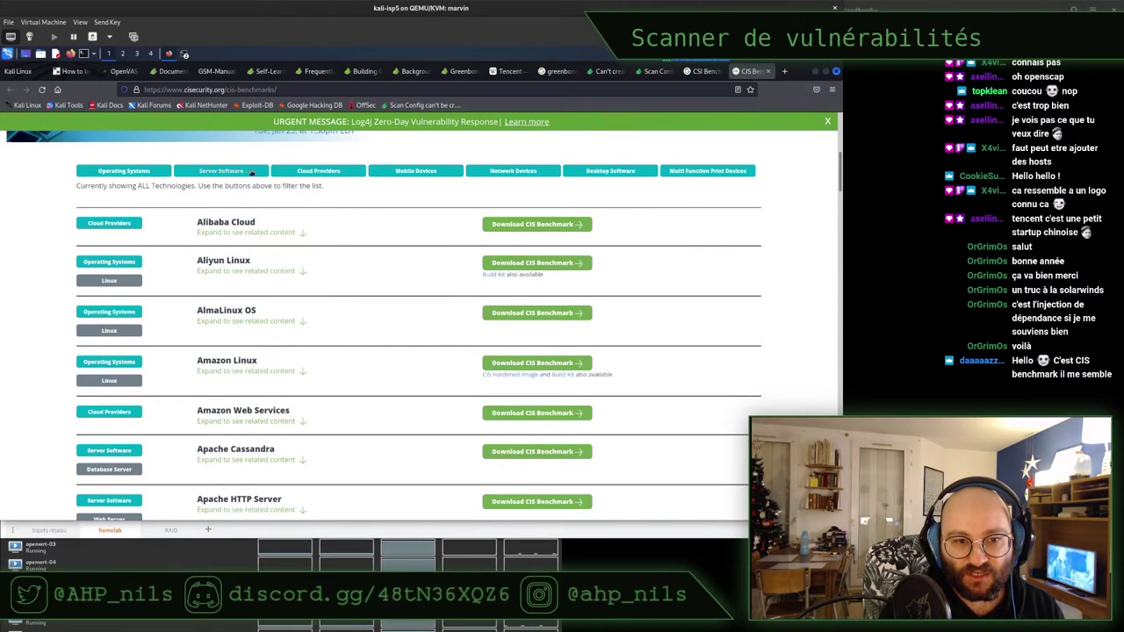
# Filter benchmarks to Operating Systems and browse the list from Aliyun Linux to Ubuntu Linux
pyautogui.click(121, 172)
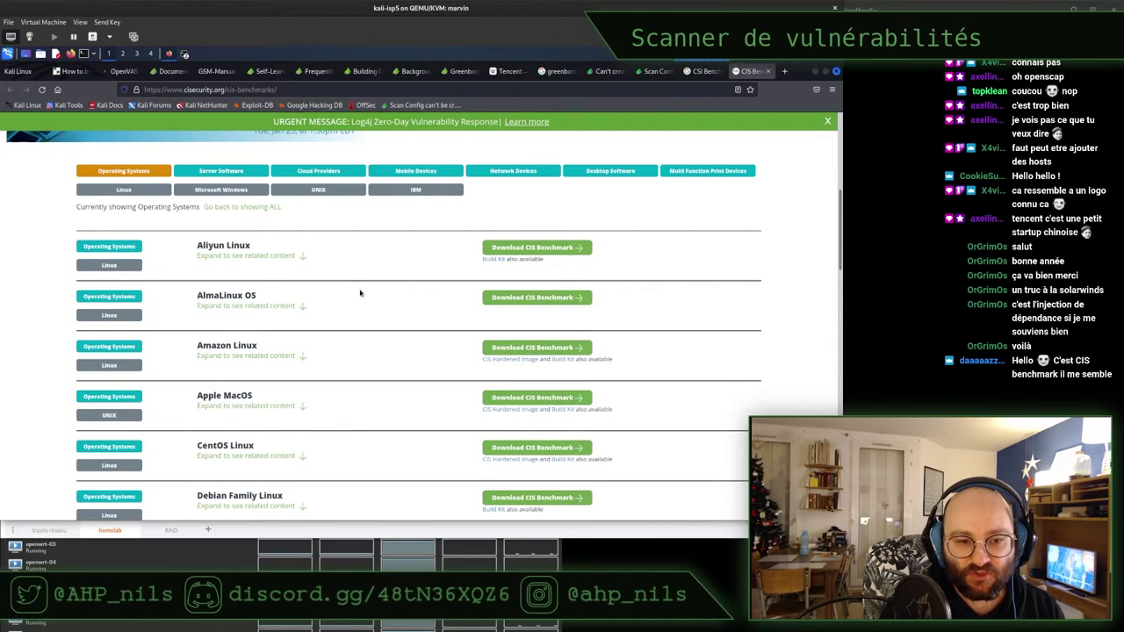
pyautogui.scroll(-1, 360, 292)
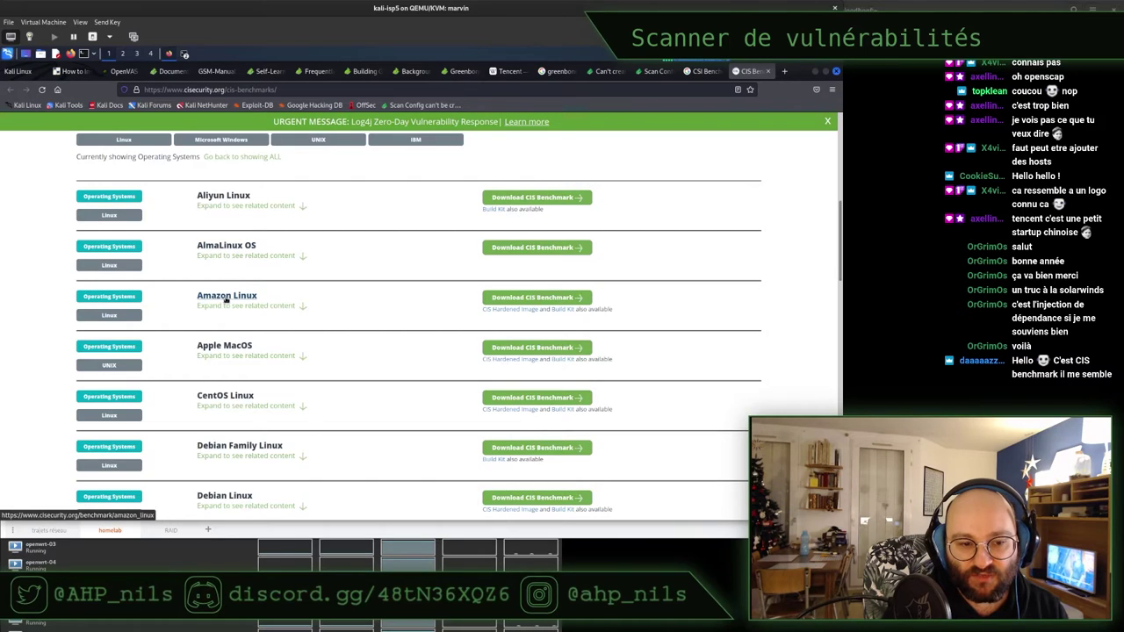
pyautogui.scroll(-1, 366, 301)
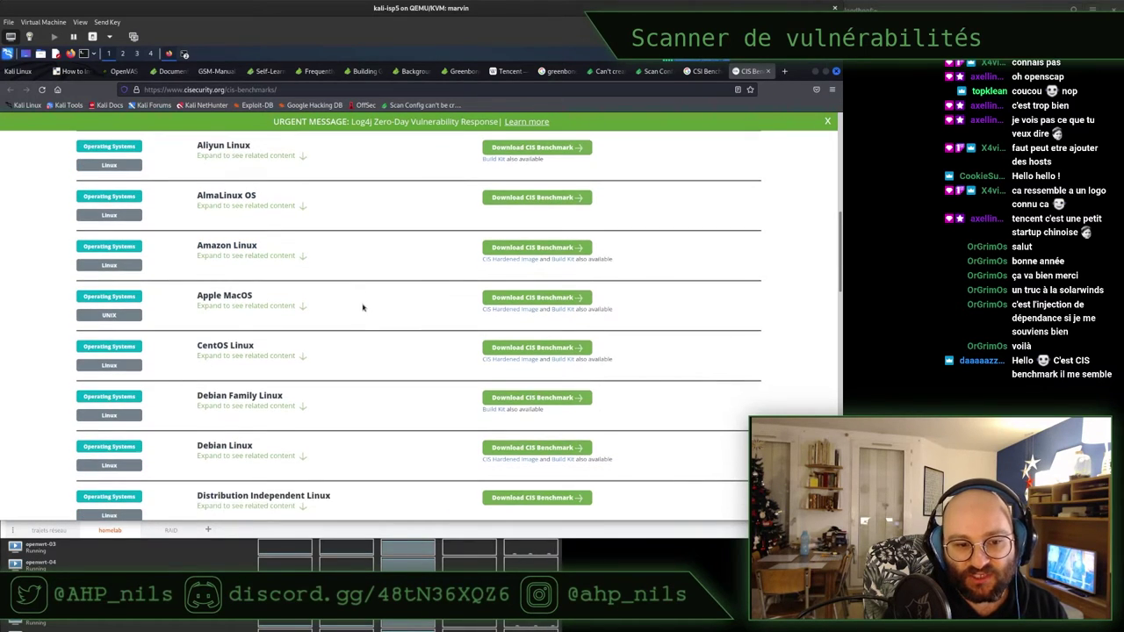
pyautogui.scroll(-1, 363, 307)
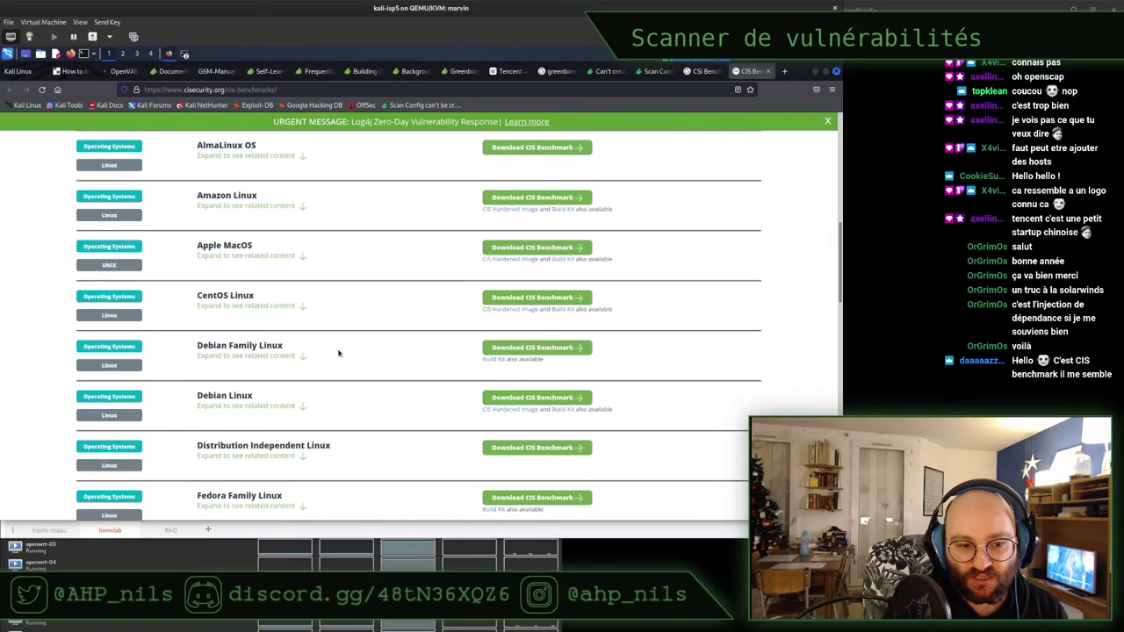
pyautogui.scroll(-2, 354, 352)
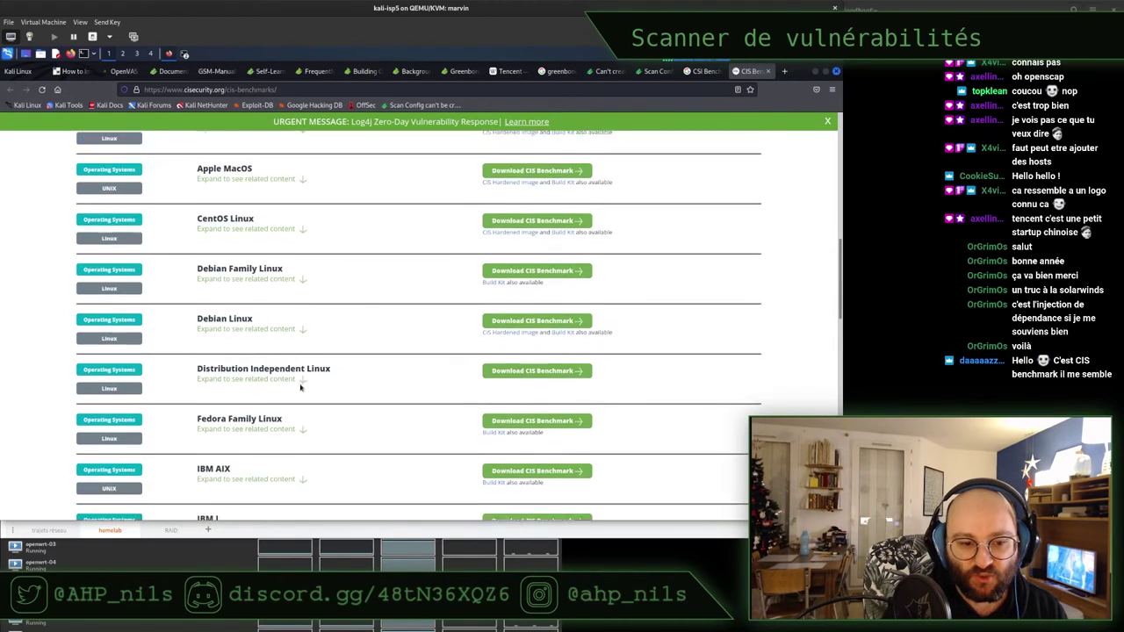
pyautogui.scroll(-2, 353, 332)
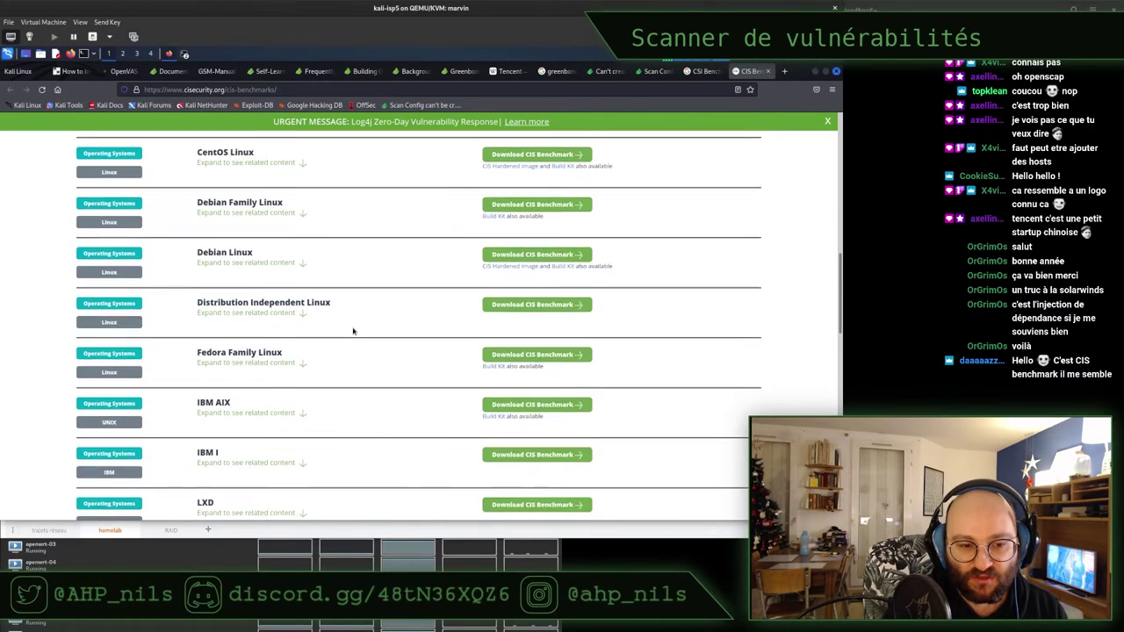
pyautogui.scroll(-4, 353, 331)
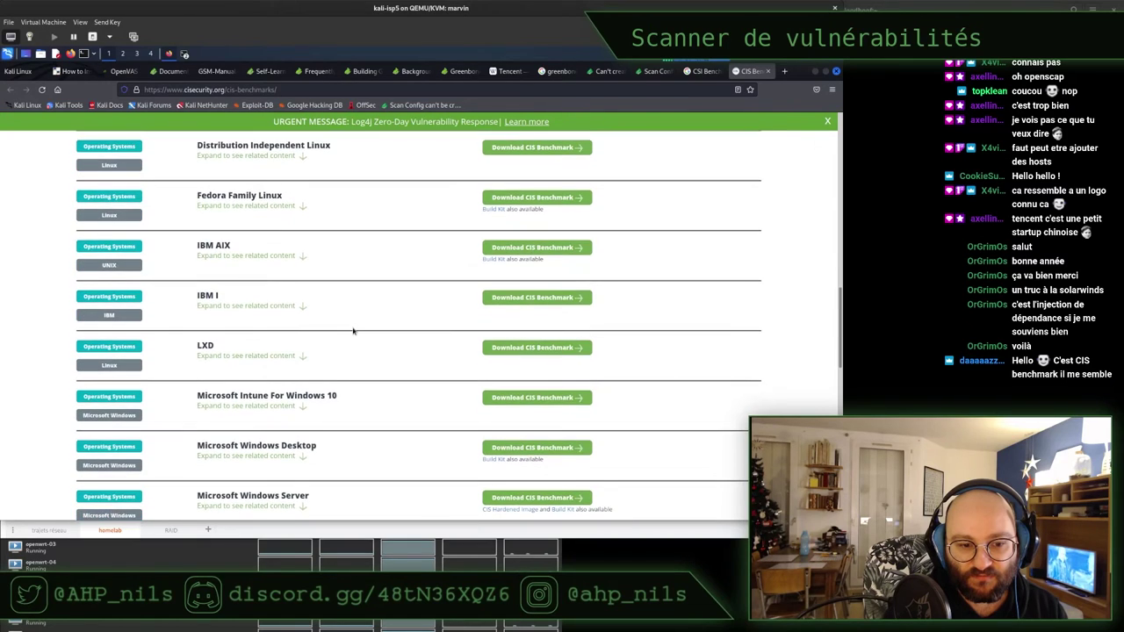
pyautogui.scroll(-3, 353, 331)
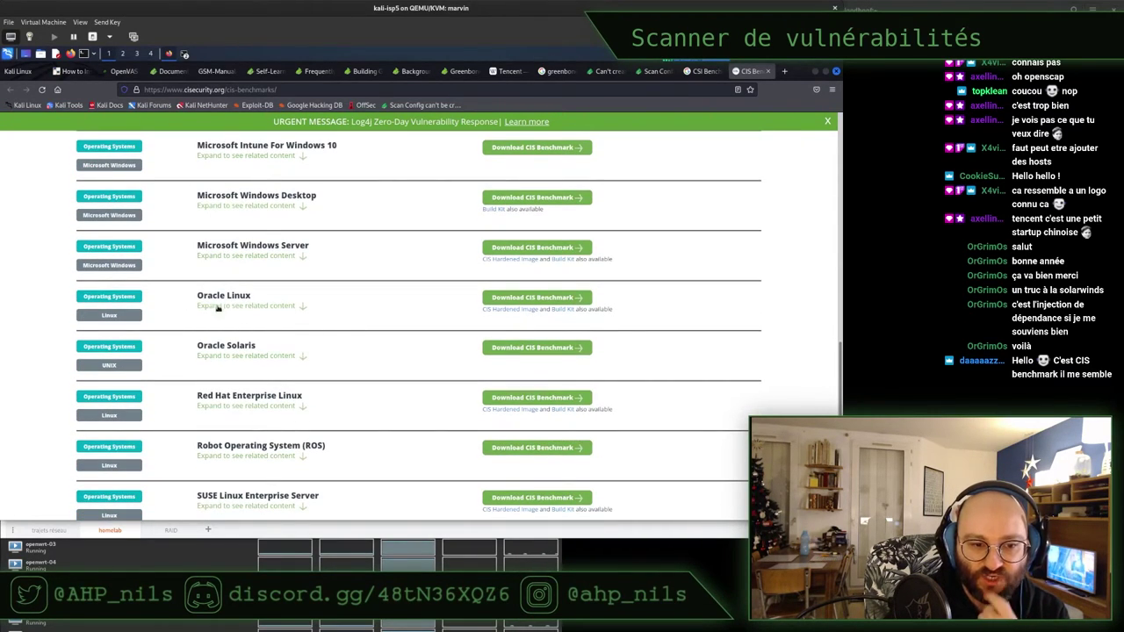
pyautogui.scroll(-1, 352, 350)
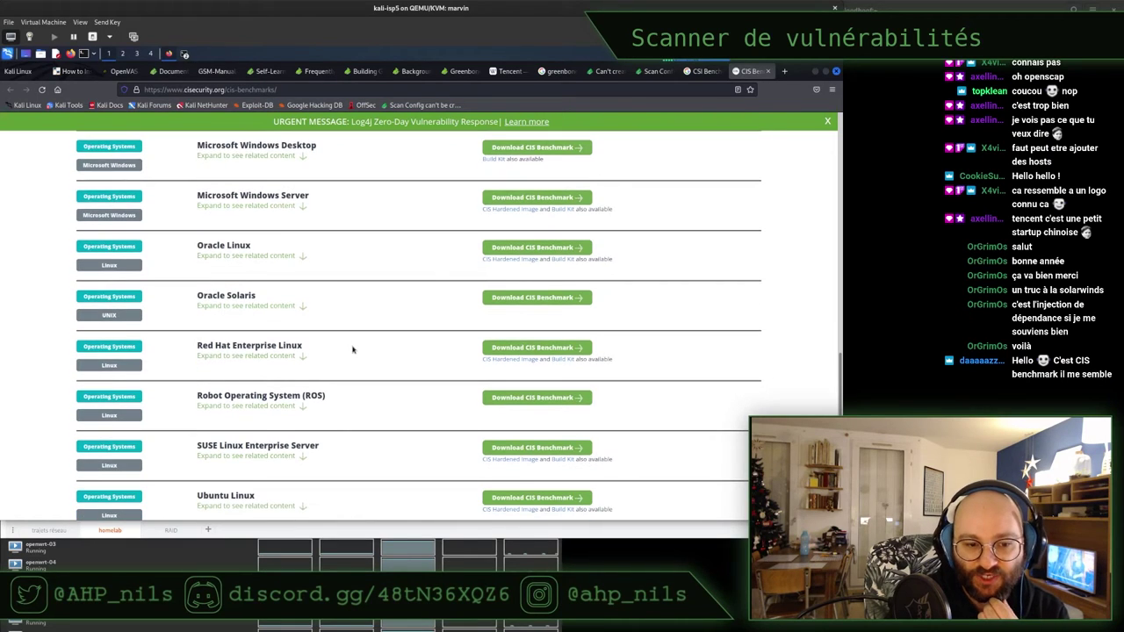
pyautogui.scroll(7, 352, 350)
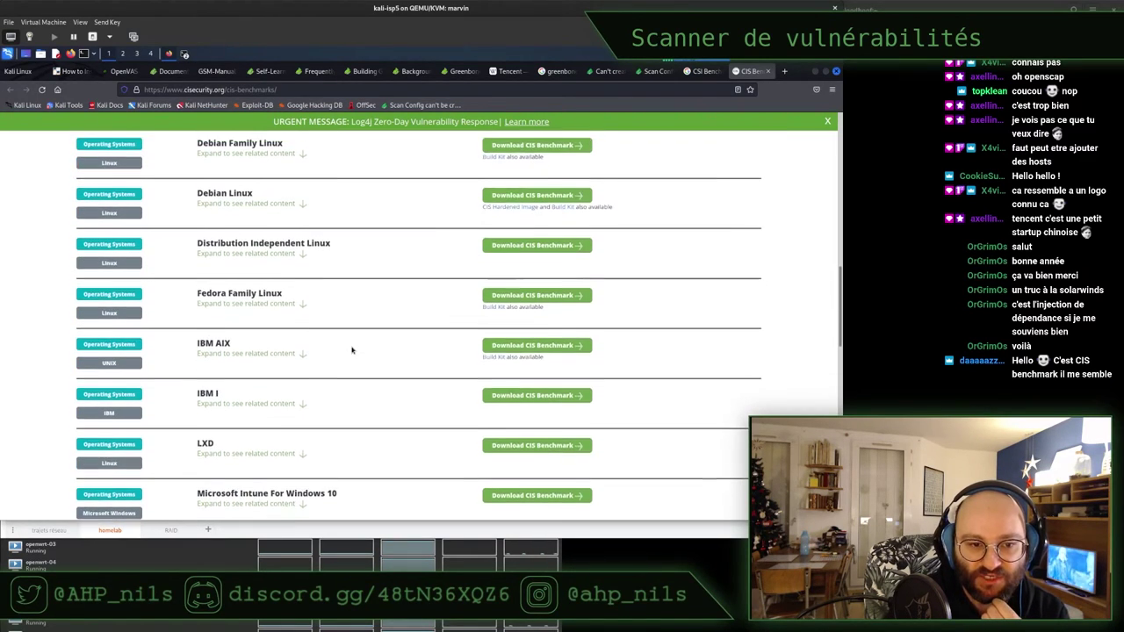
pyautogui.scroll(6, 369, 361)
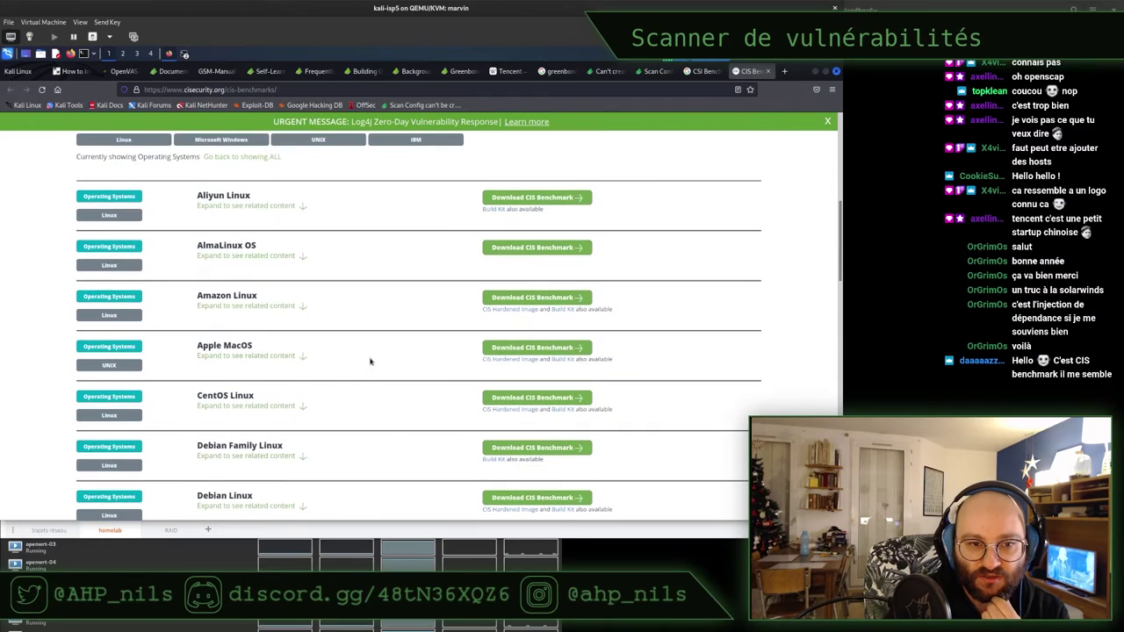
pyautogui.scroll(2, 370, 361)
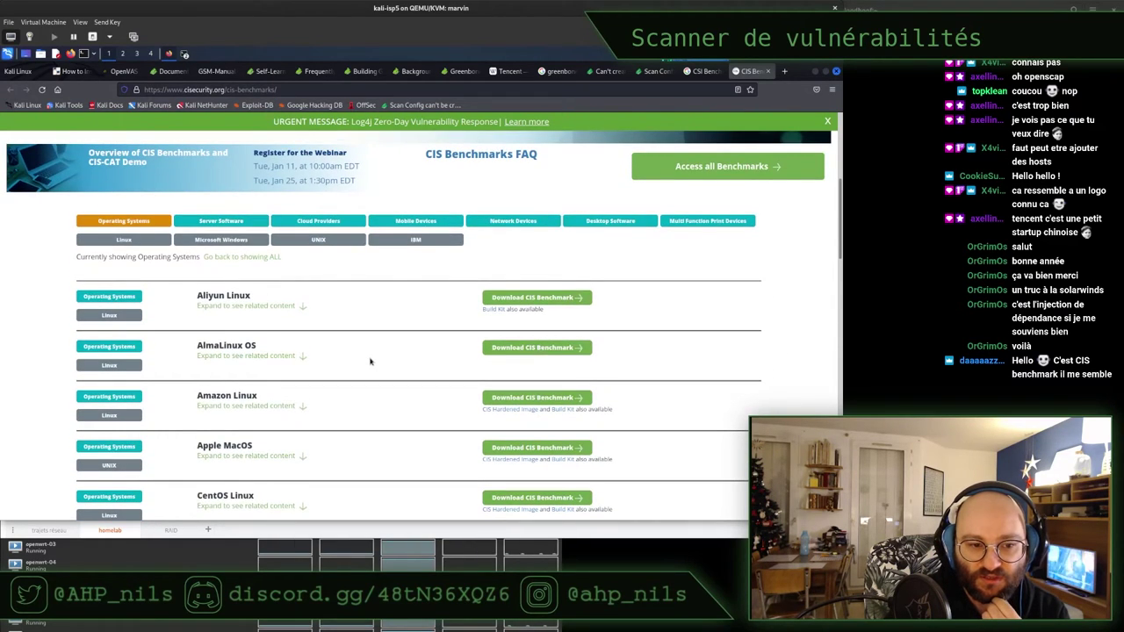
pyautogui.scroll(-2, 370, 361)
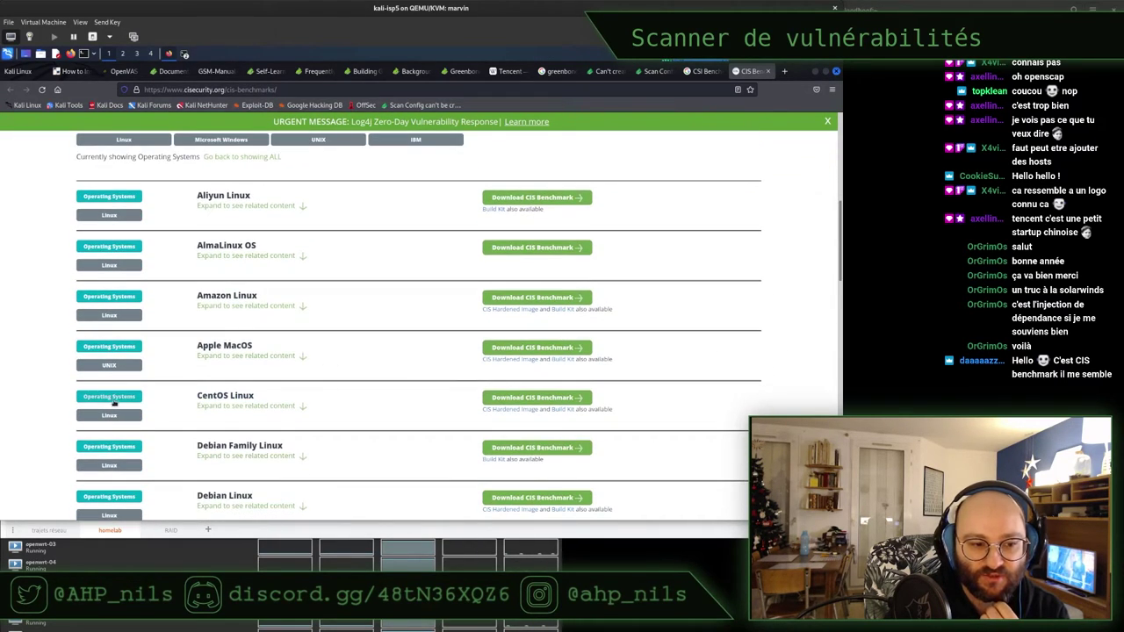
# Expand the CentOS Linux entry to list its benchmark versions for CentOS 8, 7 and 6
pyautogui.click(234, 406)
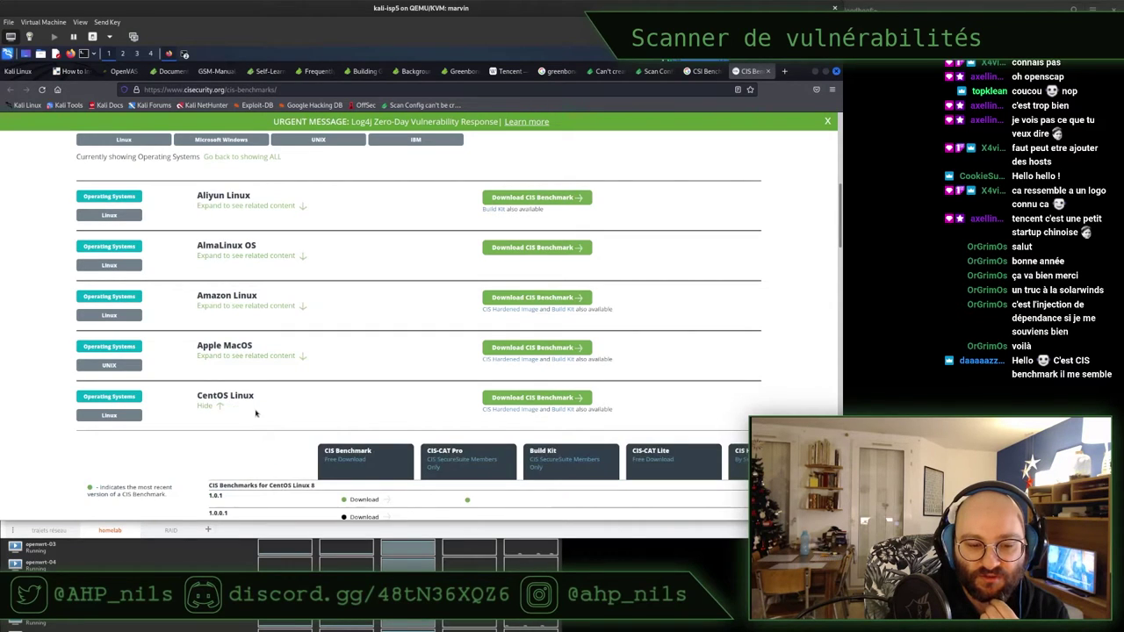
pyautogui.scroll(-4, 256, 413)
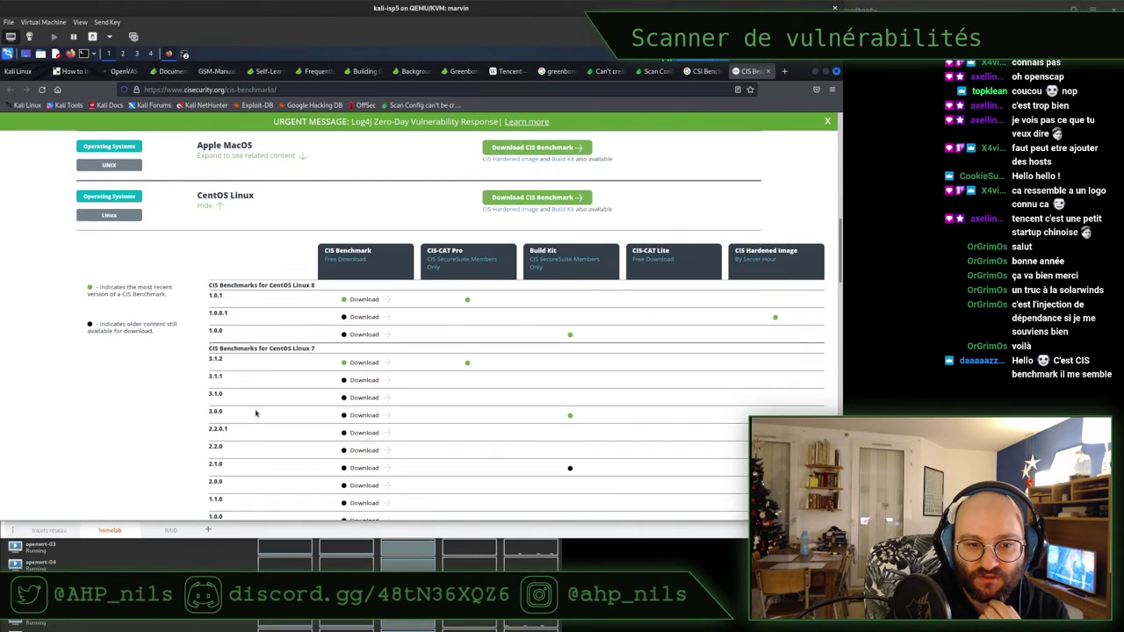
pyautogui.scroll(-6, 274, 327)
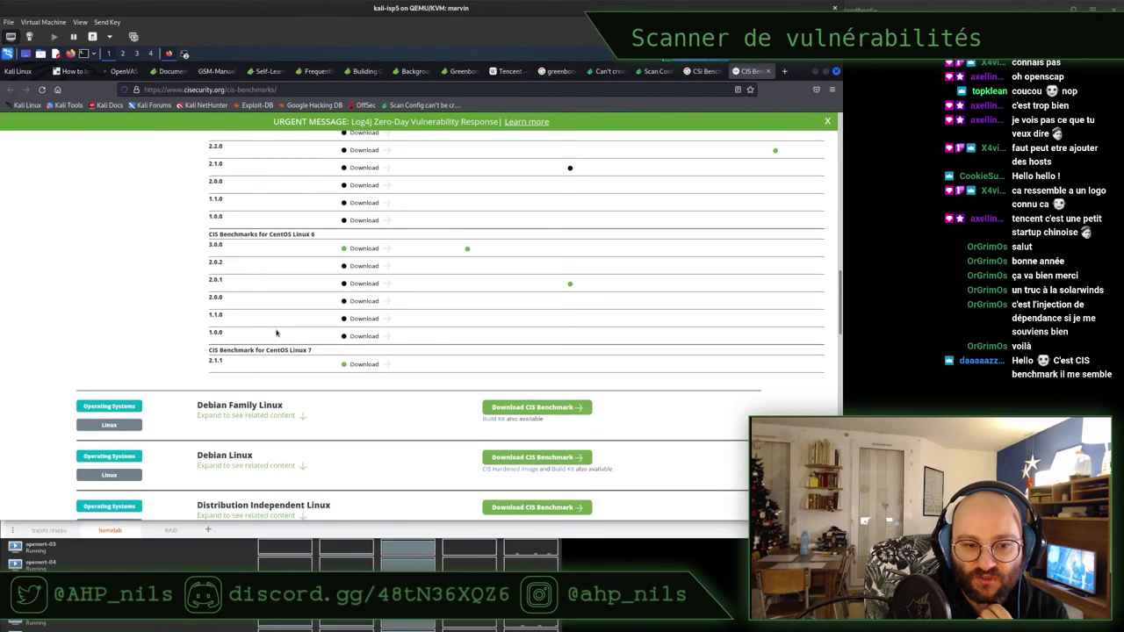
pyautogui.scroll(2, 276, 332)
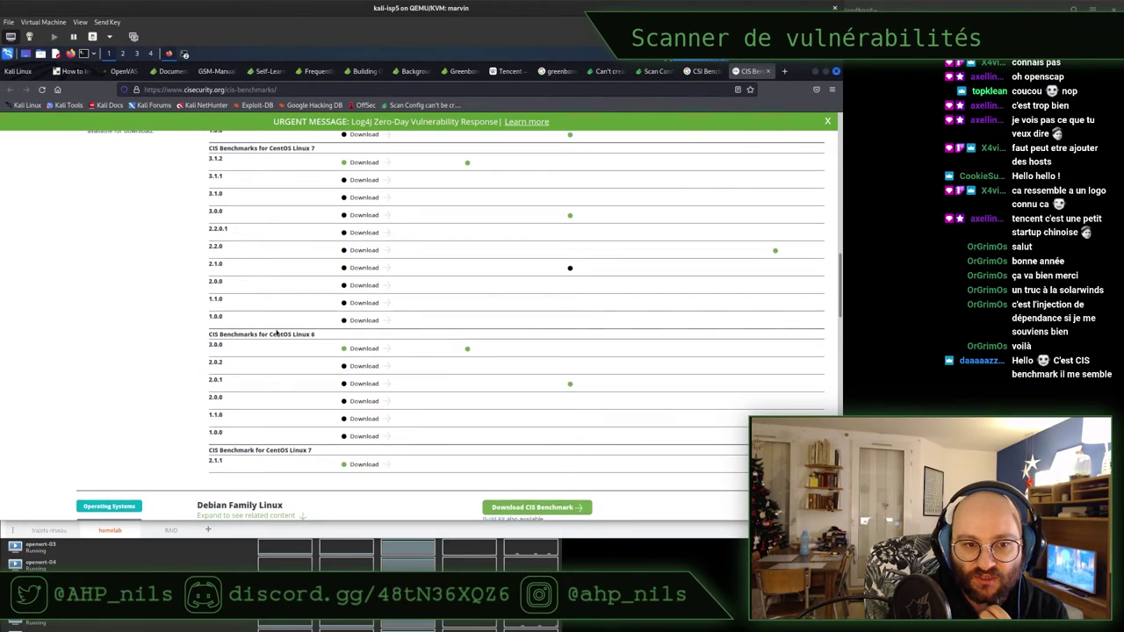
pyautogui.scroll(2, 276, 332)
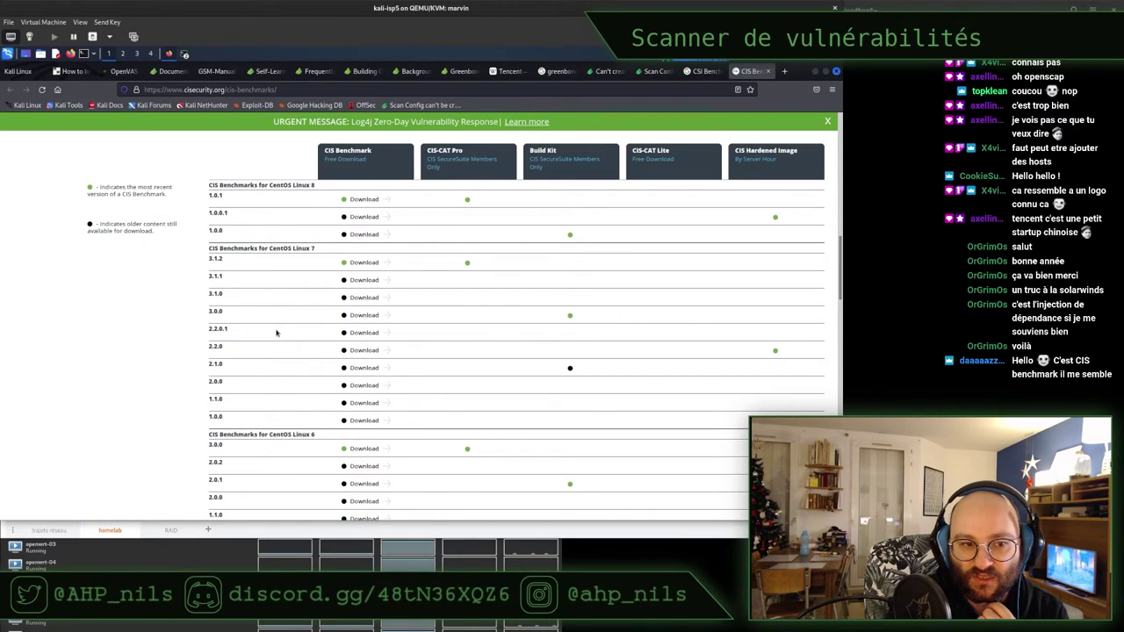
pyautogui.scroll(1, 276, 332)
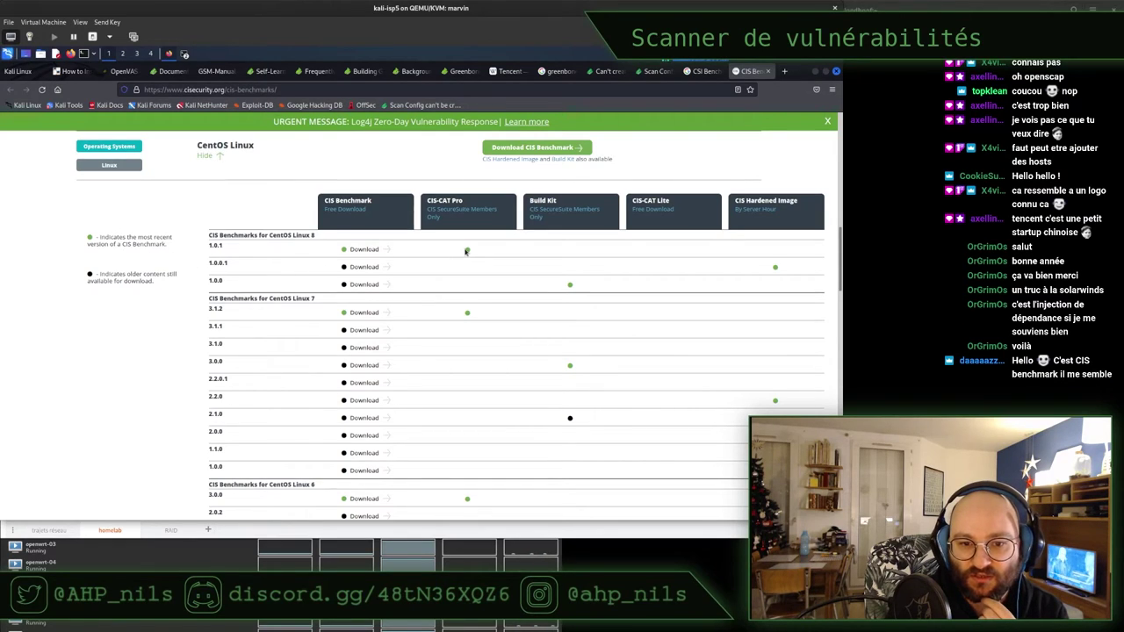
# Open the CentOS Linux 8 v1.0.1 download page and scroll through its registration form
pyautogui.click(368, 250)
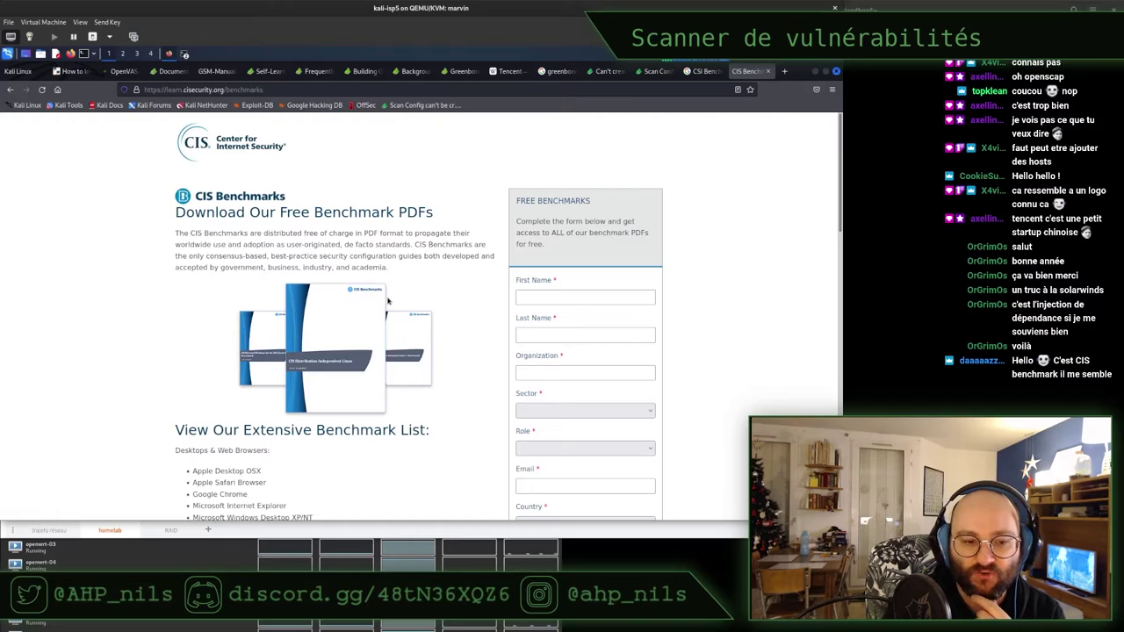
pyautogui.scroll(-5, 395, 325)
pyautogui.scroll(-7, 388, 302)
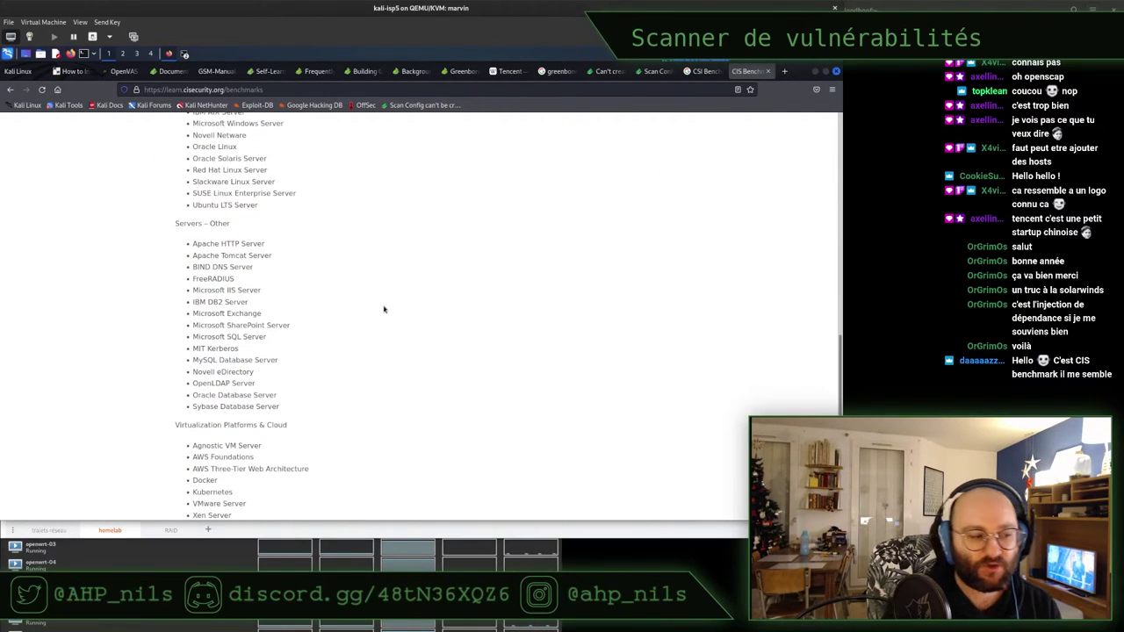
pyautogui.scroll(-4, 374, 316)
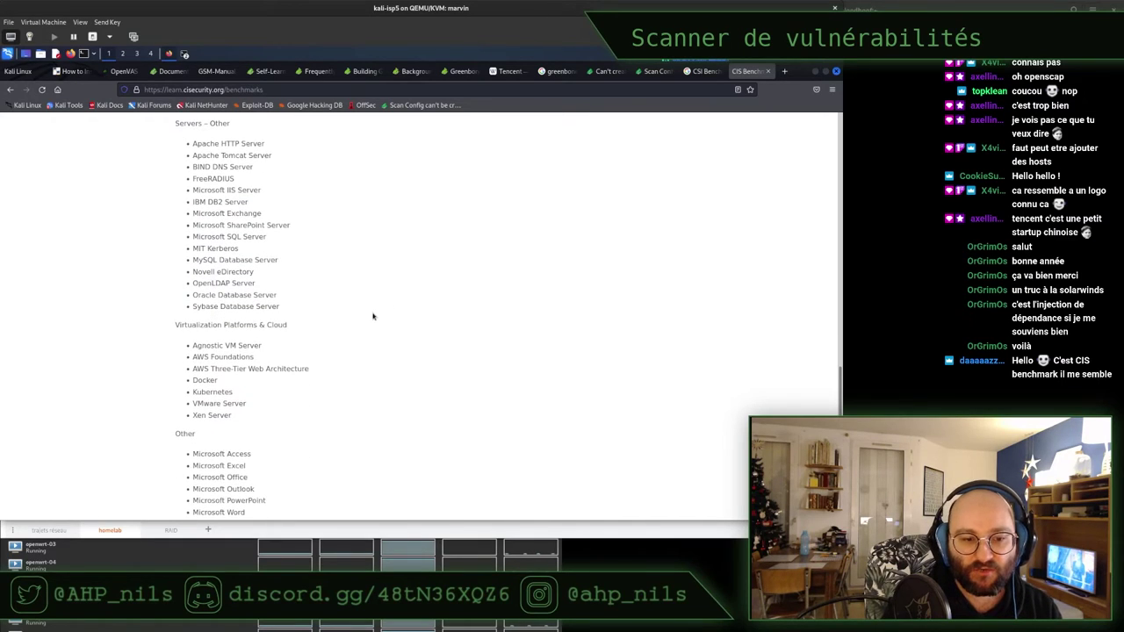
pyautogui.scroll(16, 373, 316)
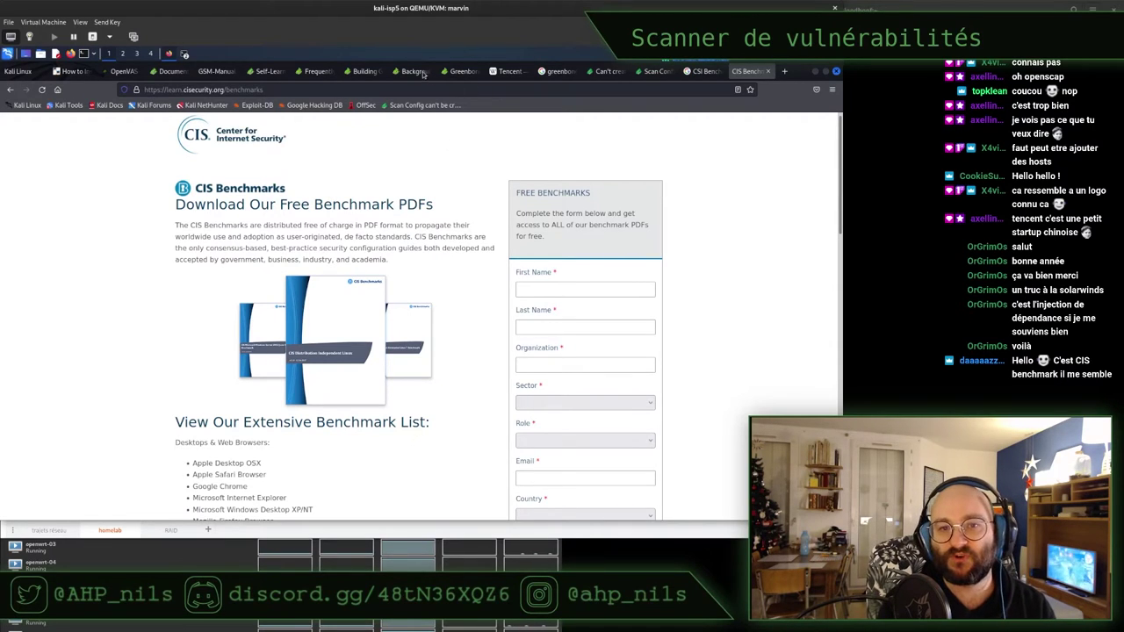
# Glance at the Greenbone scan report, then return to browse the CIS benchmark list
pyautogui.click(459, 72)
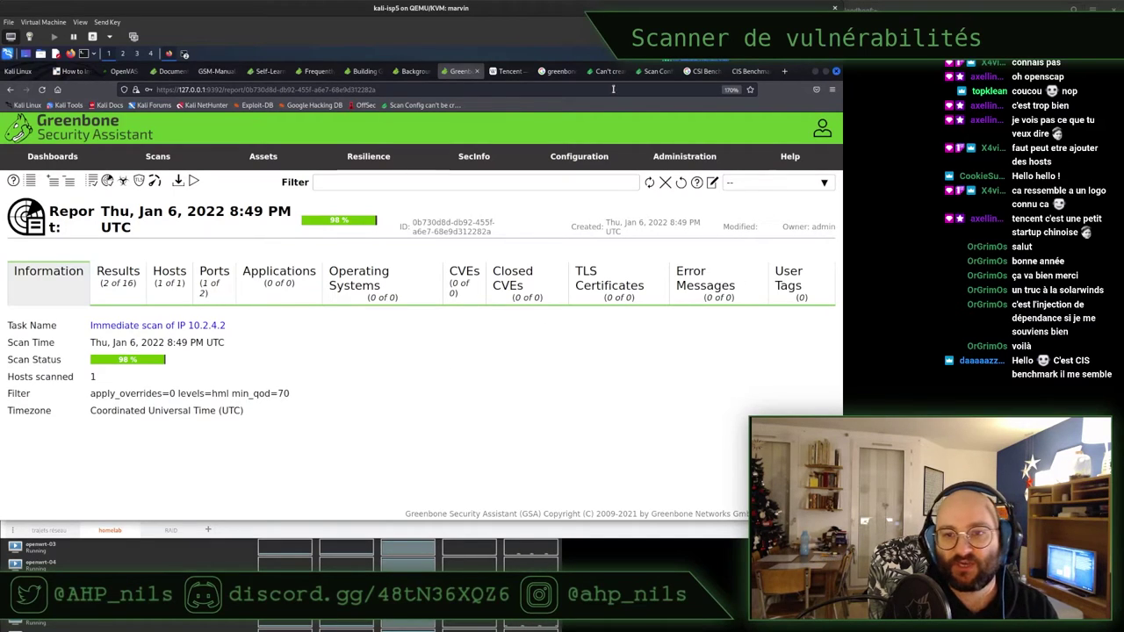
pyautogui.click(745, 71)
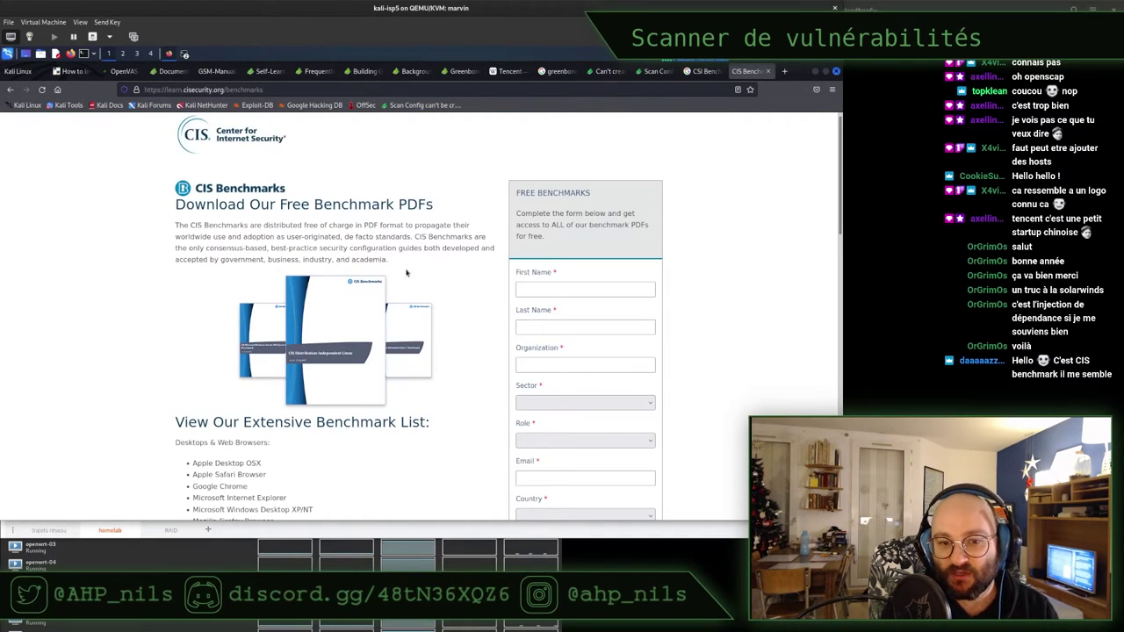
pyautogui.scroll(-5, 406, 306)
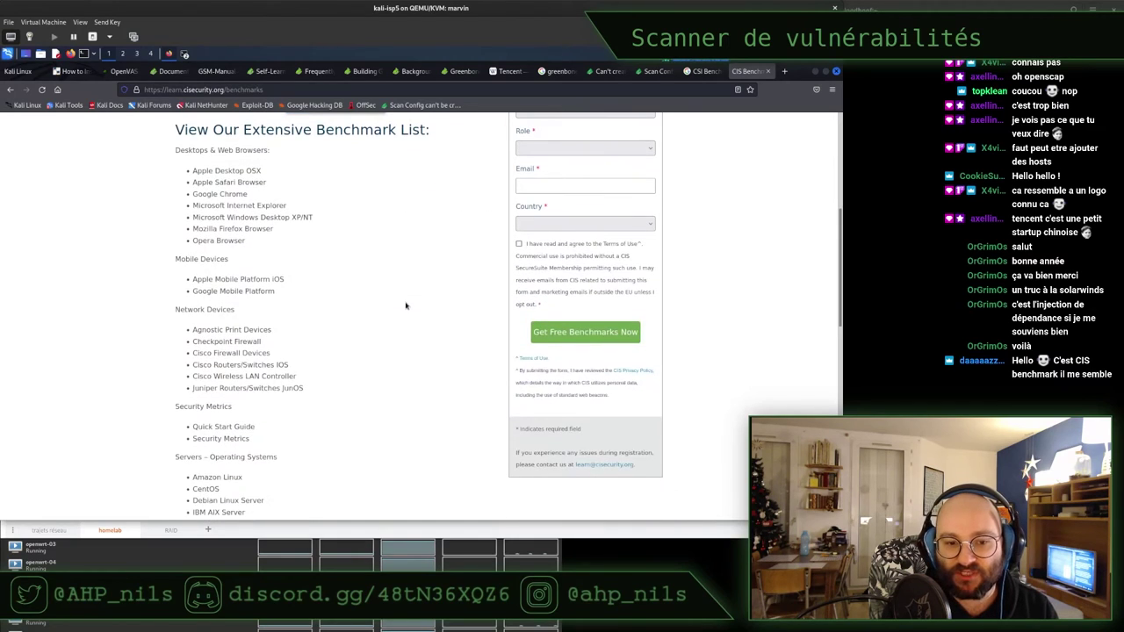
pyautogui.scroll(-7, 406, 305)
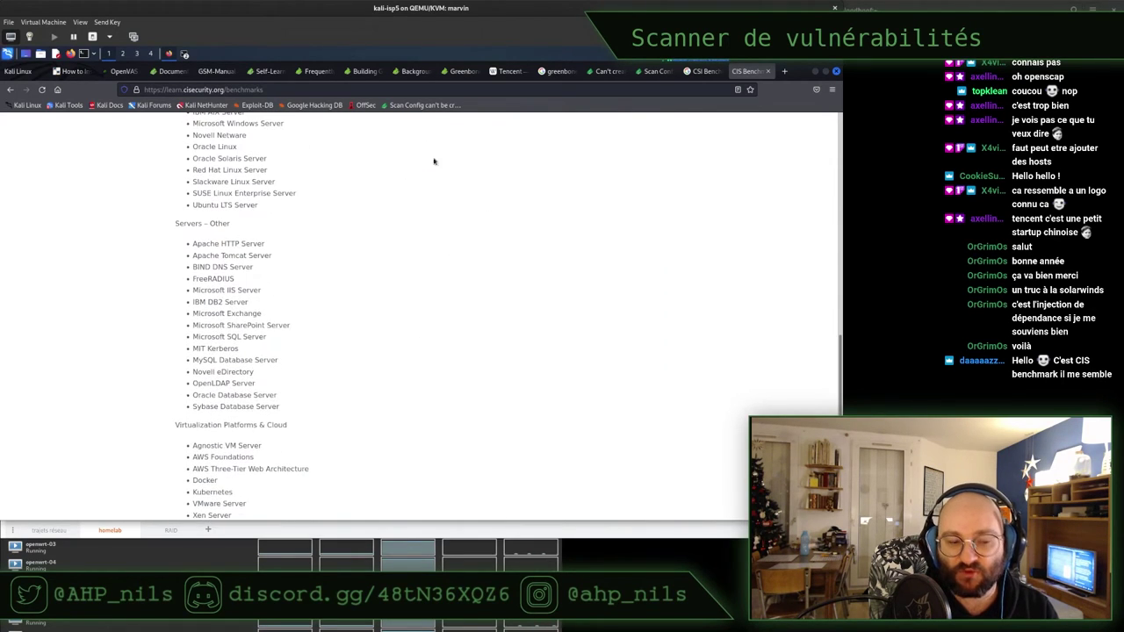
# Show the report's Results: VyOS Default Credentials (SSH) at 10.0 High and TCP timestamps
pyautogui.click(458, 72)
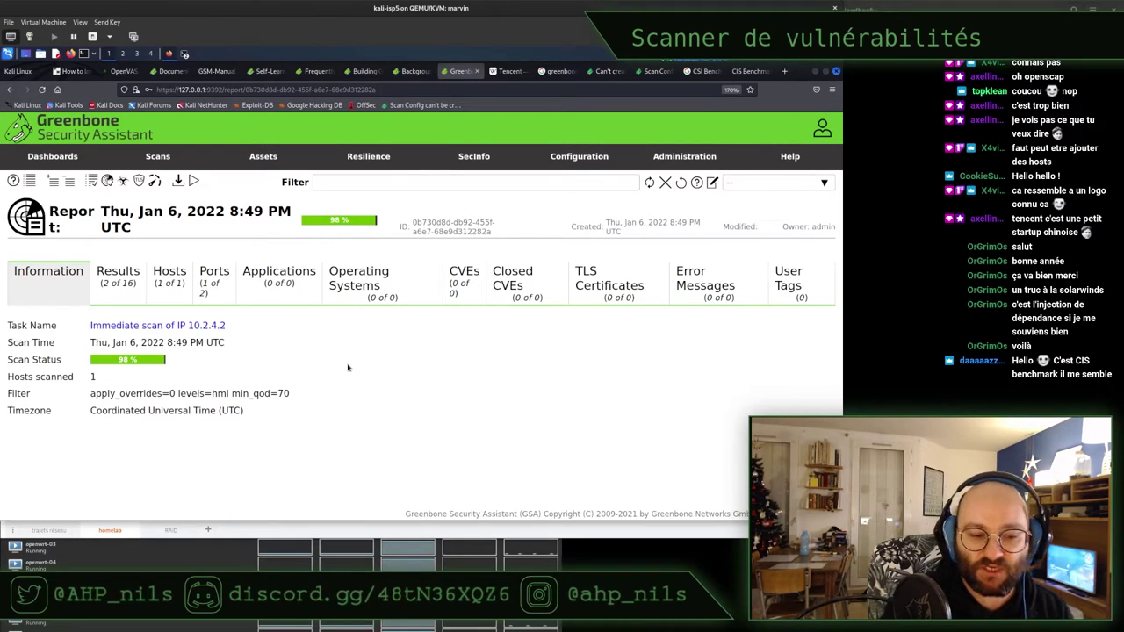
pyautogui.tripleClick(149, 342)
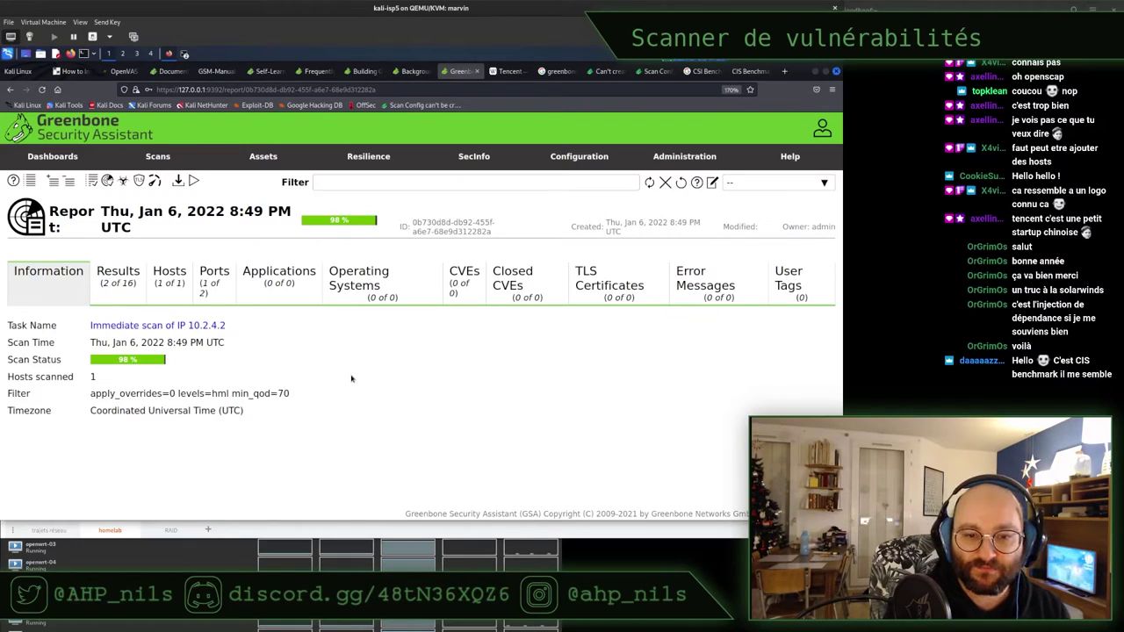
pyautogui.tripleClick(188, 343)
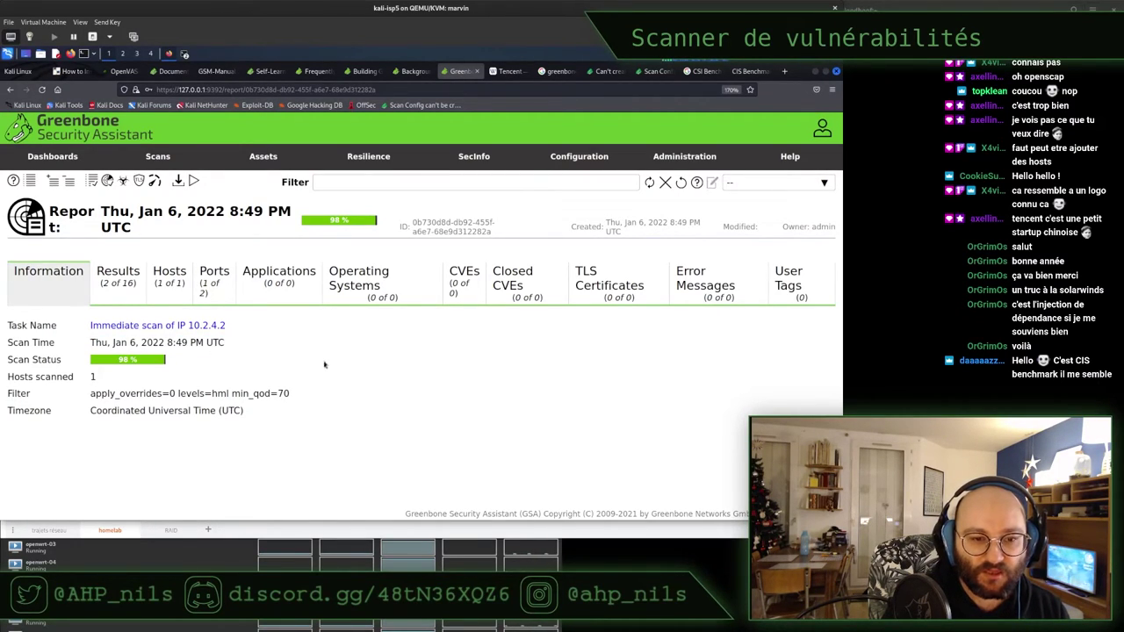
pyautogui.click(110, 279)
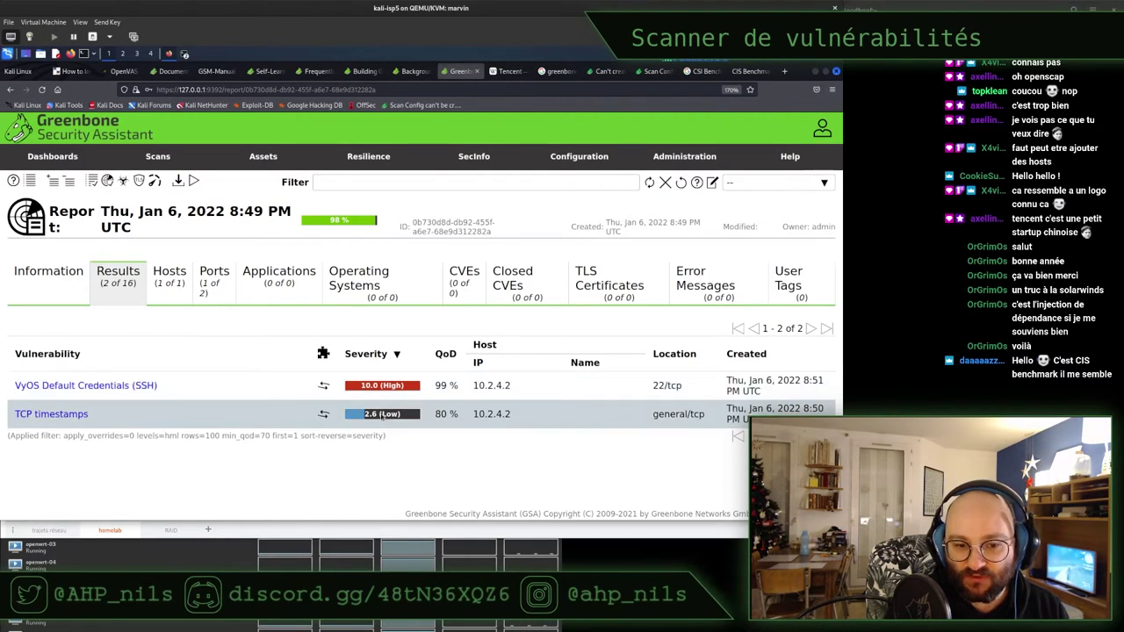
pyautogui.click(162, 275)
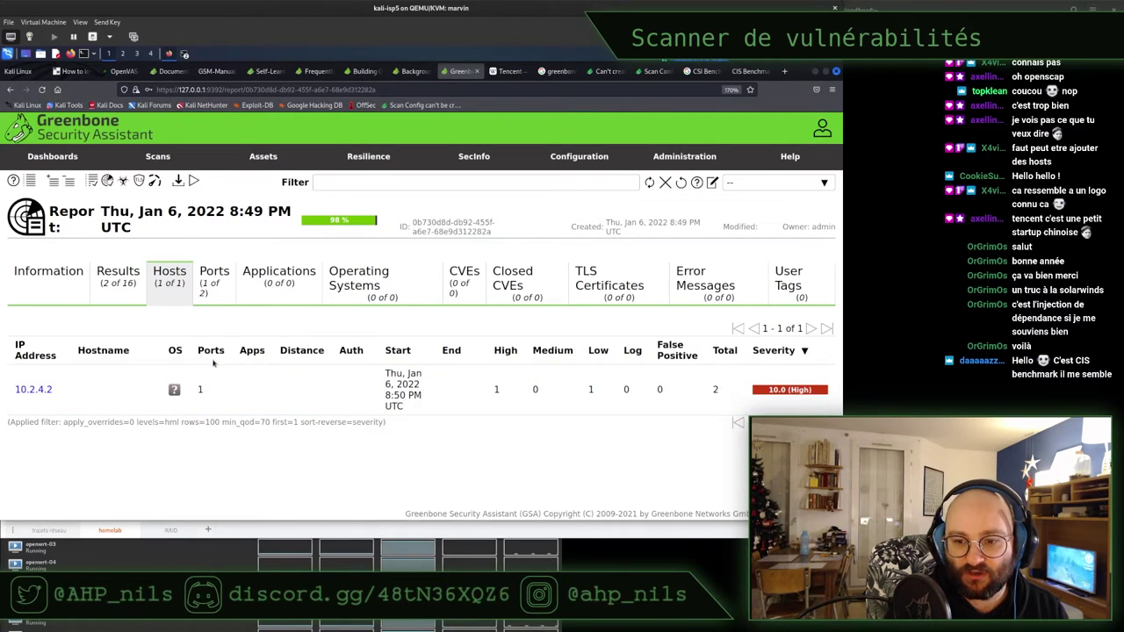
pyautogui.click(213, 278)
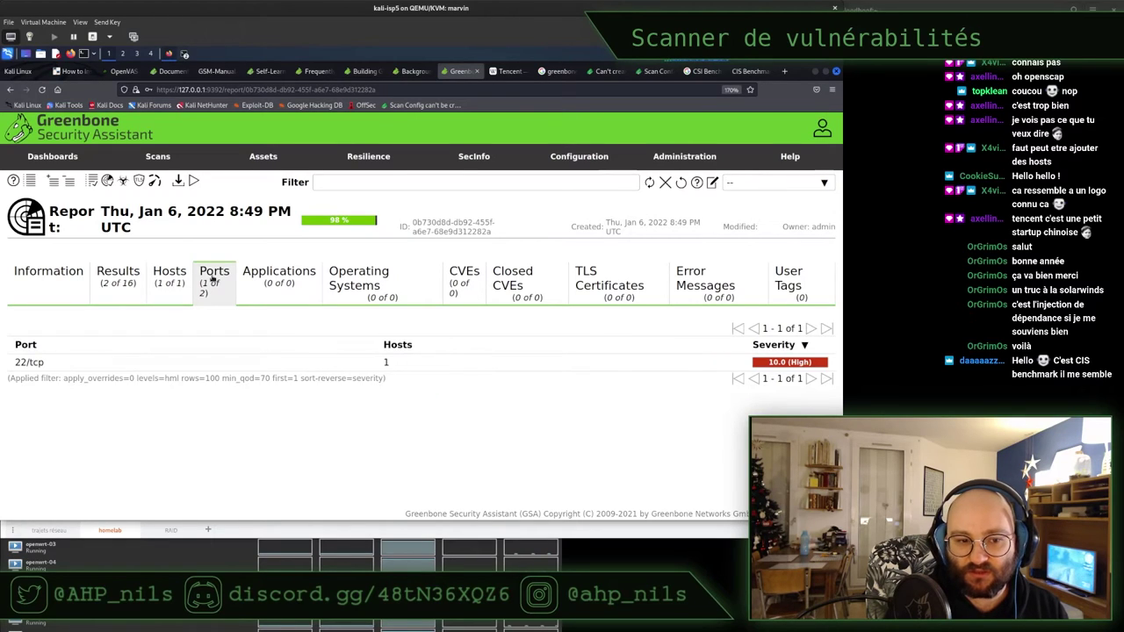
pyautogui.click(271, 280)
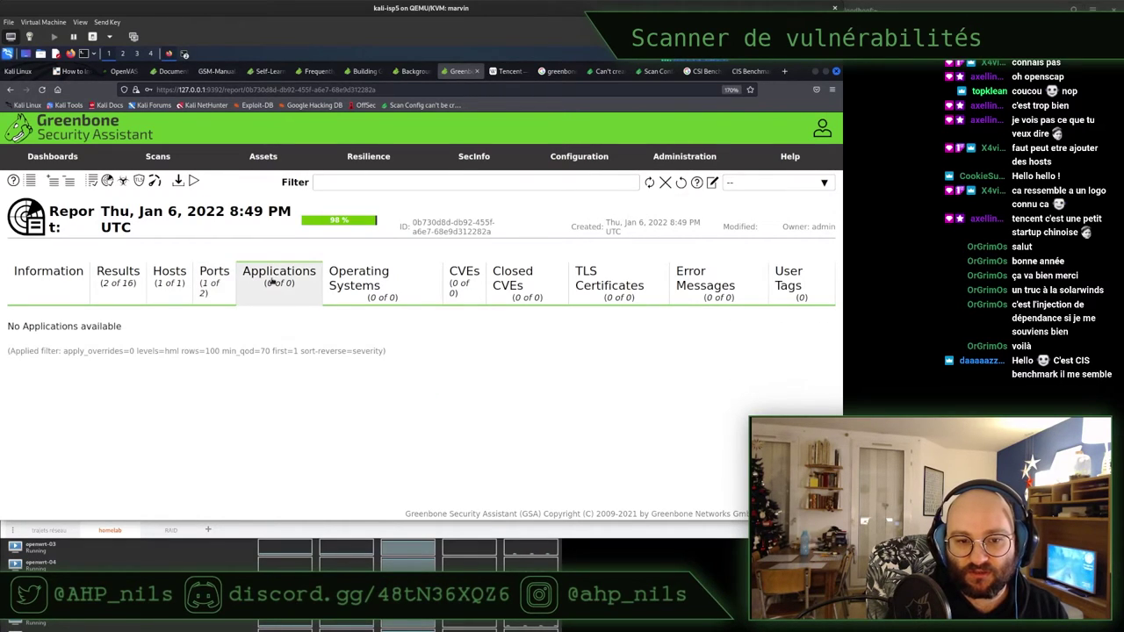
pyautogui.click(359, 280)
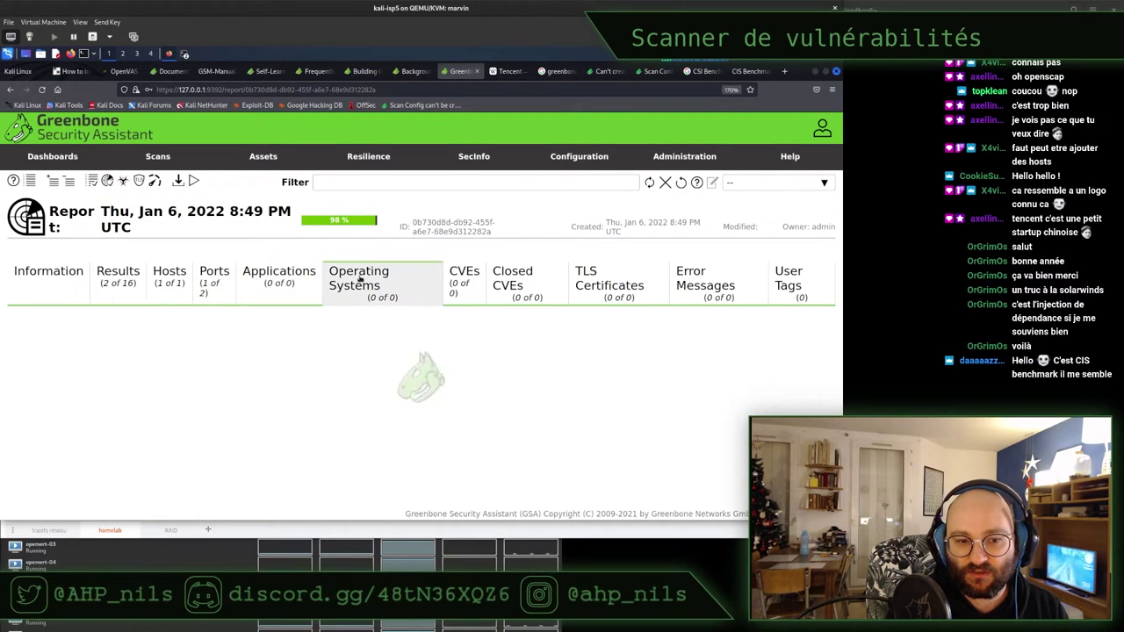
pyautogui.click(464, 277)
pyautogui.click(117, 277)
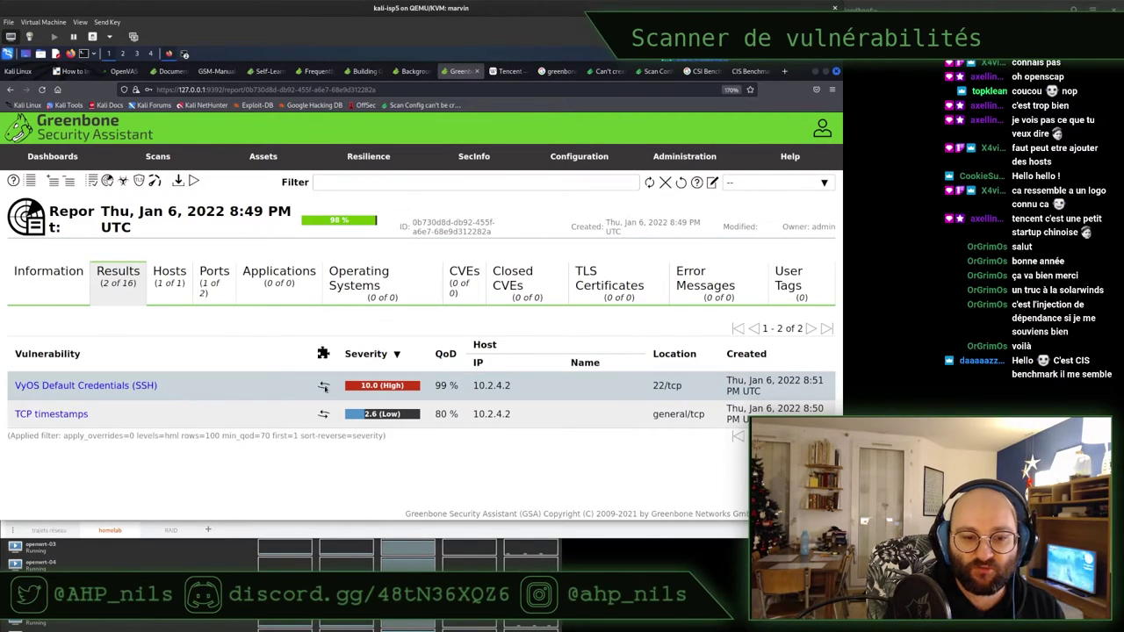
# Expand the VyOS Default Credentials (SSH) finding and highlight its summary sentence
pyautogui.click(50, 390)
pyautogui.scroll(-4, 215, 360)
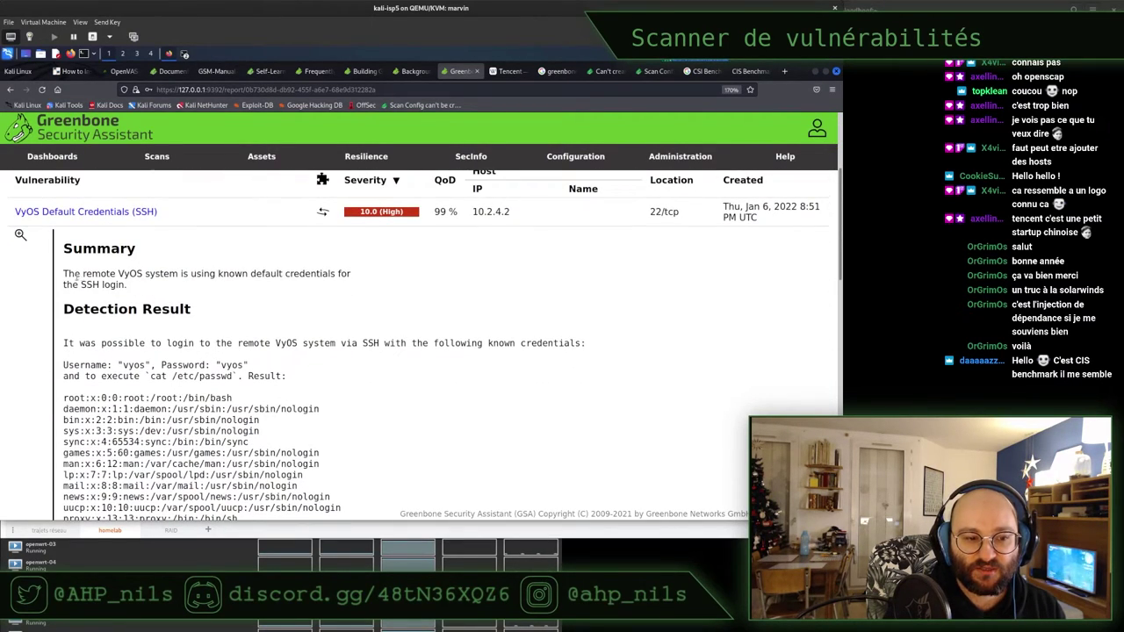
pyautogui.moveTo(75, 273); pyautogui.dragTo(321, 297)
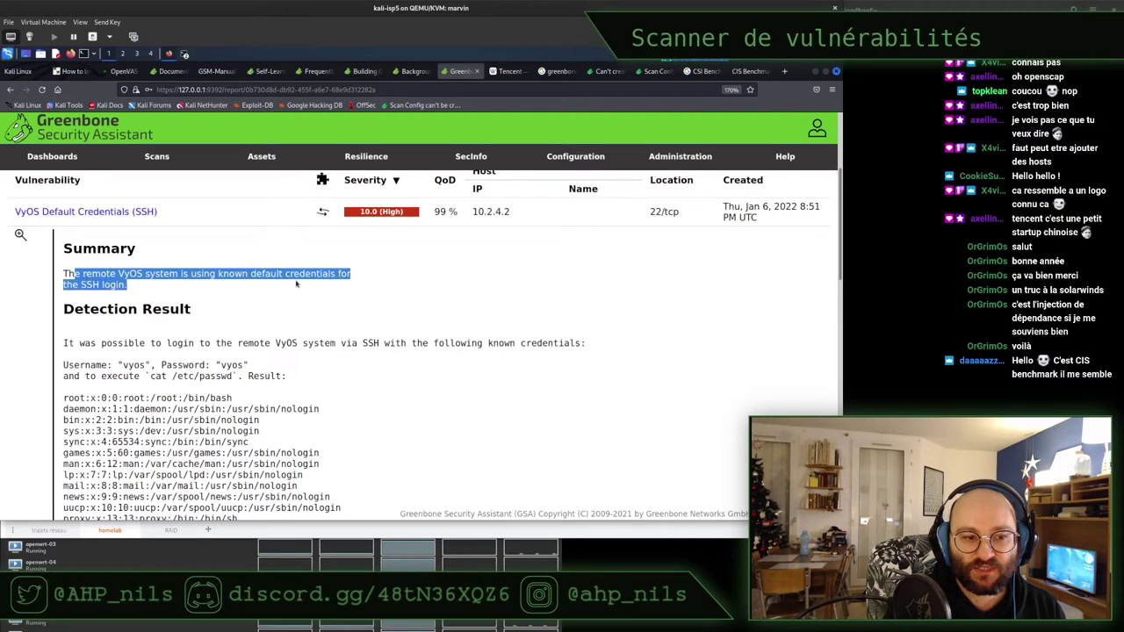
pyautogui.click(321, 297)
# Scroll down to select the Impact paragraph, then open the support.vyos.io reference link's context menu
pyautogui.scroll(-4, 335, 302)
pyautogui.scroll(-4, 336, 299)
pyautogui.scroll(-5, 336, 299)
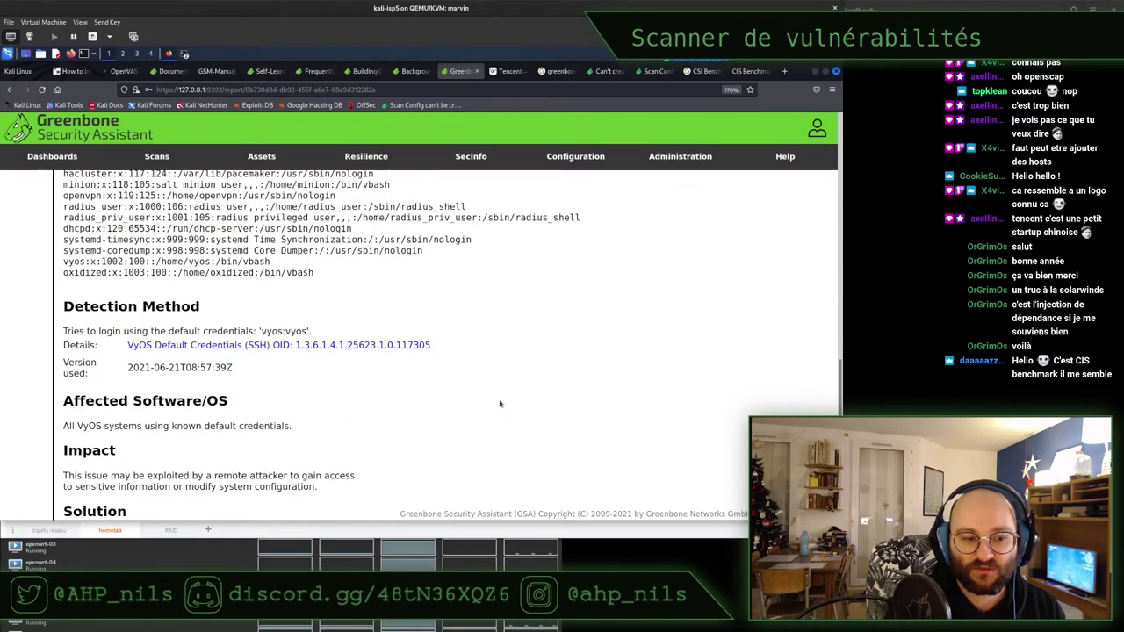
pyautogui.scroll(-3, 499, 400)
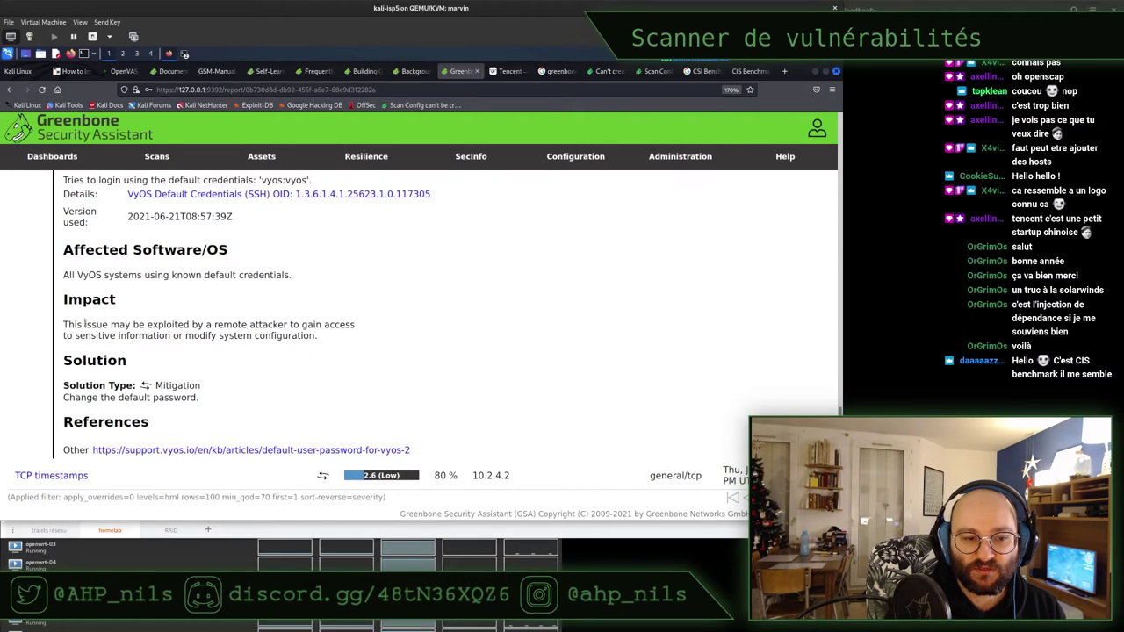
pyautogui.moveTo(75, 323); pyautogui.dragTo(377, 341)
pyautogui.tripleClick(397, 320)
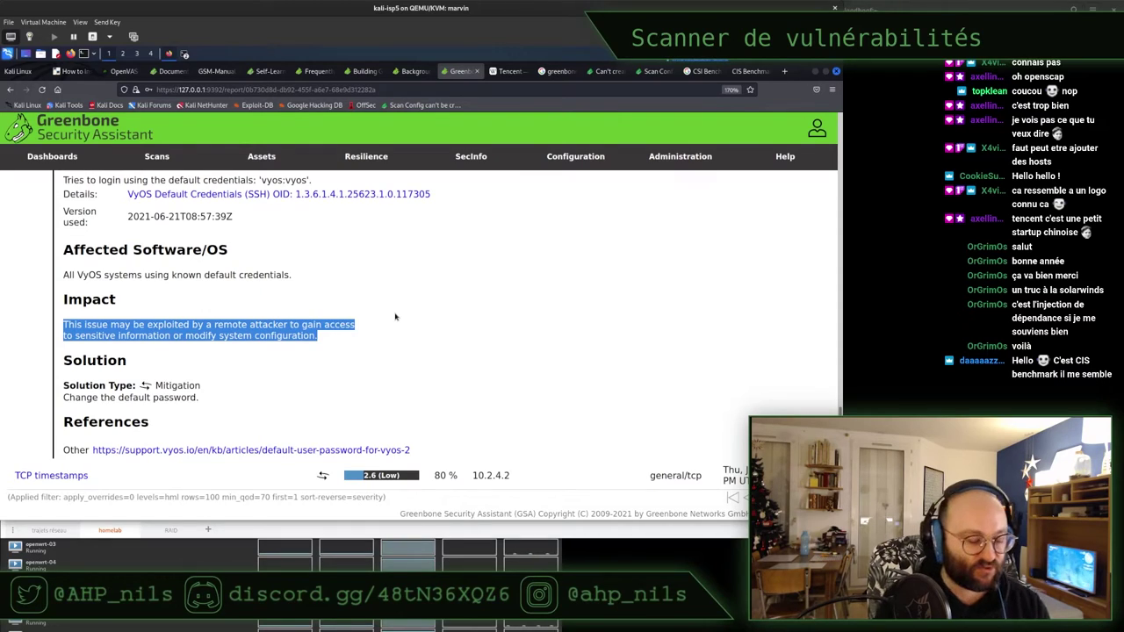
pyautogui.click(394, 315)
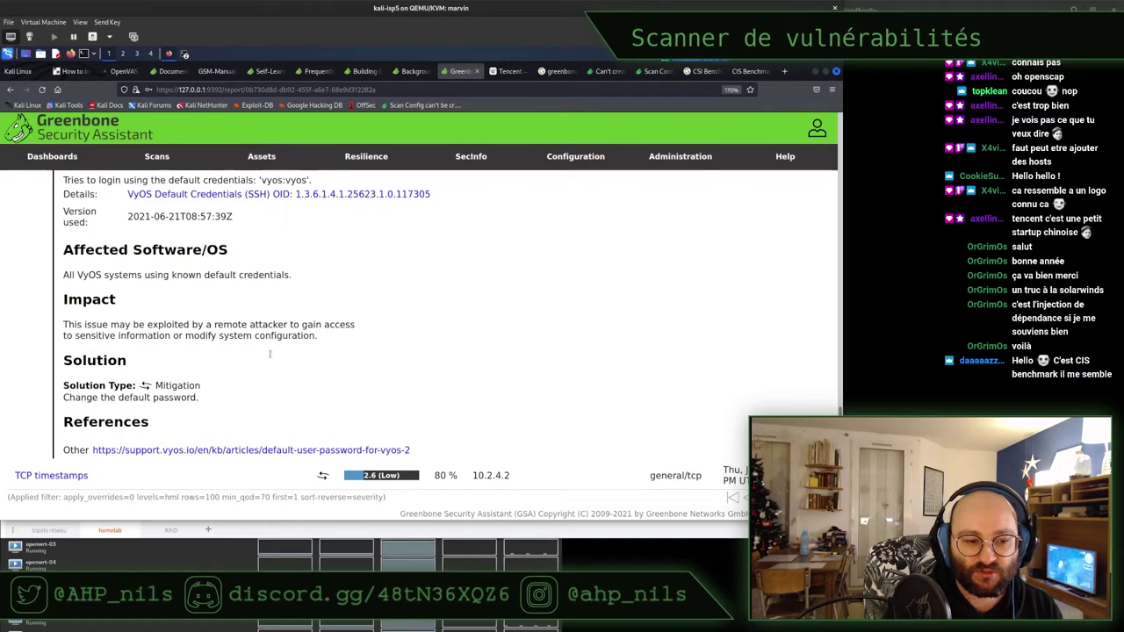
pyautogui.rightClick(239, 449)
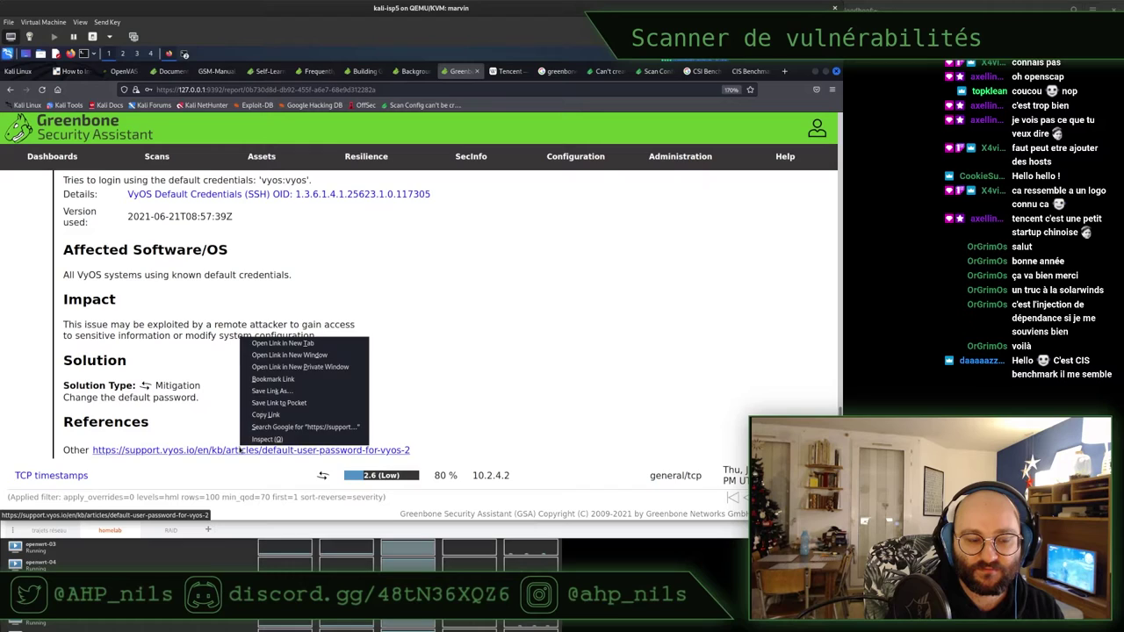
pyautogui.click(321, 344)
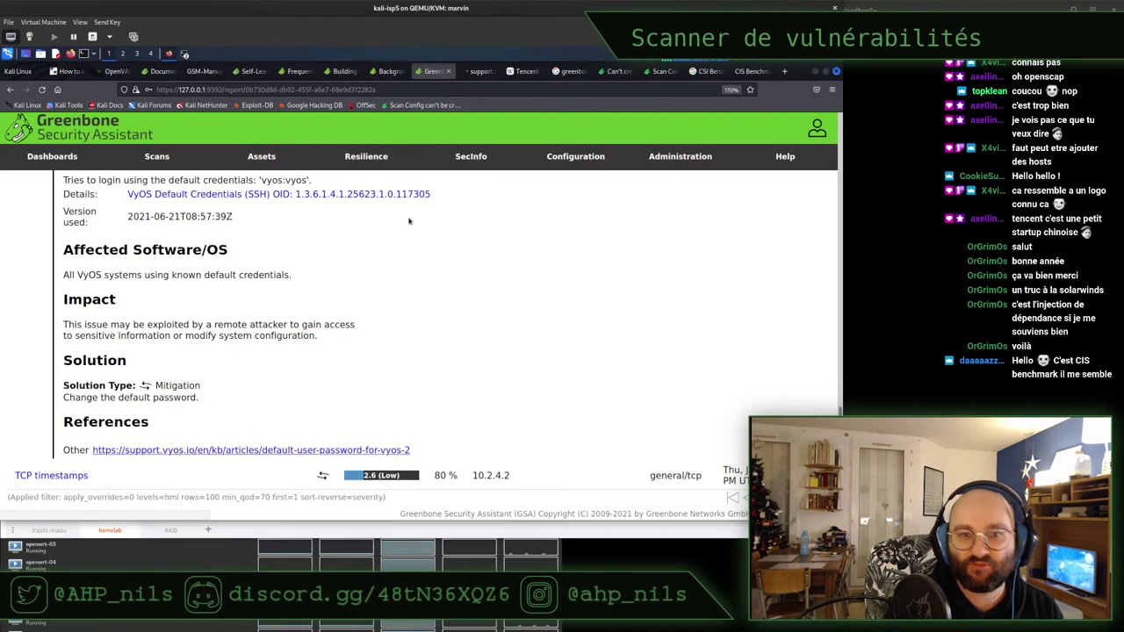
pyautogui.click(481, 72)
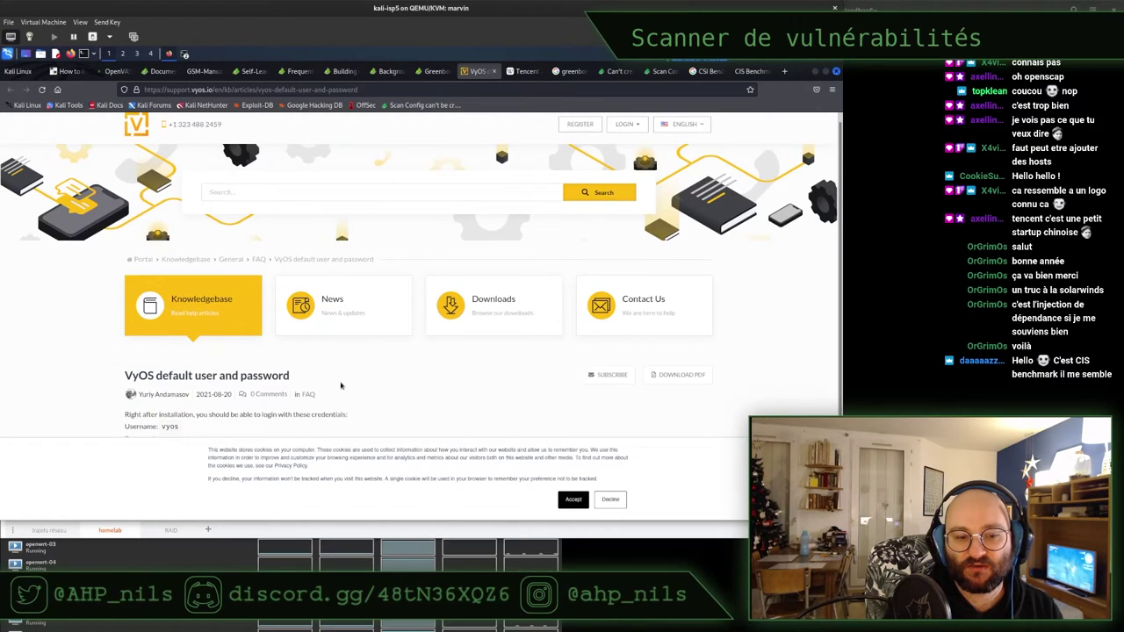
pyautogui.click(609, 499)
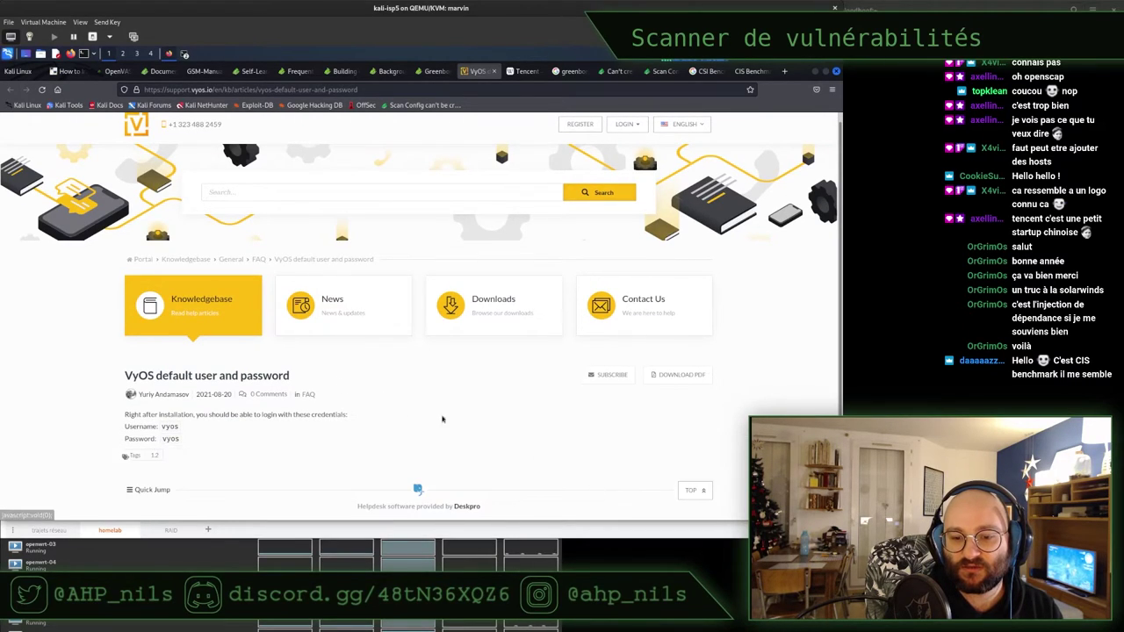
pyautogui.moveTo(180, 418); pyautogui.dragTo(351, 416)
pyautogui.click(392, 422)
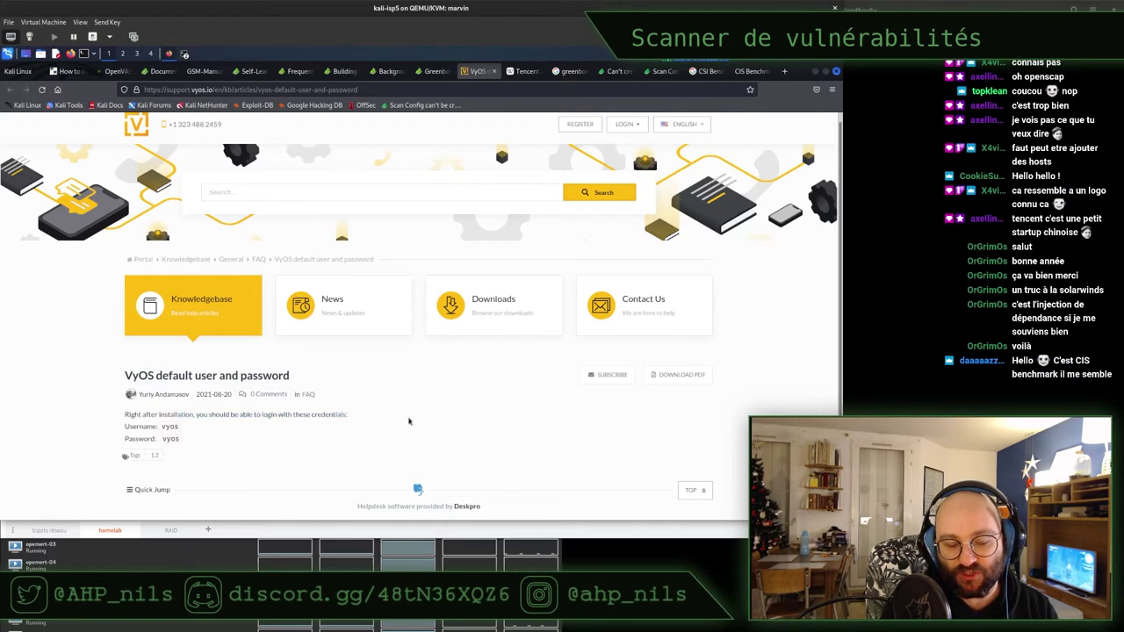
pyautogui.hotkey('ctrl', 'w')
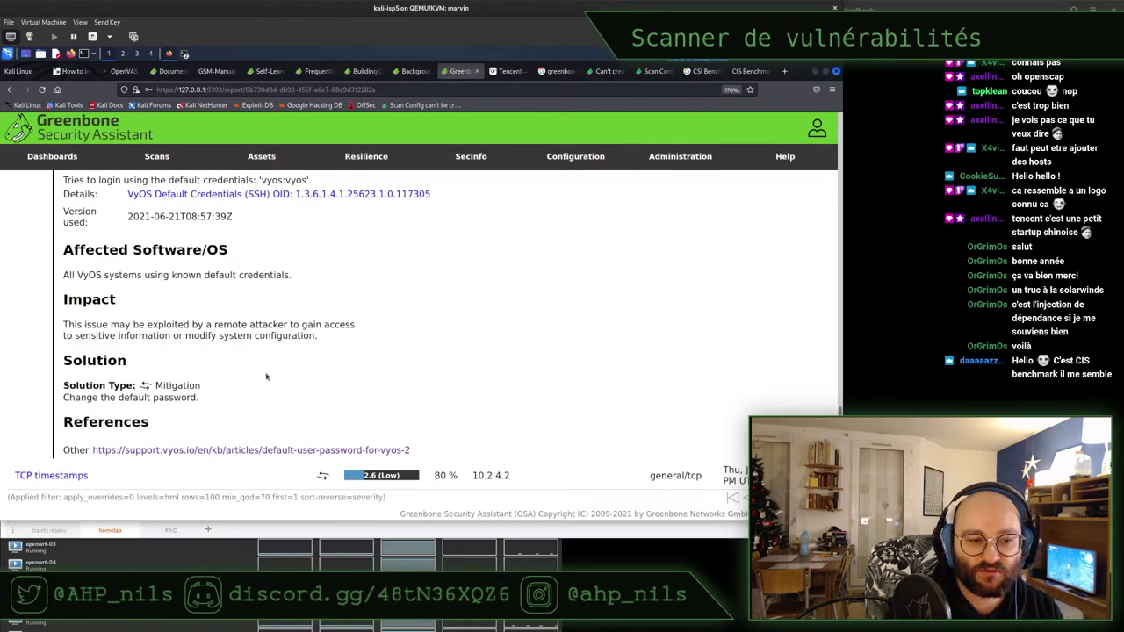
# Highlight the 'Change the default password' solution, then show the report's Information summary
pyautogui.moveTo(162, 397); pyautogui.dragTo(79, 397)
pyautogui.click(79, 397)
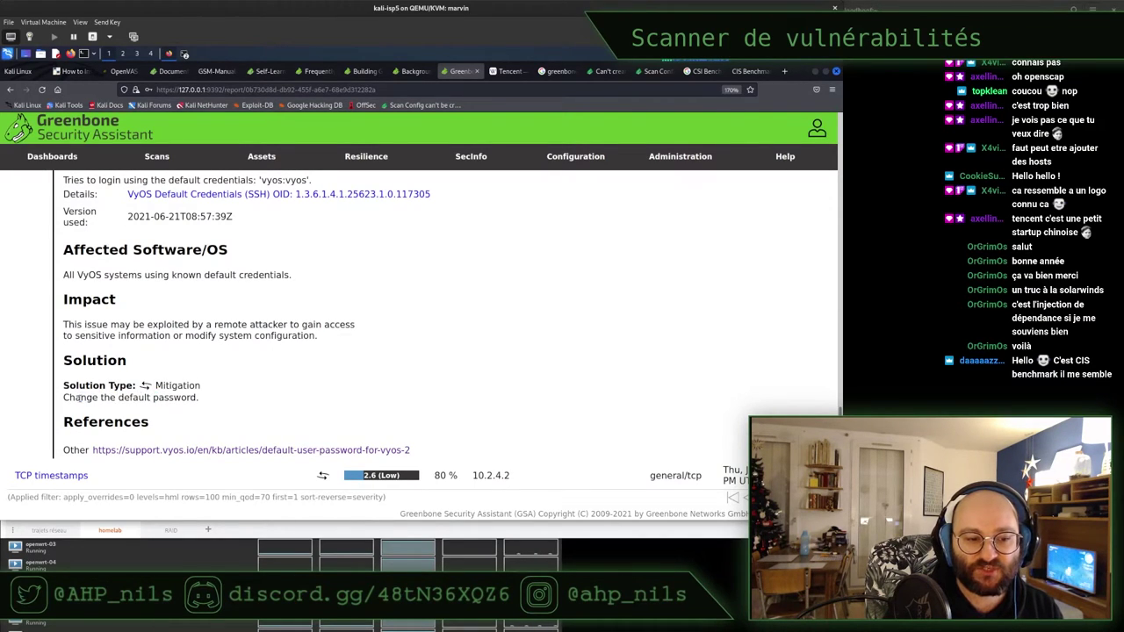
pyautogui.scroll(15, 211, 365)
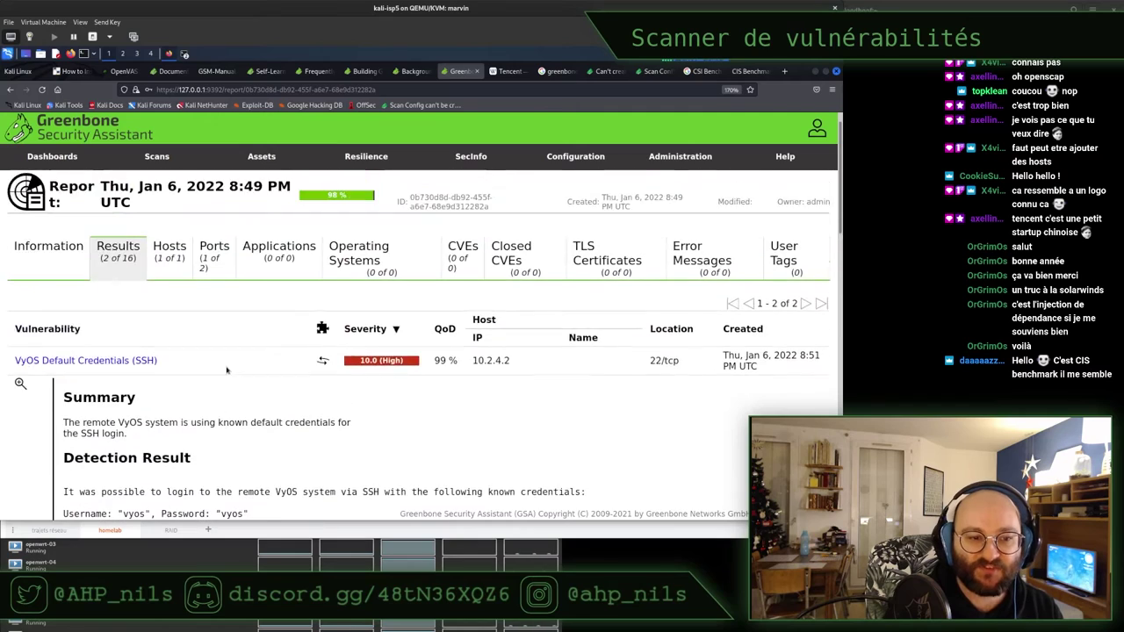
pyautogui.click(49, 274)
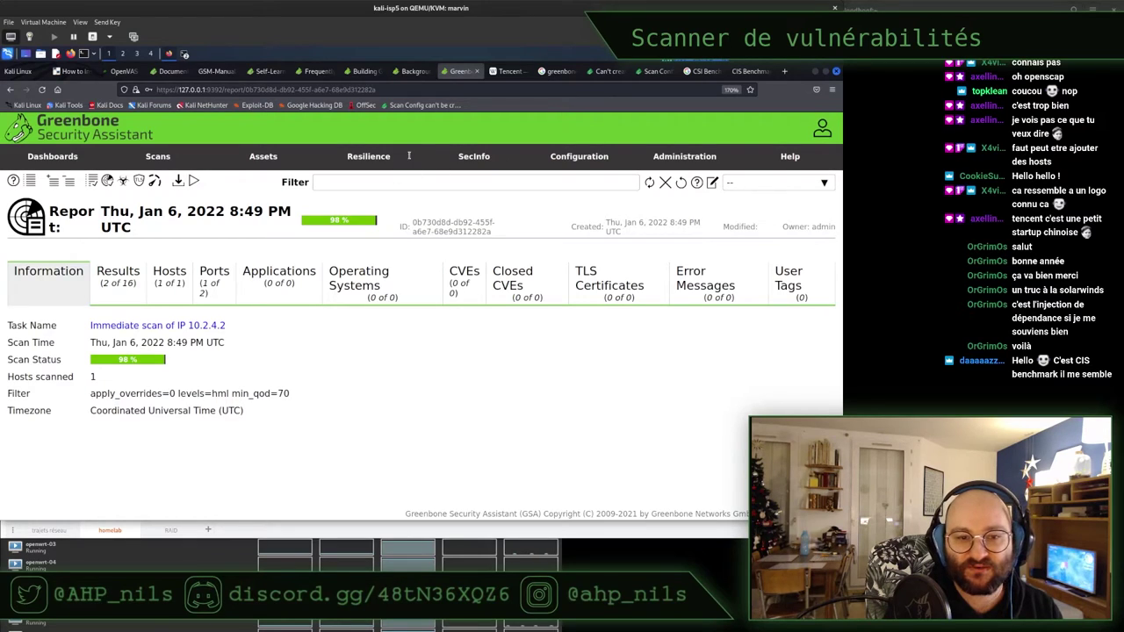
# Go to Scans > Tasks, listing the running 10.2.4.2 immediate scan
pyautogui.moveTo(276, 156)
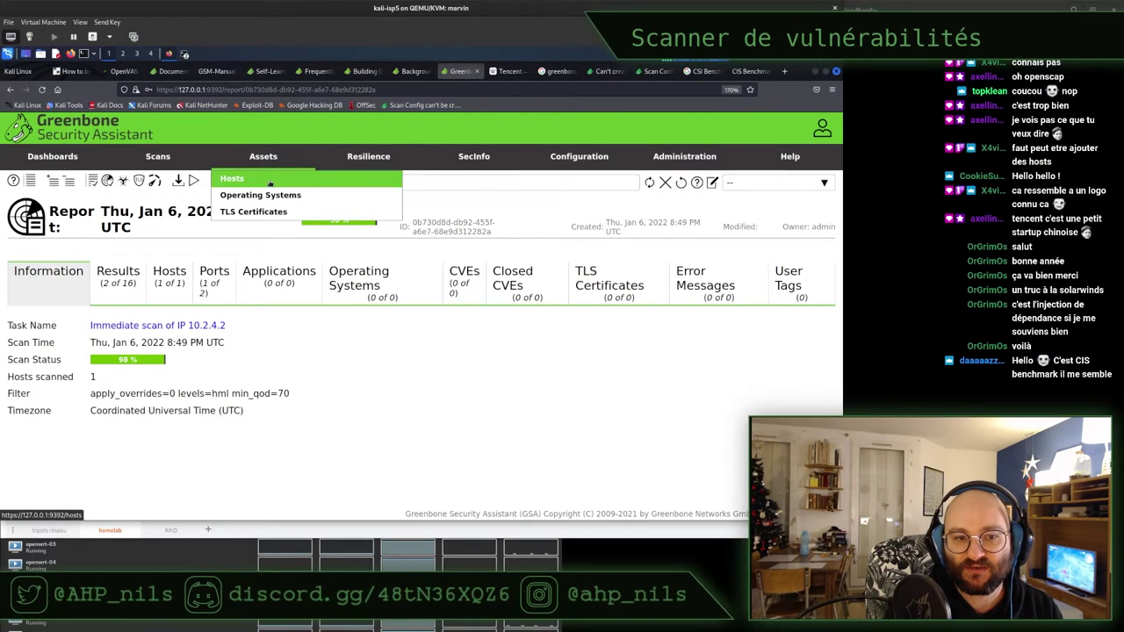
pyautogui.moveTo(158, 156)
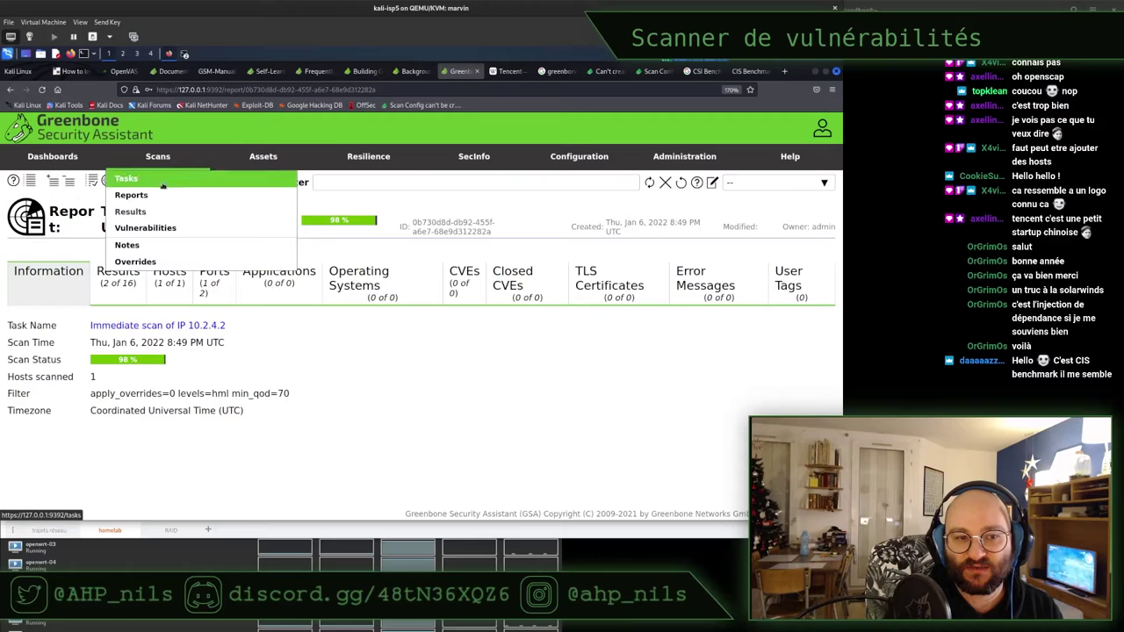
pyautogui.click(163, 184)
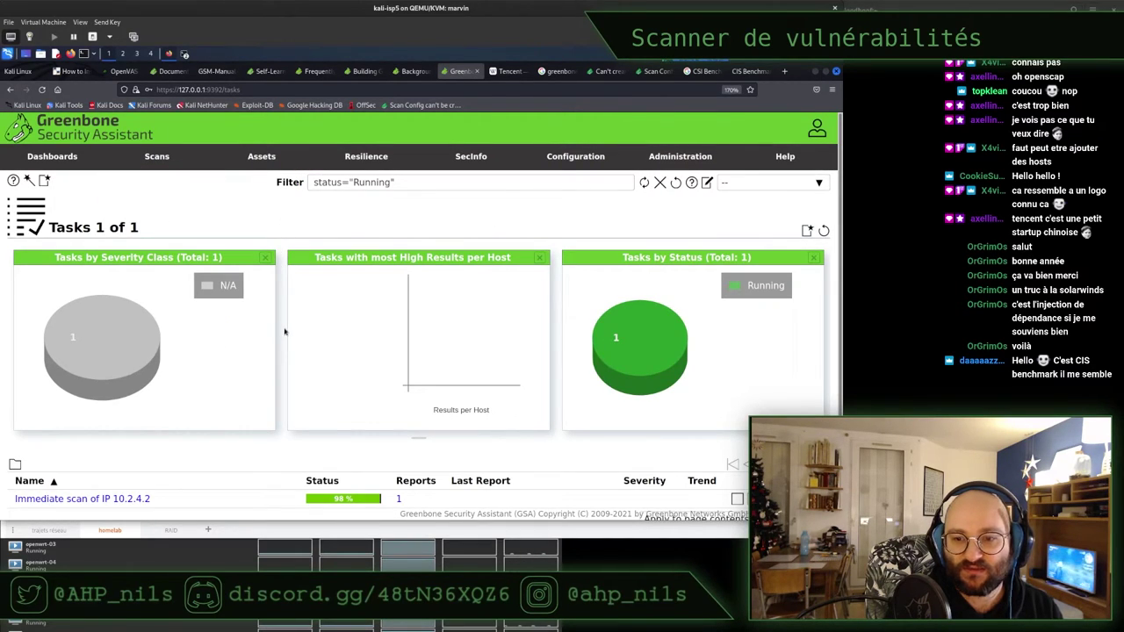
pyautogui.scroll(-1, 285, 331)
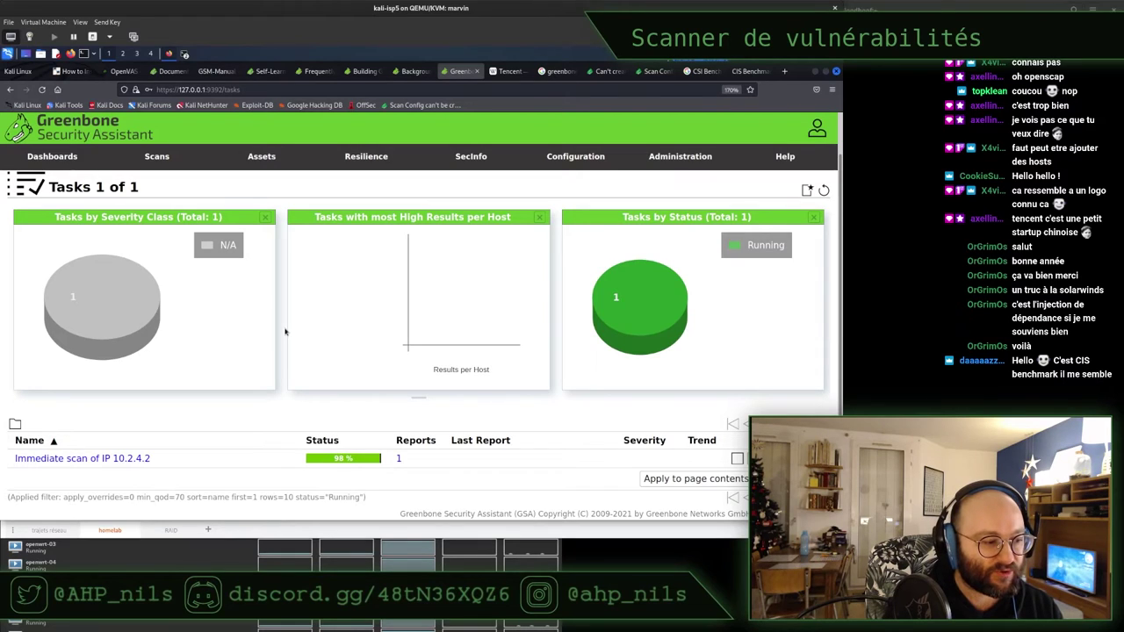
# Launch the quick-start Task Wizard and cancel it without starting a scan
pyautogui.scroll(1, 283, 327)
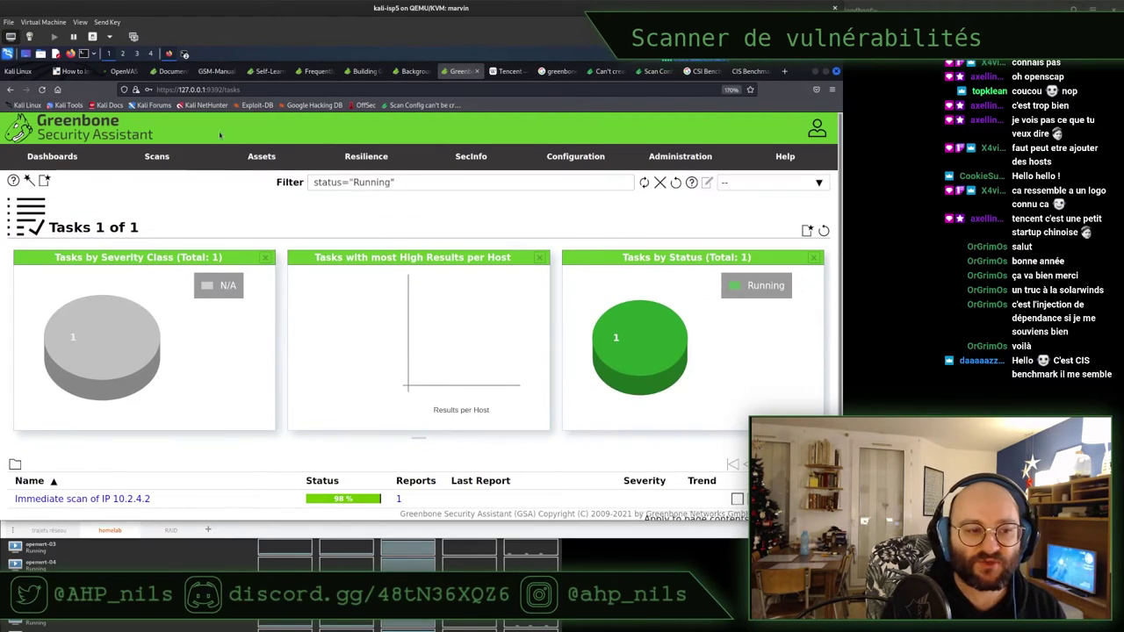
pyautogui.moveTo(29, 182)
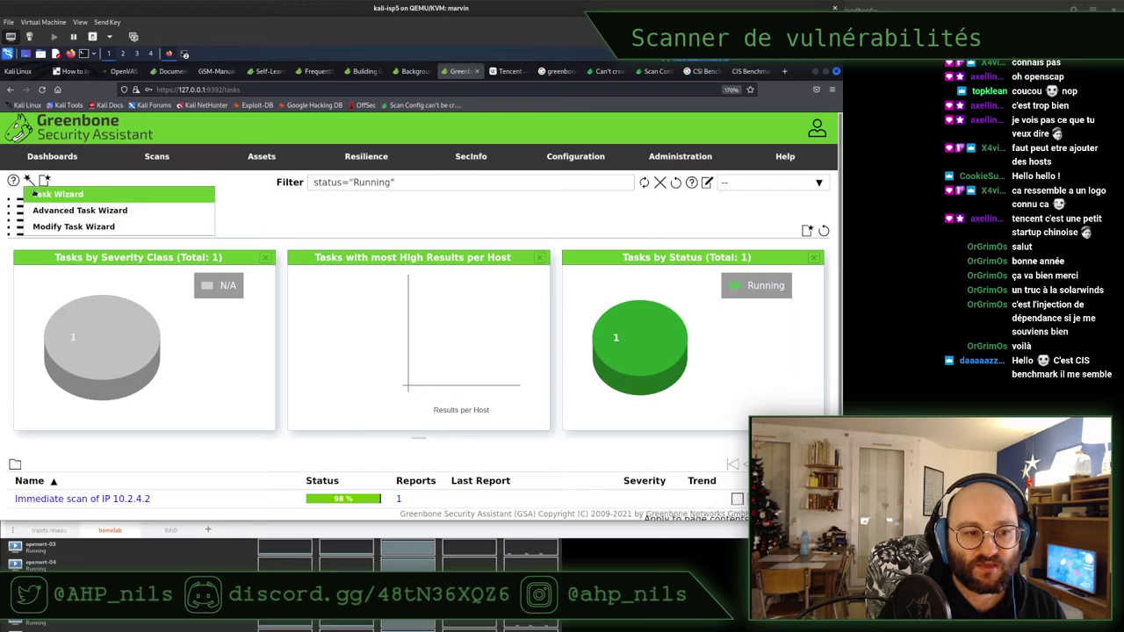
pyautogui.click(55, 196)
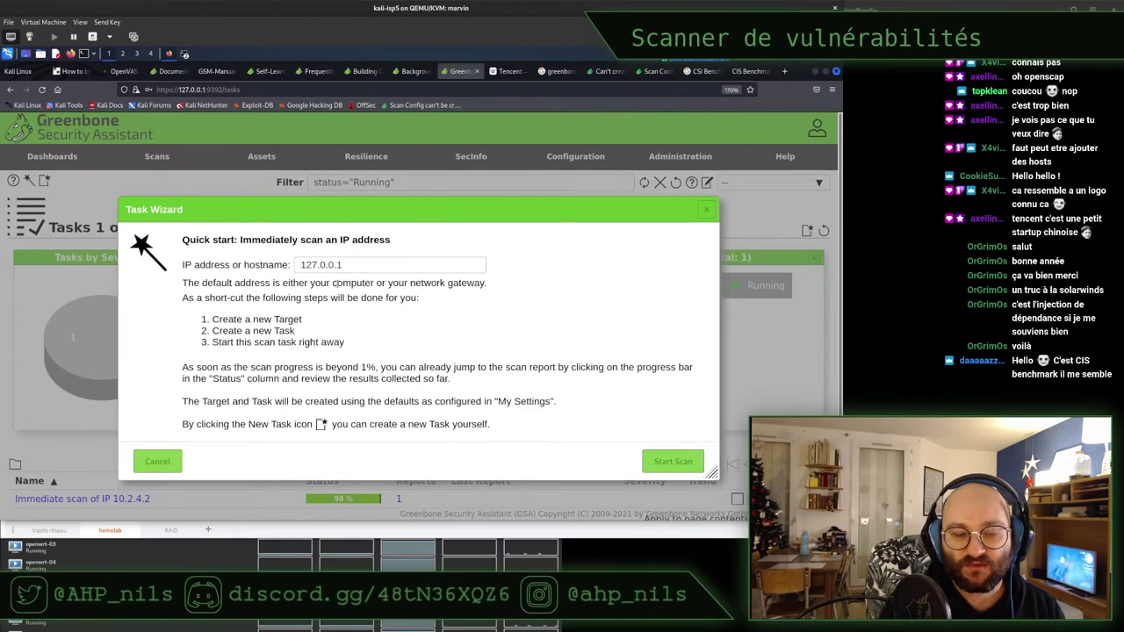
pyautogui.click(156, 455)
# Create a new task named 'dvwa' with DVWA as its scan target
pyautogui.moveTo(44, 180)
pyautogui.click(68, 194)
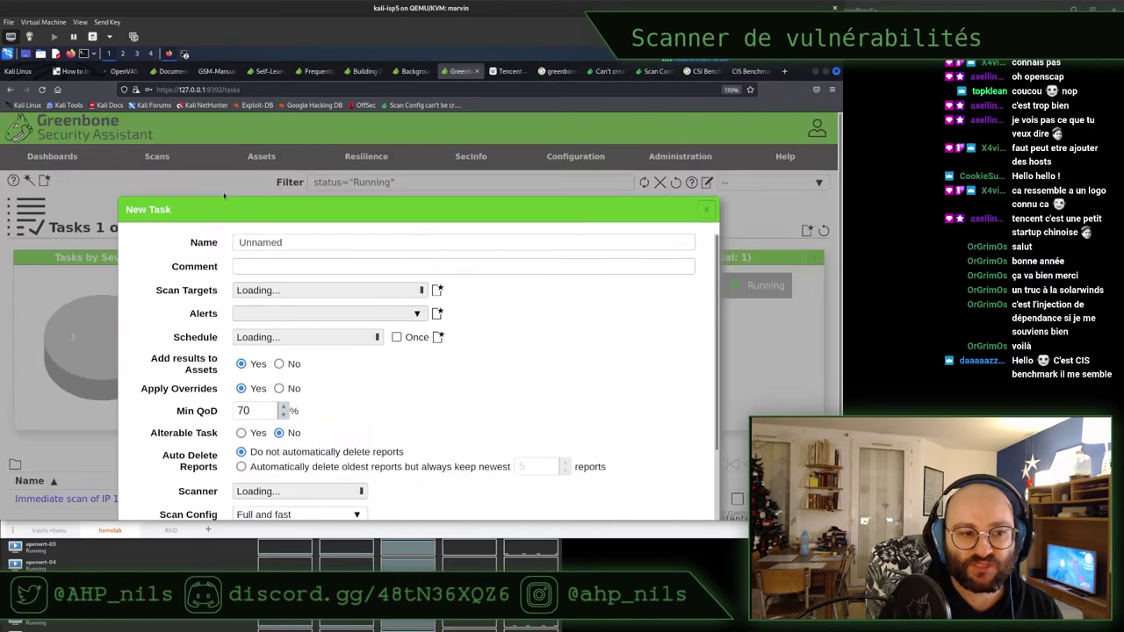
pyautogui.doubleClick(287, 243)
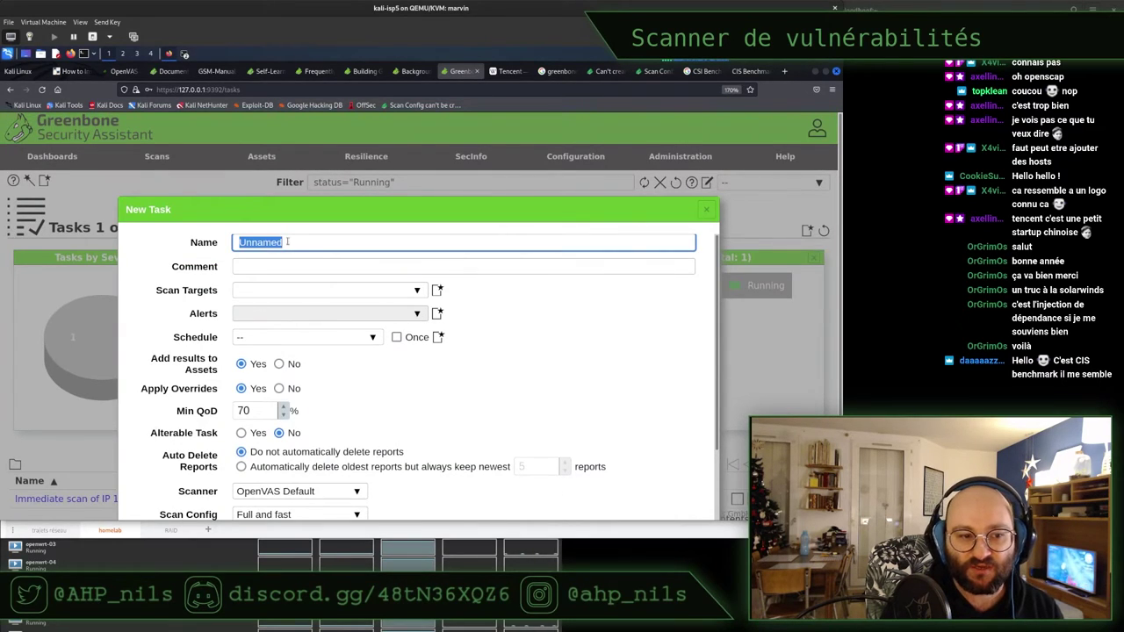
pyautogui.write('dvwa')
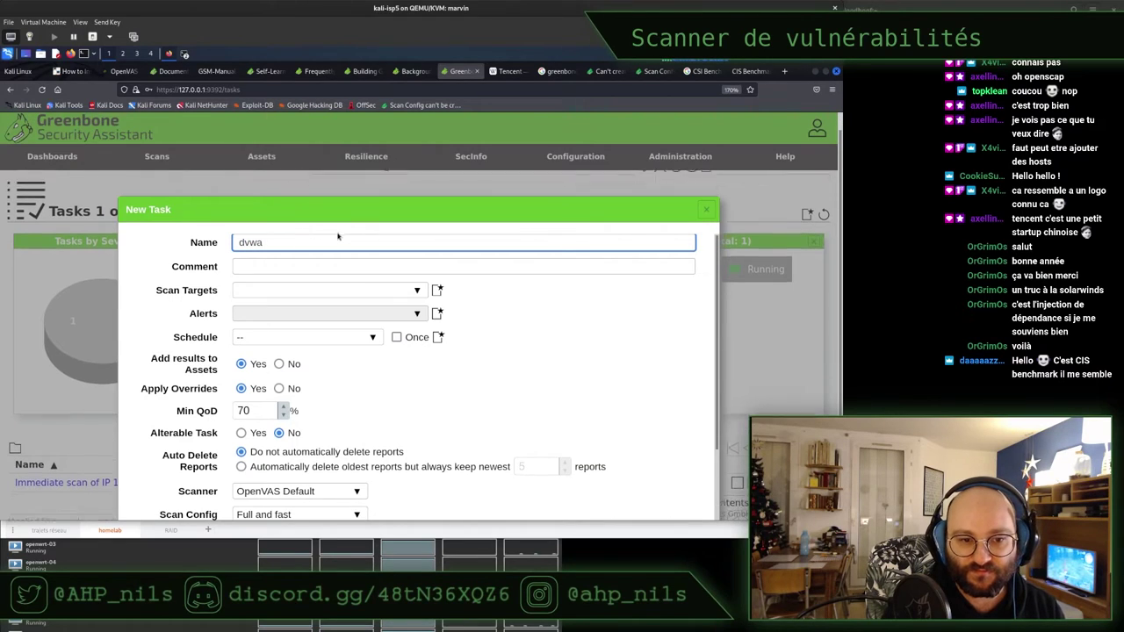
pyautogui.scroll(-2, 297, 281)
pyautogui.scroll(2, 307, 285)
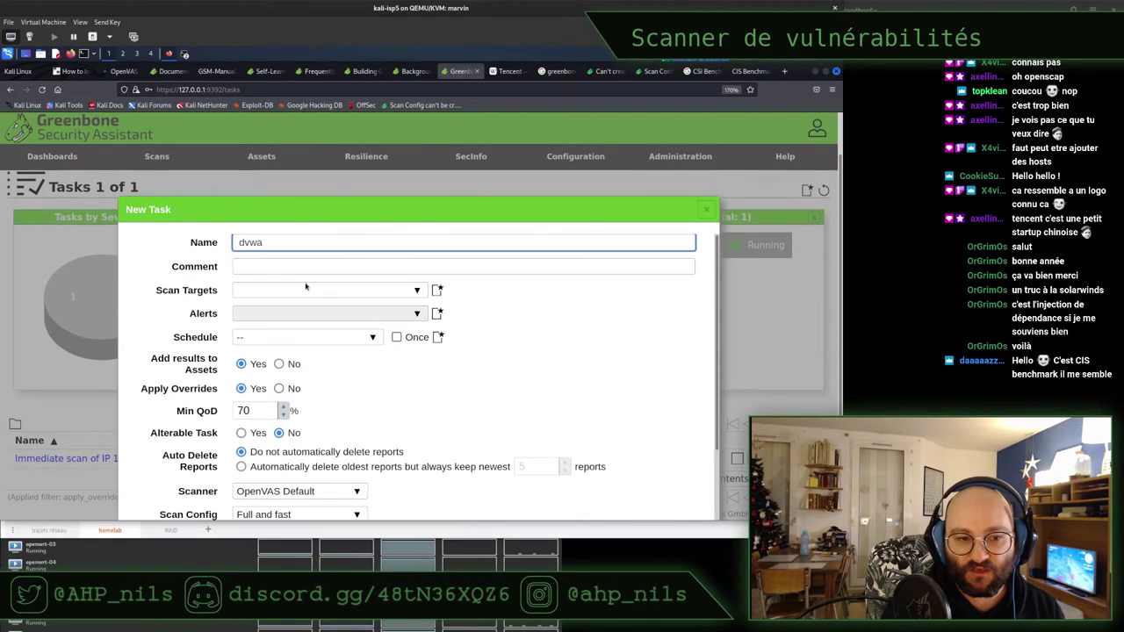
pyautogui.click(392, 292)
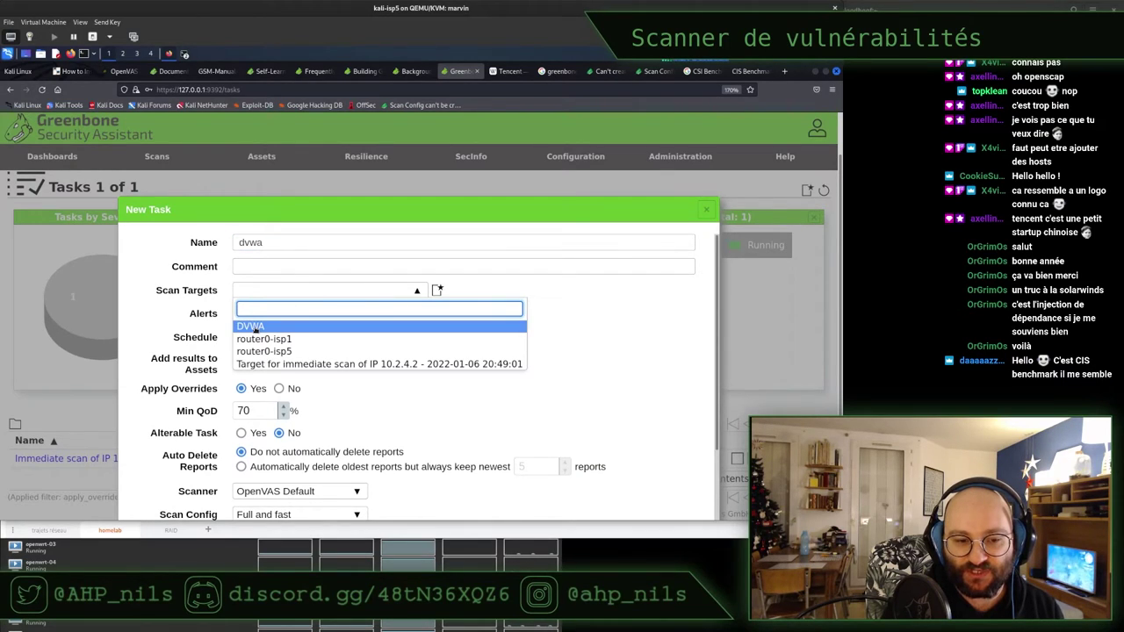
pyautogui.click(253, 328)
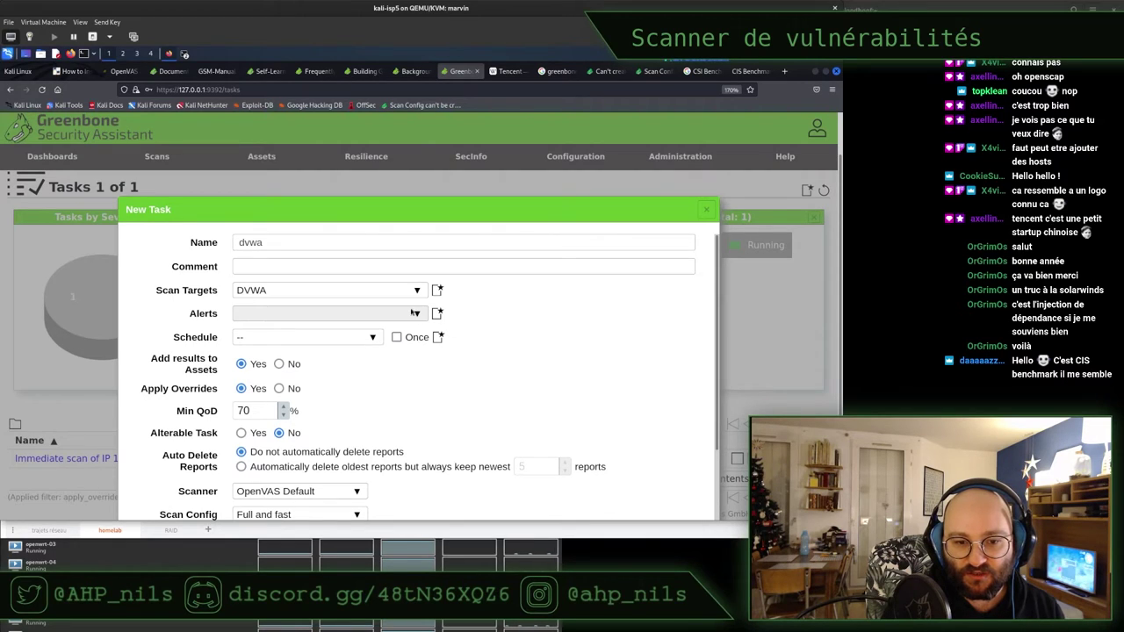
# Keep OpenVAS Default scanner and Full and fast config, then save the dvwa task
pyautogui.scroll(-1, 496, 347)
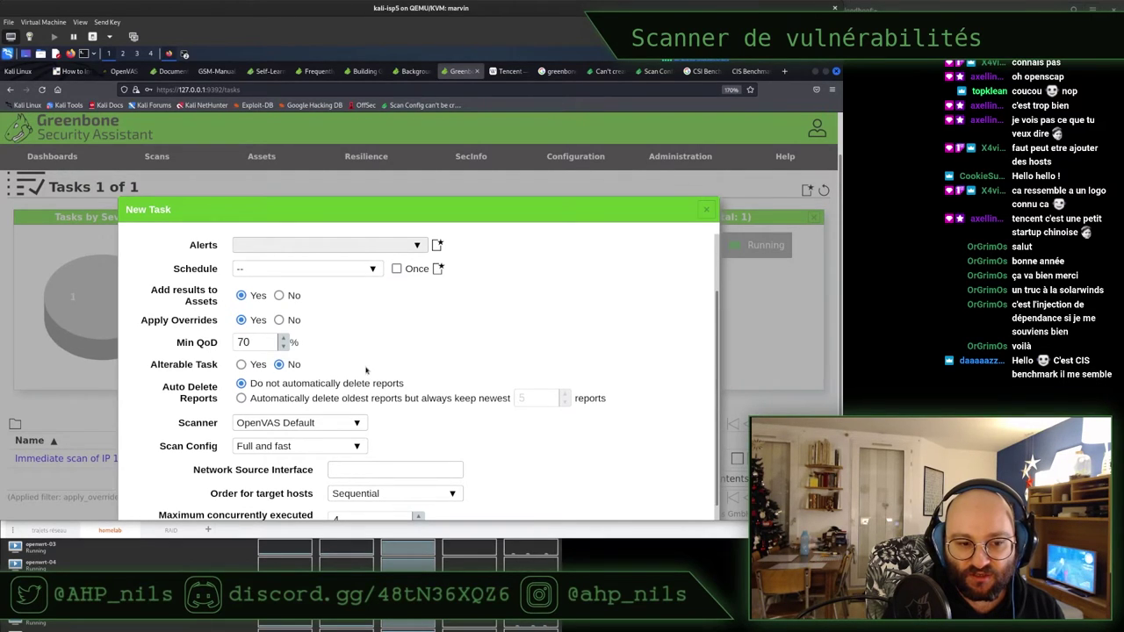
pyautogui.scroll(-1, 366, 369)
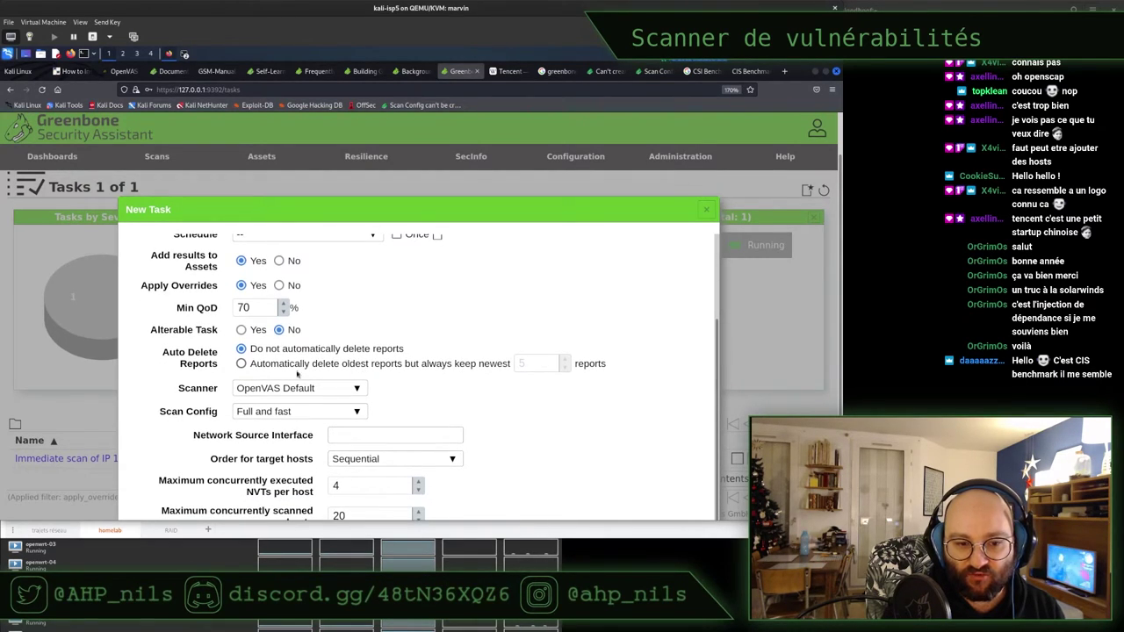
pyautogui.click(312, 396)
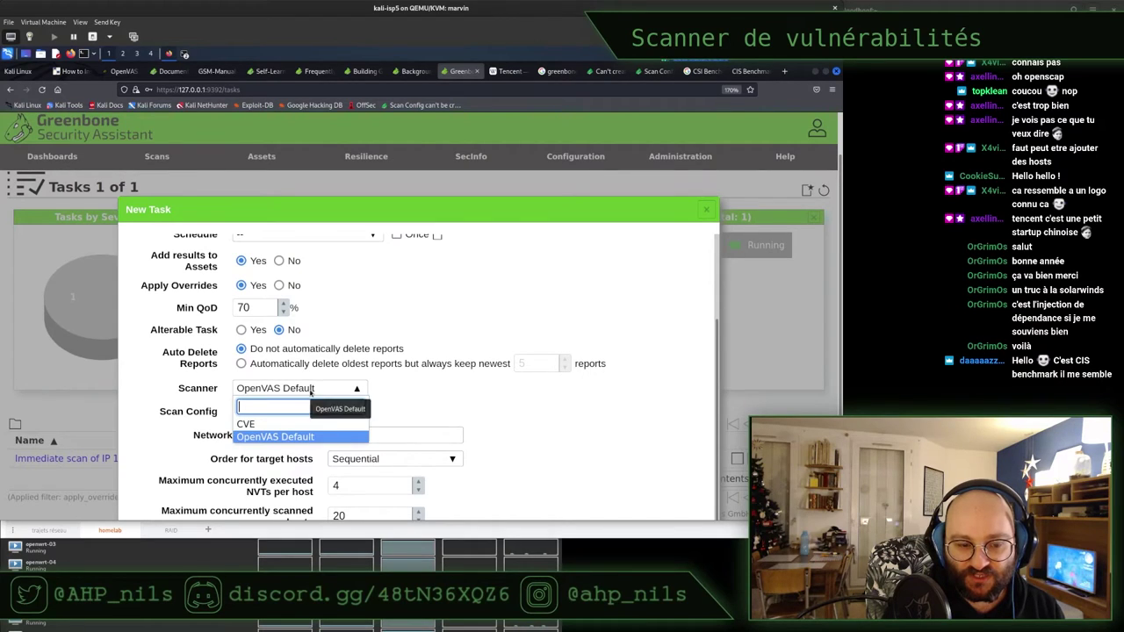
pyautogui.click(390, 405)
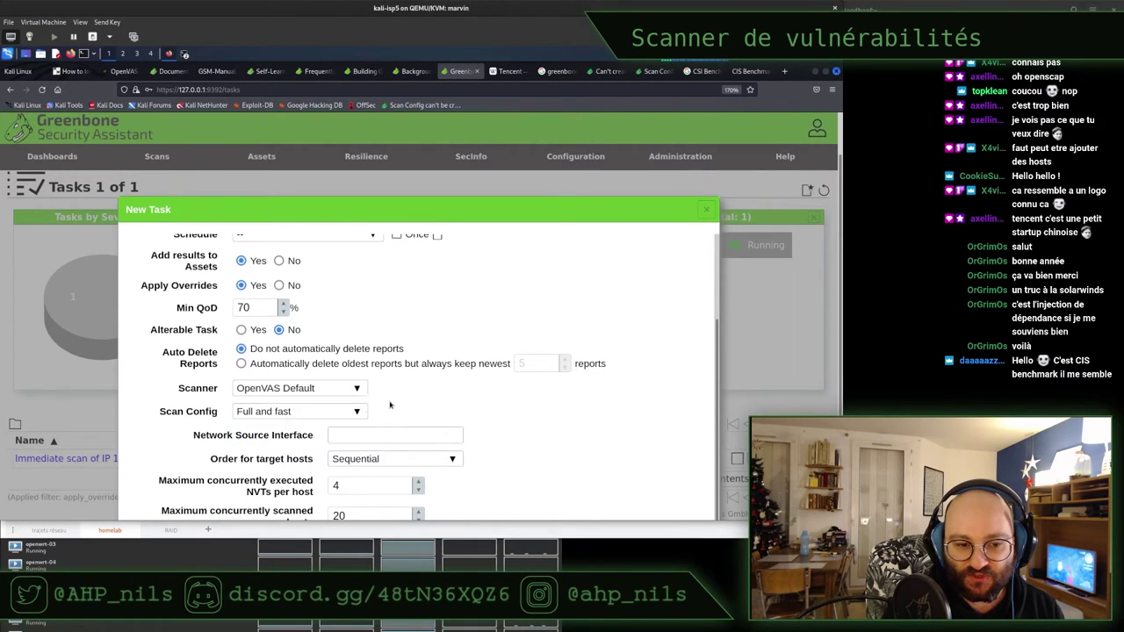
pyautogui.click(320, 414)
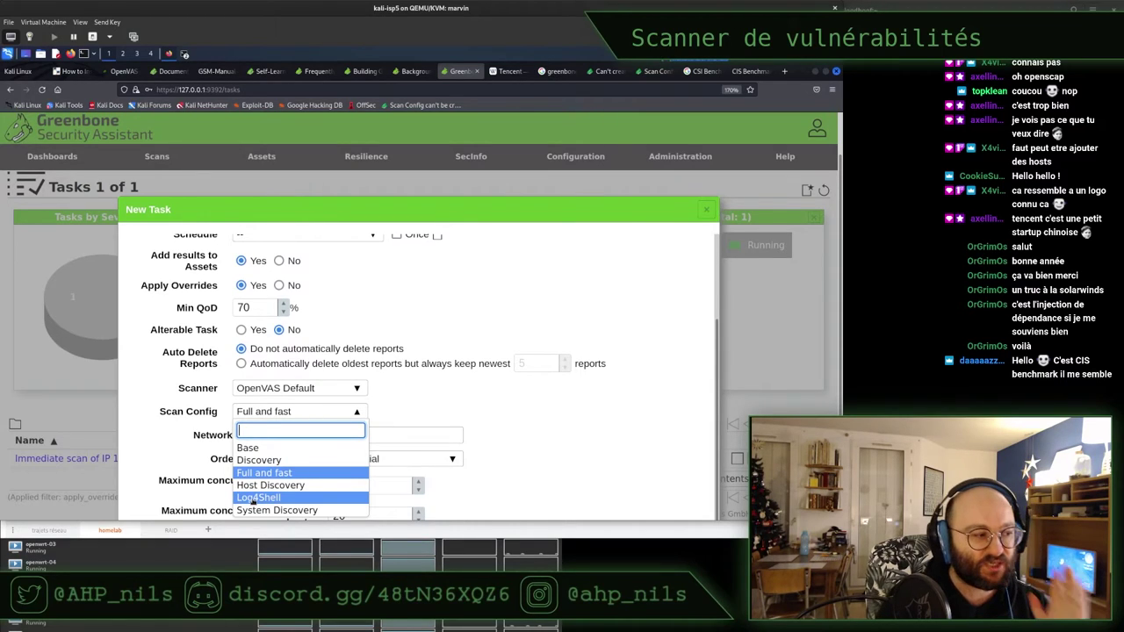
pyautogui.click(544, 412)
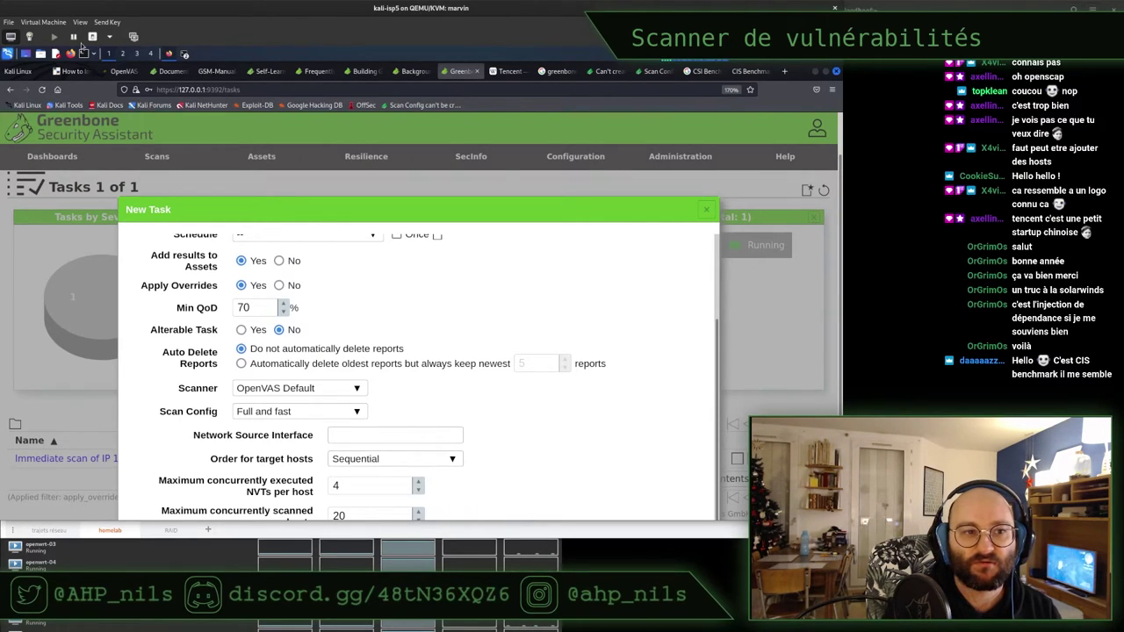
pyautogui.click(79, 22)
pyautogui.click(97, 79)
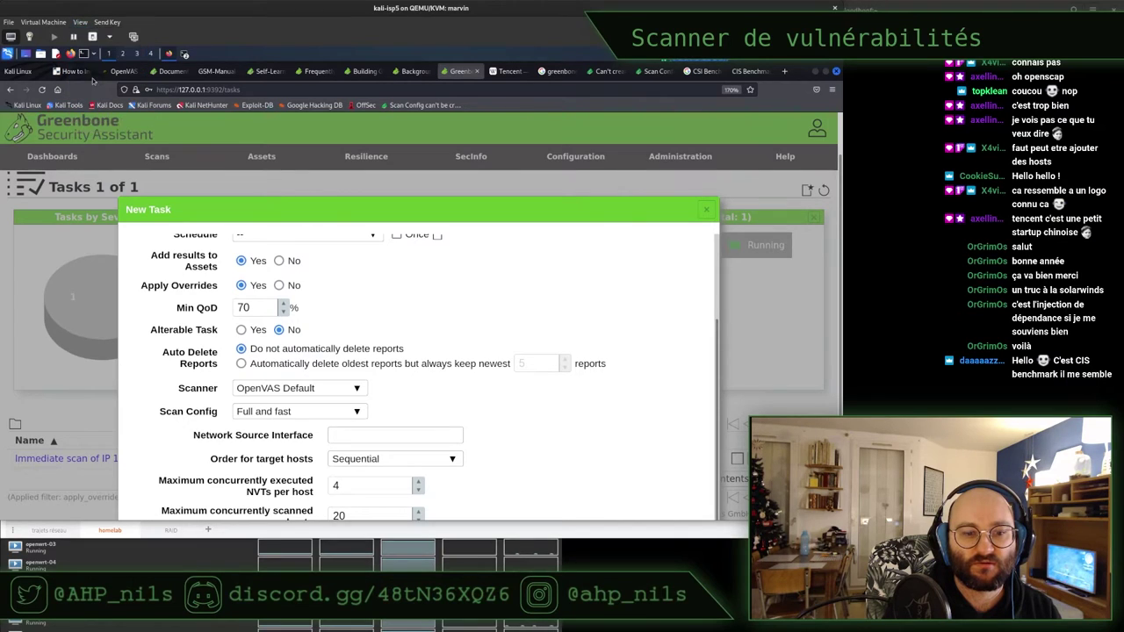
pyautogui.moveTo(399, 213); pyautogui.dragTo(378, 137)
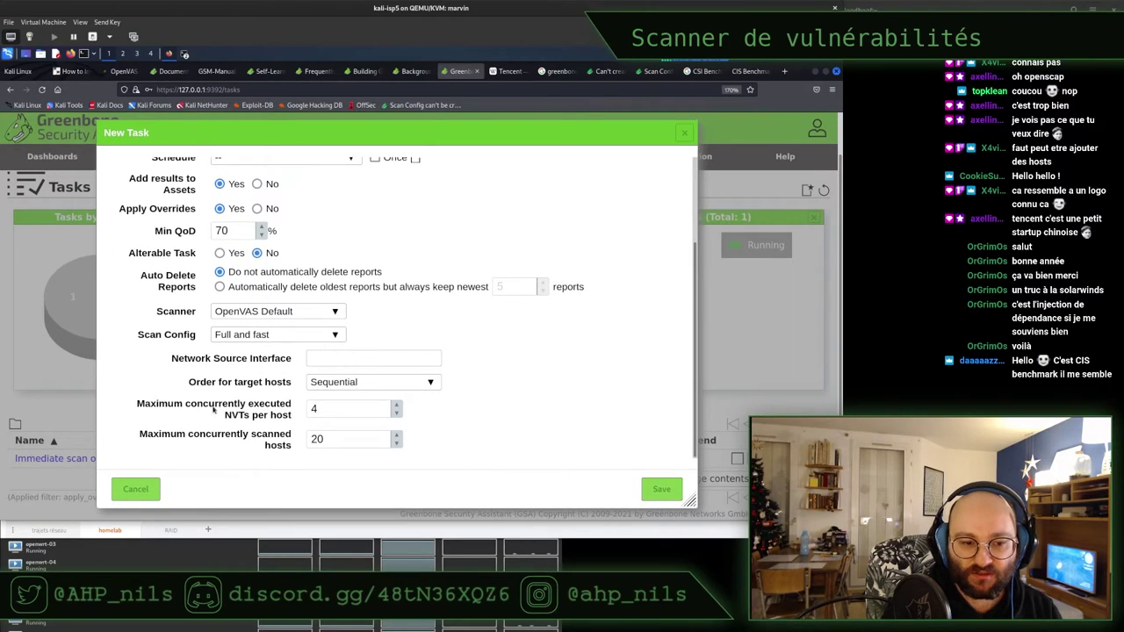
pyautogui.click(666, 489)
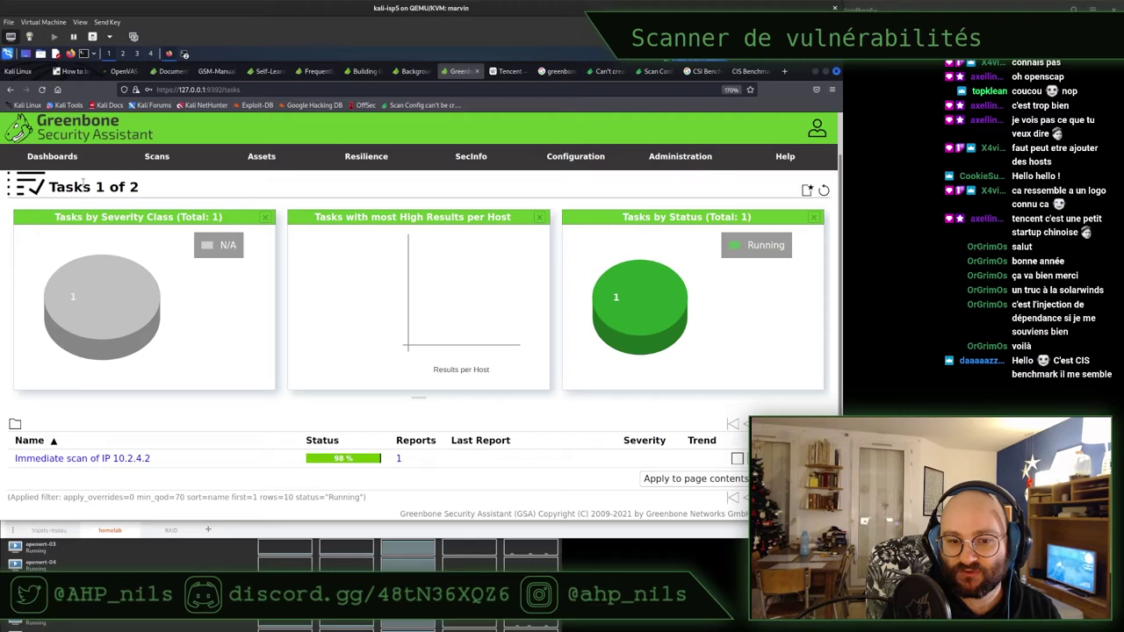
# Remove the status="Running" filter to list both tasks, dvwa as New, then tile the browser left
pyautogui.moveTo(147, 167)
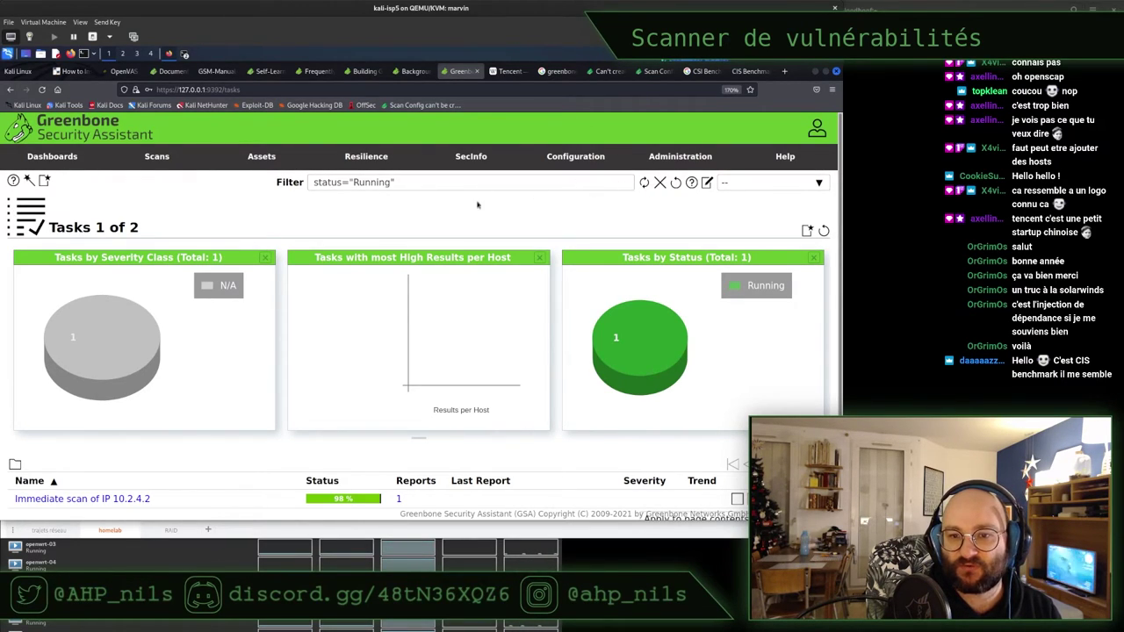
pyautogui.tripleClick(386, 181)
pyautogui.press('BackSpace')
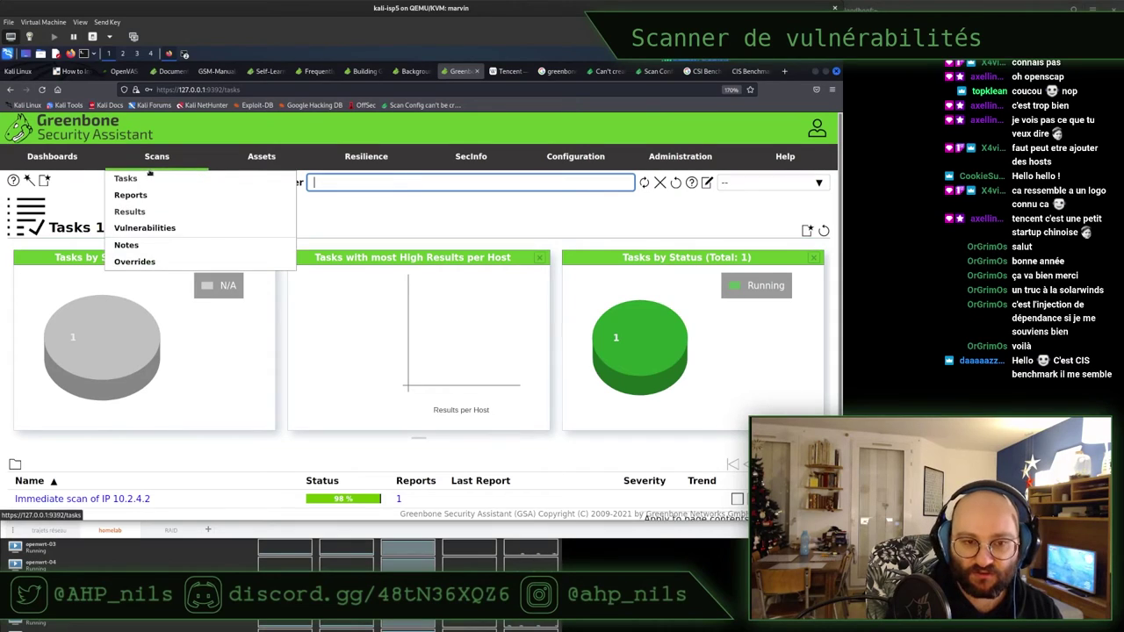
pyautogui.press('Return')
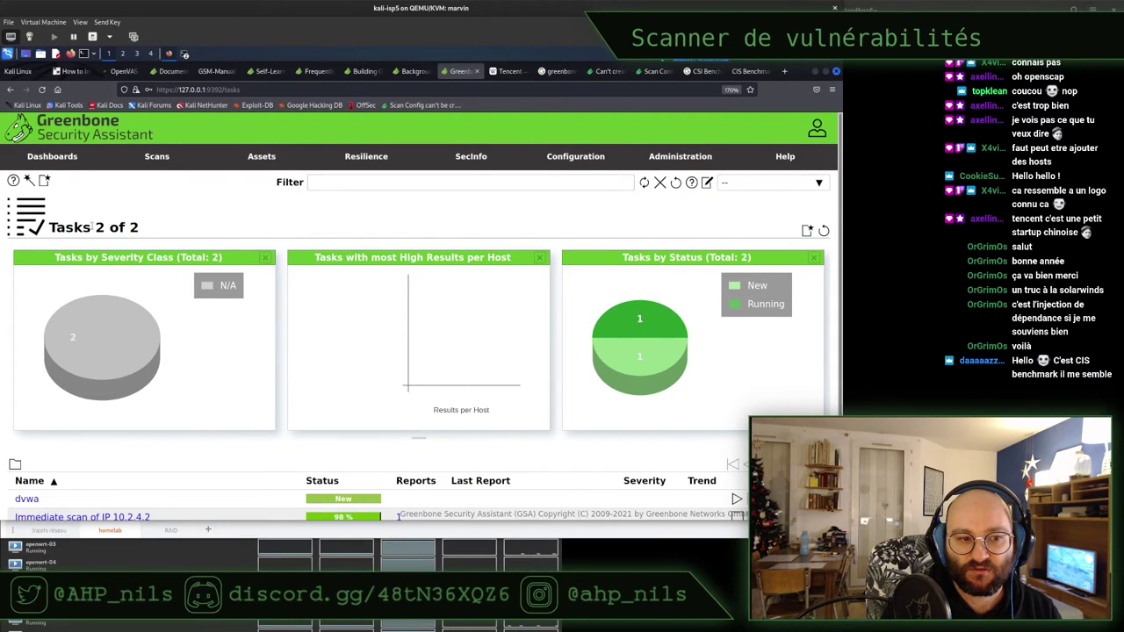
pyautogui.scroll(-2, 219, 421)
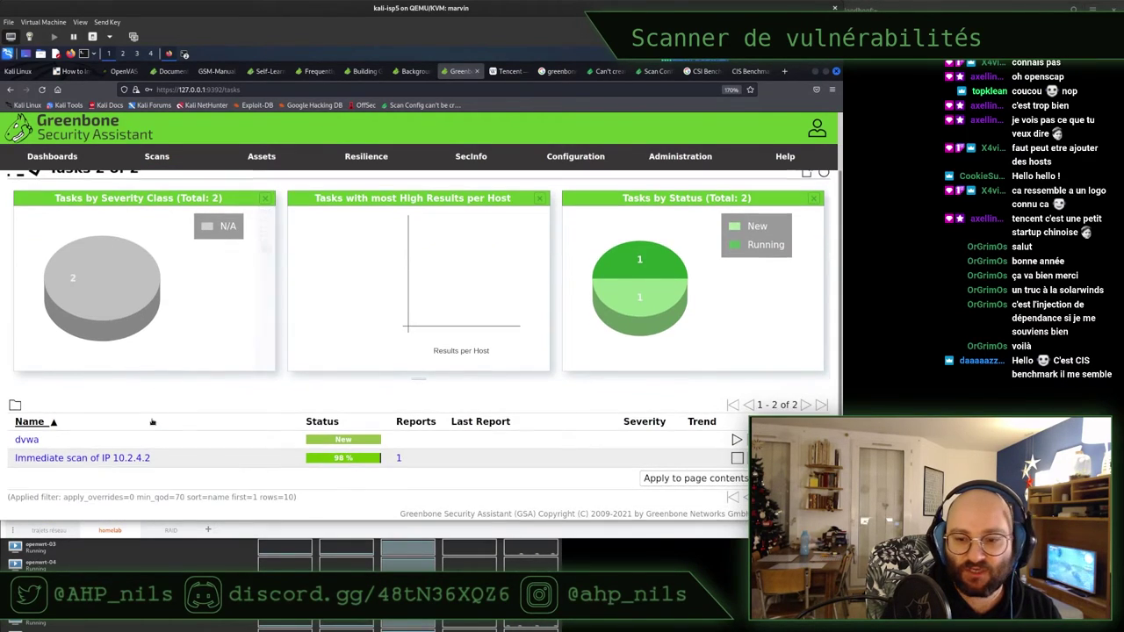
pyautogui.doubleClick(344, 440)
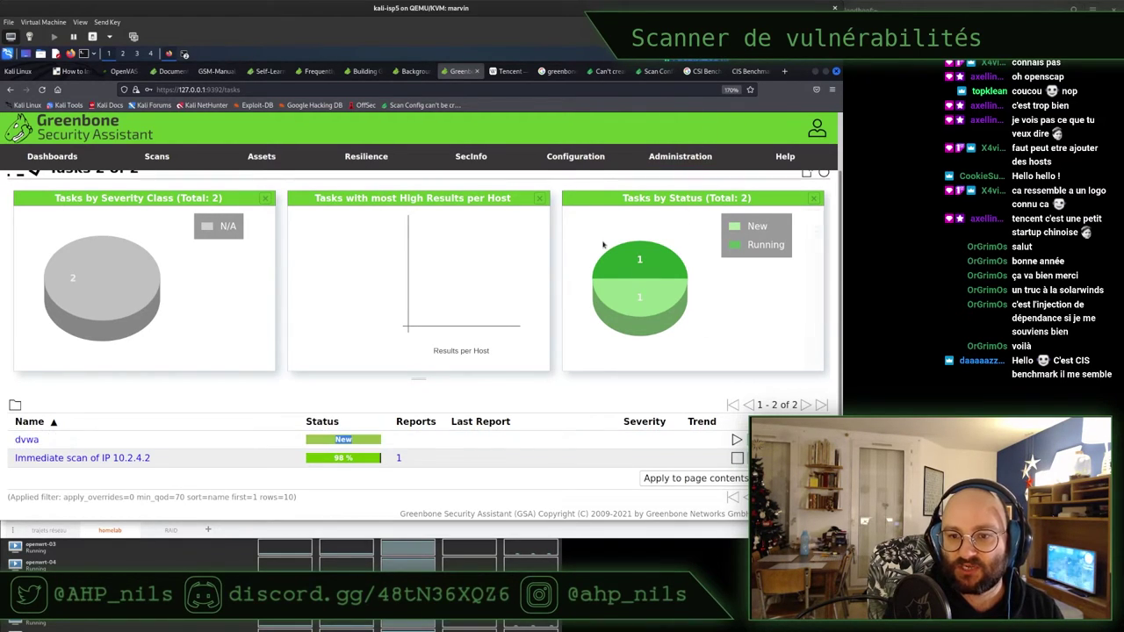
pyautogui.press('super+Left')
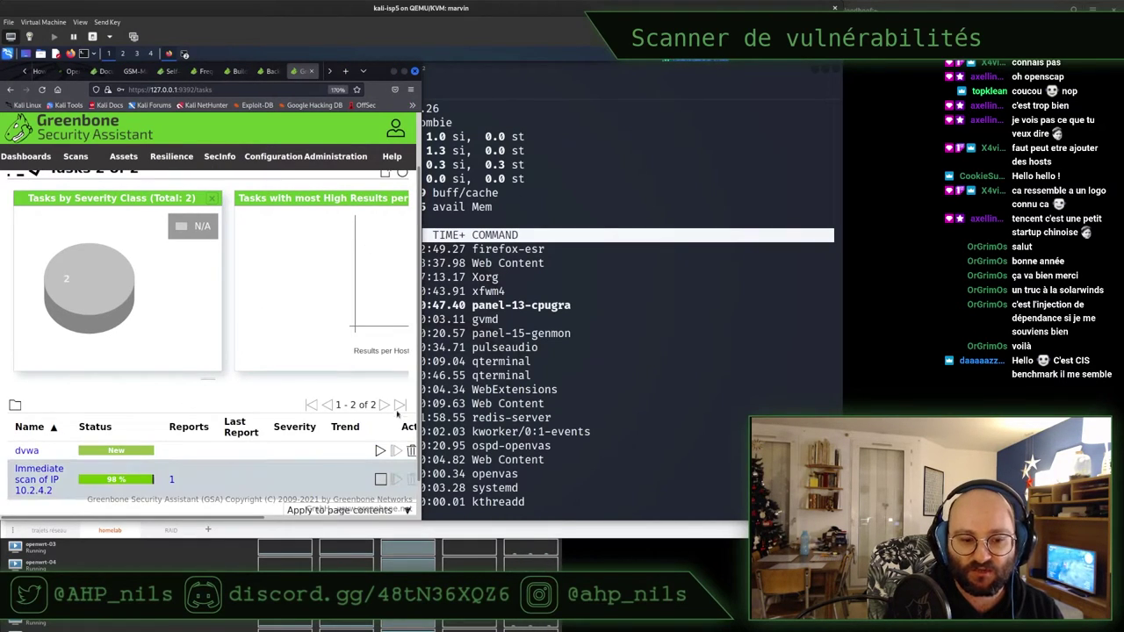
# Widen the browser, start the dvwa scan task, and switch to the top process monitor
pyautogui.moveTo(419, 386); pyautogui.dragTo(743, 376)
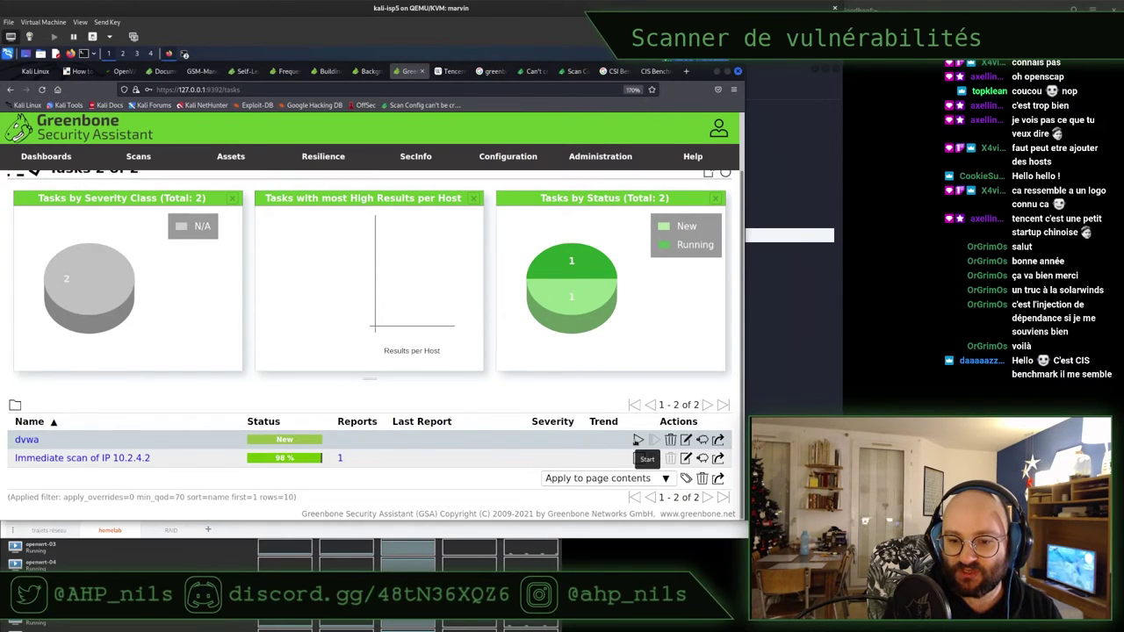
pyautogui.click(638, 439)
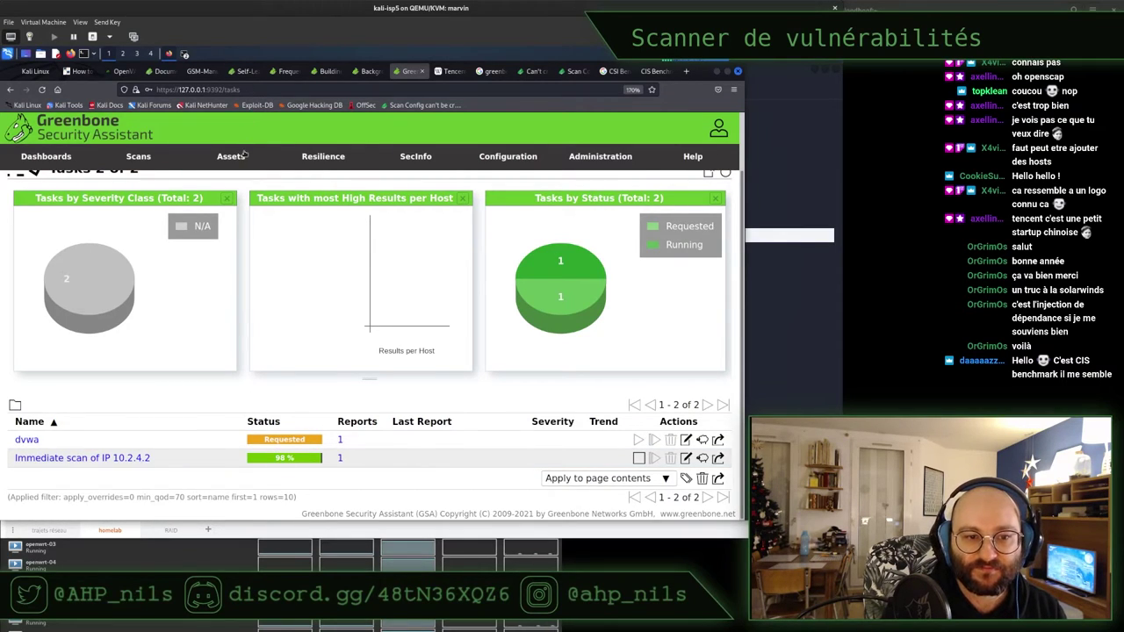
pyautogui.moveTo(244, 156)
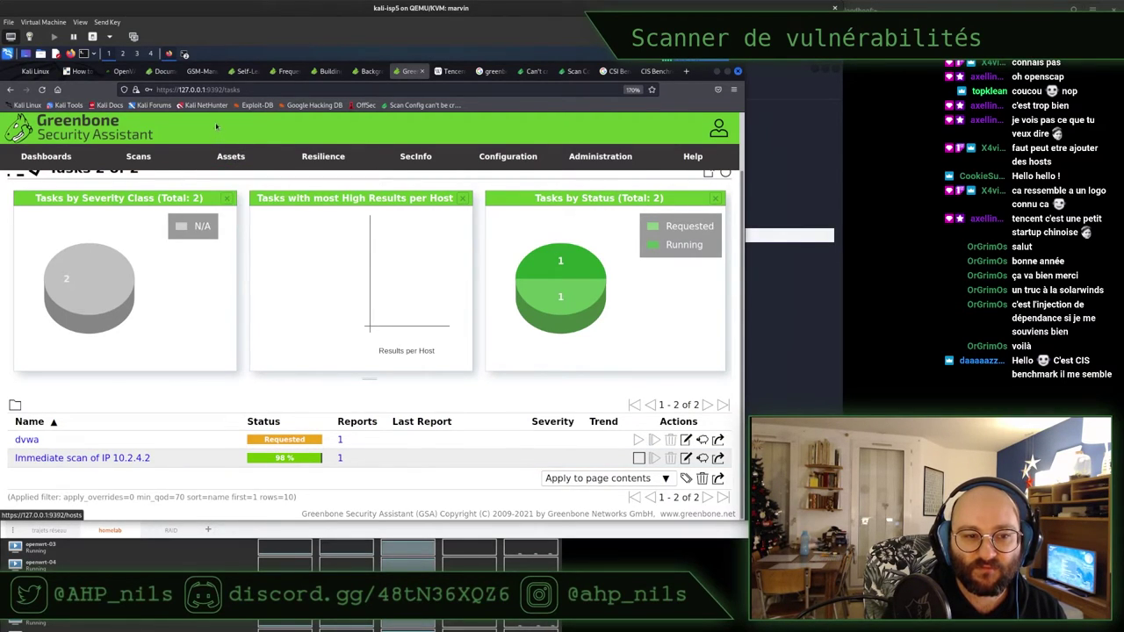
pyautogui.moveTo(140, 158)
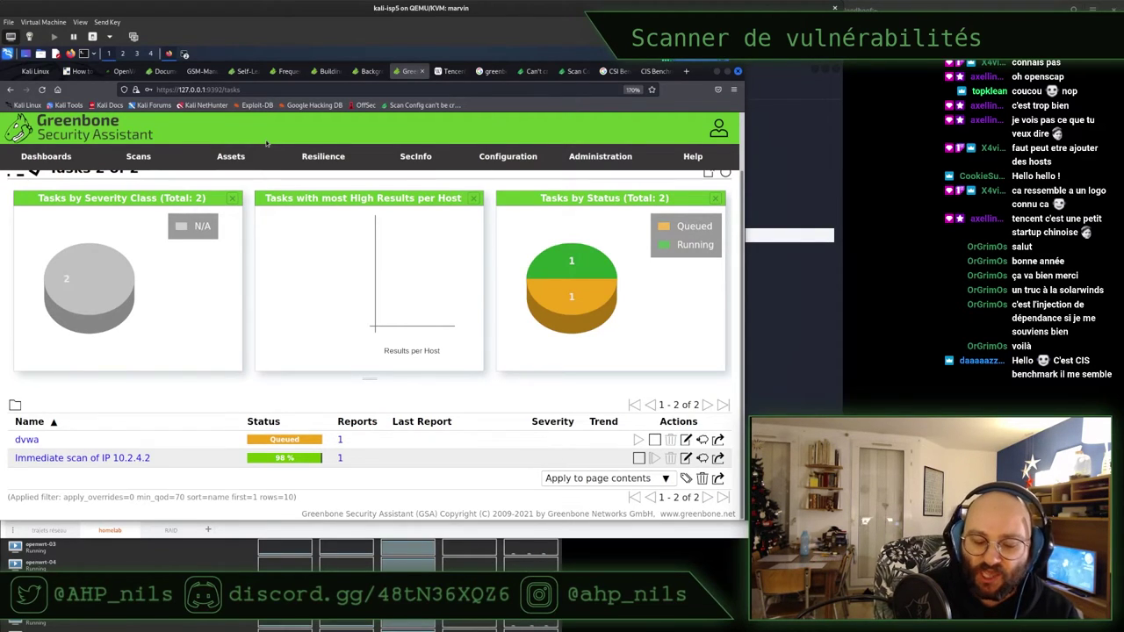
pyautogui.moveTo(274, 146)
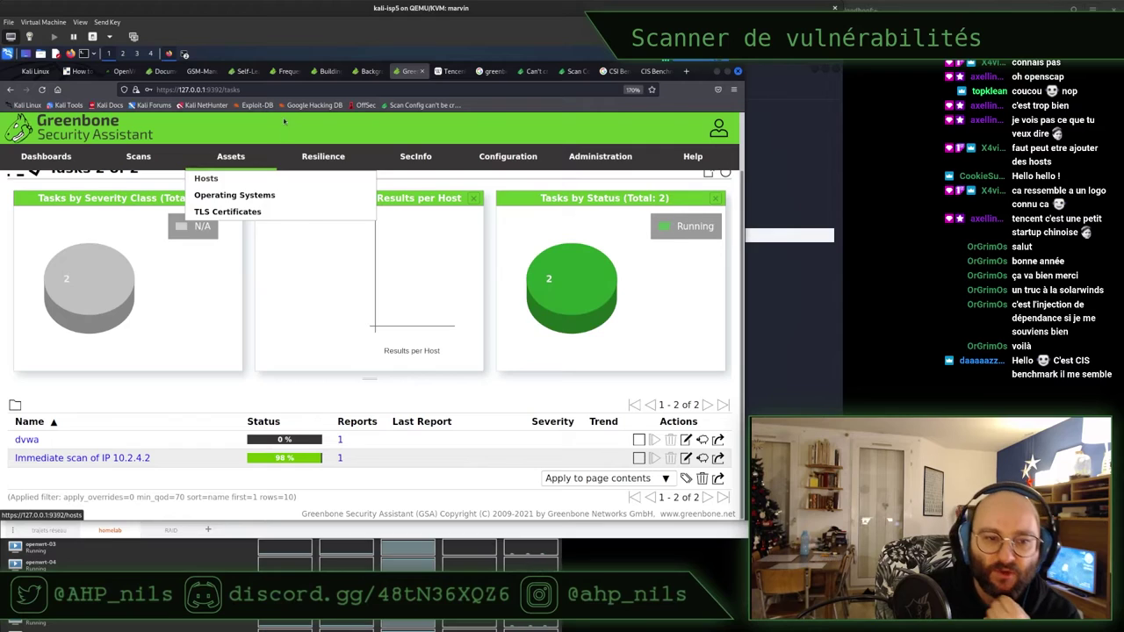
pyautogui.hotkey('alt', 'Tab')
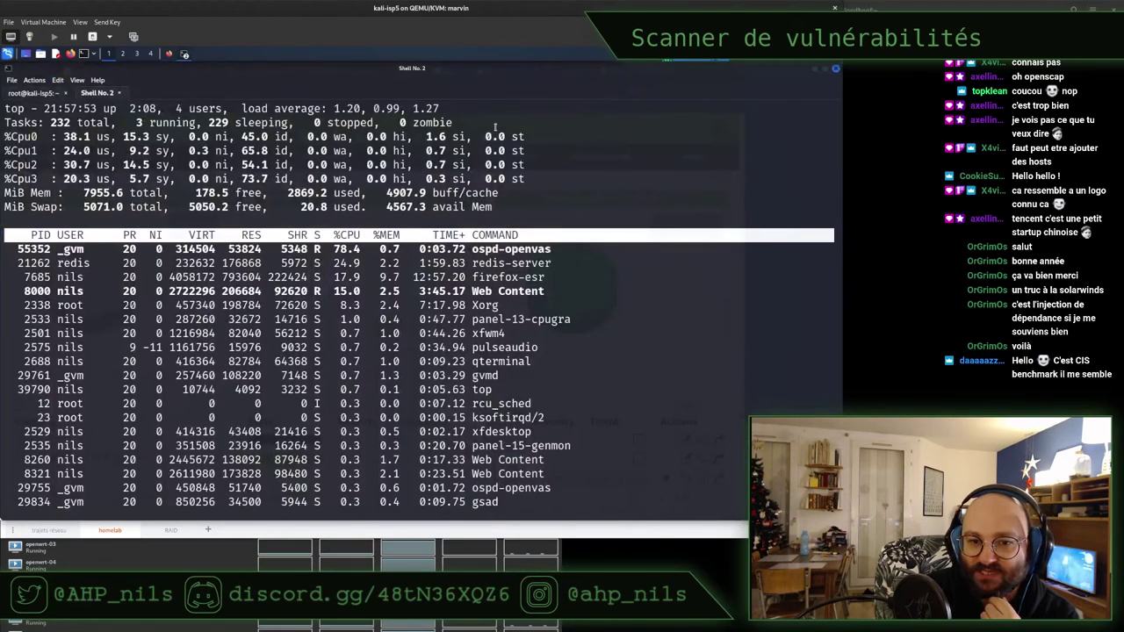
# Switch to the root@kali-isp5 shell, note 23G used on /dev/vda1, then hide the terminal with F12
pyautogui.click(45, 93)
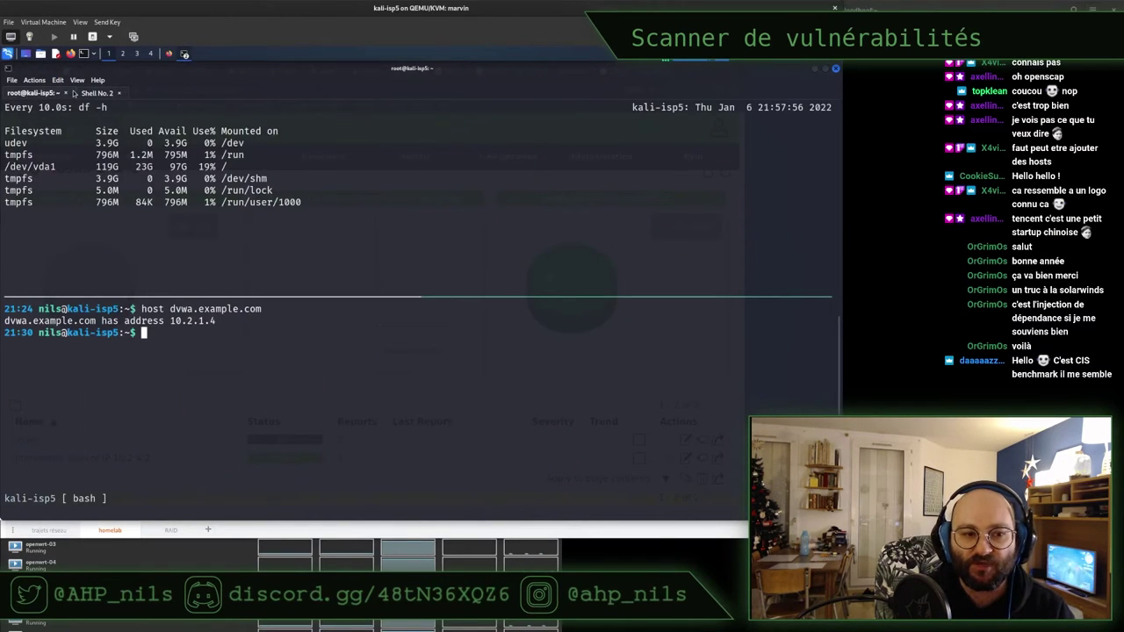
pyautogui.doubleClick(141, 167)
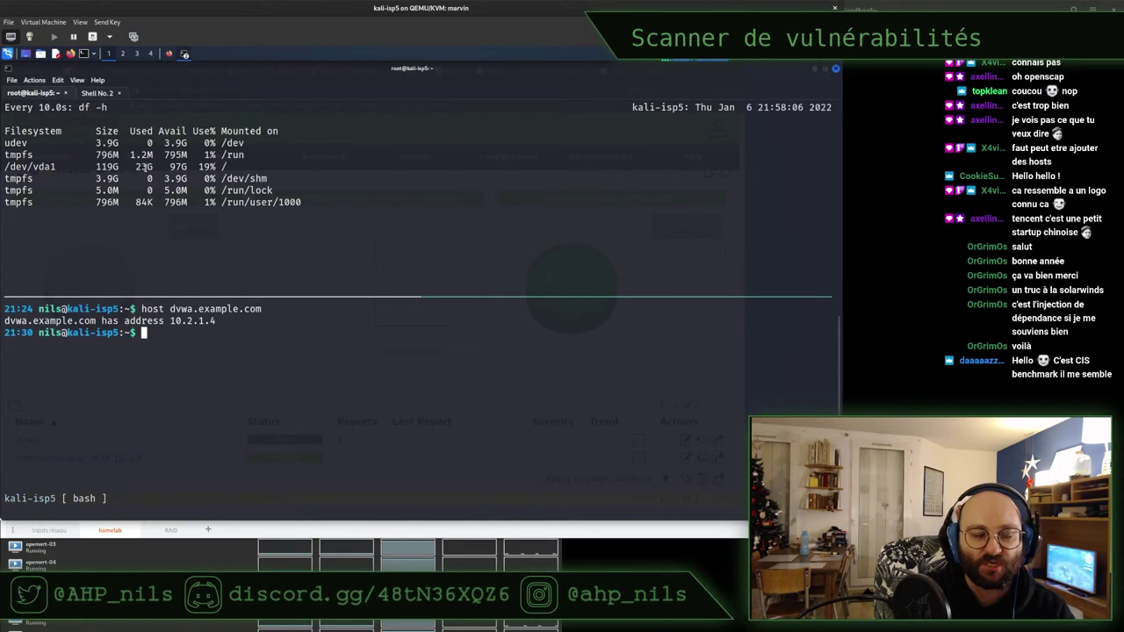
pyautogui.press('F12')
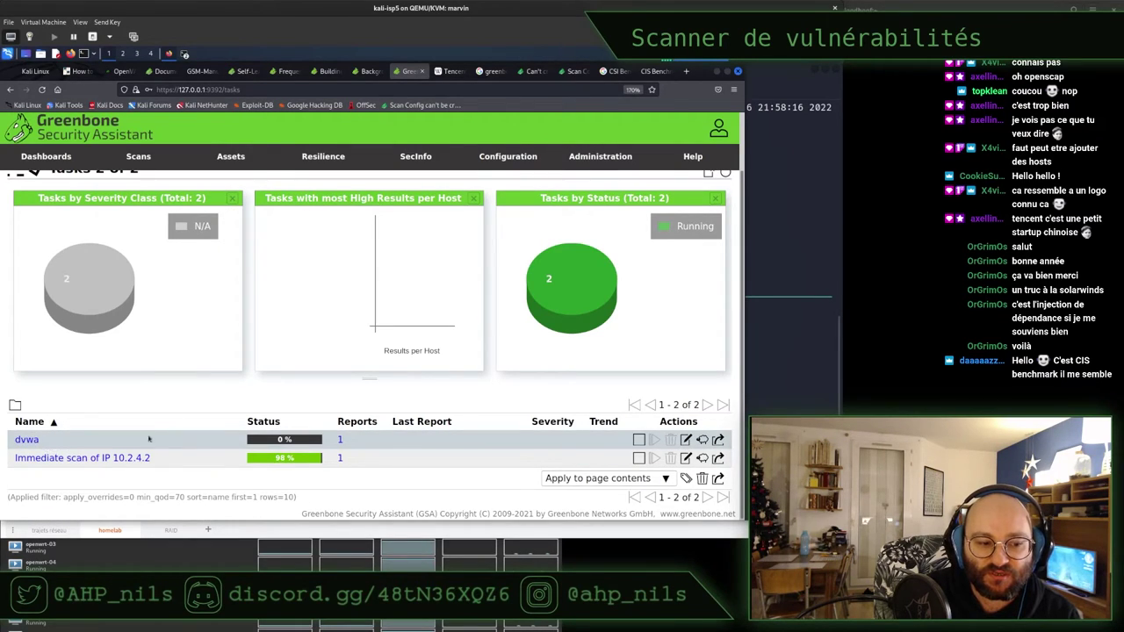
pyautogui.click(279, 440)
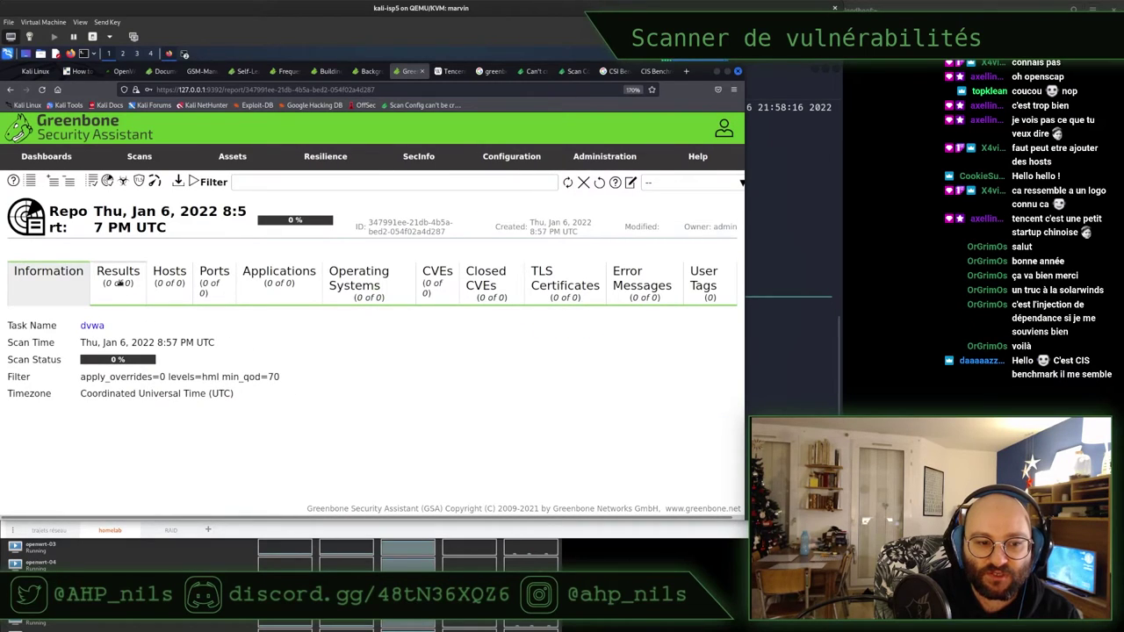
pyautogui.click(120, 283)
pyautogui.click(175, 282)
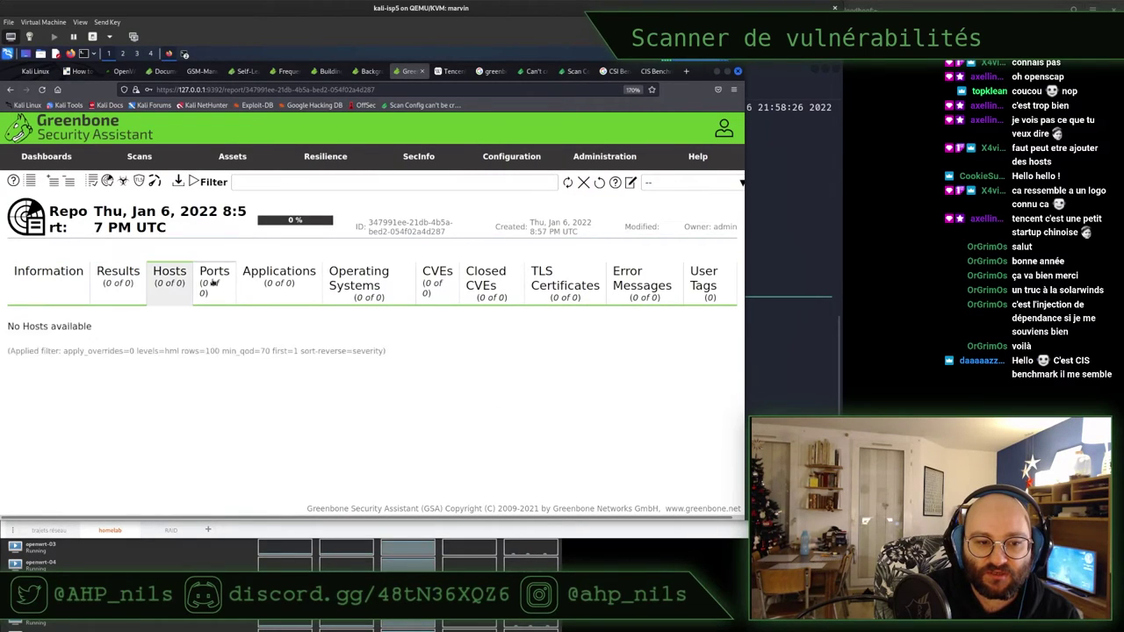
pyautogui.click(215, 282)
pyautogui.click(277, 279)
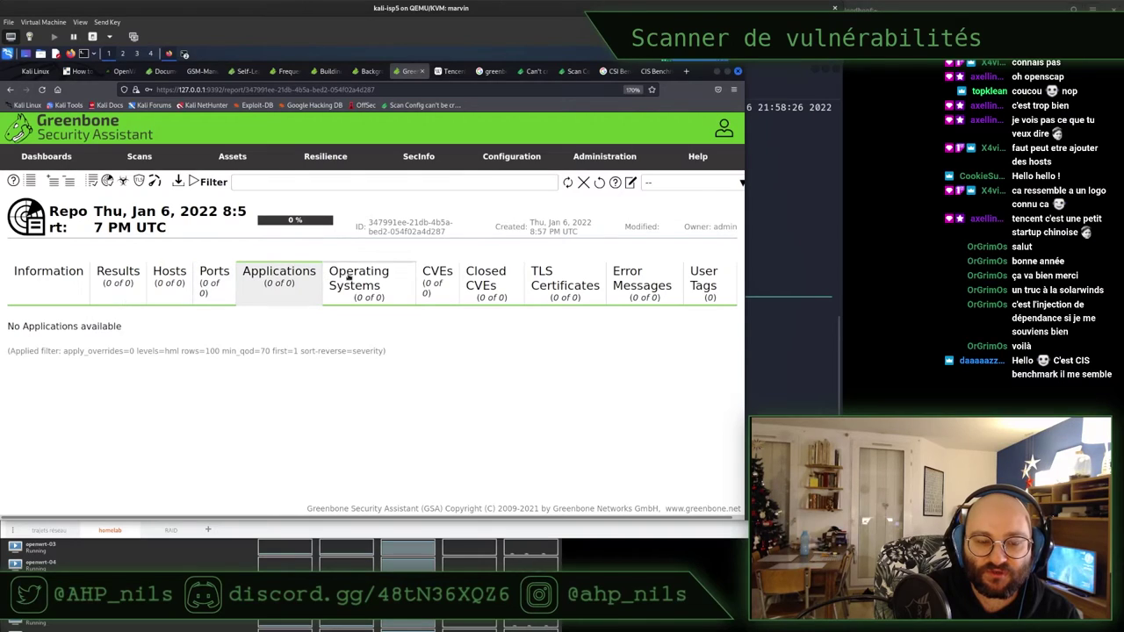
pyautogui.click(337, 277)
pyautogui.click(79, 265)
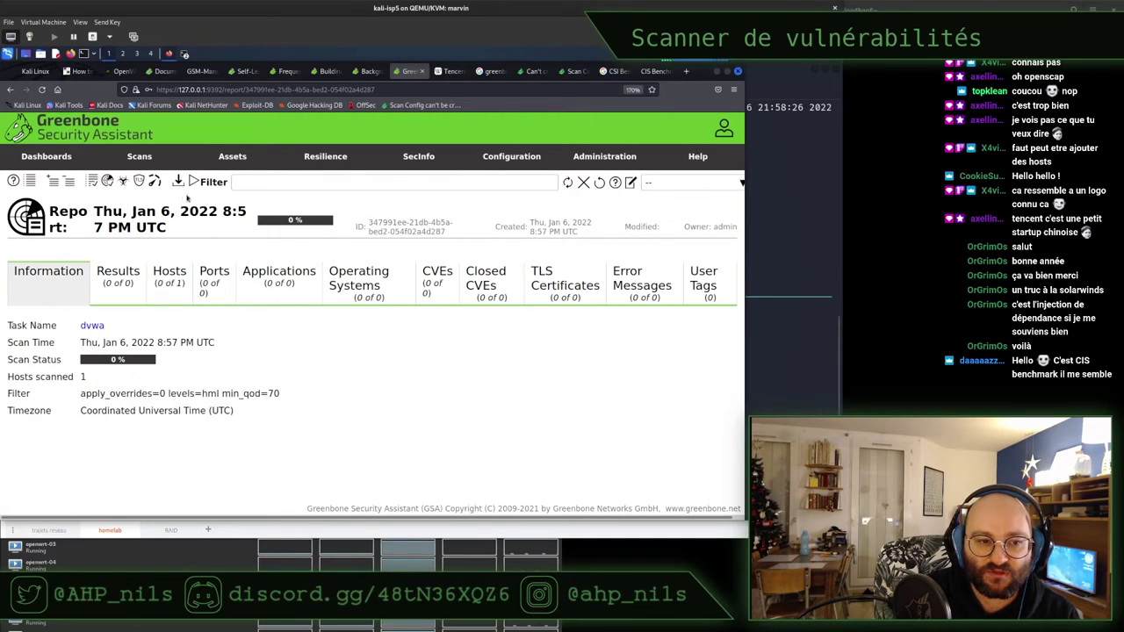
pyautogui.click(11, 91)
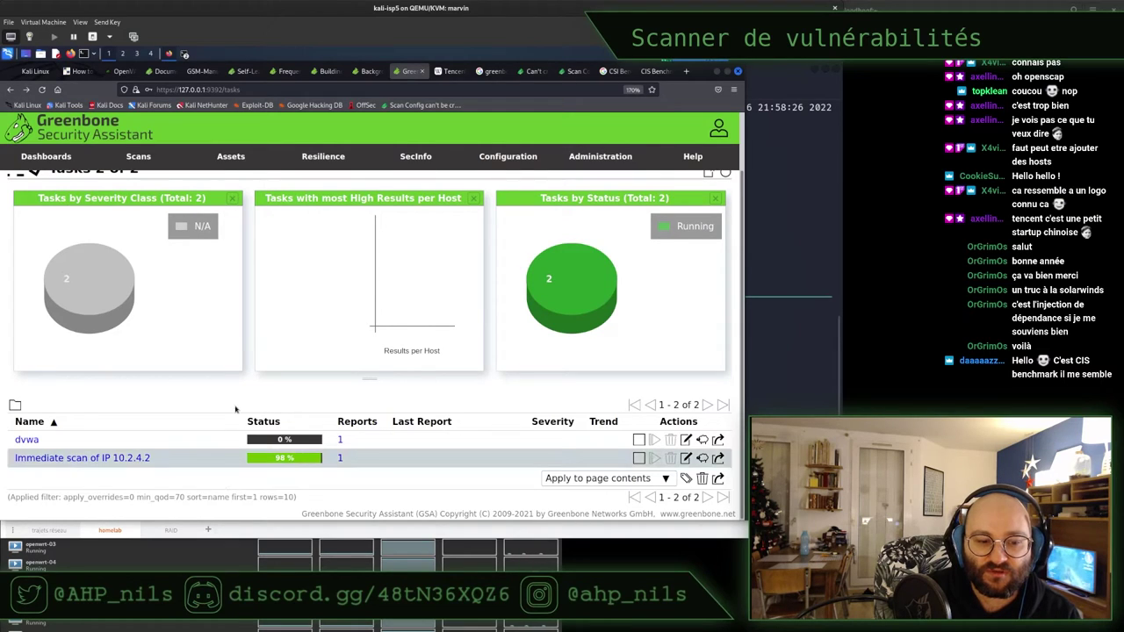
pyautogui.moveTo(228, 178)
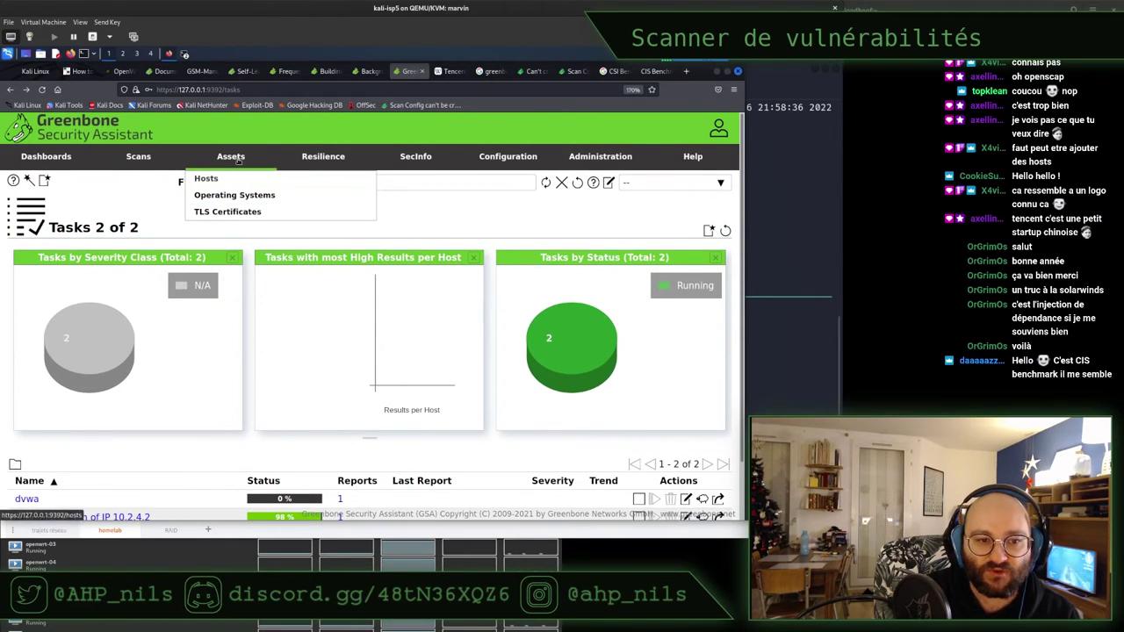
# Visit the Assets Hosts, Operating Systems and TLS Certificates pages, all empty (0 of 0)
pyautogui.click(228, 180)
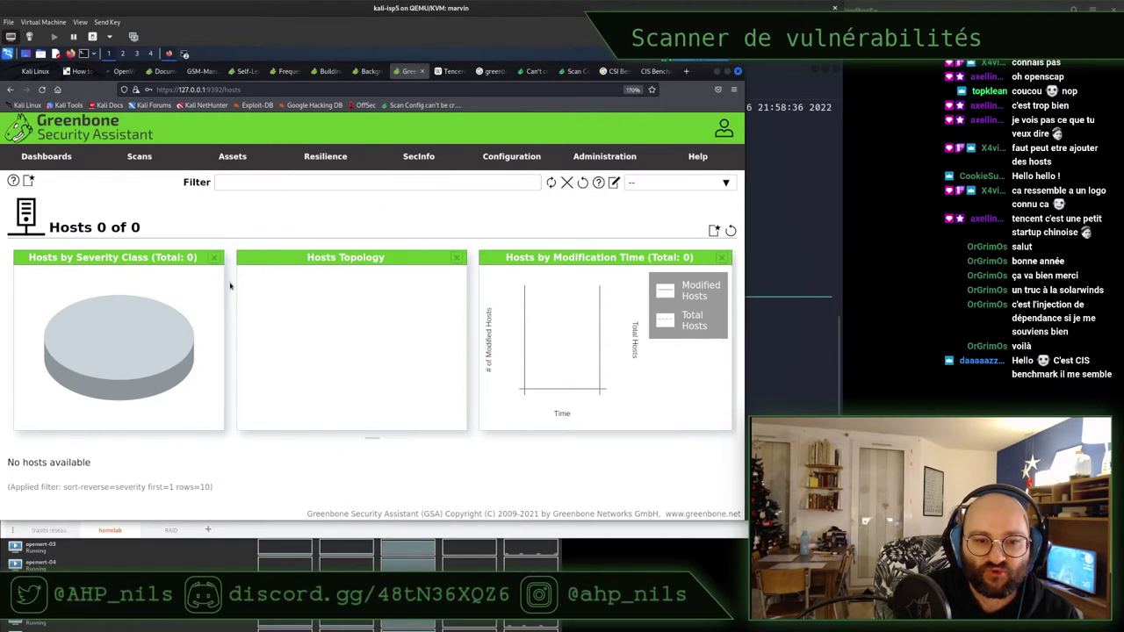
pyautogui.moveTo(230, 162)
pyautogui.click(230, 195)
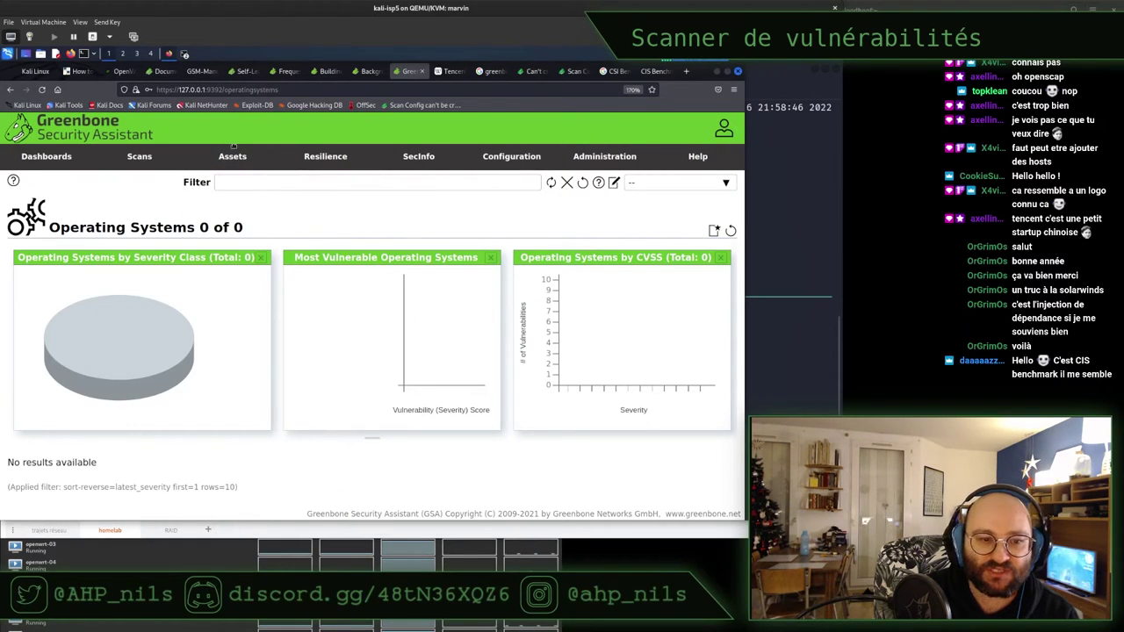
pyautogui.moveTo(237, 163)
pyautogui.click(231, 212)
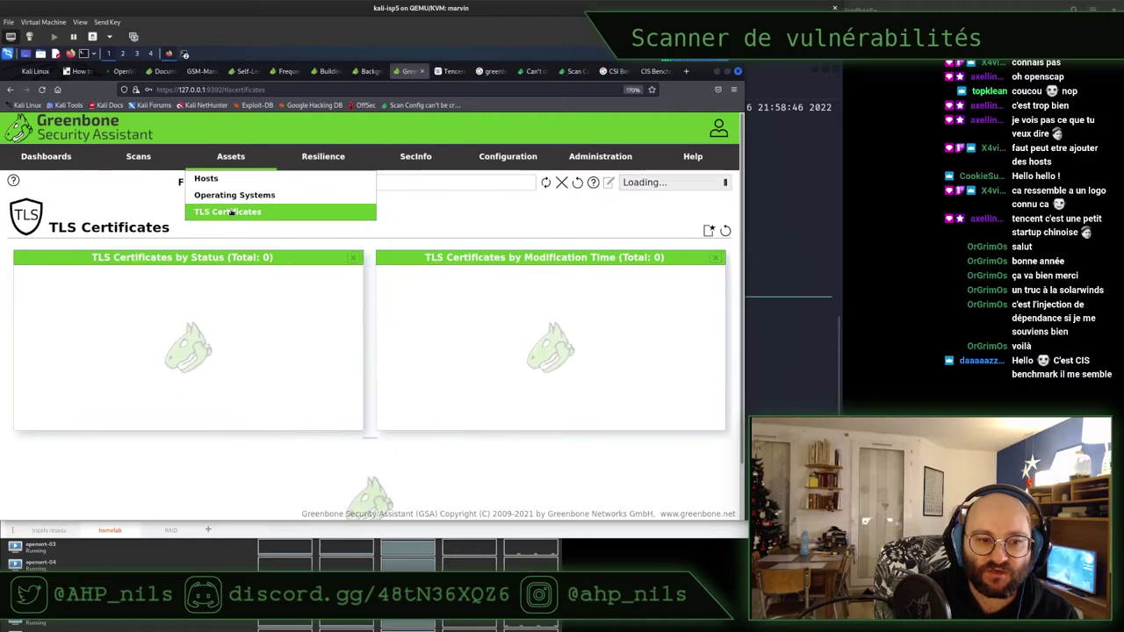
pyautogui.tripleClick(164, 225)
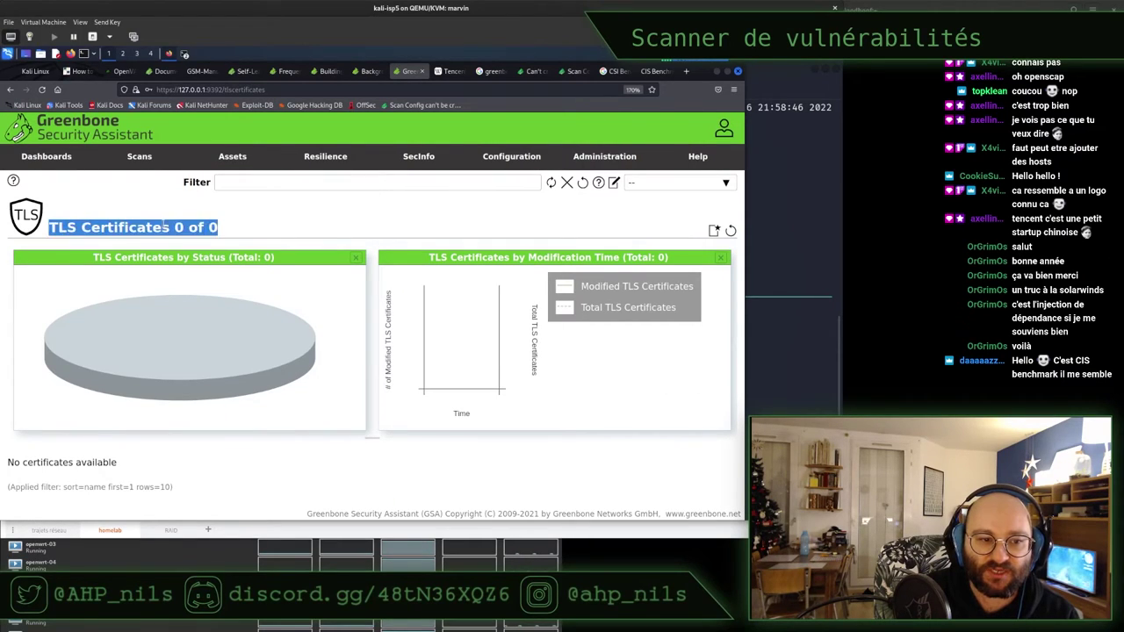
pyautogui.click(261, 231)
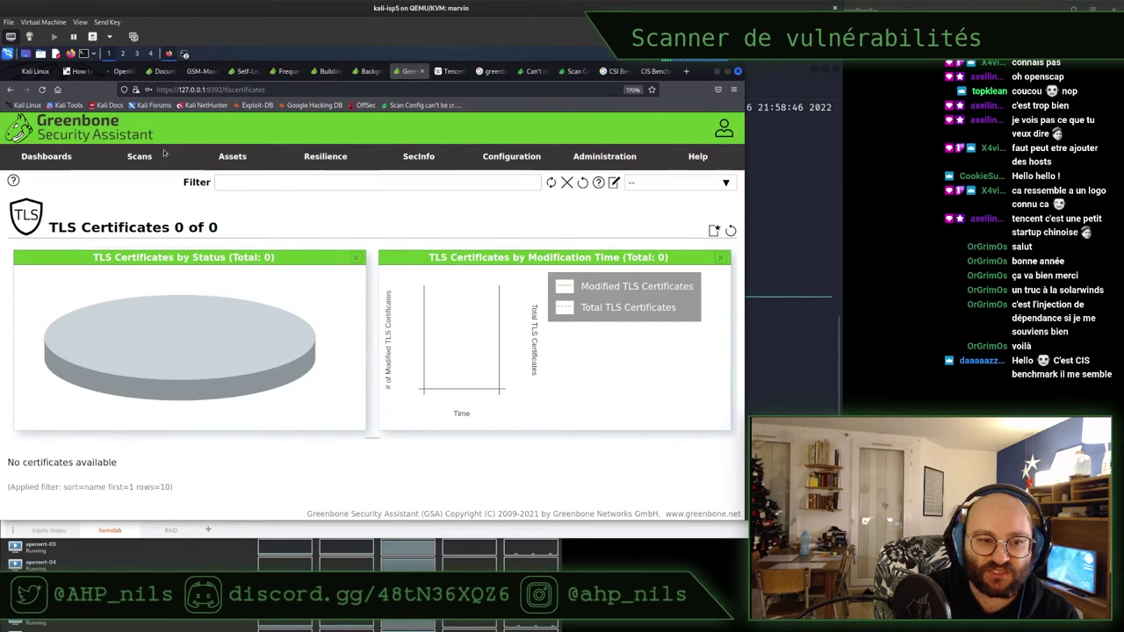
# Go to Scans > Reports and scroll to see both report rows, 2 of 2
pyautogui.moveTo(233, 159)
pyautogui.moveTo(140, 162)
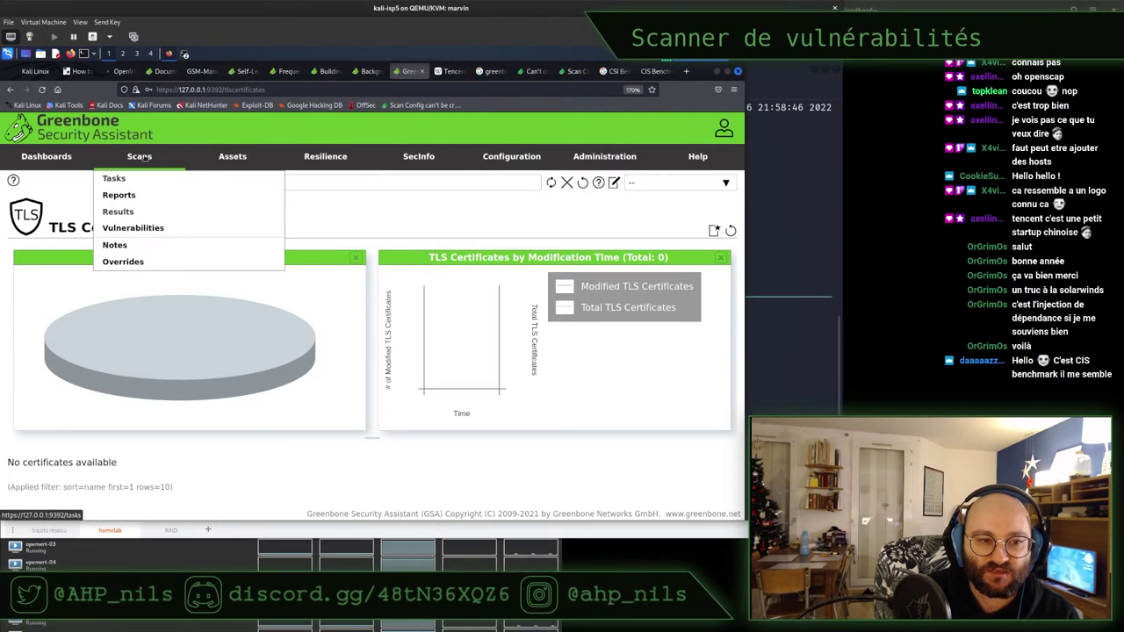
pyautogui.click(135, 195)
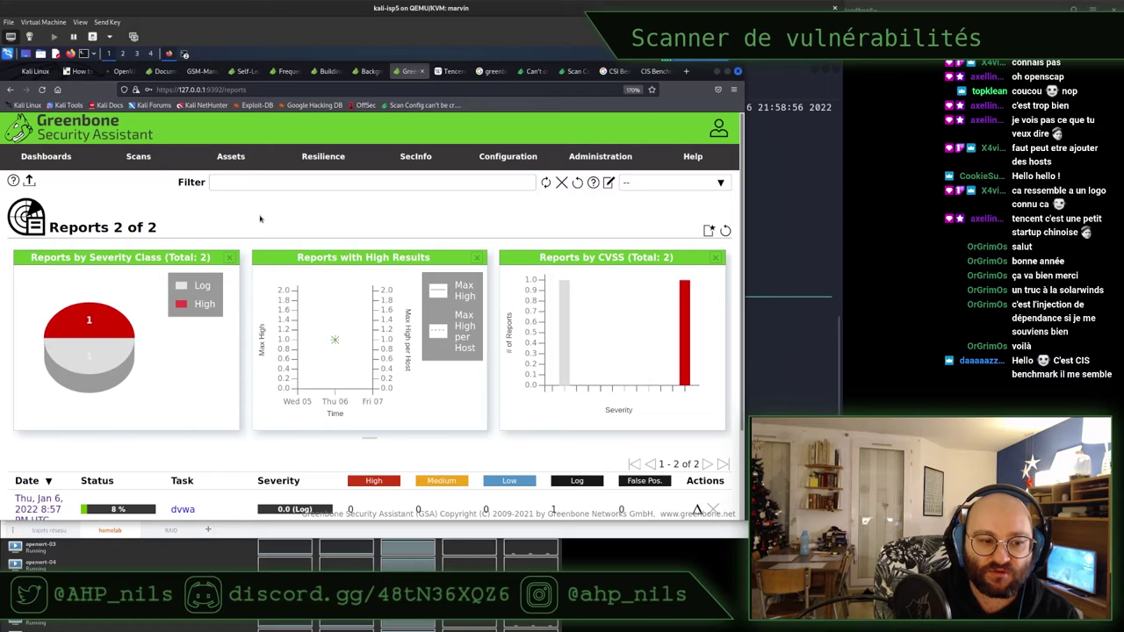
pyautogui.scroll(-2, 261, 220)
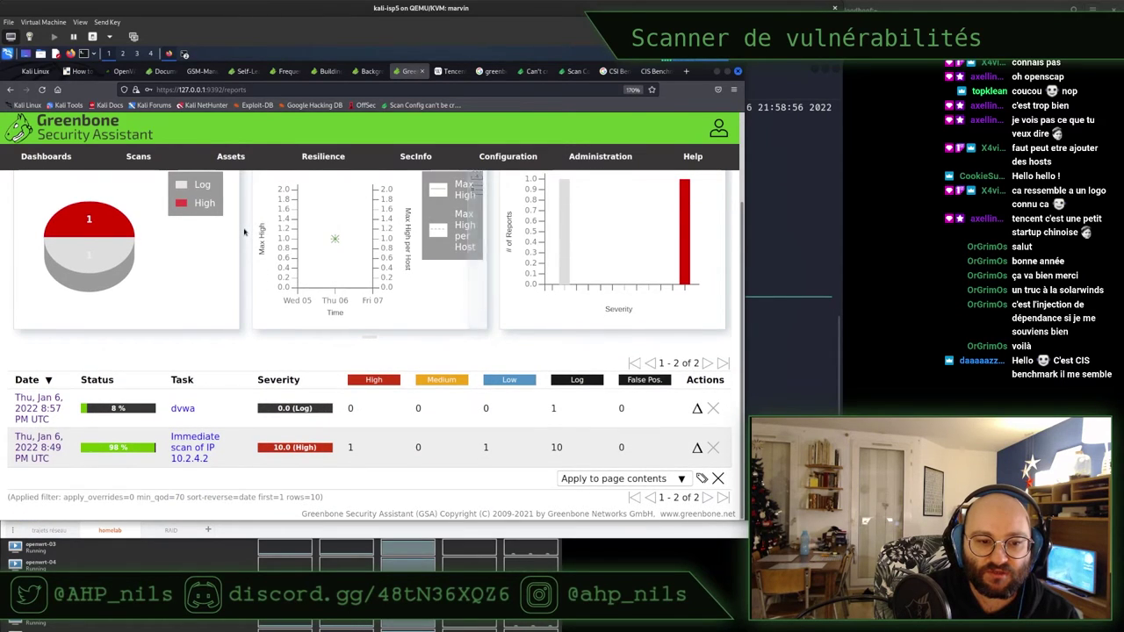